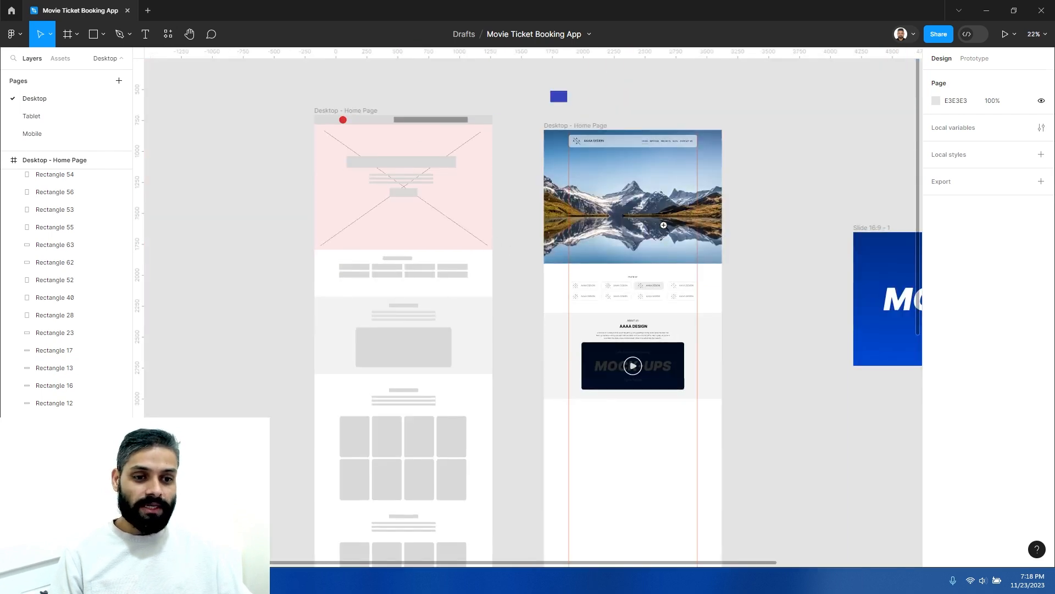
Examine the hero image and navigation bar of the home page mock-up against the header area of the grey wireframe
scroll(664, 227, "up", 3)
scroll(683, 101, "up", 1)
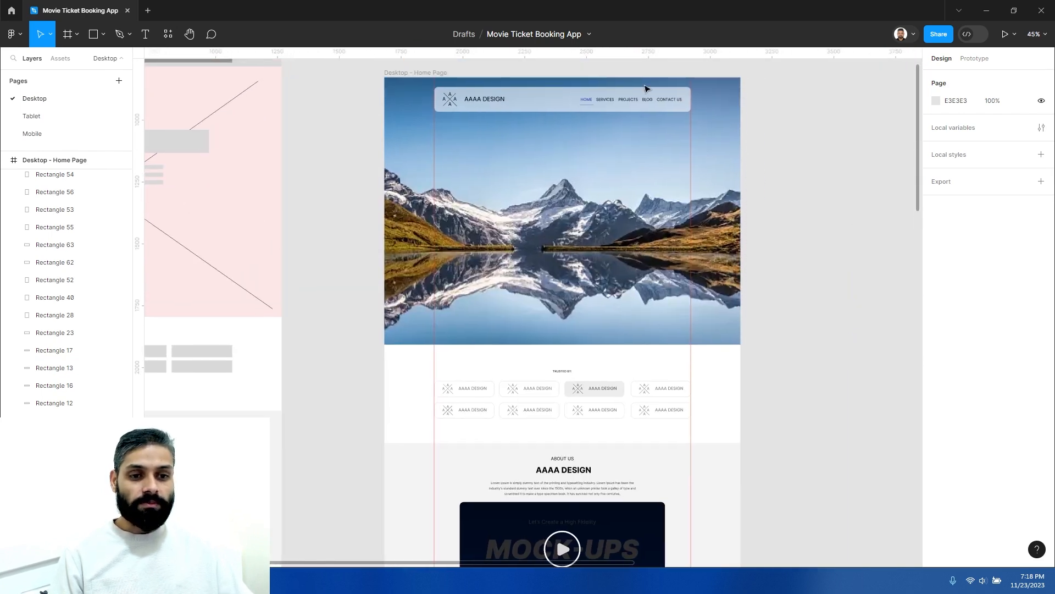
scroll(563, 185, "up", 3)
scroll(564, 185, "down", 4)
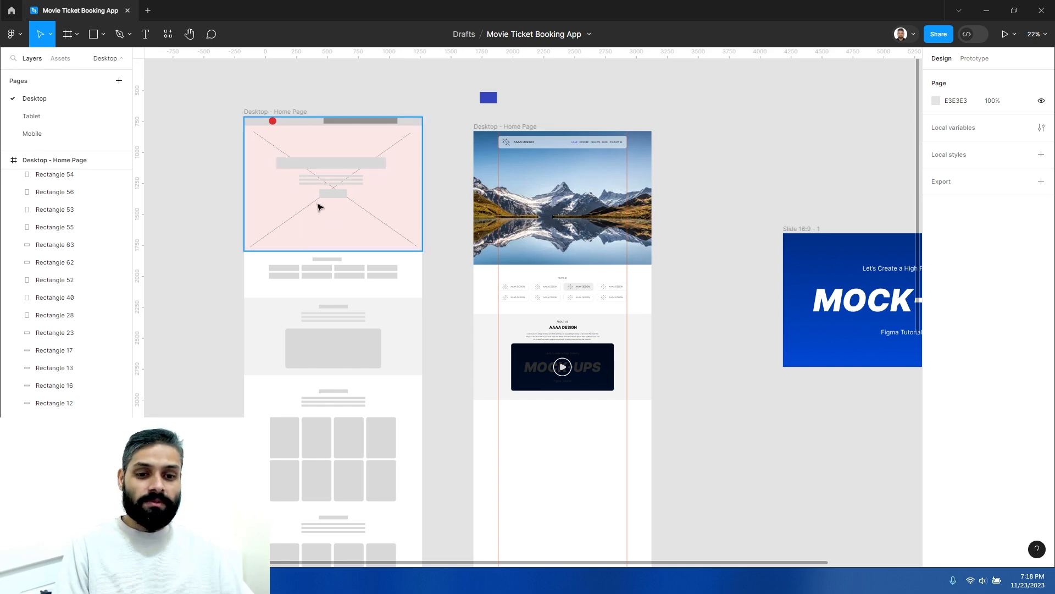
left_click(569, 203)
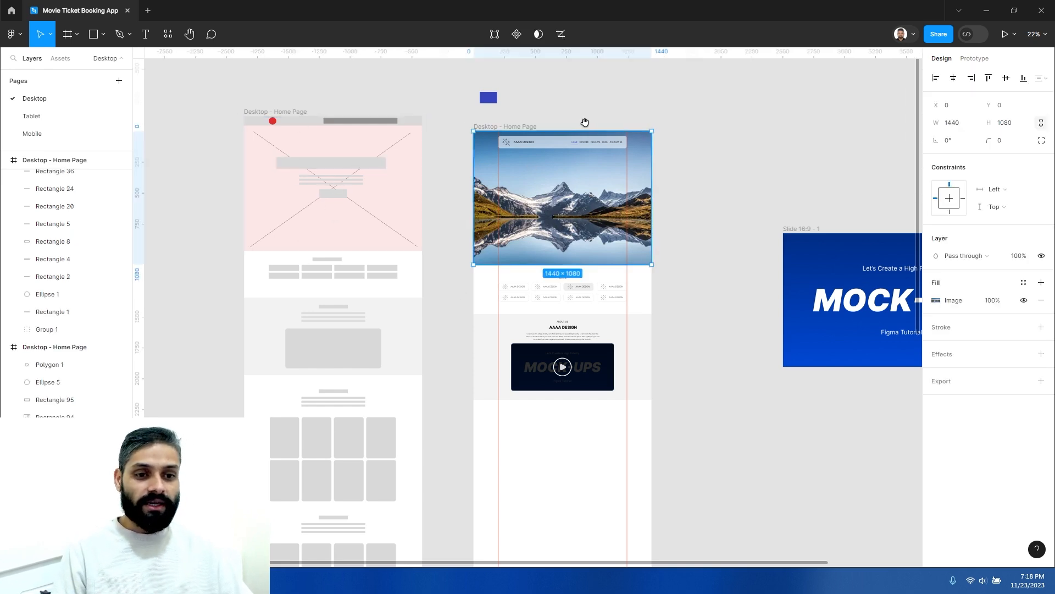
scroll(584, 122, "up", 3)
left_click_drag(429, 179, 695, 174)
left_click_drag(513, 209, 729, 209)
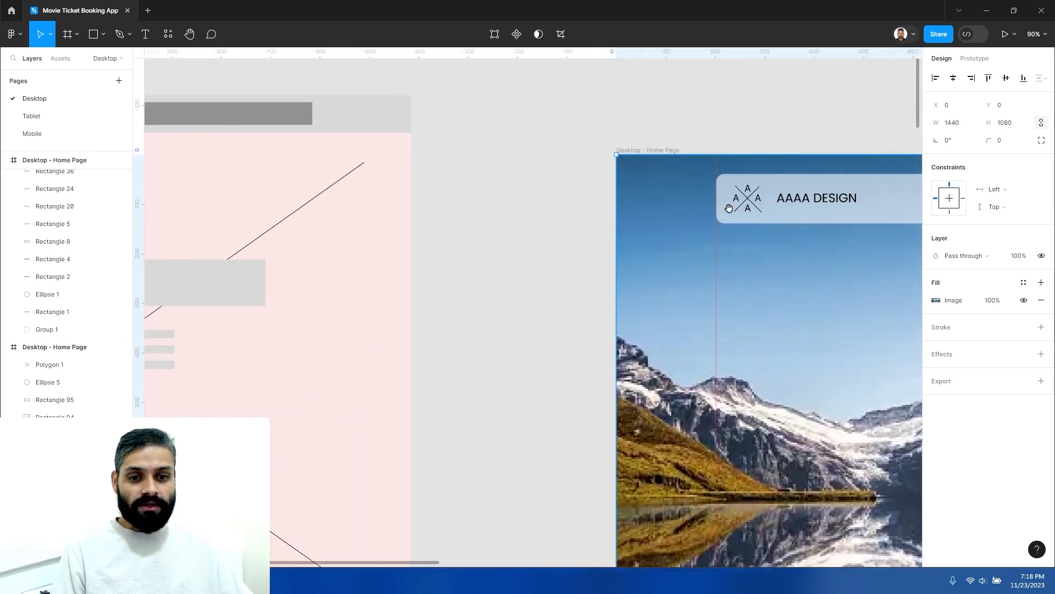
scroll(728, 208, "left", 10)
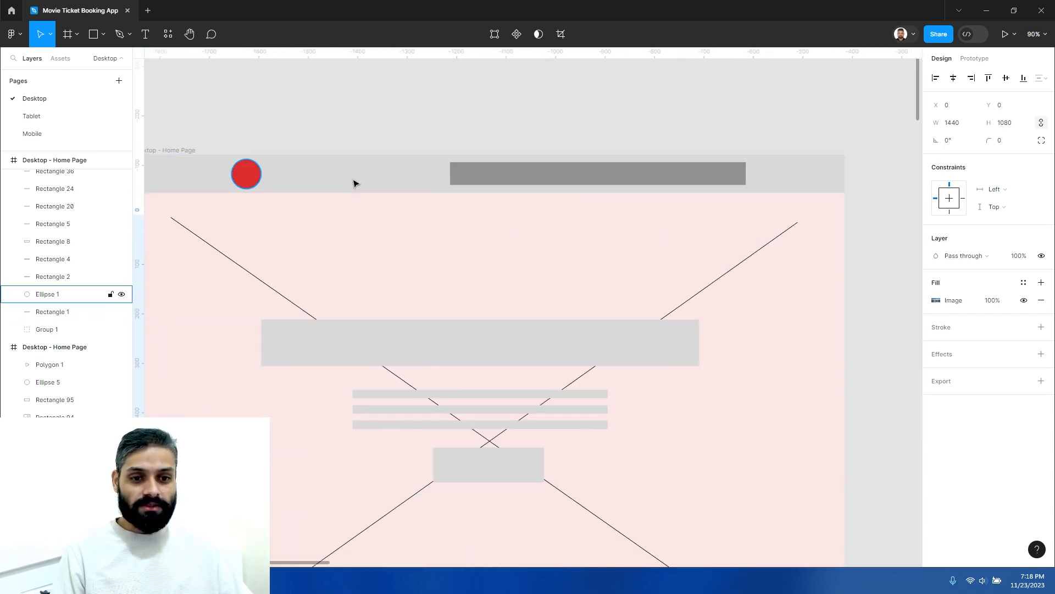
scroll(497, 195, "down", 3)
left_click_drag(553, 285, 334, 274)
scroll(502, 243, "up", 2)
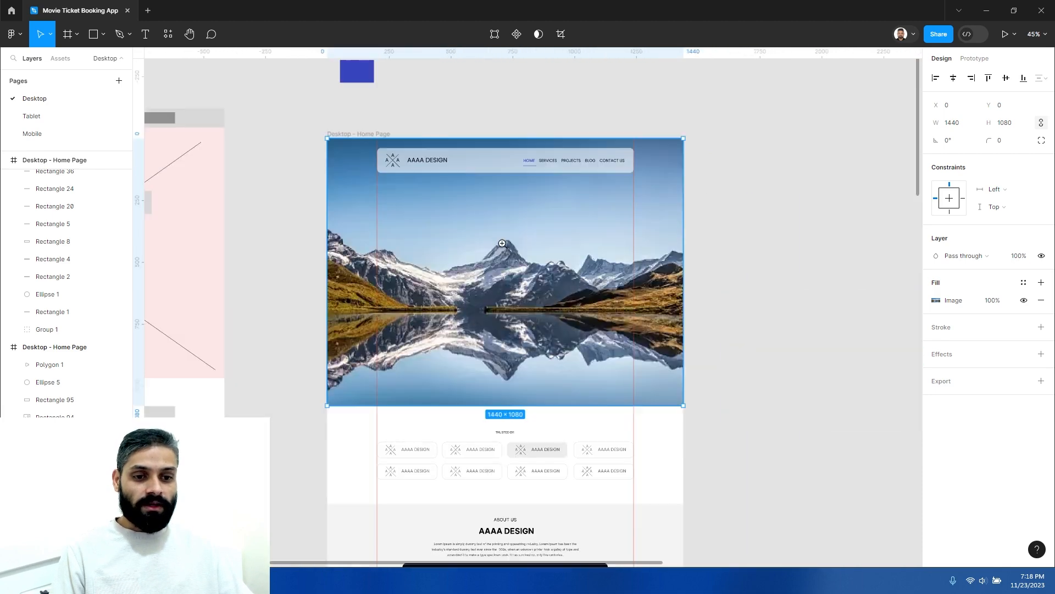
scroll(502, 243, "up", 2)
scroll(561, 170, "down", 2)
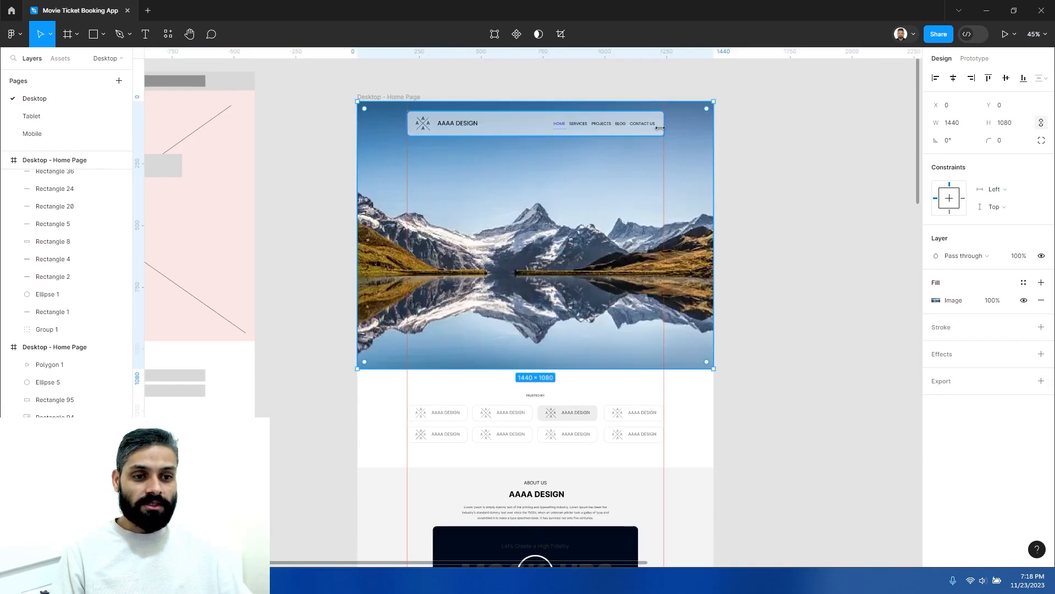
scroll(554, 200, "up", 2)
scroll(522, 187, "down", 2)
scroll(476, 178, "up", 3)
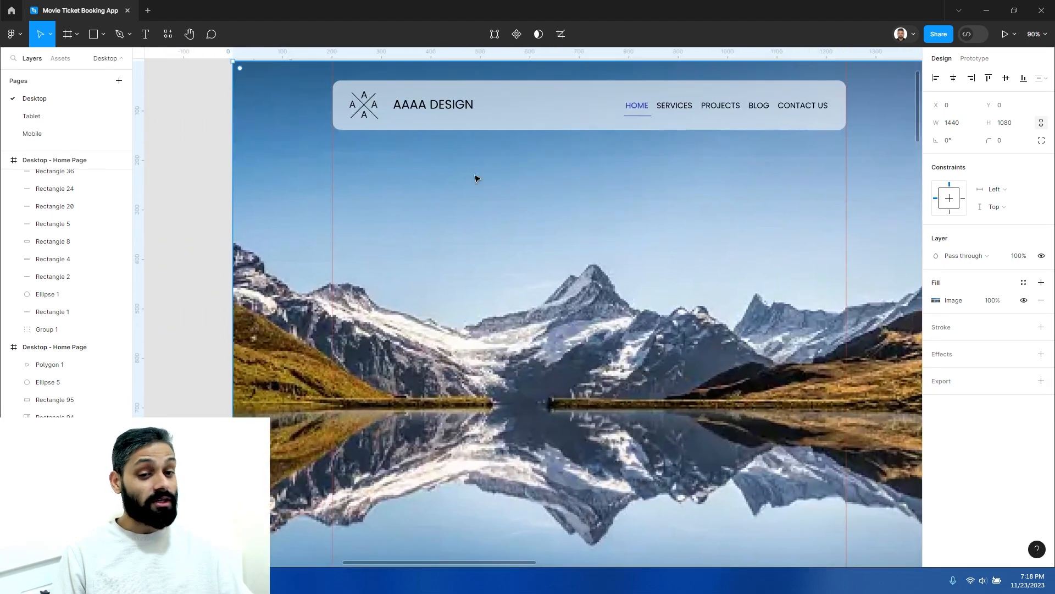
scroll(512, 231, "down", 2)
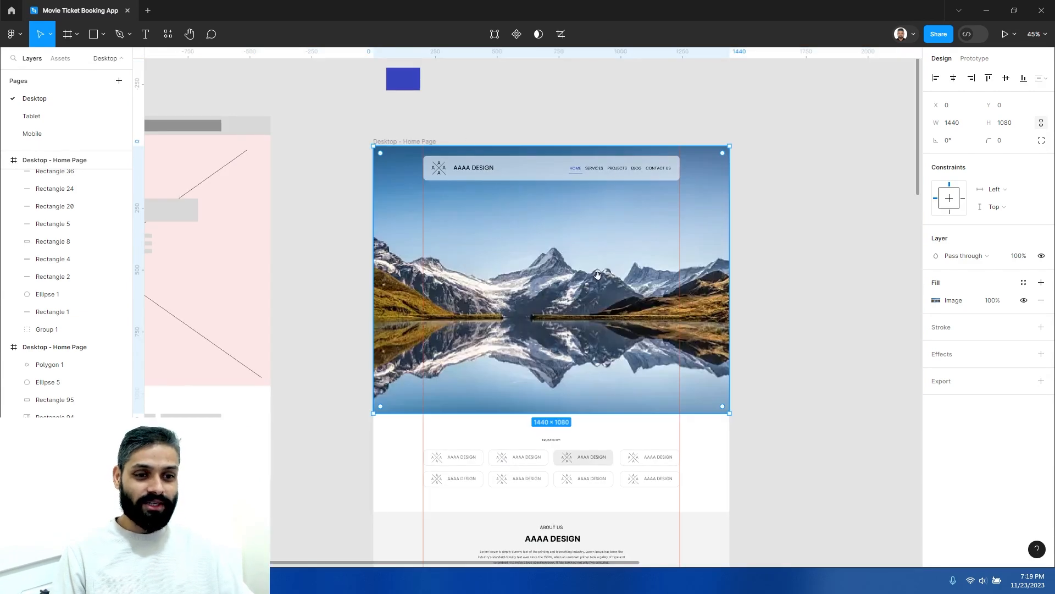
left_click_drag(492, 279, 458, 257)
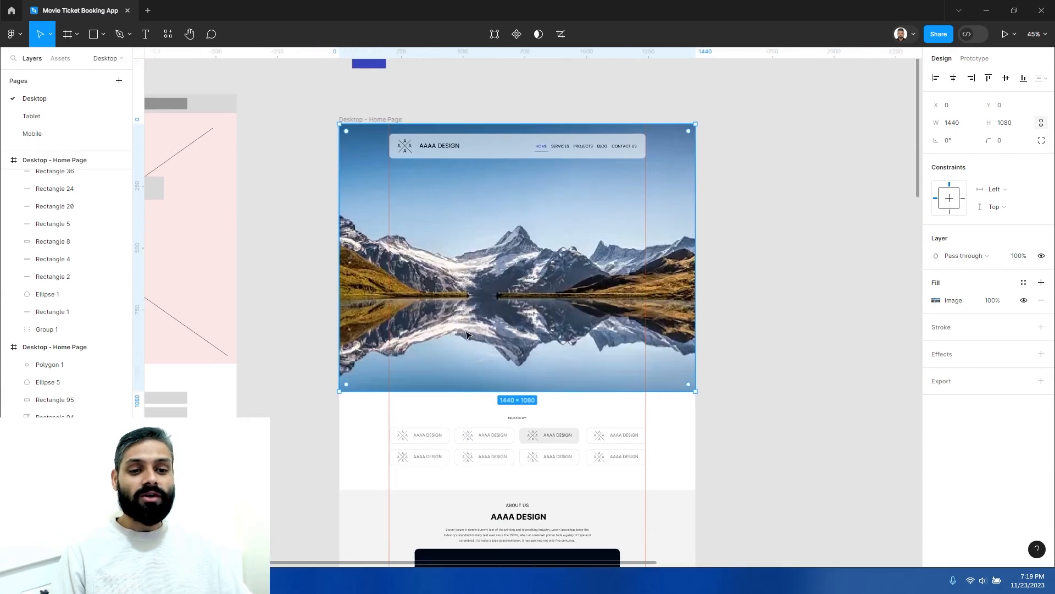
scroll(582, 352, "down", 1)
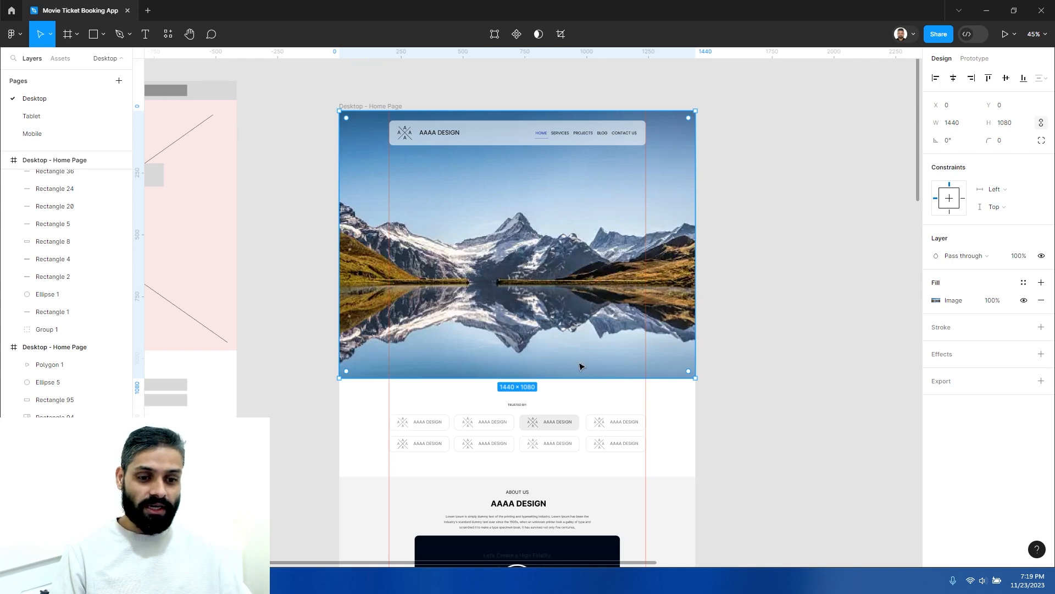
Inspect the TRUSTED BY section, including its heading, logo cards and the highlighted third card
scroll(550, 400, "up", 5)
left_click_drag(533, 384, 603, 205)
scroll(603, 203, "down", 1)
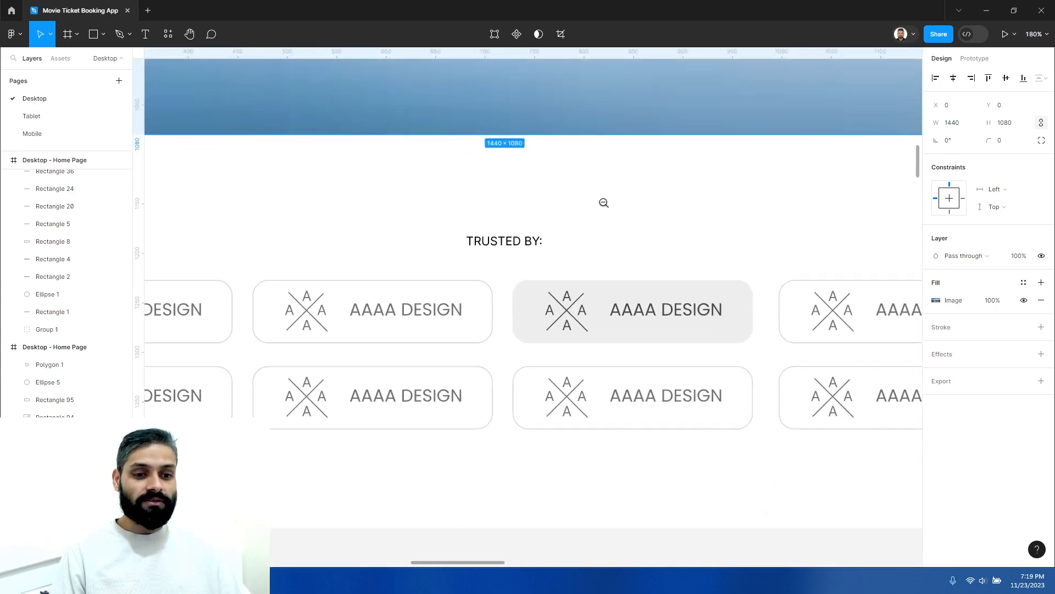
scroll(589, 212, "down", 2)
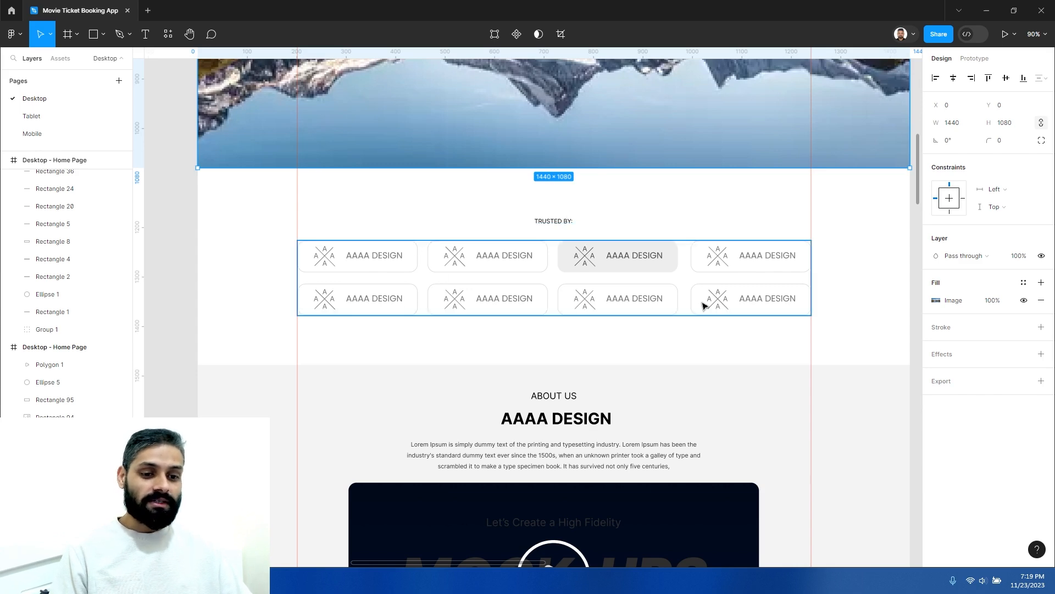
scroll(572, 322, "down", 1)
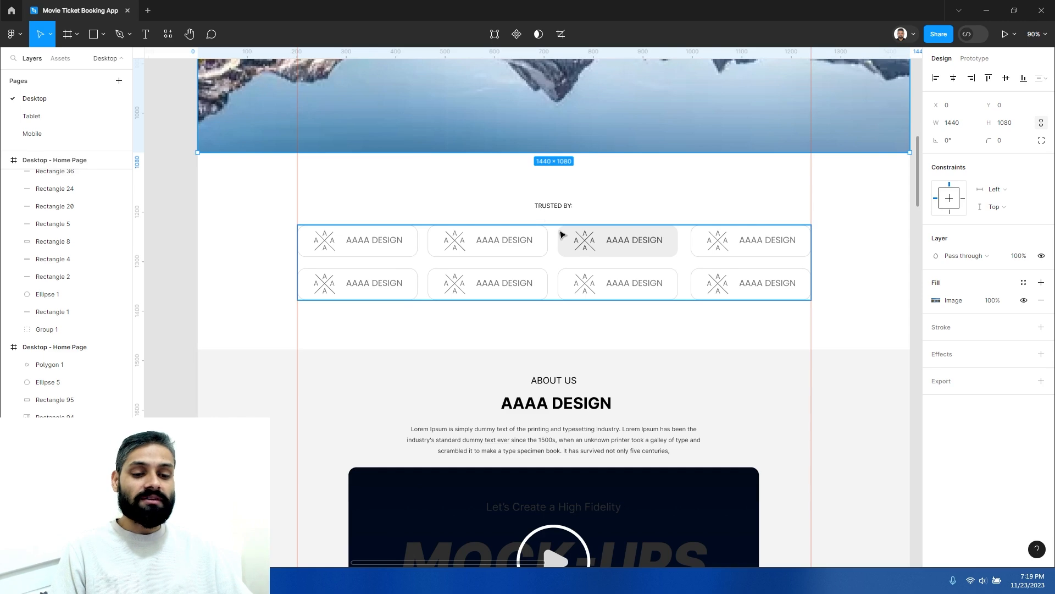
left_click(539, 207)
left_click(642, 325)
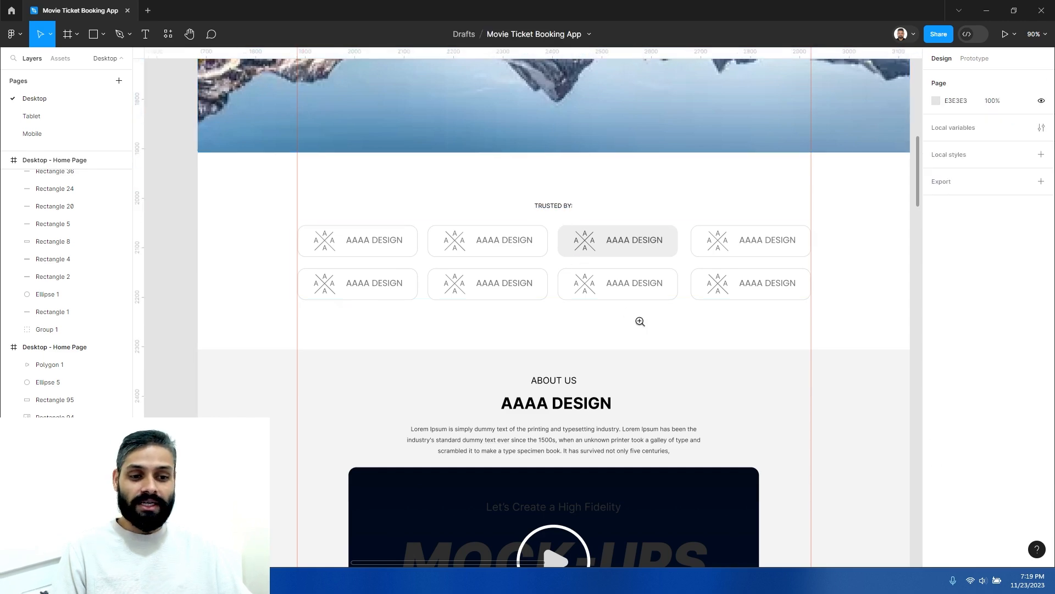
left_click(612, 321, "alt")
left_click(626, 317)
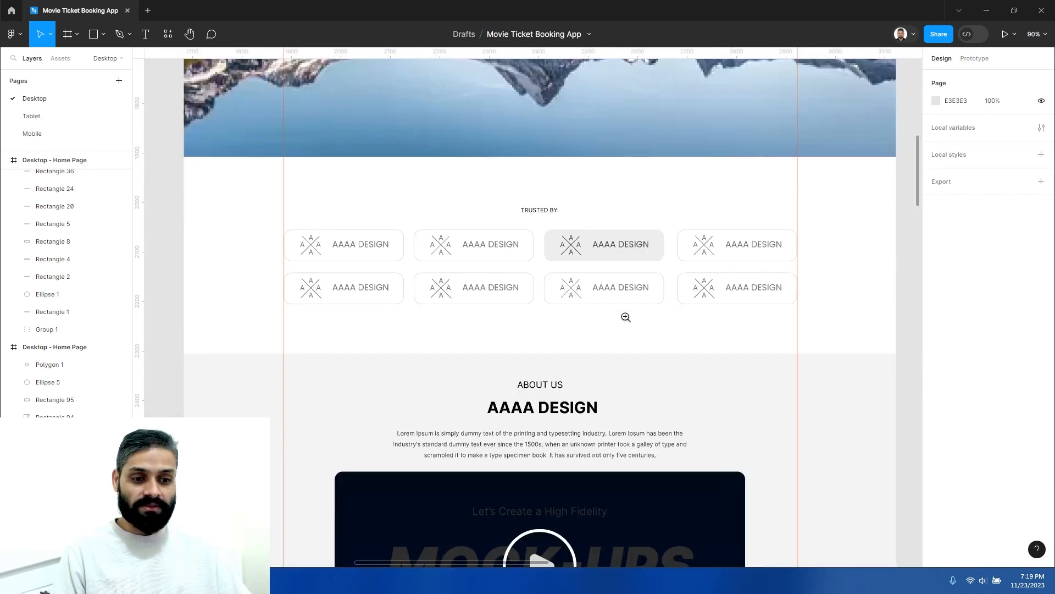
left_click(601, 252)
left_click(601, 252)
left_click(582, 267, "alt")
left_click_drag(440, 233, 520, 241)
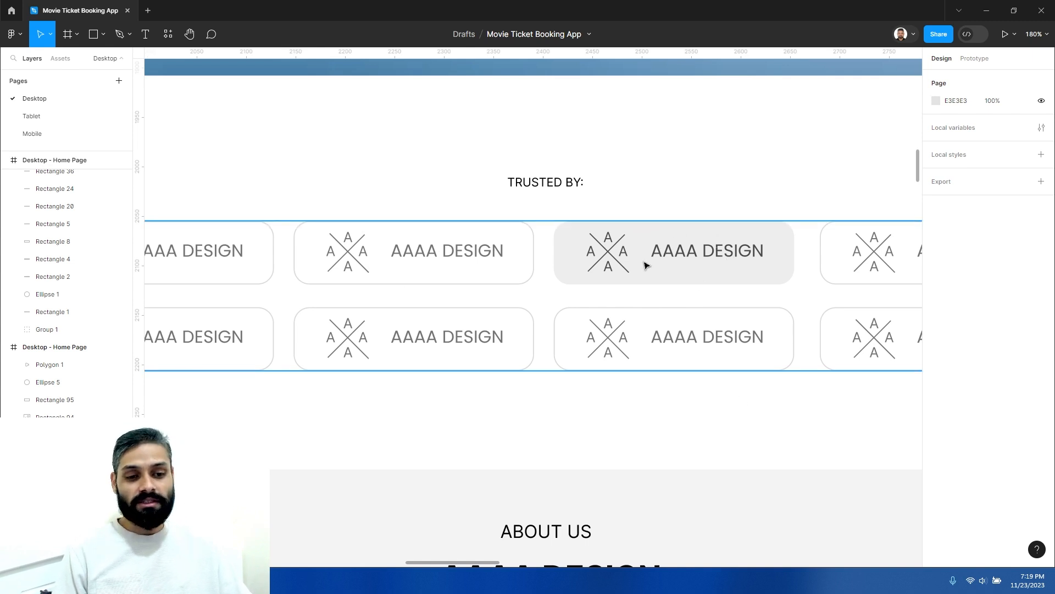
left_click(697, 252)
left_click(702, 191)
scroll(630, 252, "down", 5)
scroll(542, 278, "down", 3)
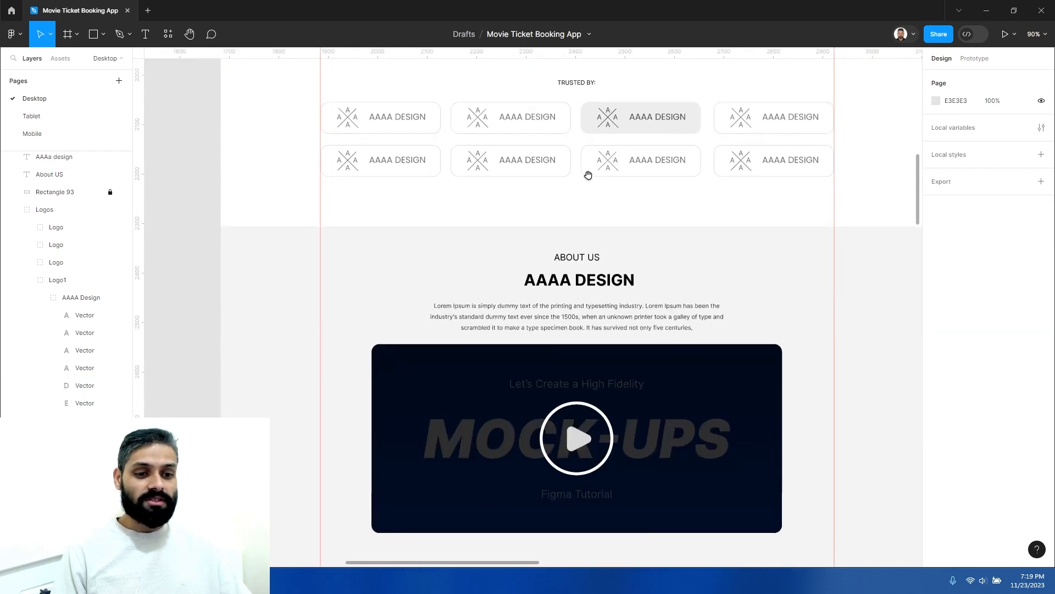
Inspect the ABOUT US section's heading, paragraph and video block on the grey background
scroll(426, 365, "down", 5)
left_click_drag(427, 365, 403, 337)
key("z")
left_click(530, 318)
left_click(530, 318)
left_click(492, 266, "alt")
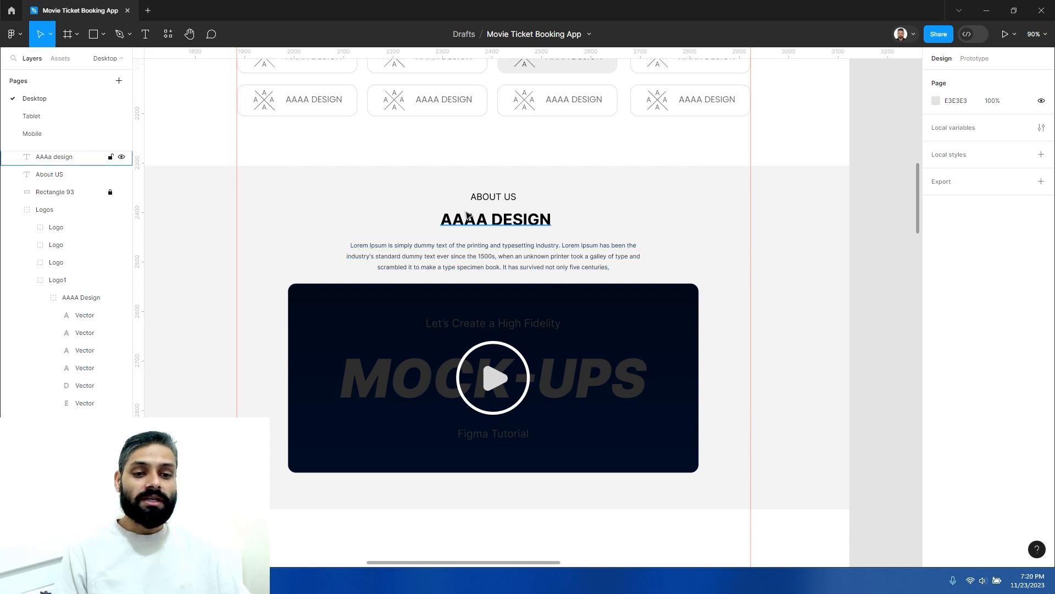
key("z")
left_click(621, 215, "alt")
left_click_drag(537, 278, 771, 163)
left_click(480, 301, "alt")
Examine the wireframe section below the video placeholder, with its heading, text lines and two rows of cards
scroll(471, 324, "right", 2)
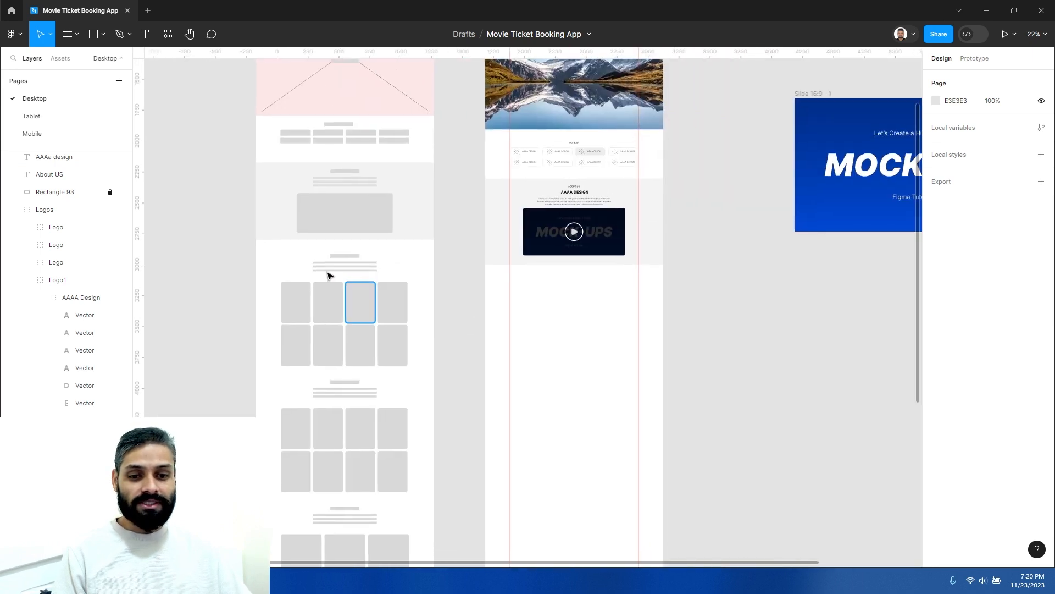
left_click_drag(281, 256, 414, 372)
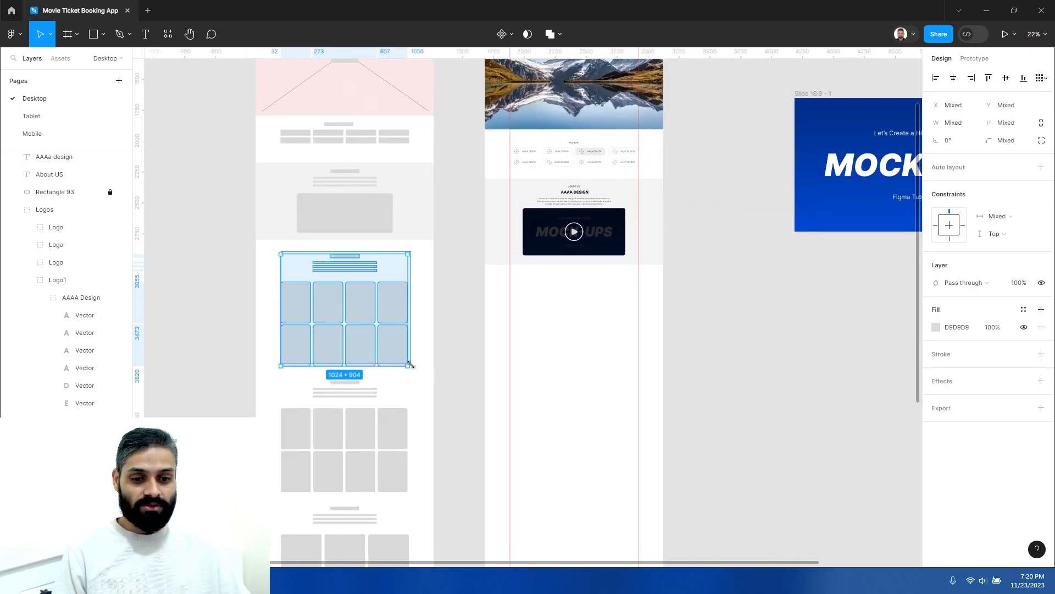
left_click(427, 329)
left_click(390, 299)
left_click(419, 262)
left_click(386, 259)
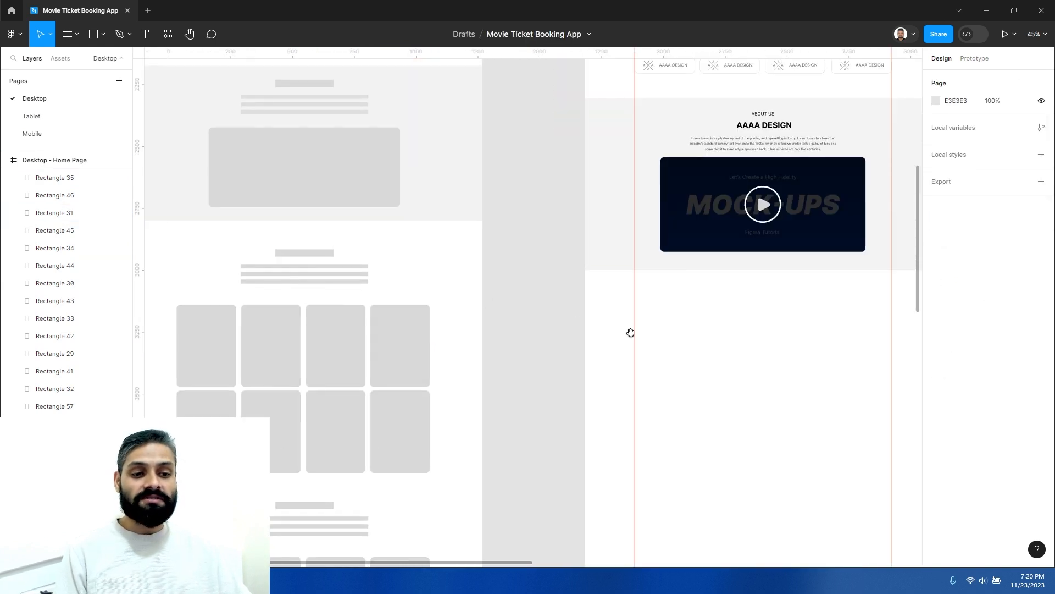
Review the finished part of the mock-up from the hero image down to the ABOUT US section
scroll(630, 332, "right", 5)
scroll(487, 327, "up", 2)
scroll(526, 404, "up", 2)
scroll(491, 249, "up", 3)
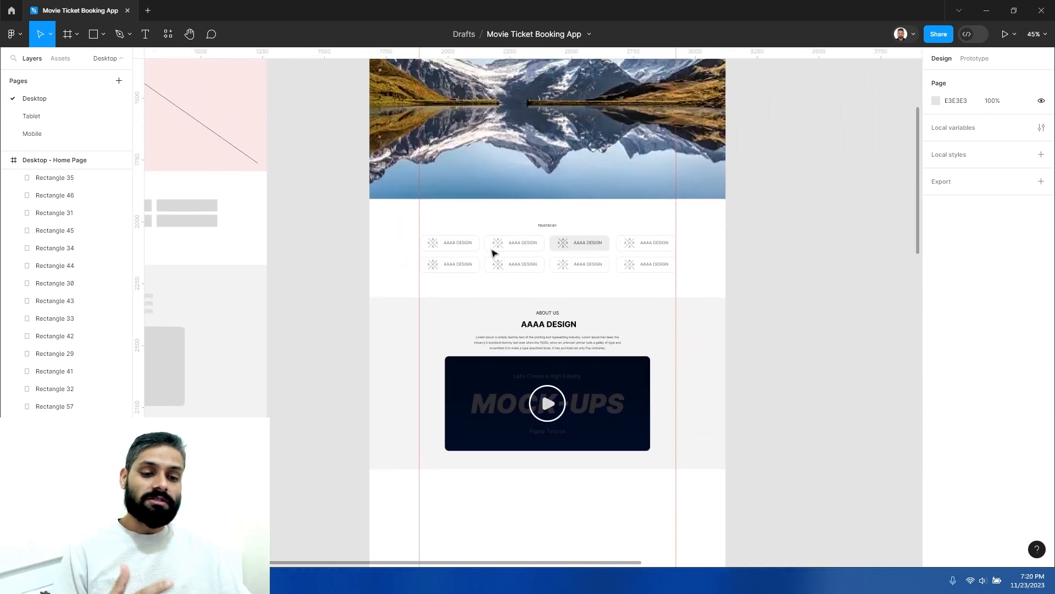
scroll(493, 253, "up", 2)
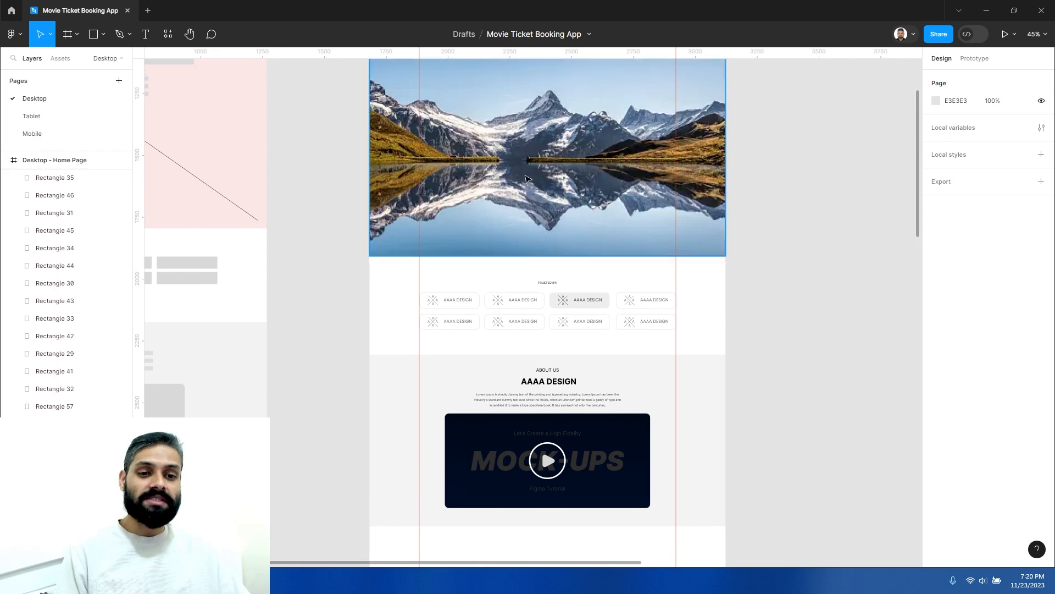
scroll(525, 209, "up", 3)
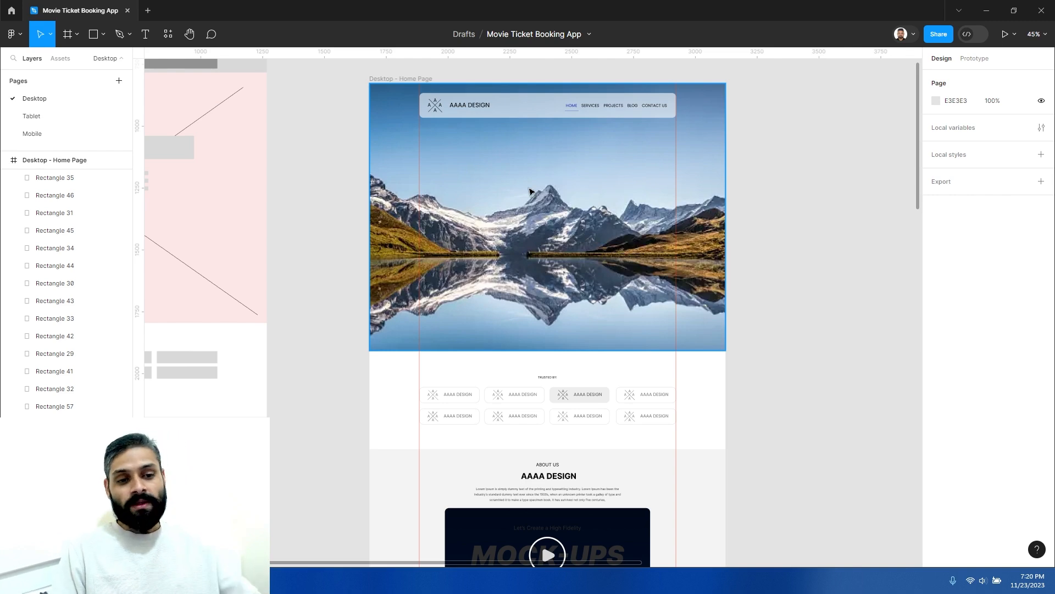
scroll(591, 184, "down", 2)
scroll(590, 193, "down", 1)
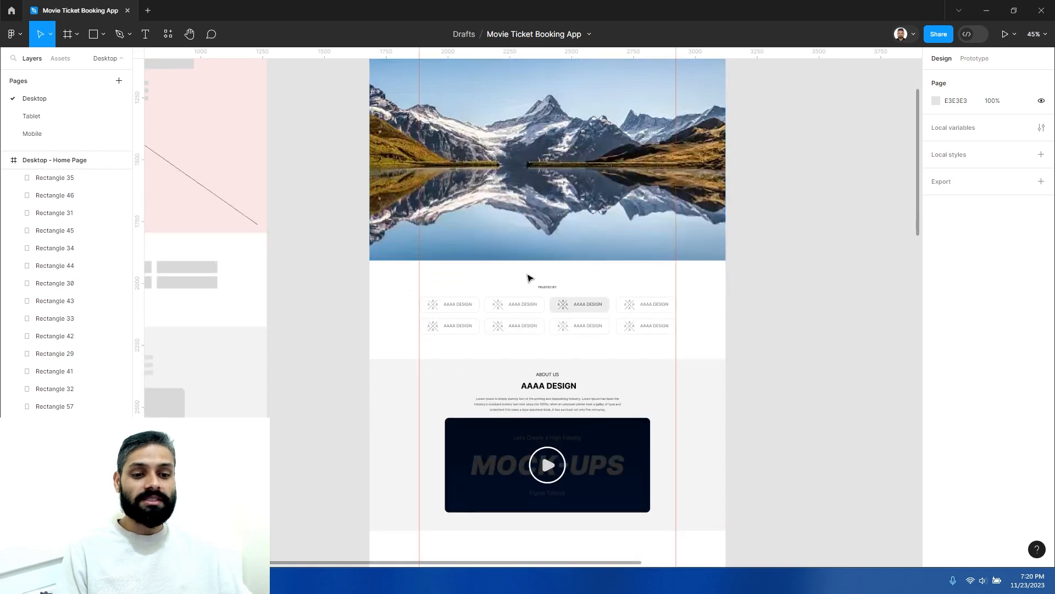
Check the layout and spacing of the TRUSTED BY logos and the ABOUT US text and video block
key("z")
left_click(525, 274)
left_click(525, 274)
left_click_drag(486, 275, 473, 180)
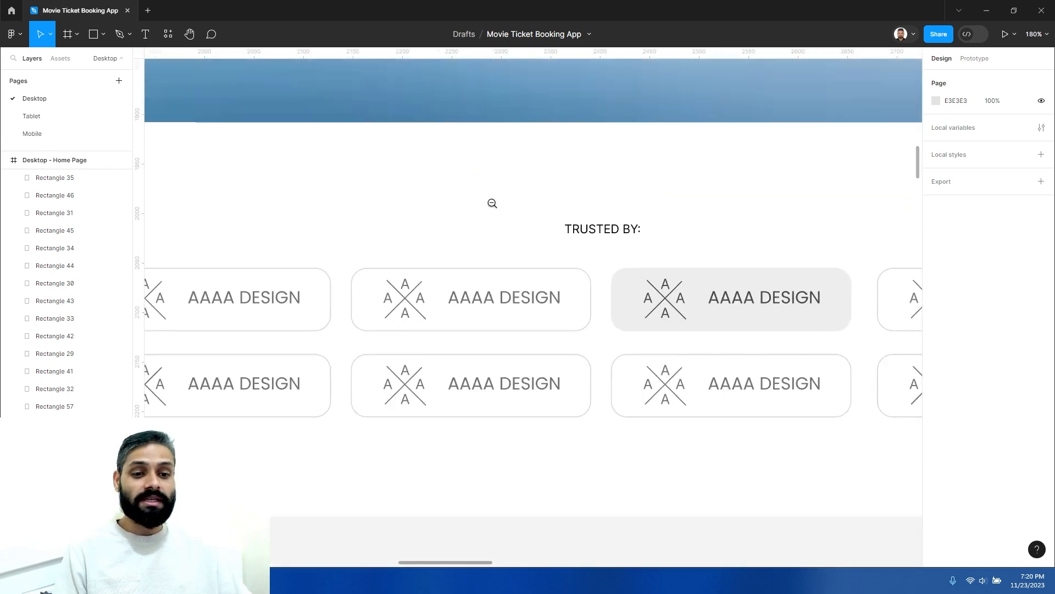
left_click(493, 203, "alt")
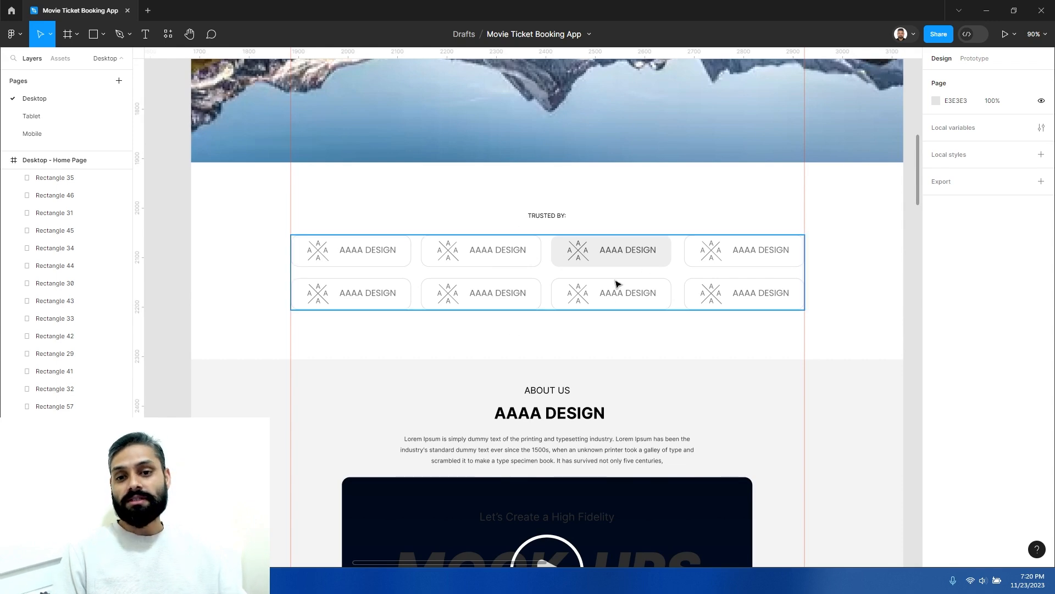
scroll(617, 283, "down", 2)
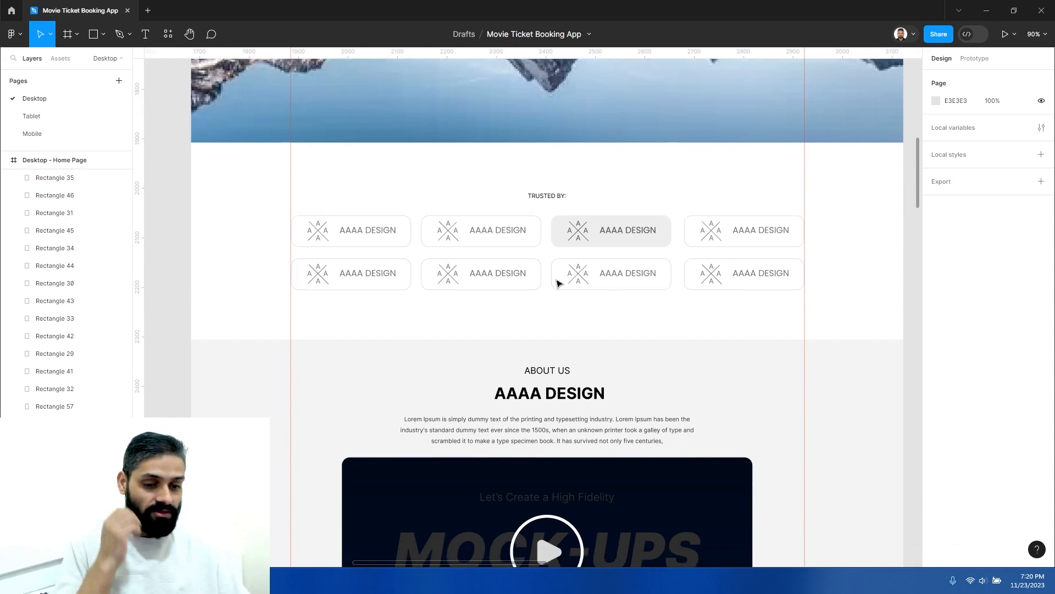
scroll(575, 296, "down", 2)
scroll(599, 352, "down", 1)
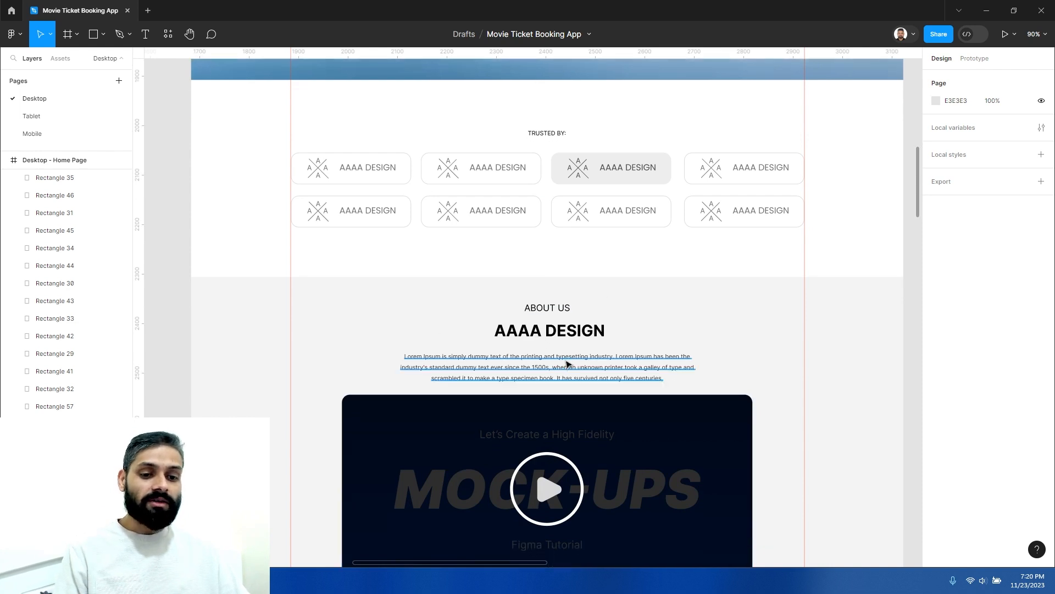
scroll(568, 363, "down", 4)
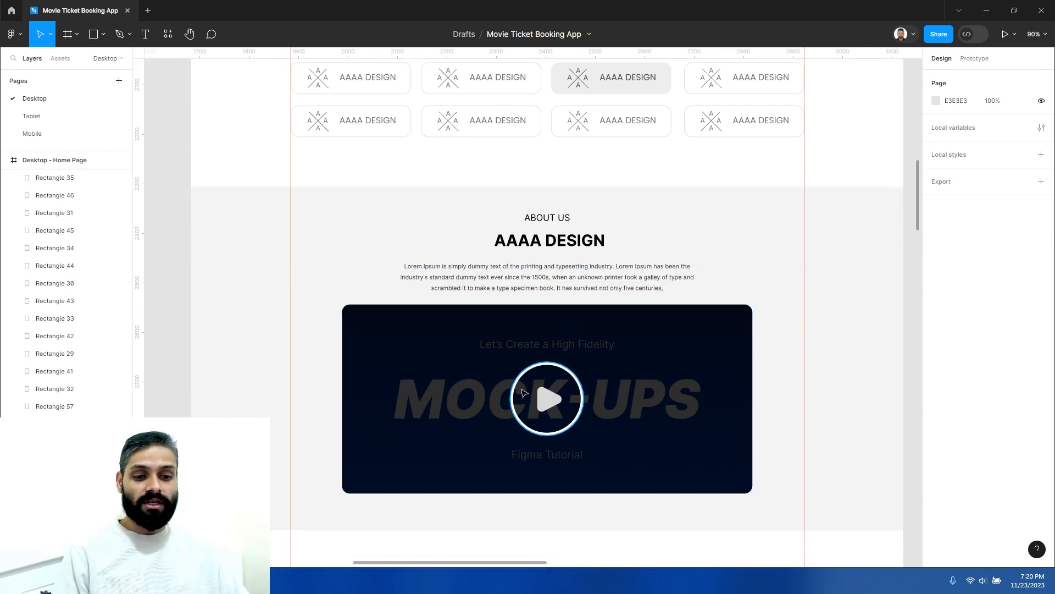
scroll(544, 374, "down", 1)
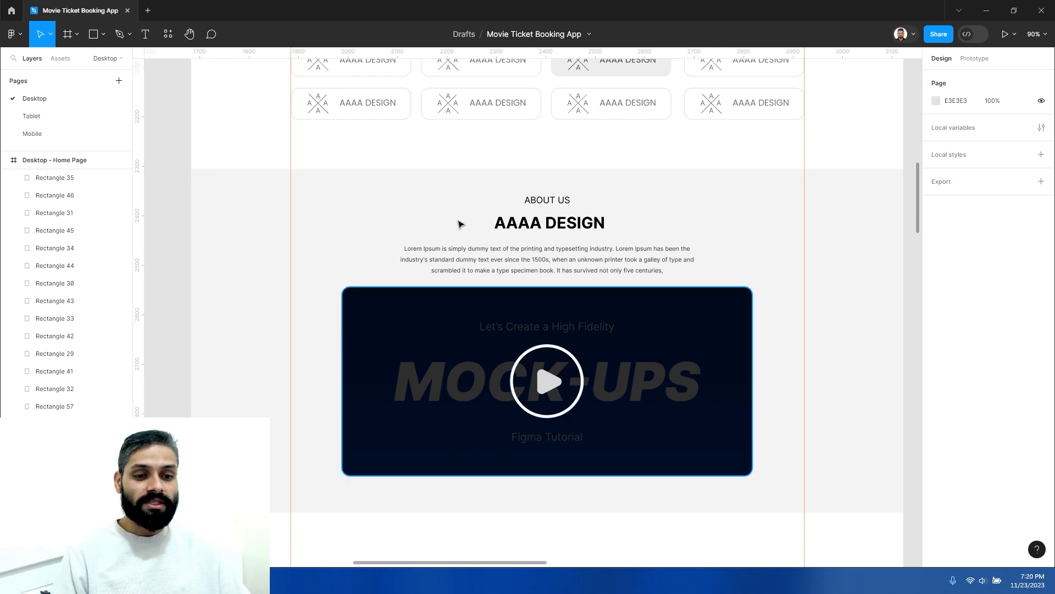
Examine the empty area below the ABOUT US section and compare it with that section's heading and text layout
scroll(544, 370, "down", 12)
left_click_drag(516, 393, 497, 346)
key("z")
left_click(508, 325, "alt")
left_click(509, 325)
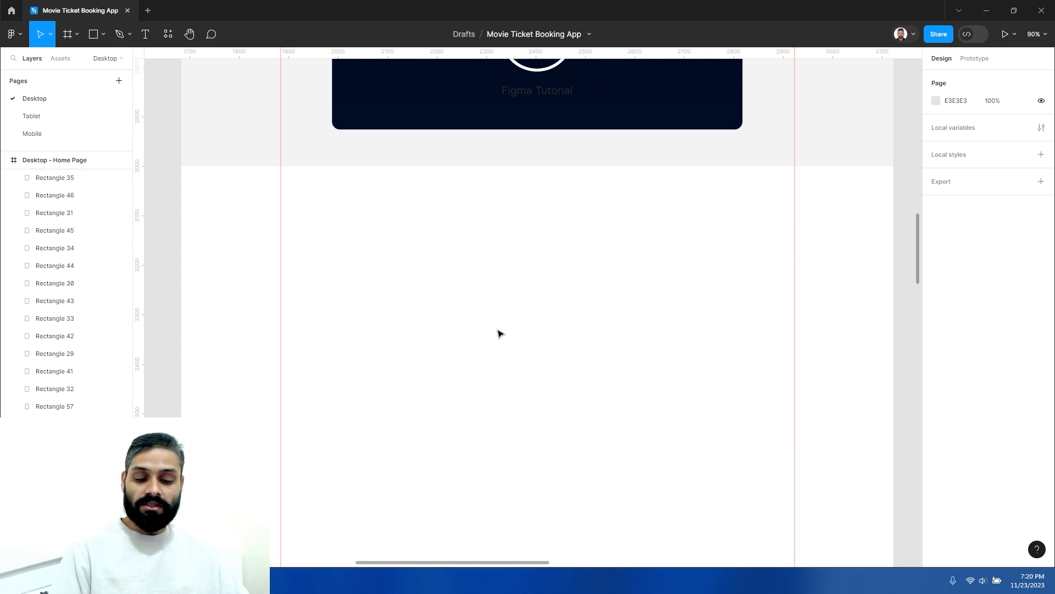
key("z")
left_click(521, 271, "alt")
left_click_drag(607, 327, 719, 362)
left_click_drag(542, 349, 482, 365)
left_click_drag(584, 315, 568, 324)
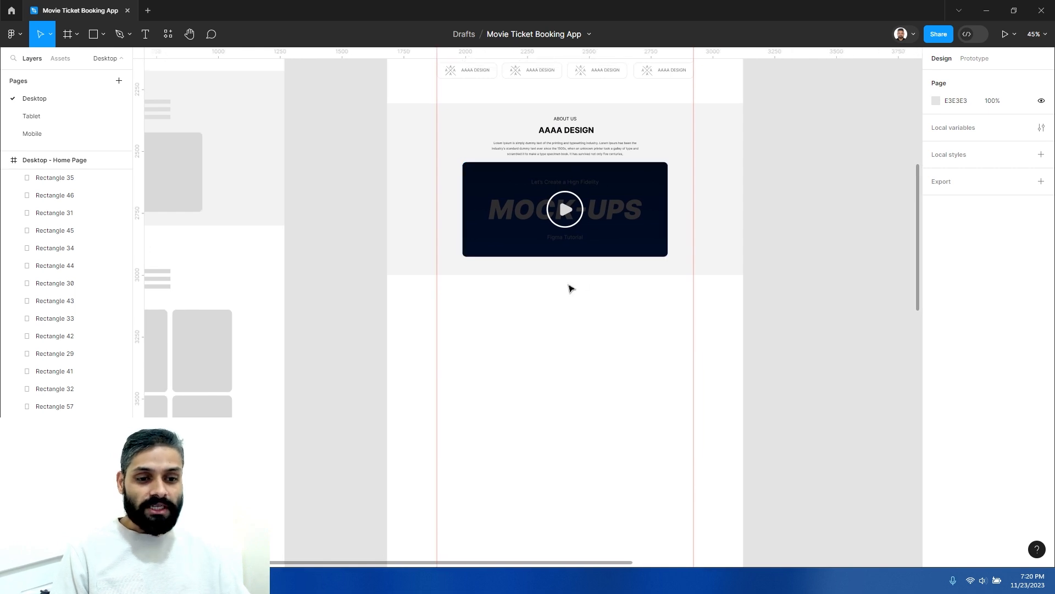
key("z")
left_click(566, 122)
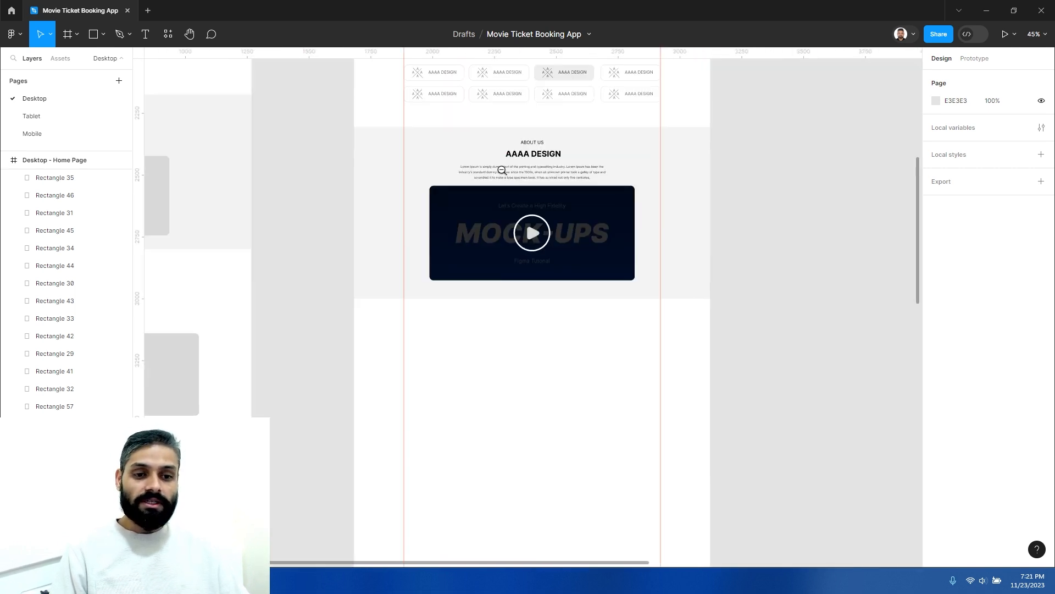
Duplicate the ABOUT US label, AAAA DESIGN heading and paragraph into the empty area below the video section
key("z")
left_click(500, 169, "alt")
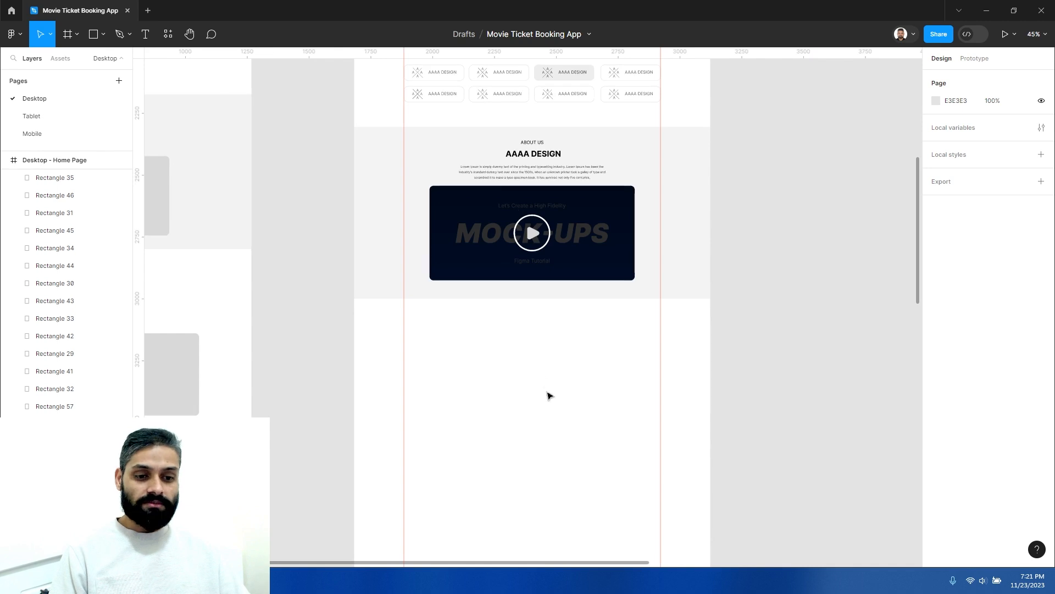
key("z")
left_click(537, 136)
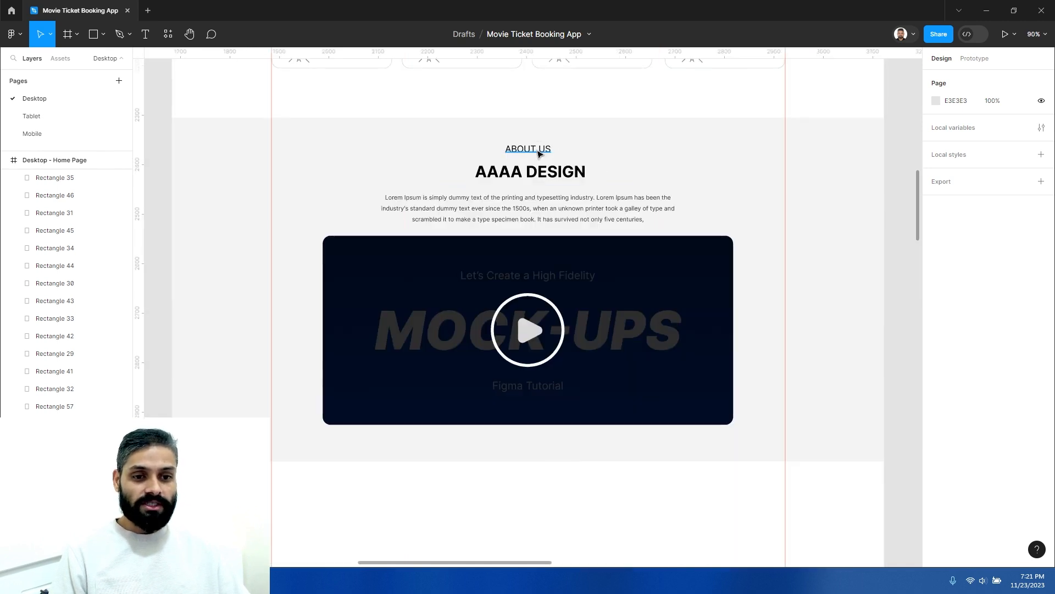
left_click(541, 150)
left_click(550, 176, "shift")
left_click(559, 205, "shift")
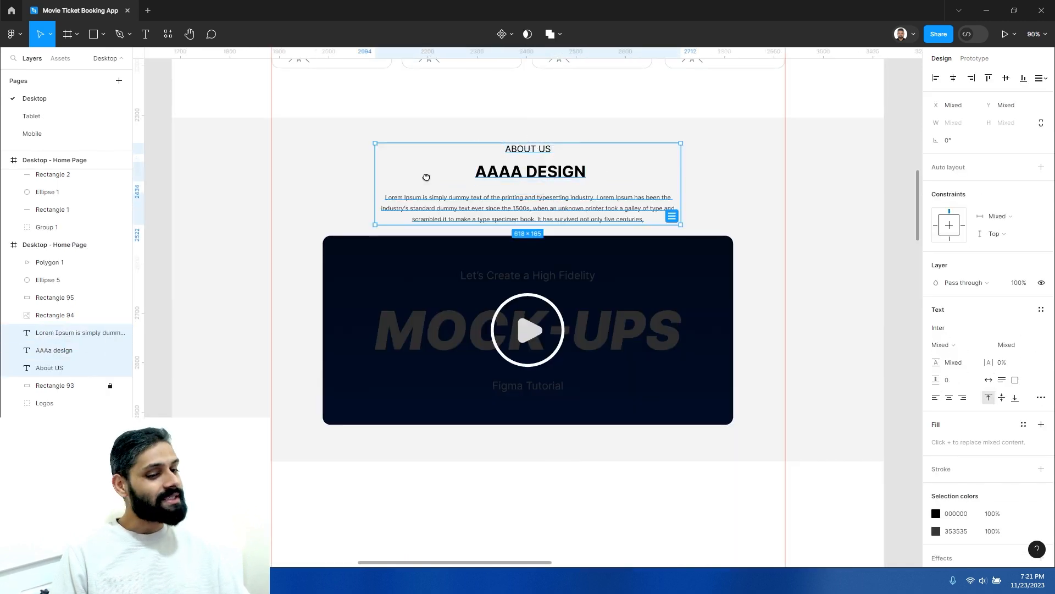
left_click(451, 186, "alt")
left_click_drag(488, 193, 492, 371)
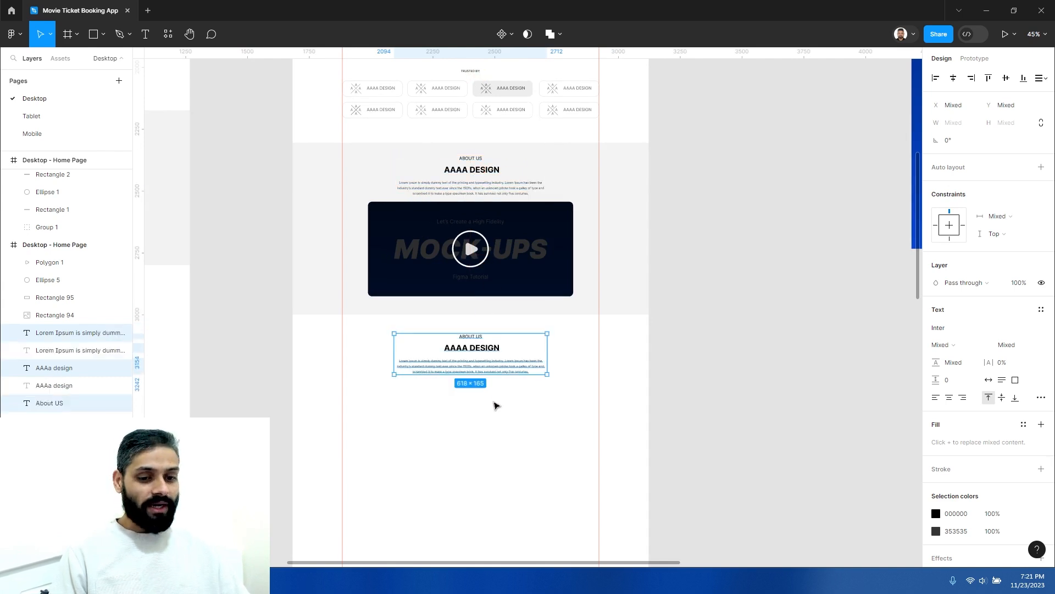
Check the duplicated text block below the video section and delete it
key("Escape")
left_click(455, 311)
left_click_drag(510, 313, 500, 290)
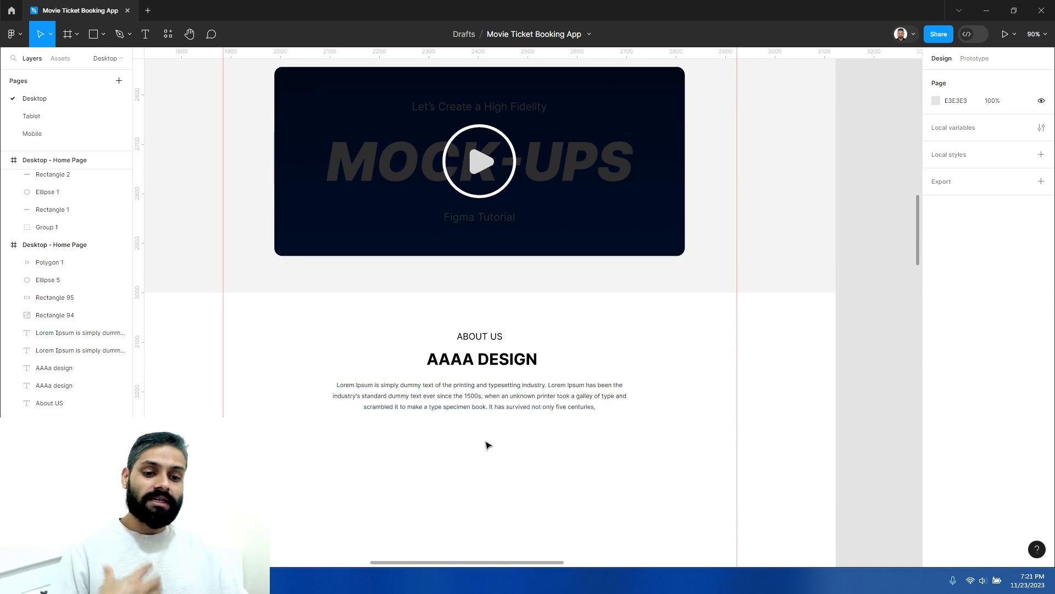
left_click_drag(442, 317, 535, 501)
left_click(518, 460)
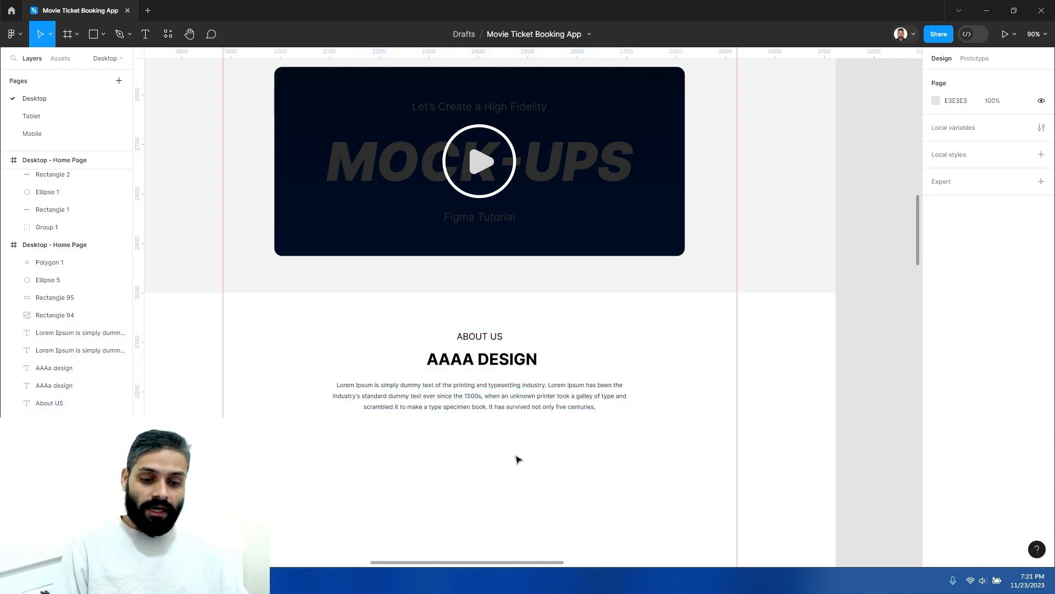
key("ctrl+z")
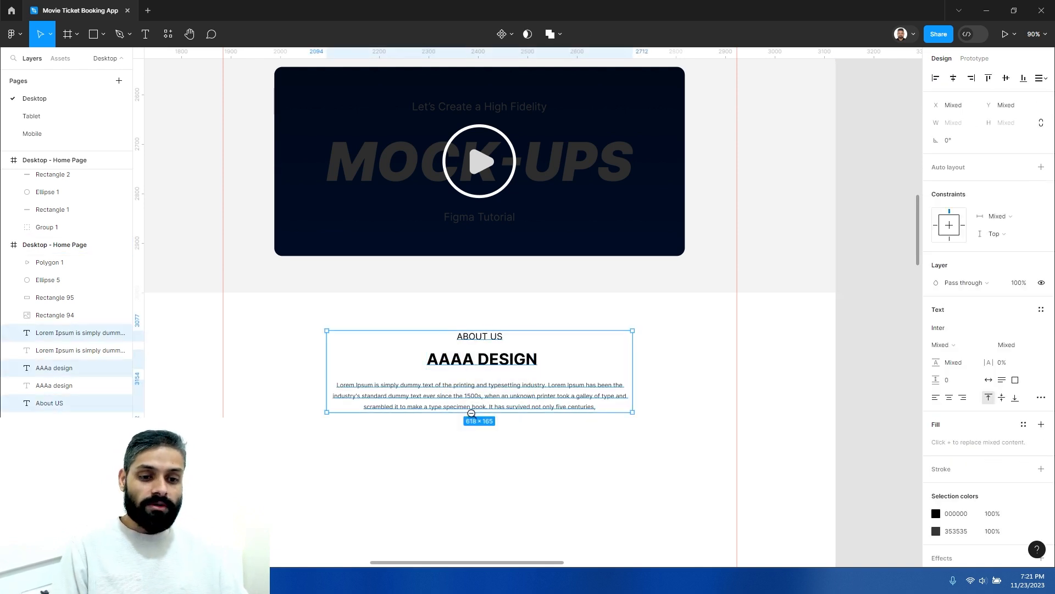
left_click(471, 413, "alt")
left_click(482, 443)
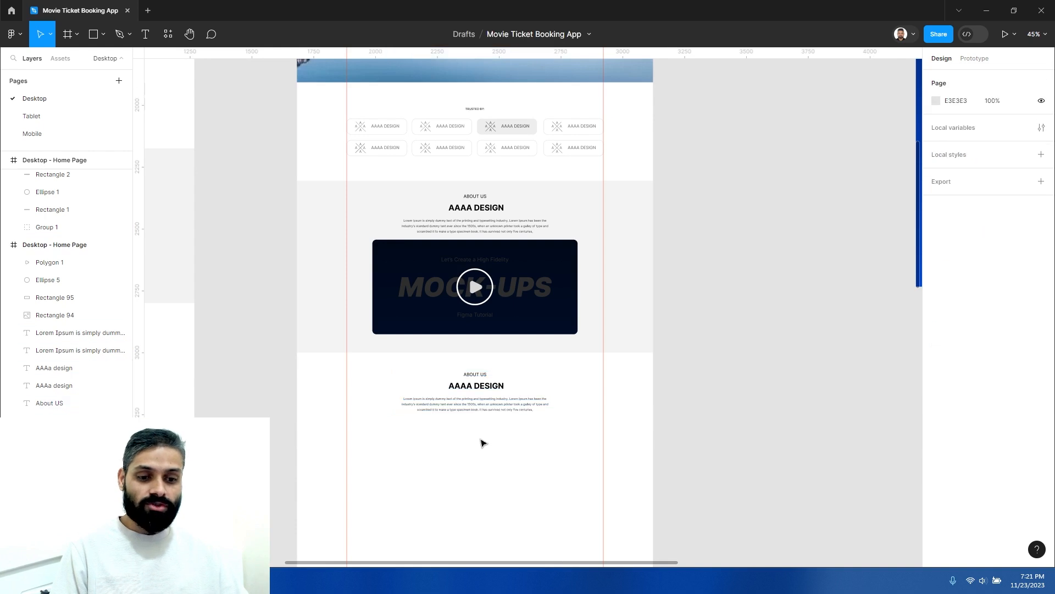
key("ctrl+z")
left_click_drag(518, 432, 471, 365)
key("Delete")
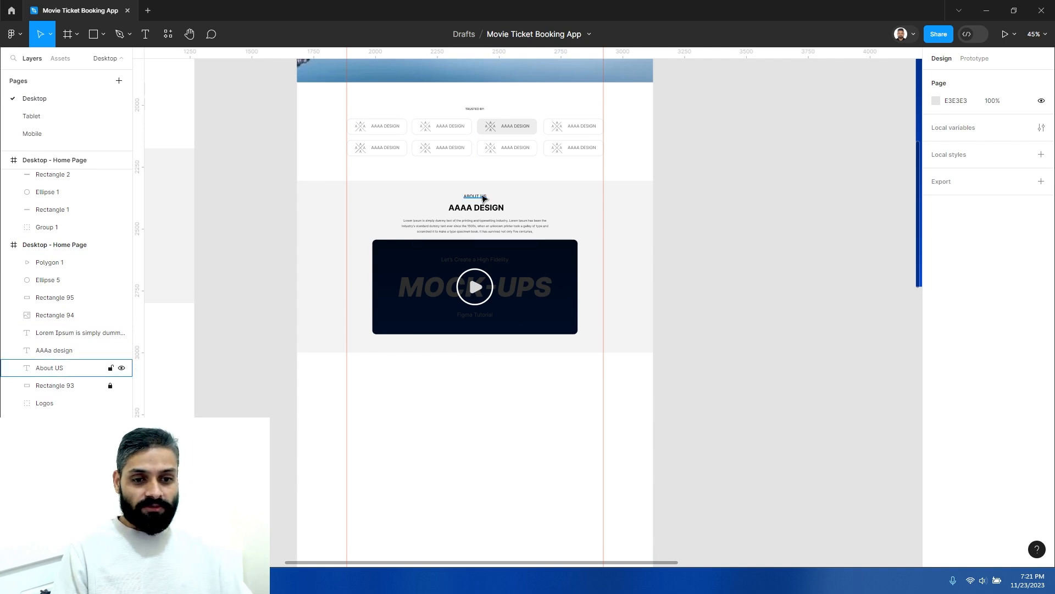
Copy the ABOUT US label, AAAA DESIGN heading and paragraph together into the white area below the grey section, centred on the page
left_click(483, 197)
left_click(497, 208, "shift")
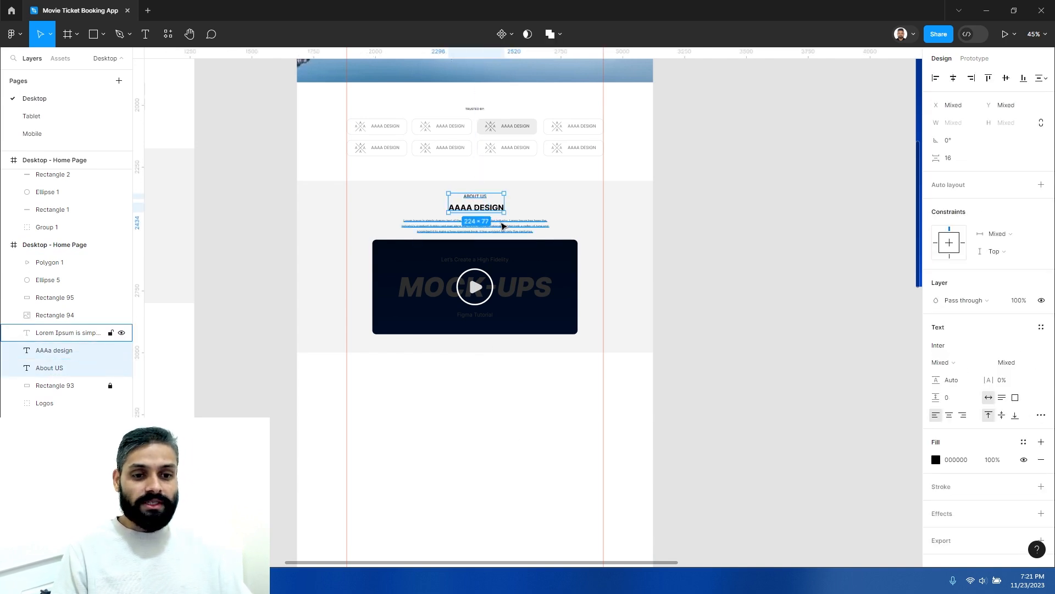
left_click(502, 224, "shift")
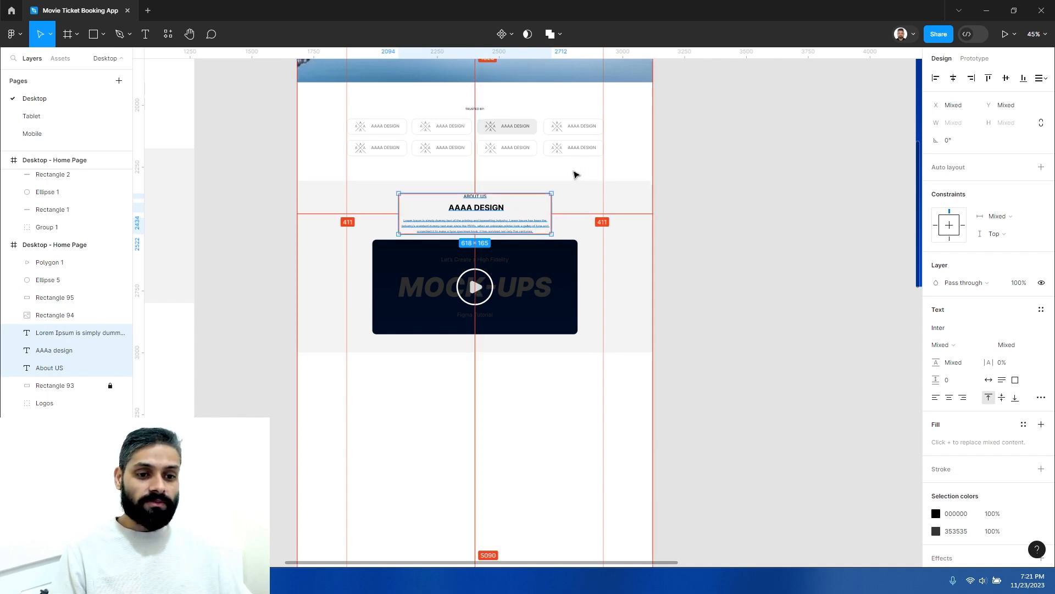
key("alt")
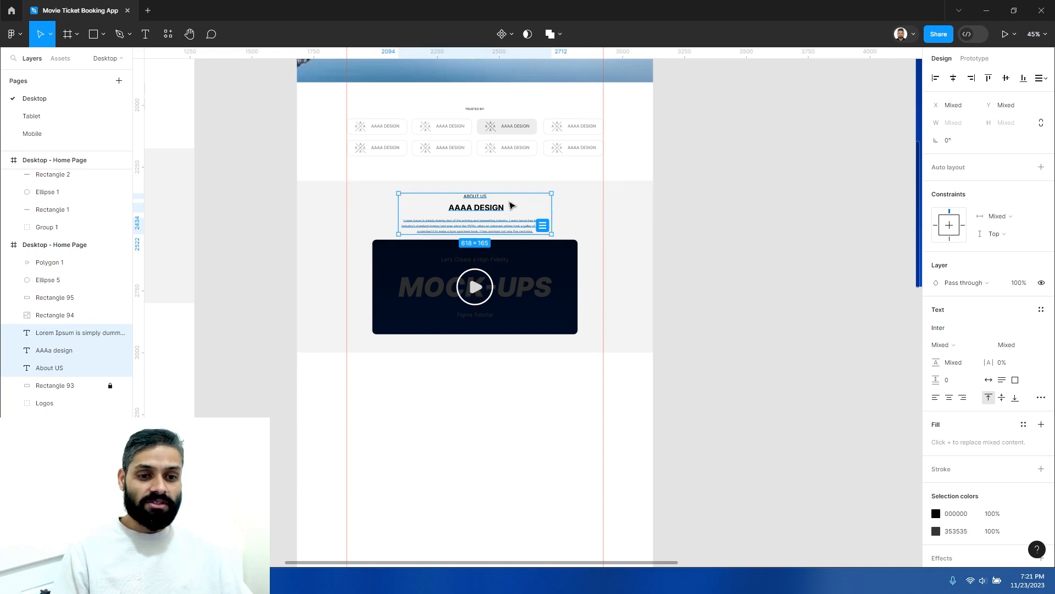
key("alt")
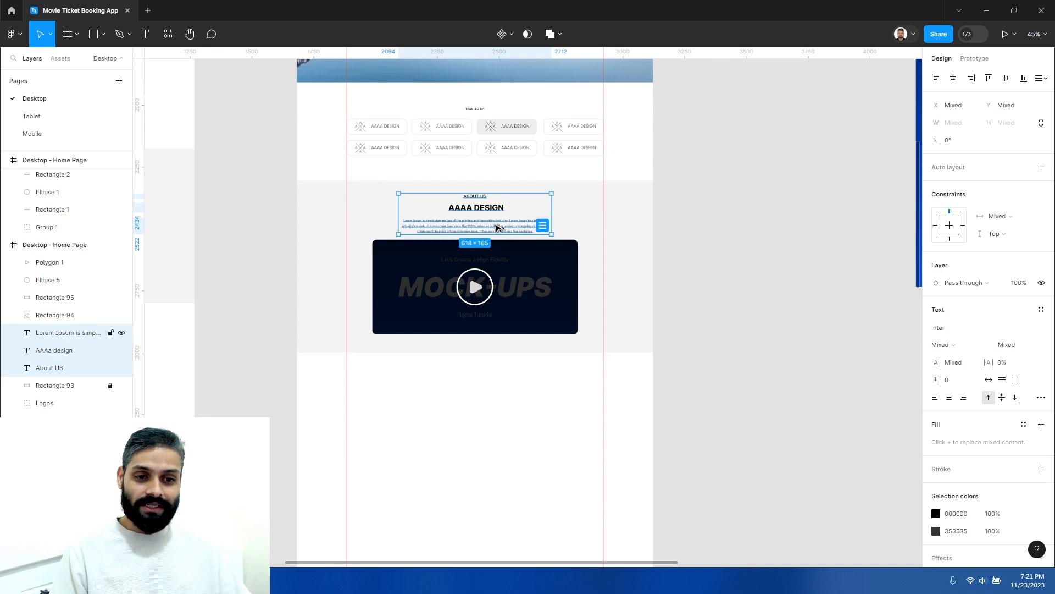
left_click_drag(497, 227, 506, 397)
mouse_move(499, 397)
left_mouse_down()
mouse_move(533, 401)
mouse_move(493, 393)
mouse_move(472, 405)
mouse_move(497, 388)
left_mouse_up()
left_click(511, 438)
Change the copied AAAA DESIGN heading to "What we do !"
key("z")
left_click(487, 414)
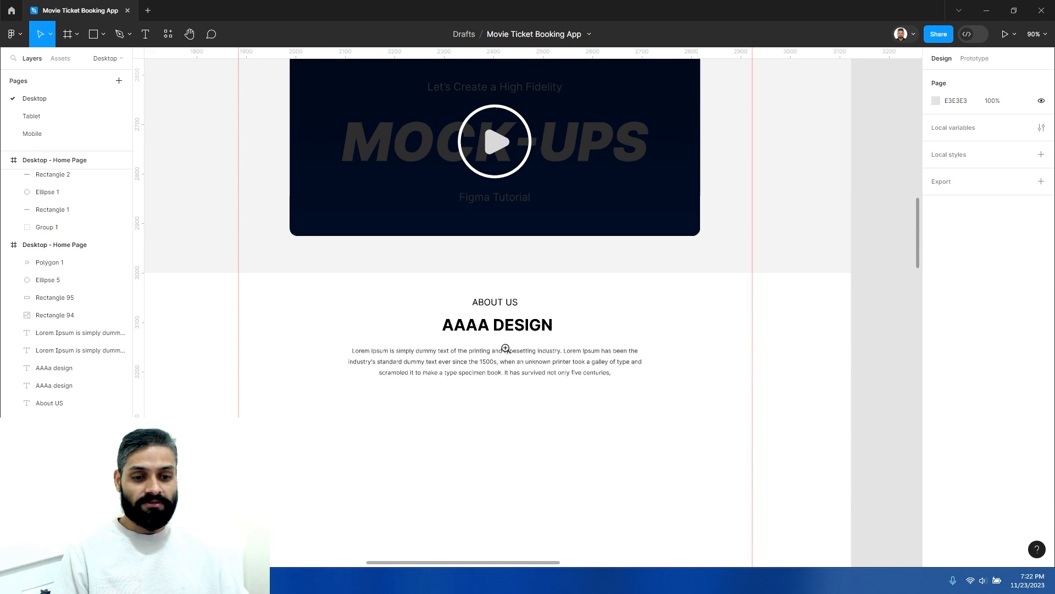
left_click(493, 394)
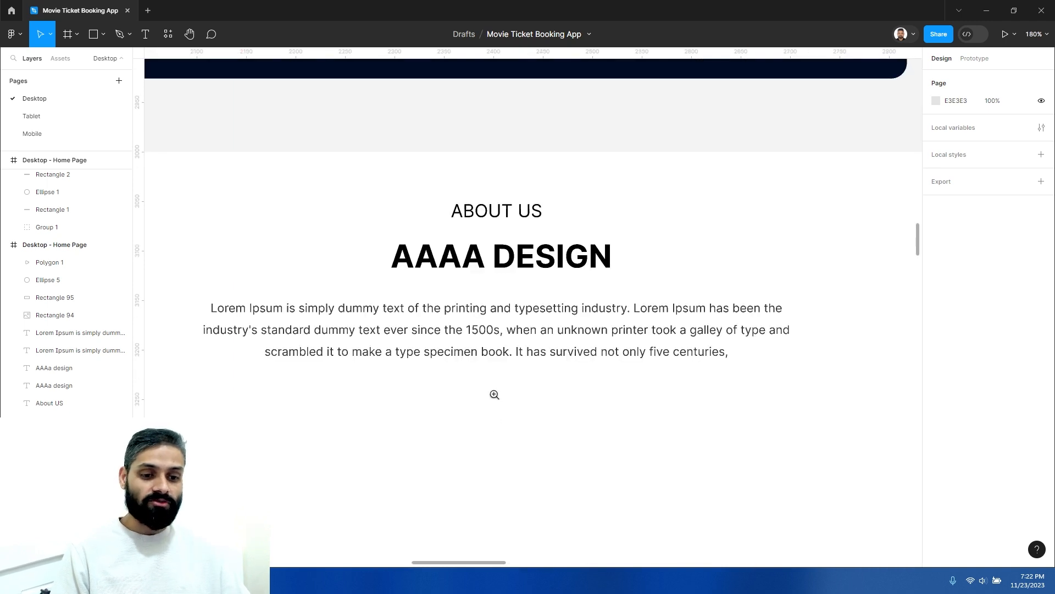
left_click(530, 411, "alt")
left_click_drag(502, 414, 470, 399)
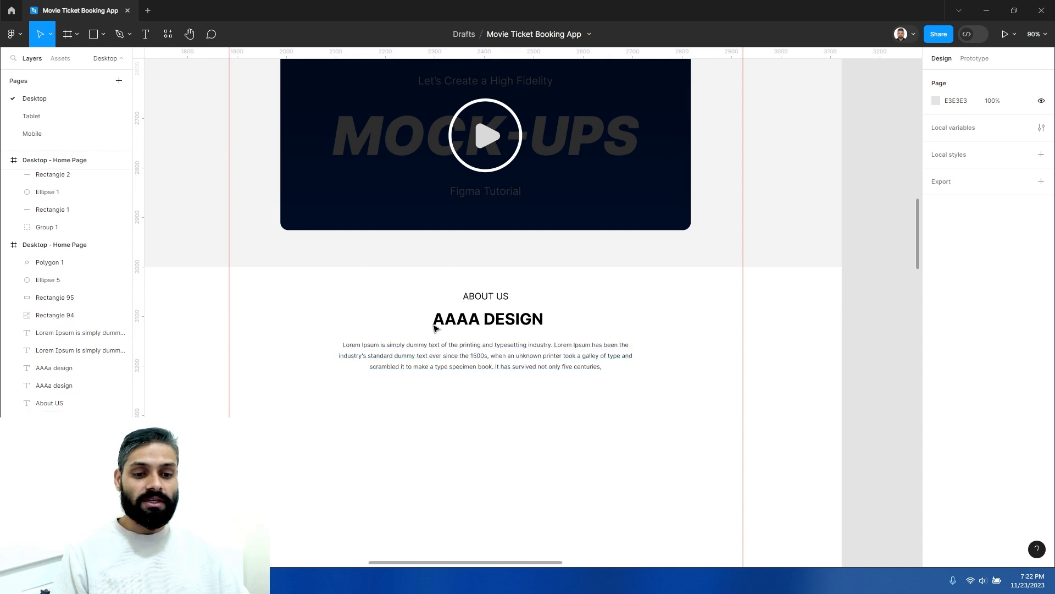
double_click(493, 318)
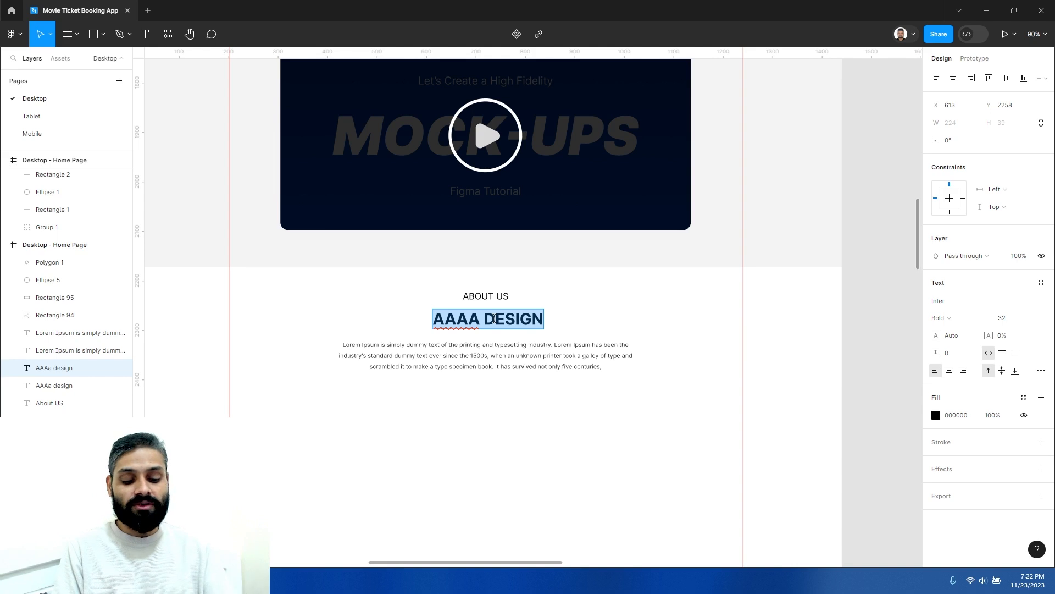
type("What we will")
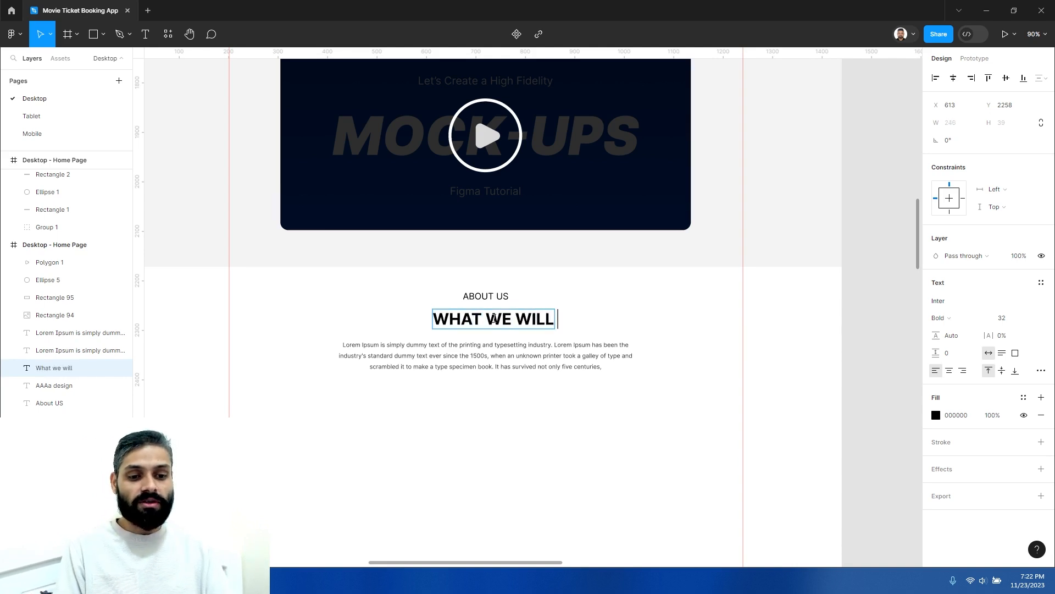
key("BackSpace")
key("BackSpace")
key("BackSpace")
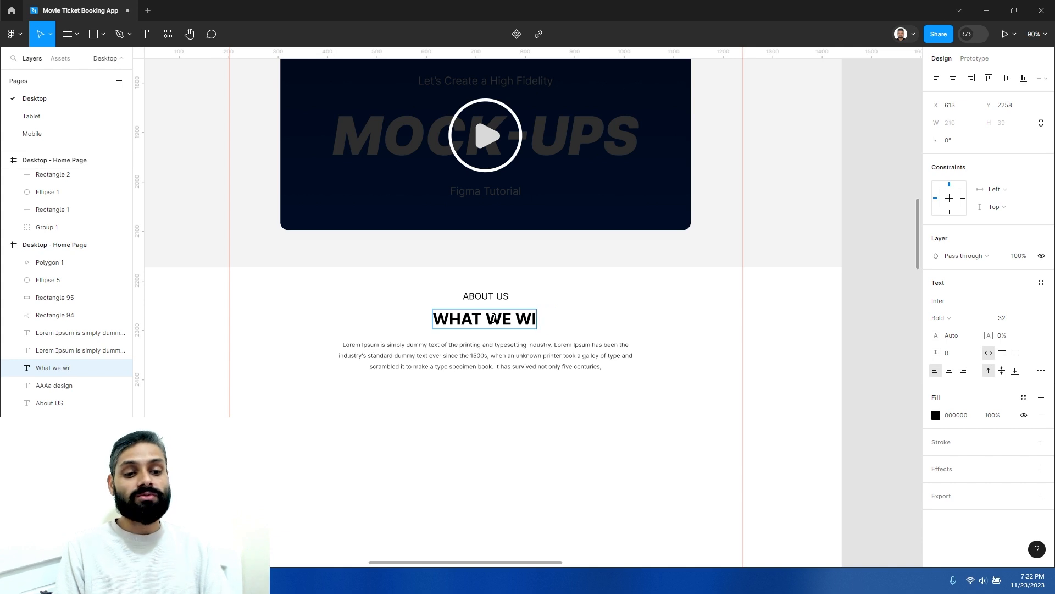
key("BackSpace")
type("do")
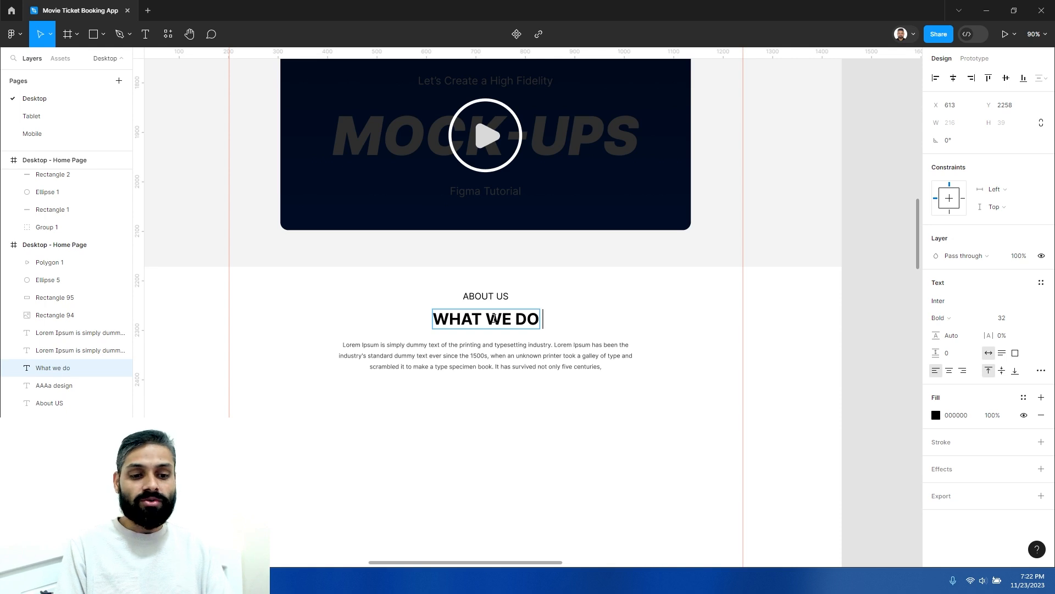
Replace the copied ABOUT US label above the new heading with "services"
left_click(495, 295)
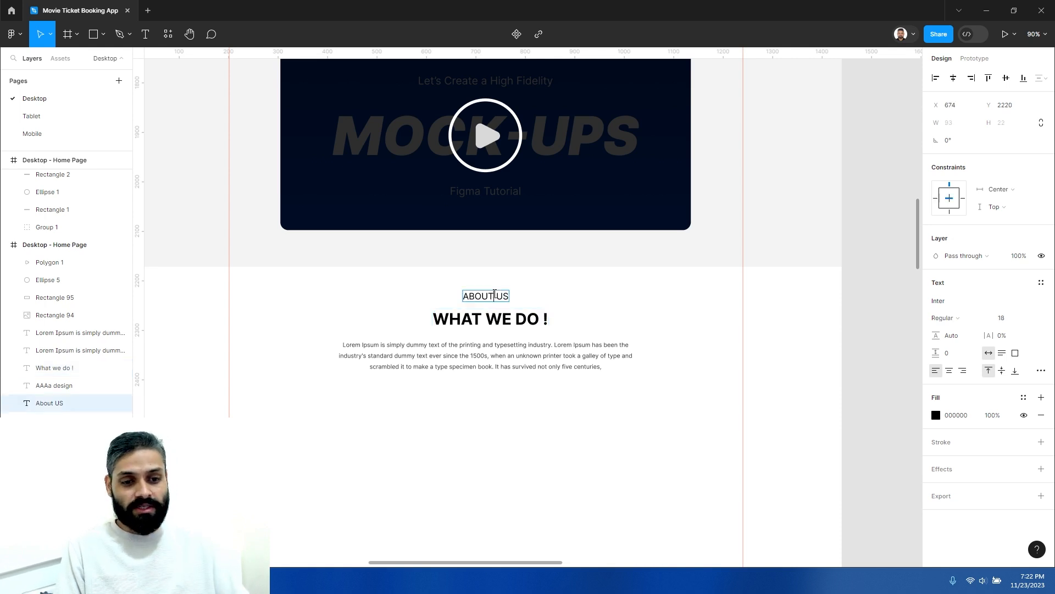
double_click(494, 294)
type("services")
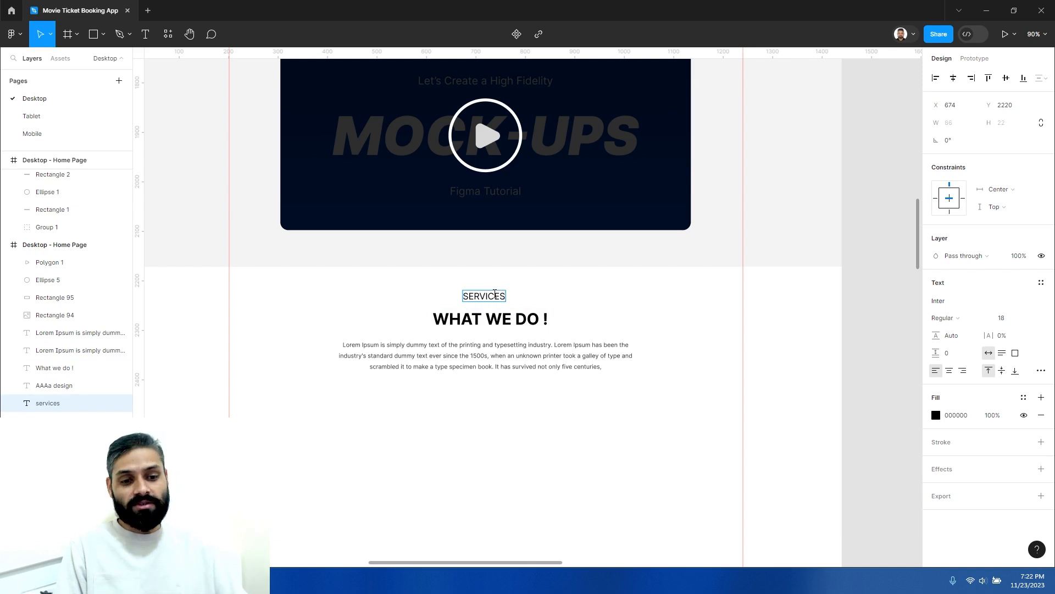
key("Escape")
left_click(553, 295)
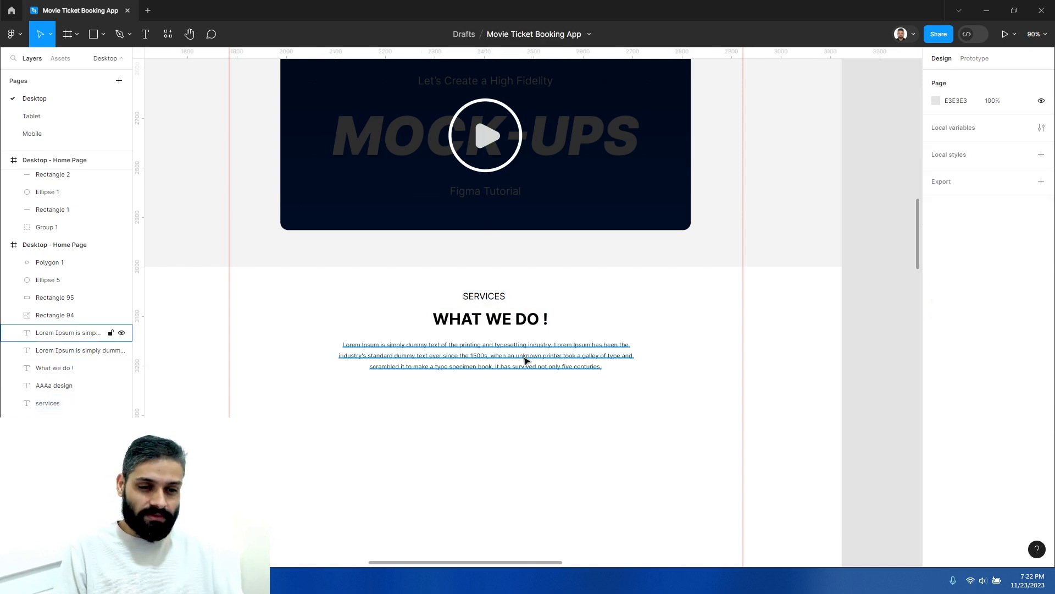
Examine the new section's label, heading and paragraph up close and at a wider view
key("z")
left_click(415, 308)
key("z")
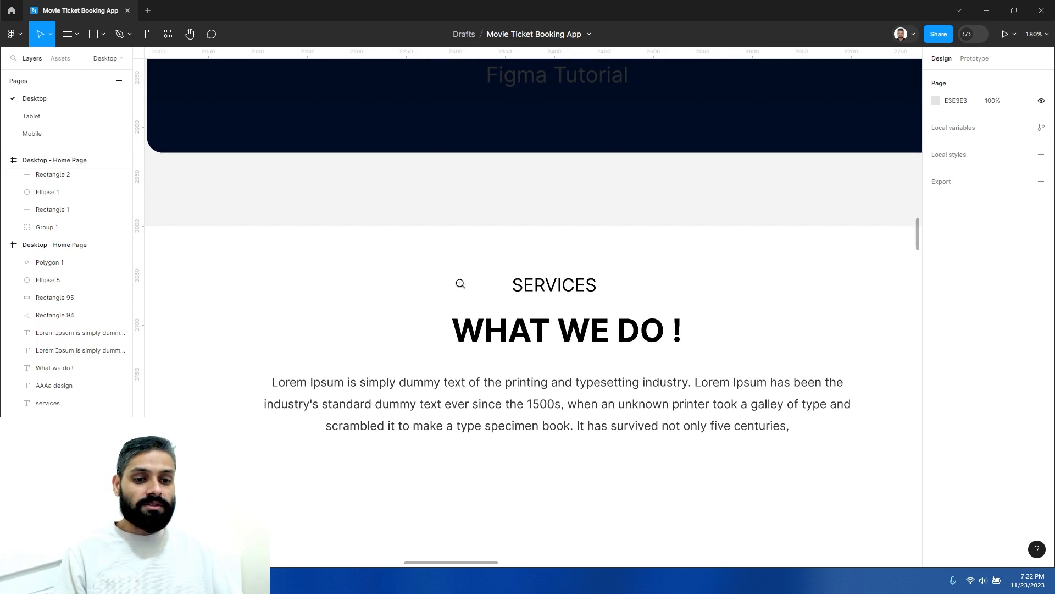
left_click(459, 283, "alt")
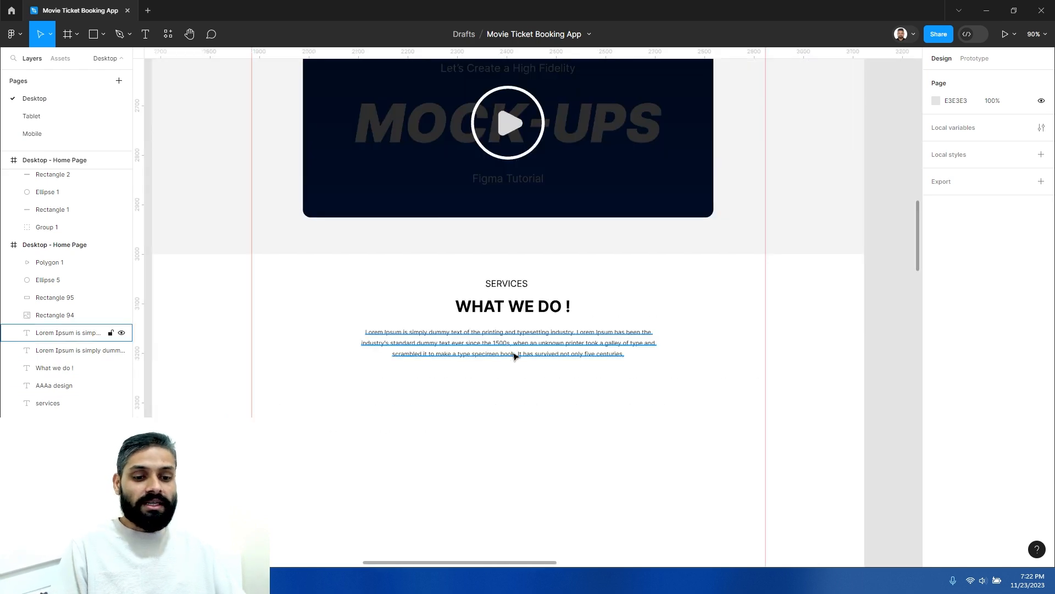
key("z")
left_click(537, 389)
left_click(538, 390)
left_click(603, 473, "alt")
key("space")
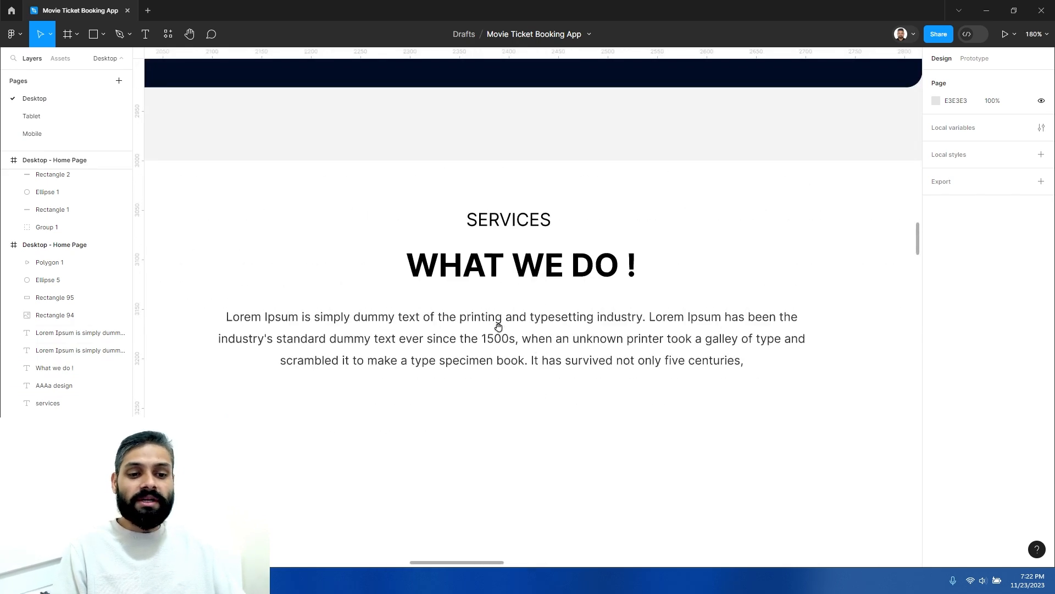
key("z")
left_click(522, 404, "alt")
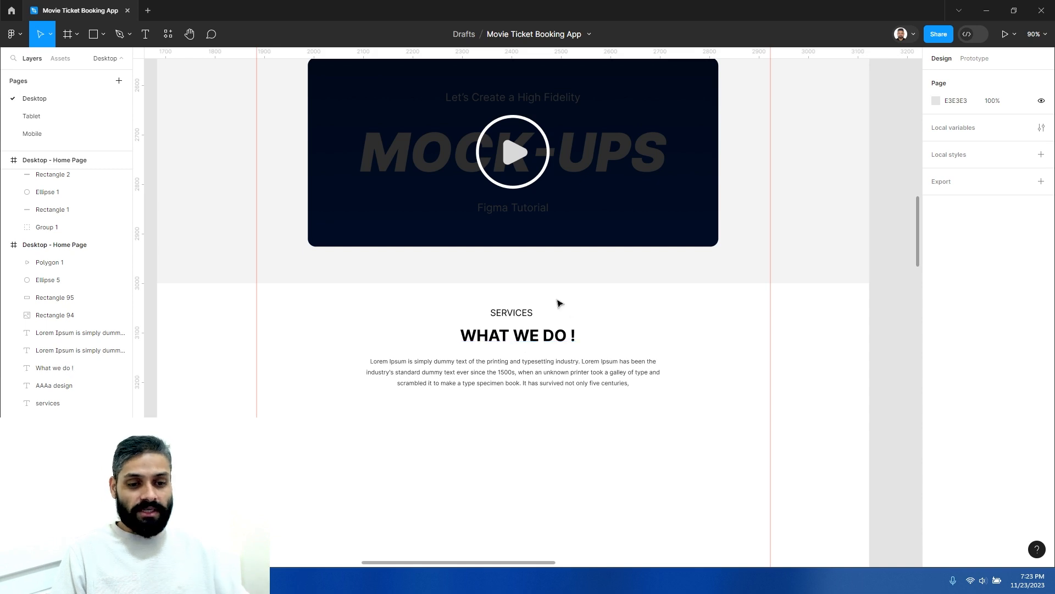
Compare the SERVICES text block with the sections above it and the empty space below it
scroll(668, 345, "down", 3)
left_click_drag(540, 390, 547, 317)
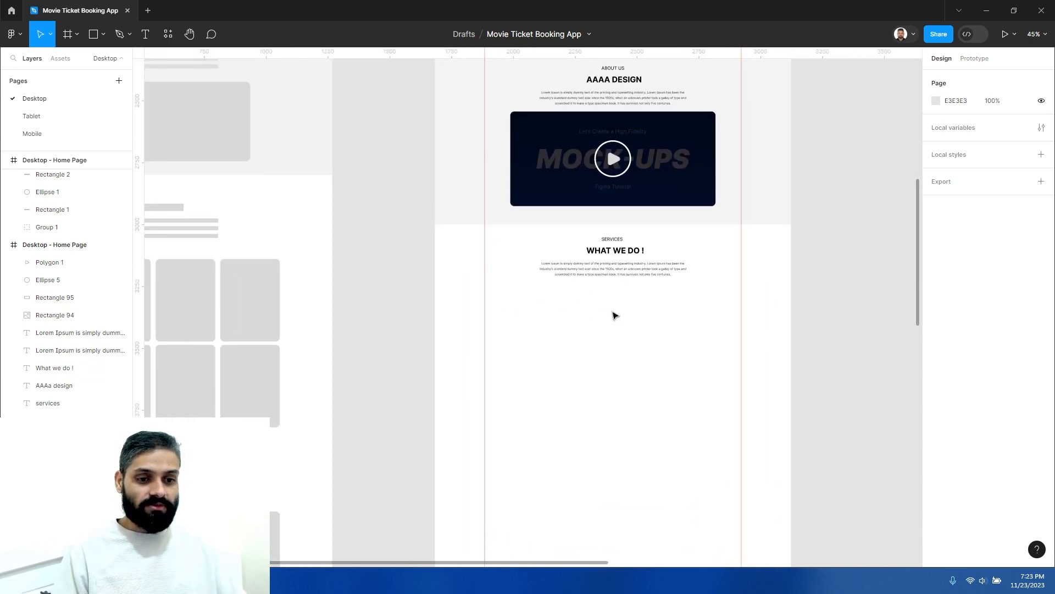
scroll(564, 348, "up", 5)
scroll(564, 348, "right", 2)
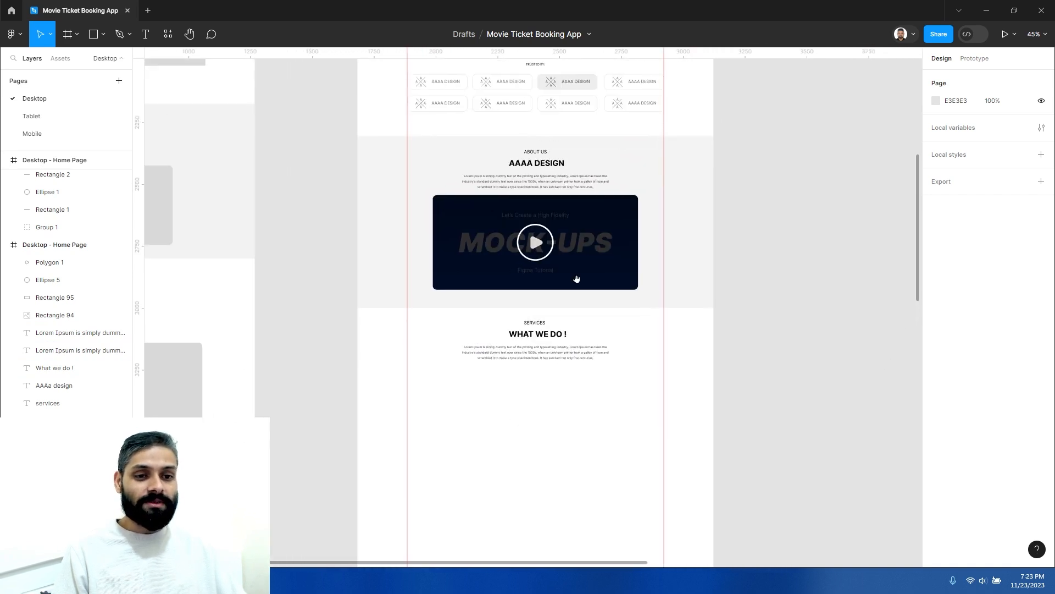
scroll(562, 304, "up", 2)
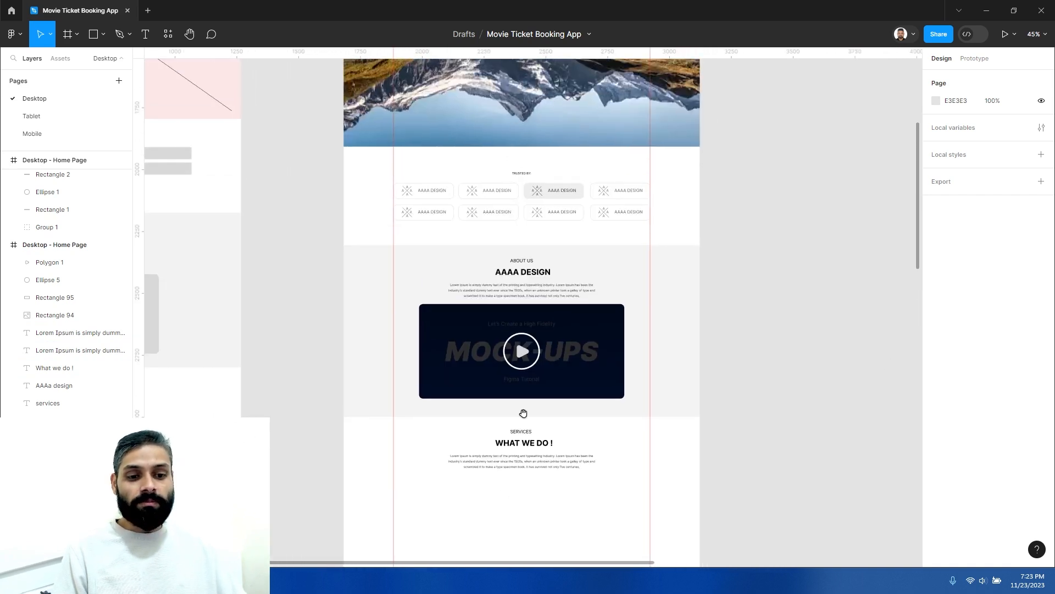
scroll(549, 452, "down", 2)
scroll(498, 348, "up", 5)
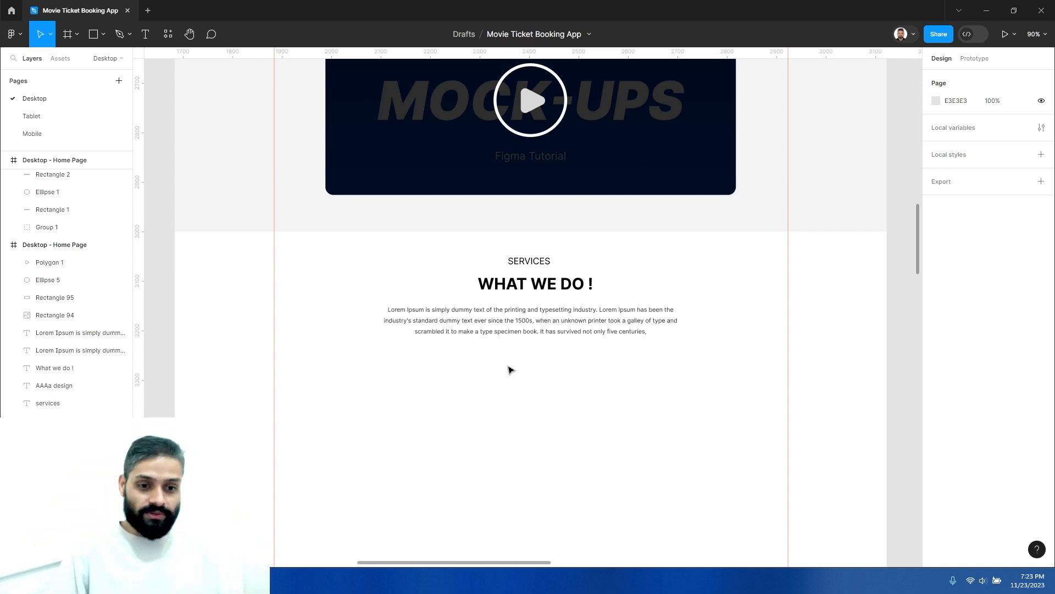
scroll(529, 377, "down", 5)
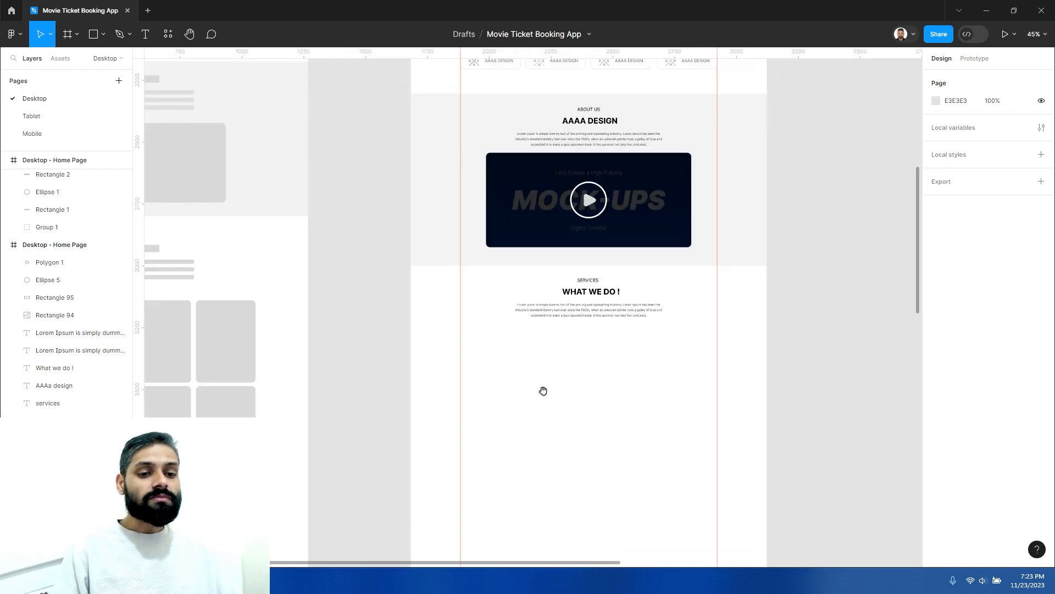
left_click_drag(543, 390, 481, 337)
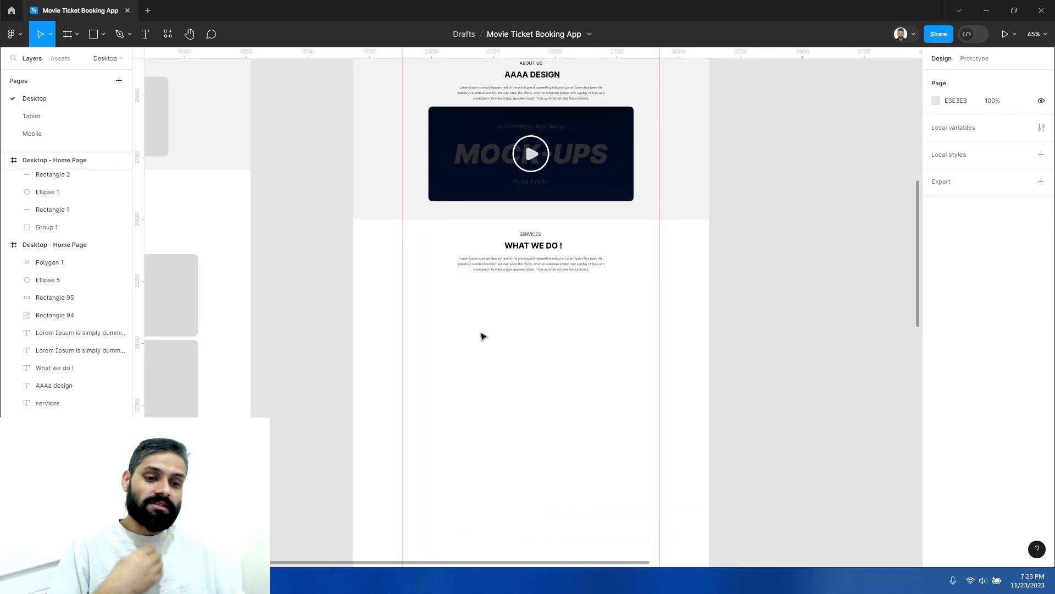
Copy a grey 241 × 333 card from the wireframe to below the SERVICES paragraph, against the left margin guide at X 202, Y 2425
left_click_drag(478, 327, 513, 315)
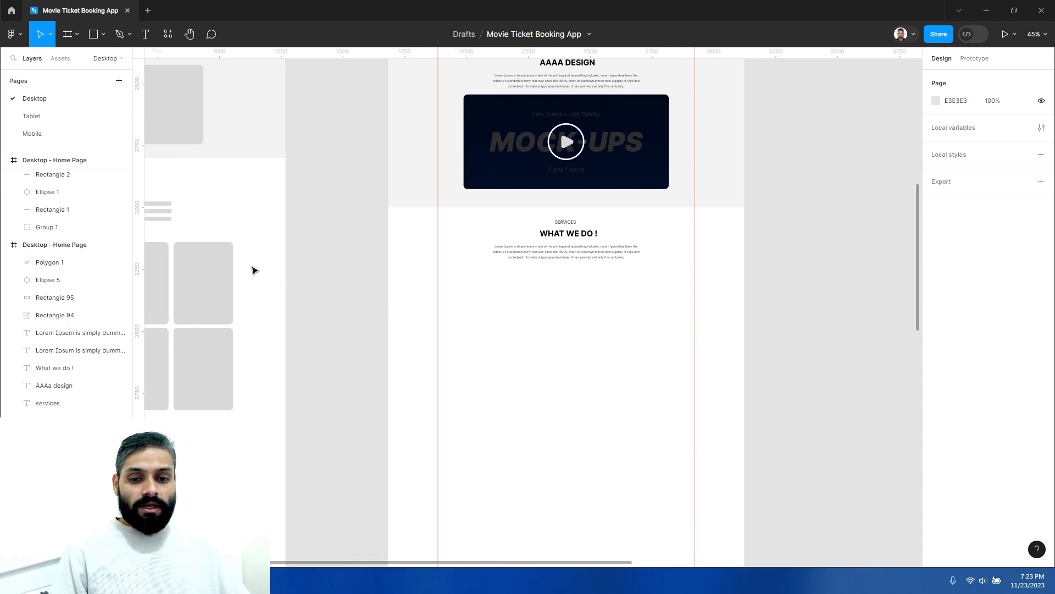
left_click(207, 270)
left_click_drag(207, 265, 478, 299)
left_click(527, 309)
left_click(474, 304)
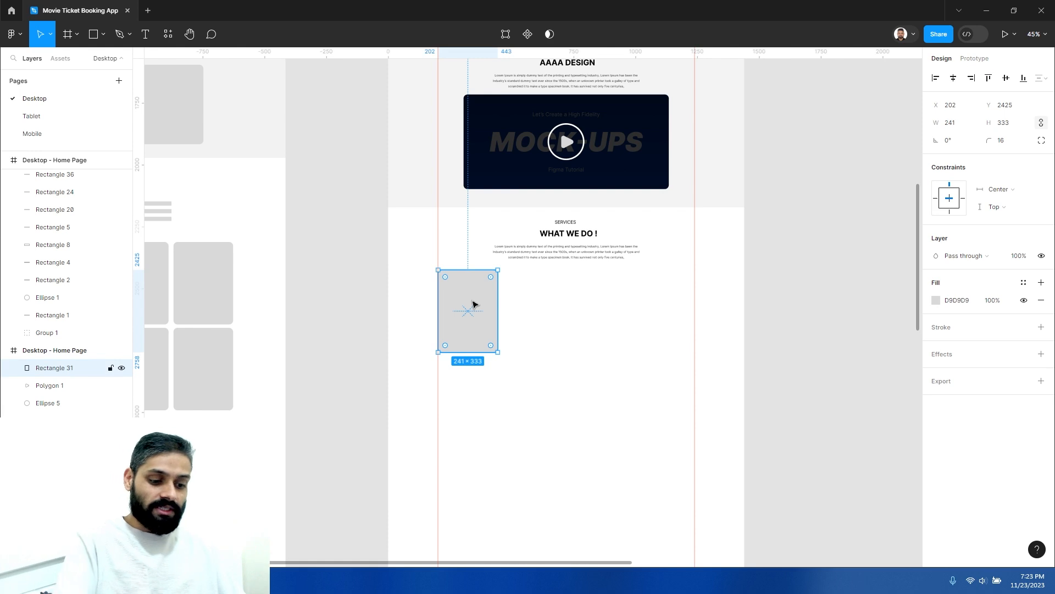
Delete the grey card below the SERVICES paragraph and discard a second copy brought over from the wireframe
key("Delete")
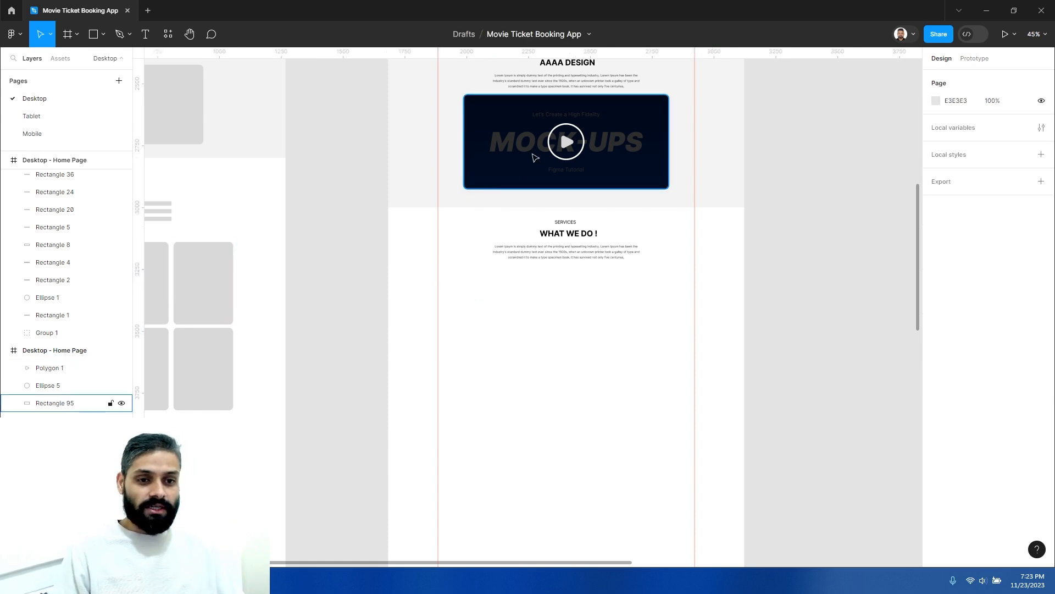
scroll(539, 175, "up", 1)
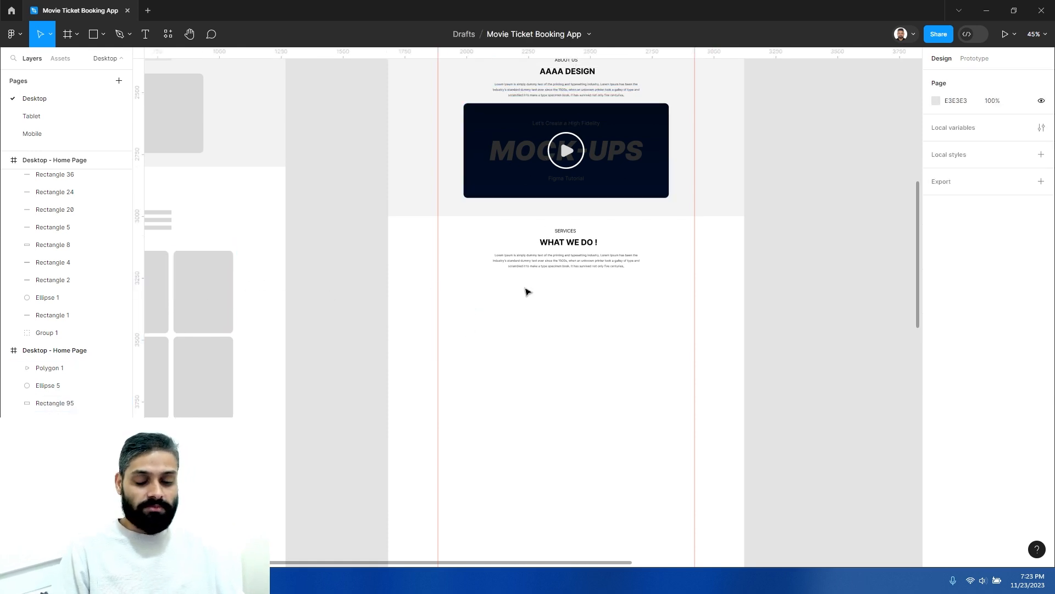
left_click(230, 313)
left_click_drag(208, 285, 511, 328)
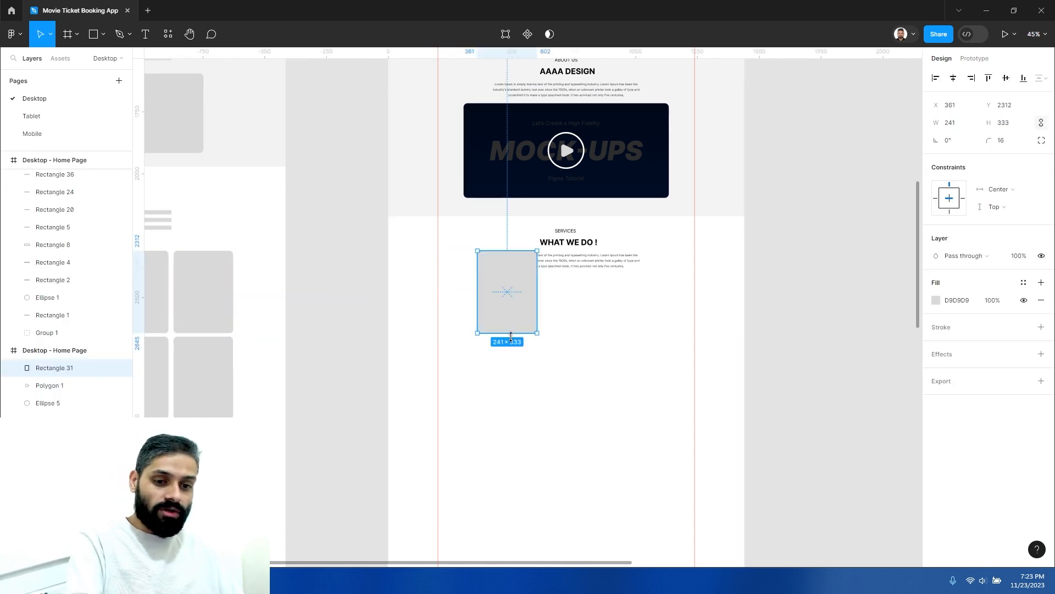
key("Delete")
Try to paste a duplicate of the wireframe's grey 241 × 333 card into the empty area below the SERVICES paragraph
left_click(207, 294)
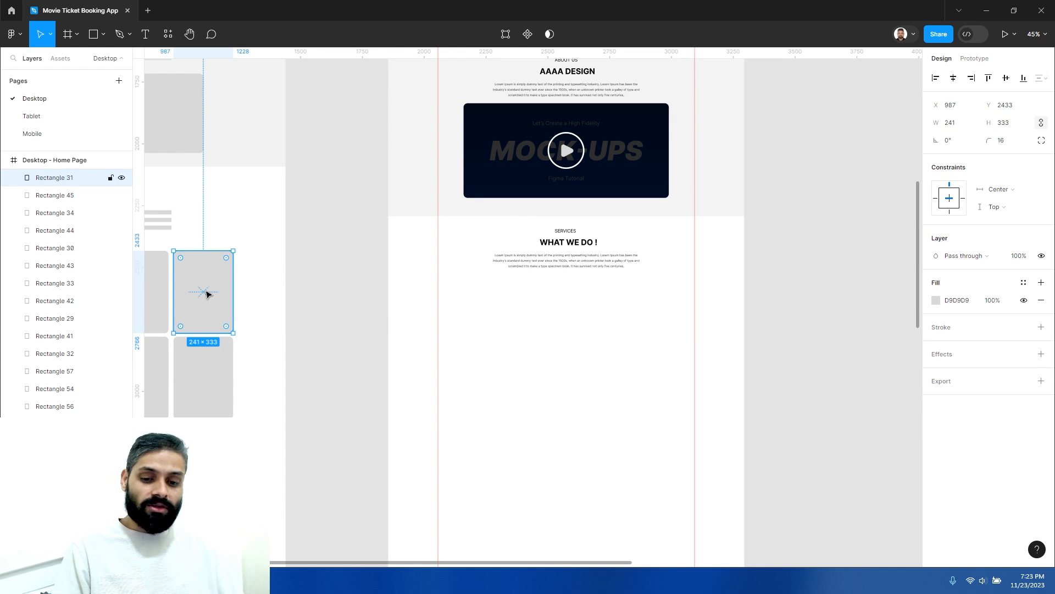
right_click(204, 281)
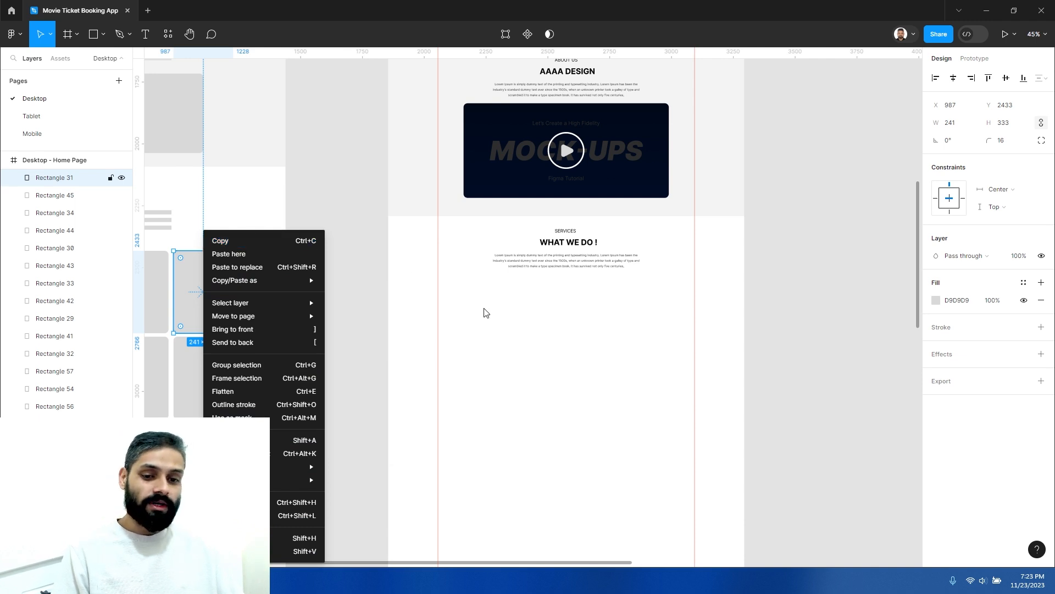
left_click(483, 361)
key("ctrl+v")
mouse_move(212, 285)
left_mouse_down()
mouse_move(455, 356)
mouse_move(229, 278)
left_mouse_up()
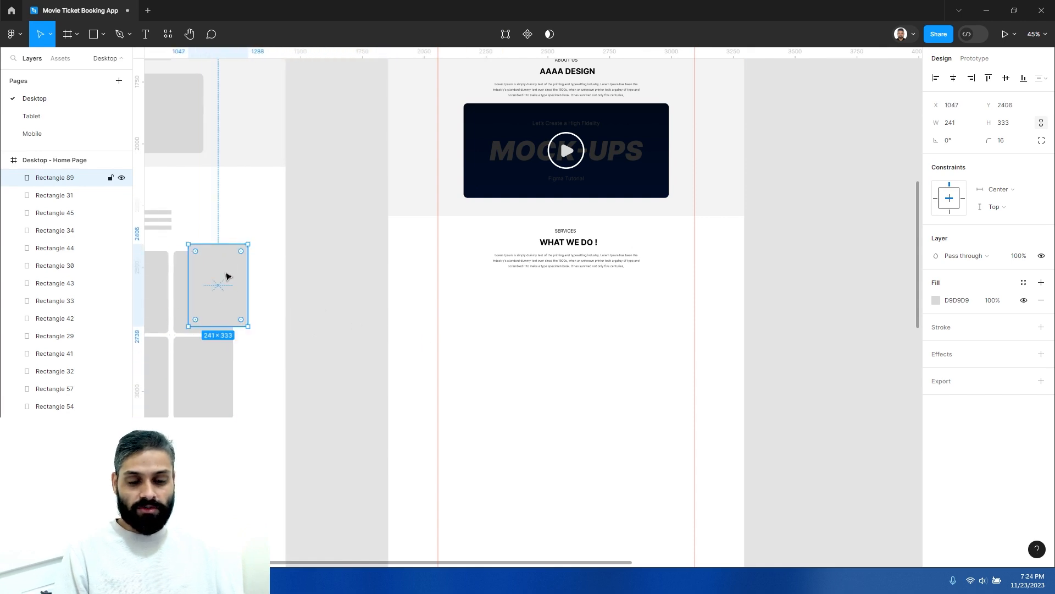
key("ctrl+z")
left_click(529, 337)
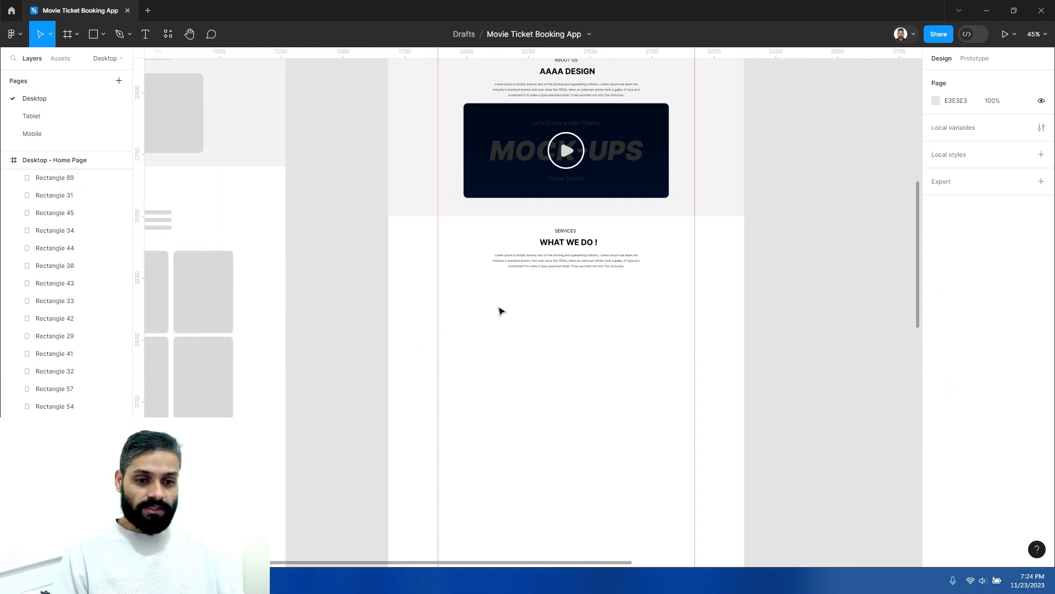
left_click(554, 262)
left_click(568, 334)
key("ctrl+v")
key("Delete")
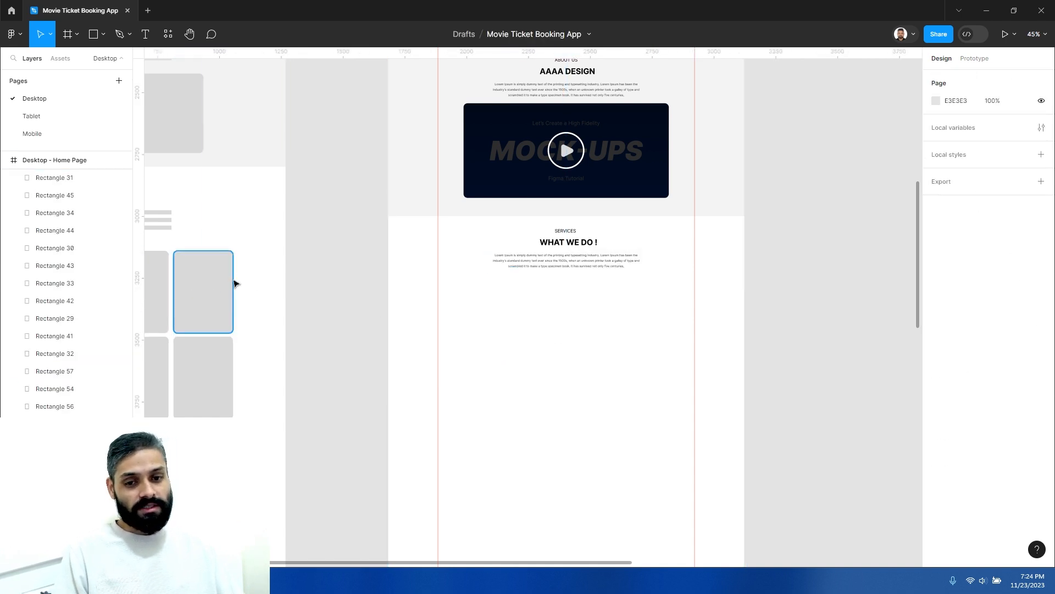
Paste the grey 241 × 333 card into the mock-up and place it below the SERVICES paragraph at X 202, Y 2449
scroll(481, 336, "right", 5)
key("ctrl+v")
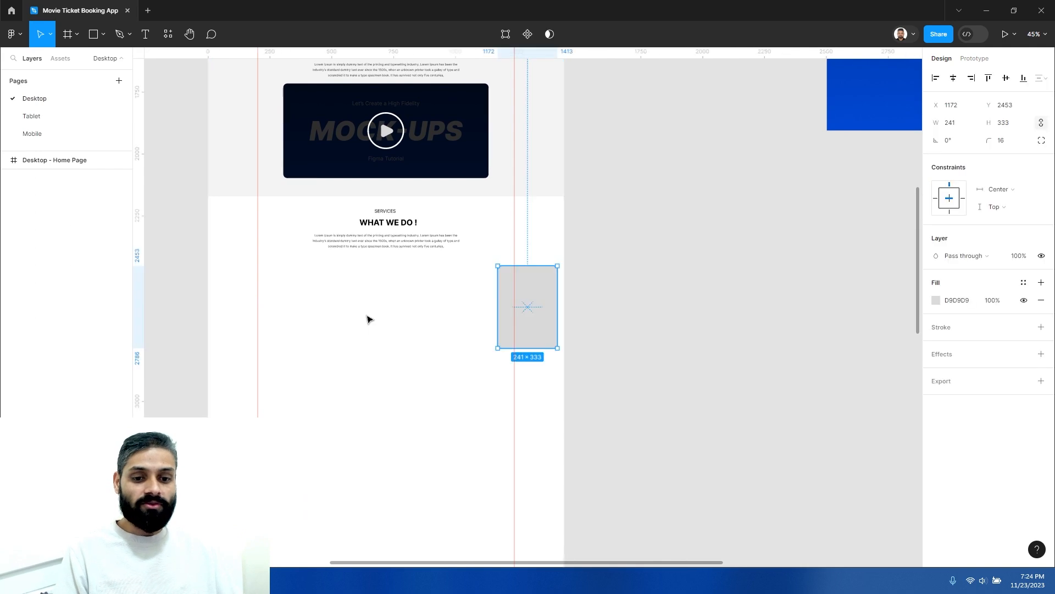
left_click_drag(535, 302, 375, 304)
scroll(443, 353, "left", 5)
scroll(443, 354, "up", 1)
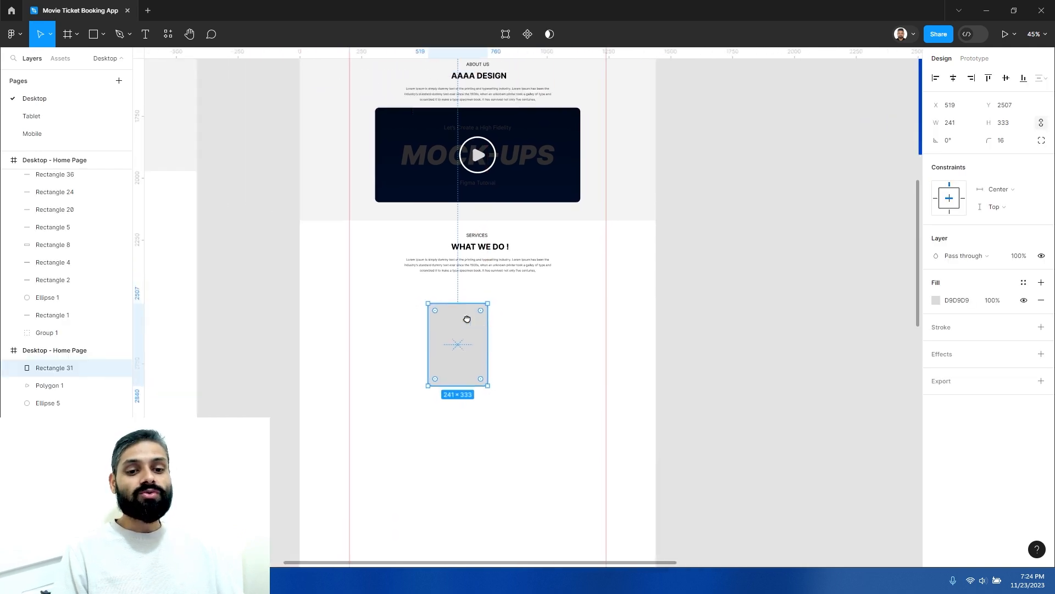
left_click(566, 339)
left_click(565, 342)
left_click_drag(496, 350, 422, 335)
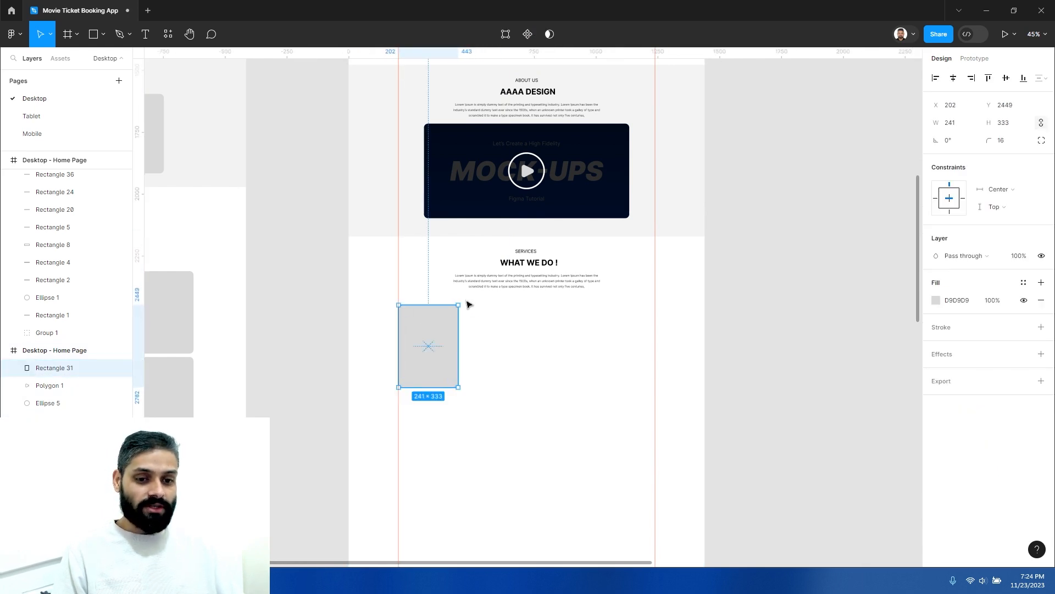
left_click(511, 327)
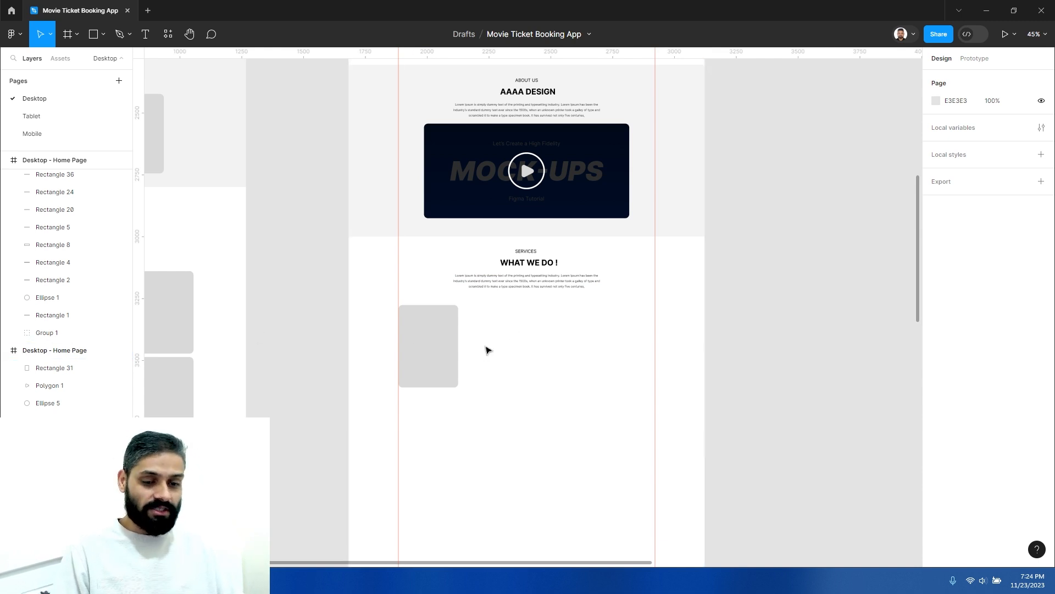
Show the 12-column layout grid on the mock-up's Desktop - Home Page frame
left_click(52, 350)
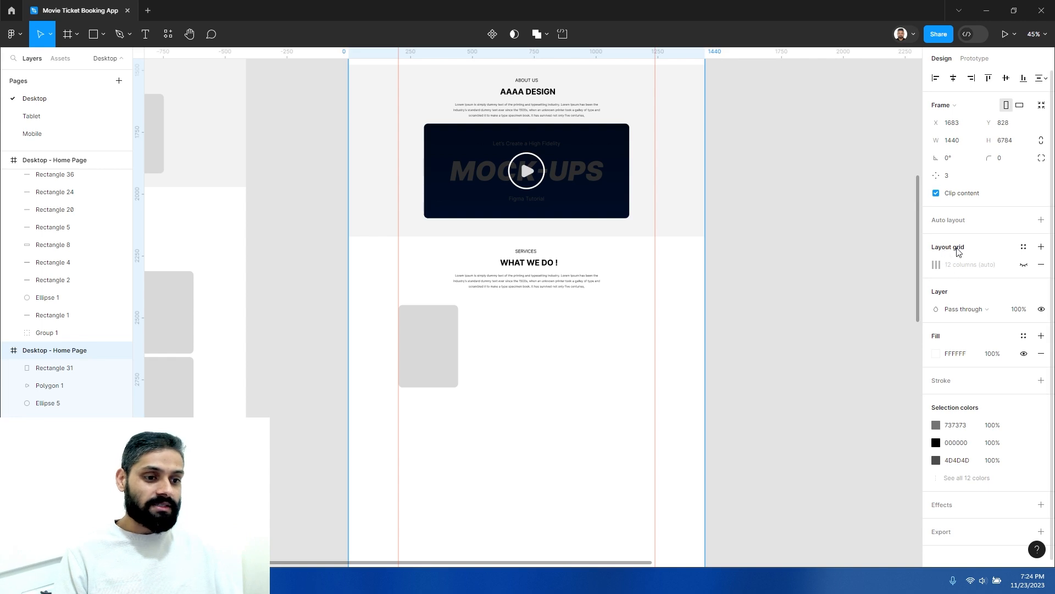
left_click(1024, 265)
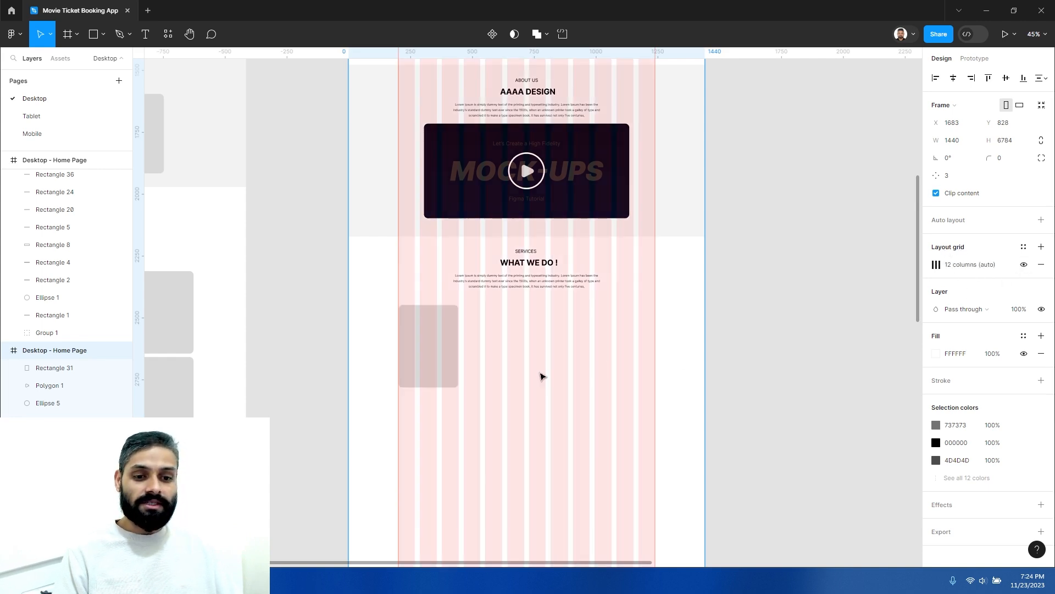
left_click(500, 355)
Resize the grey card to 331 × 219 so that it spans four grid columns from the left margin guide
scroll(472, 334, "up", 5, "ctrl")
left_click(384, 334)
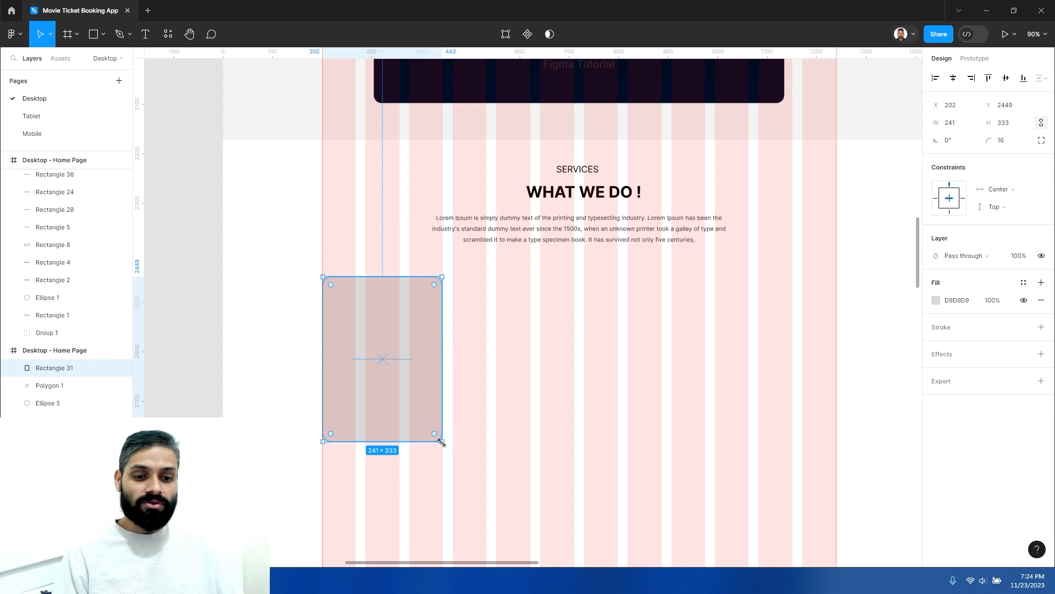
left_click_drag(441, 442, 525, 384)
scroll(428, 427, "right", 5)
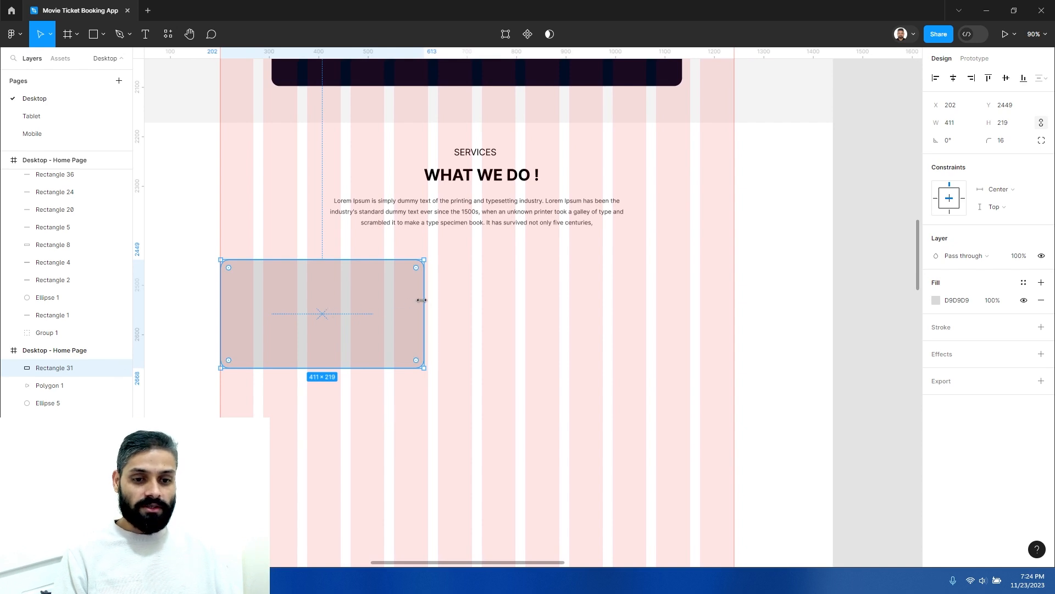
left_click_drag(369, 306, 578, 287)
key("ctrl+z")
left_click_drag(425, 300, 384, 300)
Duplicate the card across the remaining grid columns to make a row of three, and copy that row directly below
left_click_drag(317, 312, 647, 309)
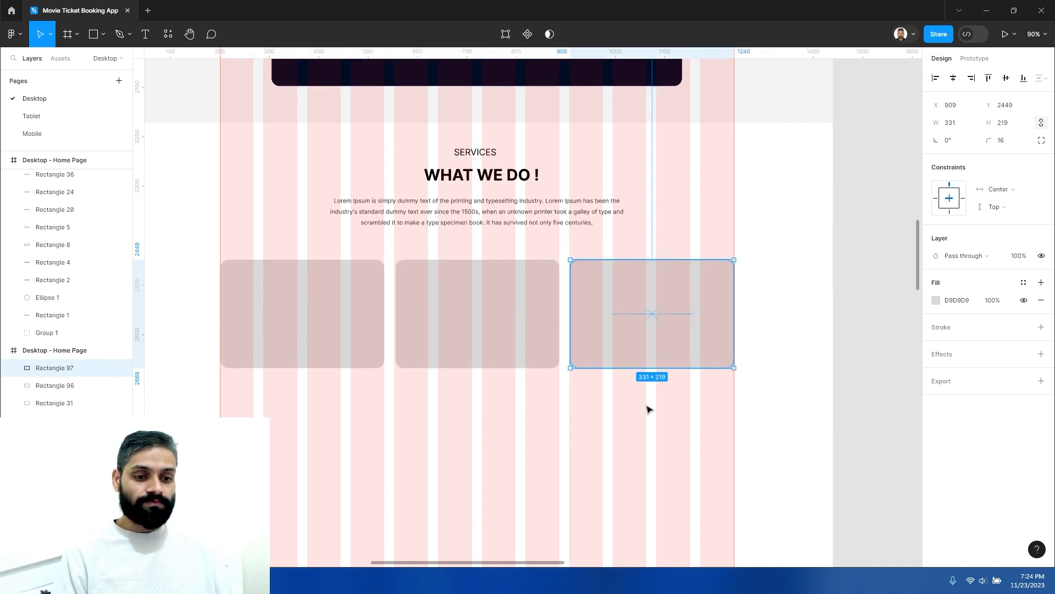
left_click_drag(648, 407, 357, 325)
scroll(515, 277, "down", 1)
scroll(516, 278, "down", 1)
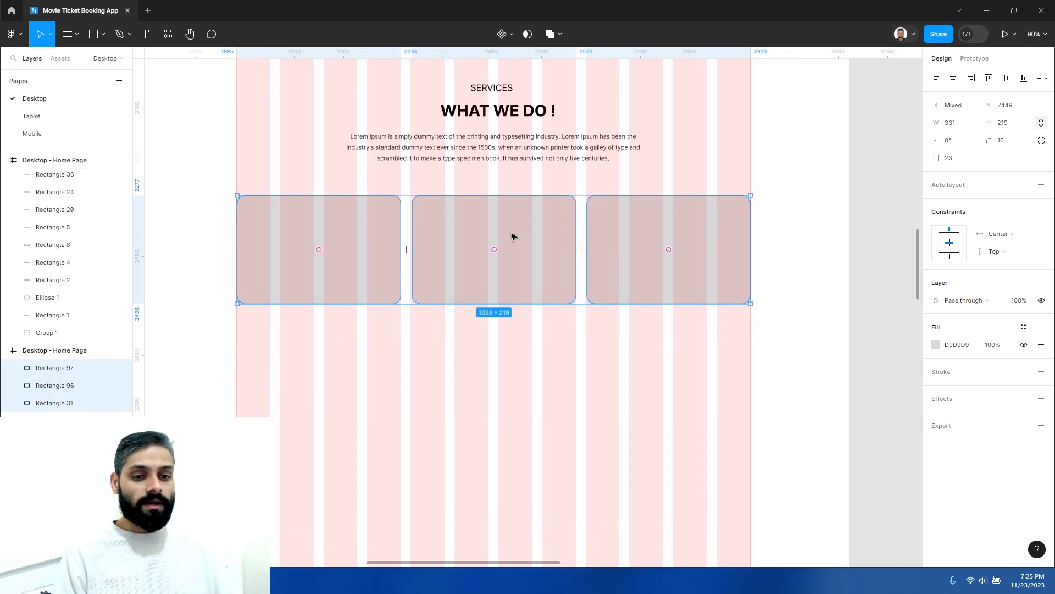
left_click_drag(518, 285, 523, 355)
left_click(624, 469)
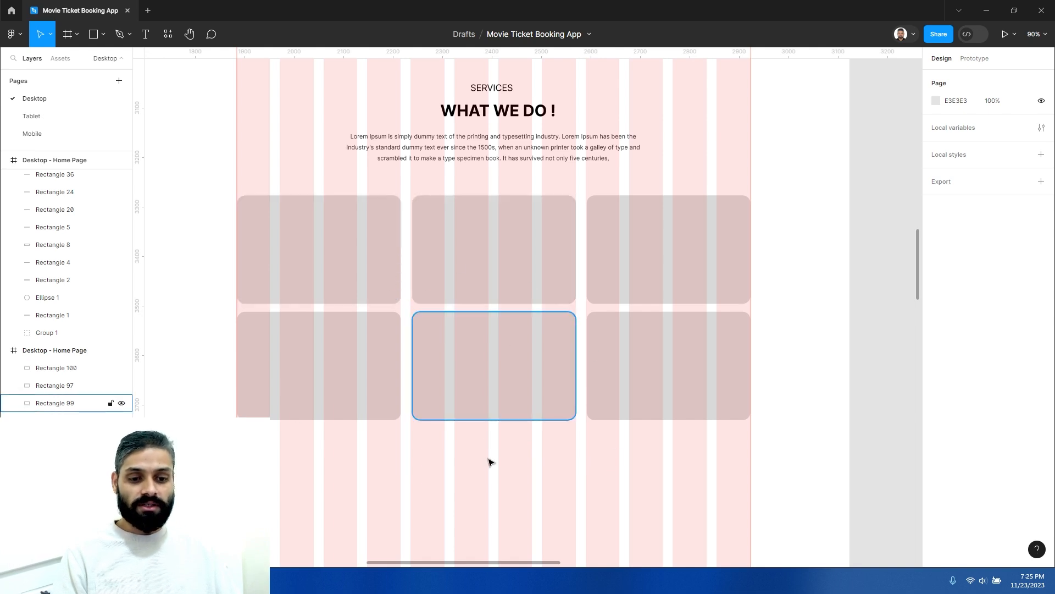
Draw a circle about 99 × 99 with the Ellipse tool and place it inside the first service card at about X 226, Y 2474
left_click(306, 241)
left_click_drag(311, 268, 386, 261)
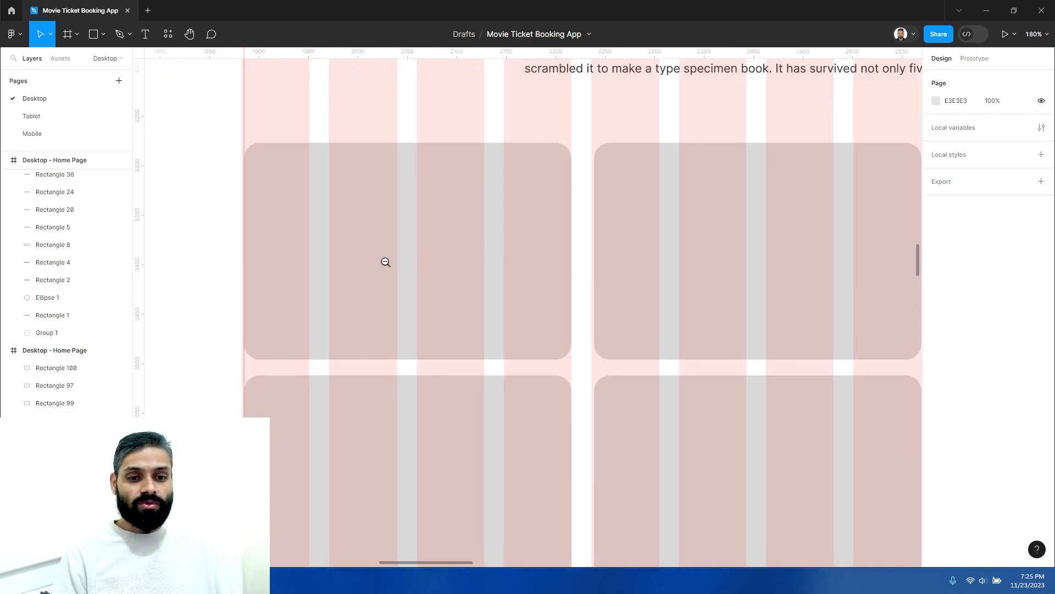
left_click(386, 261, "alt")
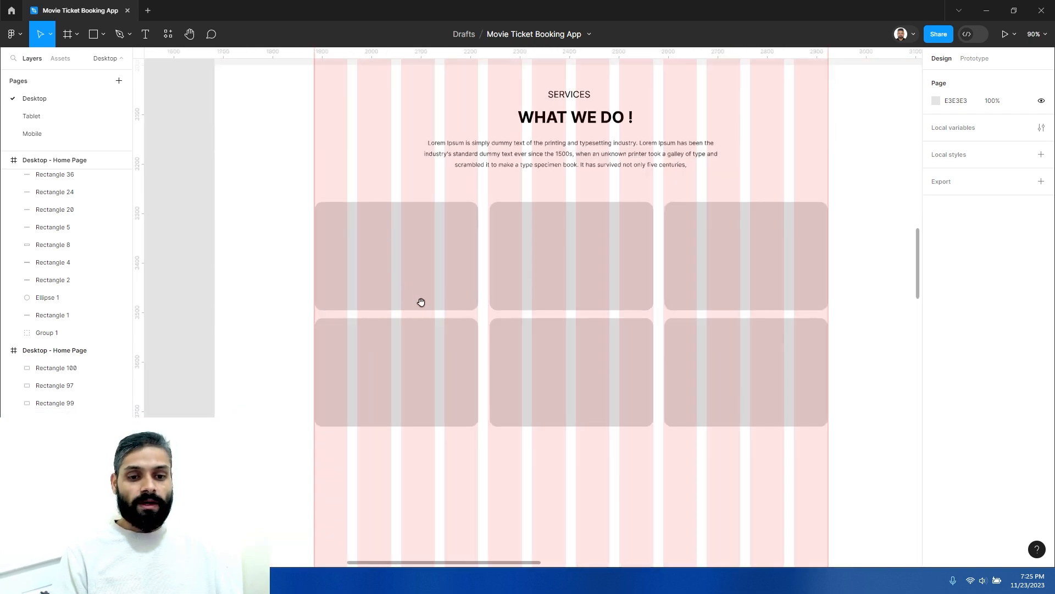
left_click(103, 34)
left_click(70, 60)
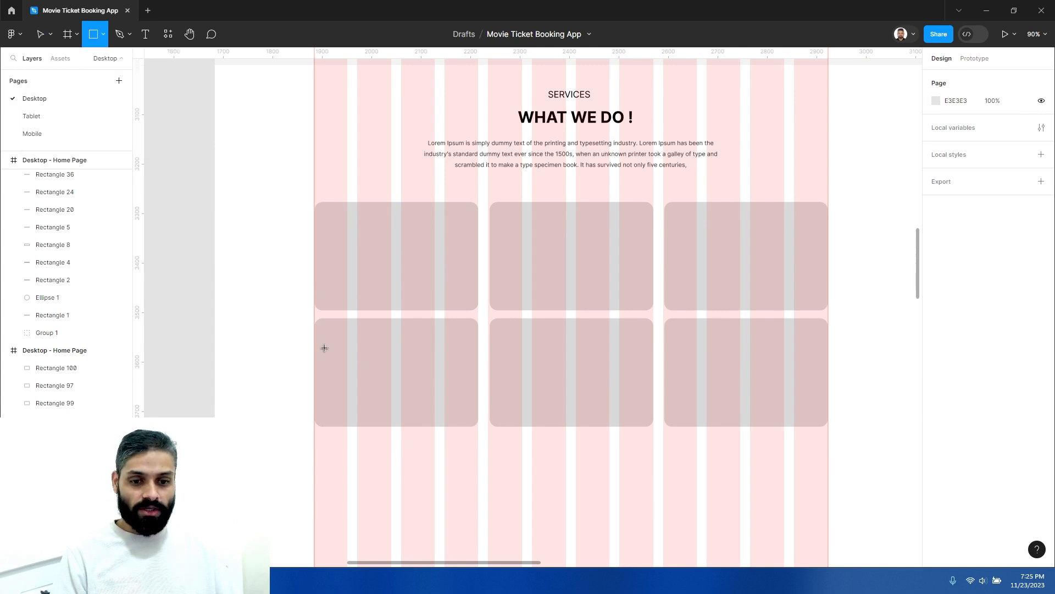
left_click(104, 34)
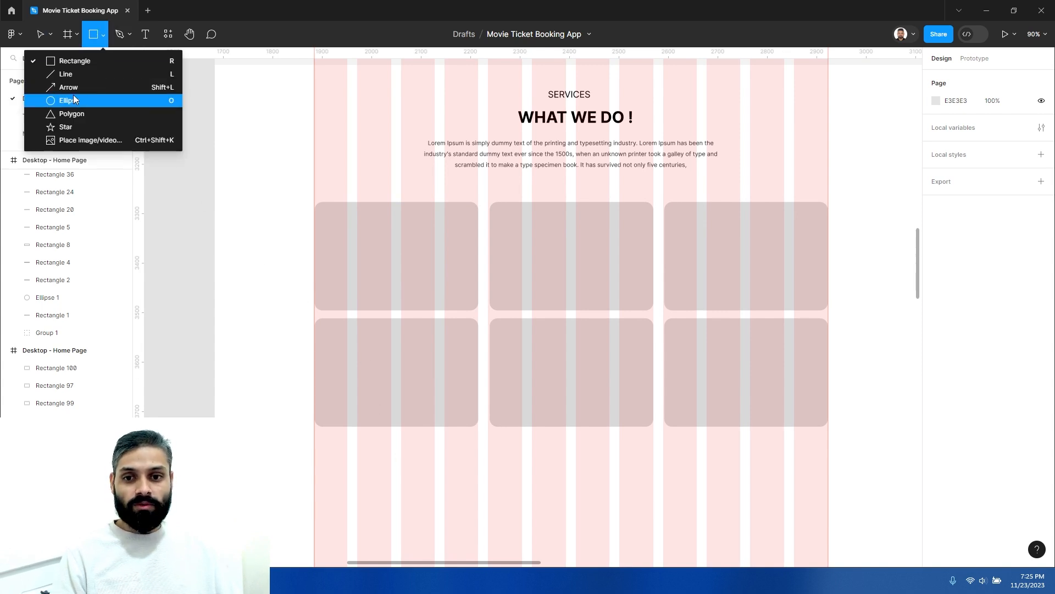
left_click(70, 99)
left_click_drag(407, 365, 380, 272)
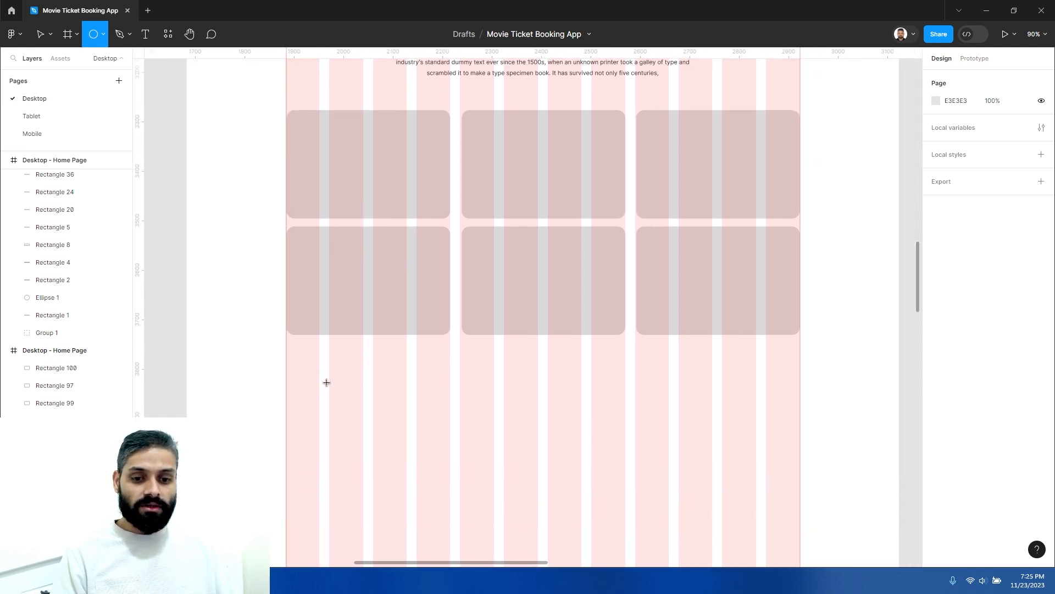
left_click_drag(314, 371, 366, 413)
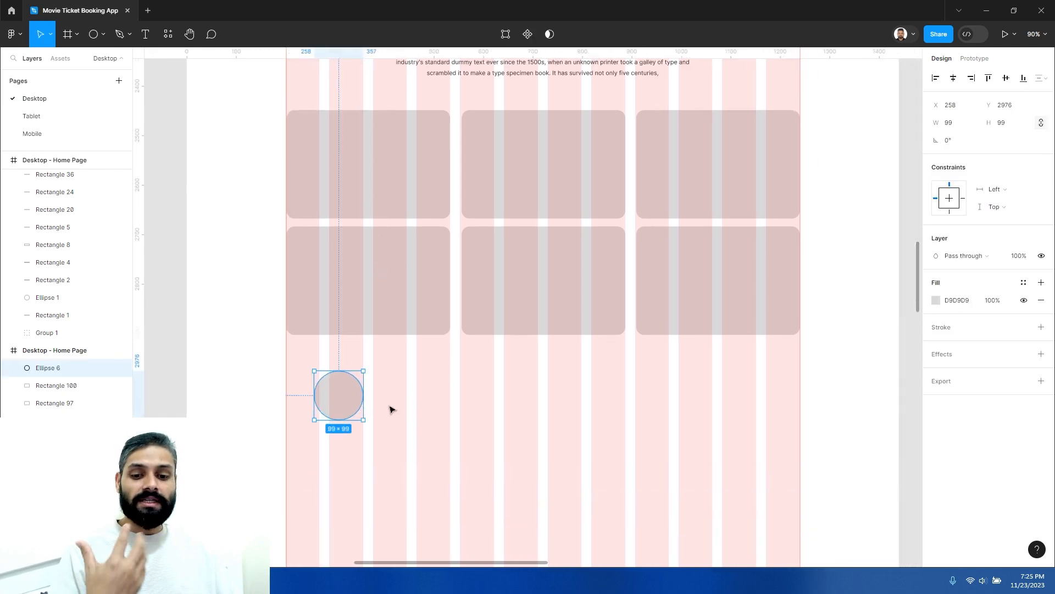
left_click_drag(339, 399, 327, 157)
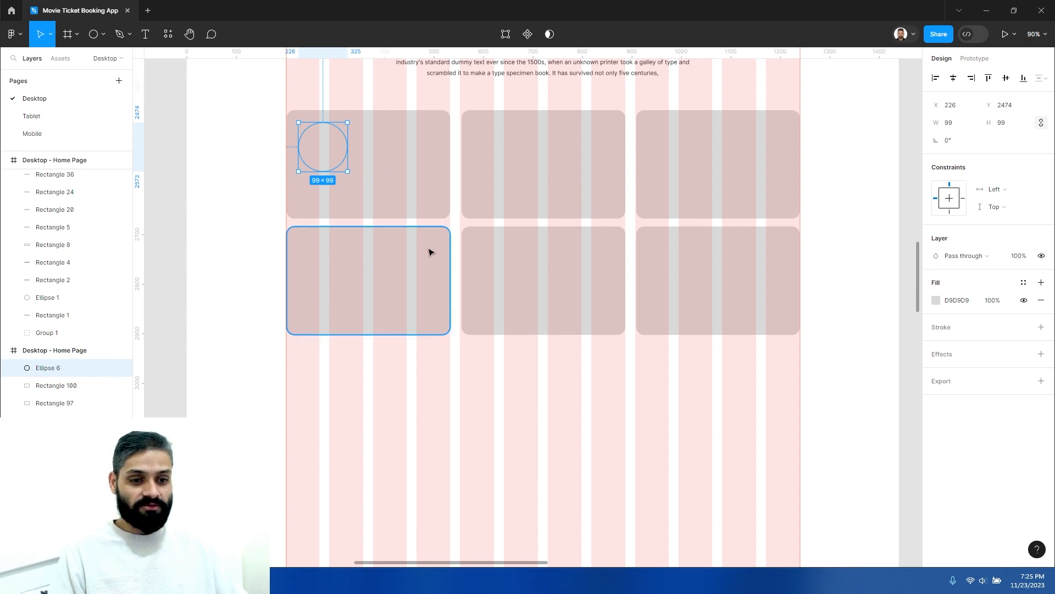
Fill the circle in the first card with red B94F4F and shift it to X 217, Y 2480
left_click(936, 300)
left_click(867, 323)
left_click_drag(867, 324, 866, 322)
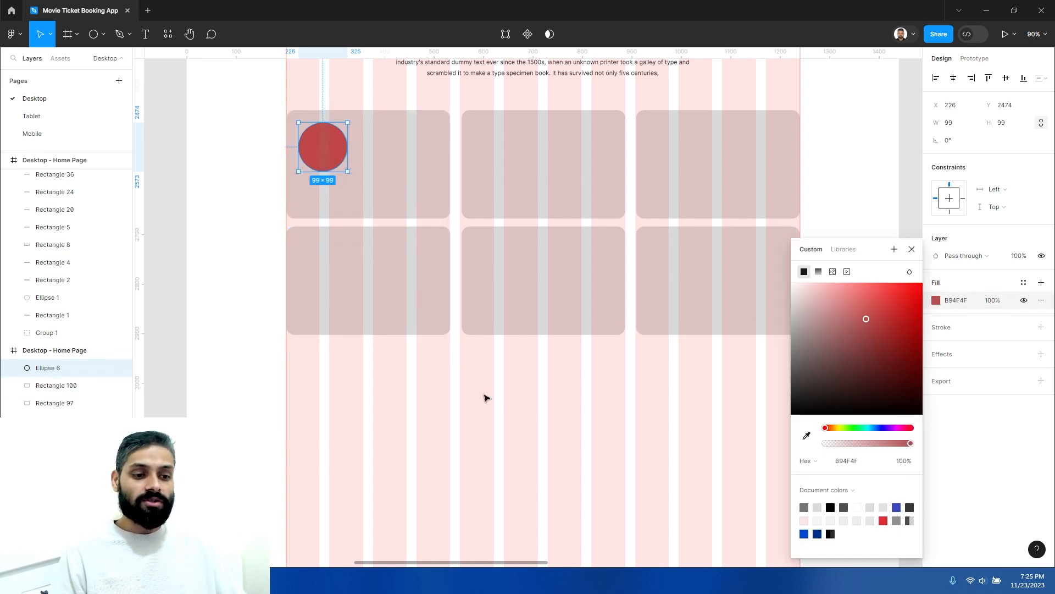
left_click(833, 212)
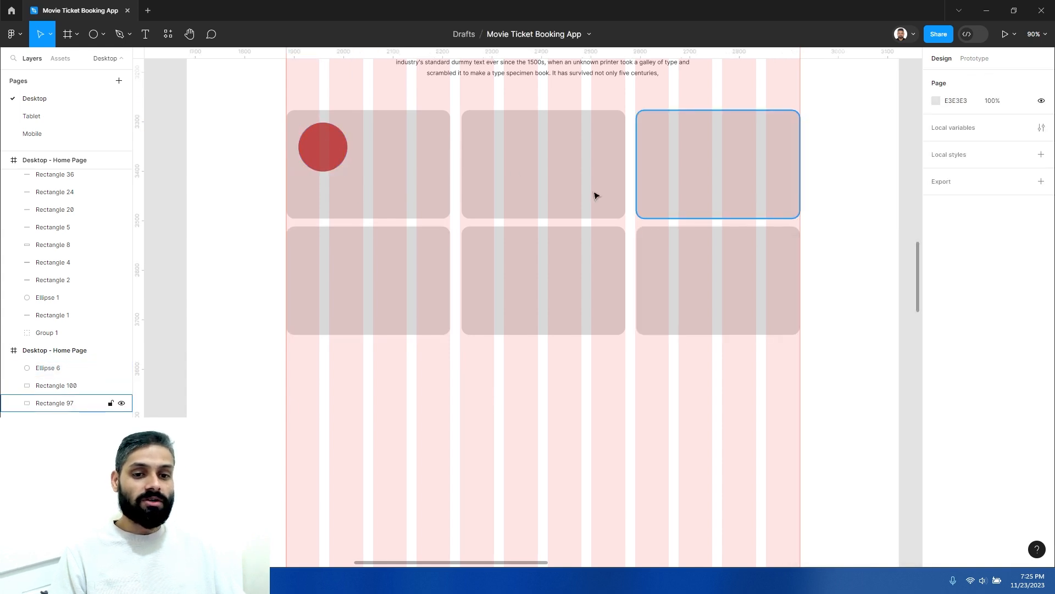
left_click(315, 143)
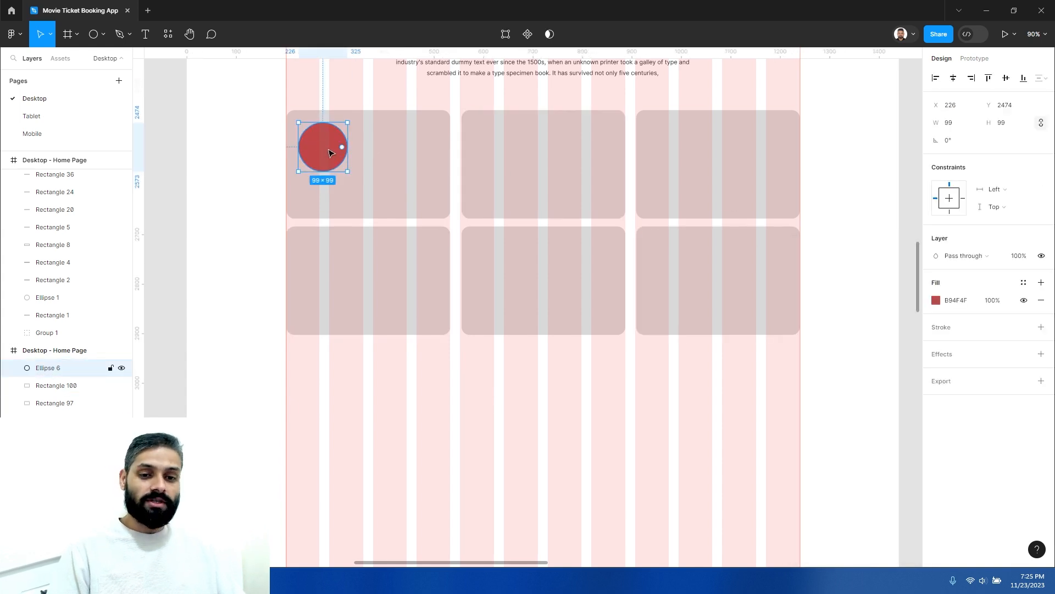
left_click_drag(325, 146, 321, 149)
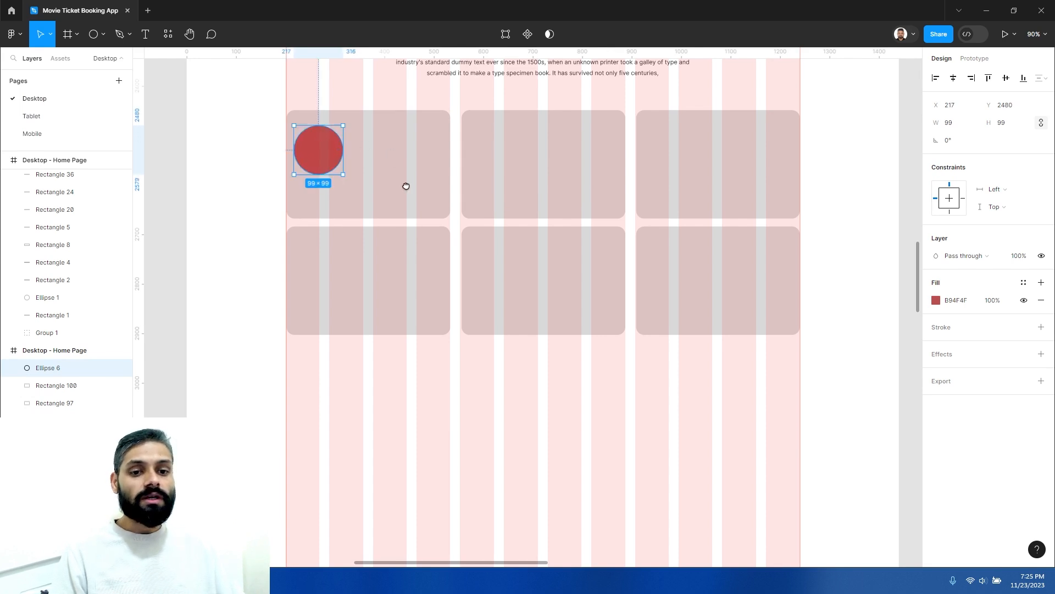
Copy the WHAT WE DO ! heading into the first service card beside the red circle, at X 322, Y 2499
left_click_drag(391, 153, 471, 262)
left_click(613, 148)
scroll(511, 134, "up", 3)
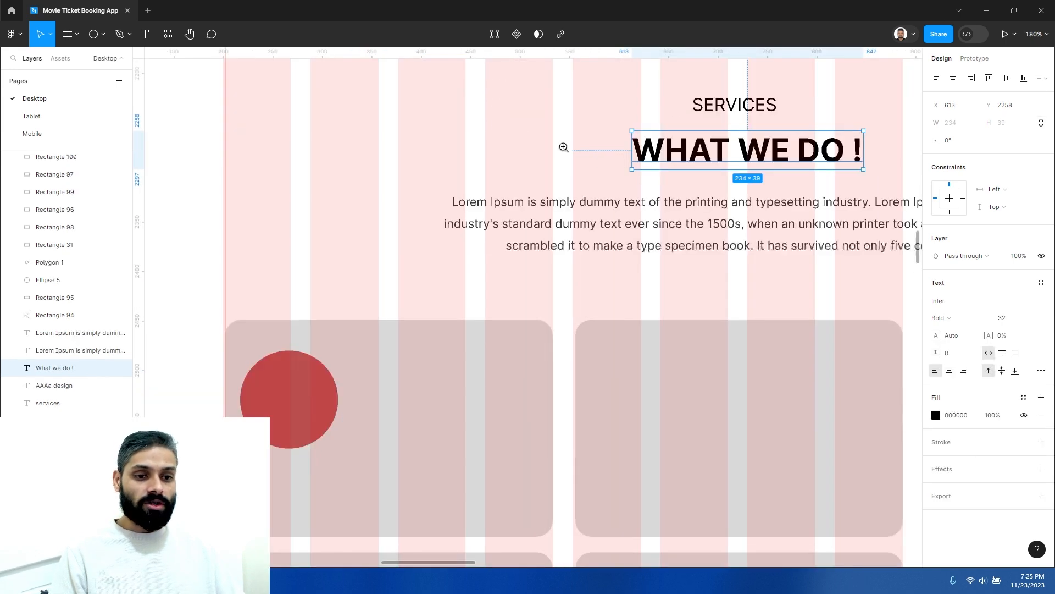
left_click_drag(709, 142, 422, 378)
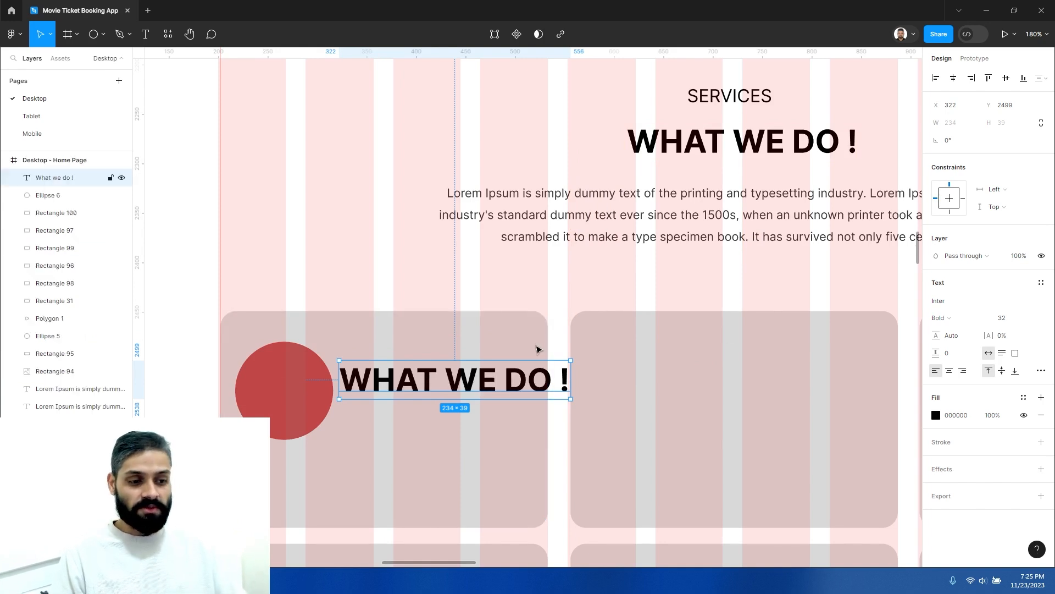
Set the copied card heading's font size to 24 and move it to X 337, Y 2501
left_click(1014, 319)
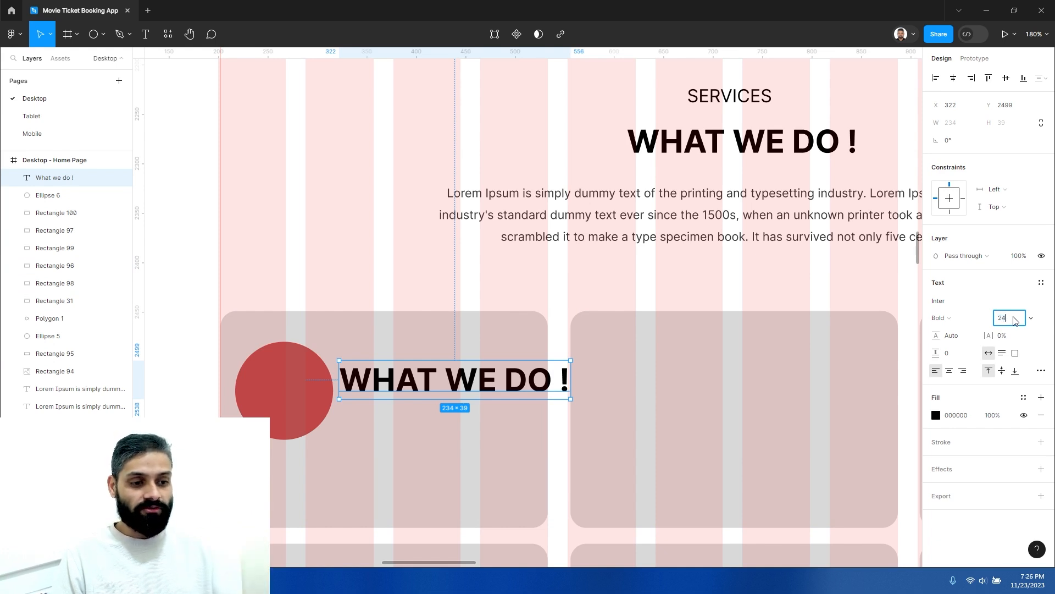
type("24")
key("Return")
left_click_drag(412, 374, 426, 376)
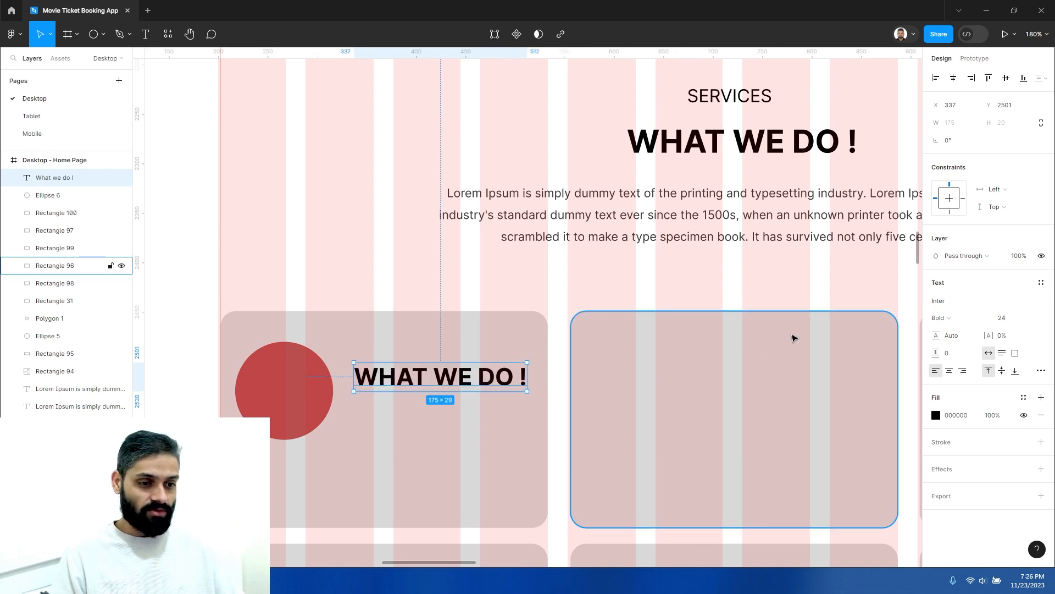
Set the first card heading's font size to 18 and move it to X 339, Y 2508
left_click(1008, 319)
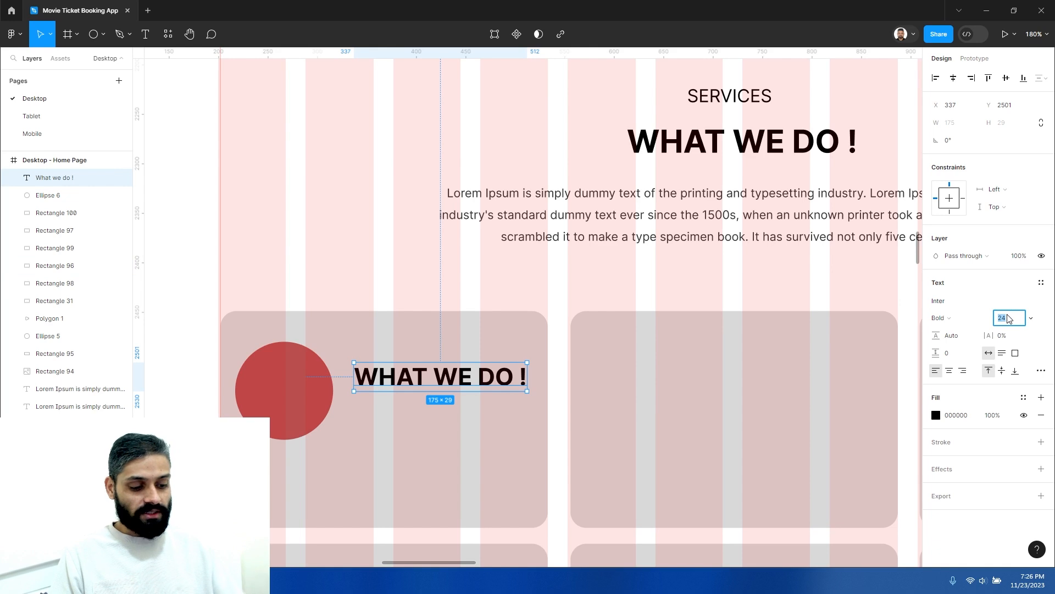
type("18")
key("Return")
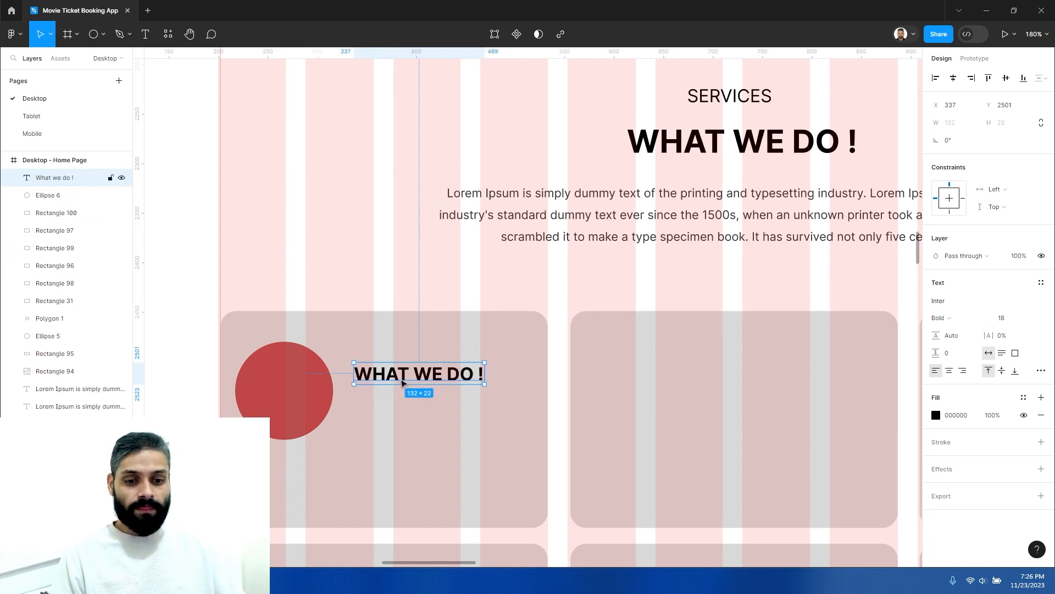
left_click_drag(401, 382, 403, 389)
Delete the red circle from the first service card
left_click(273, 387)
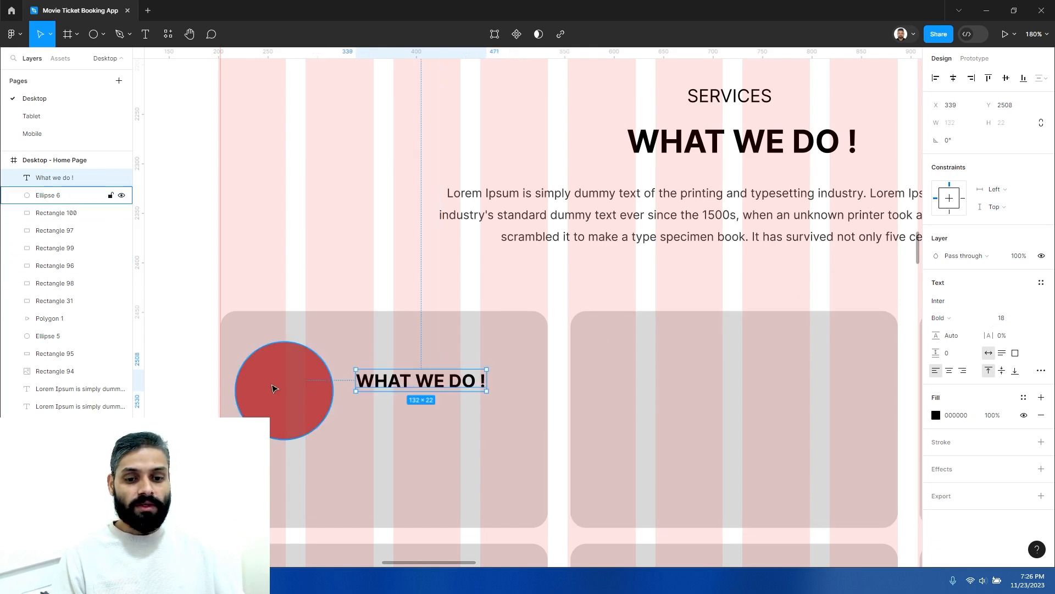
scroll(308, 374, "down", 8)
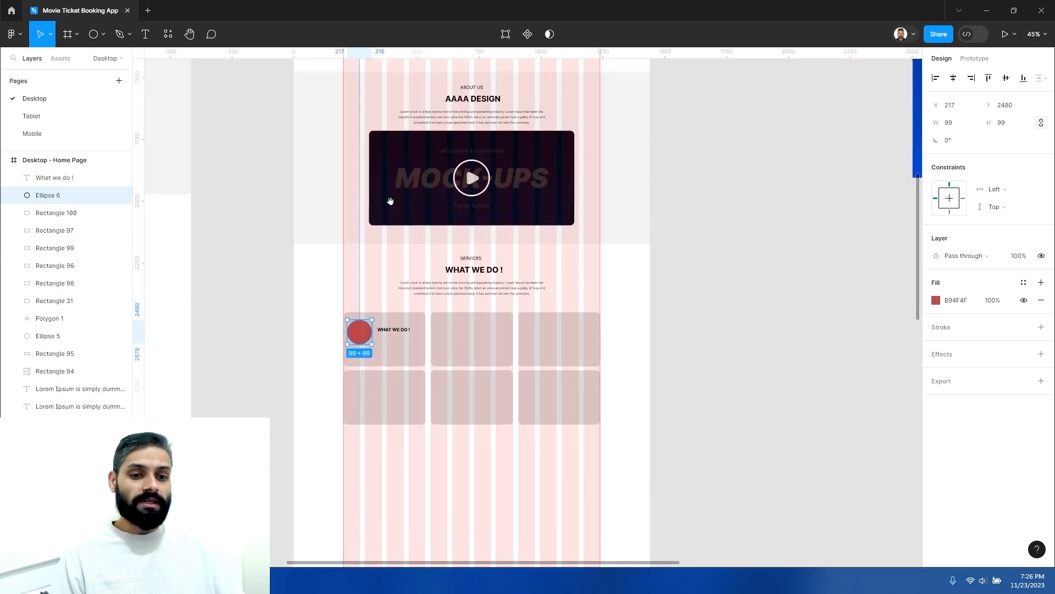
left_click_drag(386, 324, 367, 361)
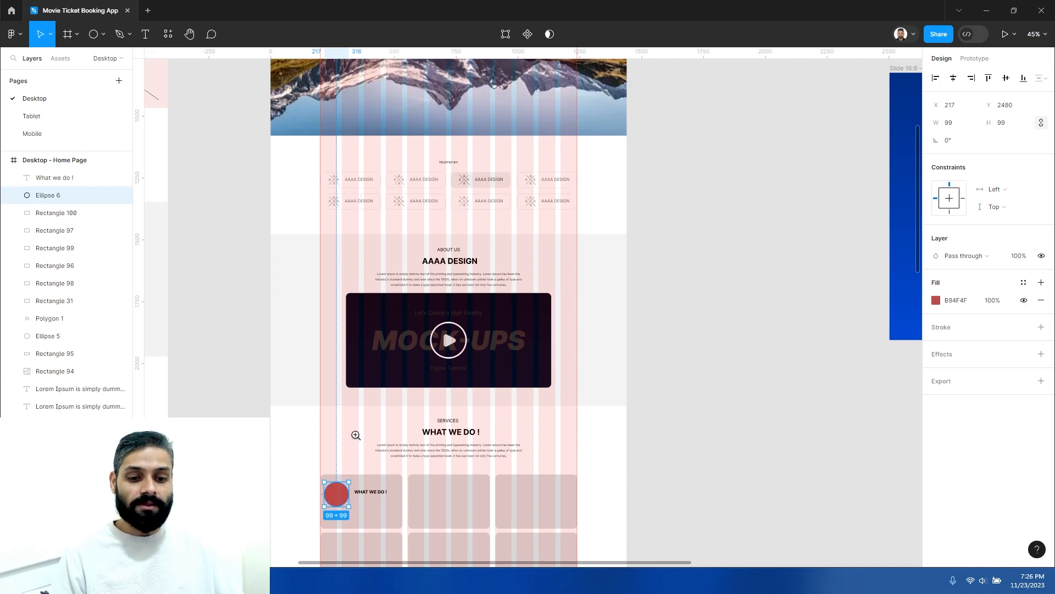
scroll(354, 437, "up", 8)
scroll(354, 439, "down", 5)
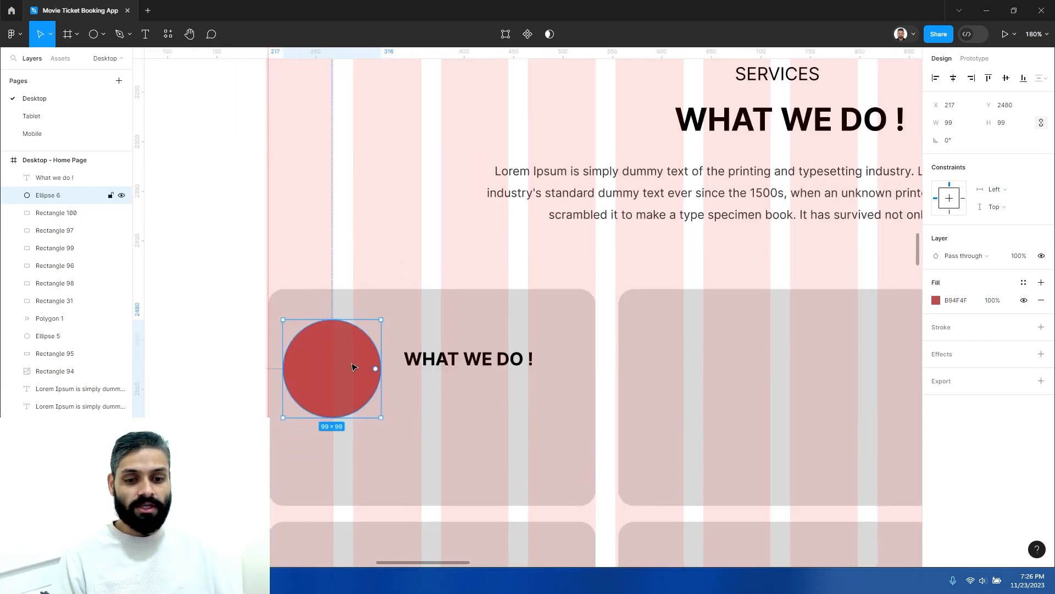
key("Delete")
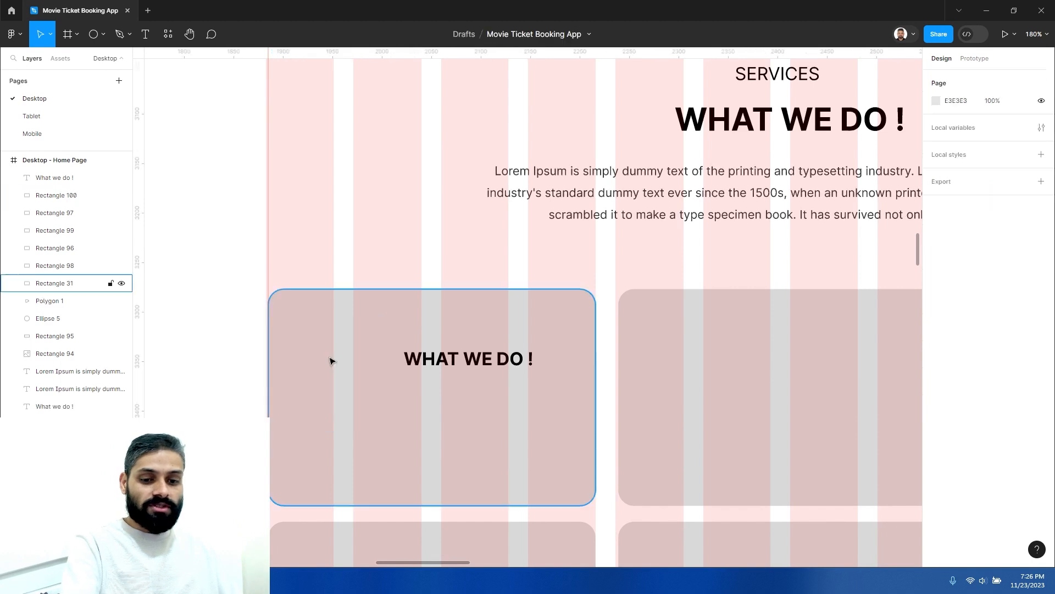
Draw a rectangle about 104 × 146 in the first service card, beside the heading, at about X 214, Y 2493
left_click(96, 35)
left_click(119, 34)
left_click(104, 33)
left_click(74, 60)
left_click_drag(280, 334, 383, 477)
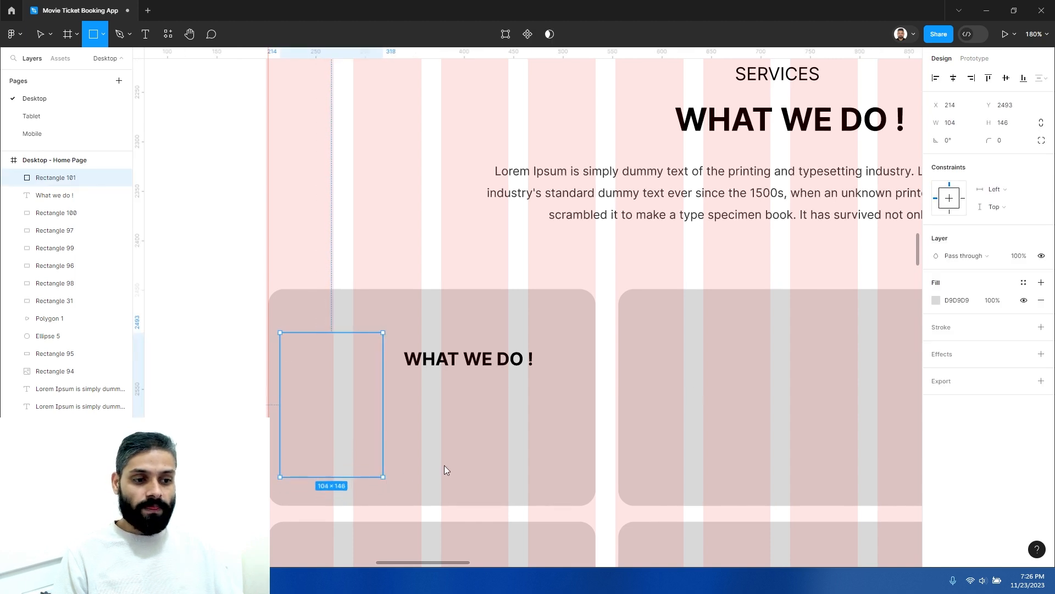
Fill the new rectangle in the first card with red A73333 and set its corner radius to 16
left_click(955, 300)
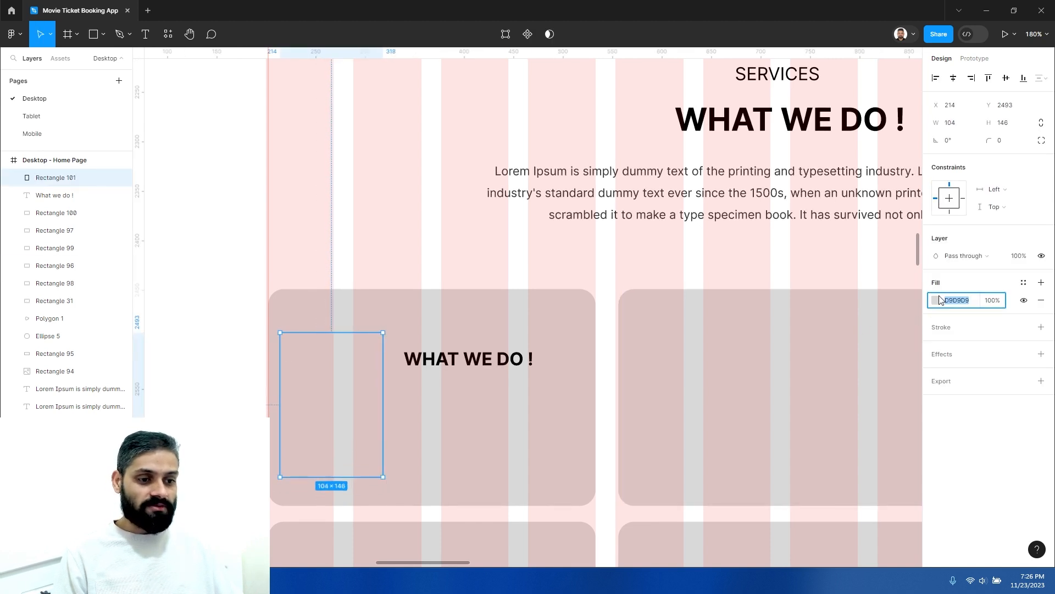
left_click(936, 300)
left_click(882, 328)
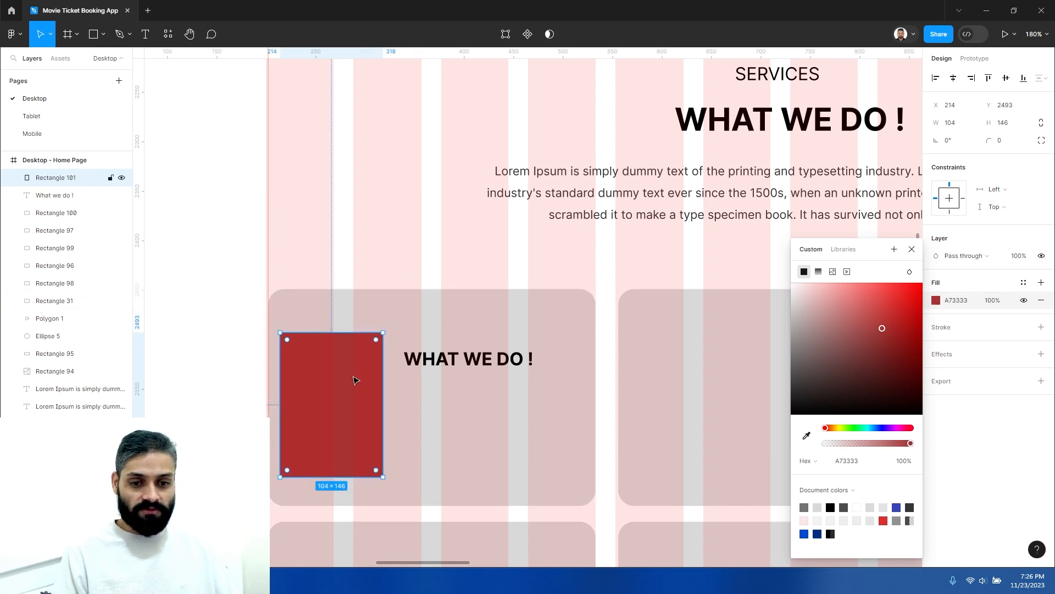
left_click(1005, 144)
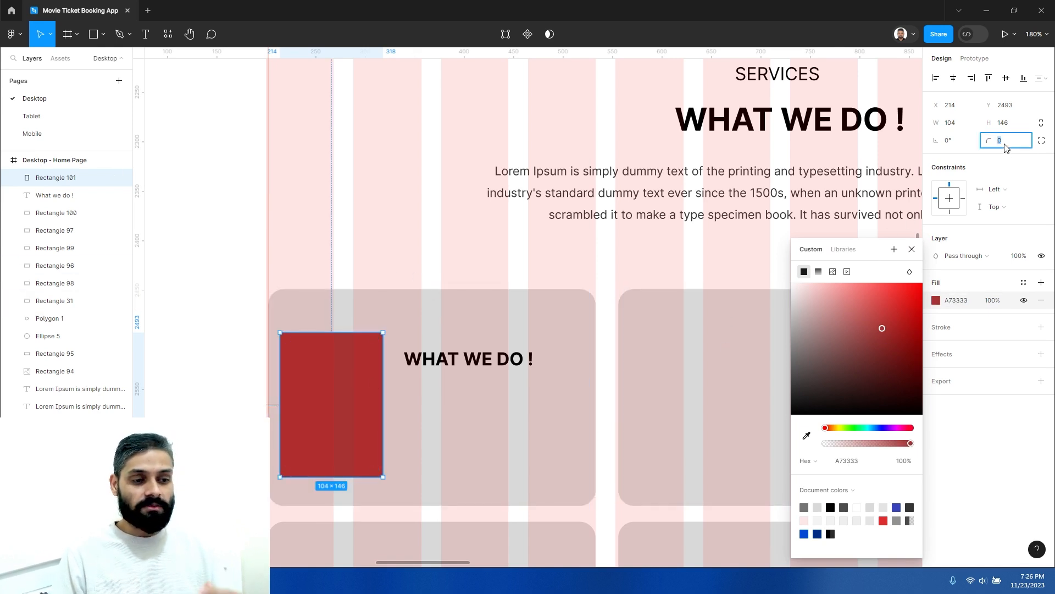
type("16")
key("Return")
left_click(493, 243)
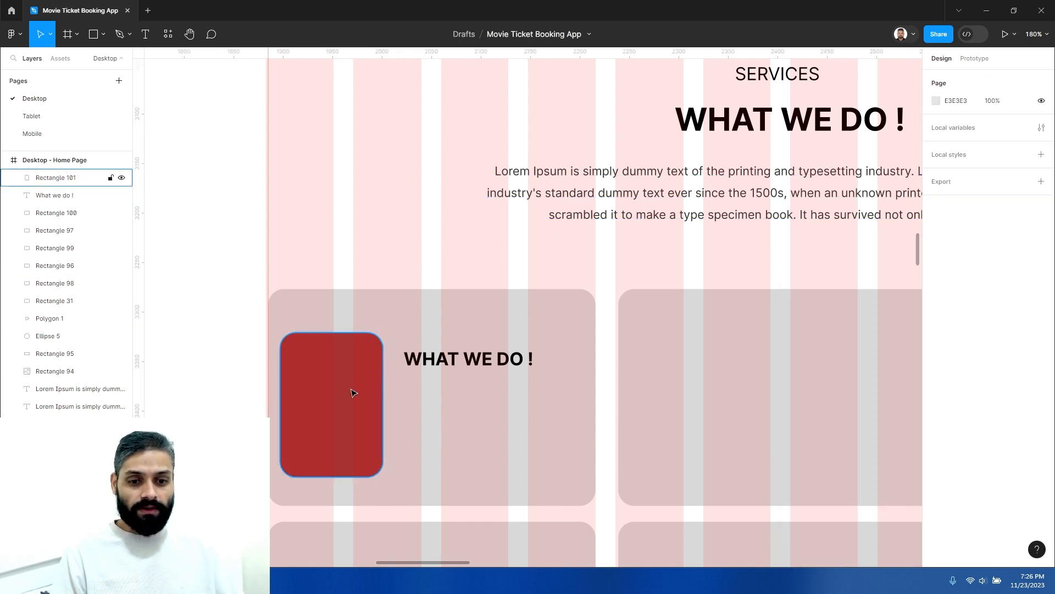
Move the first card's heading to X 333, Y 2524 and replace its text with Digital Marketing
left_click_drag(461, 365, 454, 380)
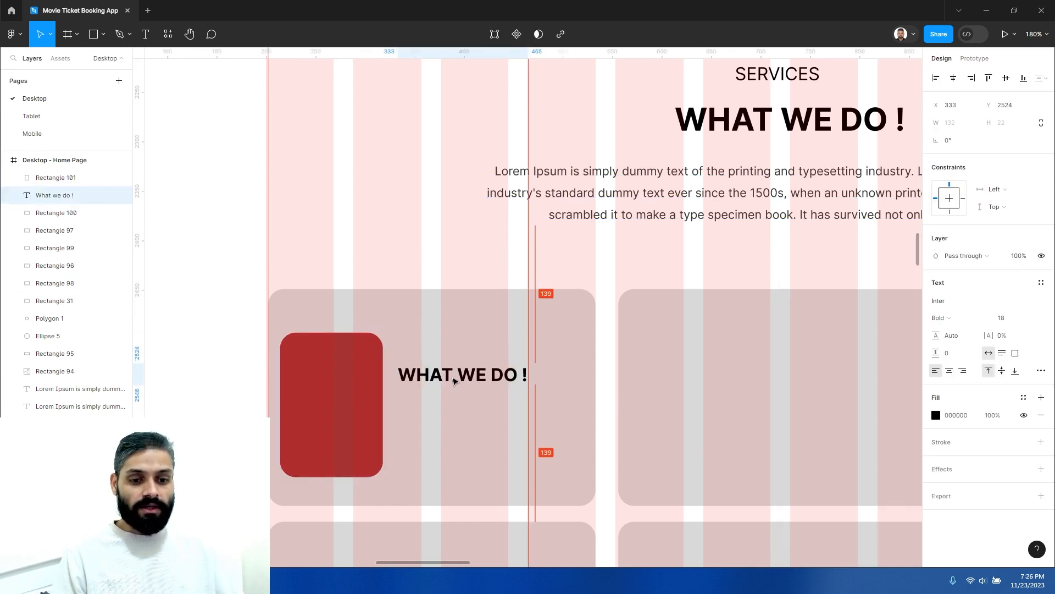
scroll(430, 324, "down", 1)
scroll(430, 324, "right", 1)
double_click(448, 351)
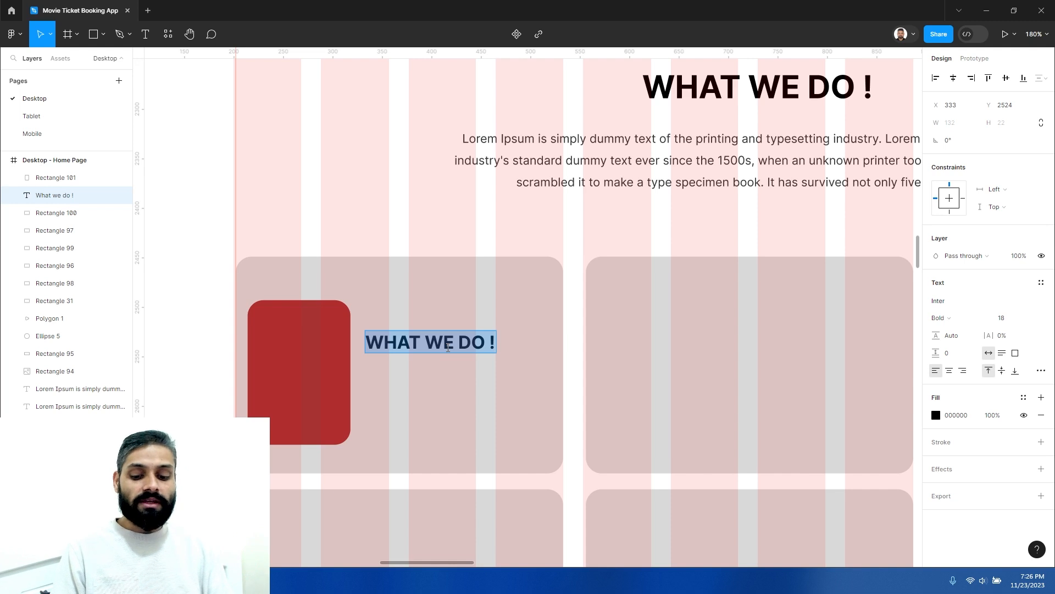
type("Digi")
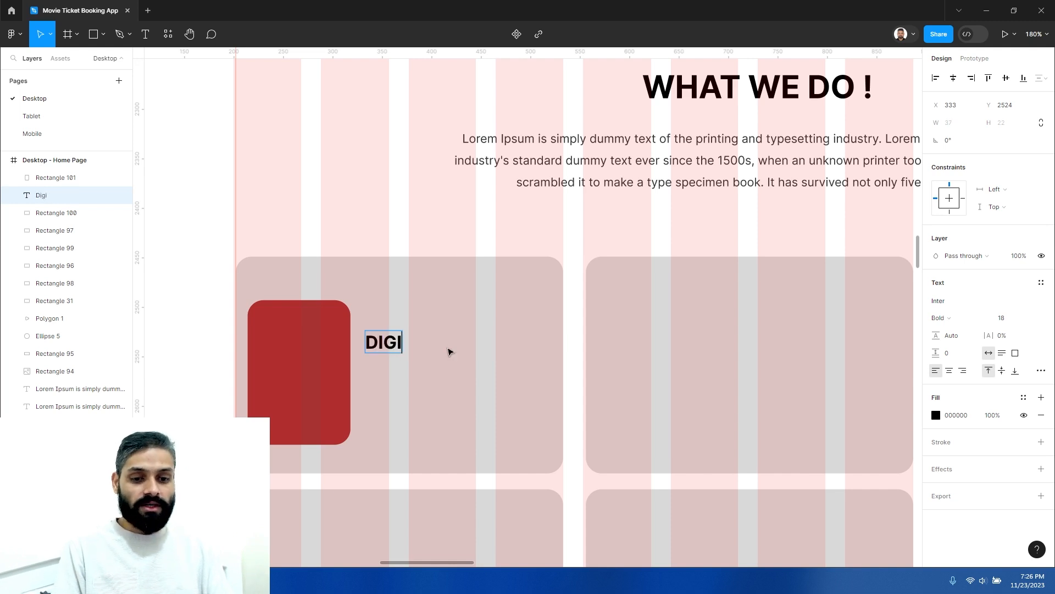
type("tal Marketing")
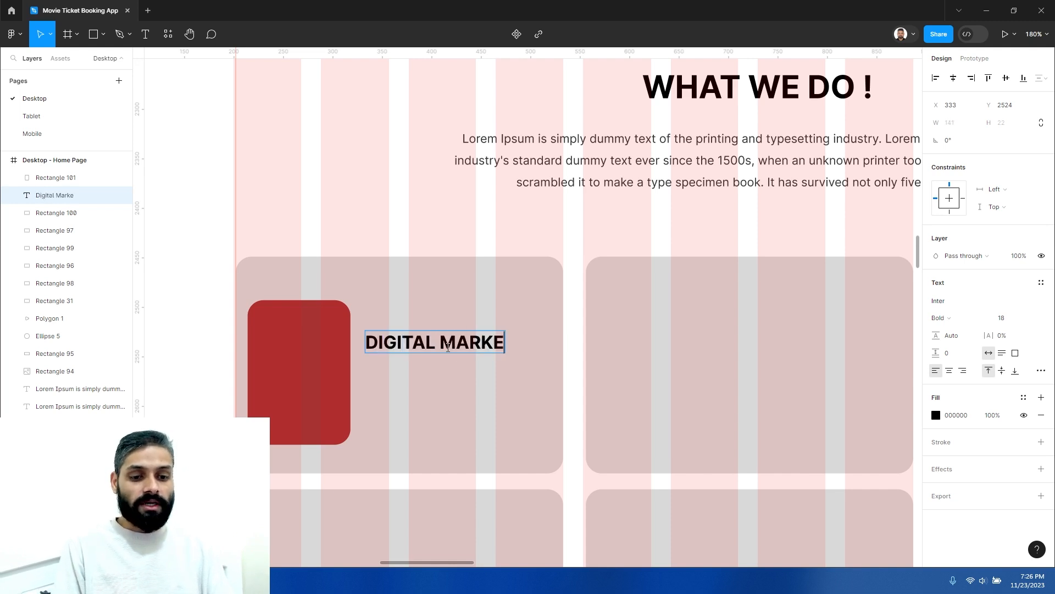
Remove the uppercase setting from the Digital Marketing heading so its letters appear as typed
key("ctrl+a")
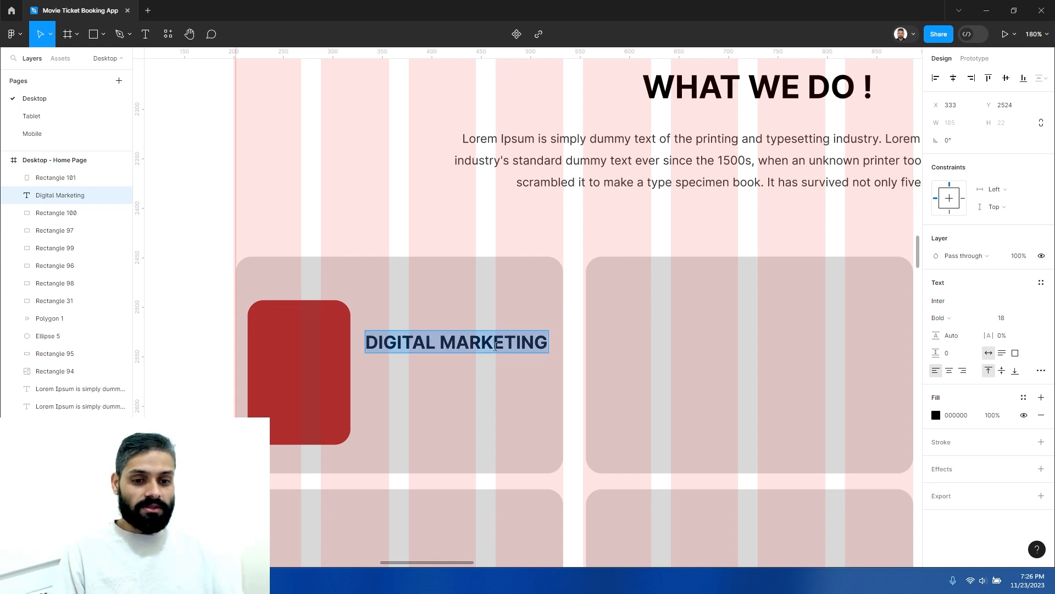
left_click(1040, 371)
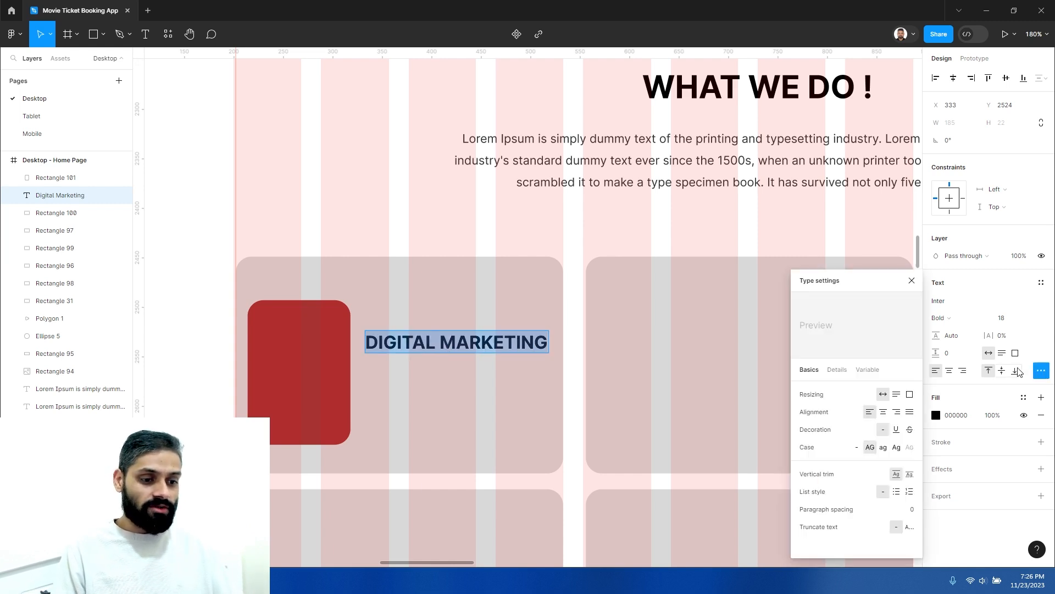
left_click(856, 448)
left_click(438, 342)
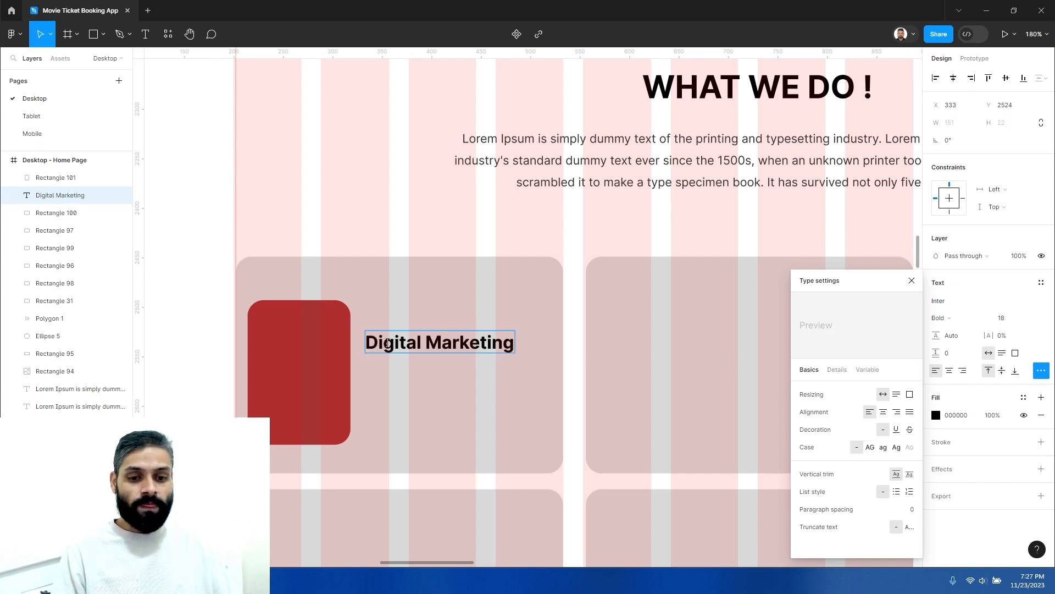
left_click_drag(376, 342, 365, 342)
left_click(438, 342)
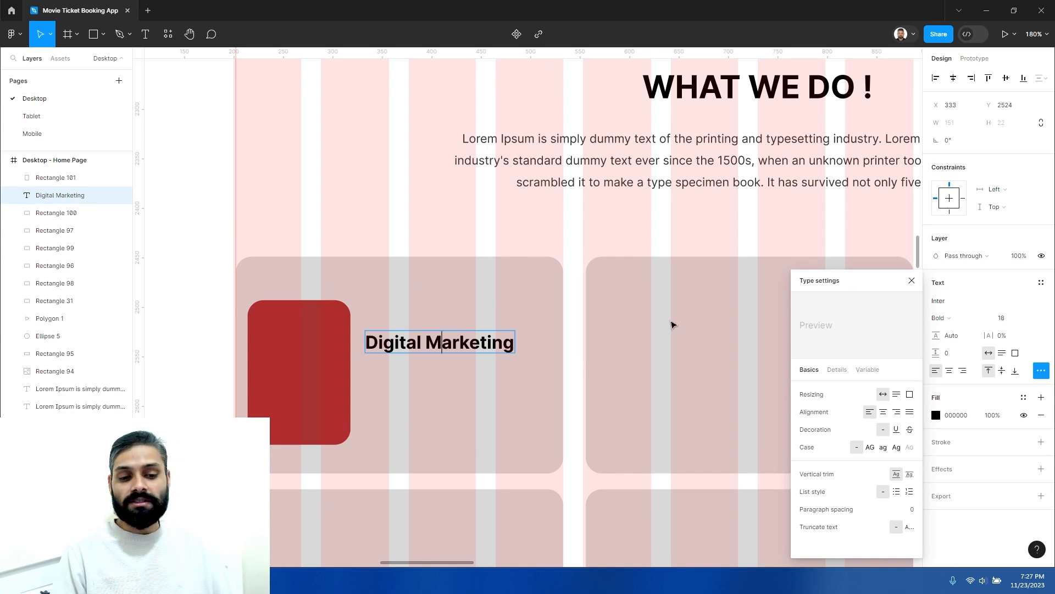
left_click(480, 341)
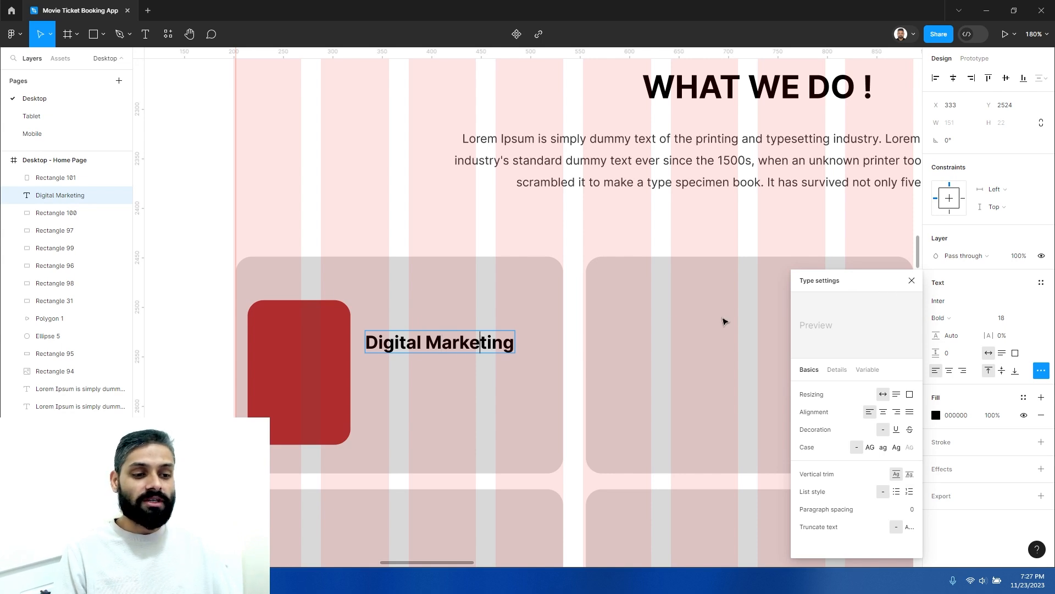
left_click(912, 281)
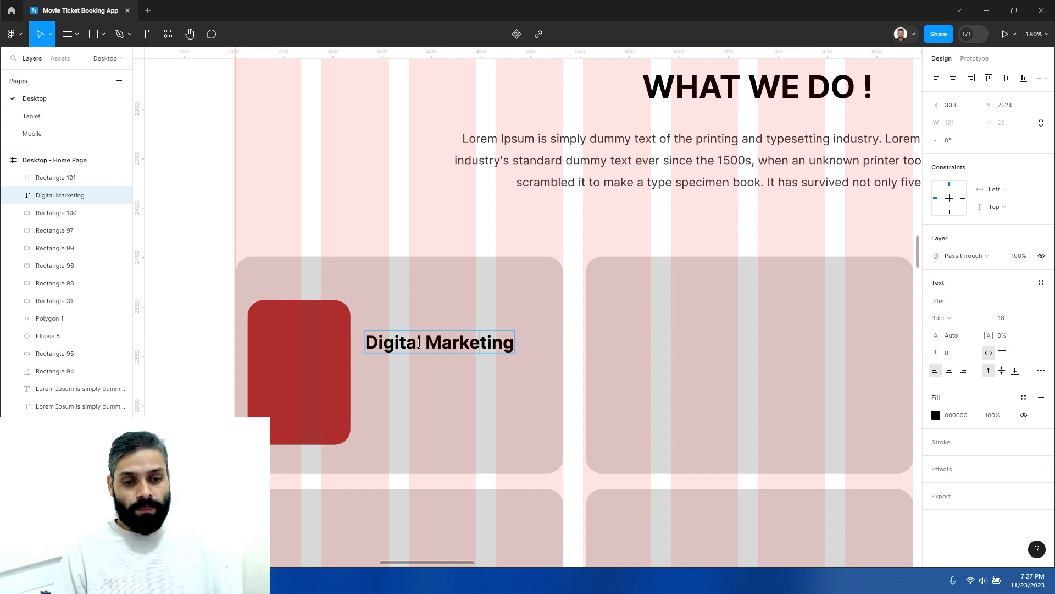
double_click(396, 341)
left_click(396, 341)
left_click_drag(376, 342, 372, 341)
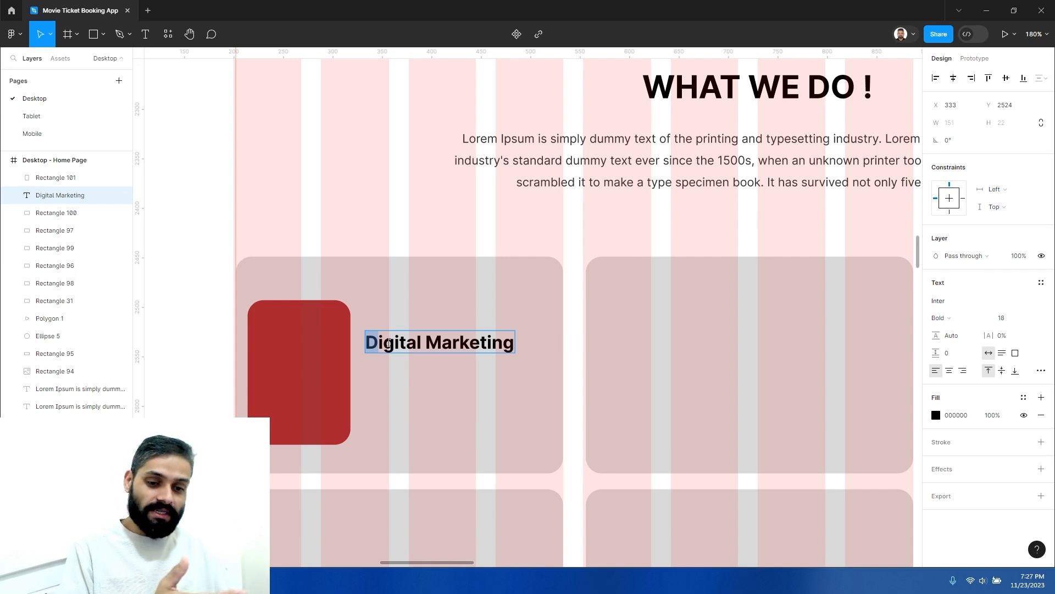
key("Escape")
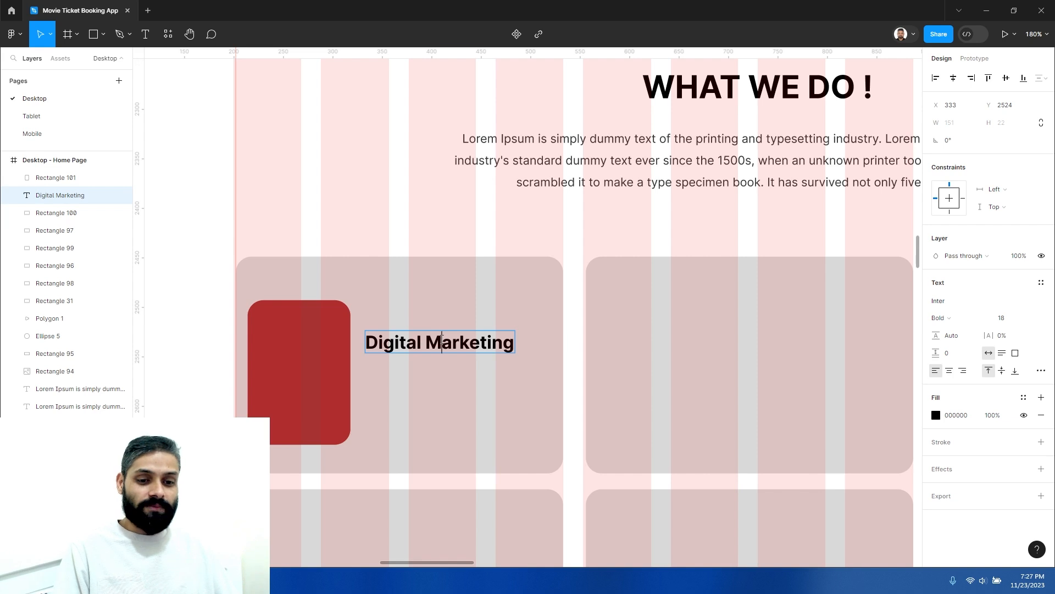
Move the Digital Marketing heading down in the first card to X 335, Y 2533
left_click_drag(461, 345, 463, 354)
scroll(463, 355, "down", 3)
left_click_drag(466, 295, 460, 282)
key("ctrl+z")
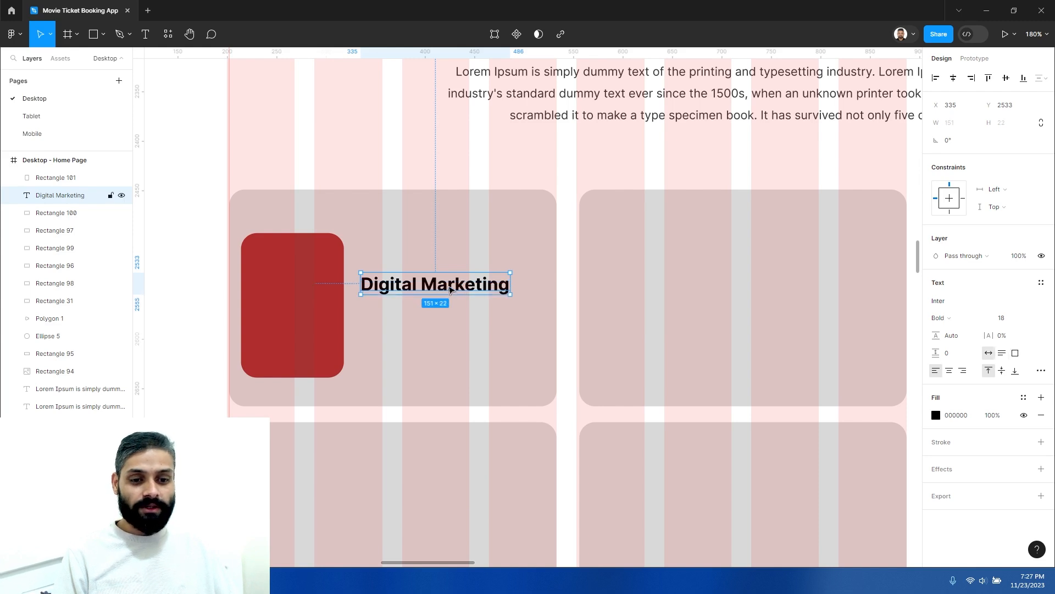
Copy the section's Lorem Ipsum paragraph below the Digital Marketing heading at X 327, Y 2566 and left-align its text
left_click(589, 121)
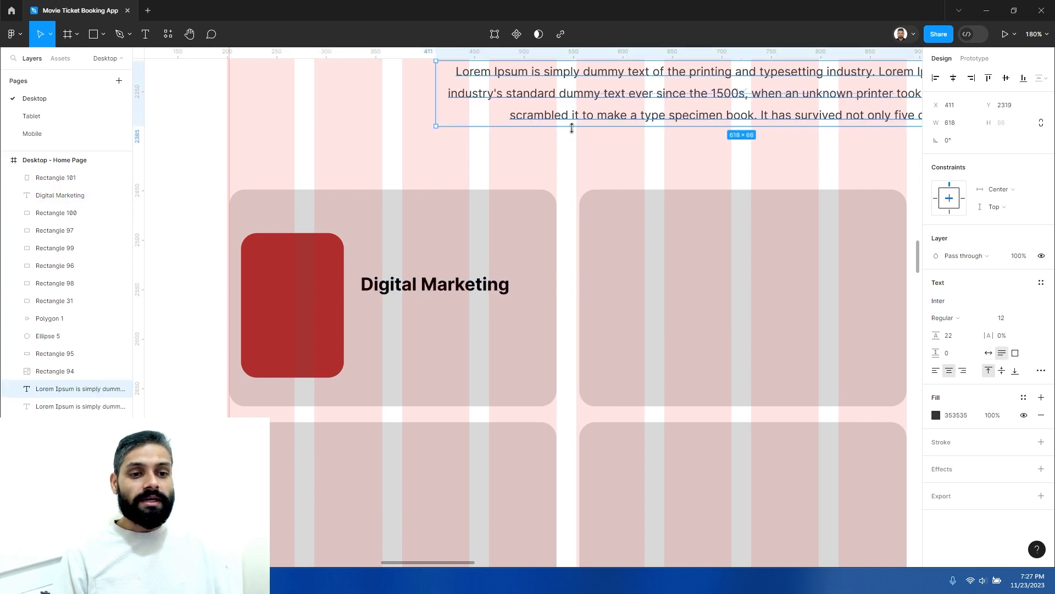
left_click_drag(586, 118, 502, 363)
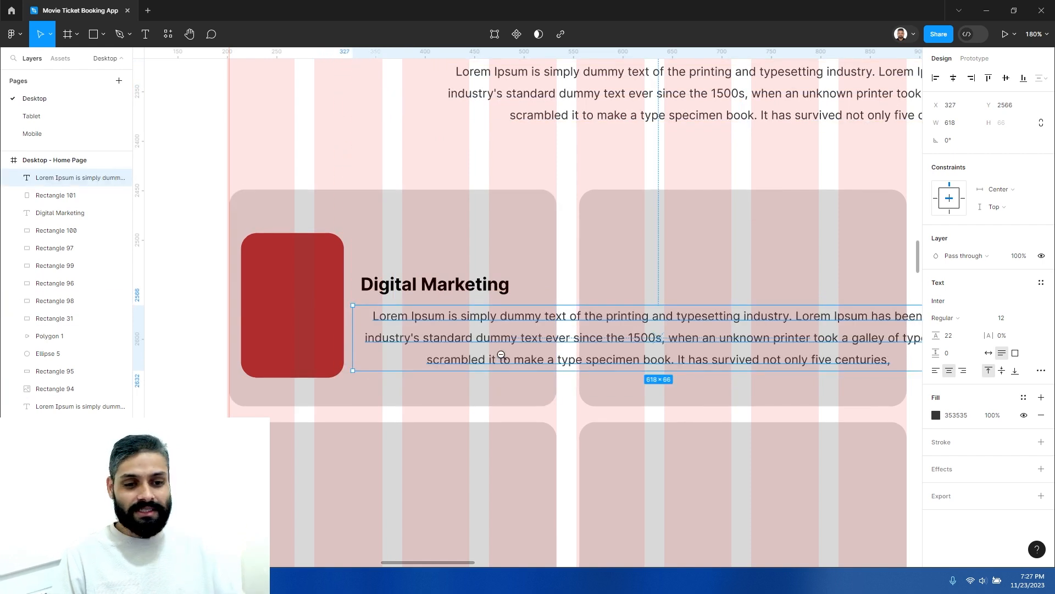
left_click(936, 370)
scroll(636, 330, "right", 3)
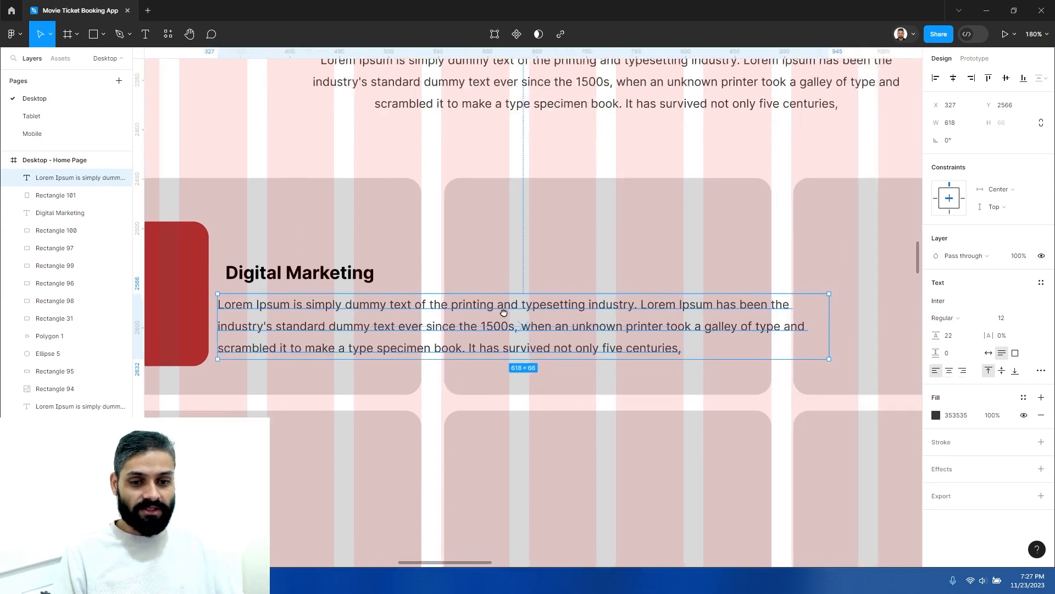
Move the heading and the copied paragraph up and line them up at X 333, with the paragraph at Y 2533
left_click_drag(308, 300, 307, 251)
left_click(307, 276, "shift")
left_click(437, 406)
Narrow the copied paragraph's text box to a width of 185 so it fits inside the first card
double_click(399, 276)
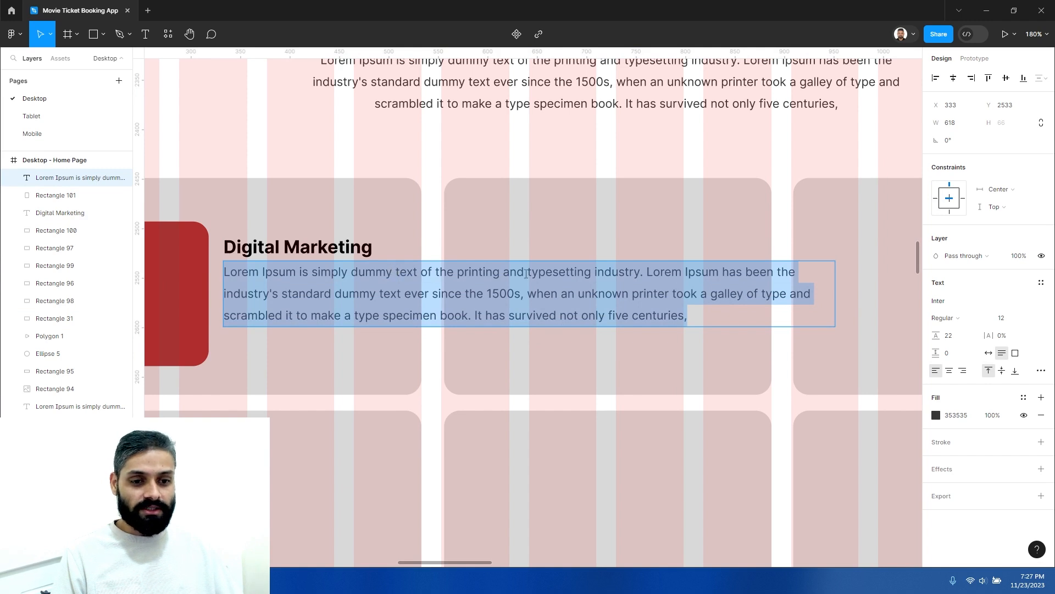
key("Escape")
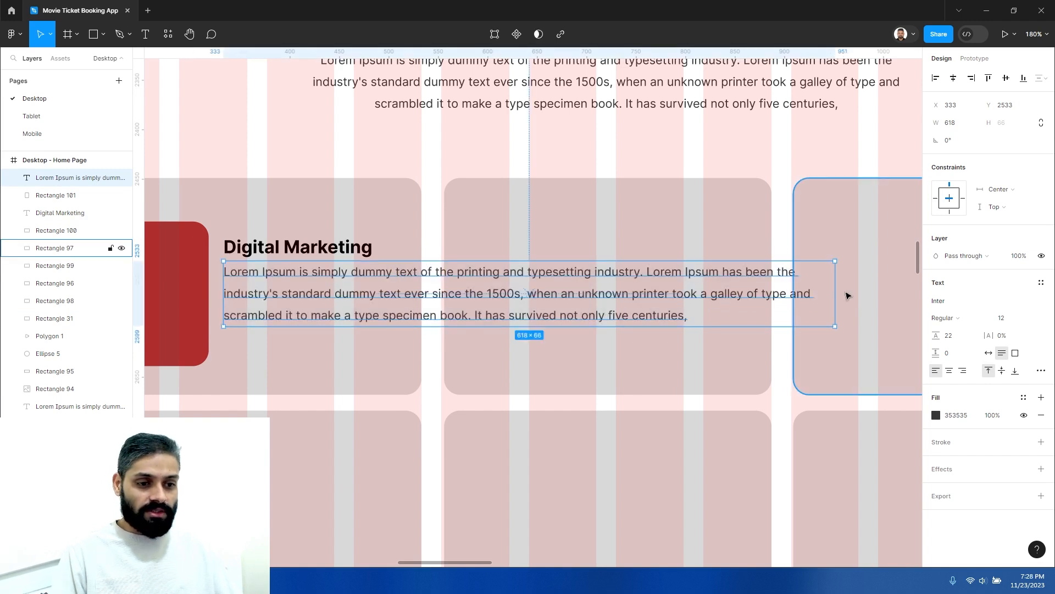
left_click_drag(737, 303, 406, 280)
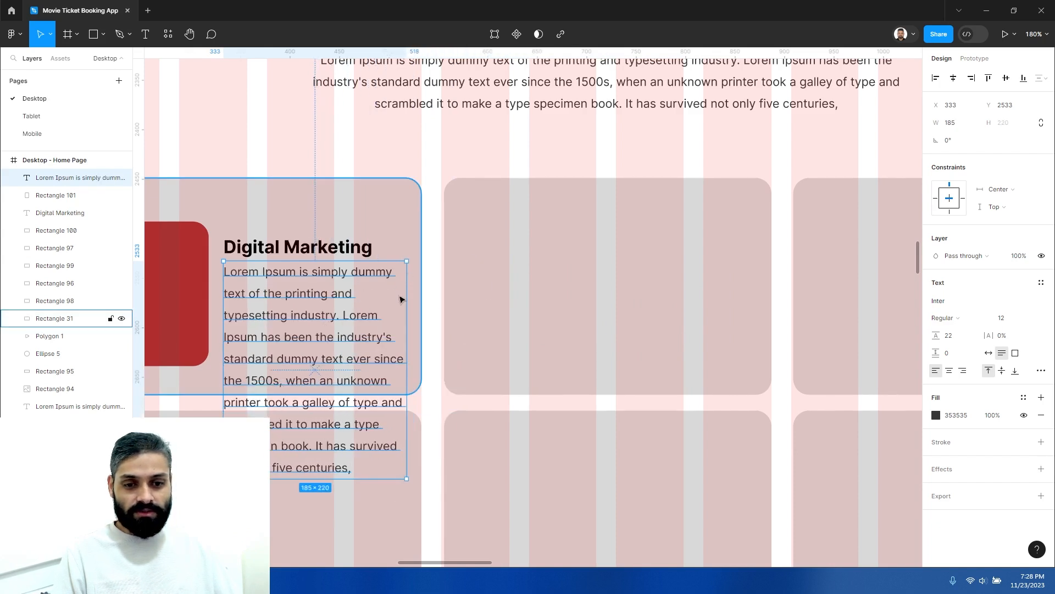
Shorten the card paragraph by deleting everything after its first sentence, ending with "typesetting industry."
double_click(340, 321)
left_click(342, 315)
left_click(369, 466, "shift")
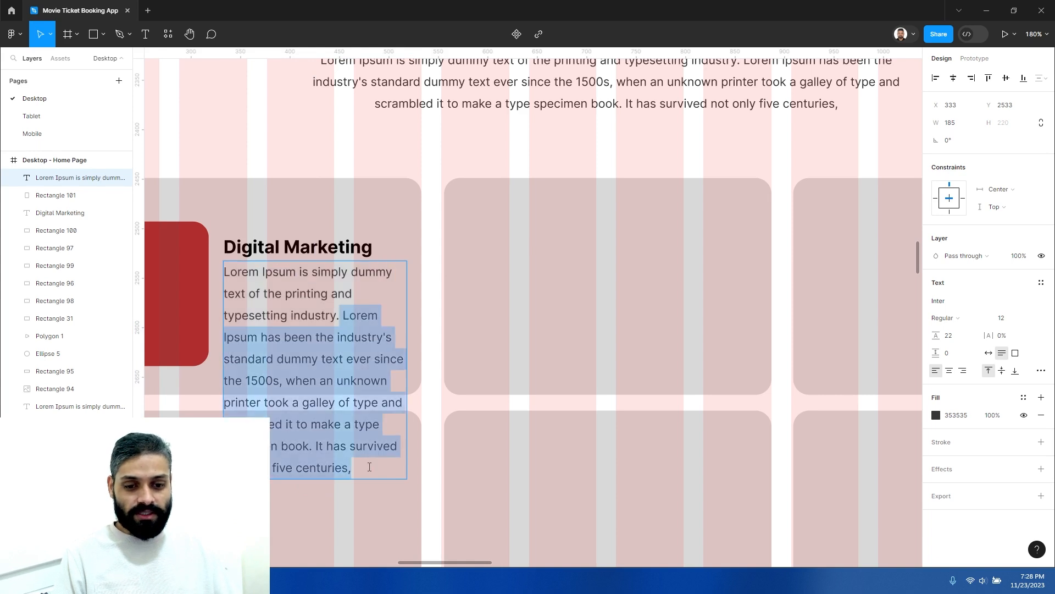
key("BackSpace")
key("Escape")
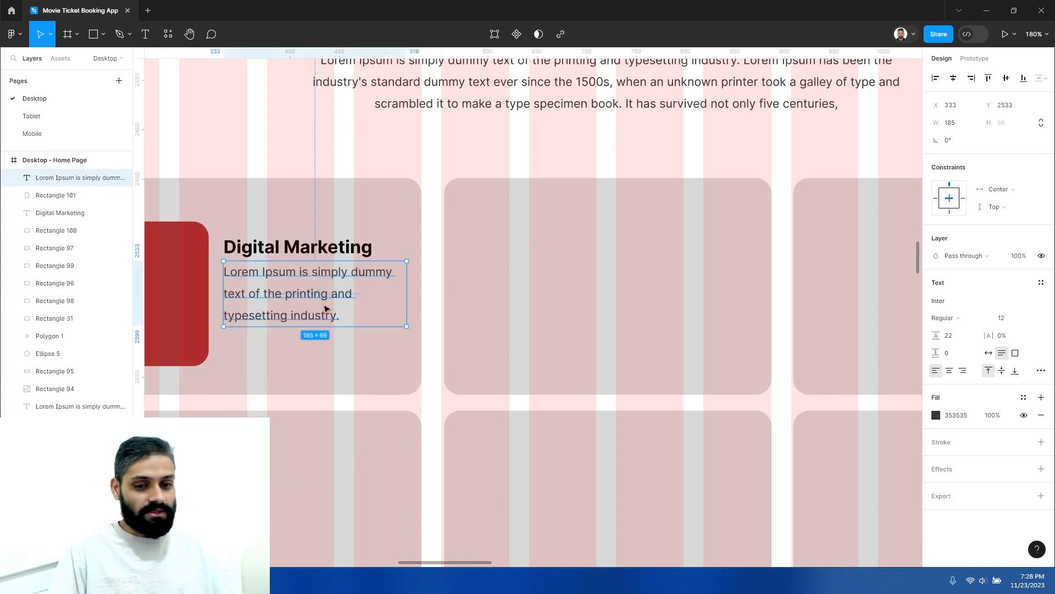
Move the card paragraph down to Y 2544, leaving a wider gap below the Digital Marketing heading
left_click_drag(313, 297, 316, 312)
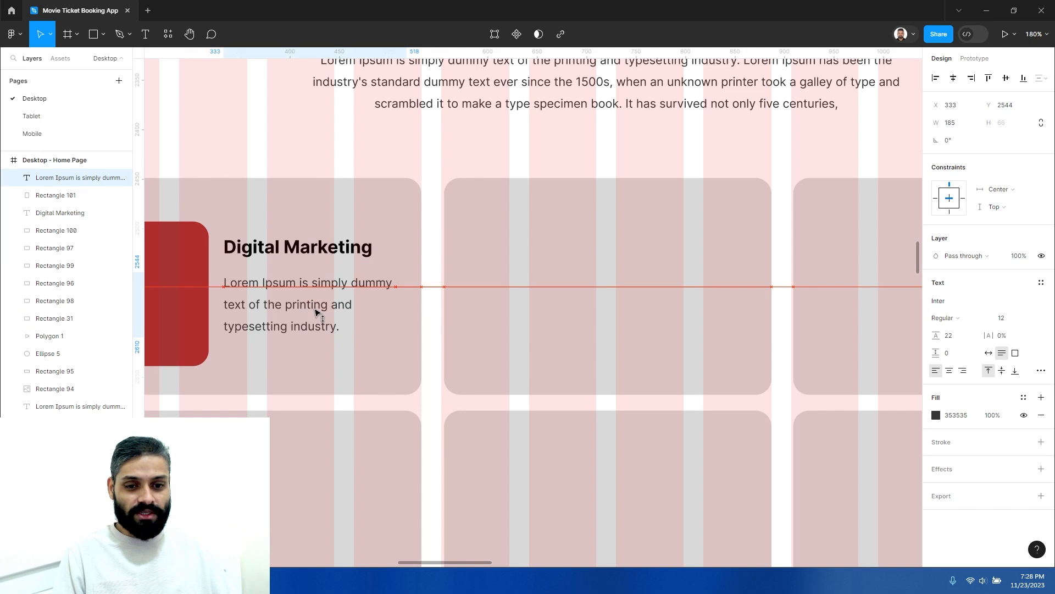
left_click(312, 252, "shift")
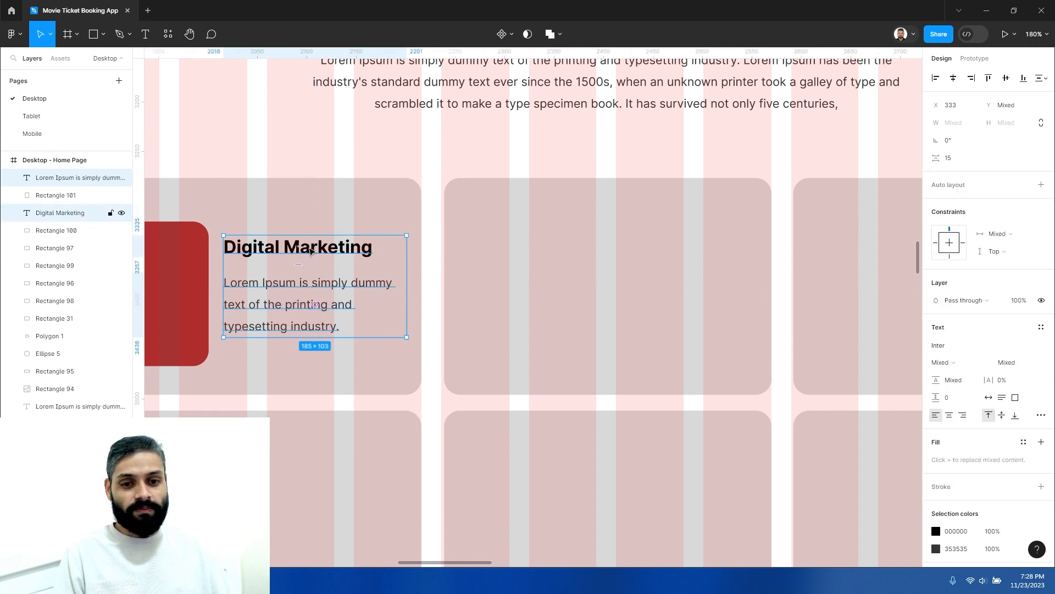
left_click(330, 163)
scroll(335, 283, "left", 3)
left_click(358, 300)
left_click(368, 261, "shift")
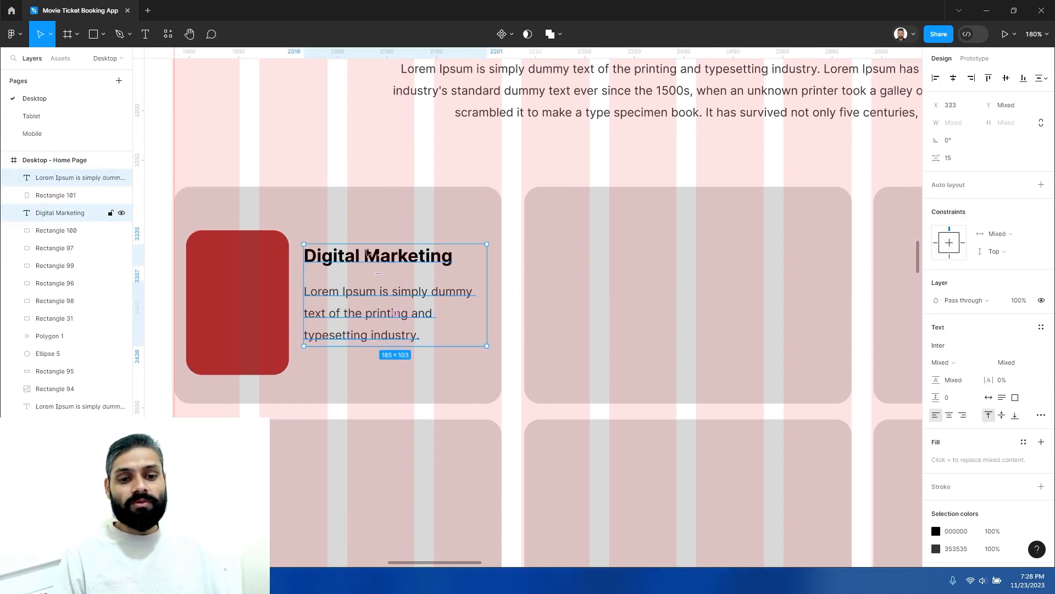
left_click(322, 146)
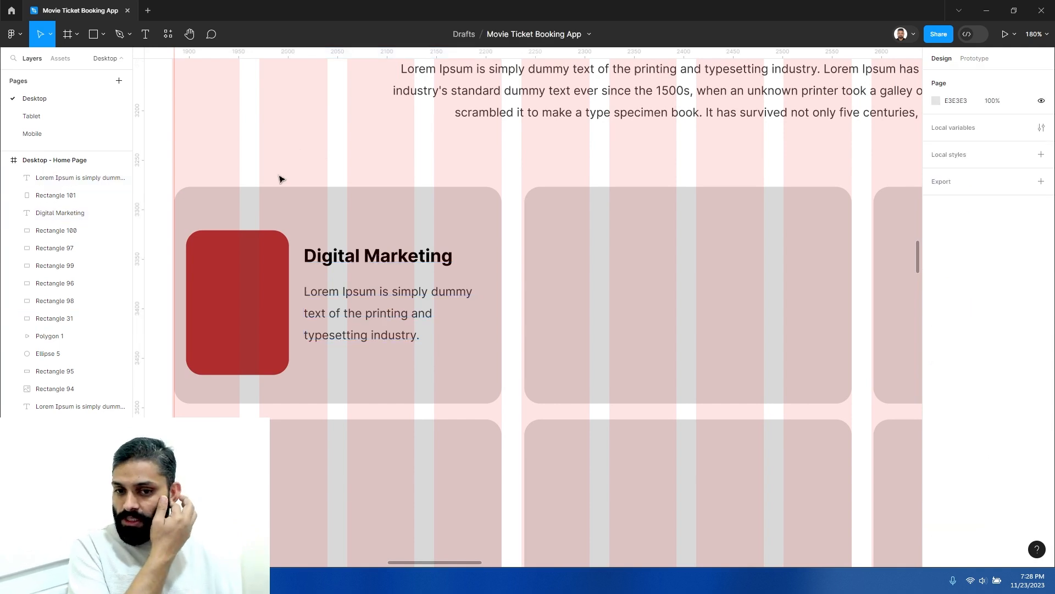
Copy the card paragraph straight down to Y 2625 and replace the copy's text with "Learn More"
left_click_drag(367, 320, 378, 397)
double_click(377, 387)
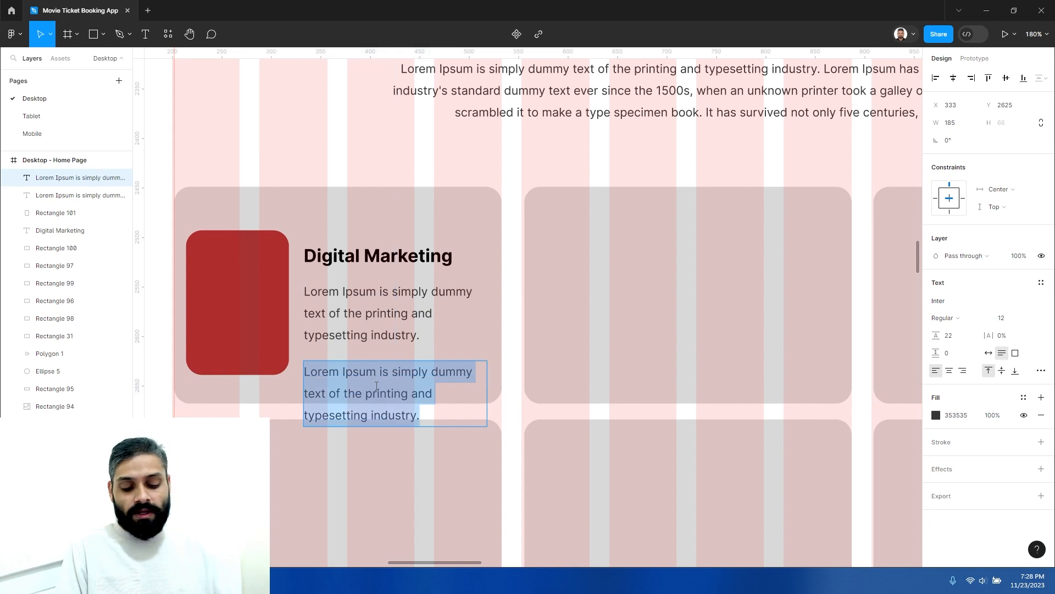
type("Learn More")
key("Escape")
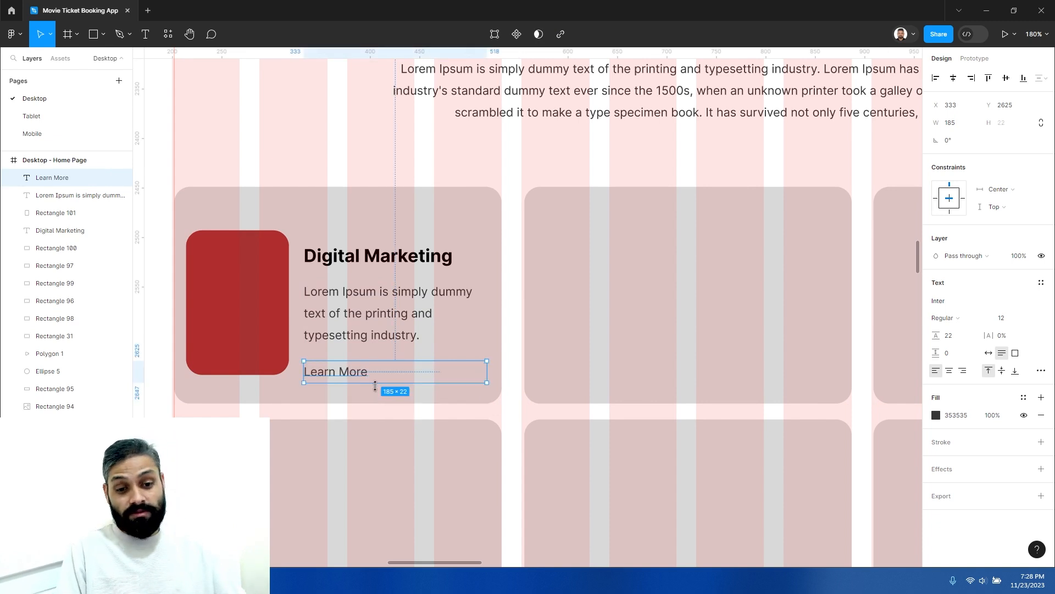
Make the Learn More text box auto width and move it up to Y 2614, just below the paragraph
left_click(1016, 353)
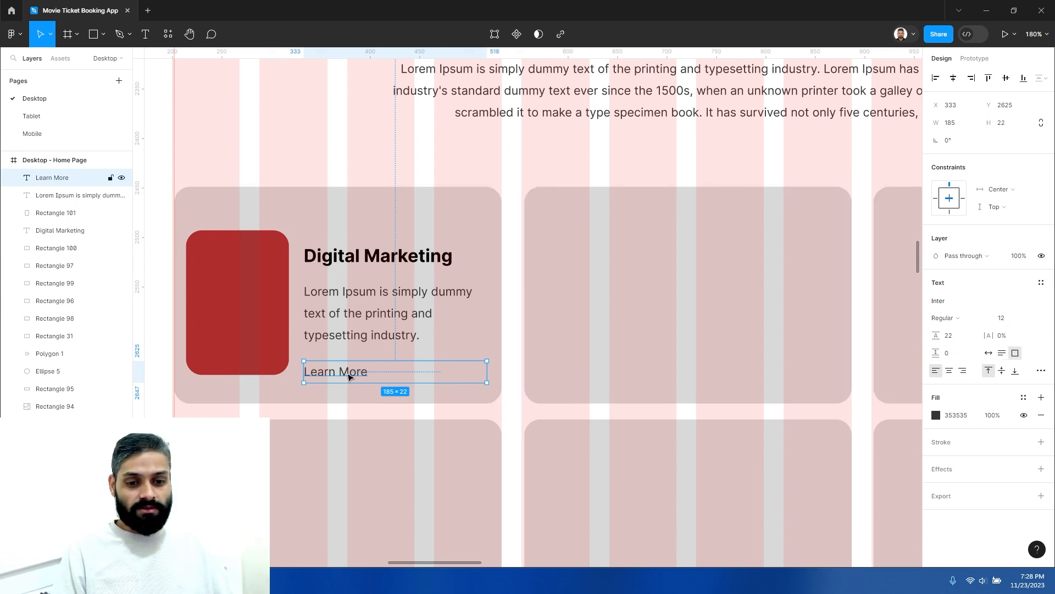
left_click(988, 356)
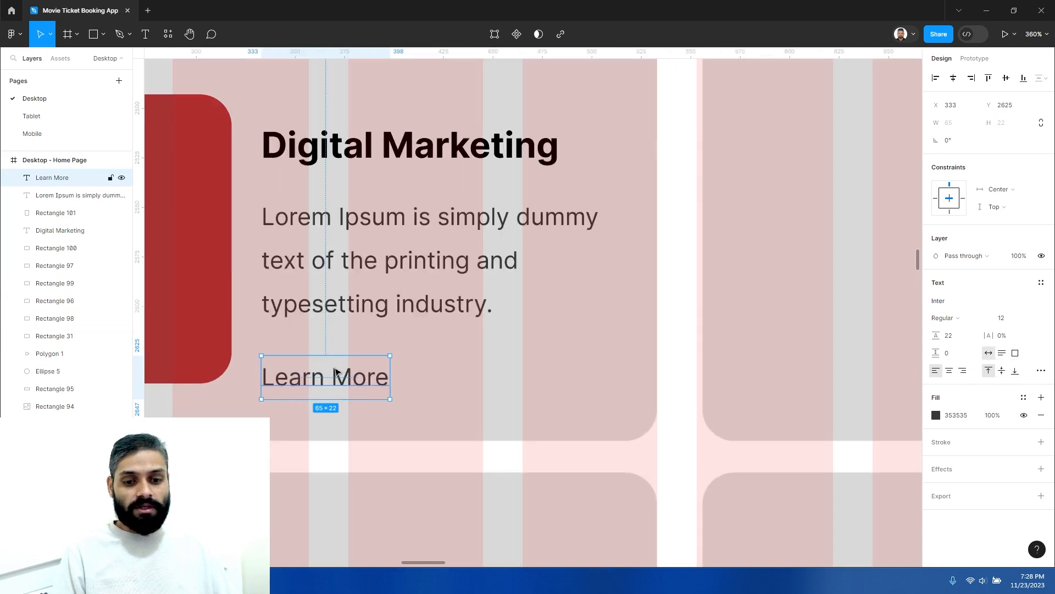
left_click_drag(341, 375, 339, 360)
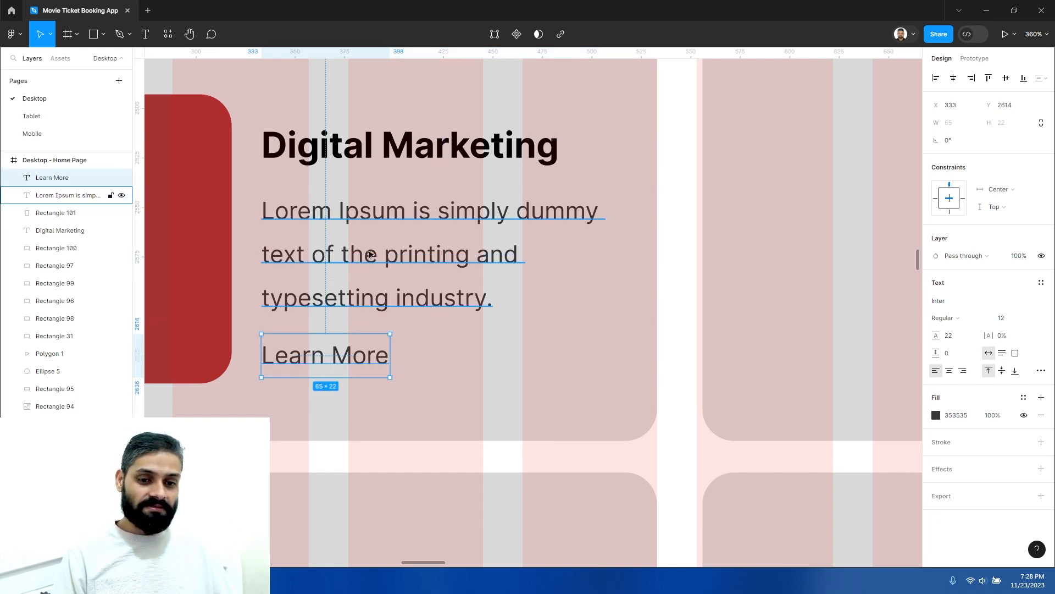
Set the Learn More text's font size to 16
left_click(1015, 322)
type("16")
key("Return")
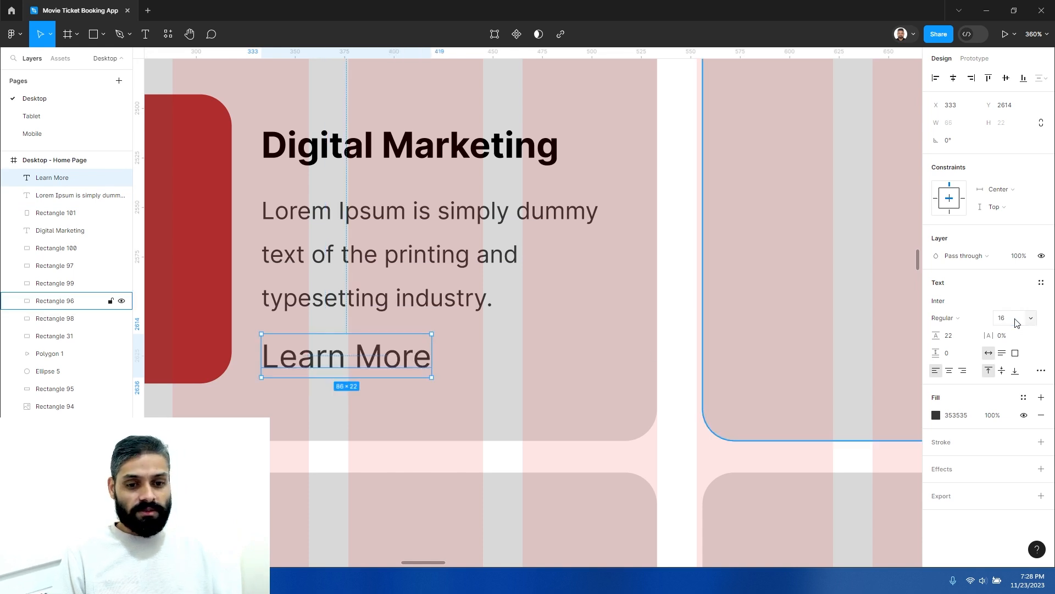
Move the heading, paragraph and Learn More text up together so that Learn More sits at Y 2608
scroll(413, 273, "up", 2)
scroll(412, 273, "left", 2)
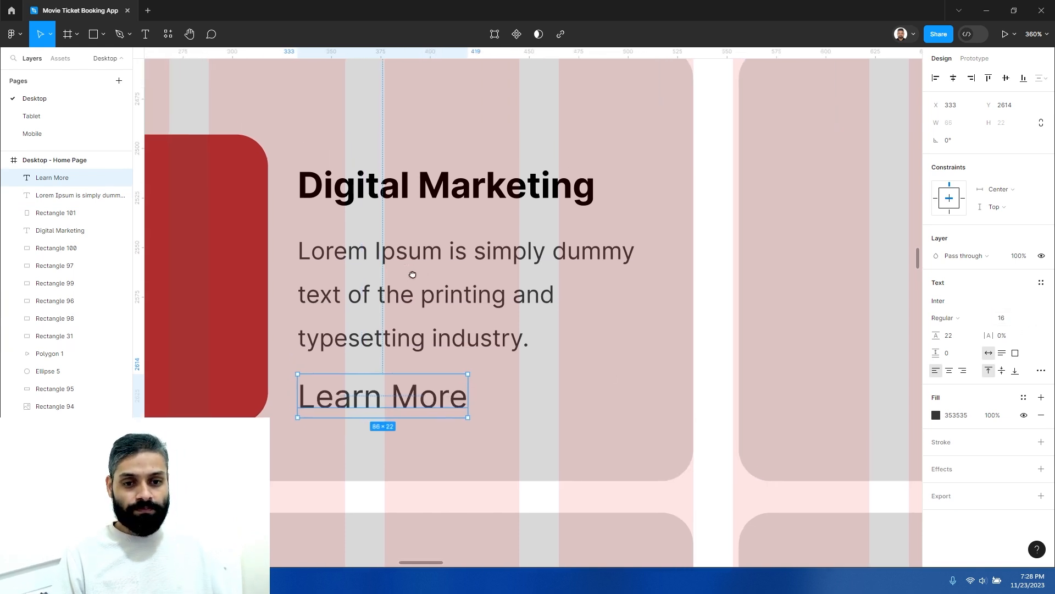
left_click(407, 195)
left_click(403, 315, "shift")
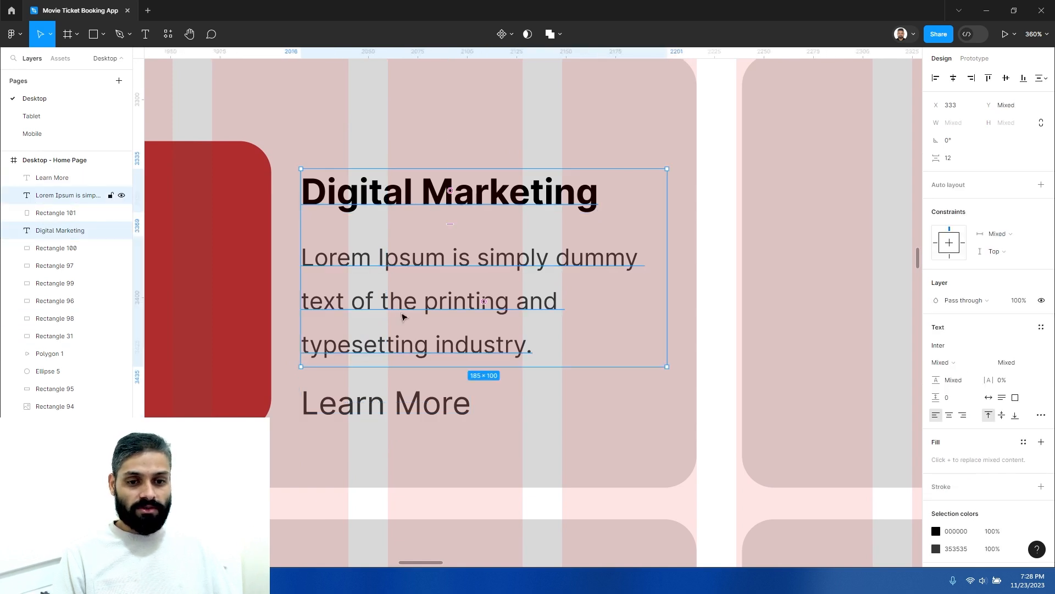
left_click(413, 412, "shift")
left_click_drag(413, 413, 413, 402)
left_click(613, 472)
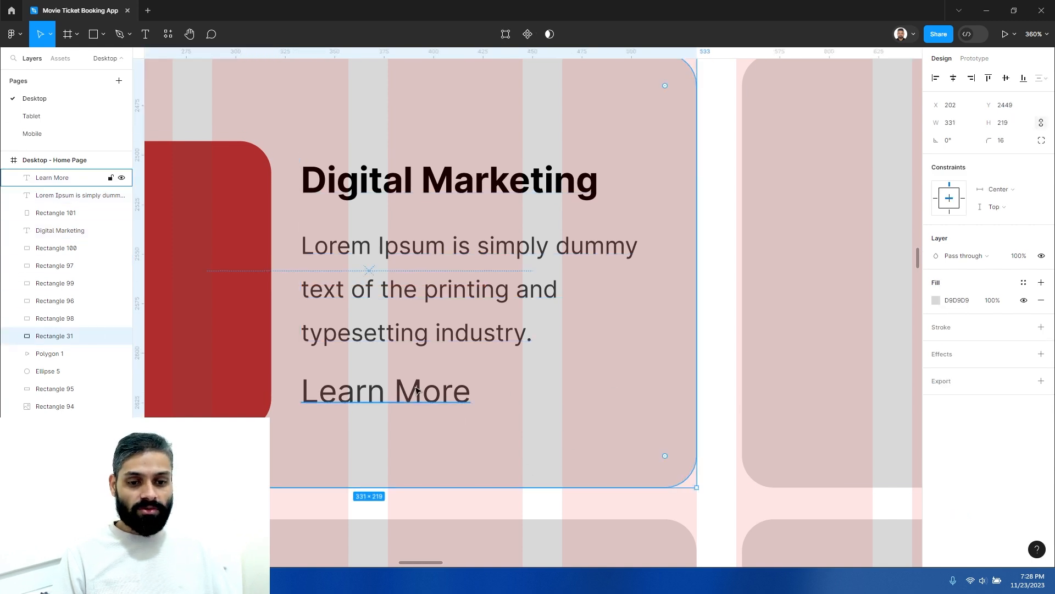
Draw a horizontal arrow after Learn More at X 432, Y 2619 and shorten it to a width of 40
left_click(383, 400)
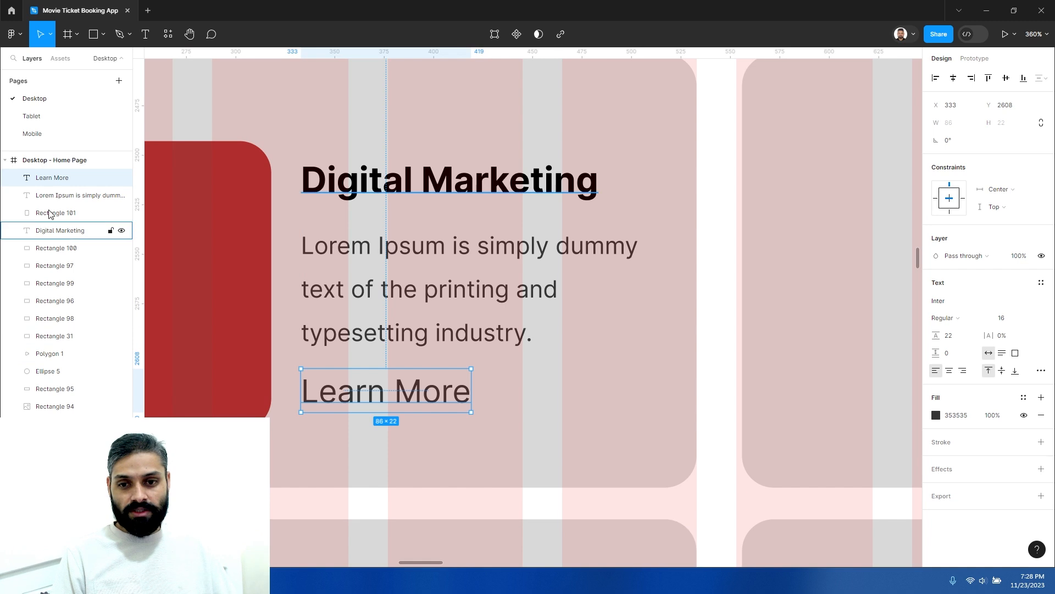
left_click(104, 36)
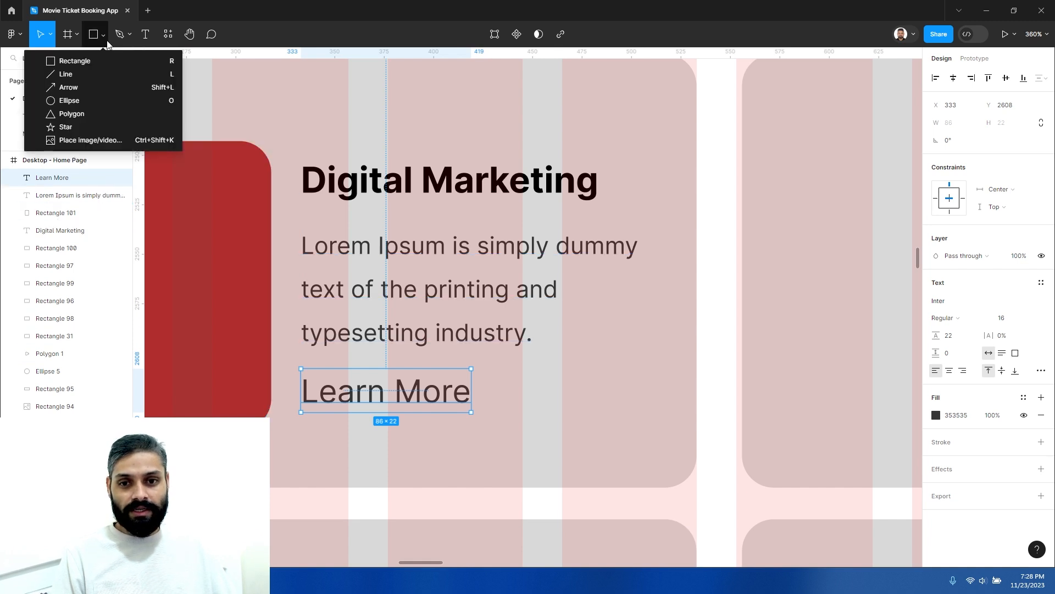
left_click(68, 87)
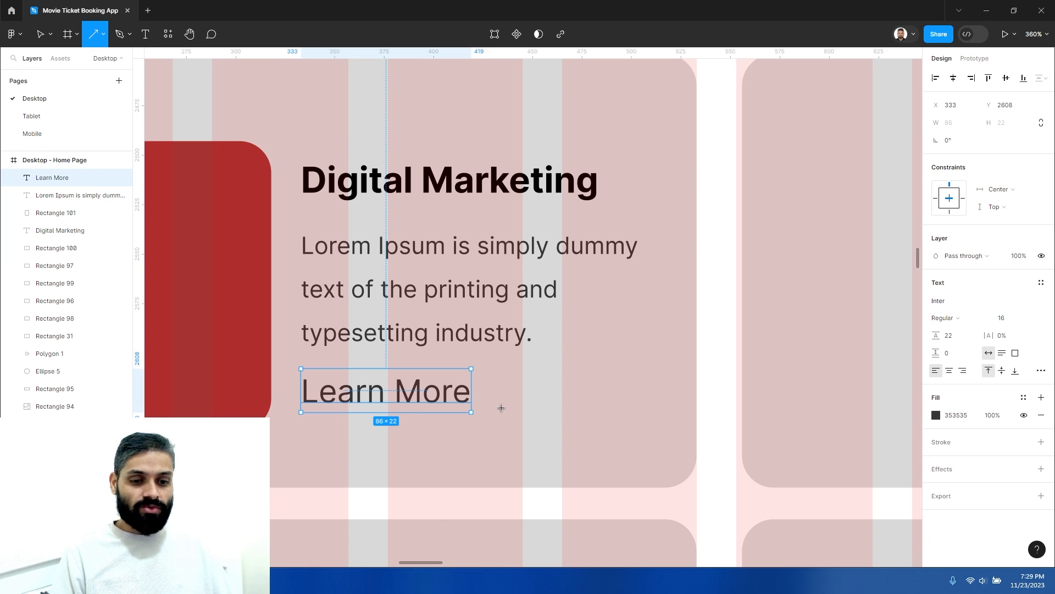
left_click_drag(482, 391, 569, 393)
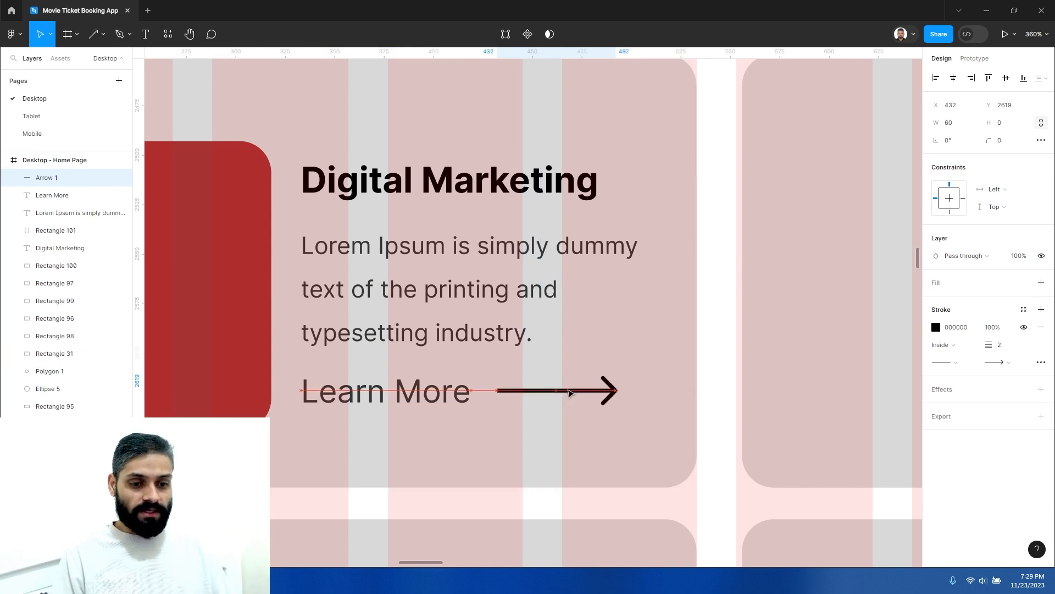
key("f")
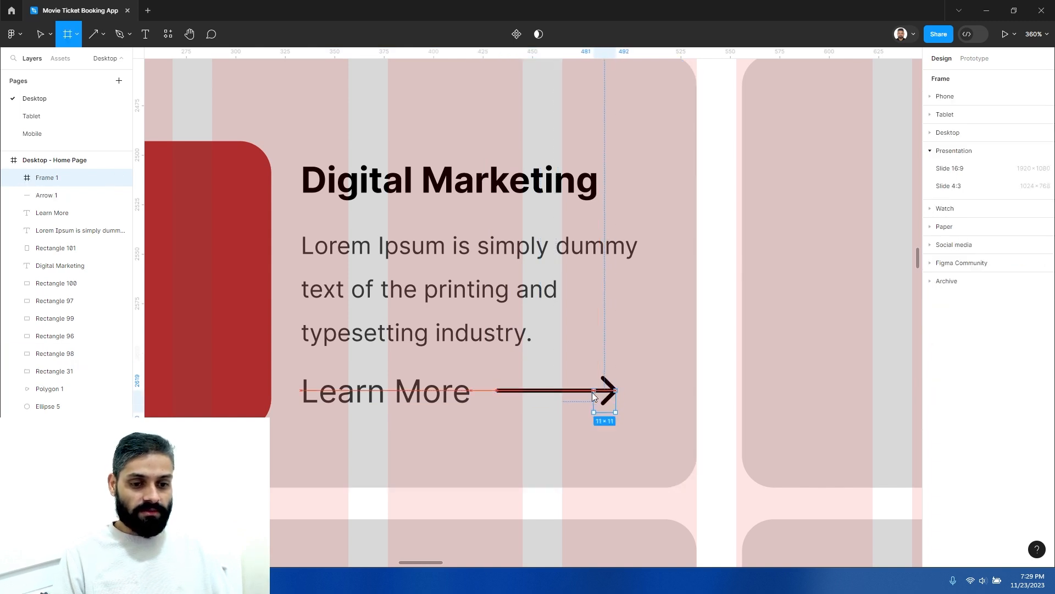
key("v")
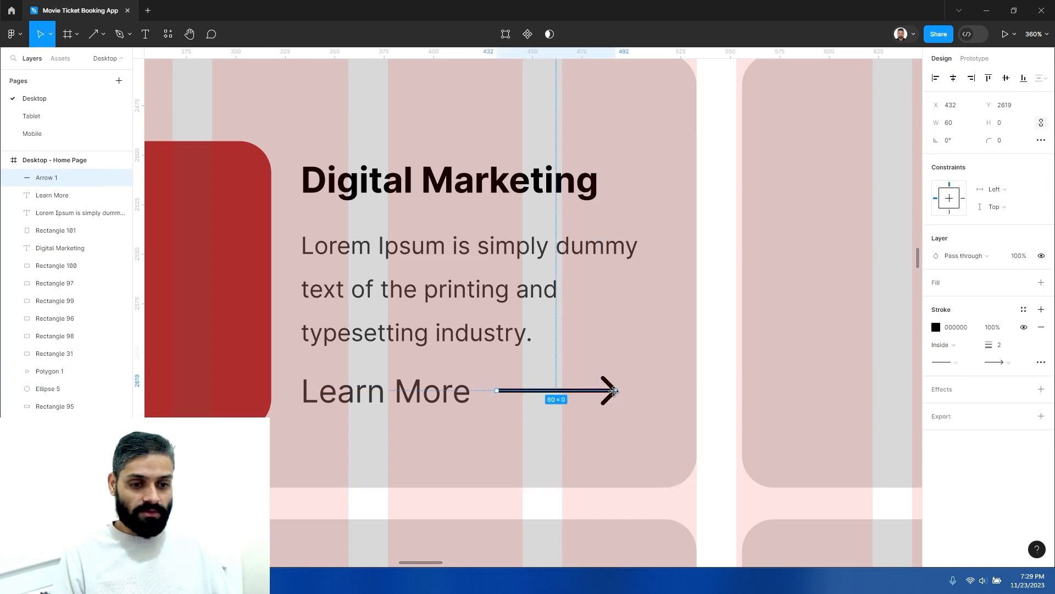
left_click_drag(602, 391, 576, 390)
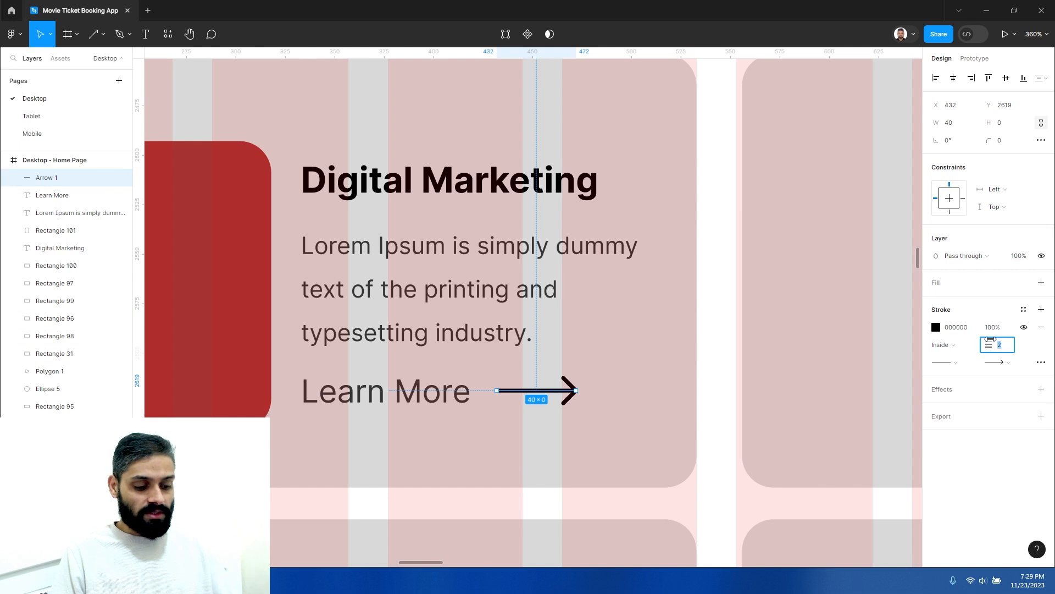
Set the arrow's stroke thickness to 1
left_click(990, 339)
type("1")
key("Return")
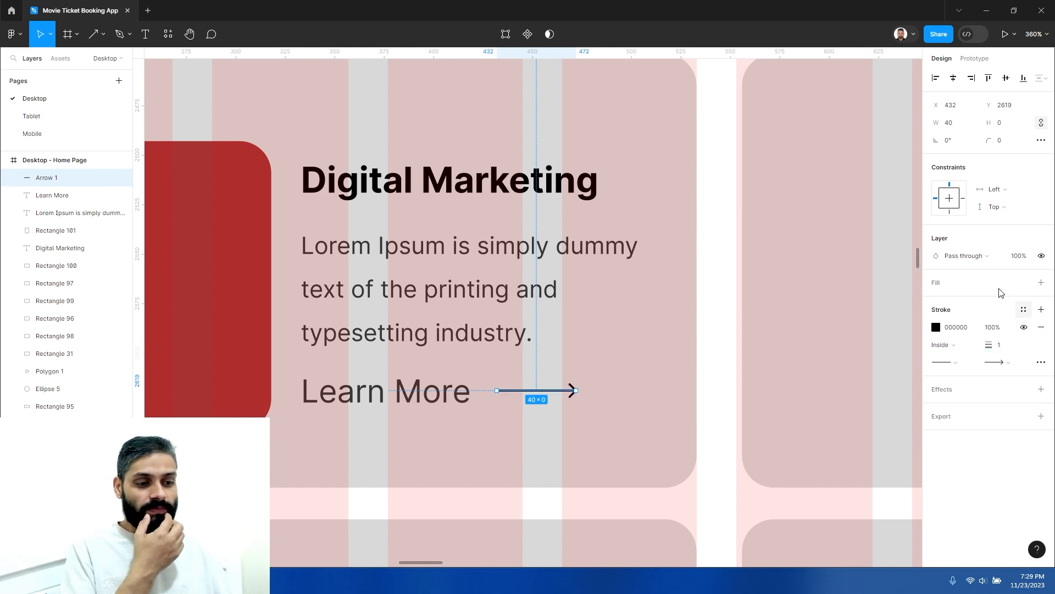
Preview the arrow's start and end point styles, keeping None at the start and Line arrow at the end
left_click(955, 367)
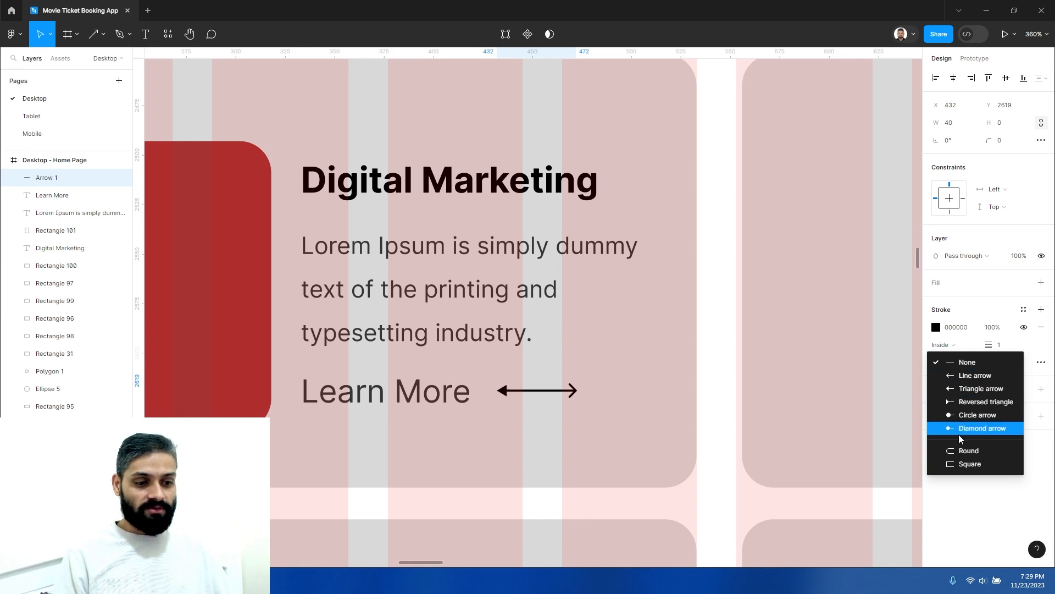
left_click(961, 364)
left_click(1001, 362)
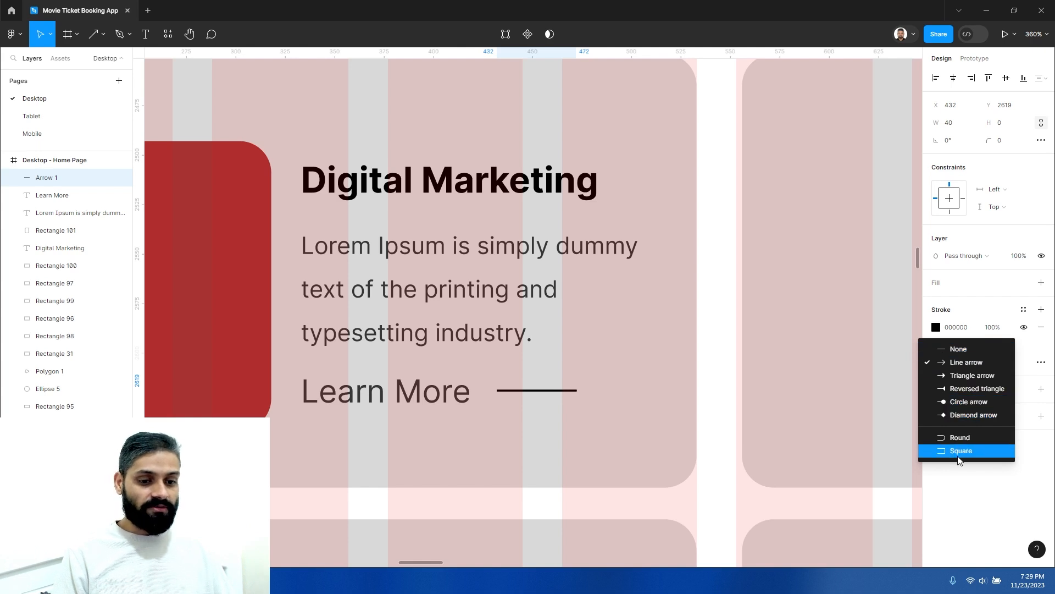
left_click(966, 365)
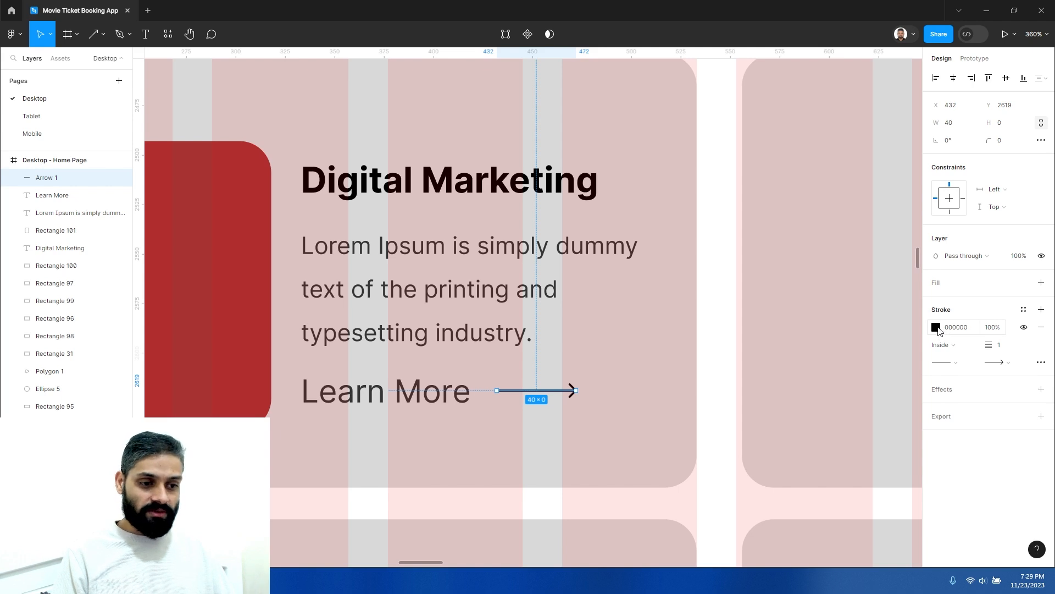
Try a dark red stroke colour on the arrow, return it to black 000000, and toggle the stroke's visibility
left_click(935, 328)
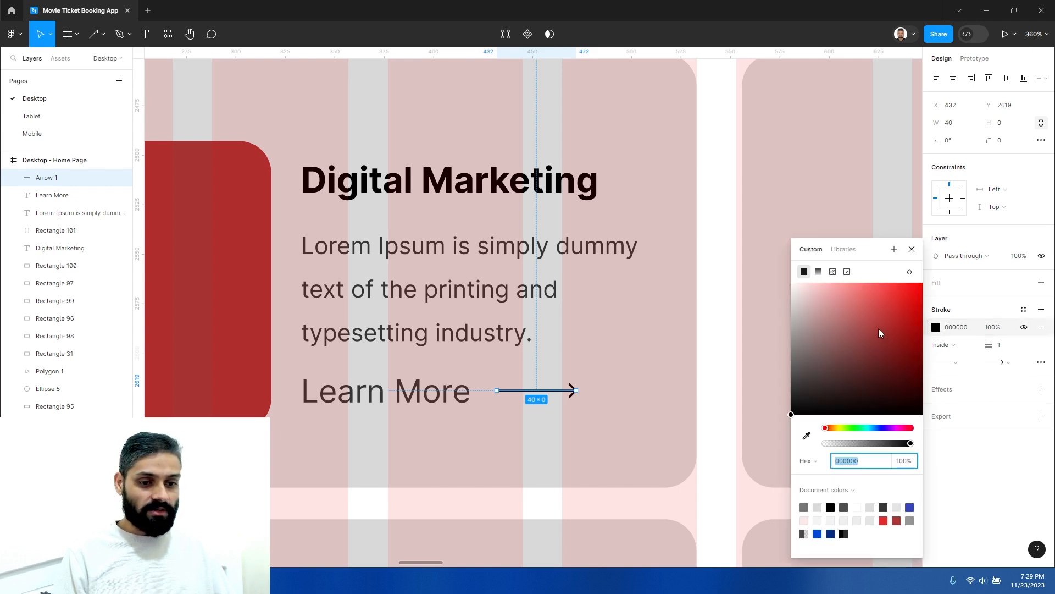
left_click(898, 302)
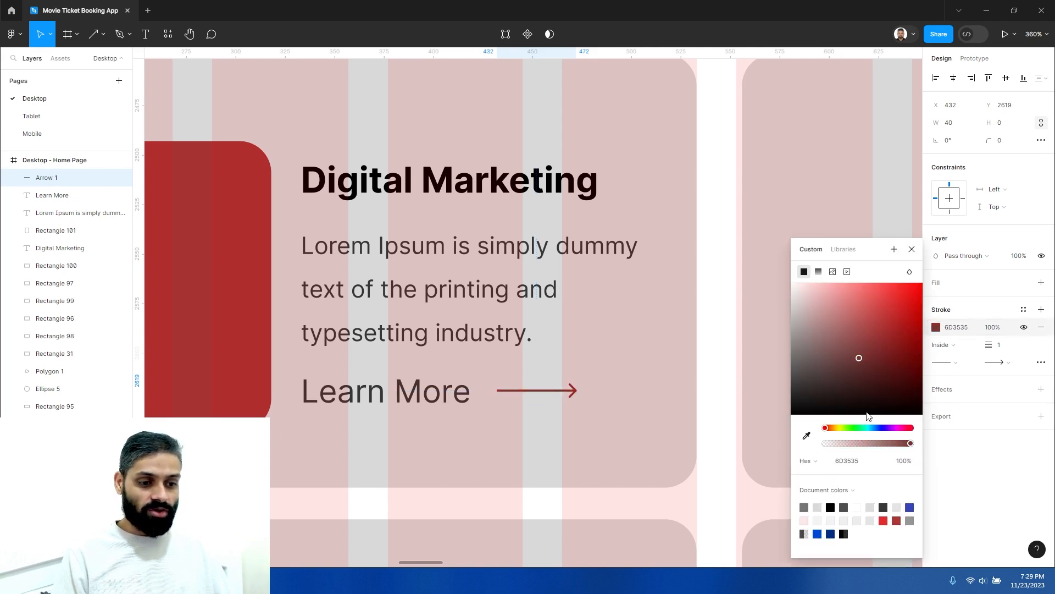
mouse_move(859, 358)
left_mouse_down()
mouse_move(799, 339)
mouse_move(787, 283)
mouse_move(747, 433)
left_mouse_up()
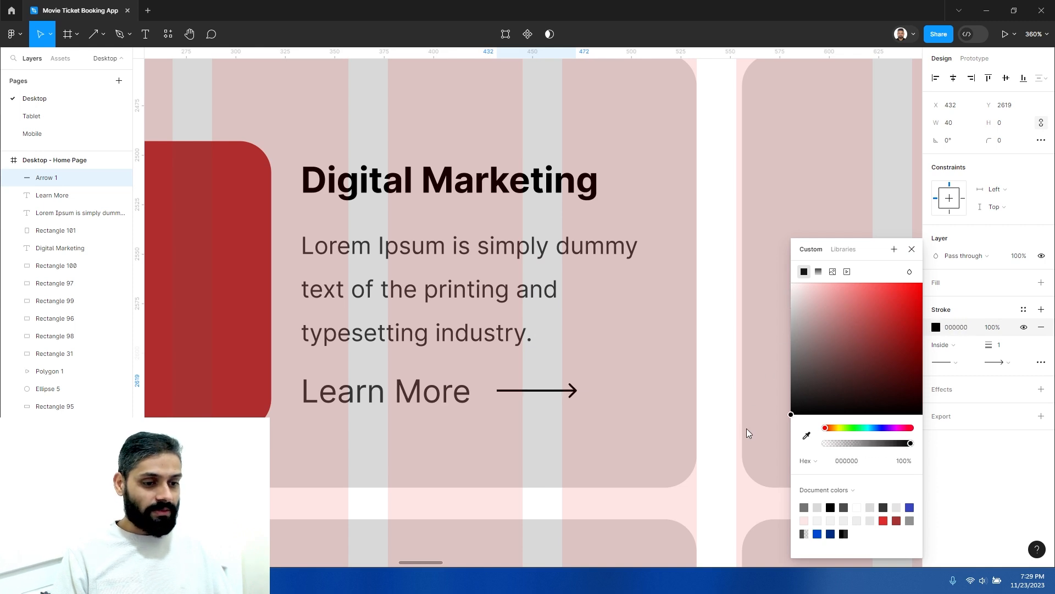
left_click(1024, 328)
left_click(1025, 329)
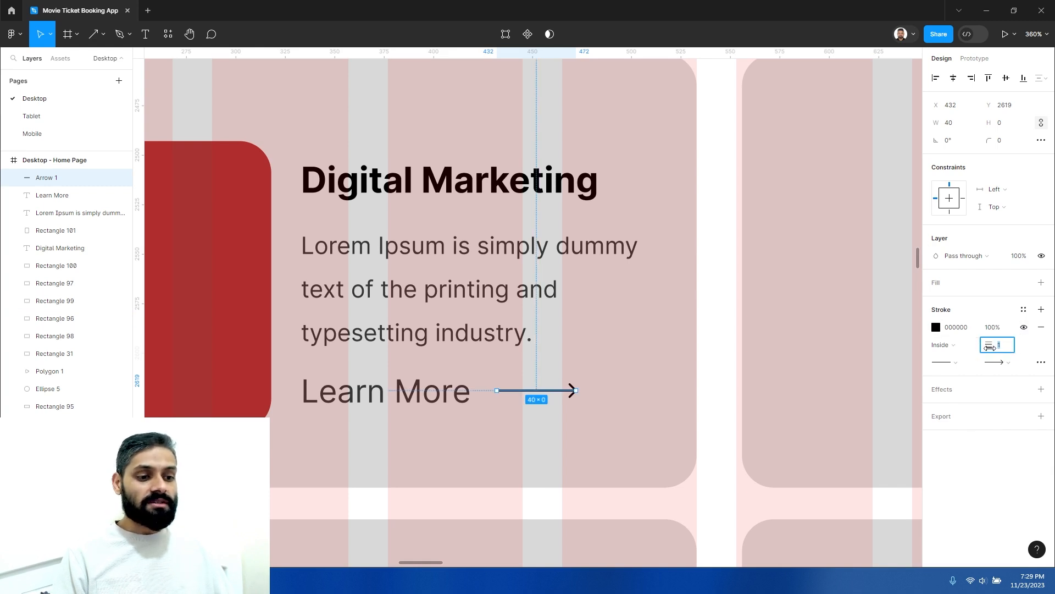
Try a much thicker stroke on the arrow and reset its thickness to 1
mouse_move(1000, 345)
left_mouse_down()
mouse_move(1013, 345)
mouse_move(962, 350)
mouse_move(998, 344)
mouse_move(1010, 362)
left_mouse_up()
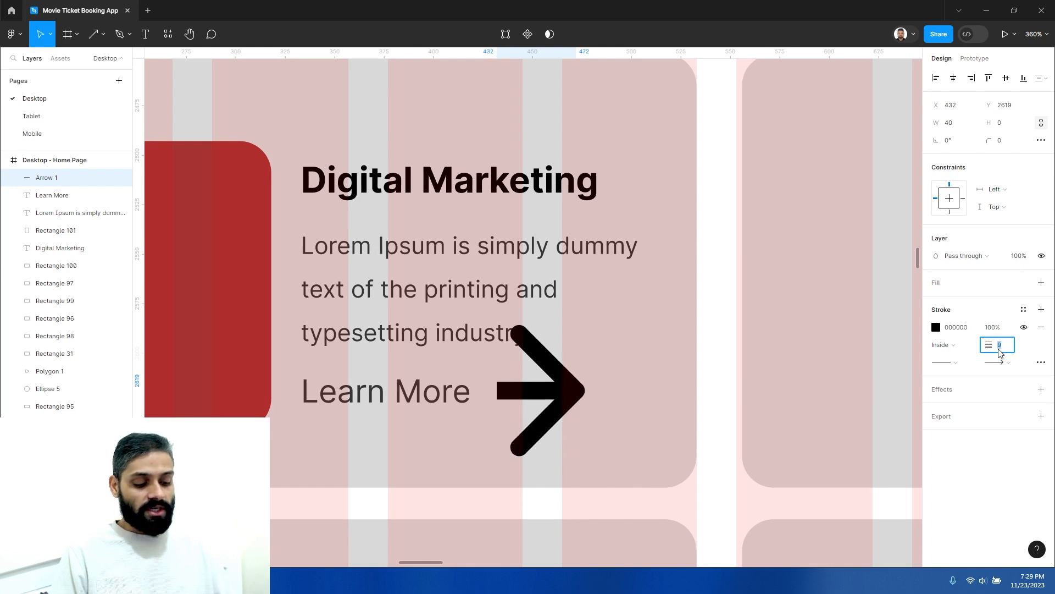
type("1")
key("Return")
Try the Outside stroke alignment on the arrow and switch it back to Inside
left_click(941, 344)
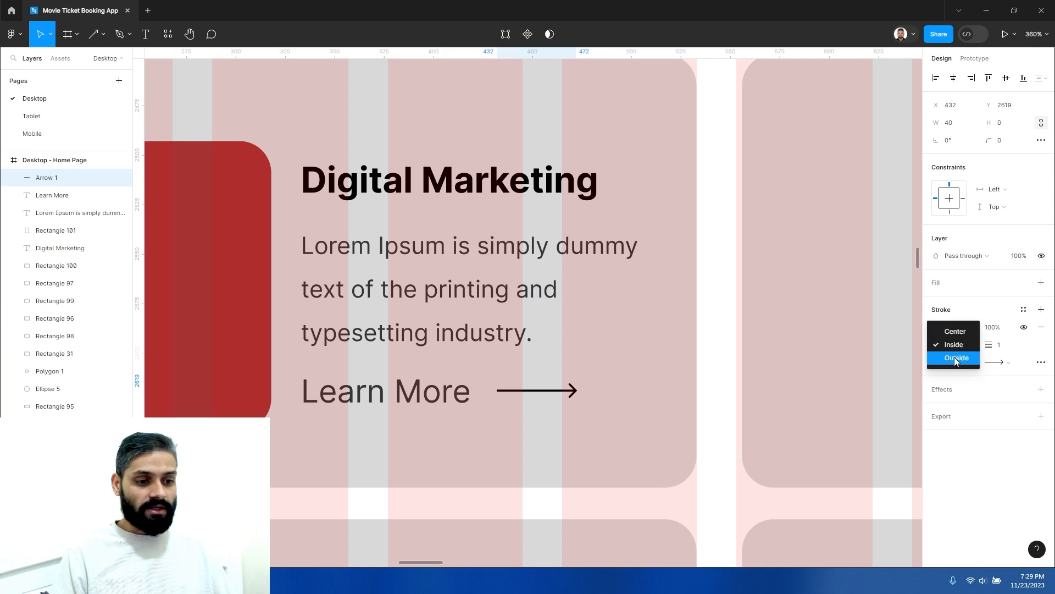
left_click(957, 358)
left_click(950, 351)
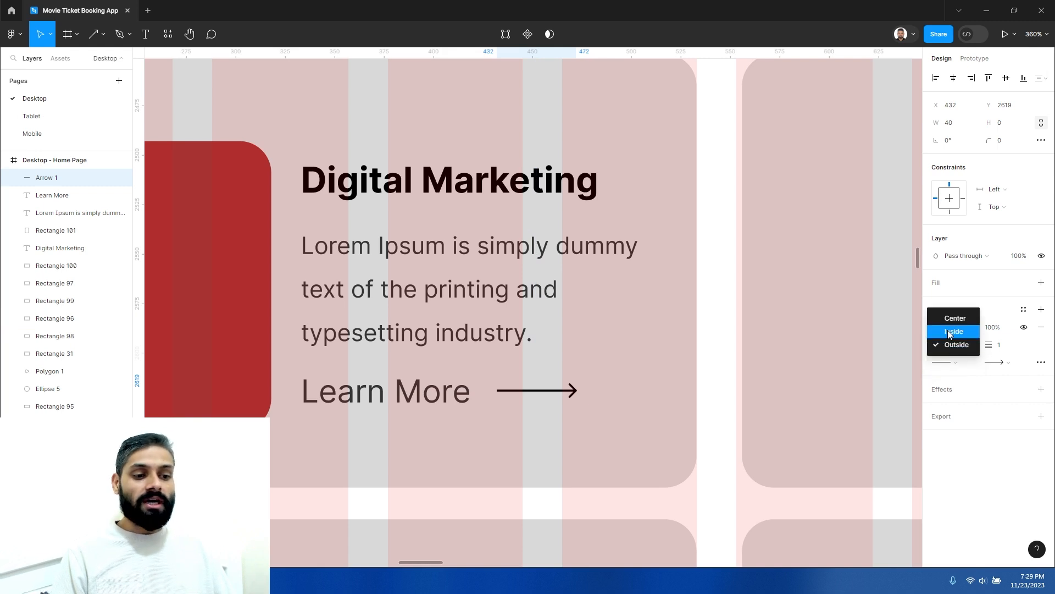
left_click(948, 330)
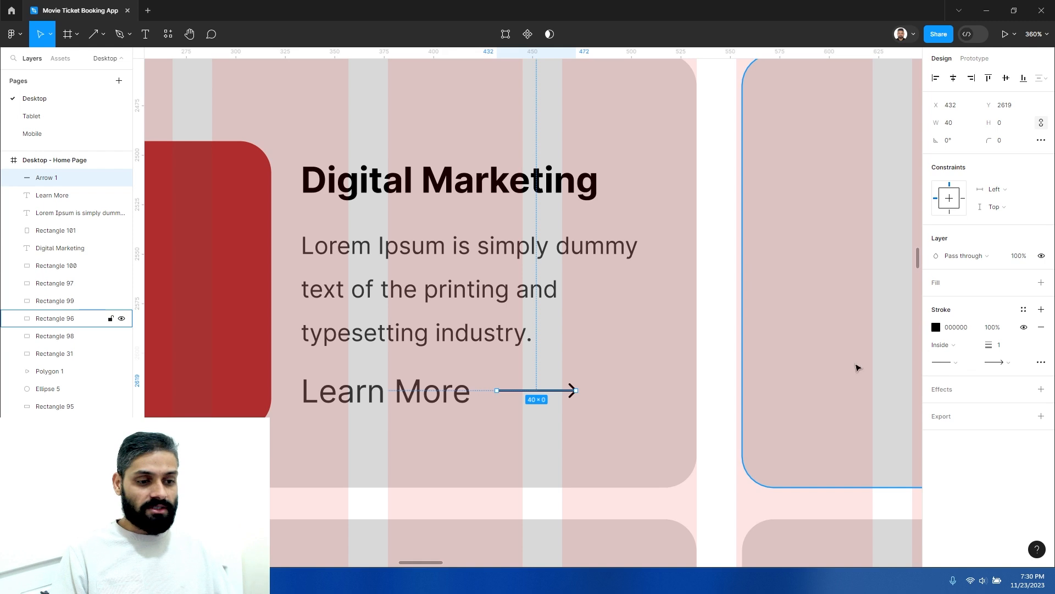
Compare the arrow's stroke alignments again and set the alignment to Center
left_click(944, 346)
left_click(956, 332)
left_click(952, 346)
left_click(954, 346)
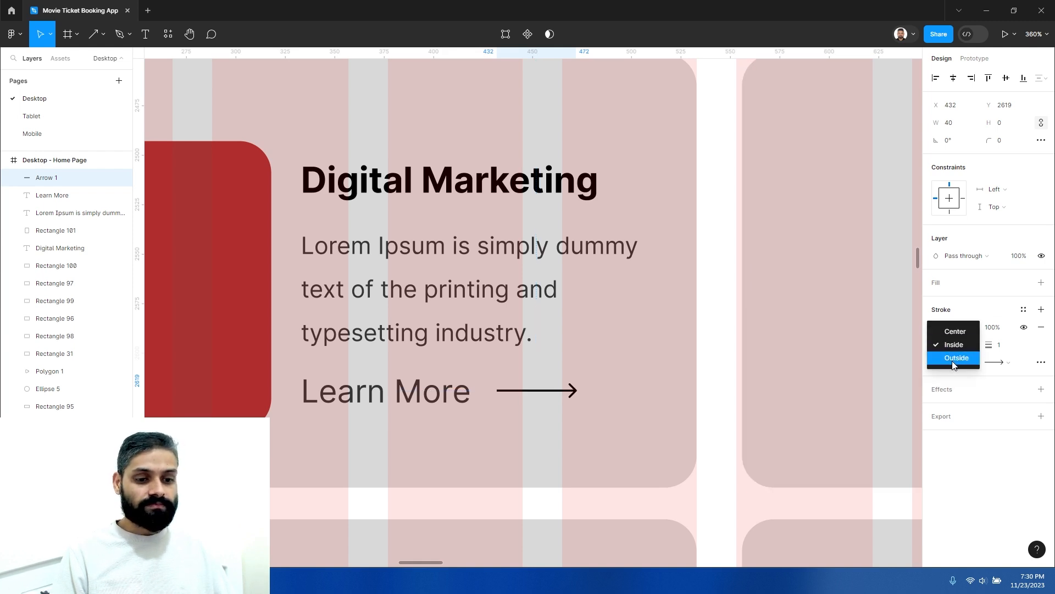
left_click(953, 358)
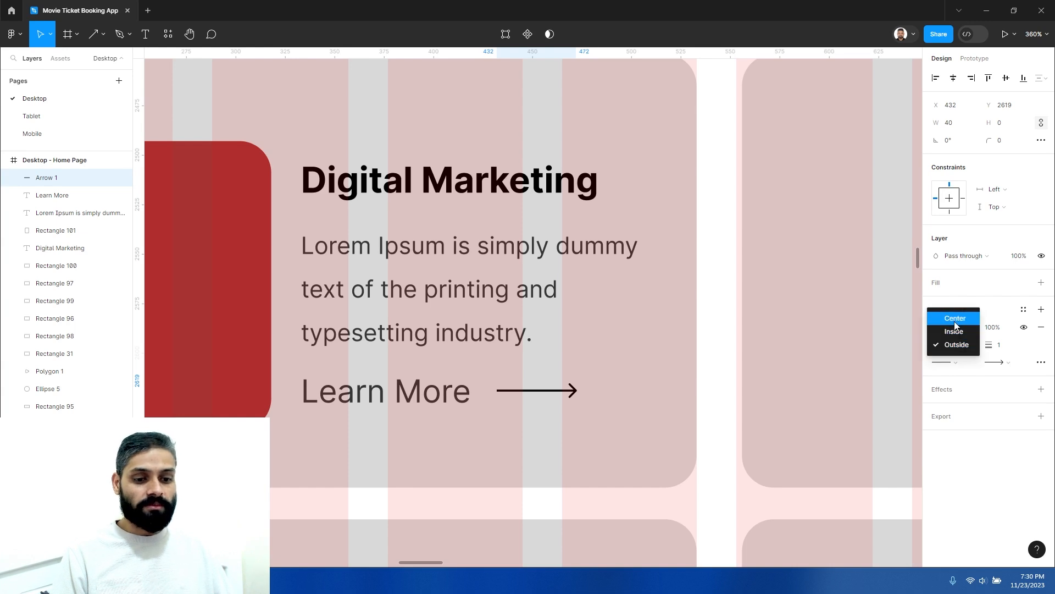
left_click(954, 321)
Try a custom 2, 4, 6, 8 dash pattern with round dash caps on the arrow's stroke and examine it closely
left_click(1040, 364)
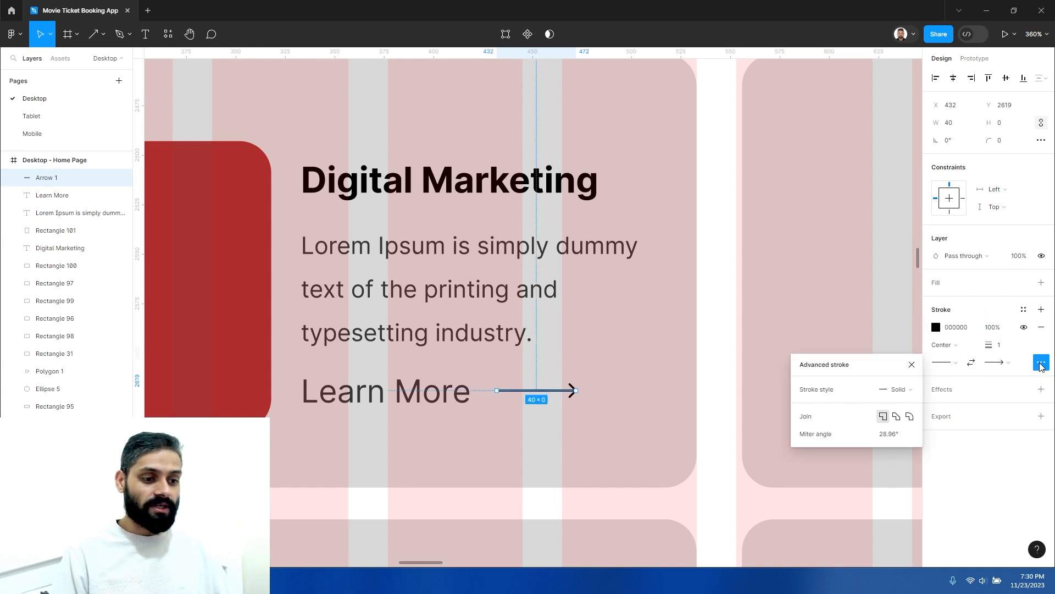
left_click(899, 389)
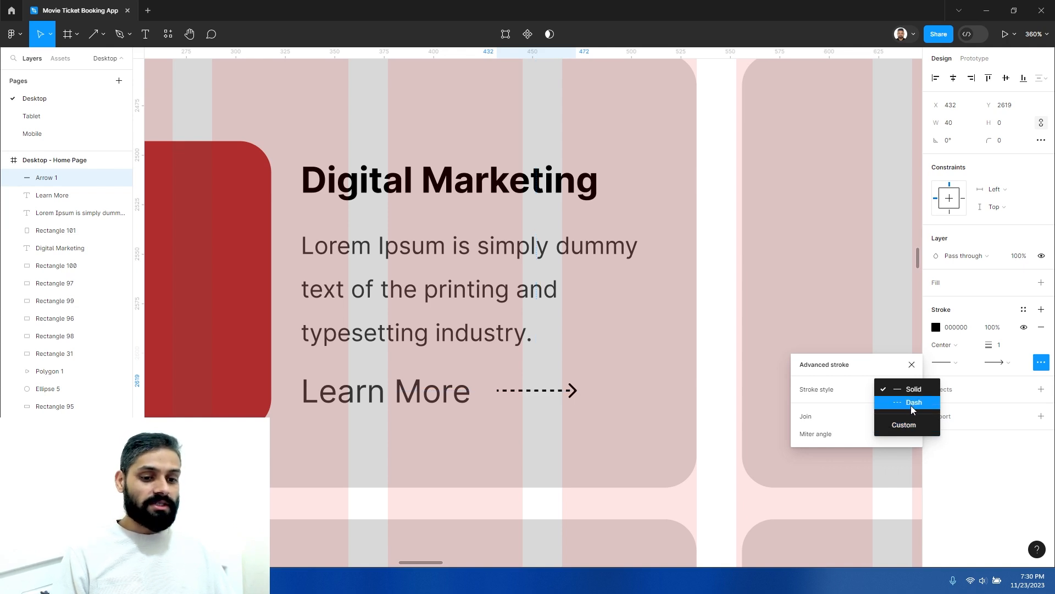
left_click(913, 426)
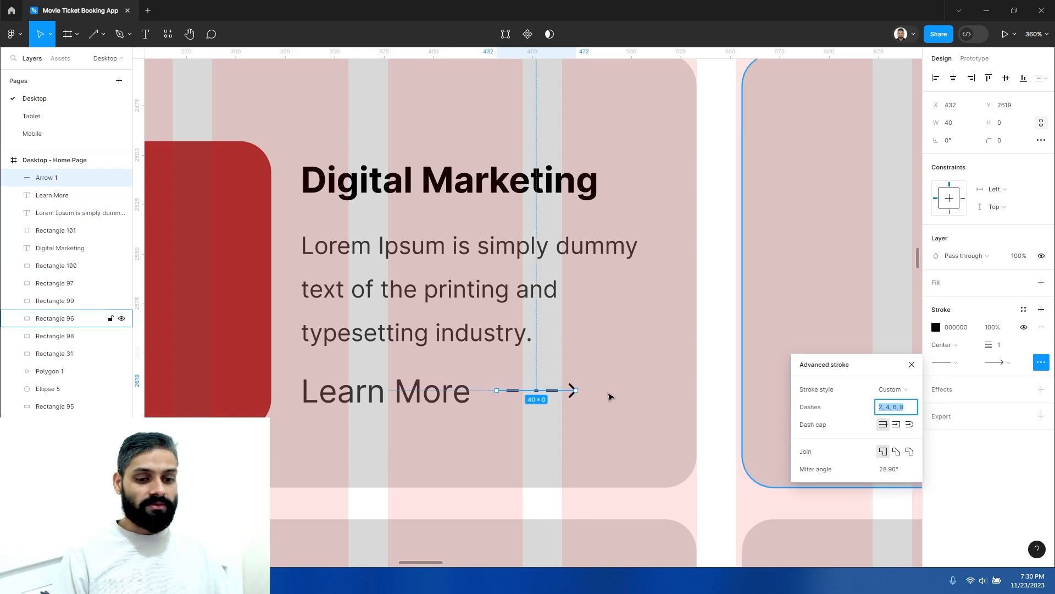
left_click(909, 425)
left_click(557, 389)
left_click(557, 389)
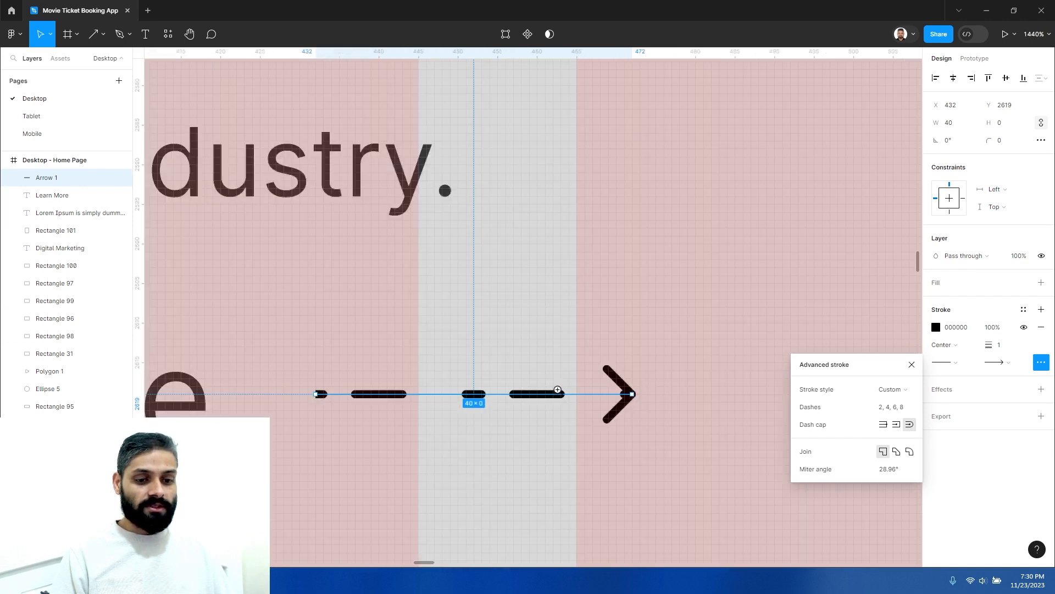
left_click(557, 389)
left_click(558, 389)
left_click(557, 389)
left_click_drag(506, 412, 650, 330)
left_click(568, 315, "alt")
left_click(568, 315, "alt")
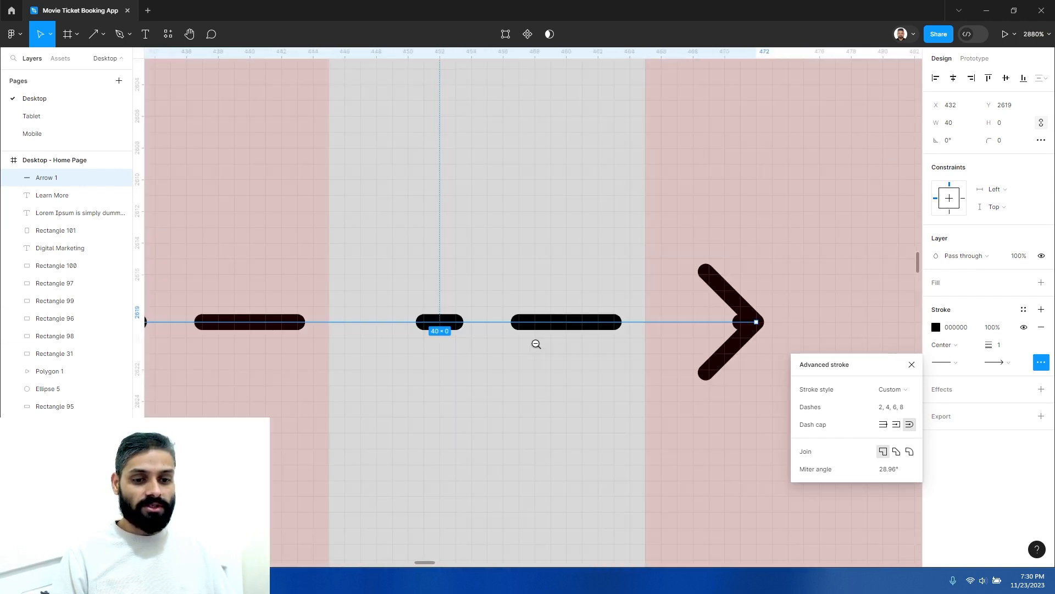
left_click(535, 343, "alt")
left_click(528, 339)
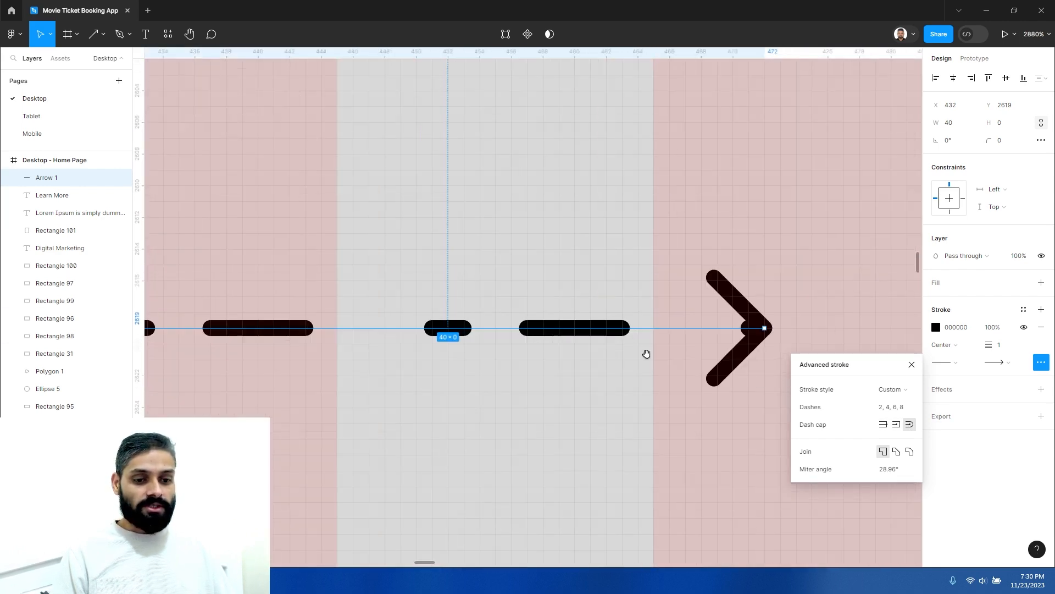
Compare the flat and round dash caps on the arrow's custom dashes and leave the cap at Round
left_click(884, 425)
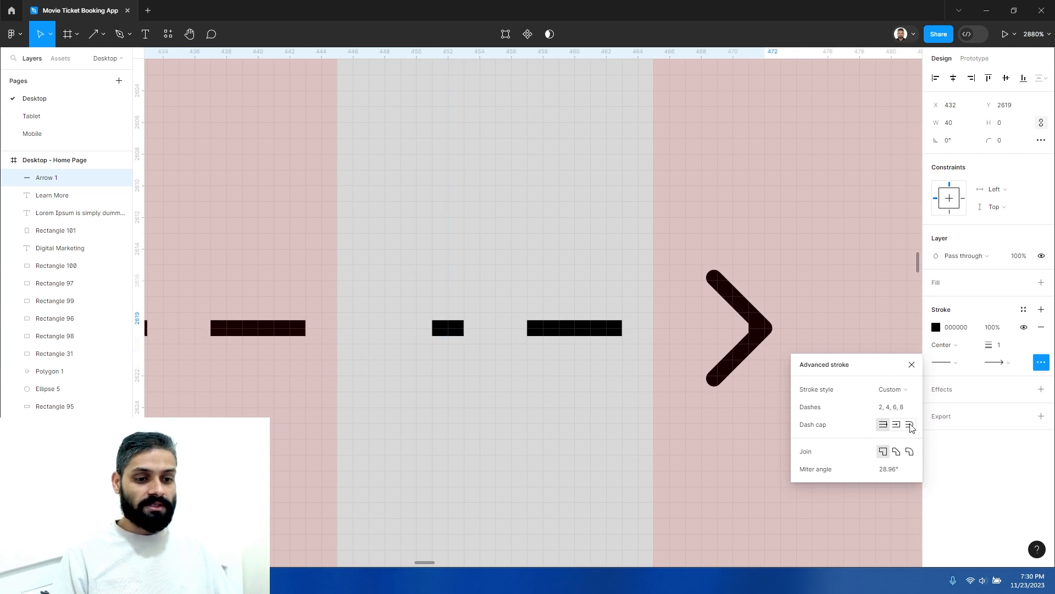
left_click(910, 425)
left_click(882, 424)
left_click(910, 425)
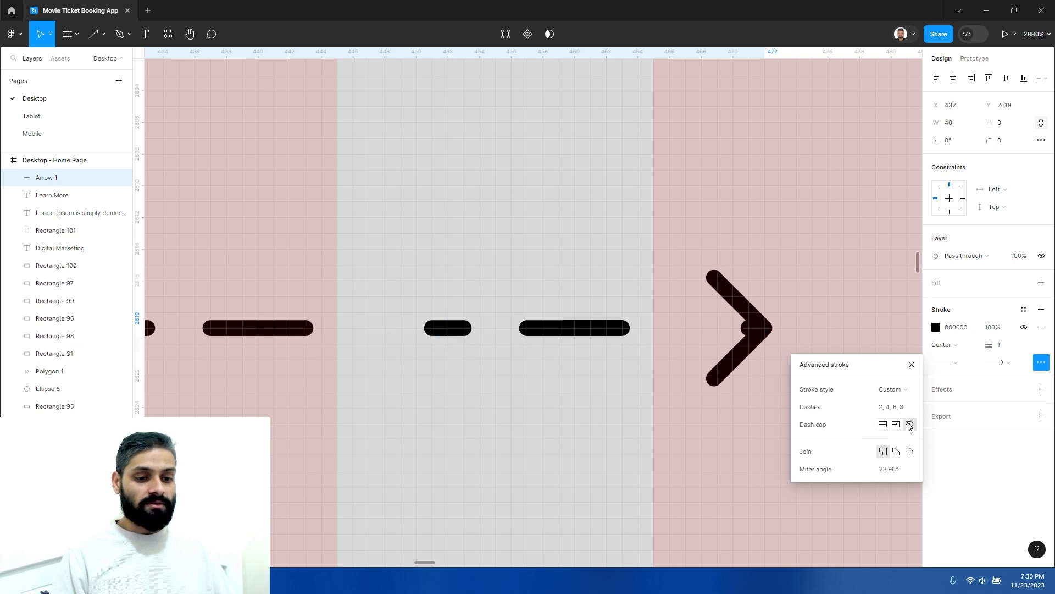
left_click(889, 426)
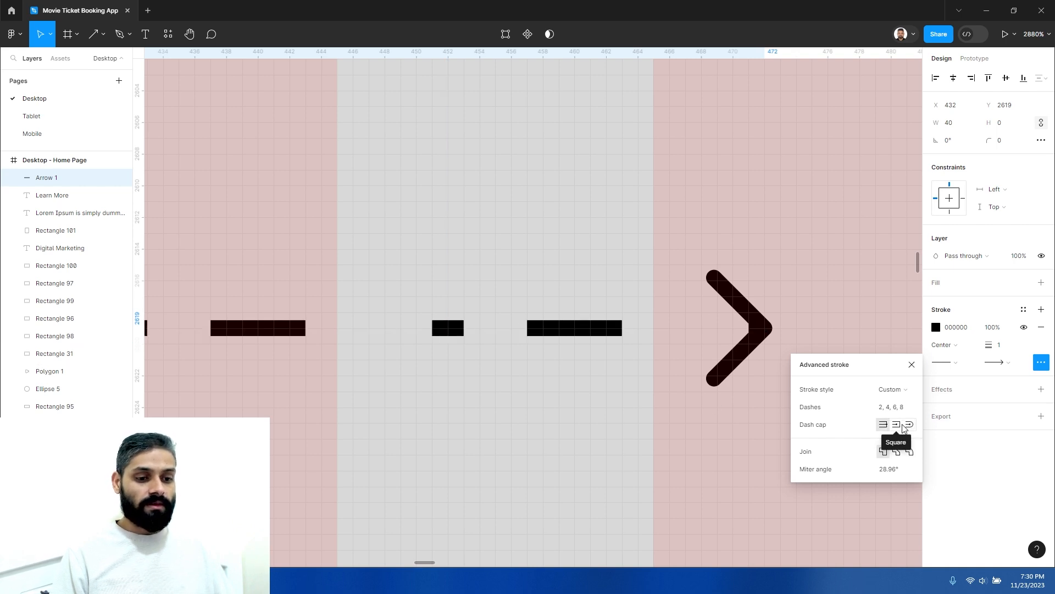
left_click(910, 425)
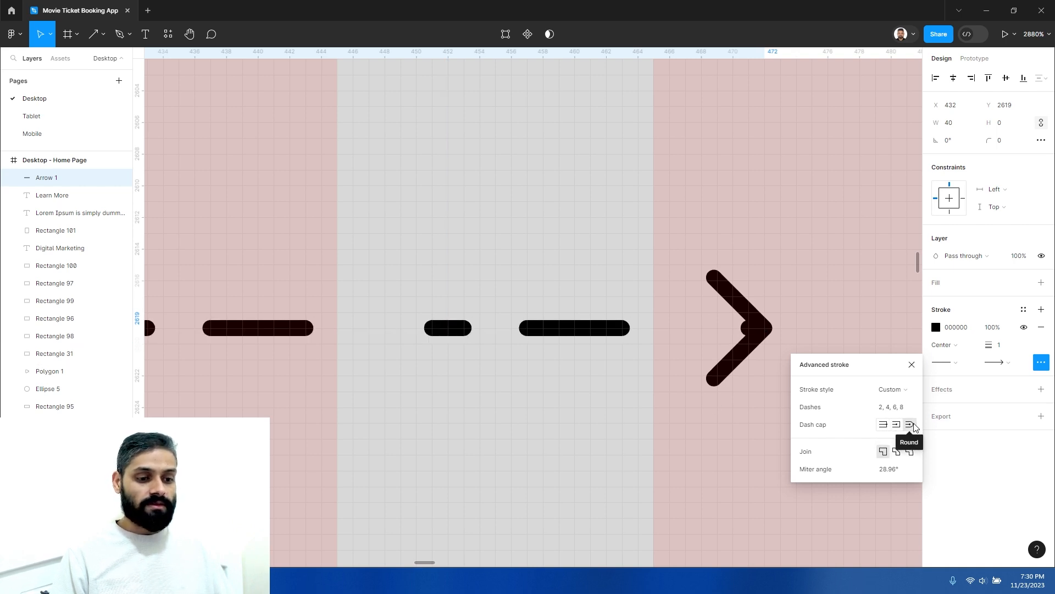
Try the other join styles on the arrow, restore the original join, and return the stroke style to Solid
left_click(897, 451)
left_click(909, 452)
left_click(884, 452)
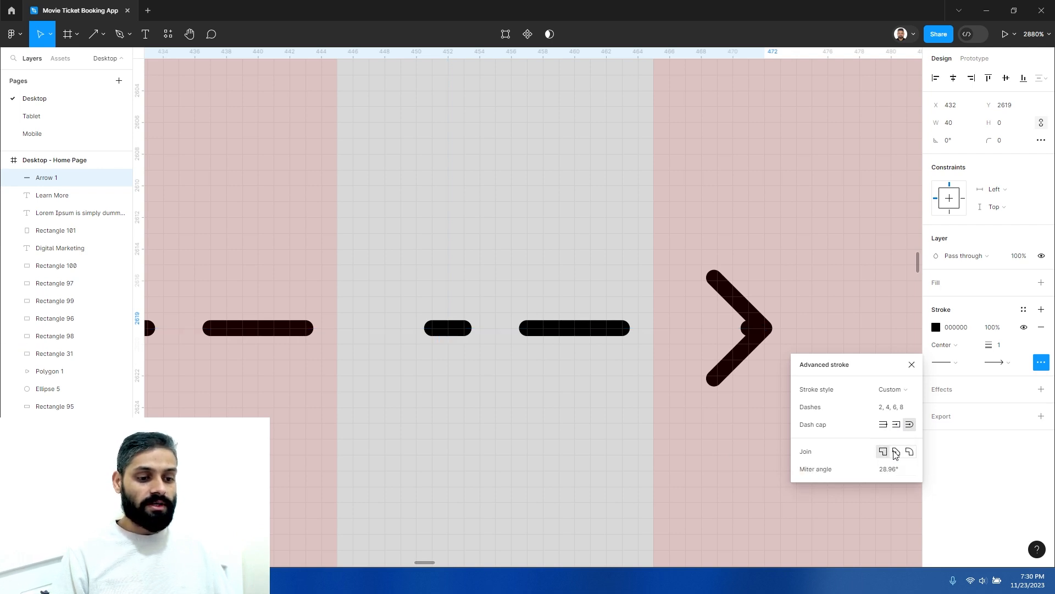
left_click(904, 386)
left_click(902, 351)
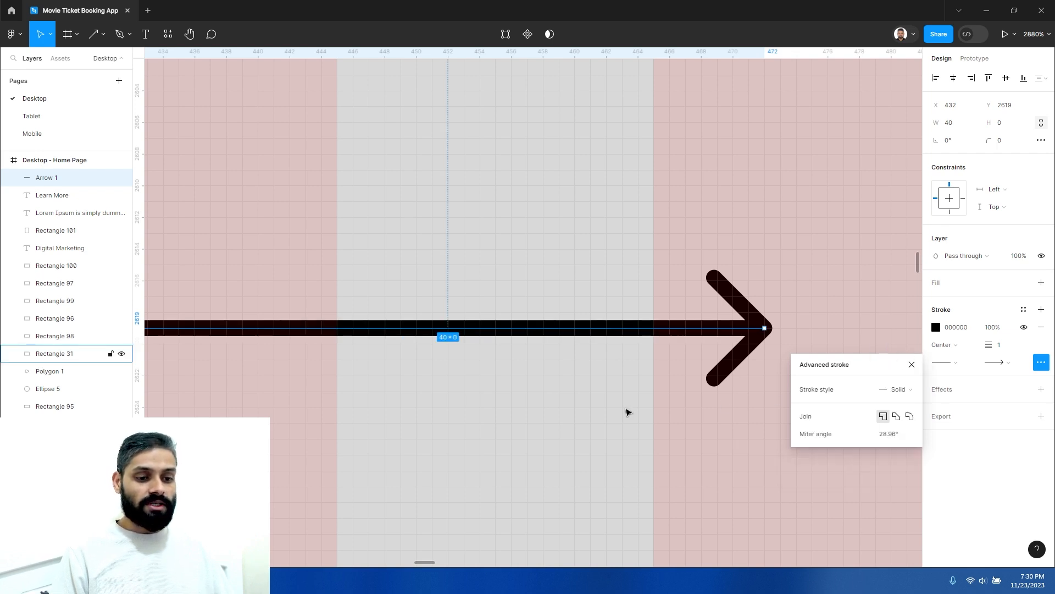
Hide the 12-column layout grid on the Desktop - Home Page frame containing the service cards
left_click(626, 412)
scroll(626, 408, "down", 3)
left_click_drag(520, 426, 464, 419)
left_click(527, 416, "alt")
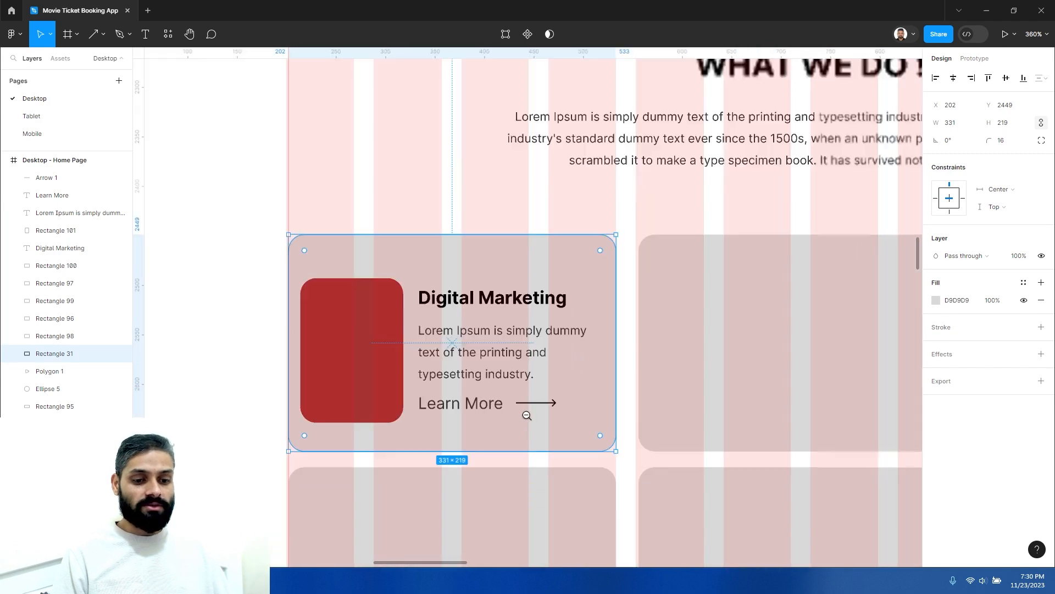
scroll(528, 351, "down", 2)
left_click(528, 345, "alt")
left_click(525, 342, "alt")
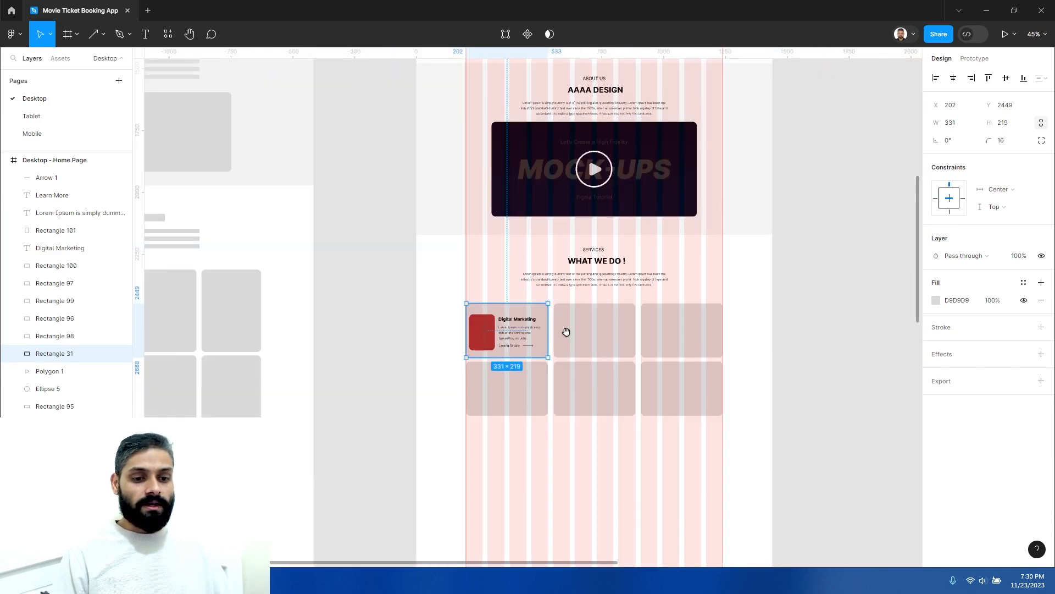
scroll(566, 332, "up", 1)
left_click_drag(579, 337, 551, 344)
left_click(771, 206)
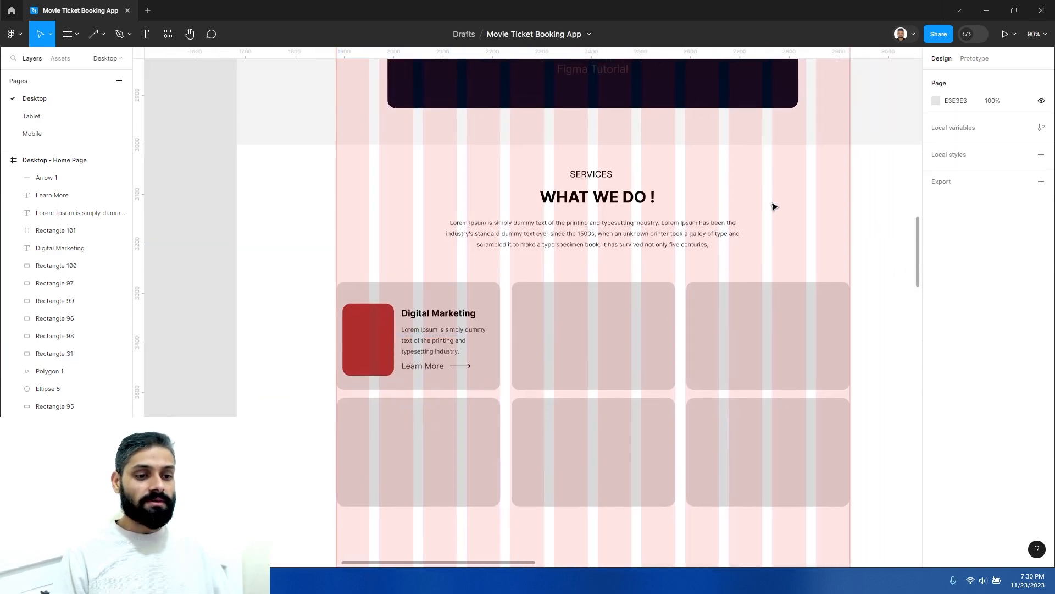
scroll(64, 275, "up", 2)
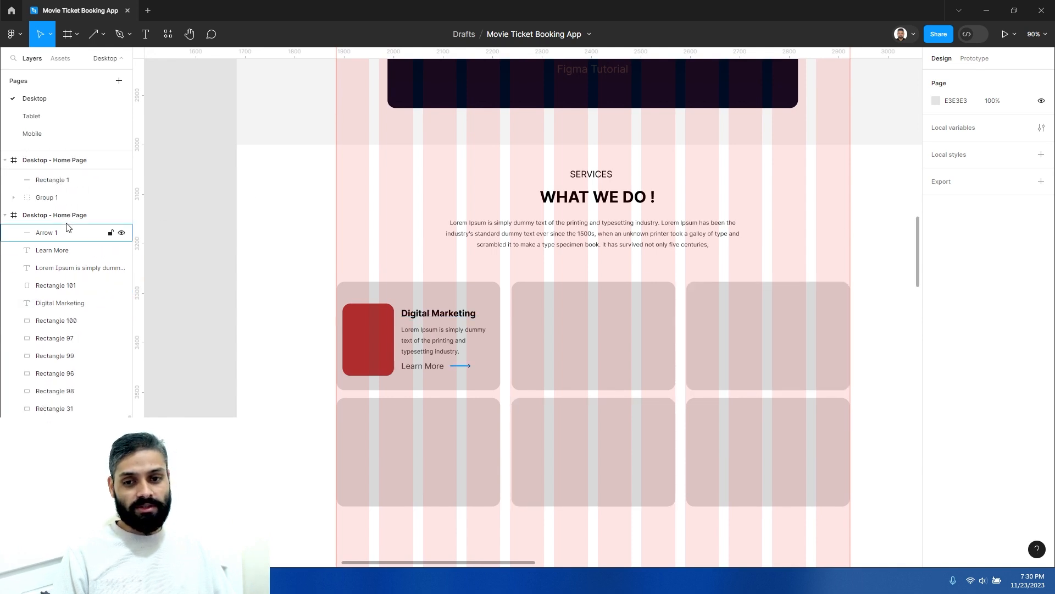
left_click(57, 218)
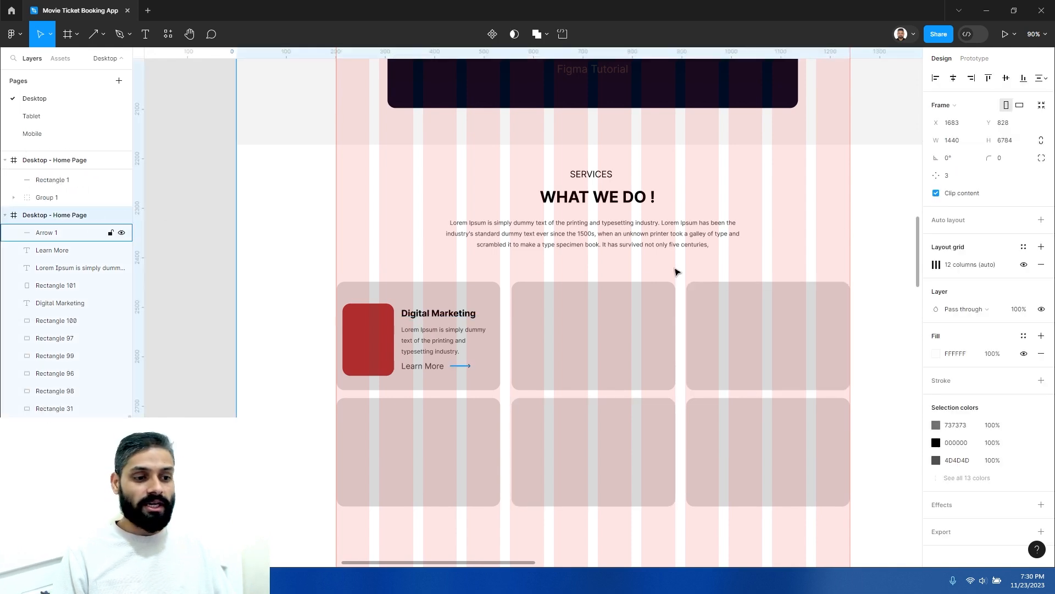
left_click(1023, 266)
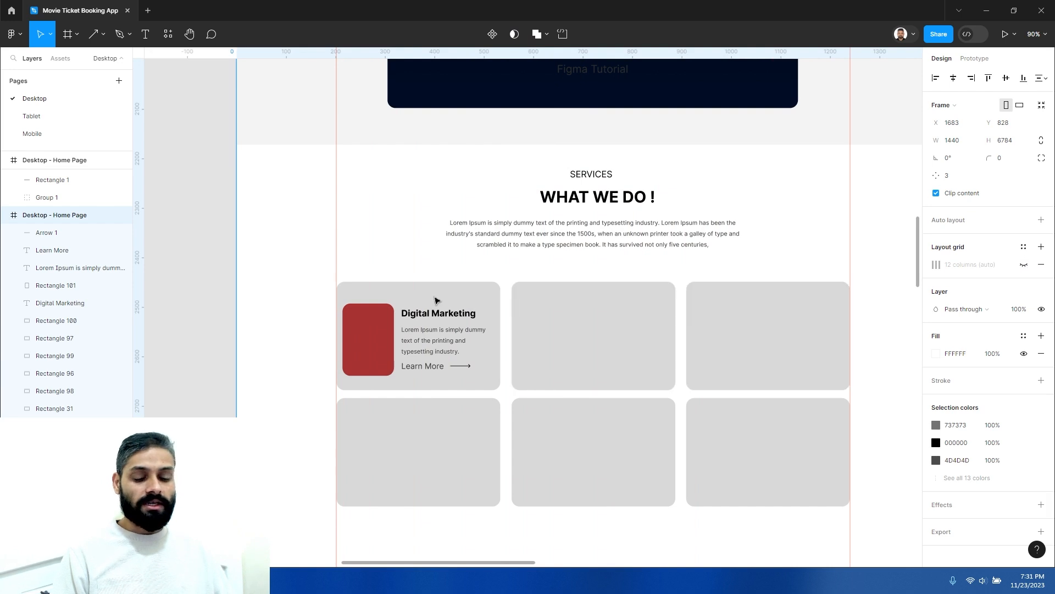
left_click(431, 249)
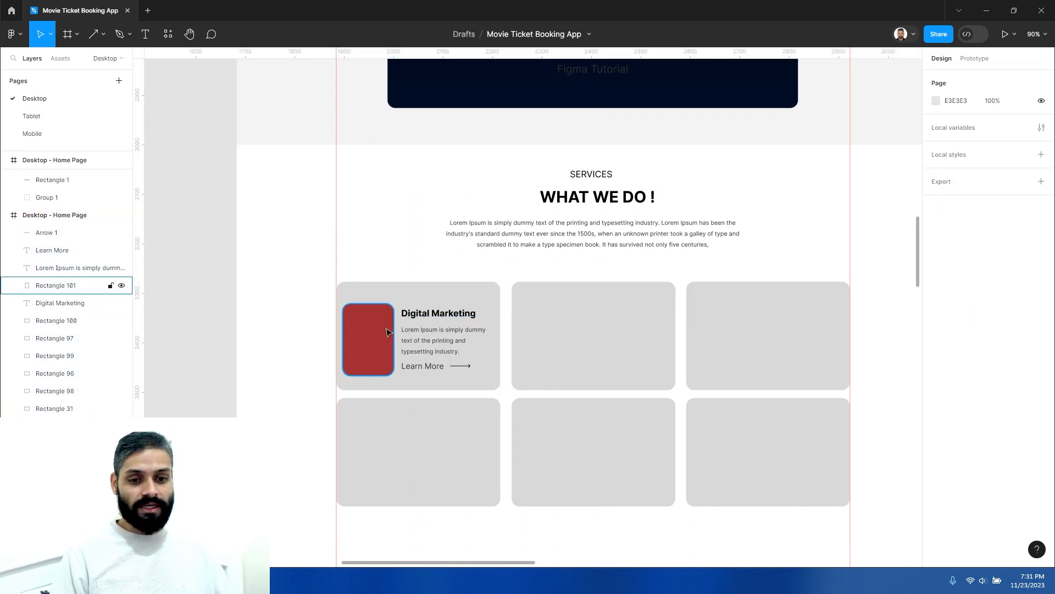
left_click(379, 335)
left_click(458, 299)
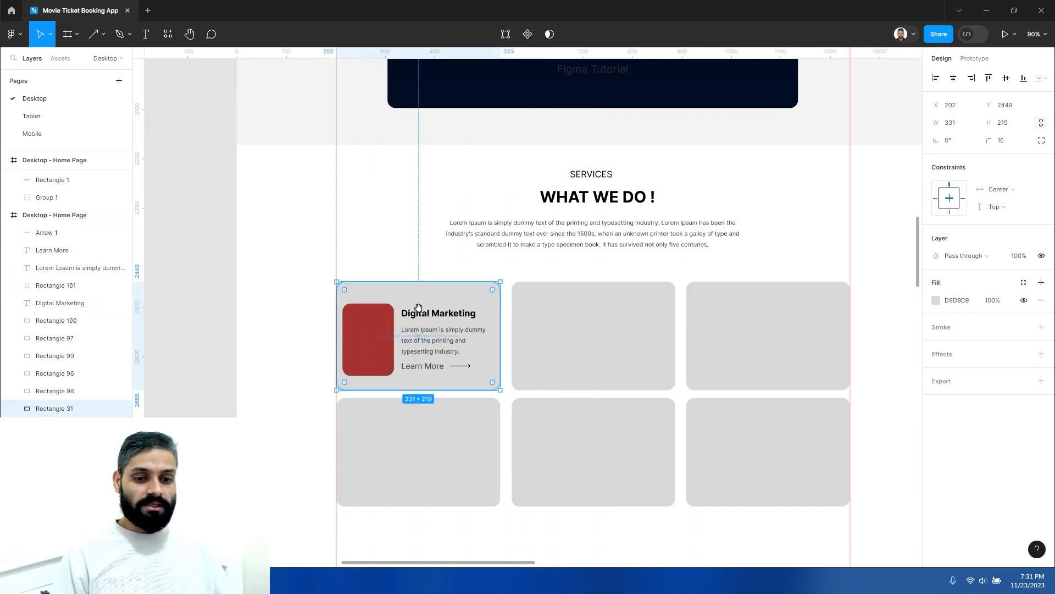
left_click_drag(418, 307, 403, 282)
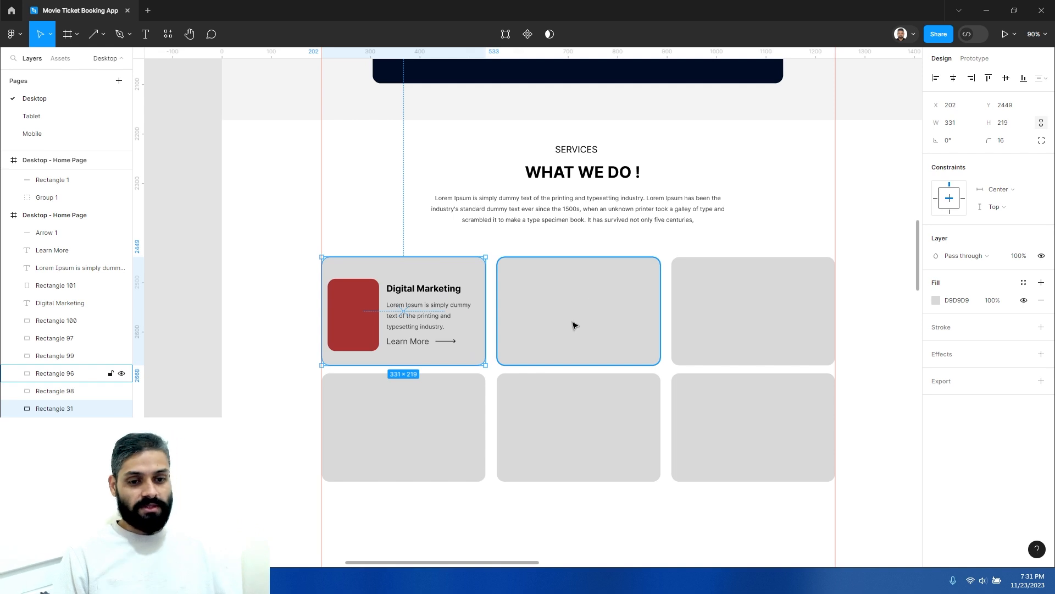
left_click(413, 292)
left_click(400, 253)
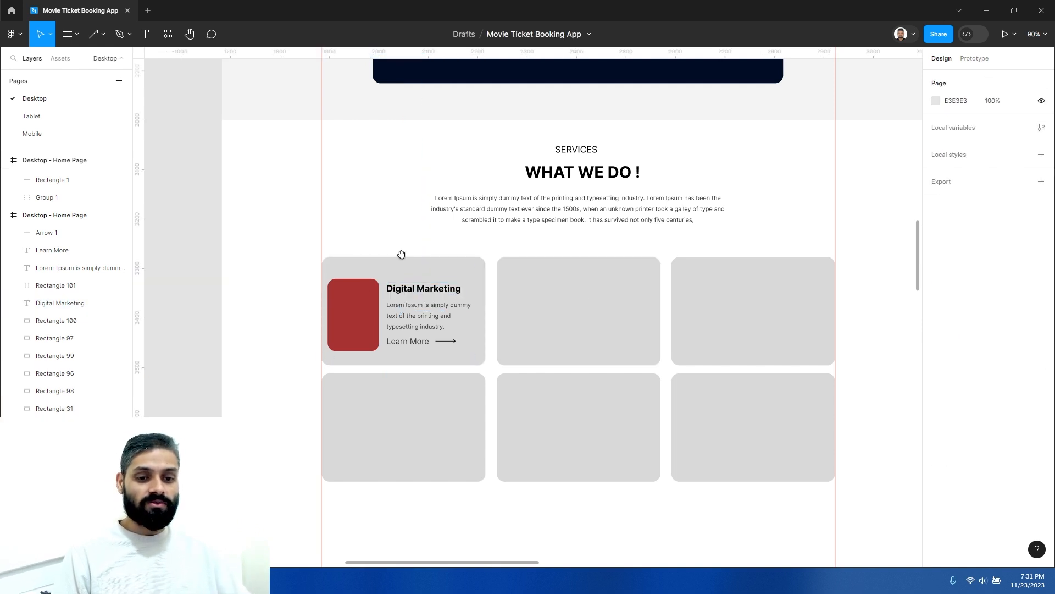
scroll(393, 270, "right", 2)
Group the first card's heading, paragraph, Learn More text, arrow and red image block
left_click(387, 286)
left_click(386, 314, "shift")
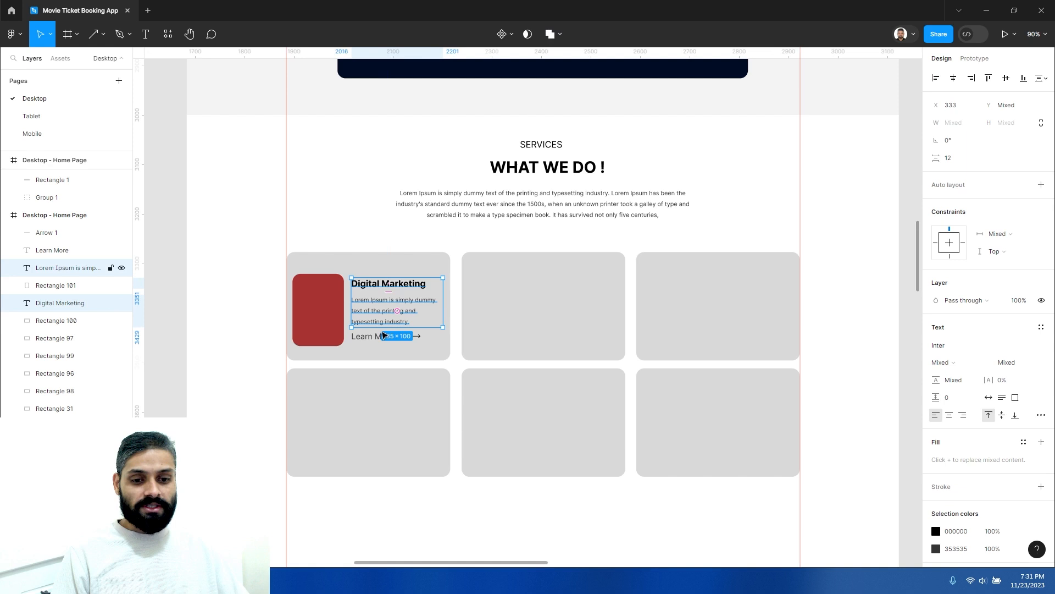
left_click(374, 338, "shift")
scroll(375, 338, "up", 5)
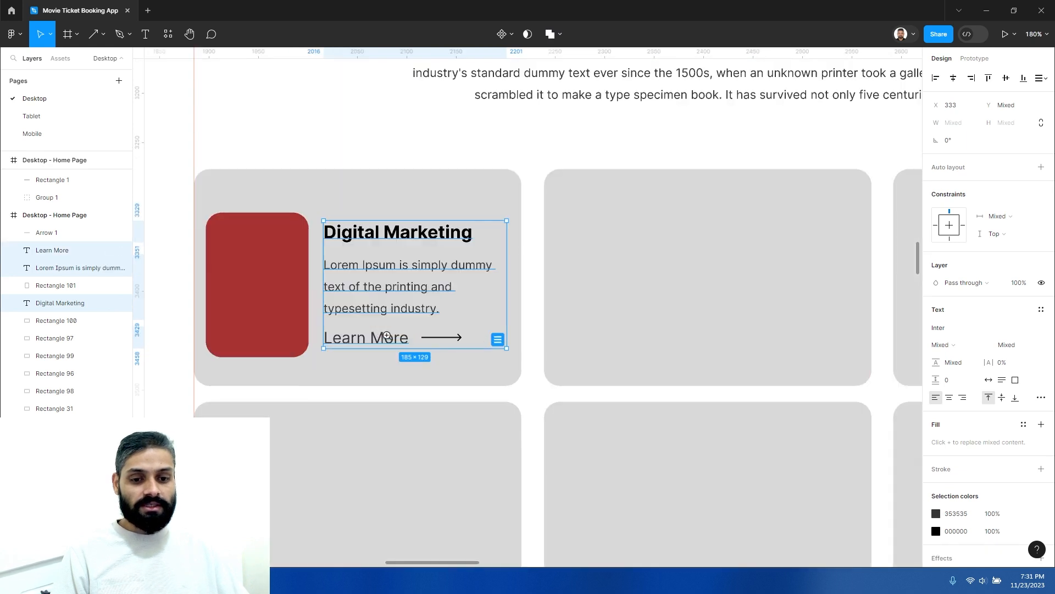
left_click(457, 337, "shift")
left_click(292, 286, "shift")
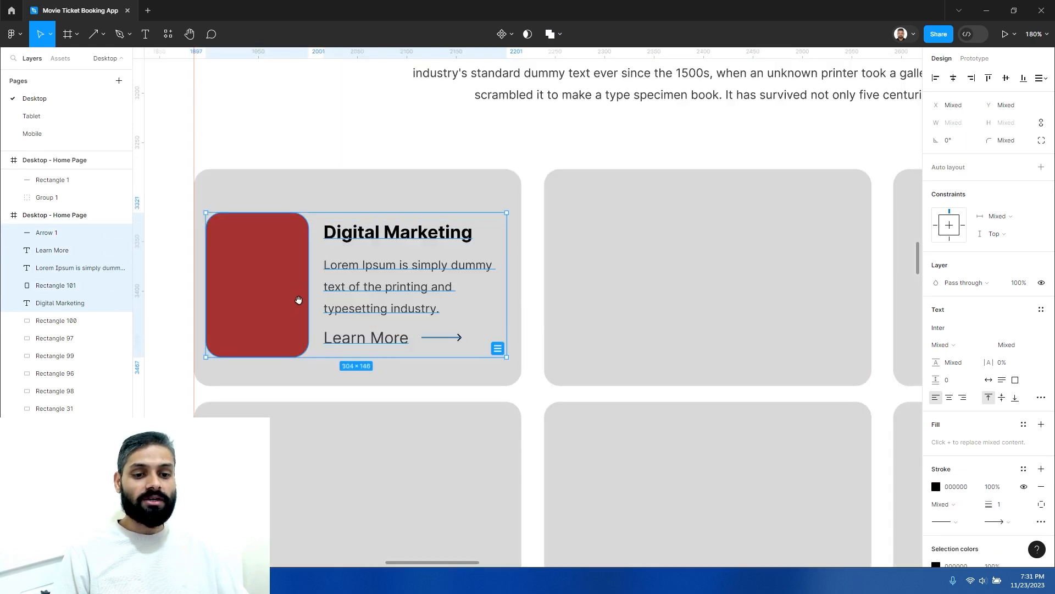
scroll(297, 299, "down", 5)
right_click(287, 275)
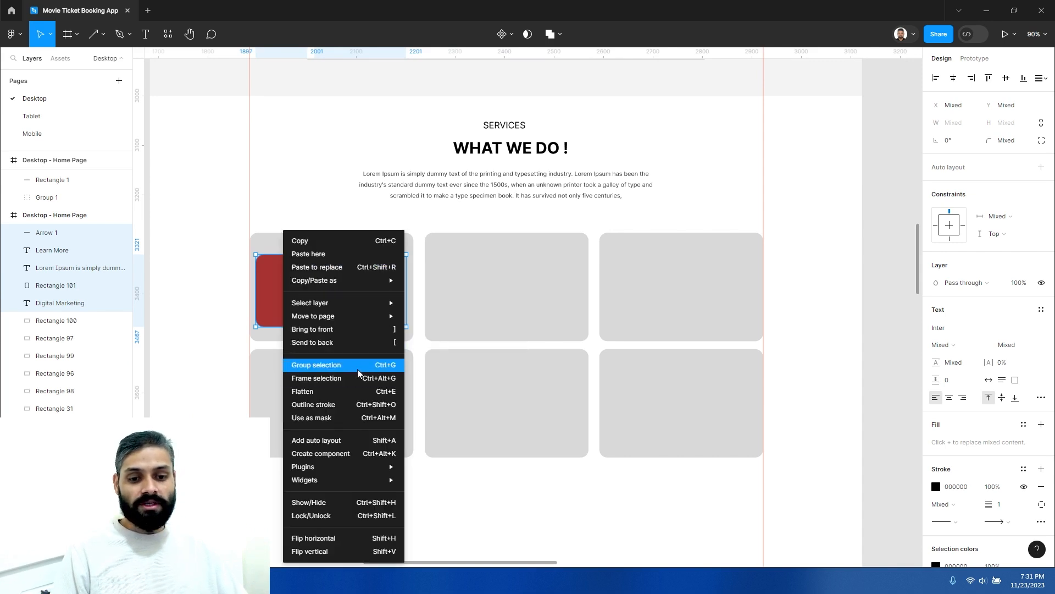
left_click(389, 368)
Copy the grouped card content into the second and third cards, and duplicate that row of groups into the three lower cards
left_click_drag(360, 303, 466, 302)
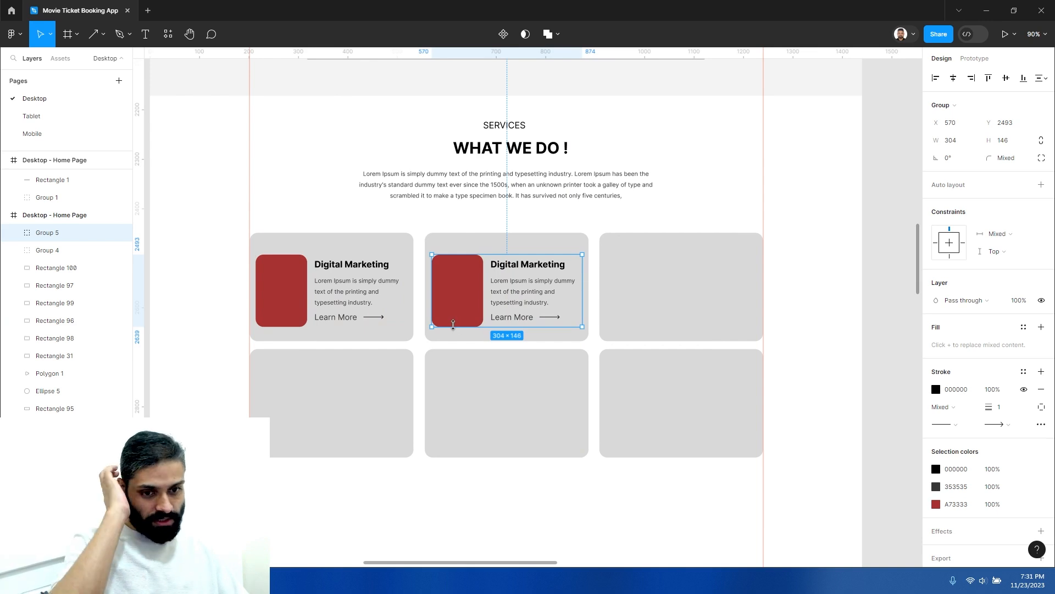
key("ctrl+d")
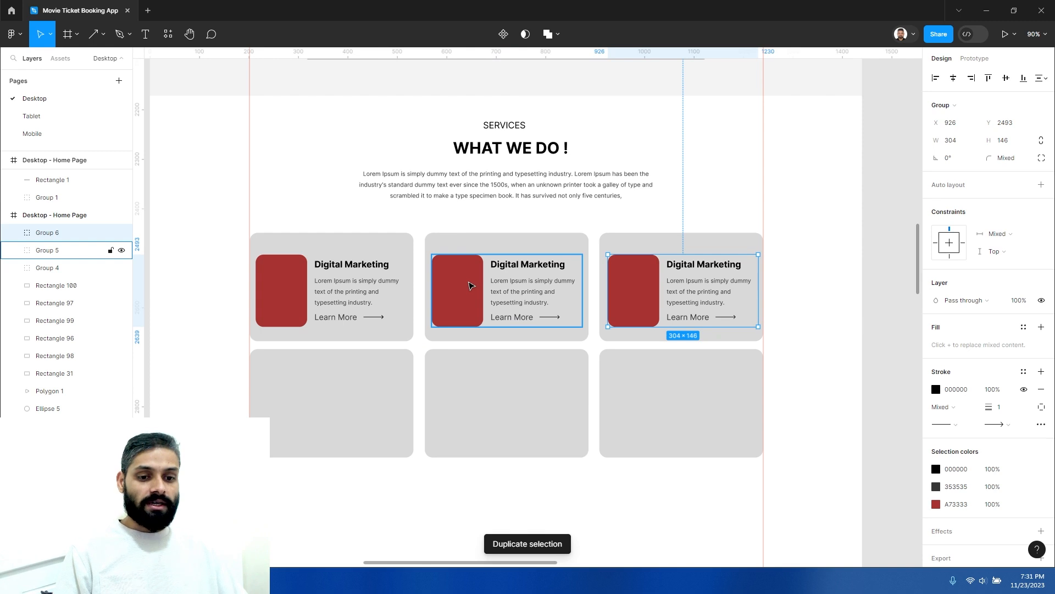
left_click(470, 285, "shift")
left_click(281, 284, "shift")
left_click_drag(295, 283, 300, 396)
left_click(447, 478)
Delete the grey background rectangles behind every service card except the middle one in the lower row
left_click(386, 351)
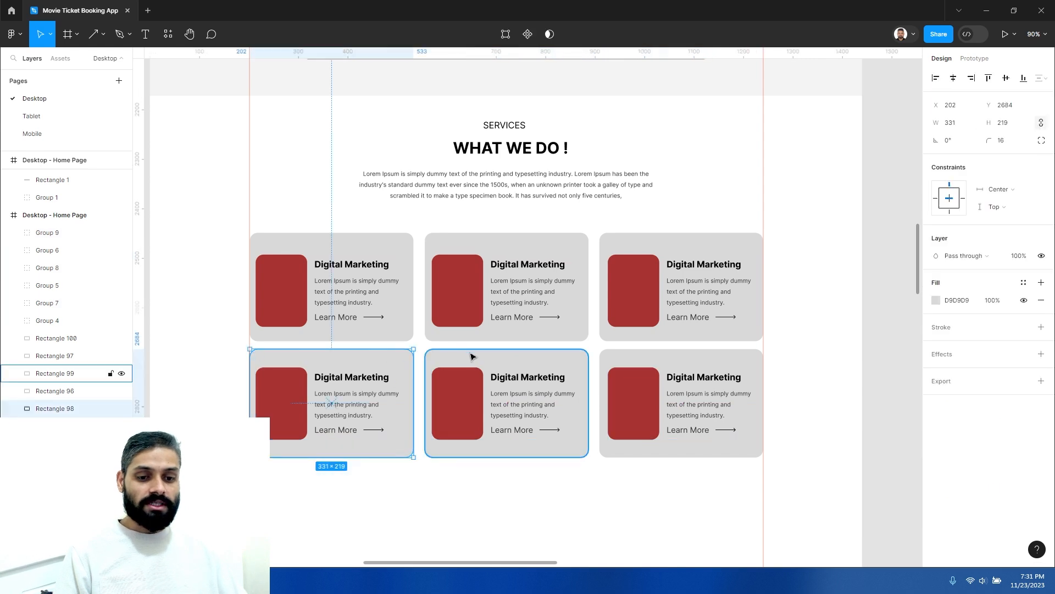
left_click(611, 359, "shift")
left_click(613, 246, "shift")
left_click(404, 244, "shift")
key("Delete")
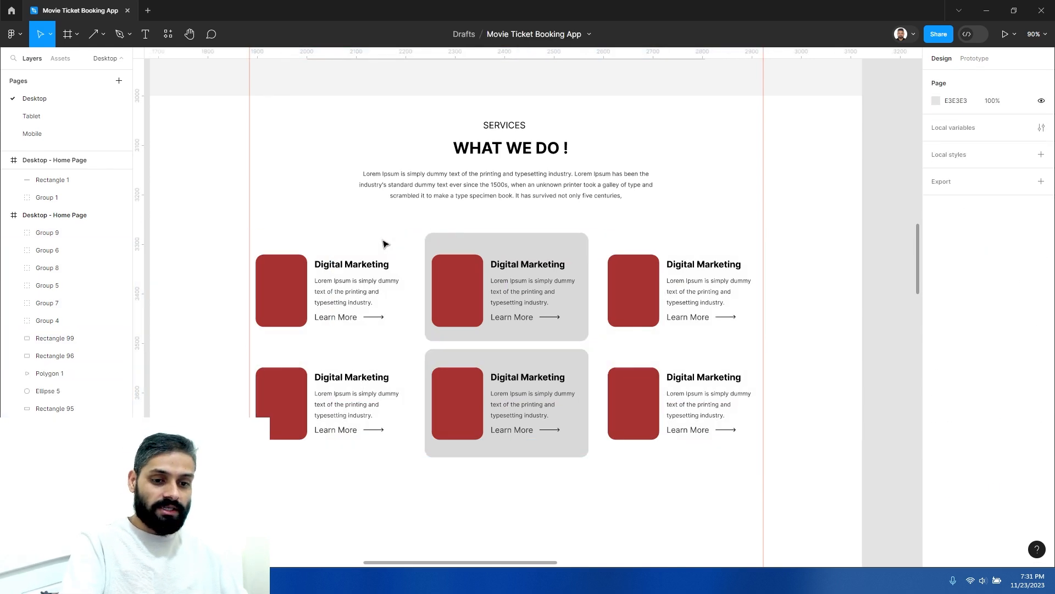
left_click(577, 243)
key("Delete")
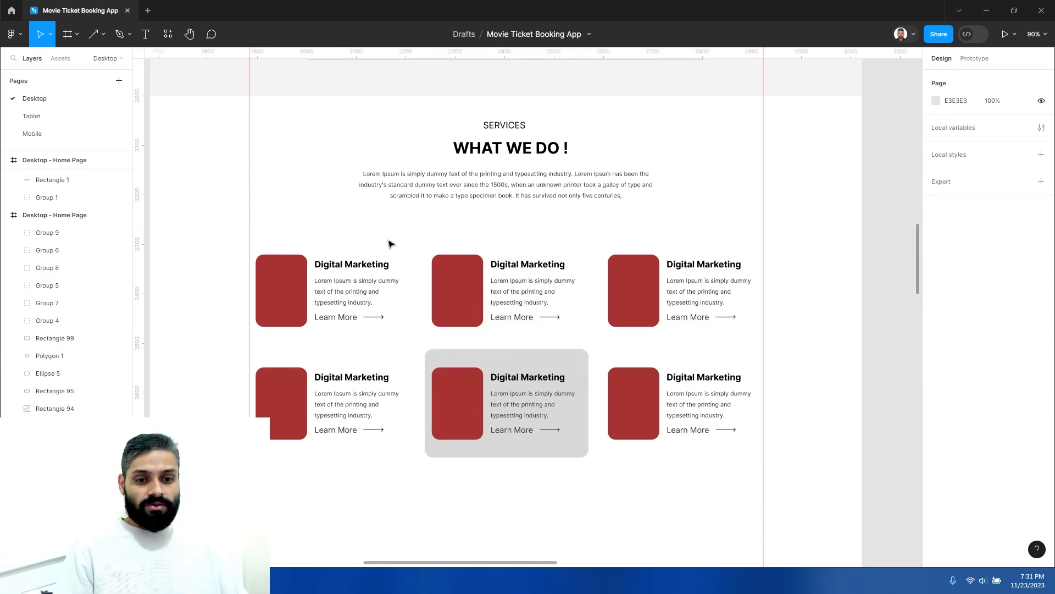
scroll(426, 238, "up", 2)
scroll(428, 239, "down", 5)
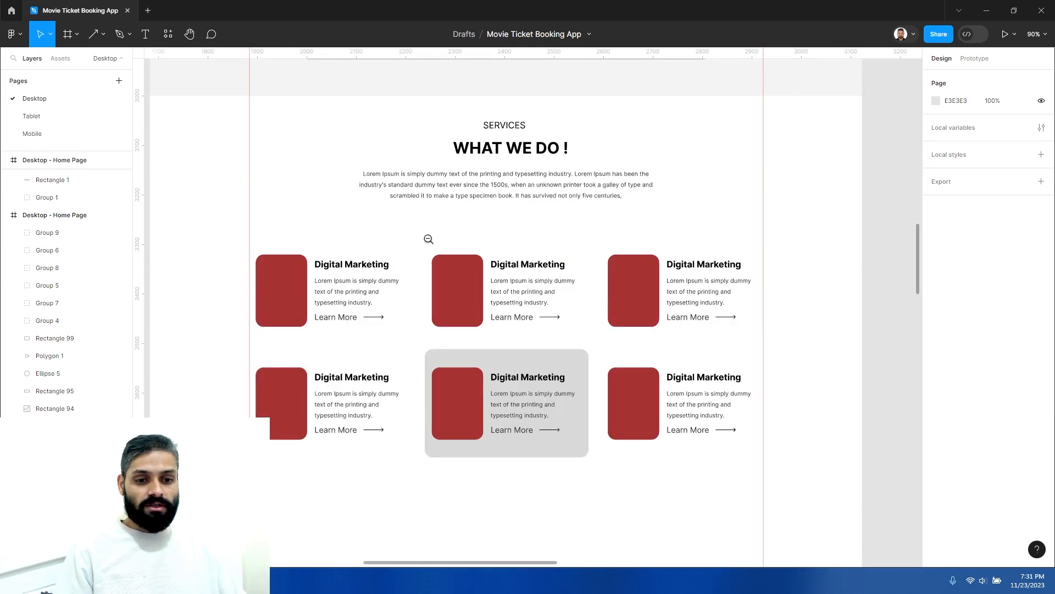
scroll(428, 239, "up", 5)
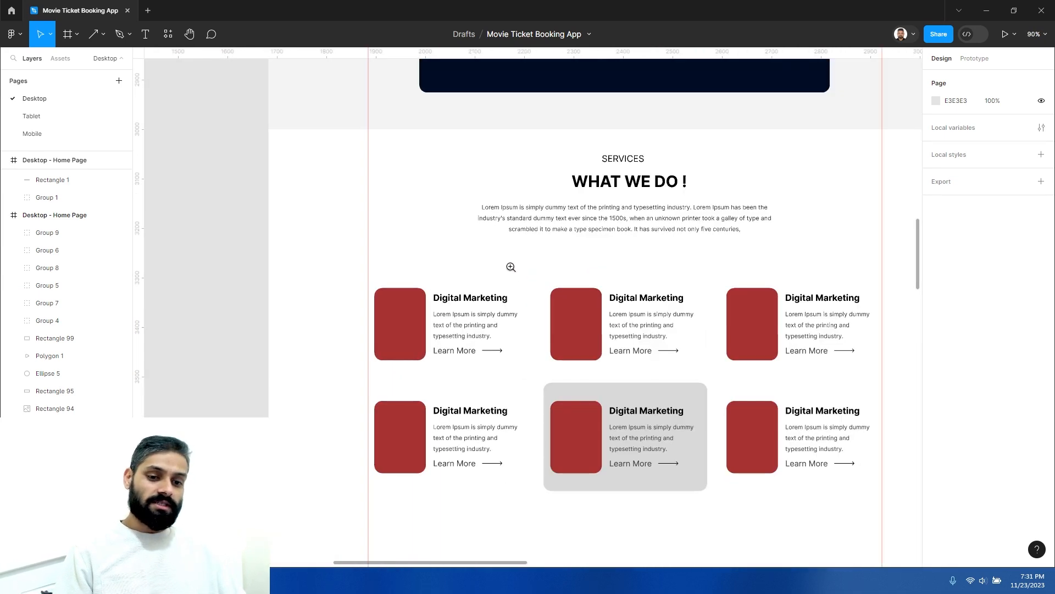
scroll(468, 249, "down", 1)
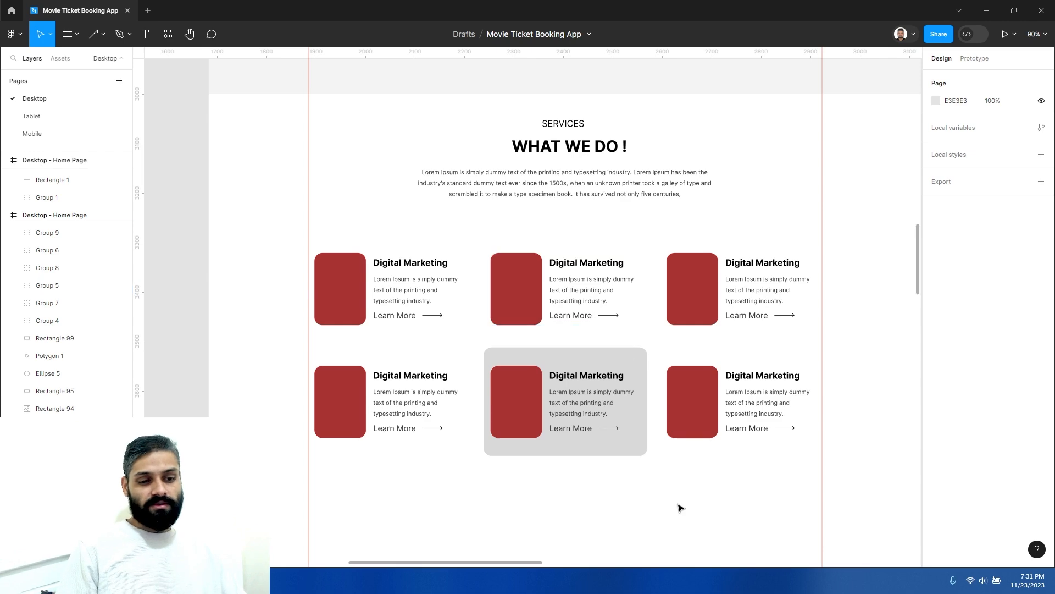
scroll(585, 348, "up", 5, "ctrl")
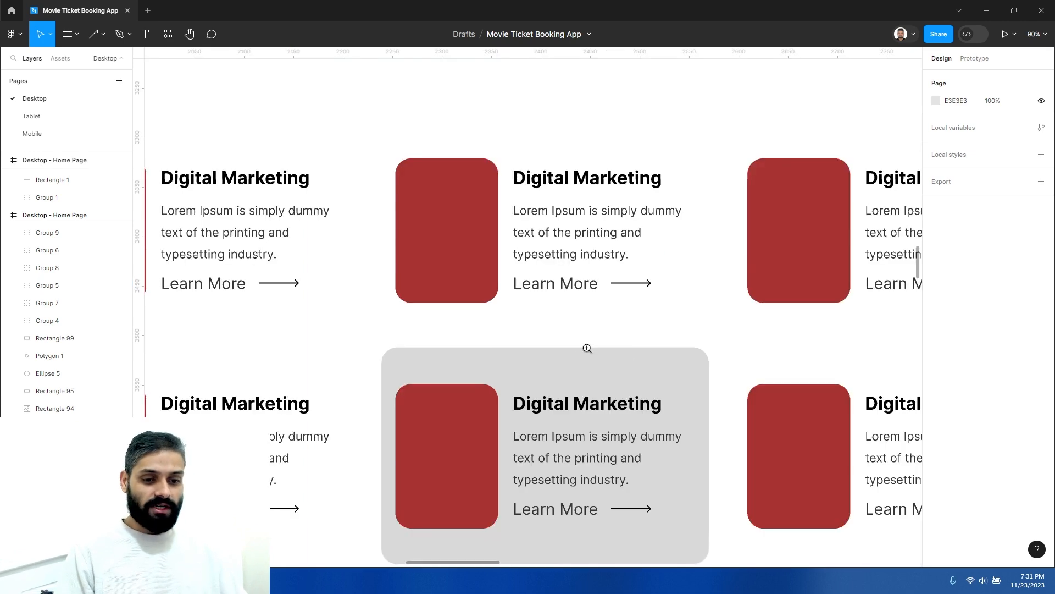
Lighten the fill of the grey background rectangle behind the middle lower service card to F3F3F3
scroll(604, 283, "down", 3)
left_click(608, 279)
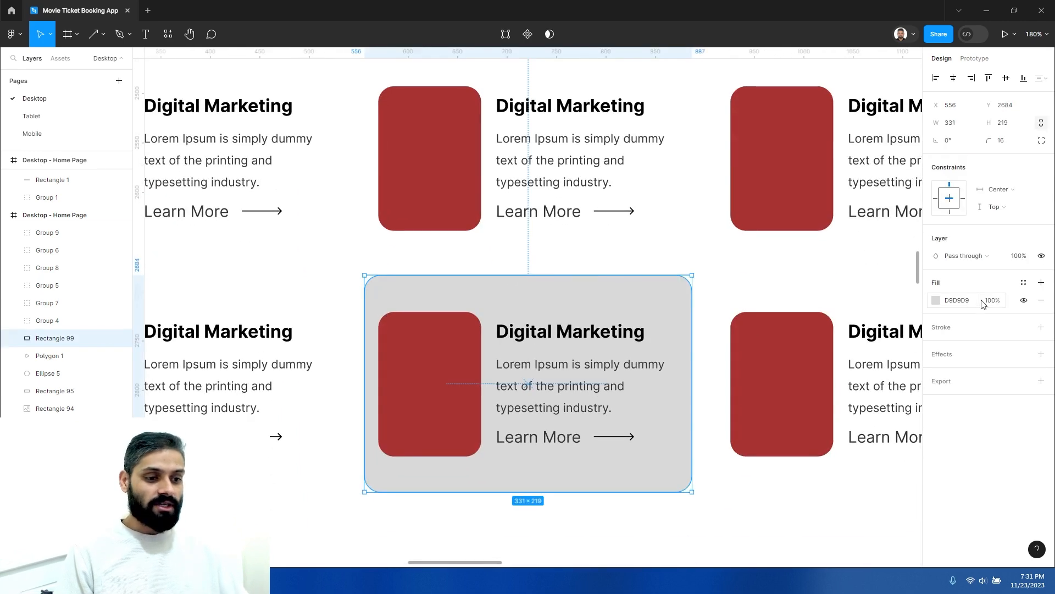
left_click(935, 301)
left_click_drag(803, 301, 787, 291)
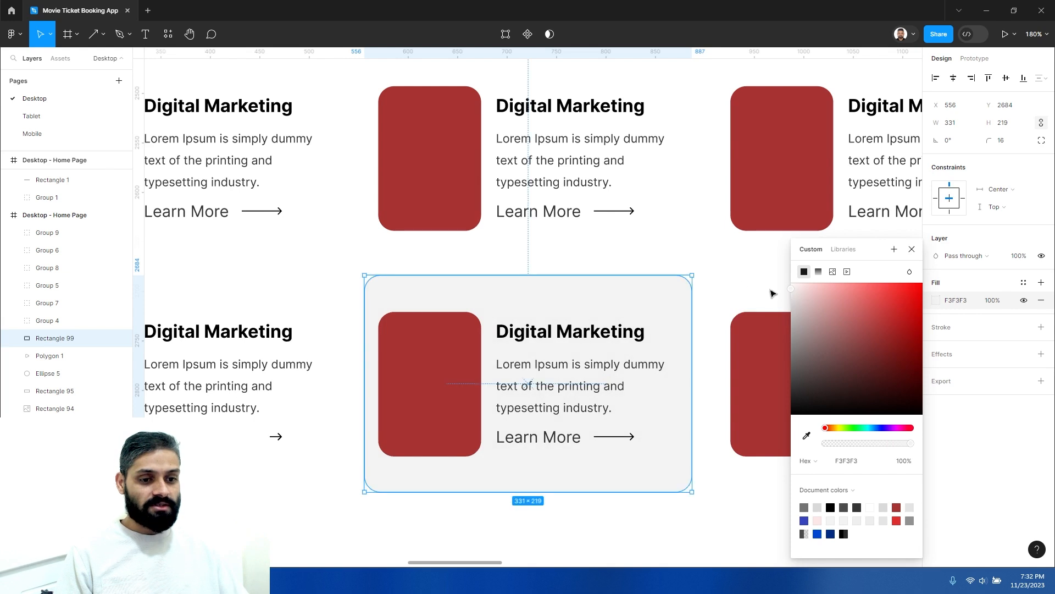
left_click(702, 273)
Recolour the red image blocks in all six service card groups to light grey D2D2D2
scroll(675, 256, "down", 5)
left_click(720, 337)
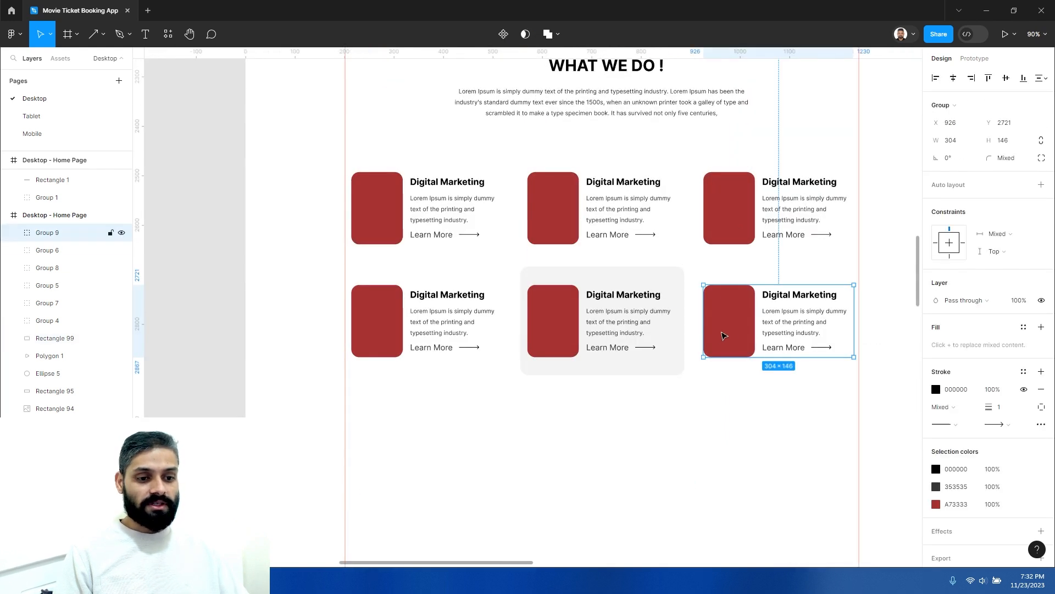
left_click(569, 323, "shift")
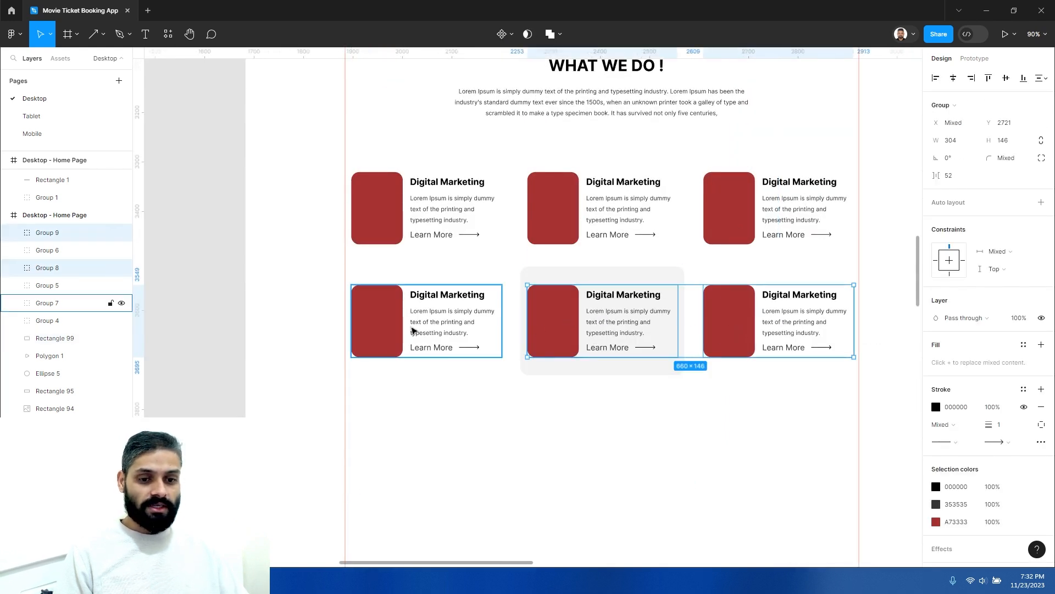
left_click(388, 329, "shift")
left_click(389, 226, "shift")
left_click(586, 214, "shift")
left_click(730, 222, "shift")
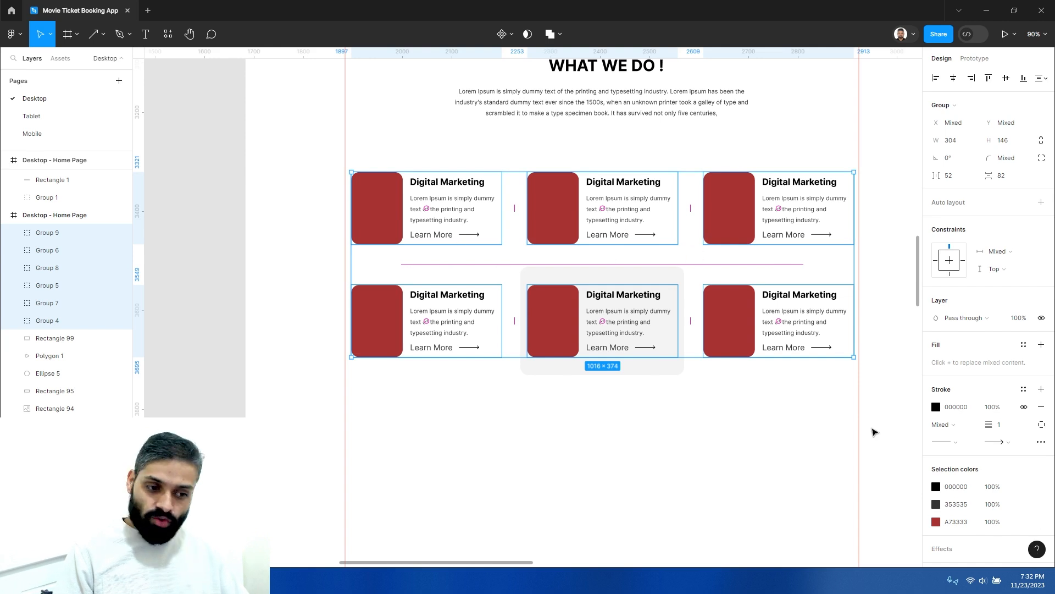
scroll(975, 504, "down", 2)
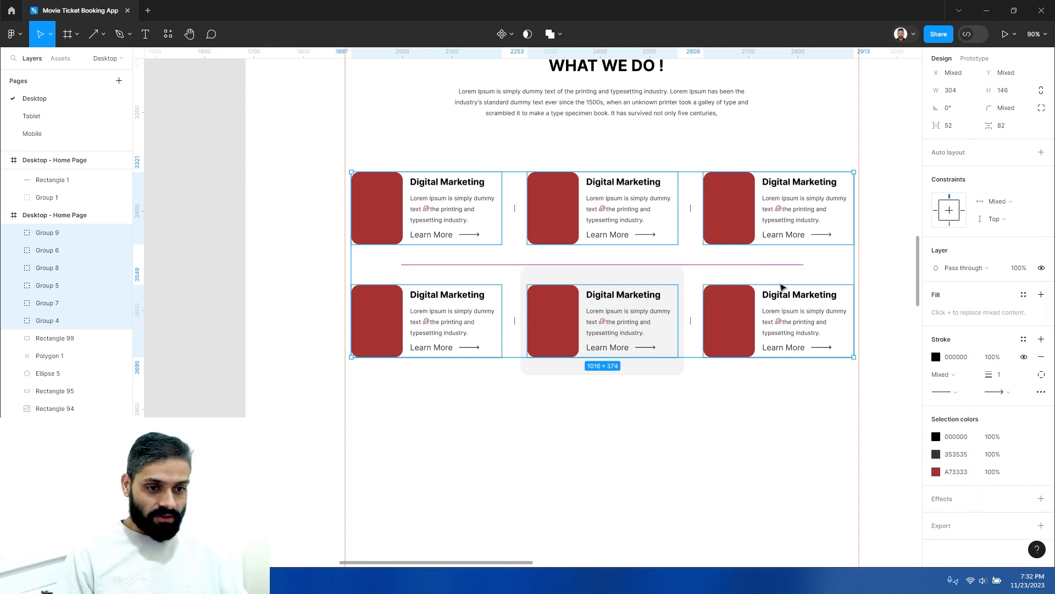
left_click(936, 472)
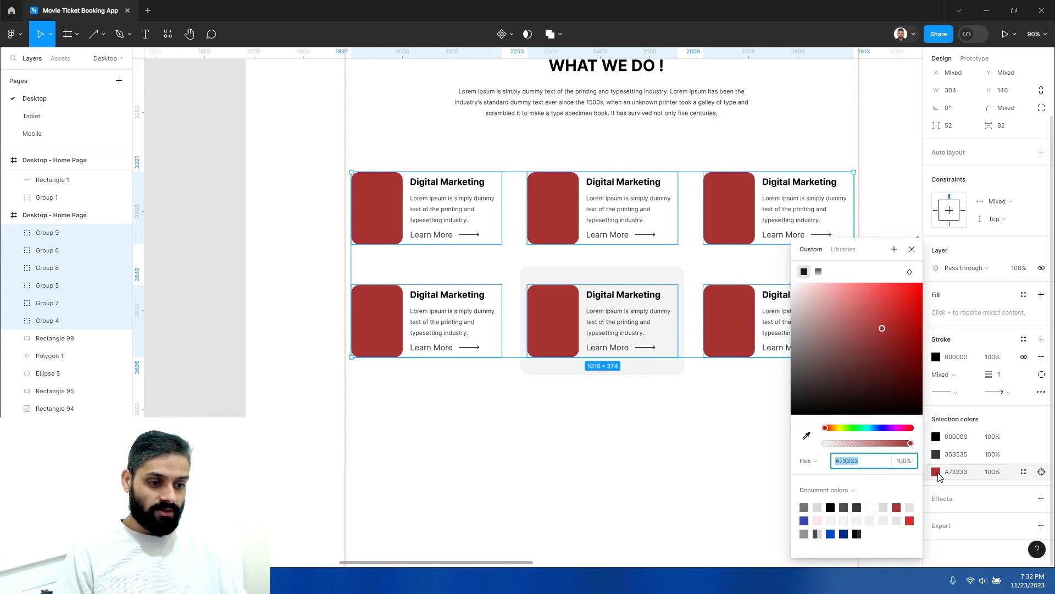
left_click_drag(831, 321, 783, 310)
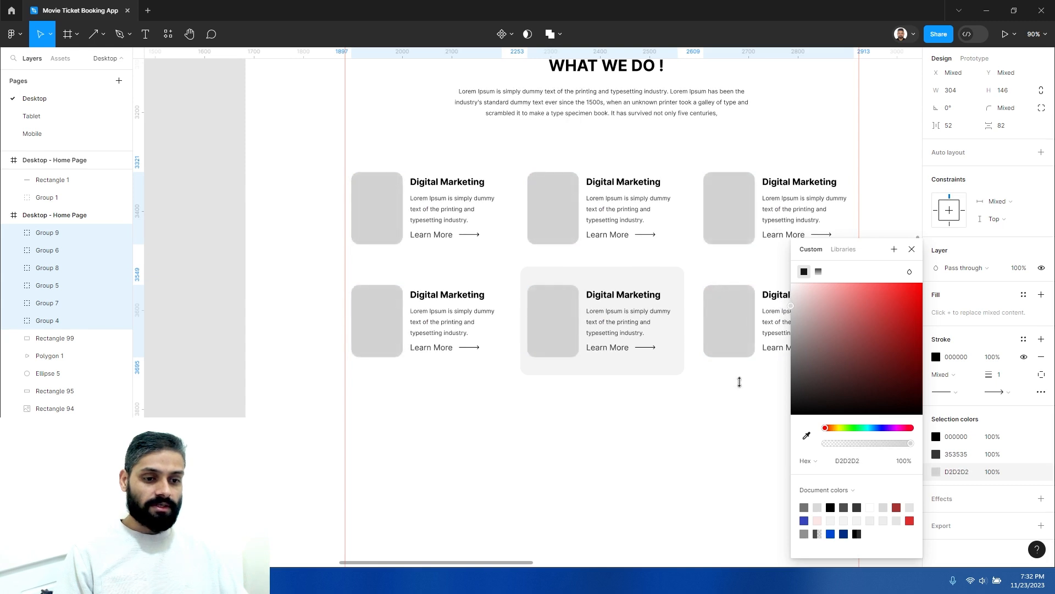
left_click(720, 438)
Move all six service cards and the middle card's background up together, to 77 px below the intro paragraph
scroll(711, 450, "down", 2)
left_click_drag(681, 457, 615, 341)
scroll(641, 314, "up", 2)
scroll(642, 423, "up", 2)
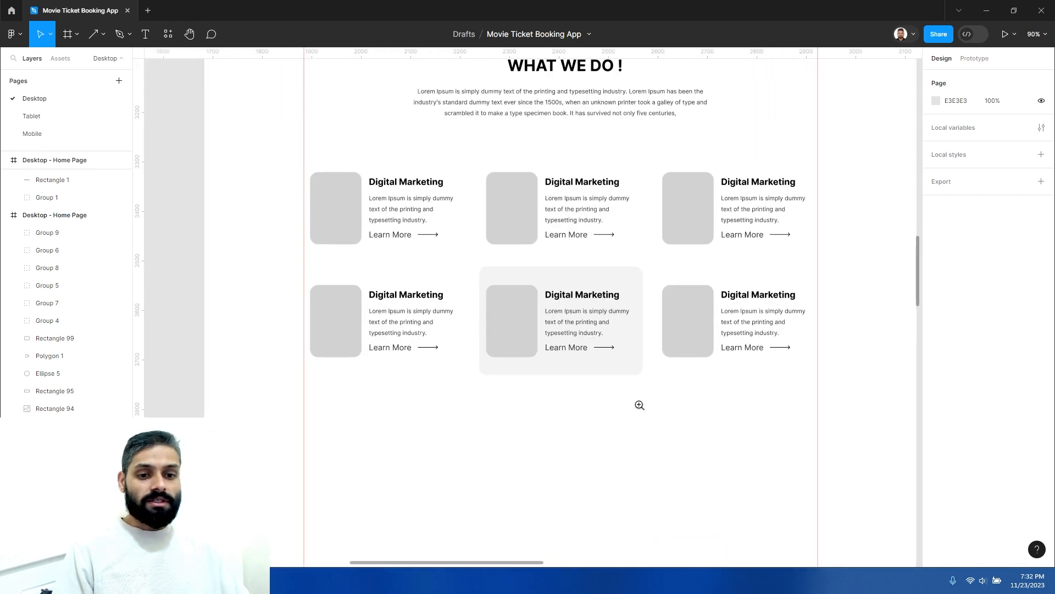
scroll(553, 403, "down", 2)
left_click_drag(445, 275, 666, 401)
left_click_drag(625, 313, 626, 302)
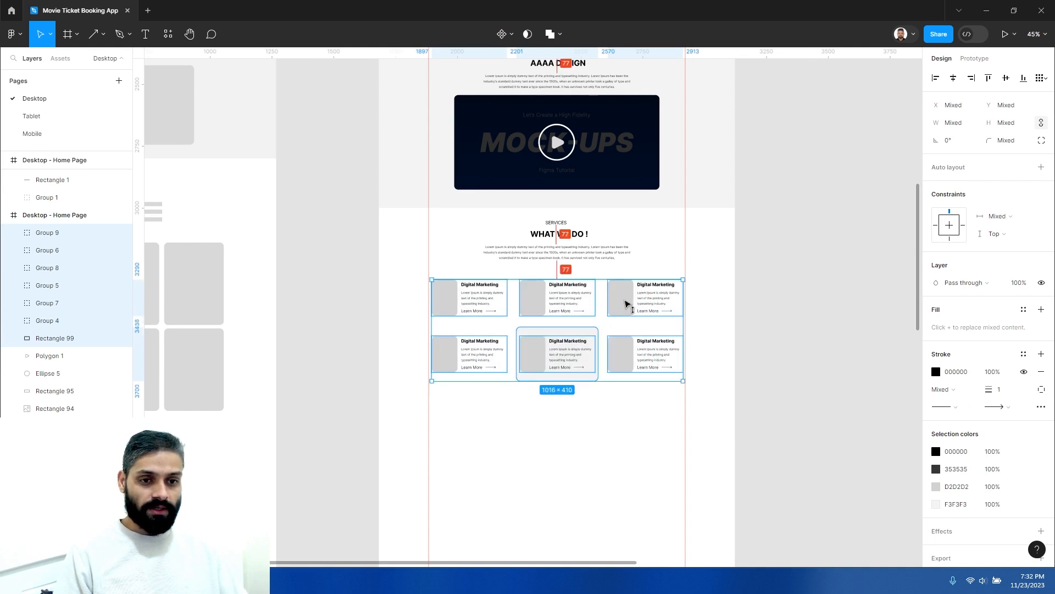
left_click(618, 434)
left_click(607, 421)
Shift the Desktop - Home Page mock-up frame slightly to the right, to X 1717
left_click_drag(600, 406, 619, 450)
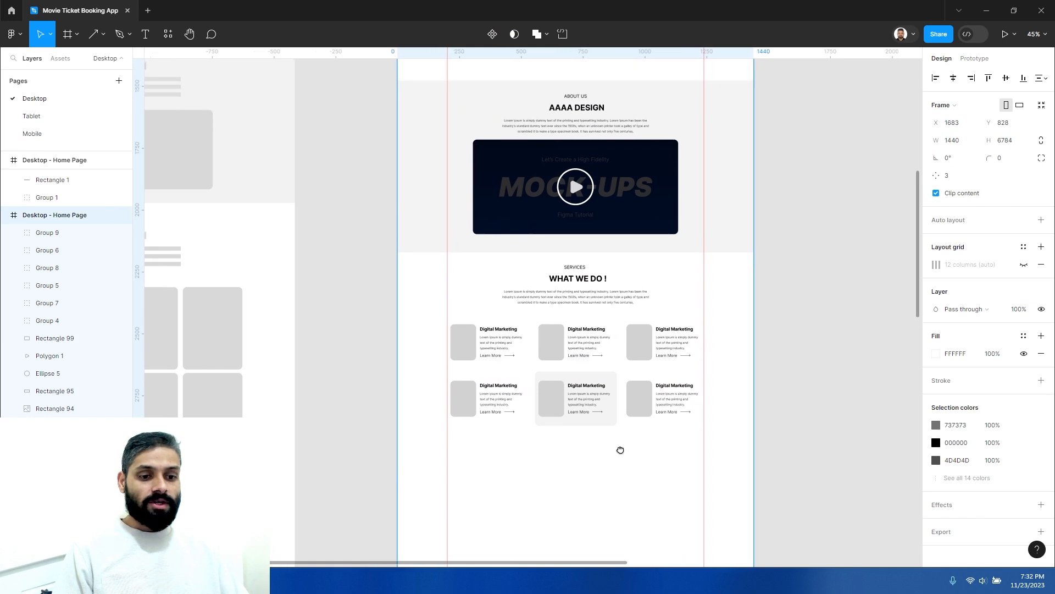
key("z")
left_click(616, 450)
left_click_drag(553, 435, 510, 444)
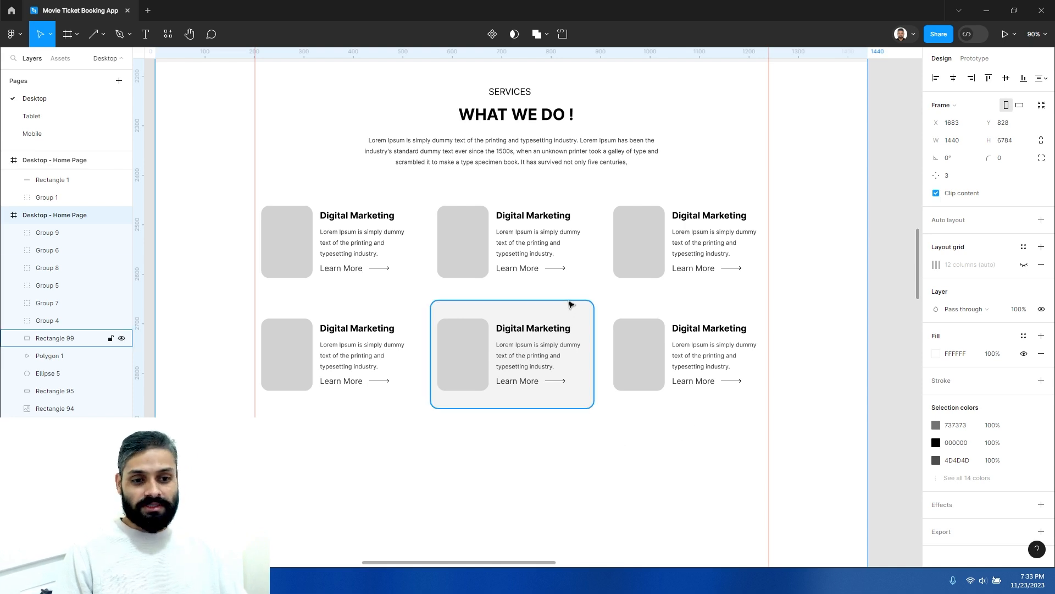
mouse_move(552, 308)
left_mouse_down()
mouse_move(572, 465)
mouse_move(569, 308)
left_mouse_up()
left_click(574, 420)
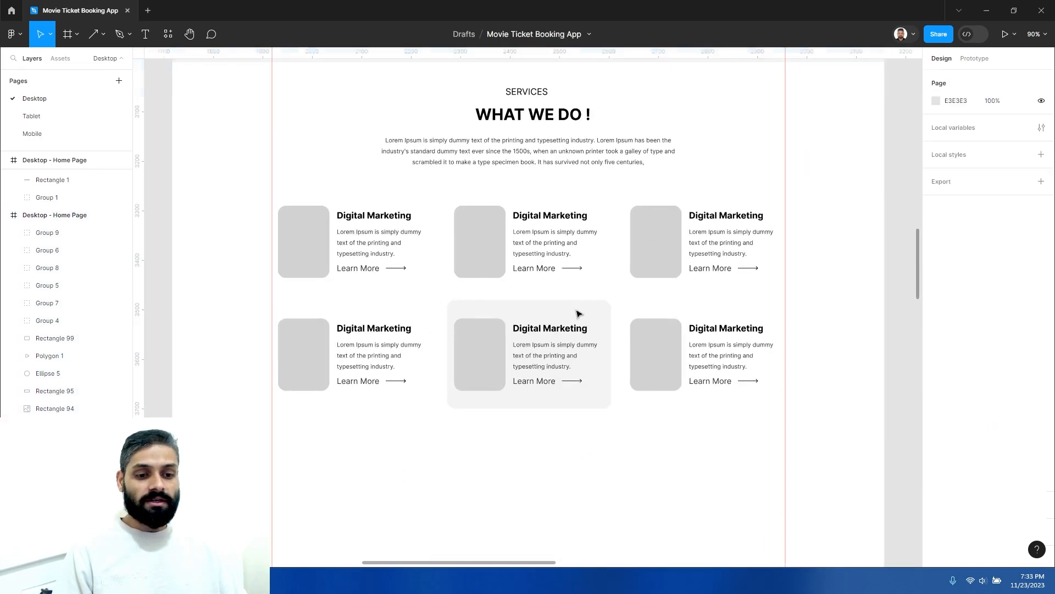
Delete the light grey background behind the middle lower service card and undo the deletion
left_click(575, 304)
key("Delete")
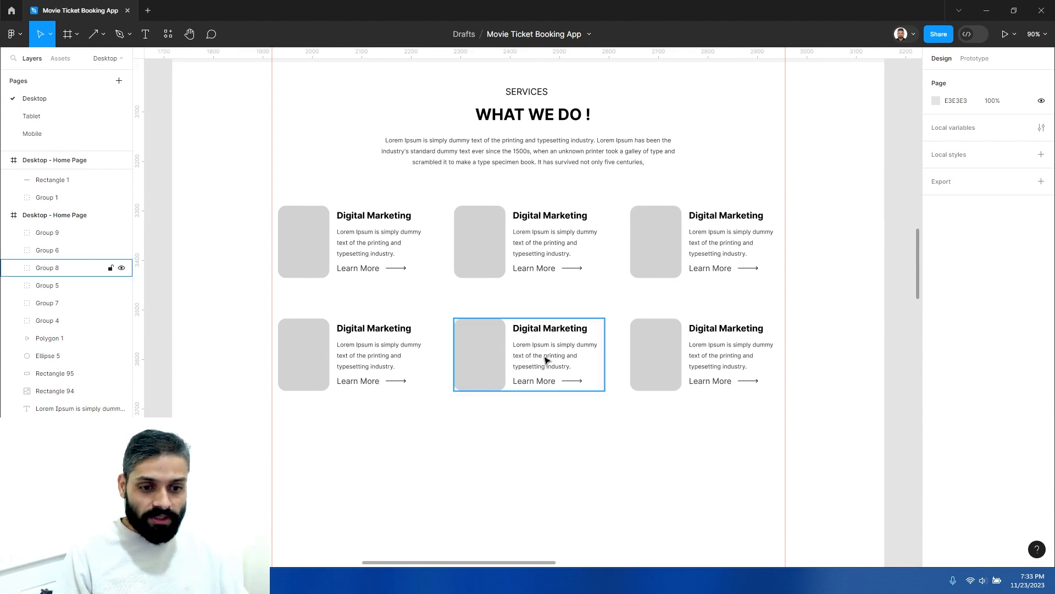
key("ctrl+z")
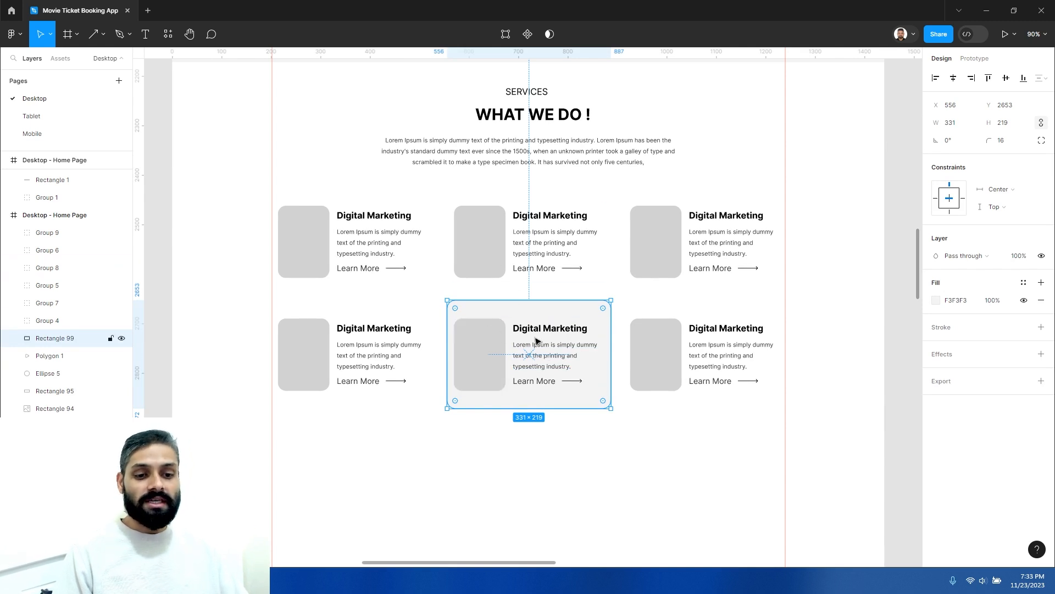
Examine the wireframe beside the mock-up to see which section follows the services cards
scroll(561, 370, "up", 1)
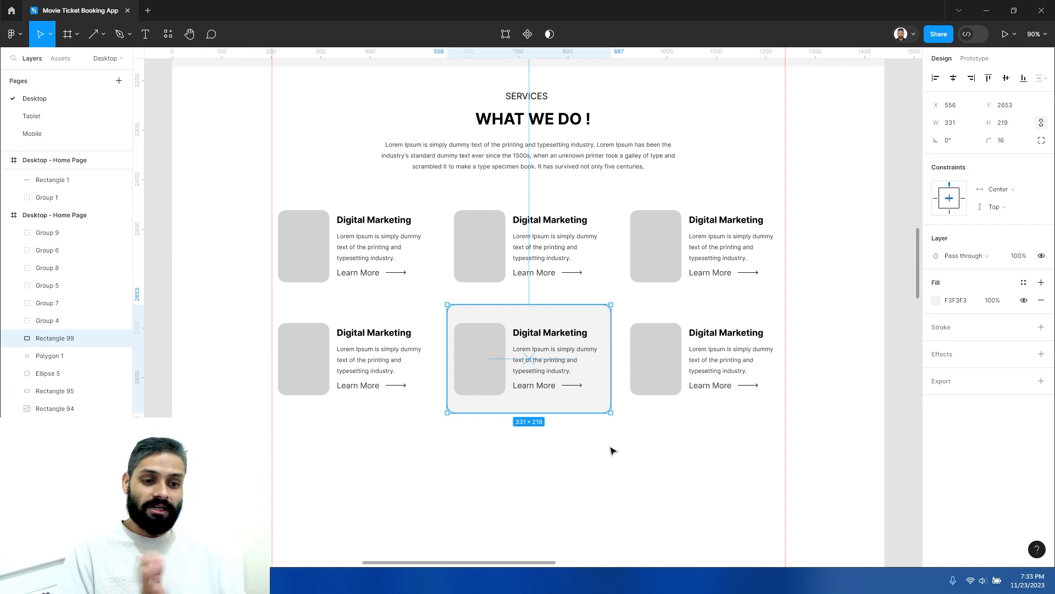
scroll(614, 454, "down", 1)
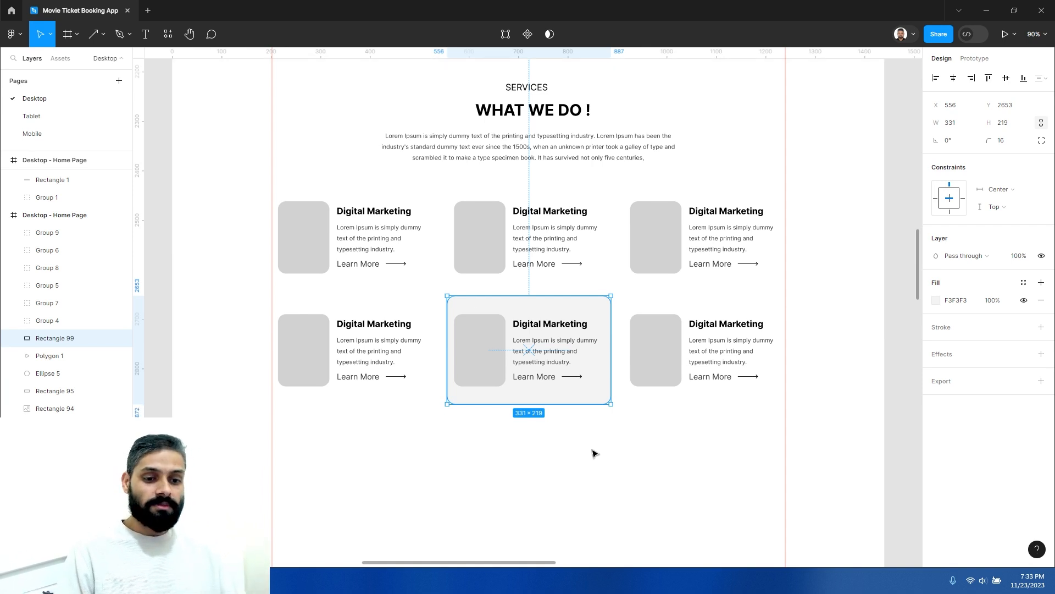
left_click(593, 454)
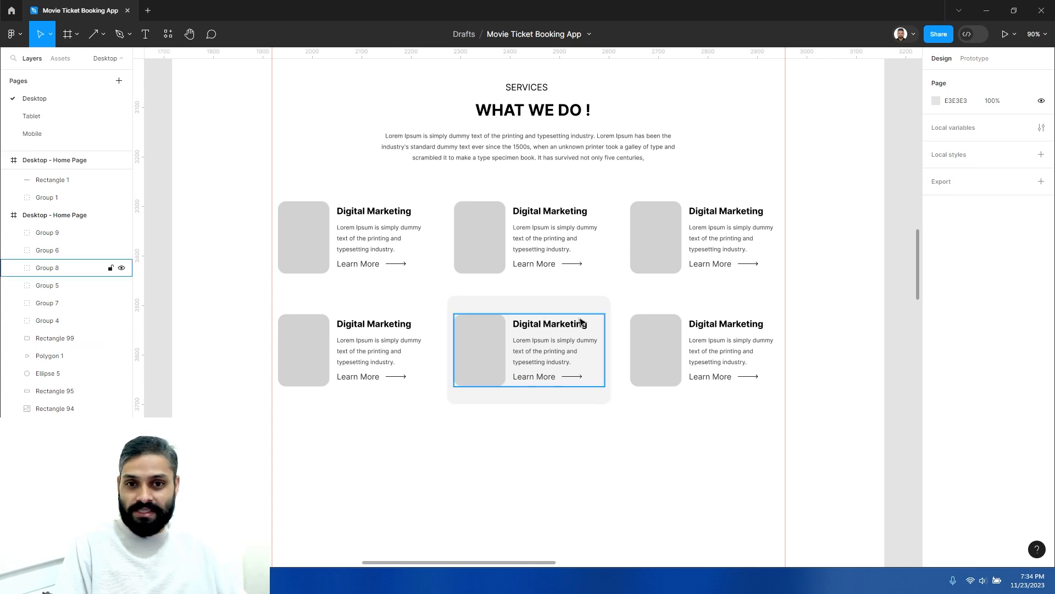
left_click(536, 445)
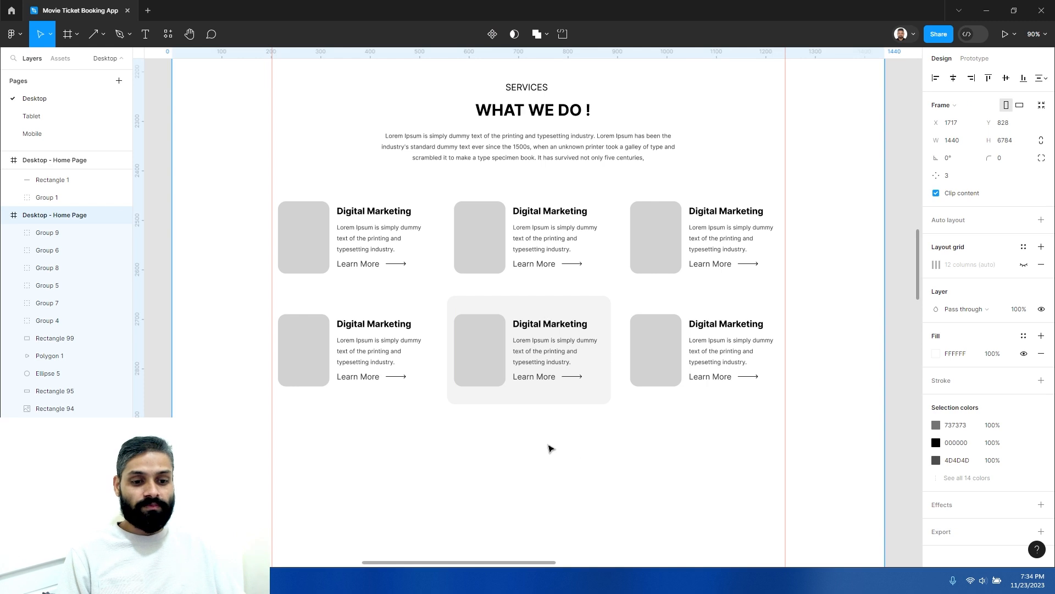
left_click(548, 445)
left_click_drag(566, 441, 803, 216)
left_click(530, 307, "alt")
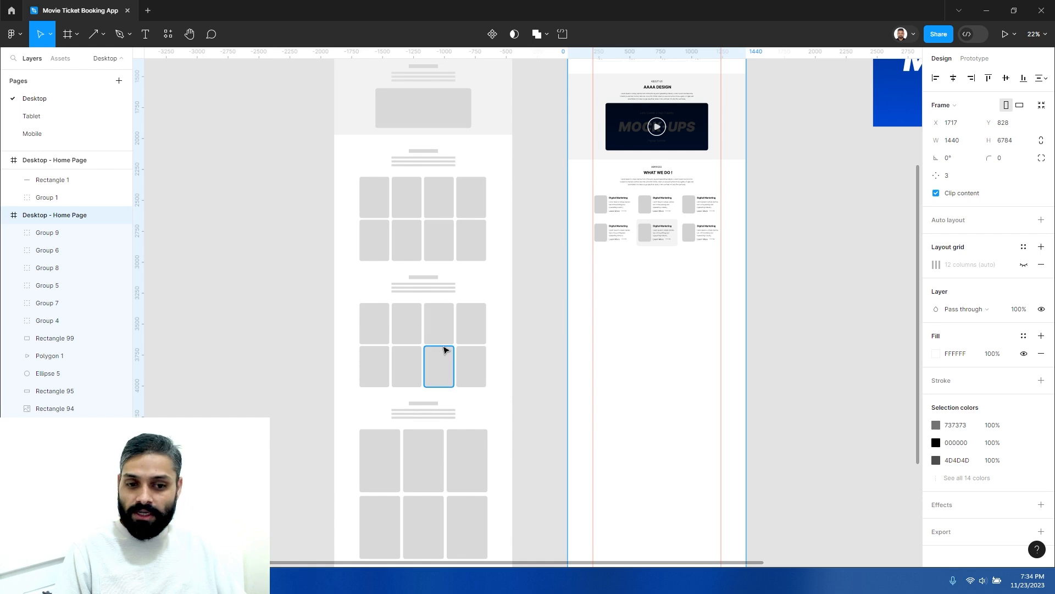
scroll(443, 329, "up", 1)
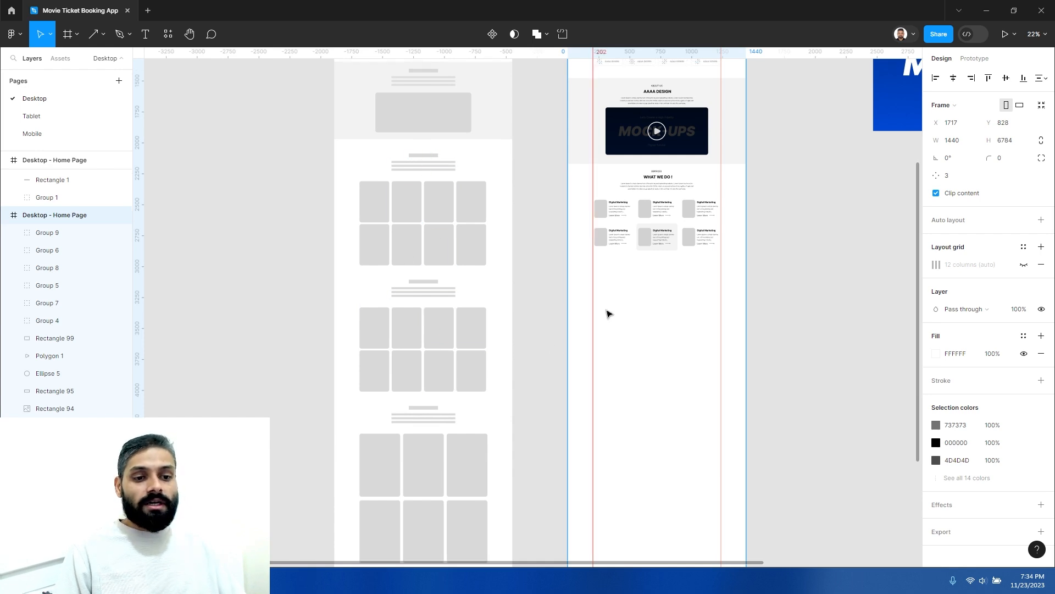
Duplicate the SERVICES label, WHAT WE DO ! heading and intro paragraph into the empty area below the service cards
left_click(648, 304)
key("z")
left_click(653, 292)
key("space")
left_click_drag(657, 285, 498, 384)
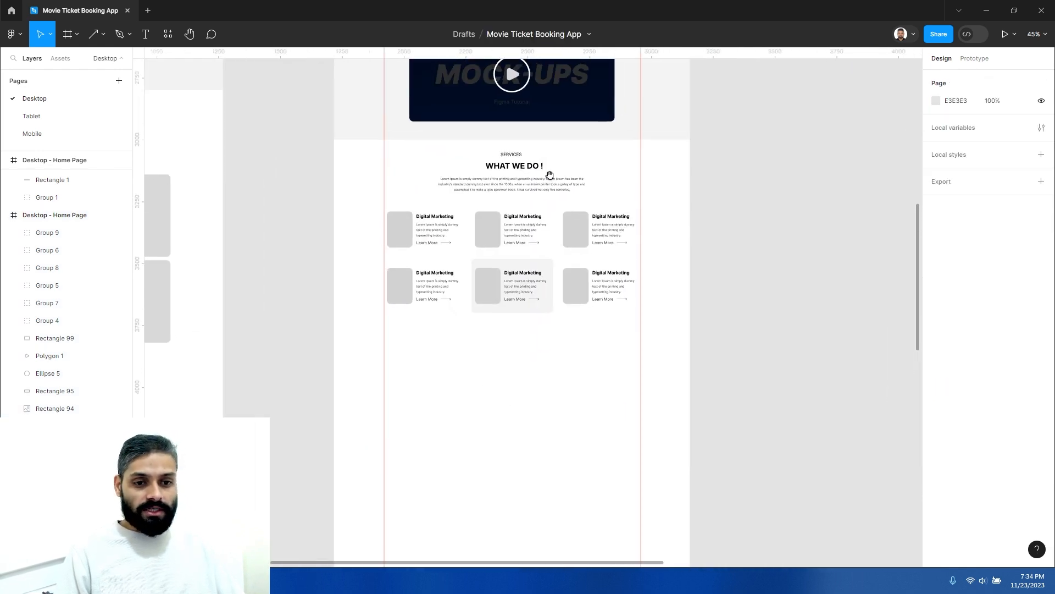
key("z")
left_click(578, 166)
left_click_drag(379, 132, 483, 442)
left_click(482, 229, "alt")
left_click_drag(534, 246, 572, 448)
left_click(557, 336, "alt")
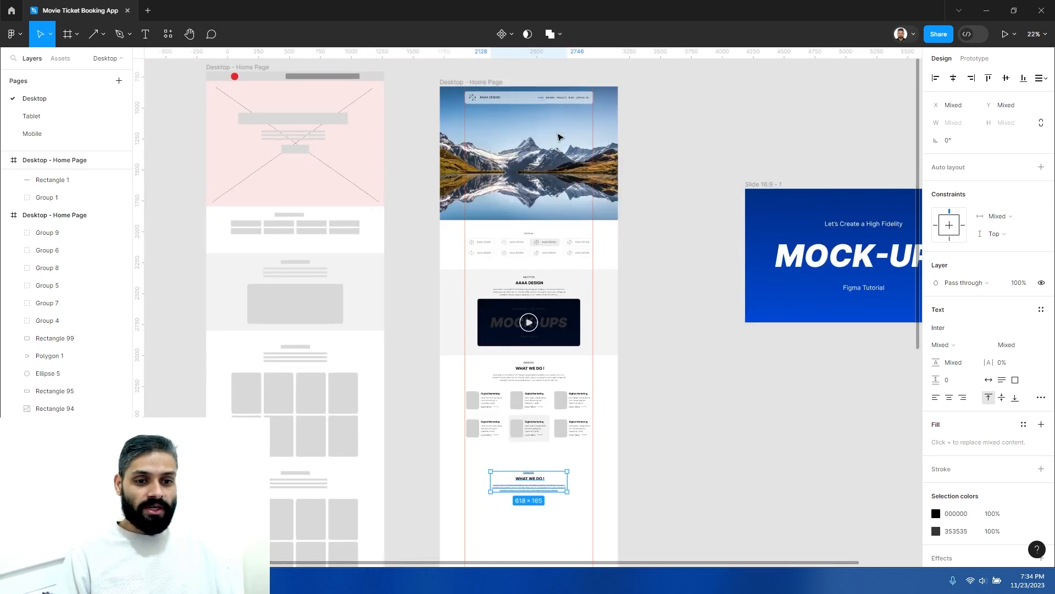
left_click(526, 159)
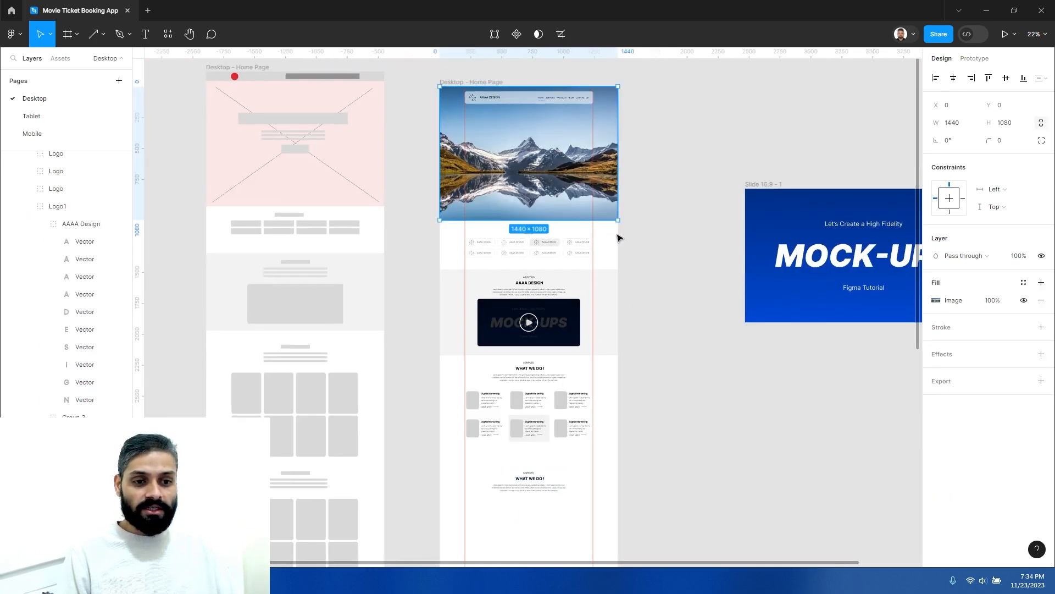
left_click(617, 235)
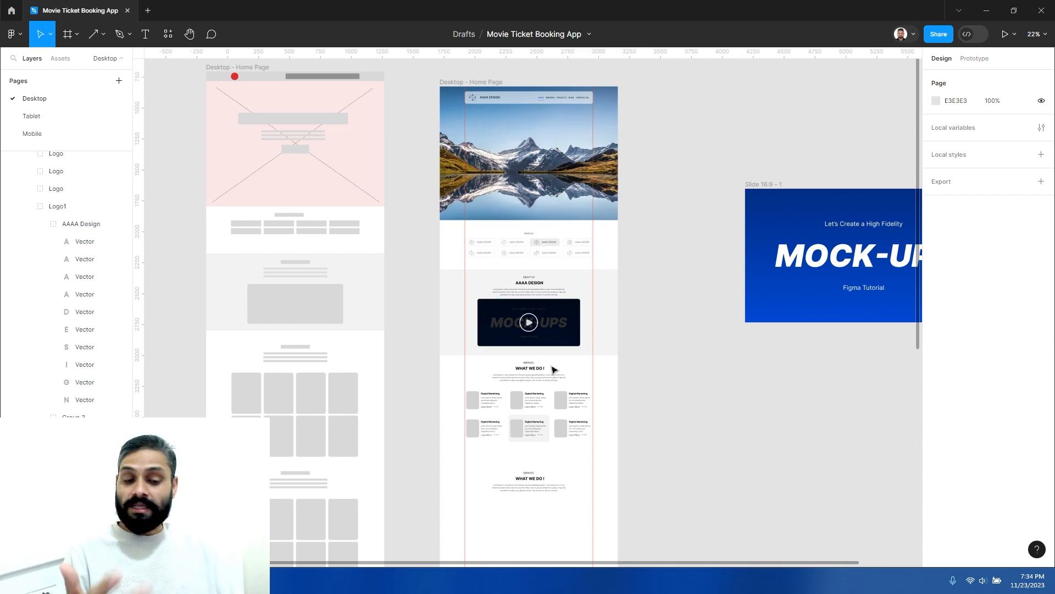
scroll(554, 369, "down", 3)
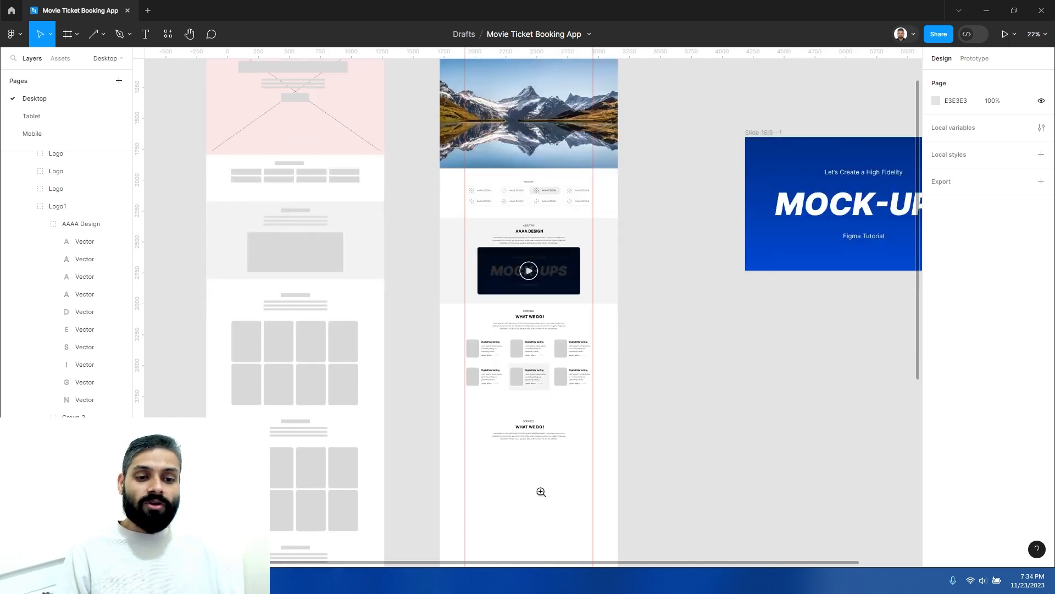
left_click(541, 491, "ctrl")
left_click_drag(537, 417, 495, 415)
left_click(534, 378, "ctrl+alt")
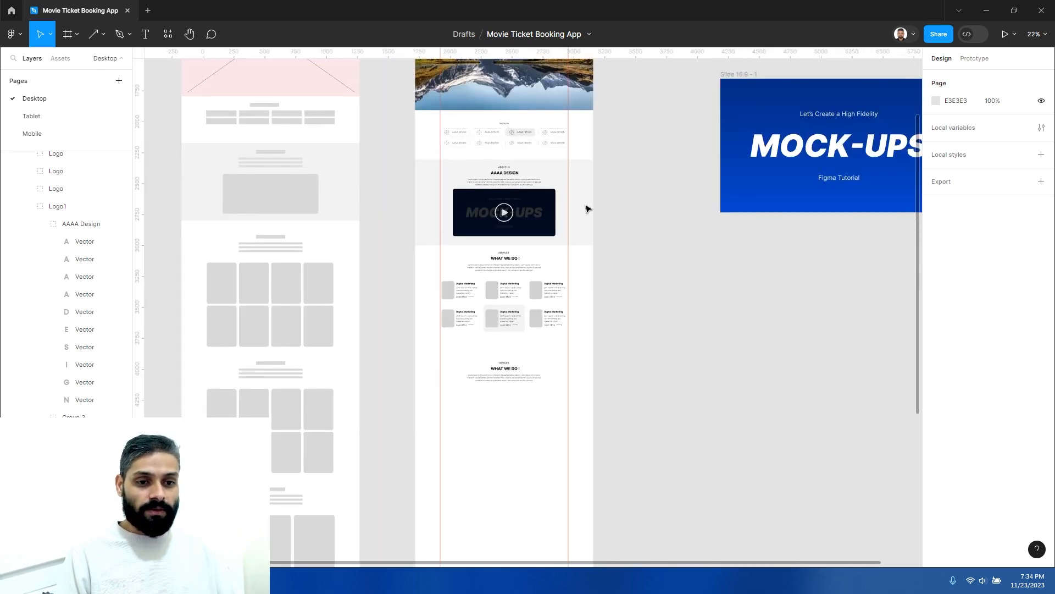
Unlock the About Us section's grey background rectangle and duplicate it behind the copied heading block, at Y 2958
right_click(577, 173)
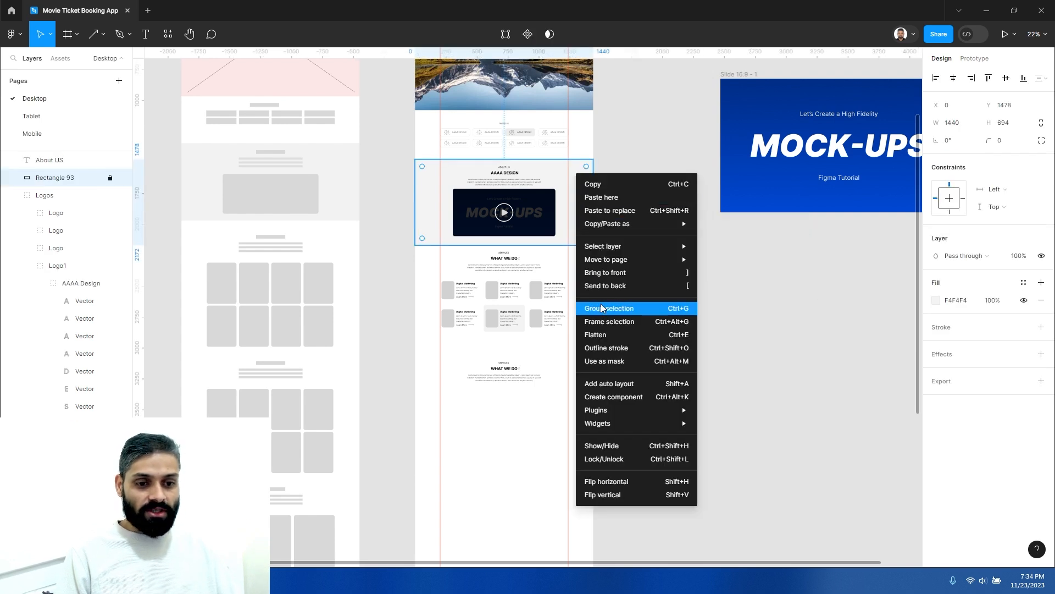
left_click(610, 459)
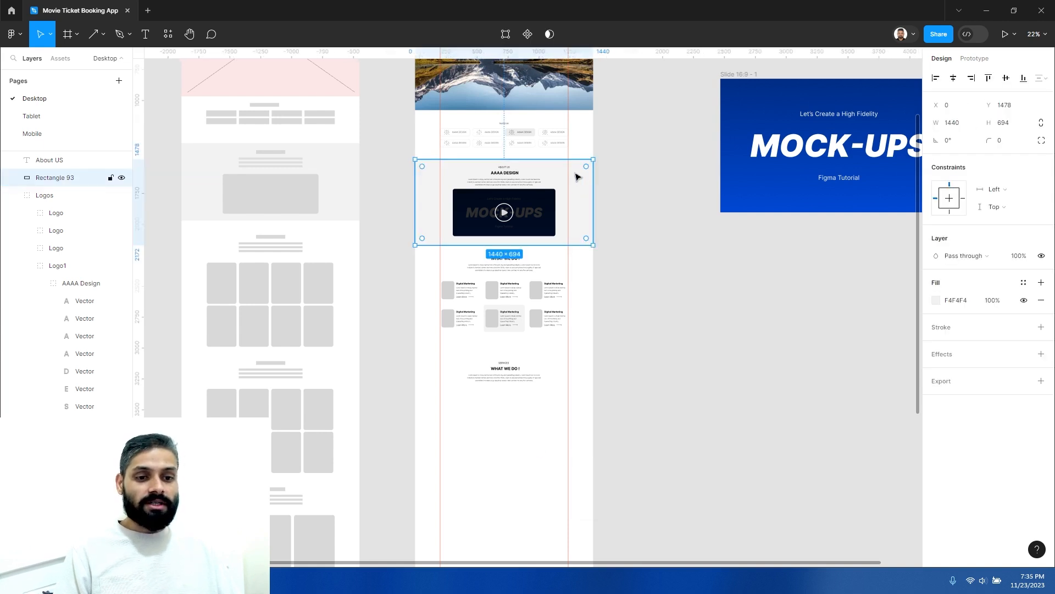
left_click_drag(582, 210, 578, 362)
left_click(518, 467)
Lock the duplicated grey background rectangle behind the copied heading block
left_click(581, 383)
right_click(583, 386)
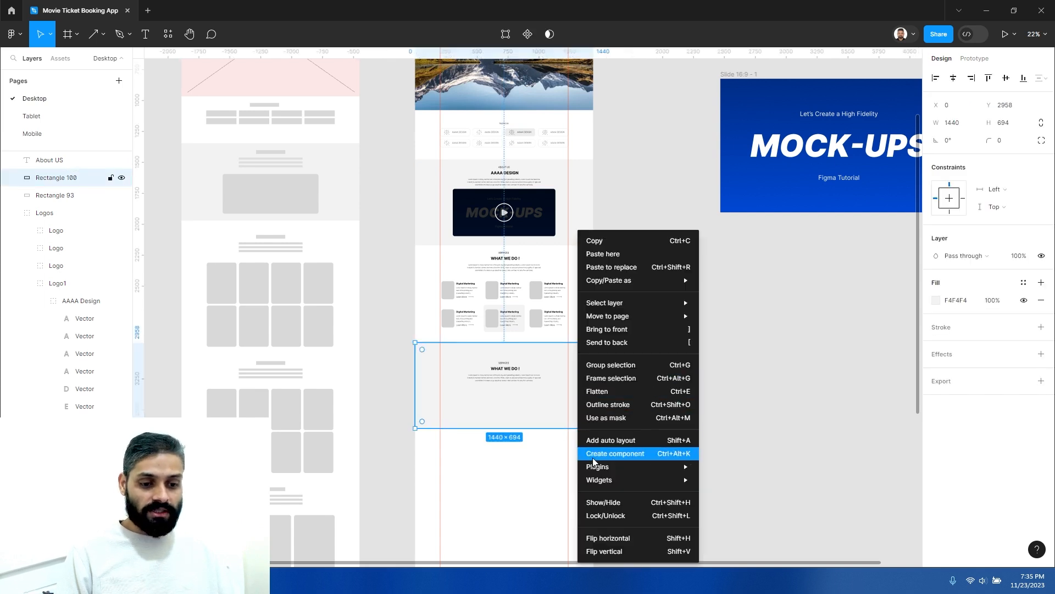
left_click(609, 518)
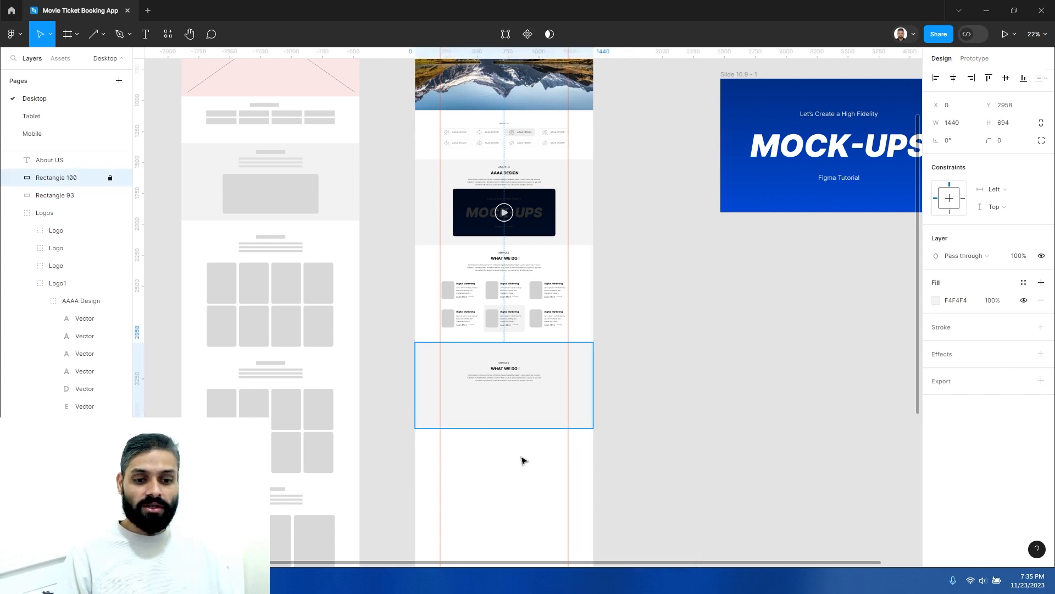
left_click(524, 461)
Move the copied SERVICES label, heading and paragraph up together, closer to the new grey section's upper edge
scroll(518, 426, "up", 5)
left_click_drag(528, 453, 600, 591)
left_click_drag(579, 442, 513, 300)
left_click_drag(540, 372, 544, 329)
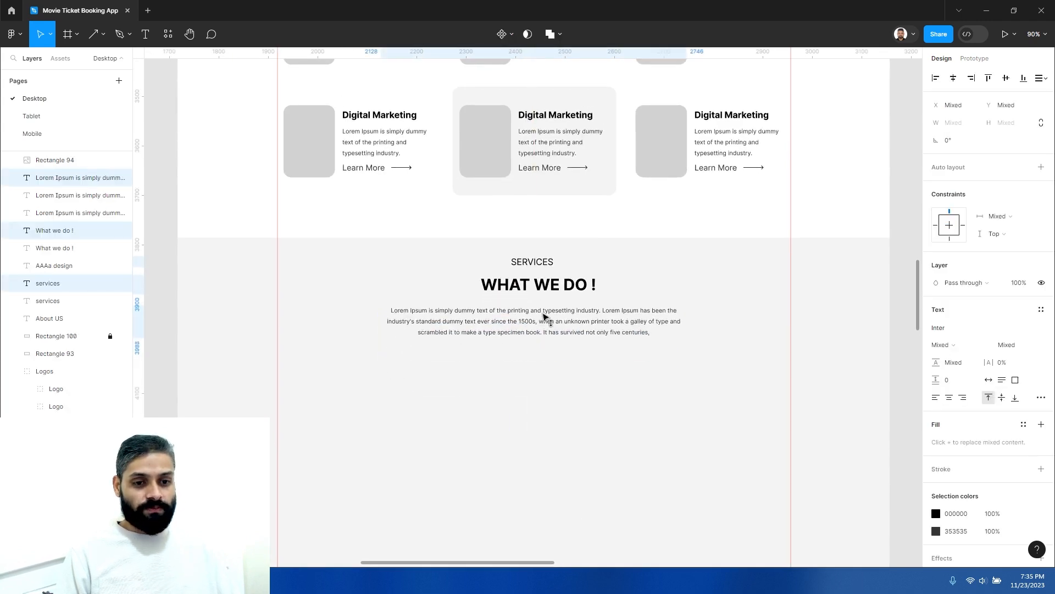
left_click_drag(544, 319, 544, 317)
left_click(562, 231)
Replace "What" in the new section's heading so that it reads "How we do !"
left_click(542, 285)
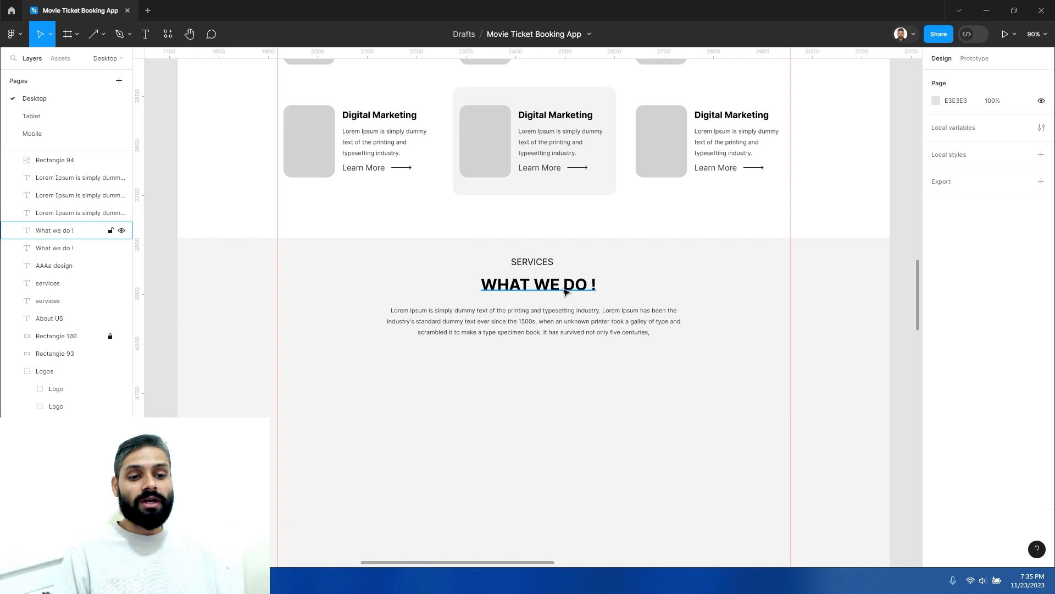
double_click(540, 286)
left_click_drag(539, 287, 473, 279)
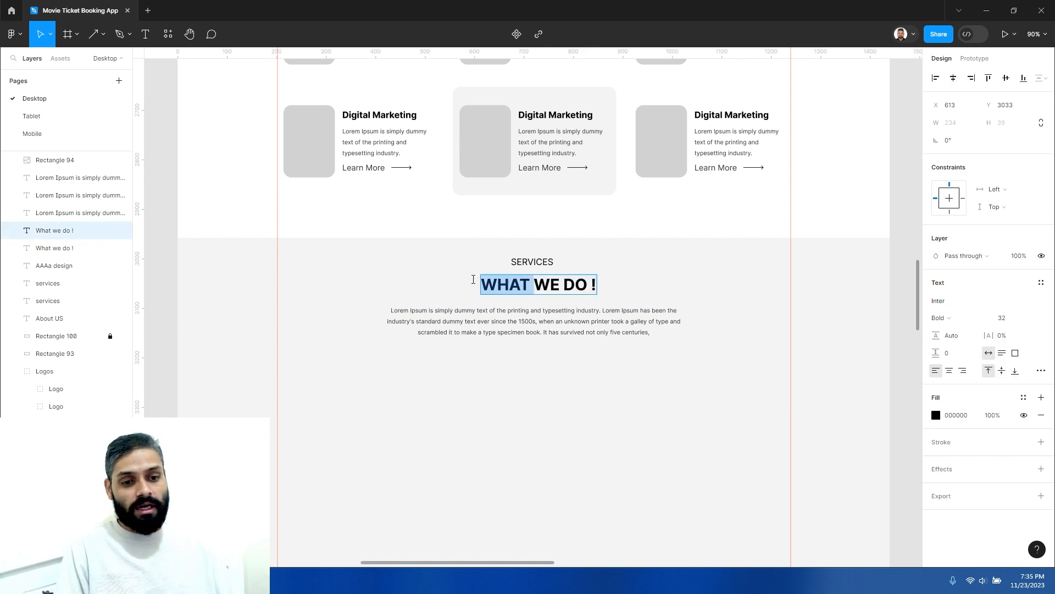
type("How")
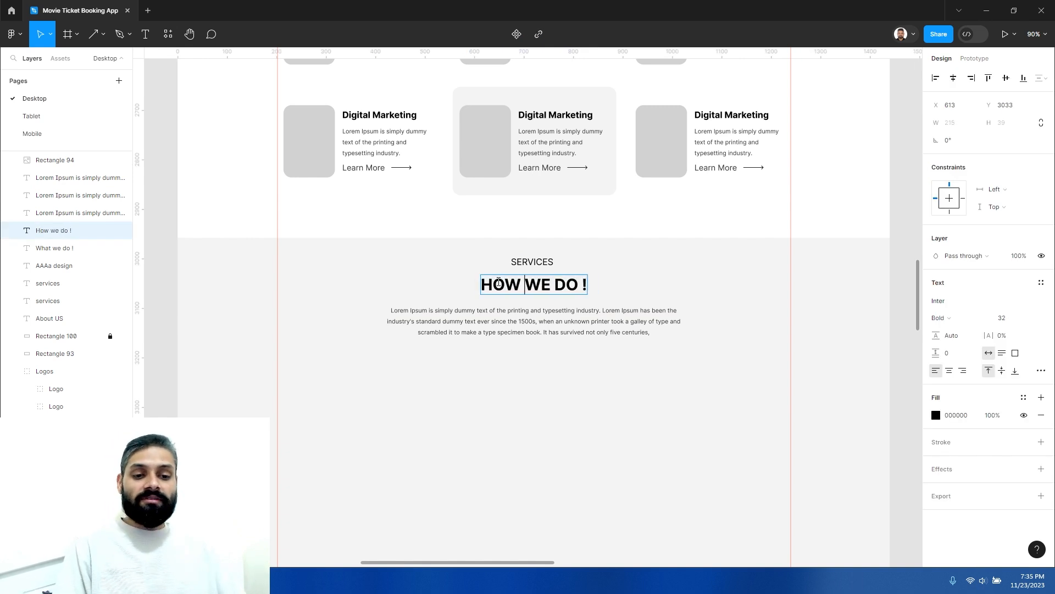
Replace the SERVICES label above the "How we do !" heading with "Process"
key("Escape")
double_click(534, 263)
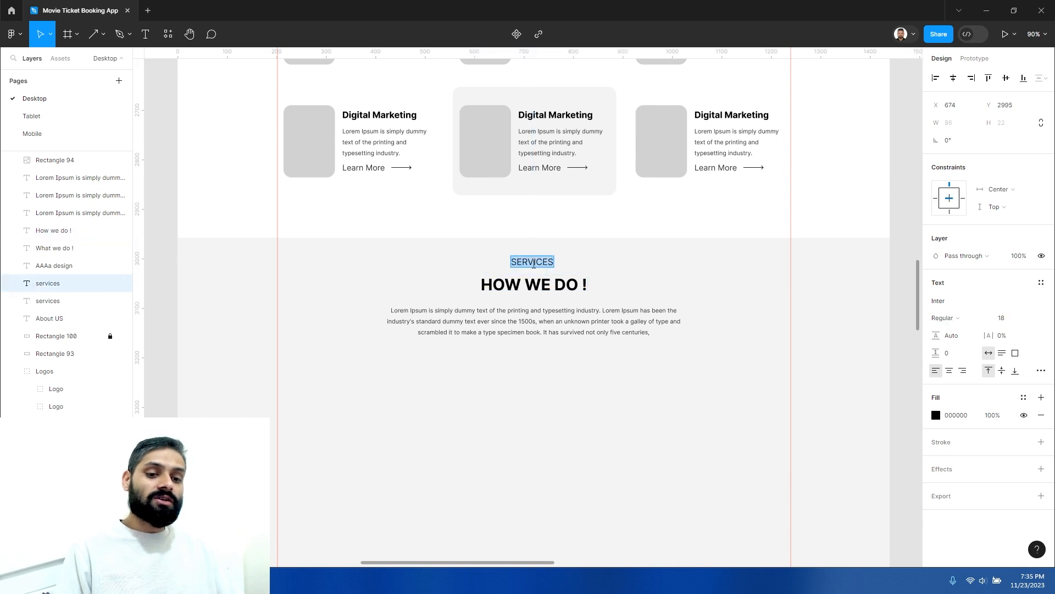
type("PROCE")
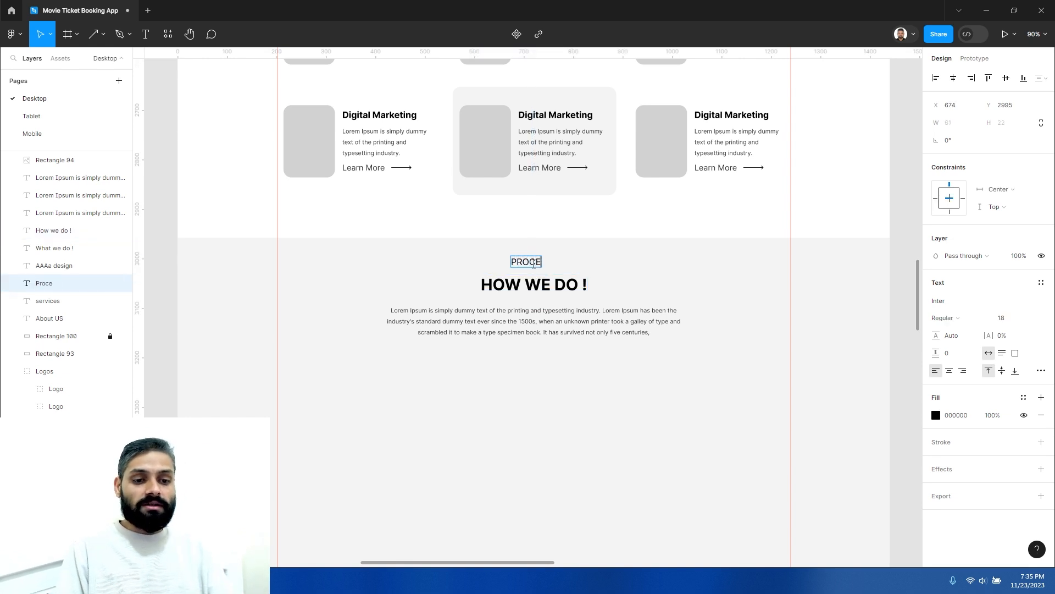
key("Escape")
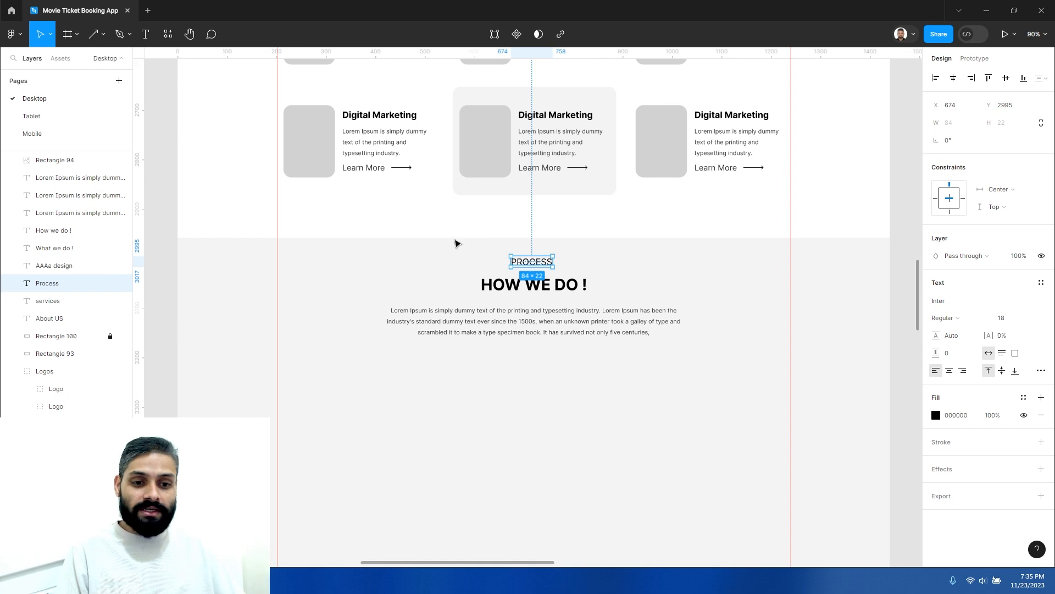
left_click(427, 278)
Examine the wireframe's card sections against the mock-up's empty Process section
scroll(511, 357, "down", 5)
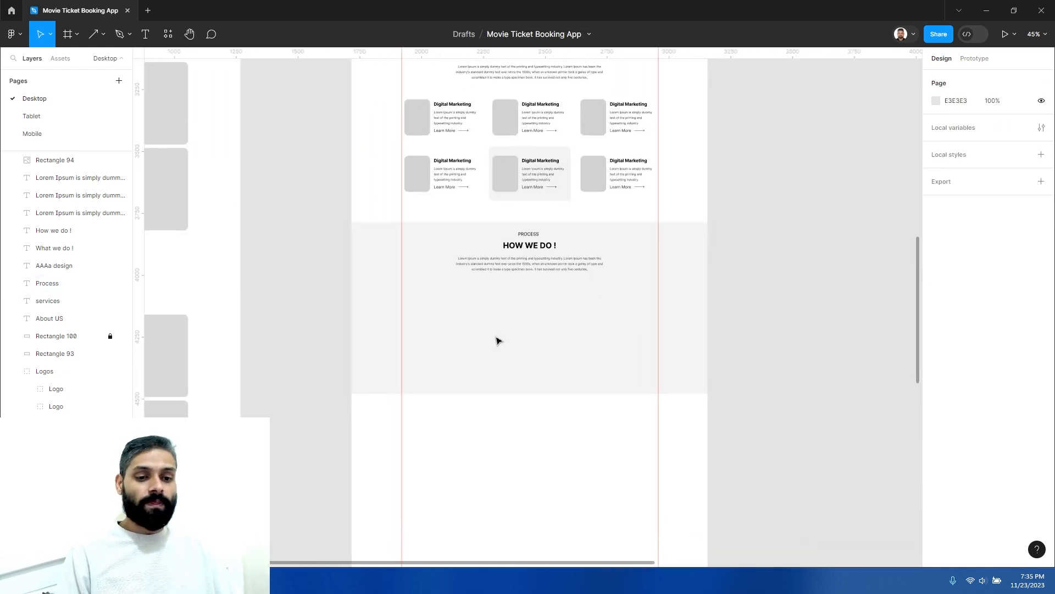
left_click_drag(518, 329, 701, 346)
left_click_drag(472, 359, 604, 335)
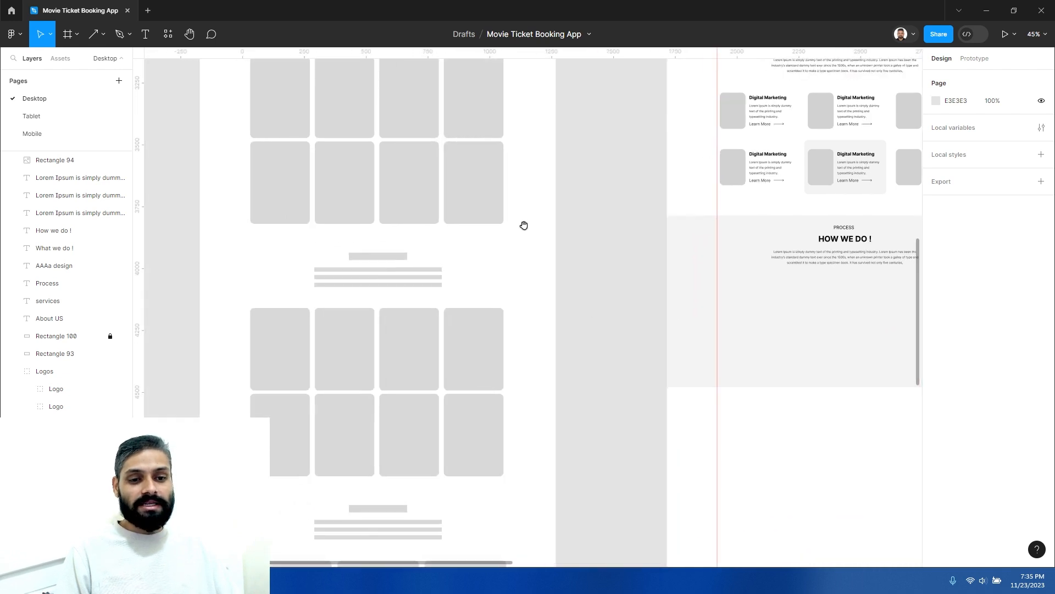
left_click_drag(524, 225, 422, 290)
scroll(422, 290, "down", 5)
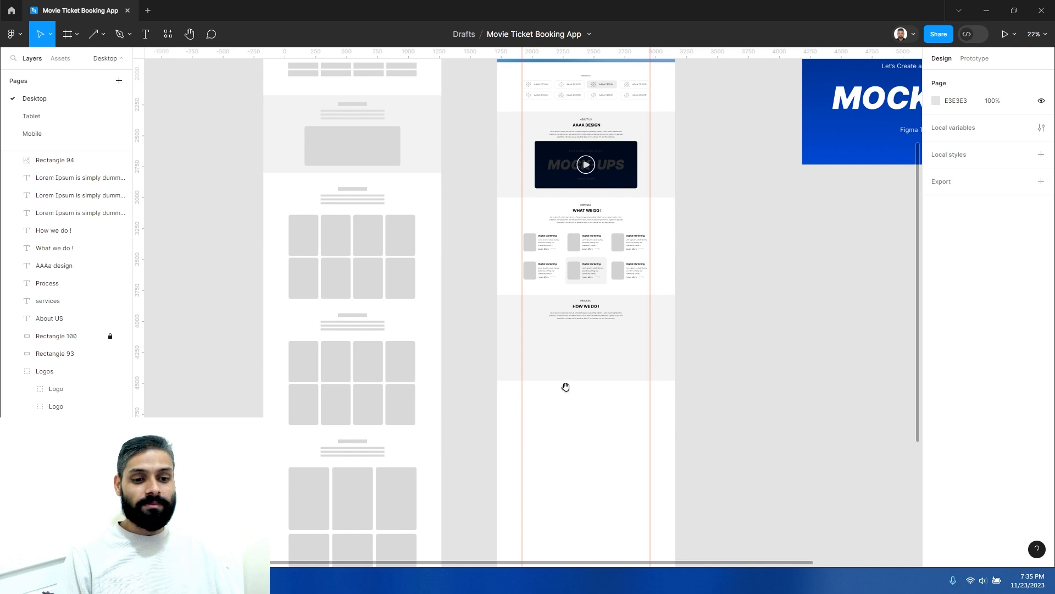
scroll(566, 387, "up", 5)
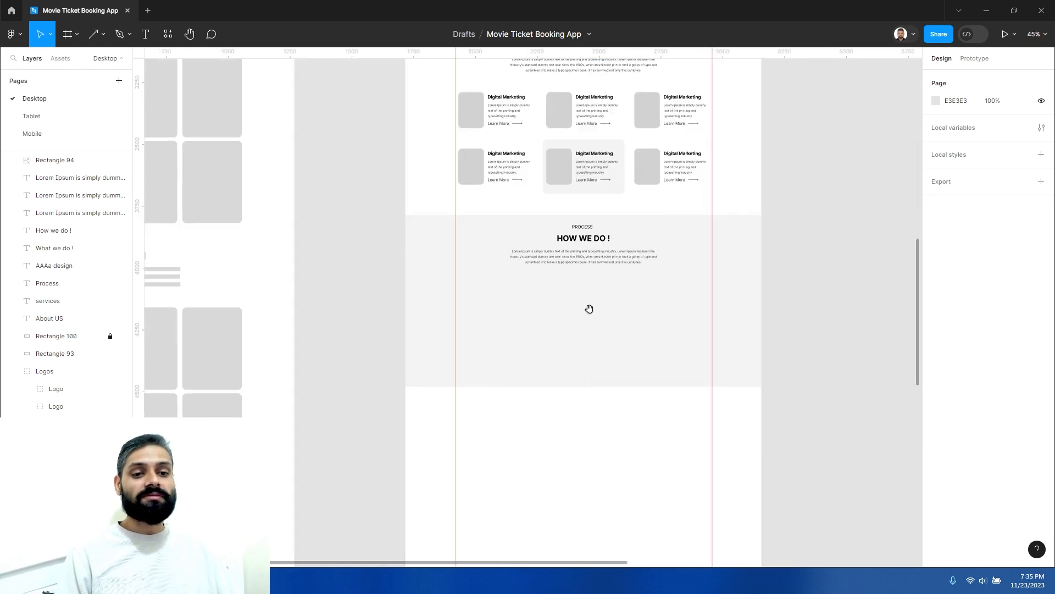
mouse_move(553, 328)
left_mouse_down()
mouse_move(556, 345)
mouse_move(570, 340)
left_mouse_up()
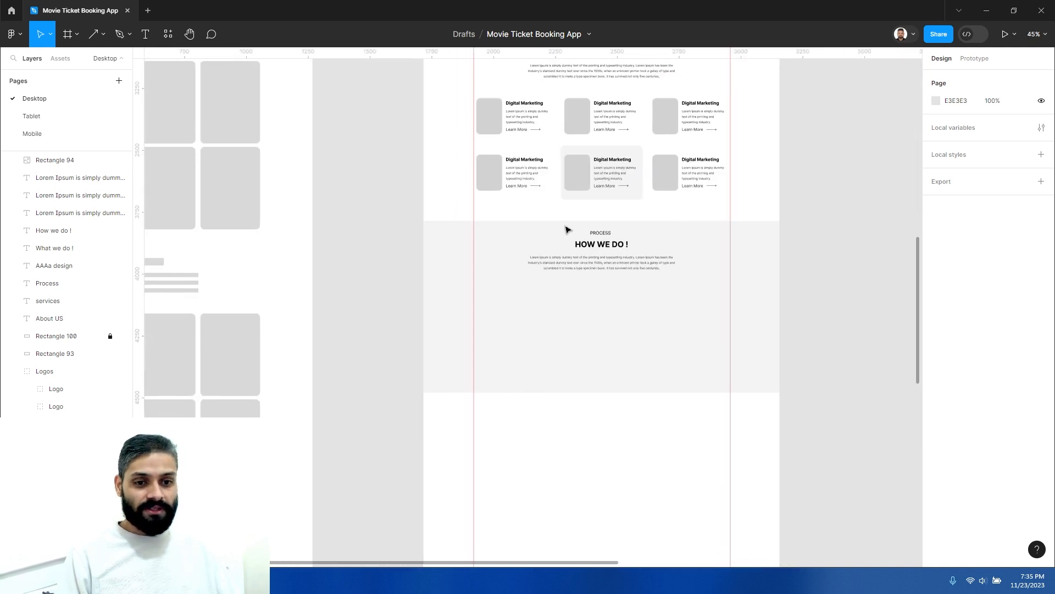
Show the 12-column layout grid on the mock-up's Desktop - Home Page frame
left_click(588, 149)
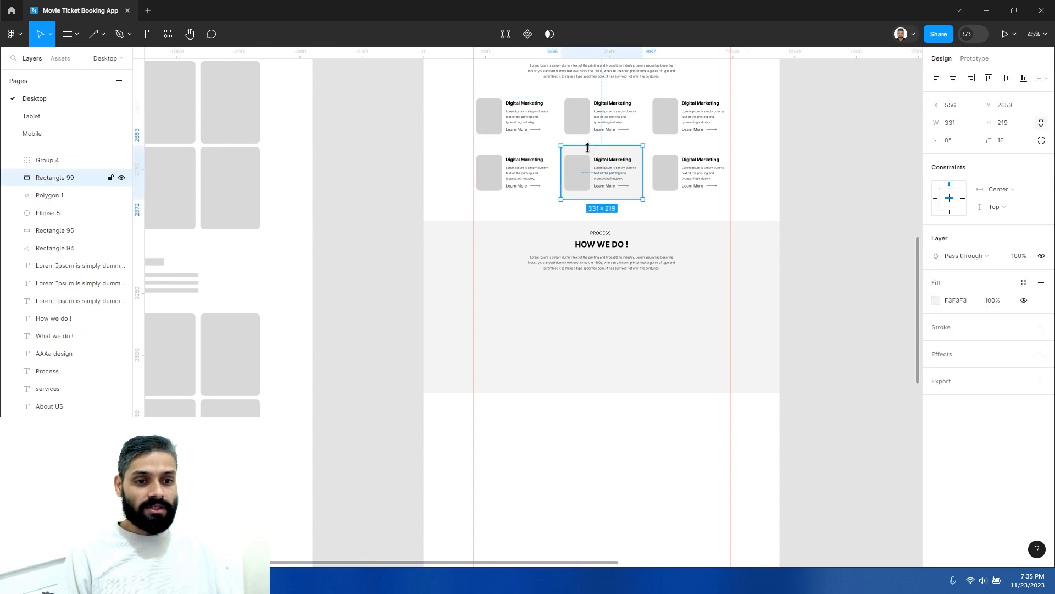
left_click(368, 282)
scroll(83, 340, "up", 3)
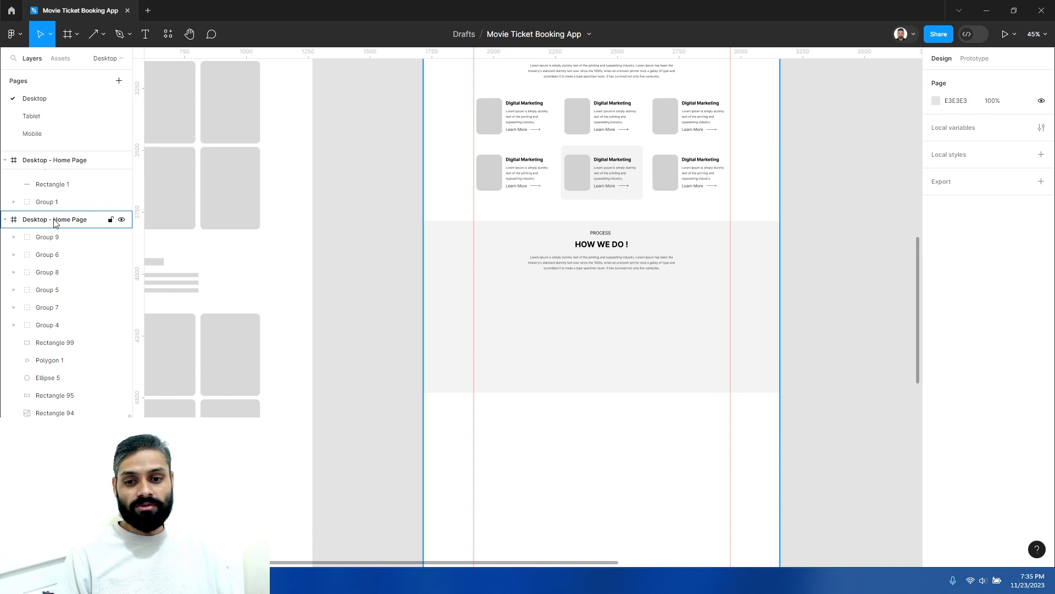
left_click(16, 224)
left_click(1024, 265)
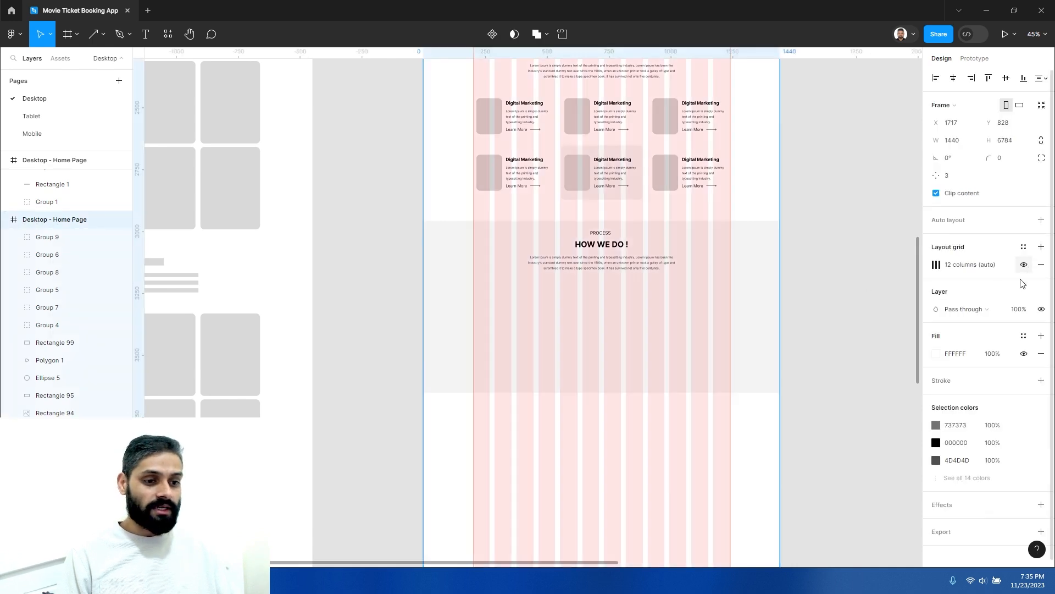
Duplicate the highlighted service card's background below the Process paragraph at Y 3195, and copy it to both sides to form a row of three cards
left_click(650, 315)
scroll(582, 341, "up", 2)
scroll(583, 341, "right", 2)
left_click(495, 172)
left_click_drag(508, 169, 502, 438)
left_click_drag(450, 397, 624, 405)
left_click_drag(502, 372, 315, 370)
Select all three Process cards and darken their fill to DEDEDE
left_click(440, 372, "shift")
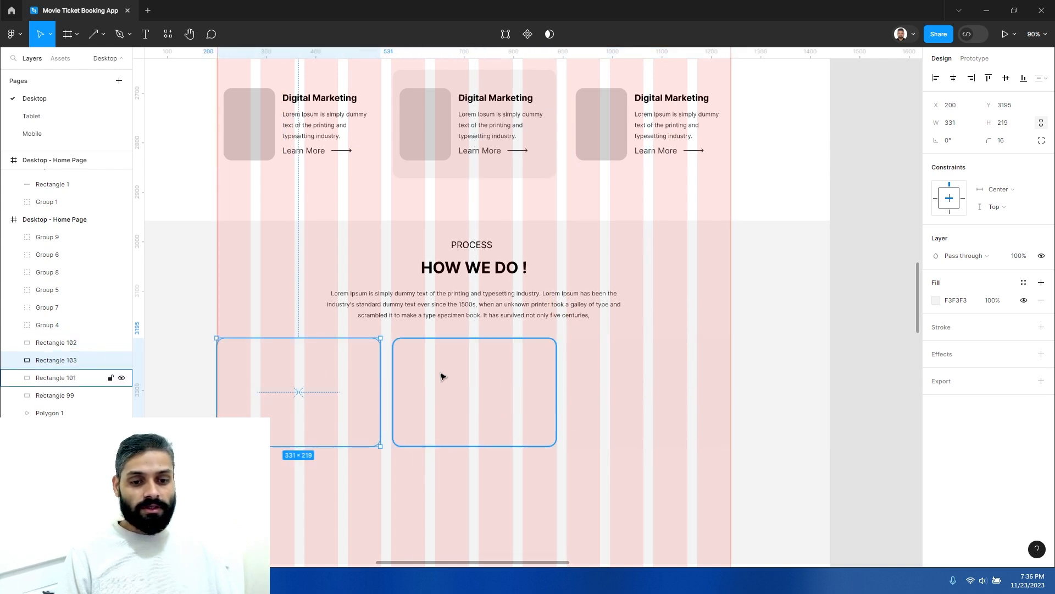
left_click(592, 383, "shift")
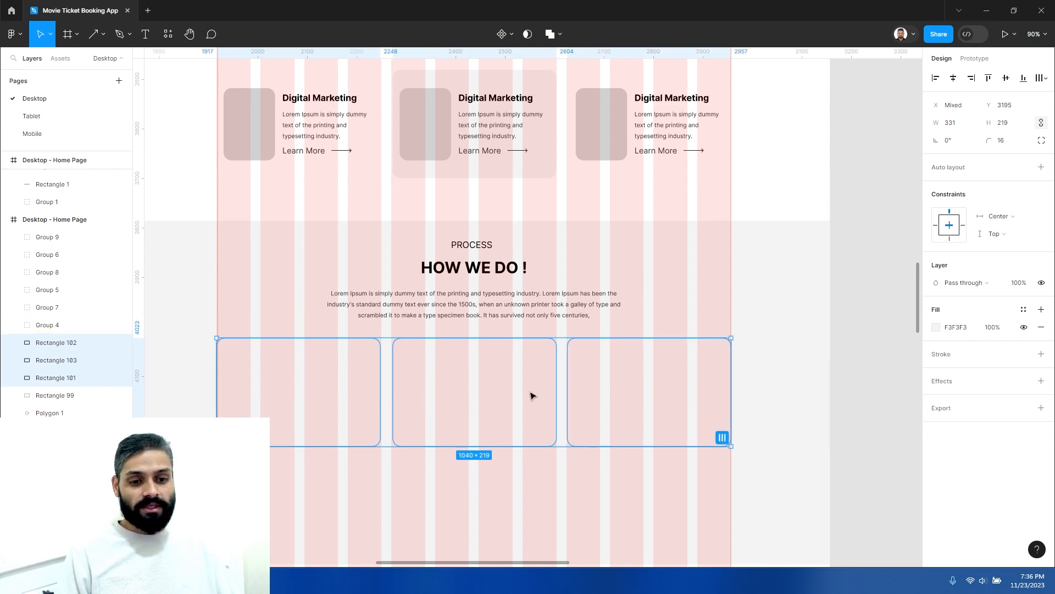
left_click(937, 327)
left_click_drag(856, 318, 768, 308)
left_click(761, 189)
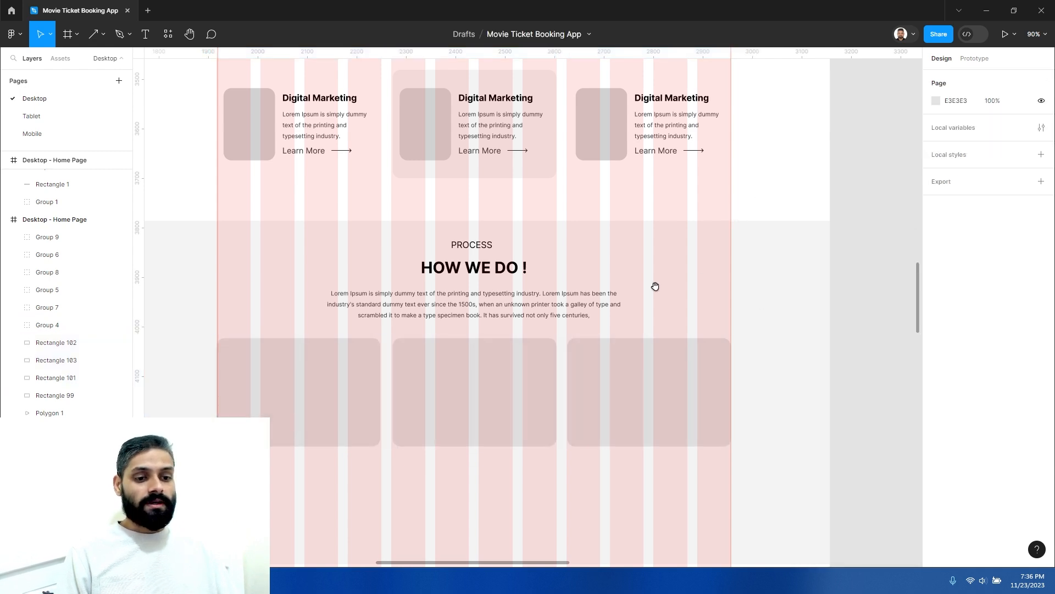
Hide the 12-column layout grid on the mock-up's Desktop - Home Page frame
scroll(643, 330, "down", 2)
left_click(82, 222)
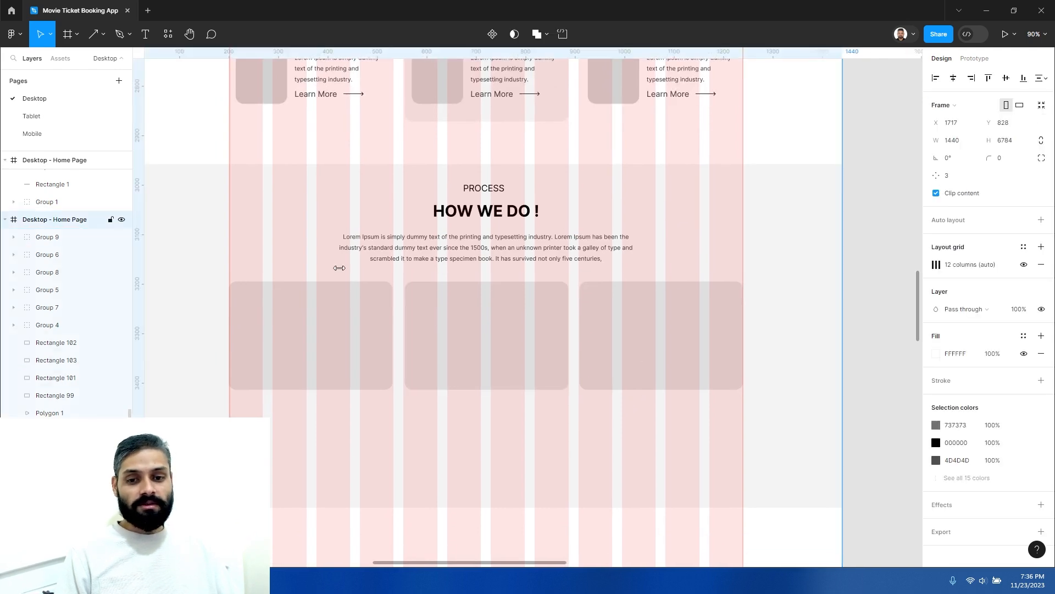
left_click(1024, 266)
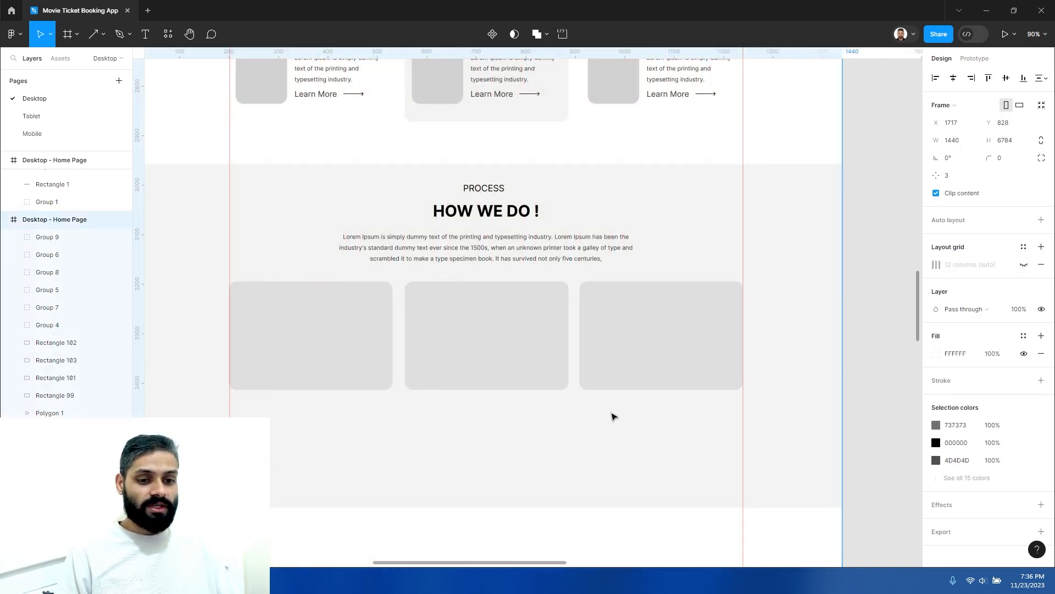
left_click_drag(446, 407, 447, 370)
Stagger the Process cards by moving the left card partway down and the right card to Y 3365, keeping the middle card highest
left_click(571, 310)
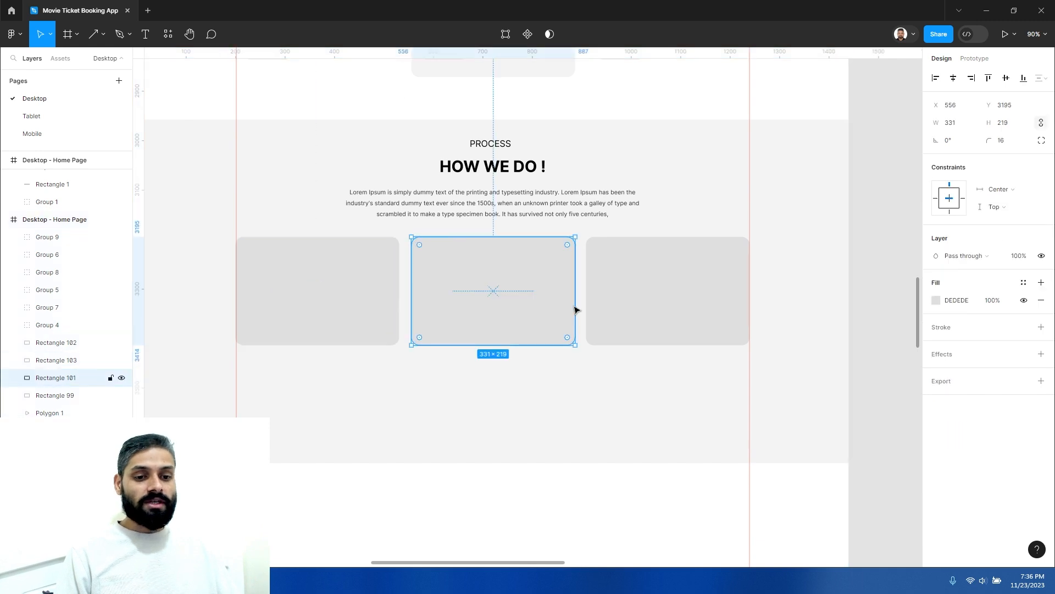
left_click(632, 305, "shift")
left_click(561, 388)
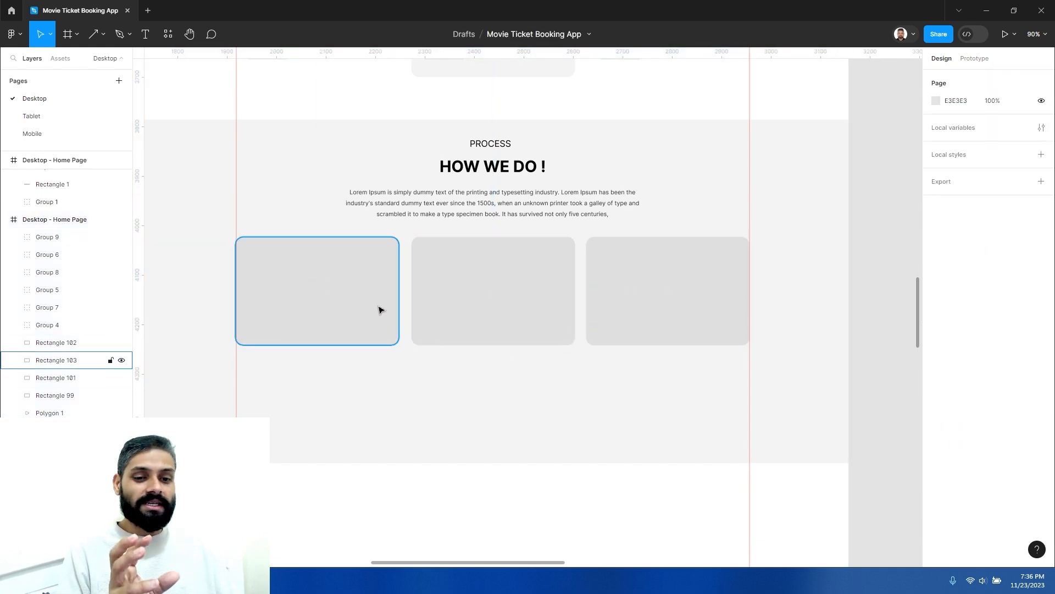
left_click_drag(343, 312, 348, 382)
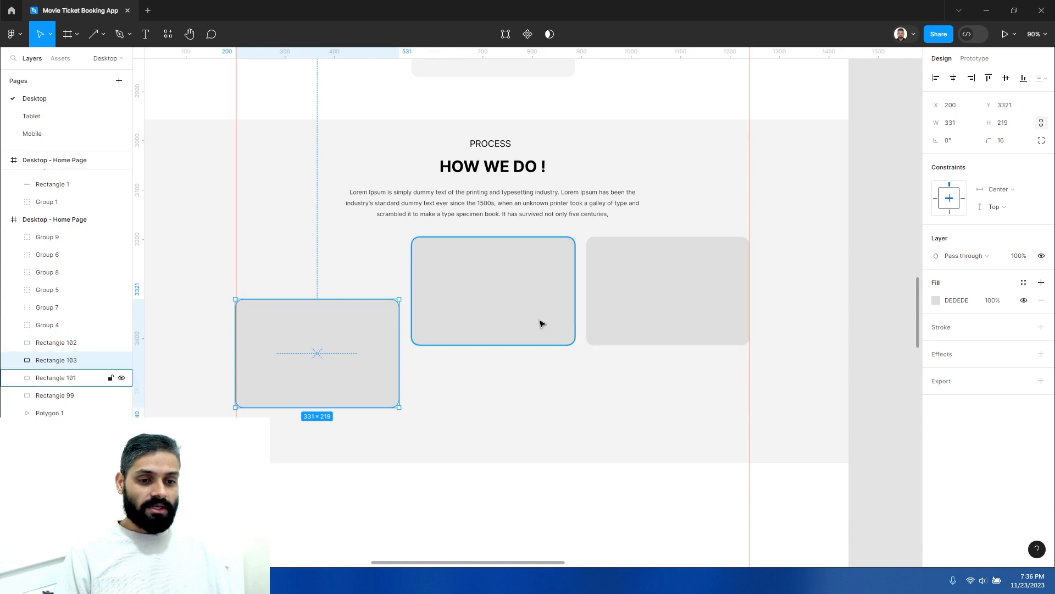
left_click(677, 337)
left_click_drag(677, 374, 679, 420)
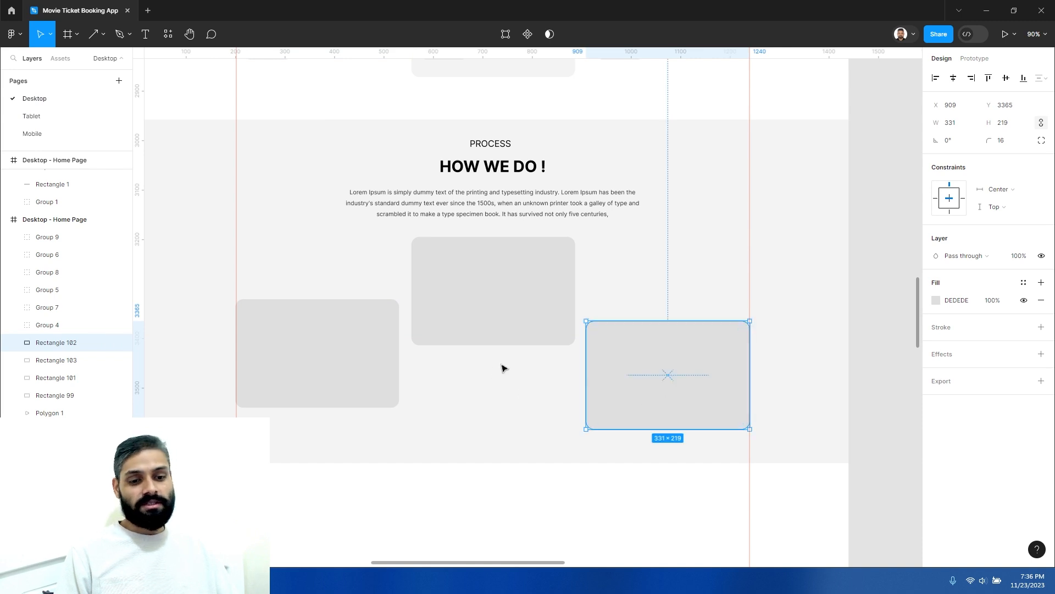
left_click_drag(360, 354, 359, 347)
left_click(327, 257)
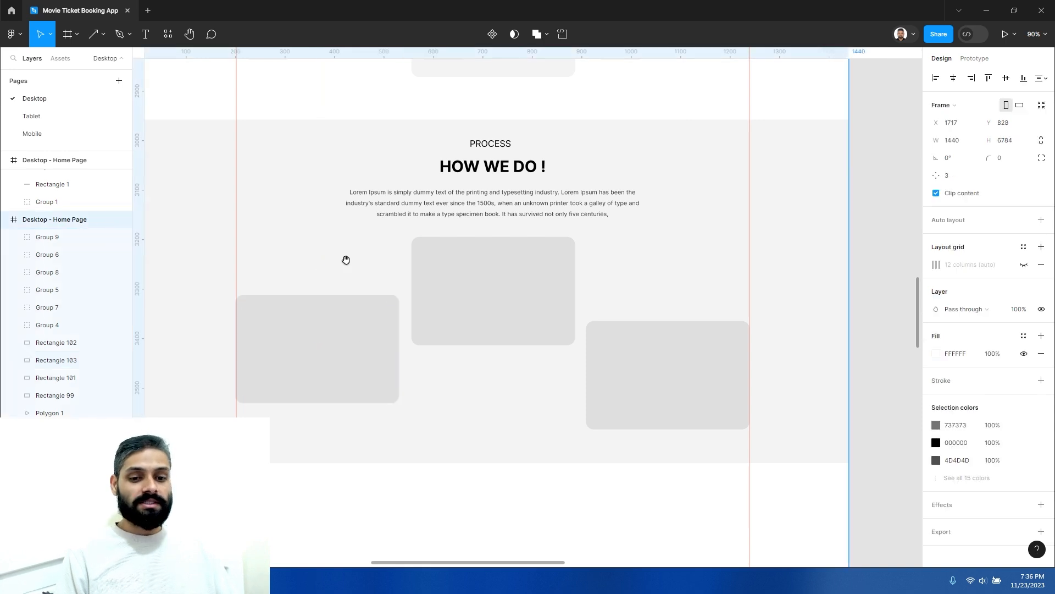
Draw a looping open curve with the Pen tool from above the left Process card to the middle card's left edge
key("Escape")
left_click(130, 35)
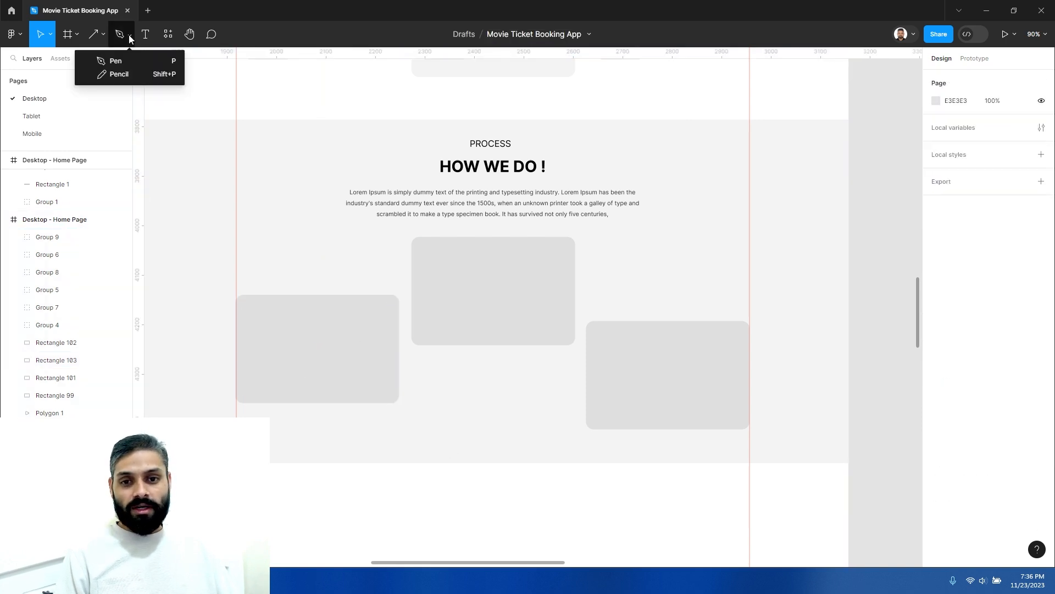
left_click(116, 61)
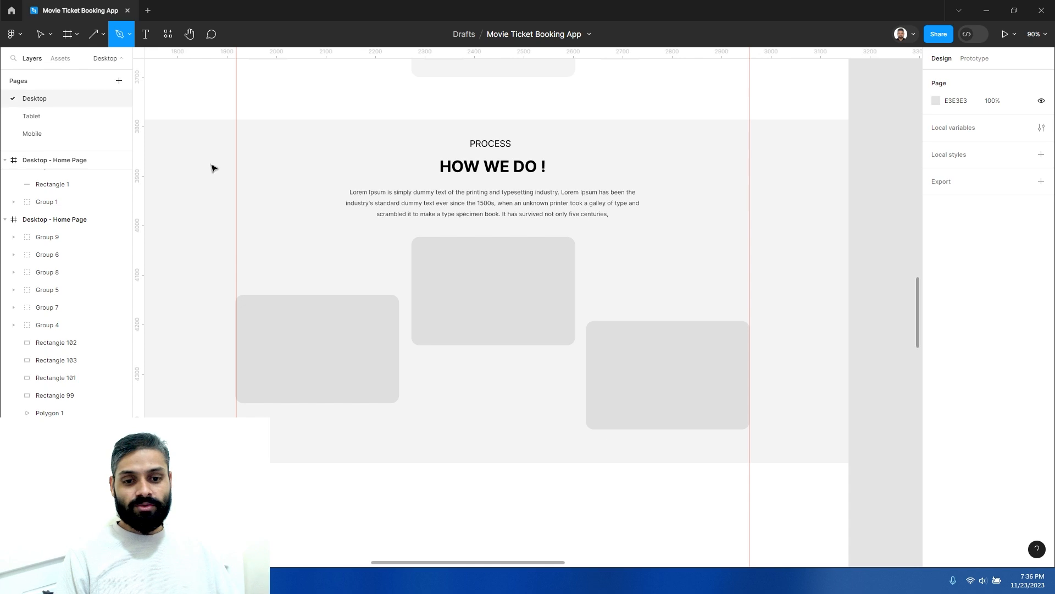
left_click(282, 291)
mouse_move(367, 238)
left_mouse_down()
mouse_move(347, 222)
mouse_move(328, 269)
left_mouse_up()
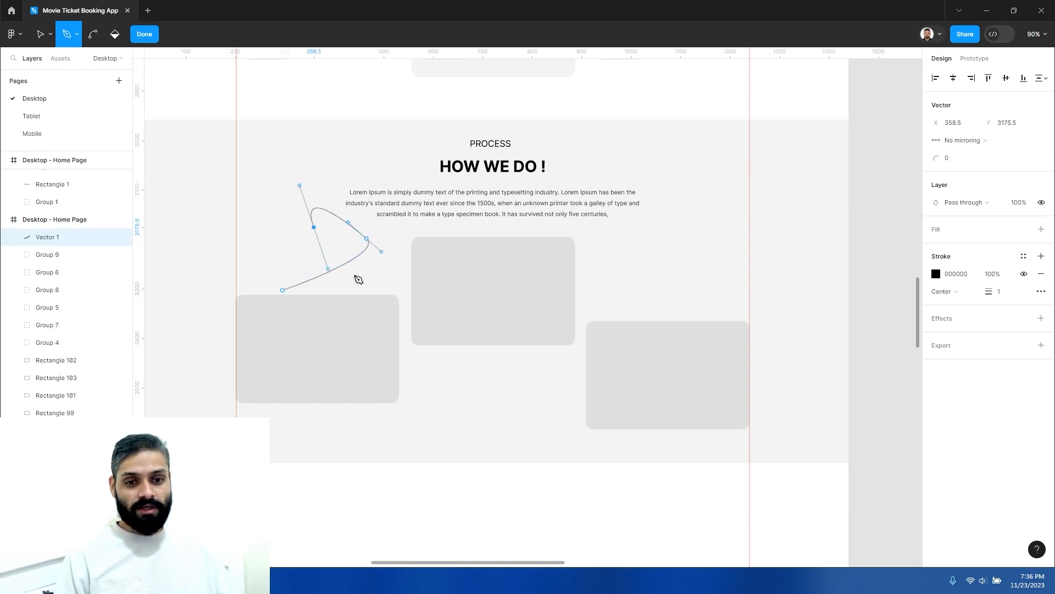
left_click(407, 279)
key("Escape")
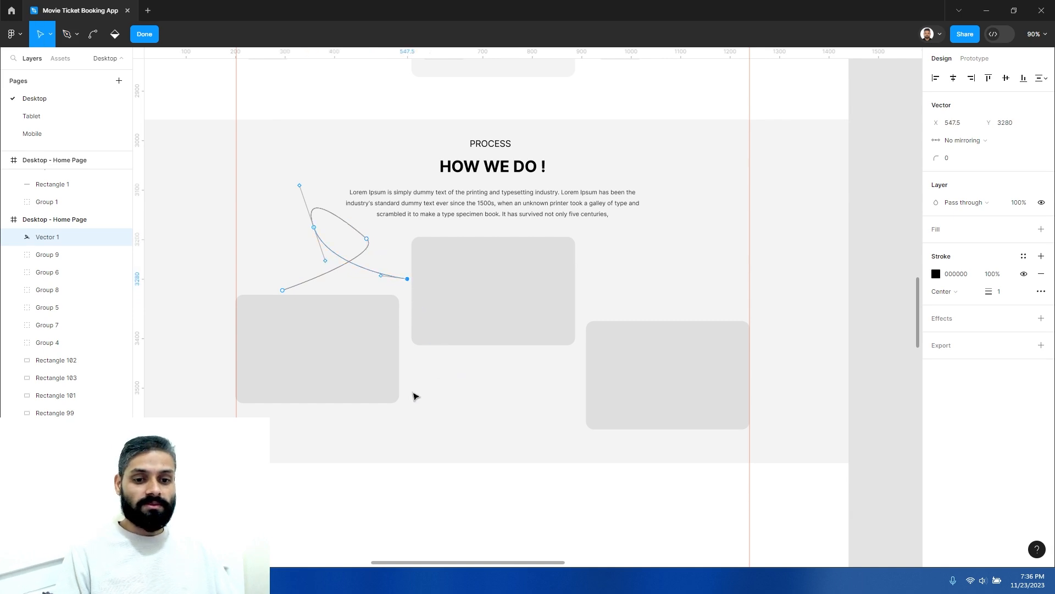
Round out the curve's loop by moving its right anchor point to X 448.5, Y 3175.5 and adjusting the left point's handle
left_click(497, 474)
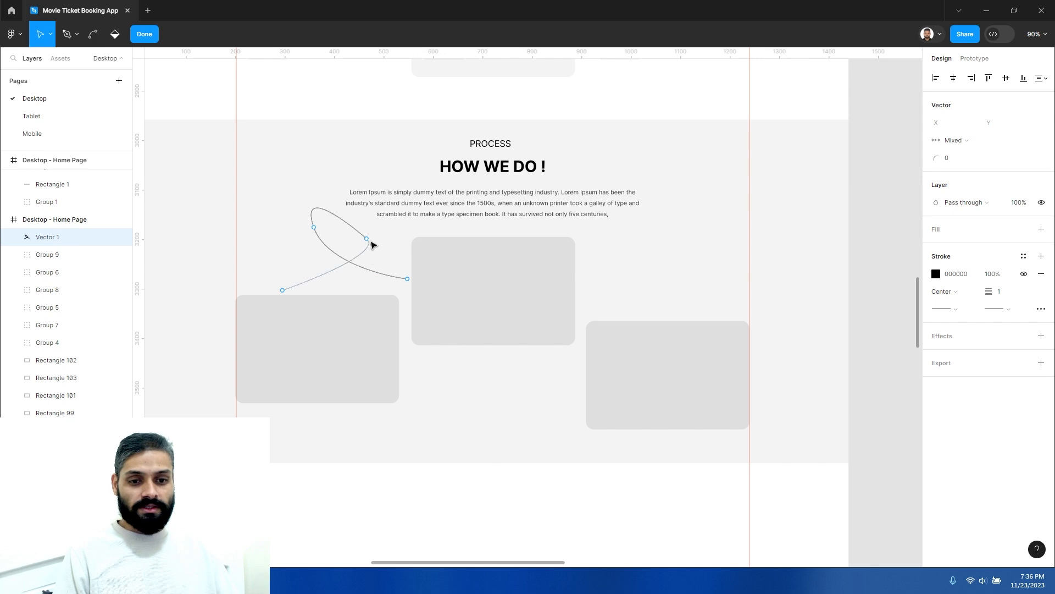
left_click(359, 228)
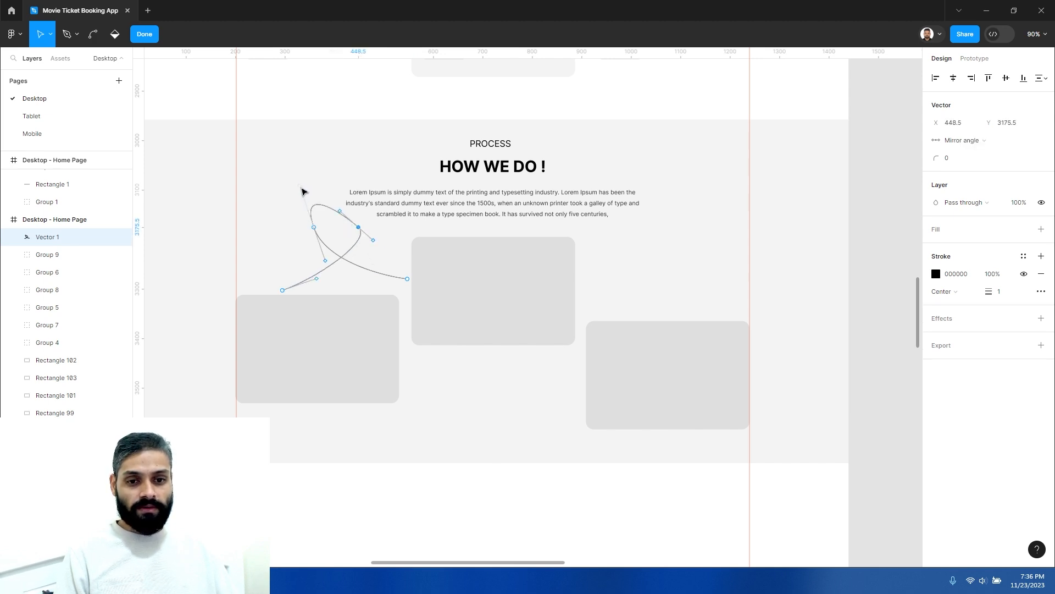
left_click_drag(299, 185, 319, 208)
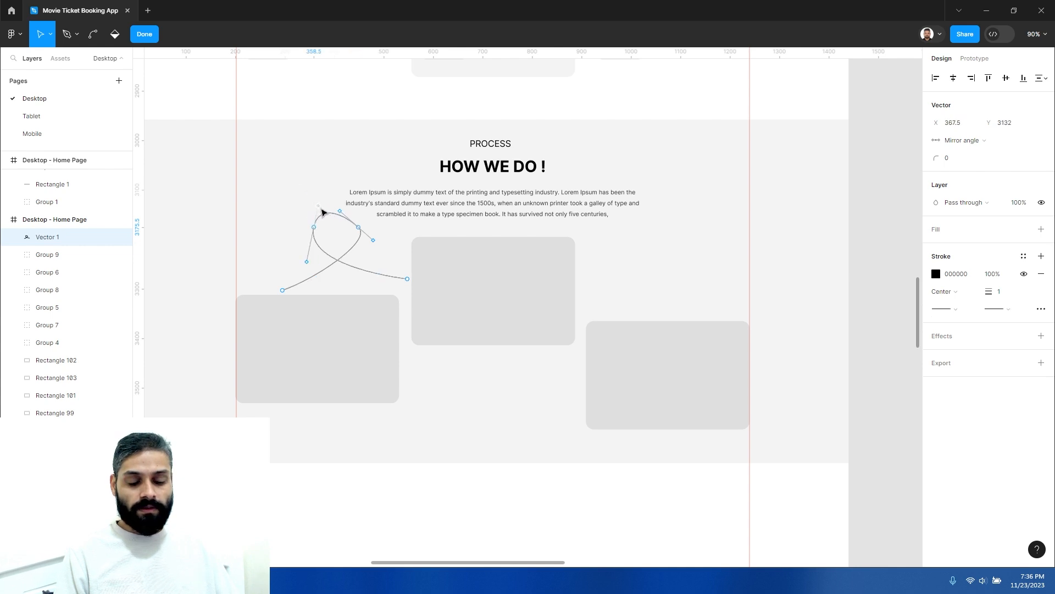
left_click(464, 497)
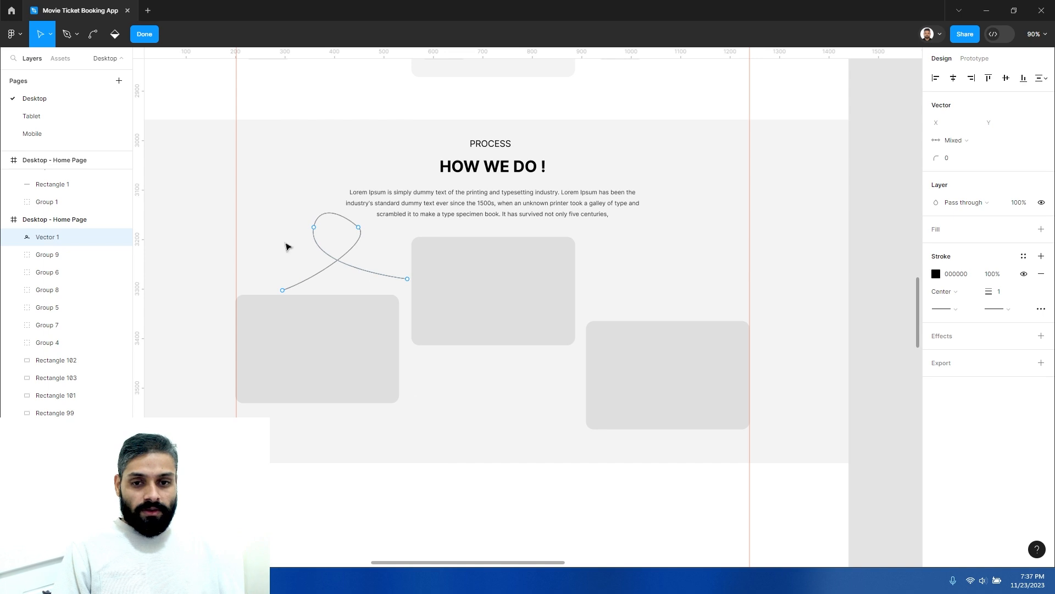
left_click(144, 34)
Put a line arrowhead on the end of the looping curve beside the middle Process card
left_click(276, 184)
left_click(340, 260)
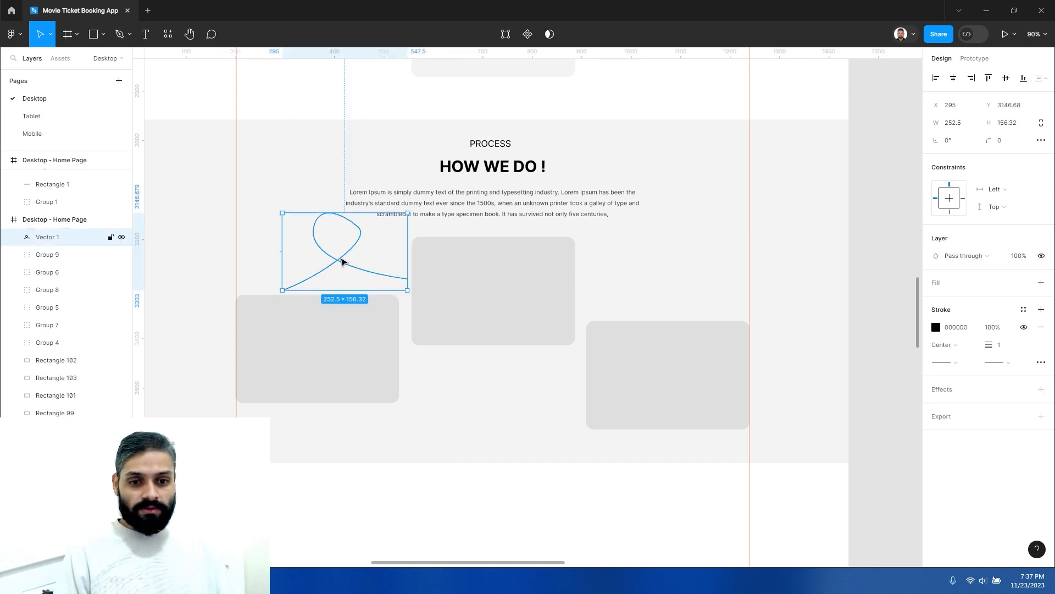
left_click(1007, 368)
left_click(967, 377)
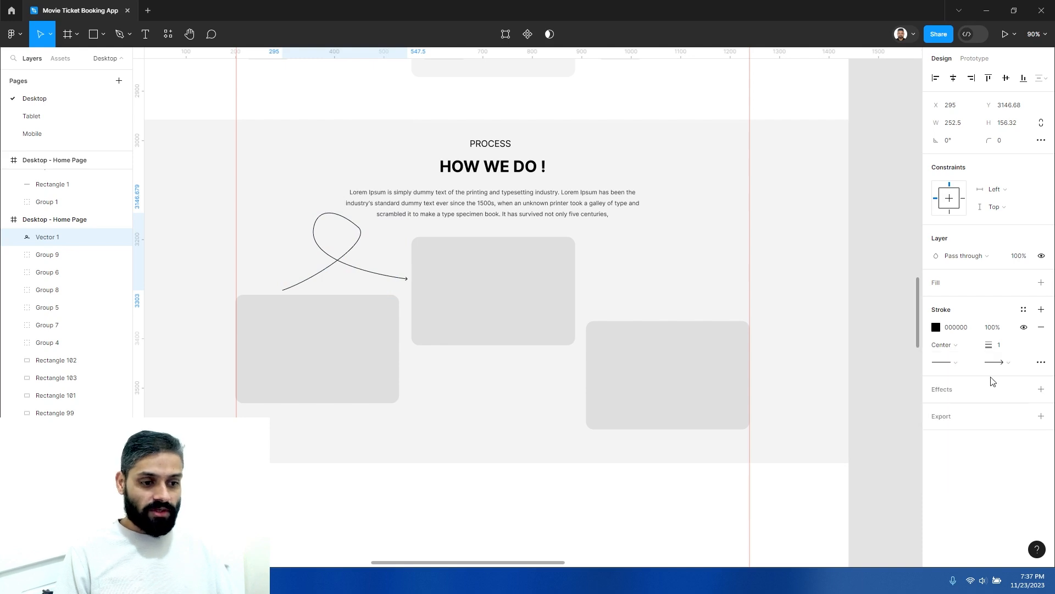
Give the looping arrow a custom stroke style with dashes 2, 4, 6, 8
left_click(1040, 364)
left_click(901, 395)
left_click(907, 424)
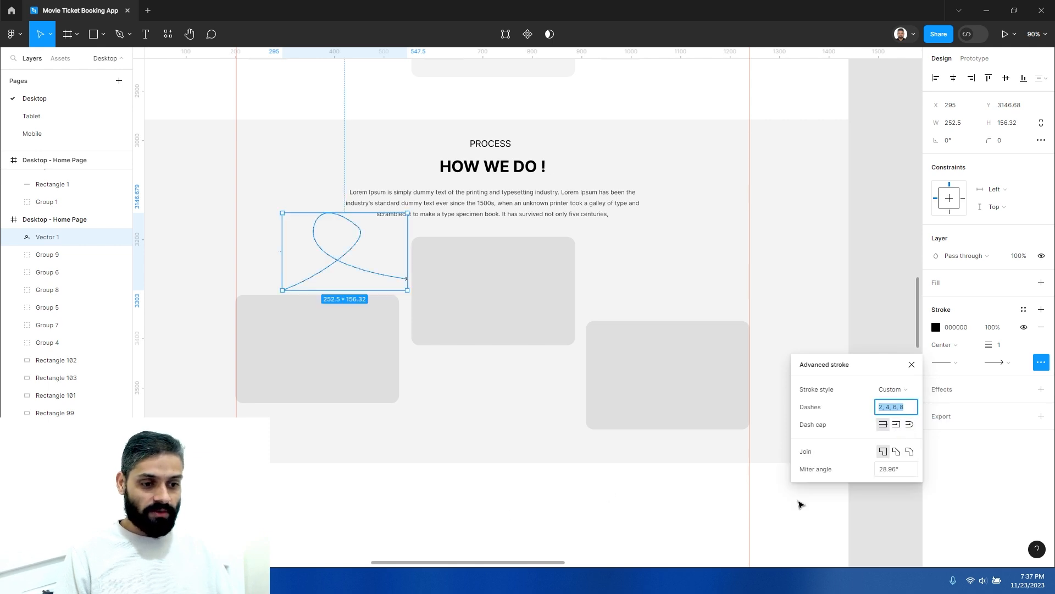
left_click(663, 509)
left_click(345, 261)
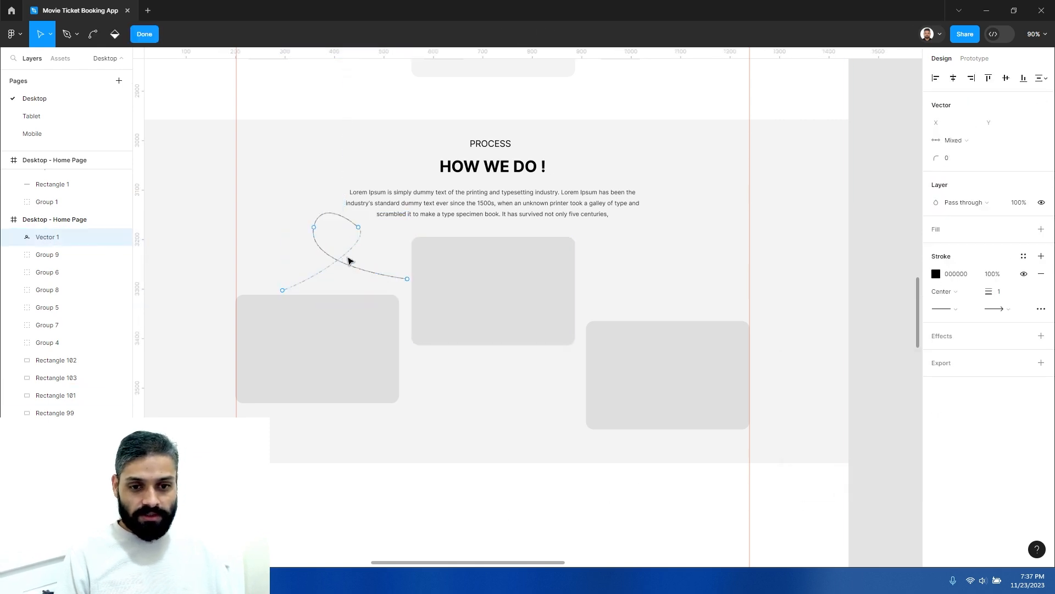
scroll(333, 228, "up", 10)
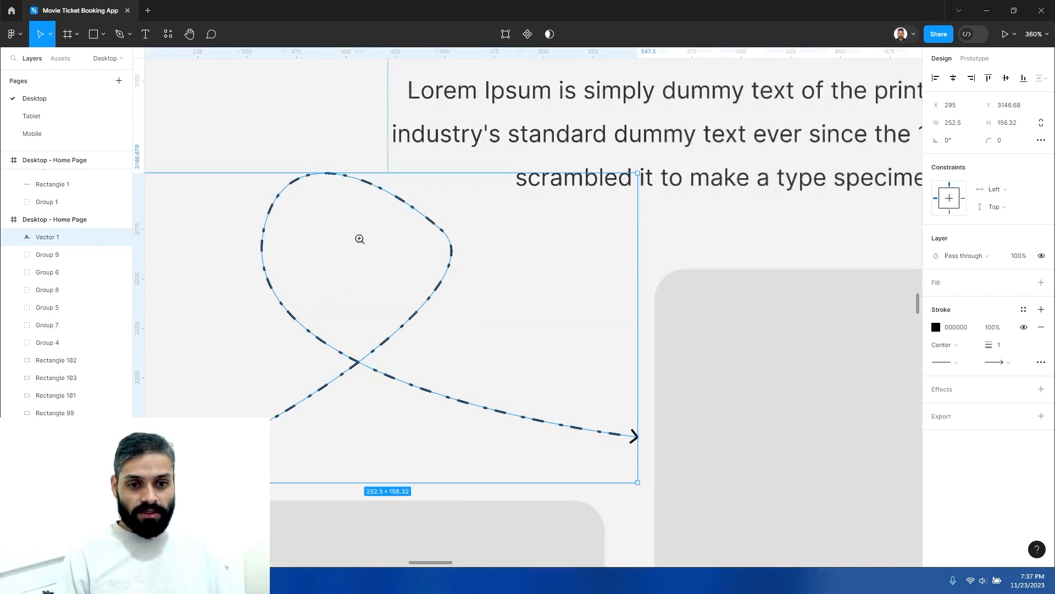
scroll(557, 243, "down", 3)
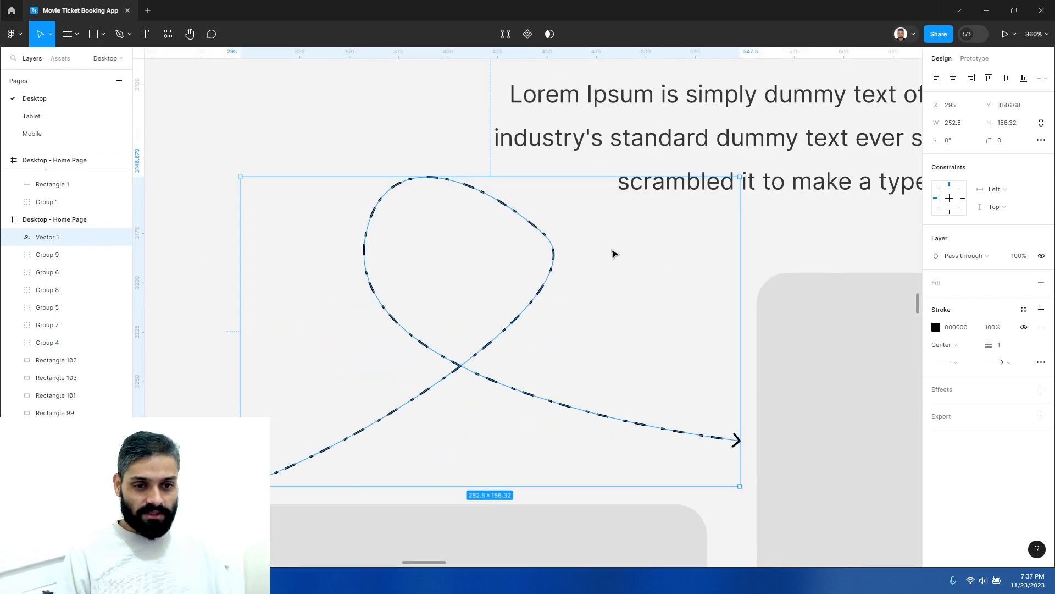
Smooth the looping arrow's loop by adjusting the right point's handle, shifting that point inward and moving the left point to X 354.5, Y 3181
double_click(556, 257)
left_click(545, 235)
left_click_drag(473, 174, 523, 158)
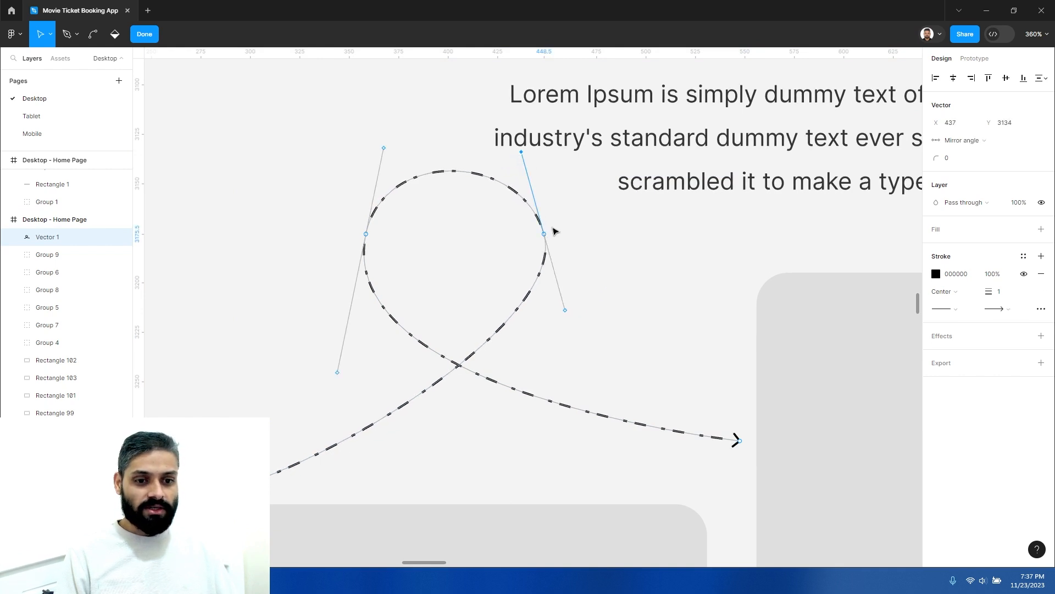
mouse_move(546, 239)
left_mouse_down()
mouse_move(523, 231)
mouse_move(577, 283)
mouse_move(544, 287)
mouse_move(514, 257)
mouse_move(528, 243)
left_mouse_up()
left_click_drag(367, 237, 360, 246)
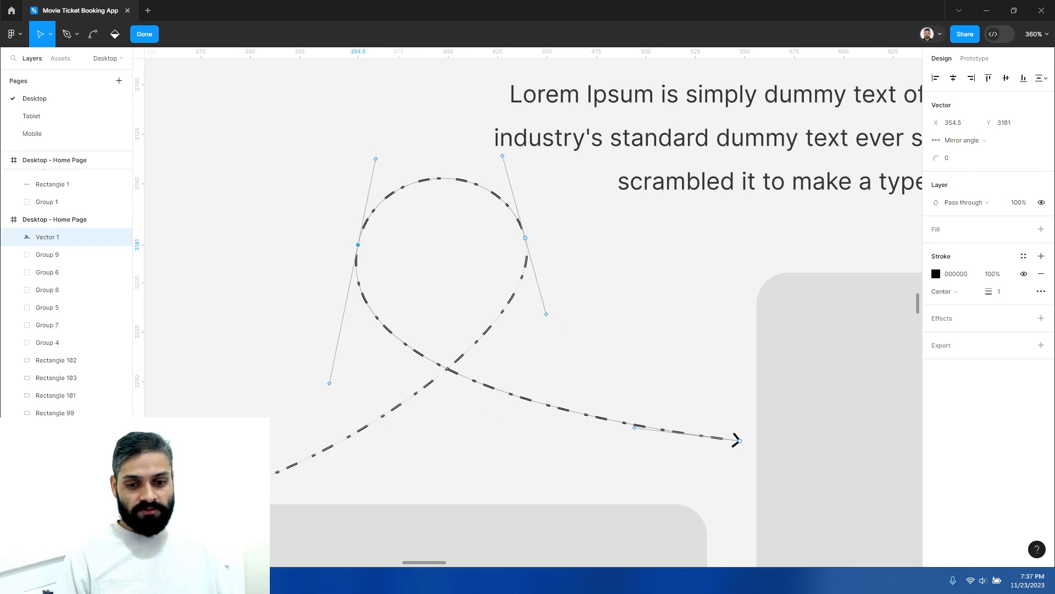
Put a reversed triangle on the start of the looping arrow above the left Process card
left_click(240, 487)
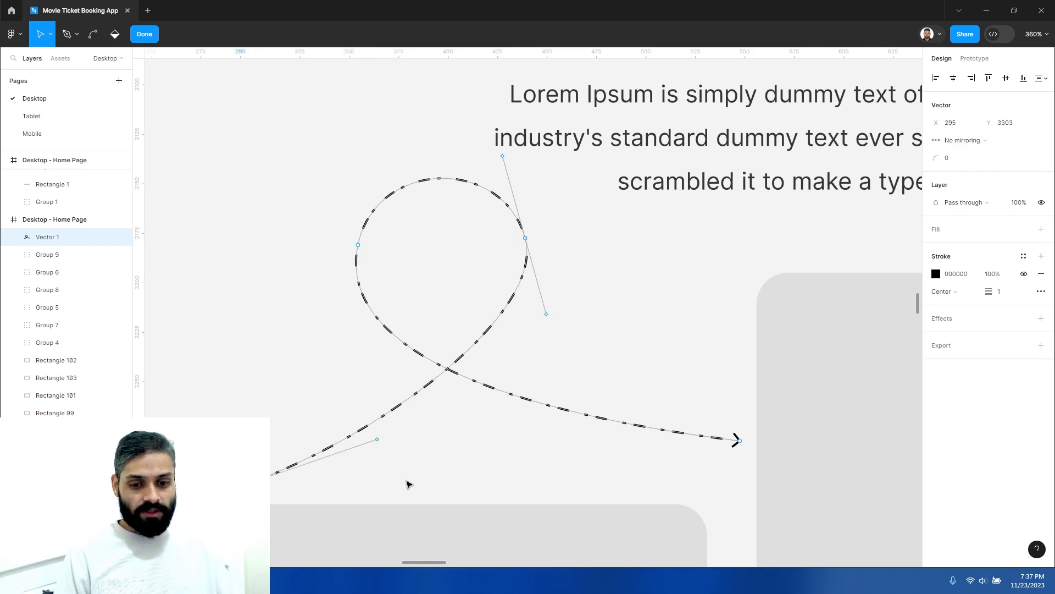
left_click(1041, 292)
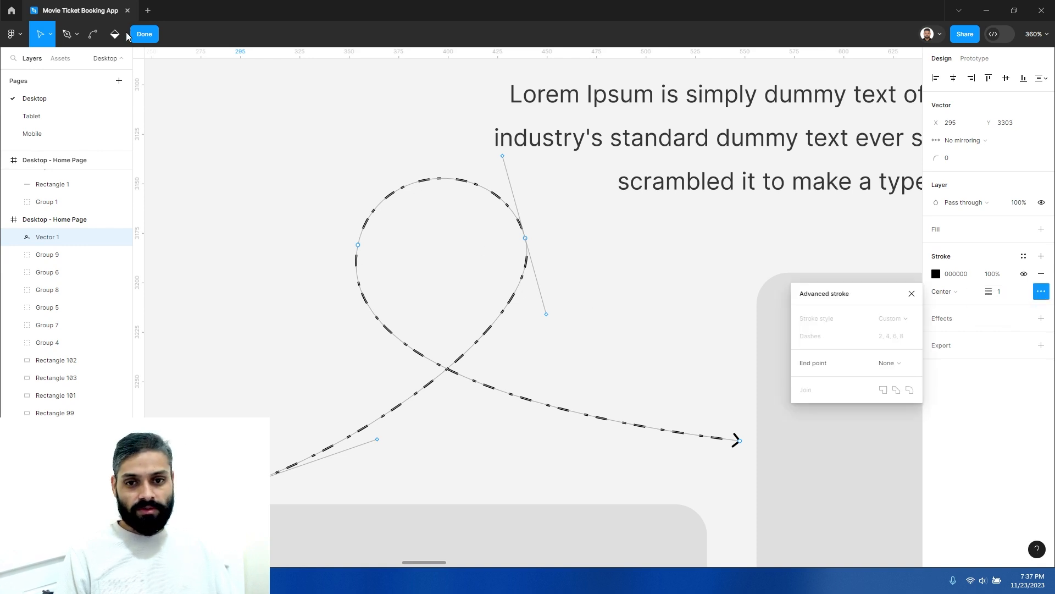
left_click(144, 34)
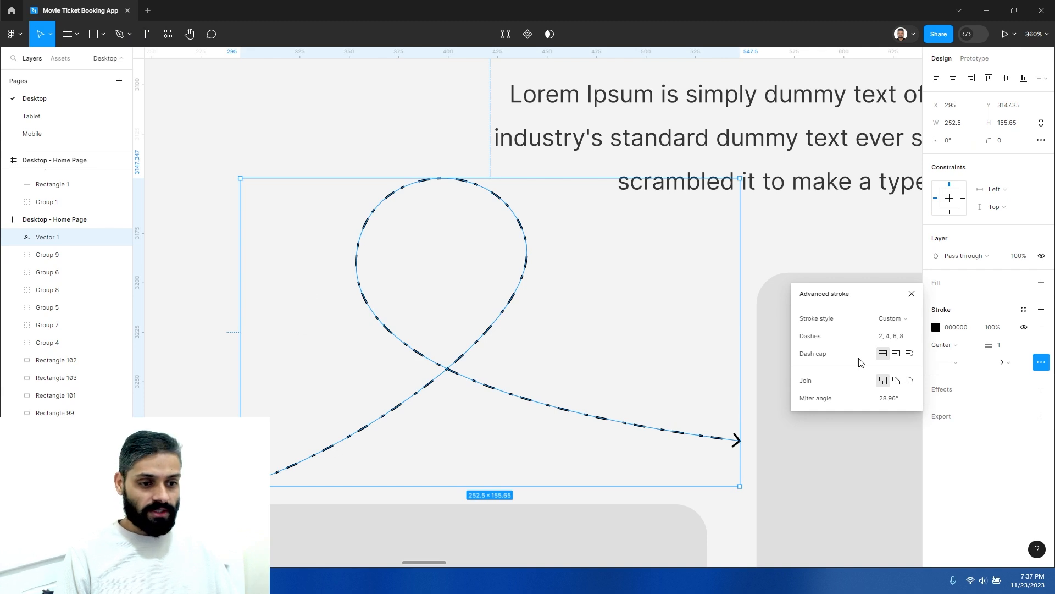
left_click(945, 363)
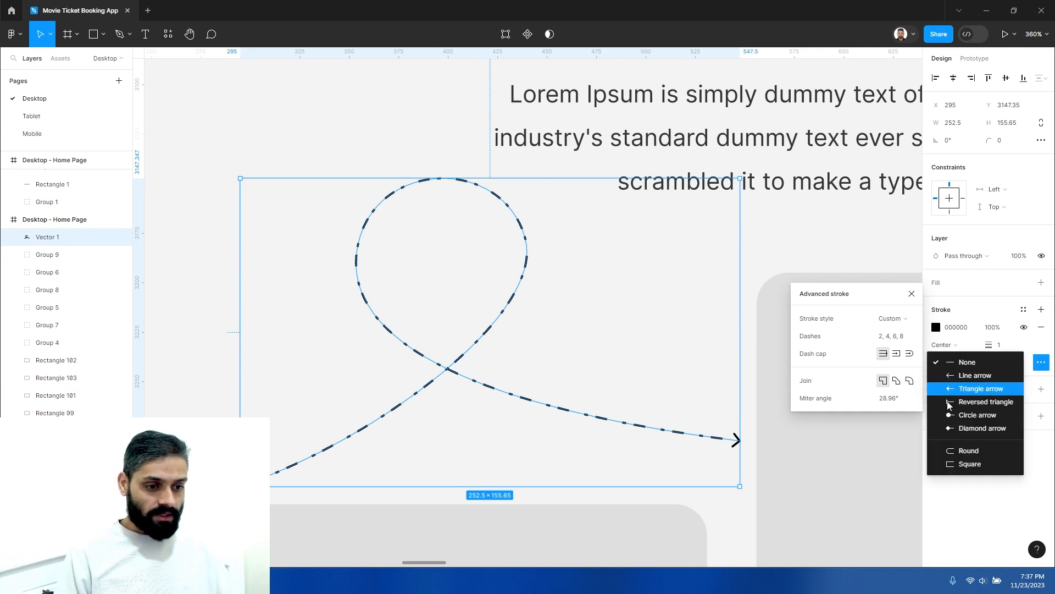
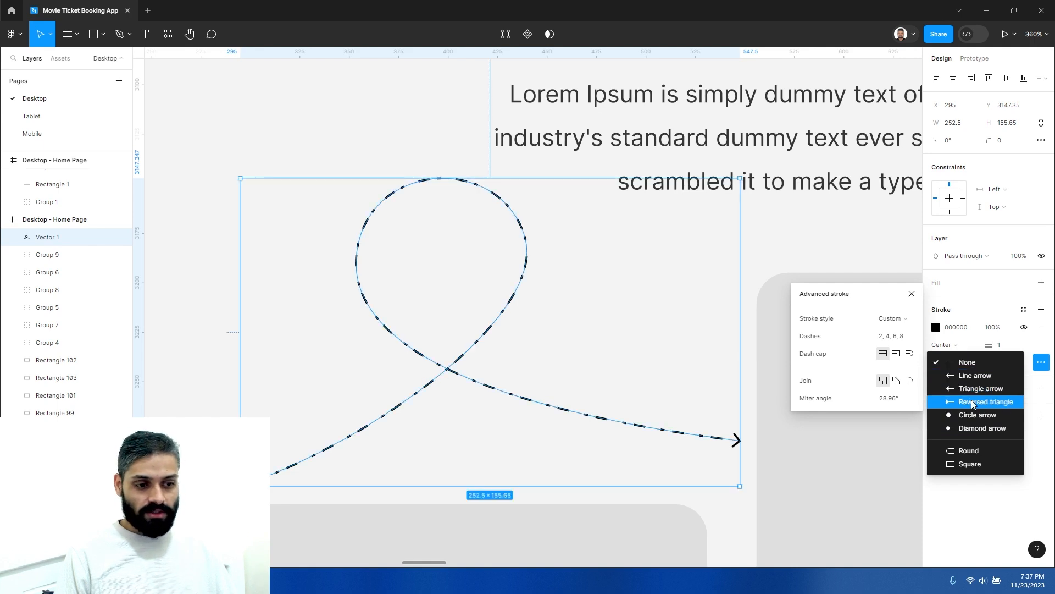
left_click(973, 404)
left_click_drag(281, 417, 352, 340)
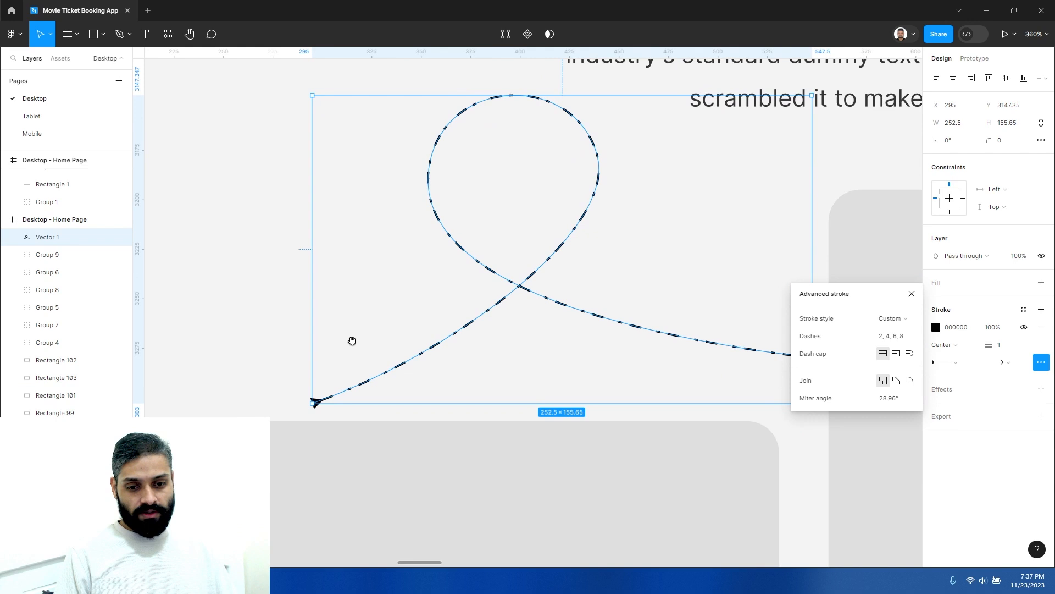
key("p")
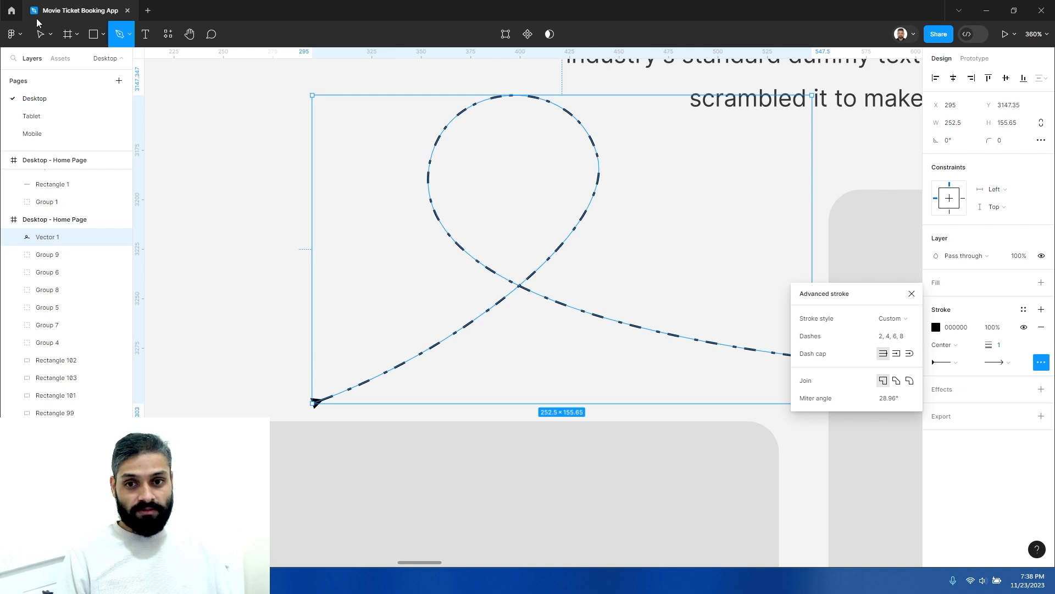
left_click(41, 34)
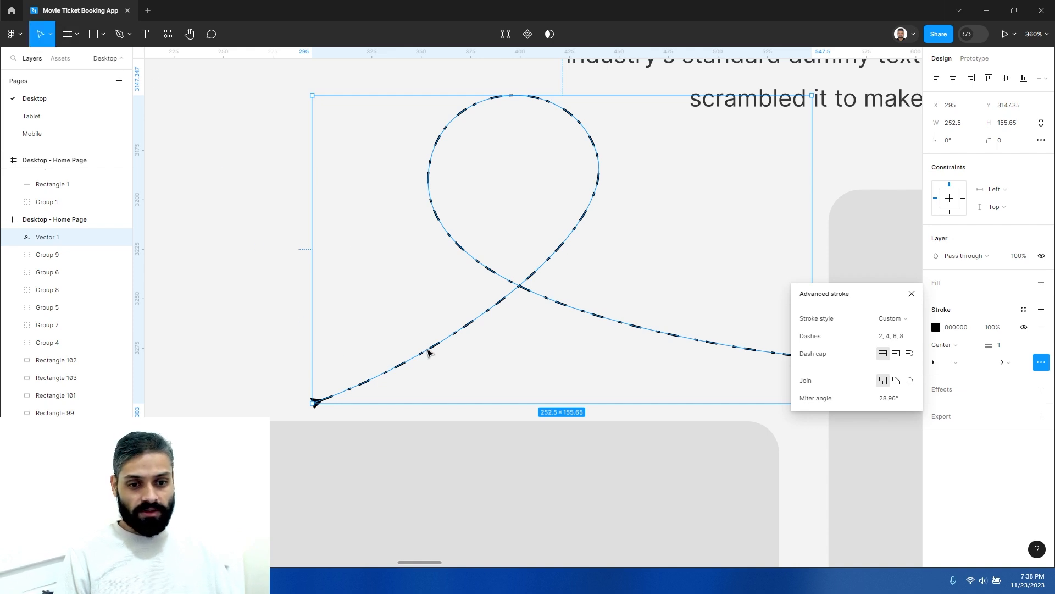
left_click(429, 351)
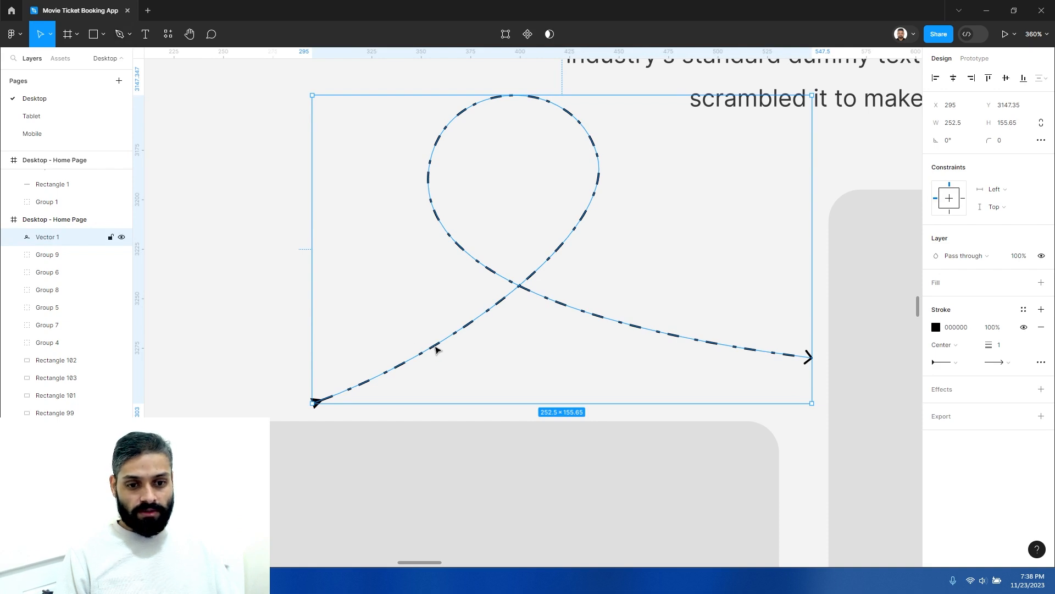
Pull the start point's curve handle straight up to X 295, Y 3242.5 and finish editing the looping arrow
double_click(436, 349)
key("p")
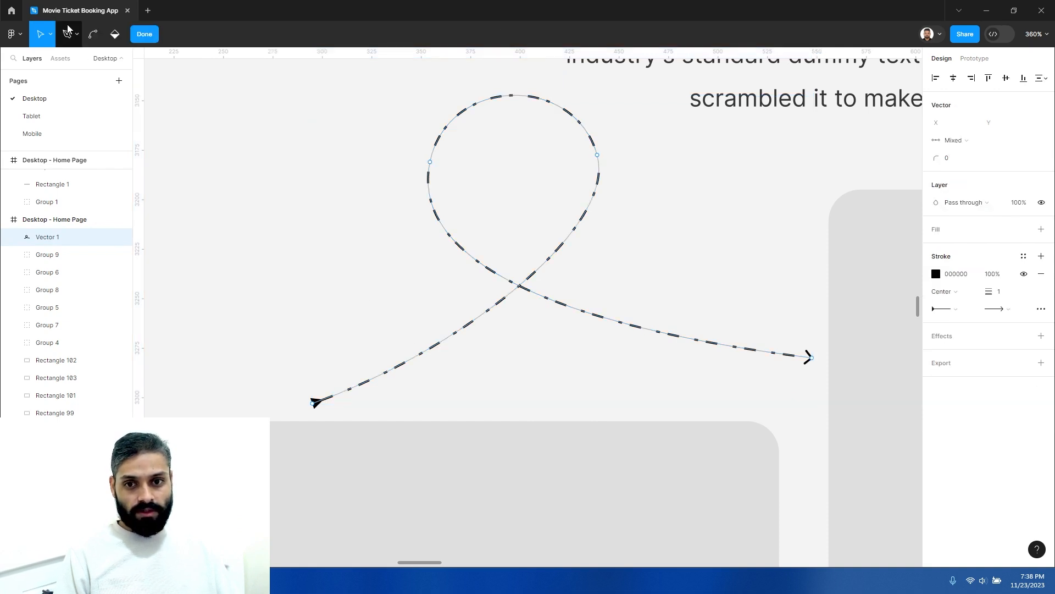
left_click(313, 403)
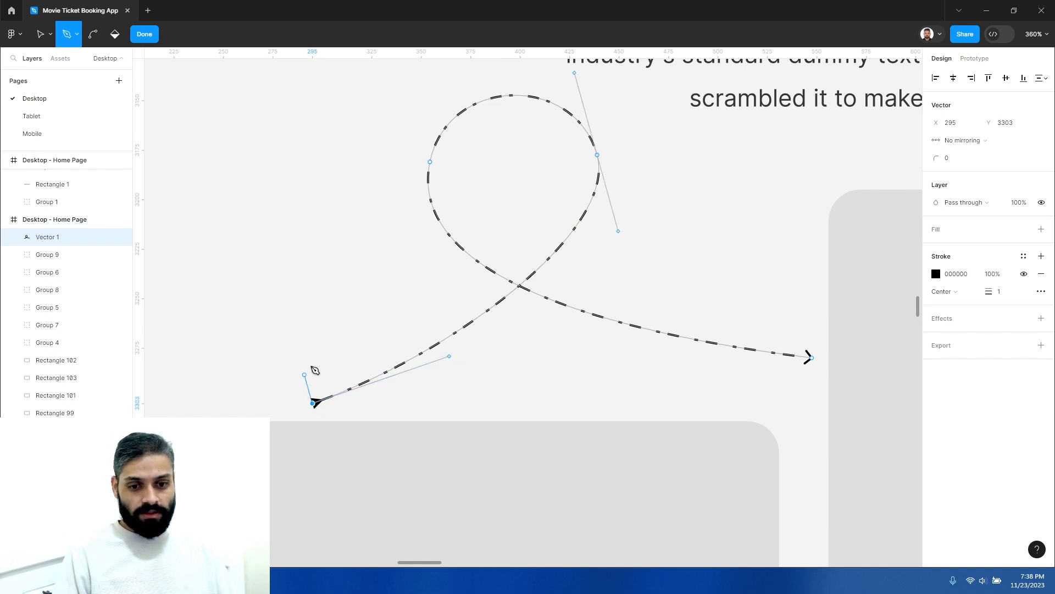
key("Escape")
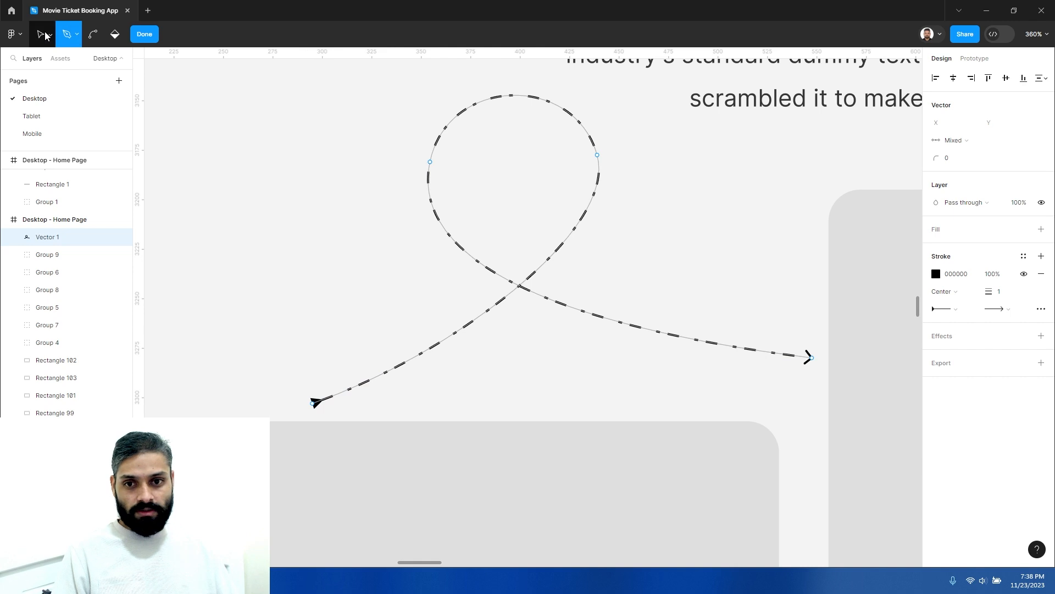
left_click(43, 35)
left_click(313, 403)
left_click_drag(450, 359, 412, 345)
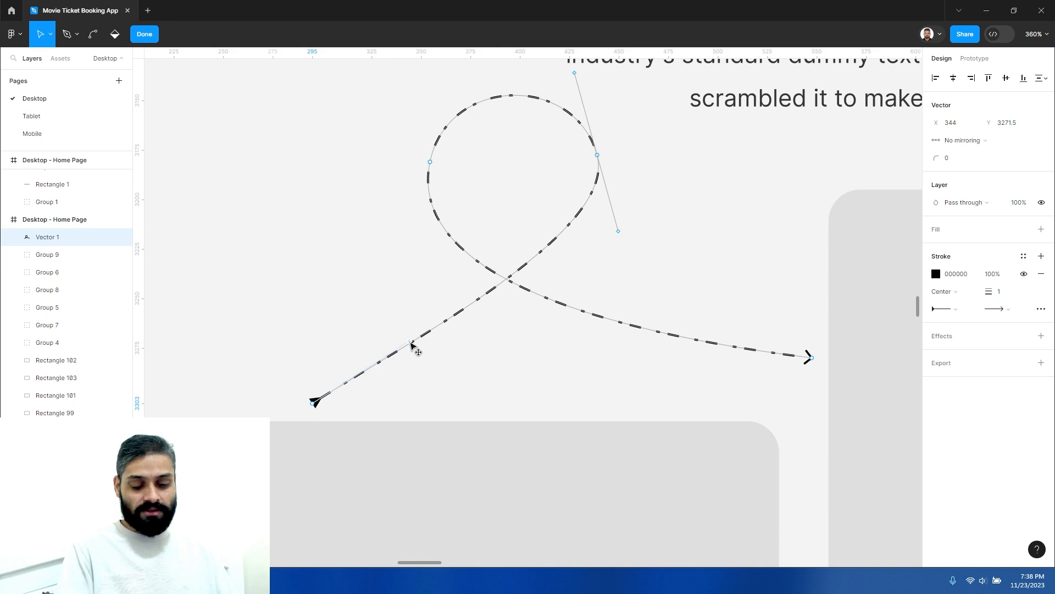
left_click_drag(411, 344, 314, 287)
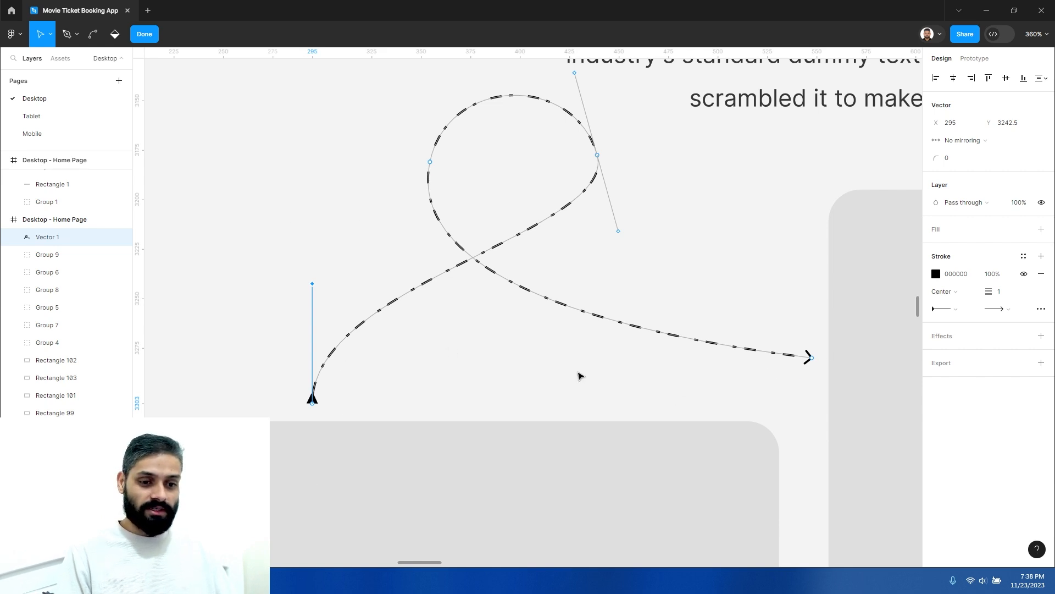
left_click(144, 34)
left_click(288, 167)
Place a copy of the looping arrow beneath the middle Process card at X 613, Y 3430
scroll(424, 255, "down", 2)
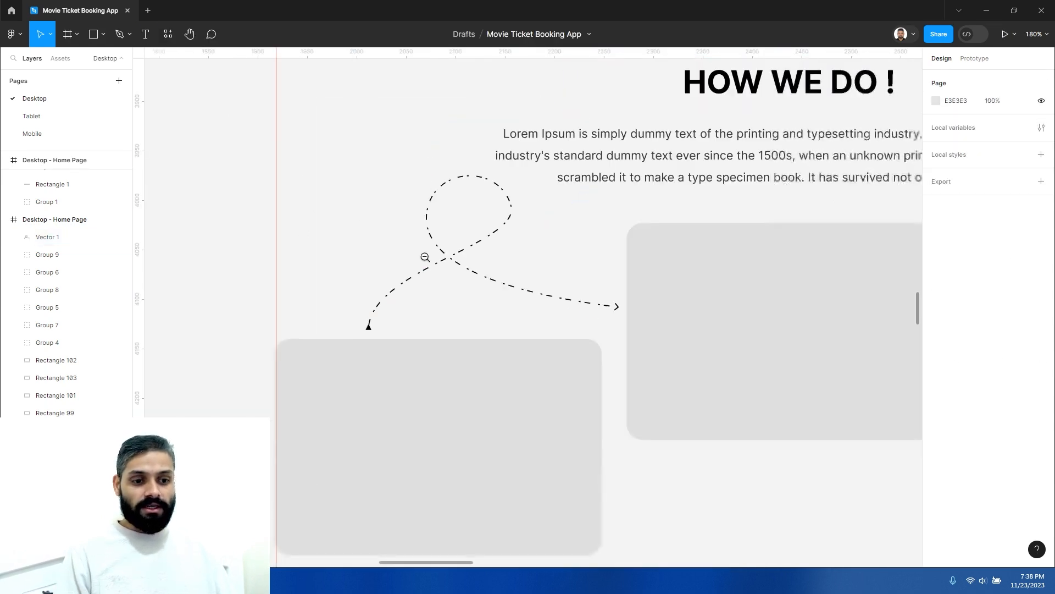
scroll(529, 325, "down", 1)
scroll(529, 325, "right", 2)
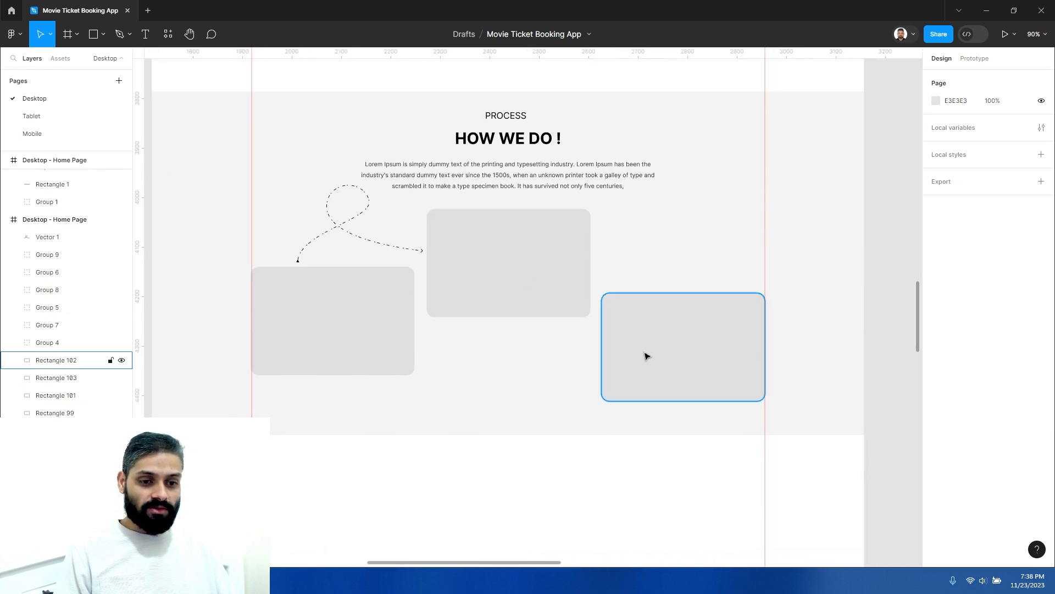
left_click_drag(343, 228, 499, 367)
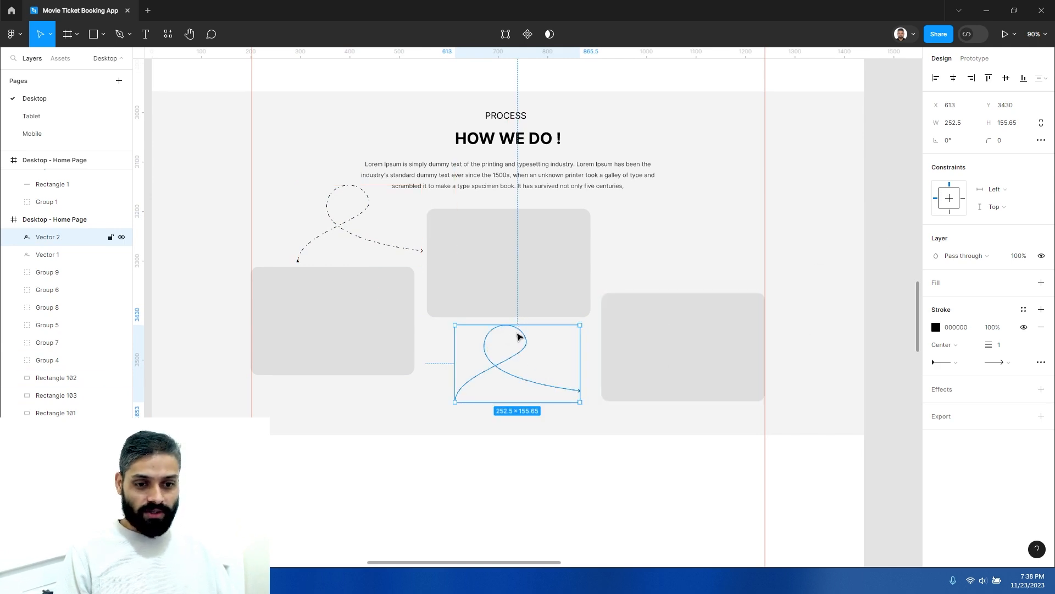
Flip the copied arrow vertically and move it closer to the right card, to X 643, Y 3608.65
right_click(518, 336)
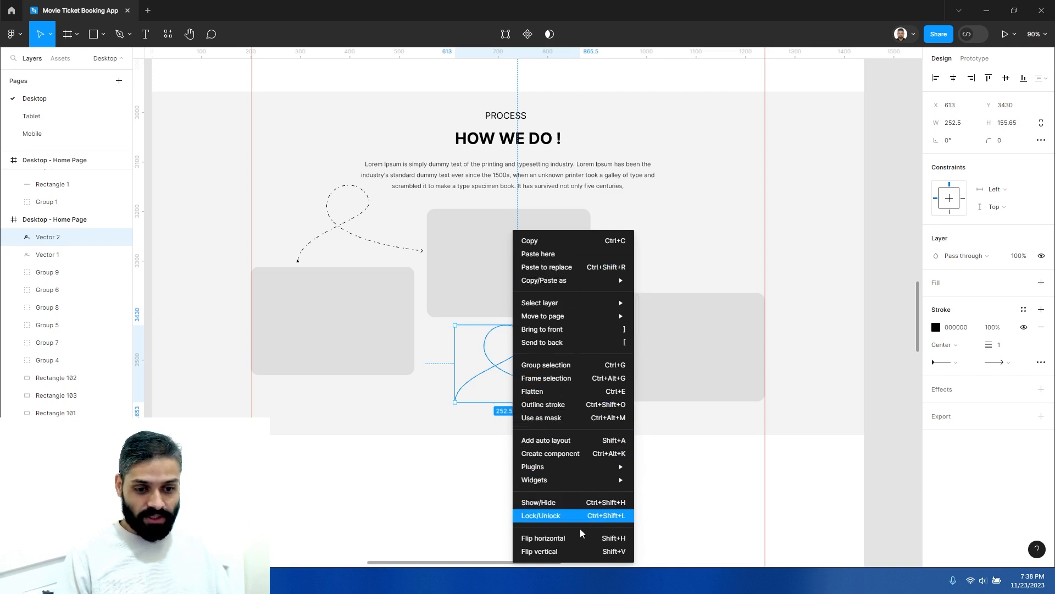
left_click(551, 551)
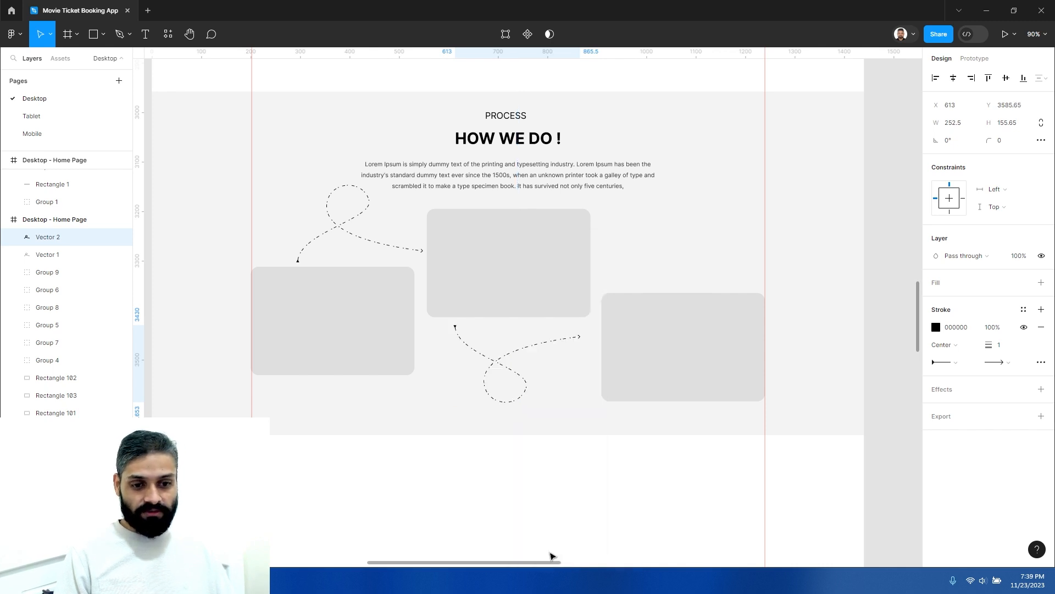
left_click(602, 405)
key("z")
left_click(515, 363)
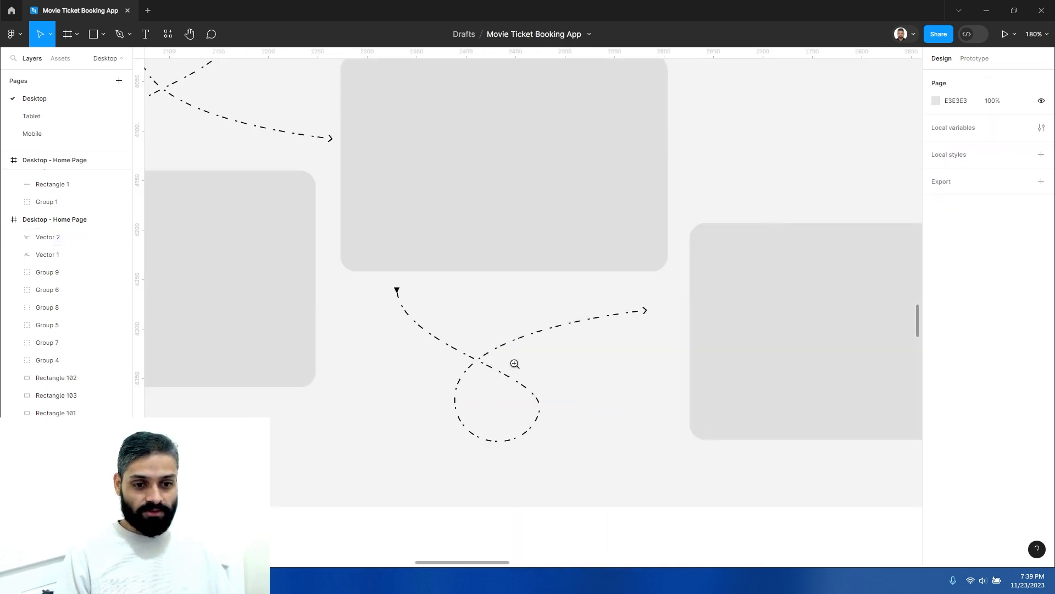
left_click_drag(478, 363, 509, 385)
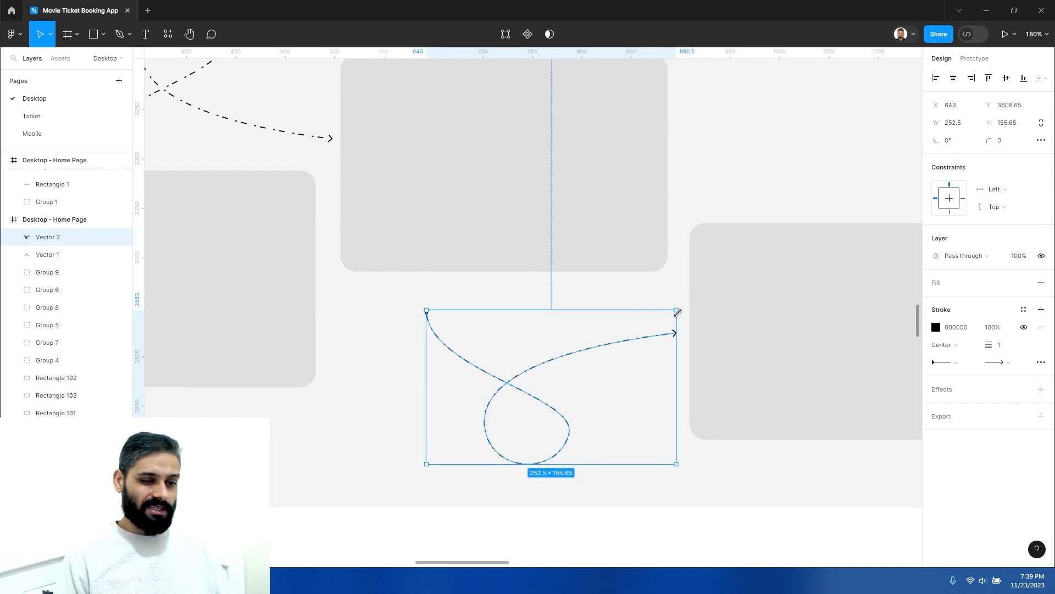
Undo the copied arrow's last move and its vertical flip
scroll(527, 326, "down", 5)
scroll(481, 337, "right", 2)
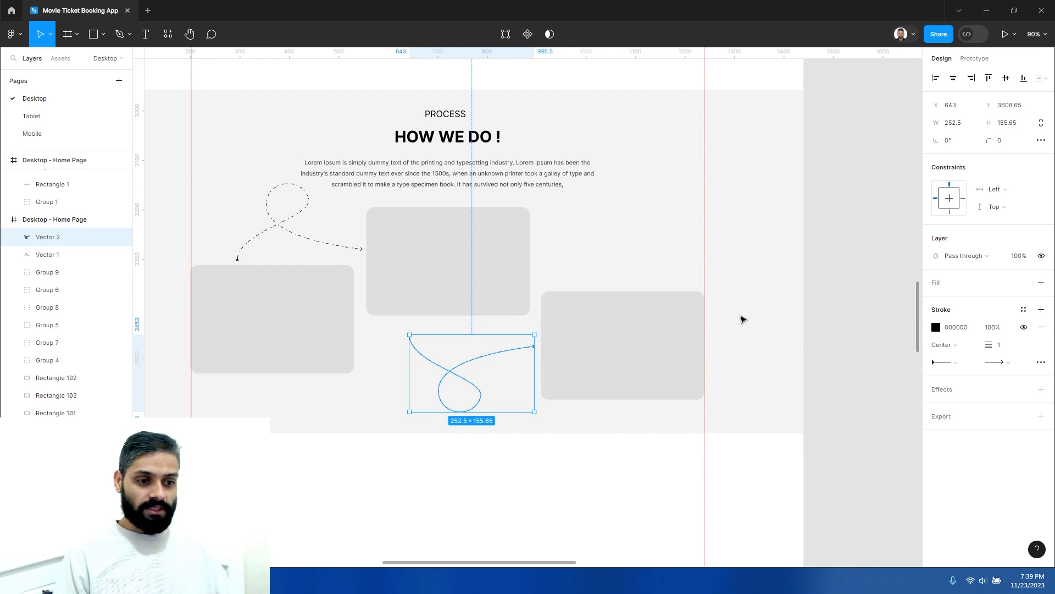
key("Escape")
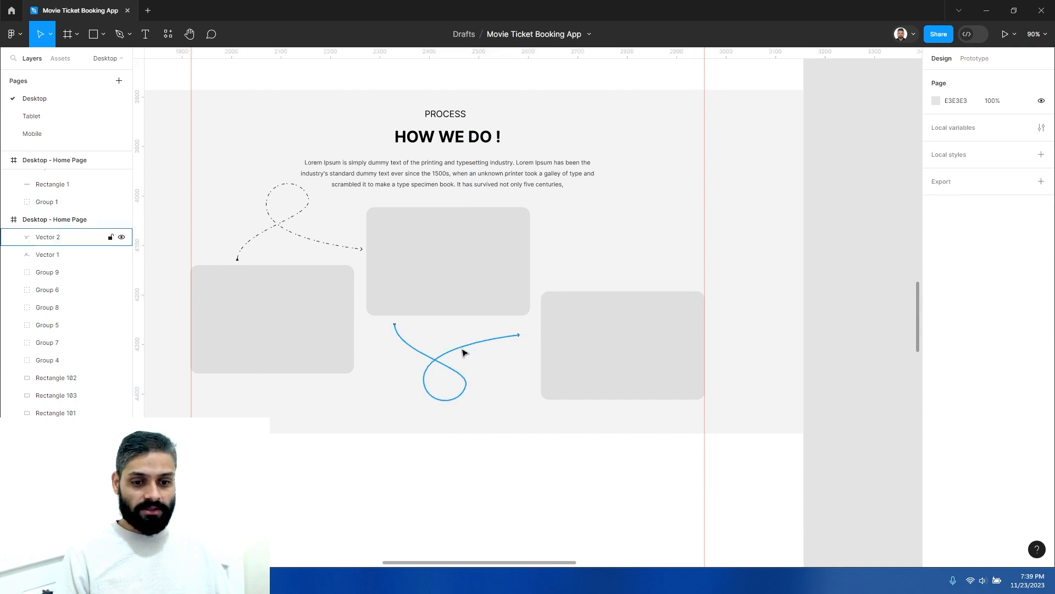
left_click(462, 352)
key("shift+v")
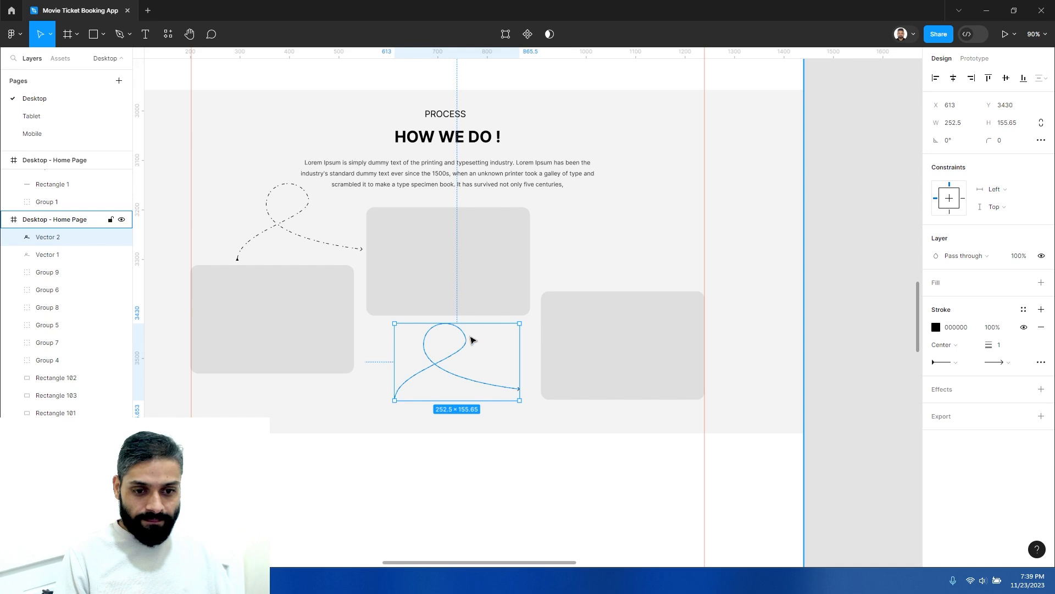
Move the copied arrow above the right card to X 912, Y 3172 and try dragging its corner to reshape it
left_click_drag(558, 300, 614, 222)
right_click(612, 221)
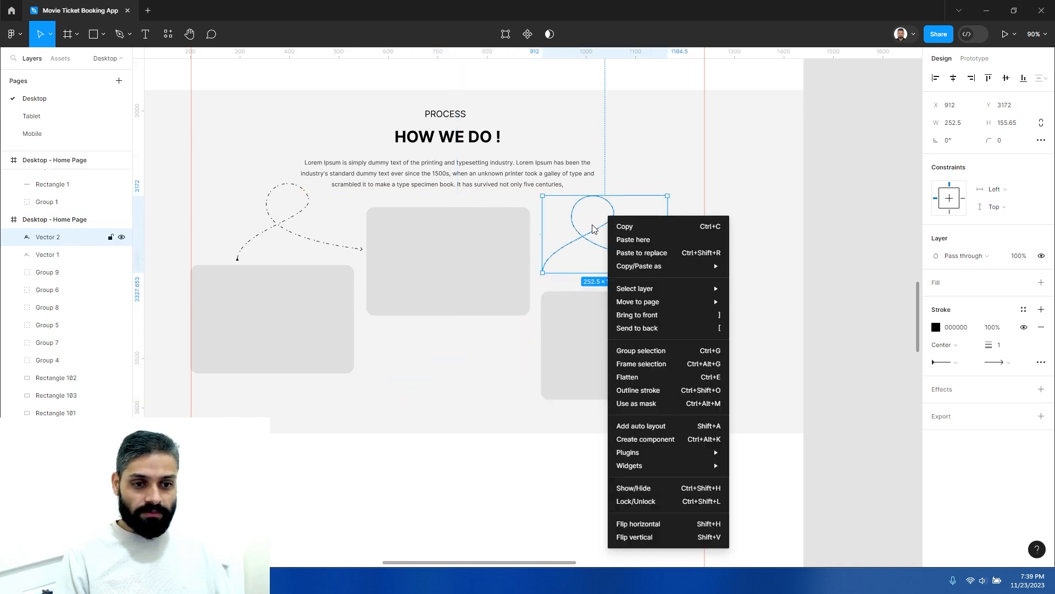
left_click(590, 239)
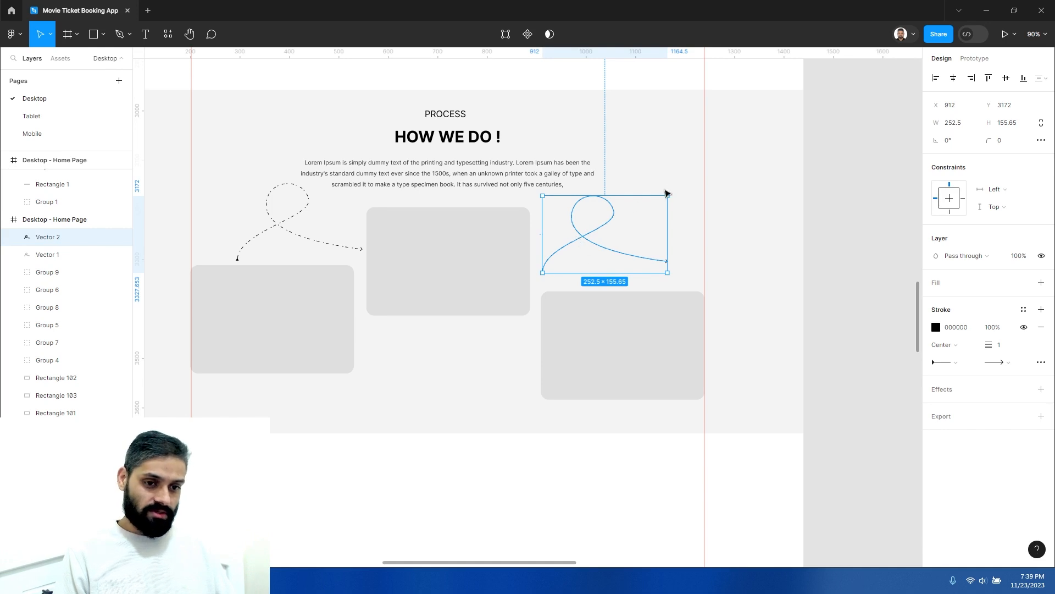
left_click_drag(671, 192, 497, 324)
key("ctrl+z")
Try flipping the copied arrow horizontally, and reverse that flip
right_click(606, 220)
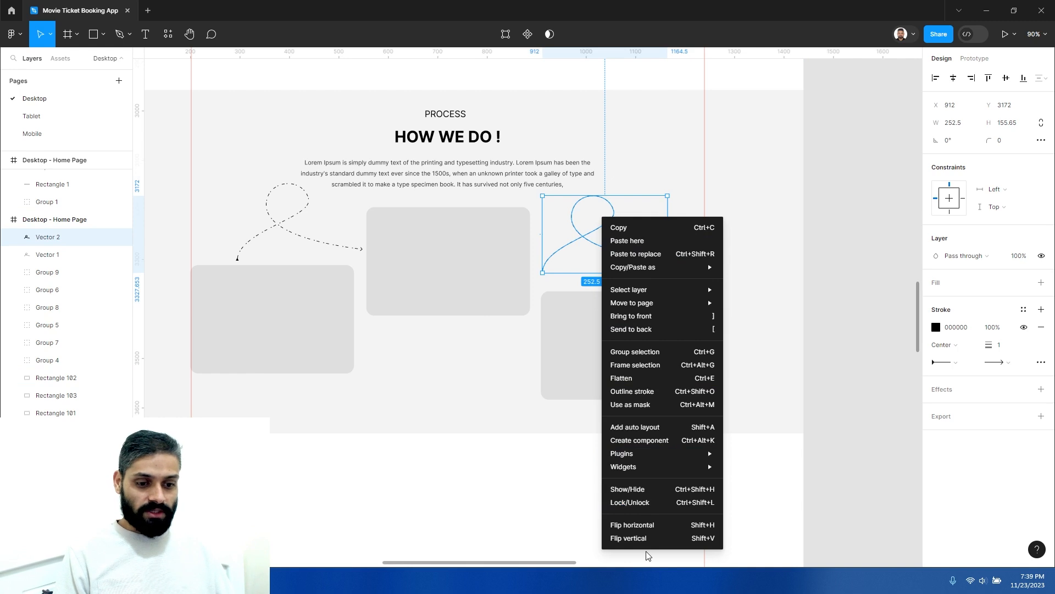
left_click(635, 528)
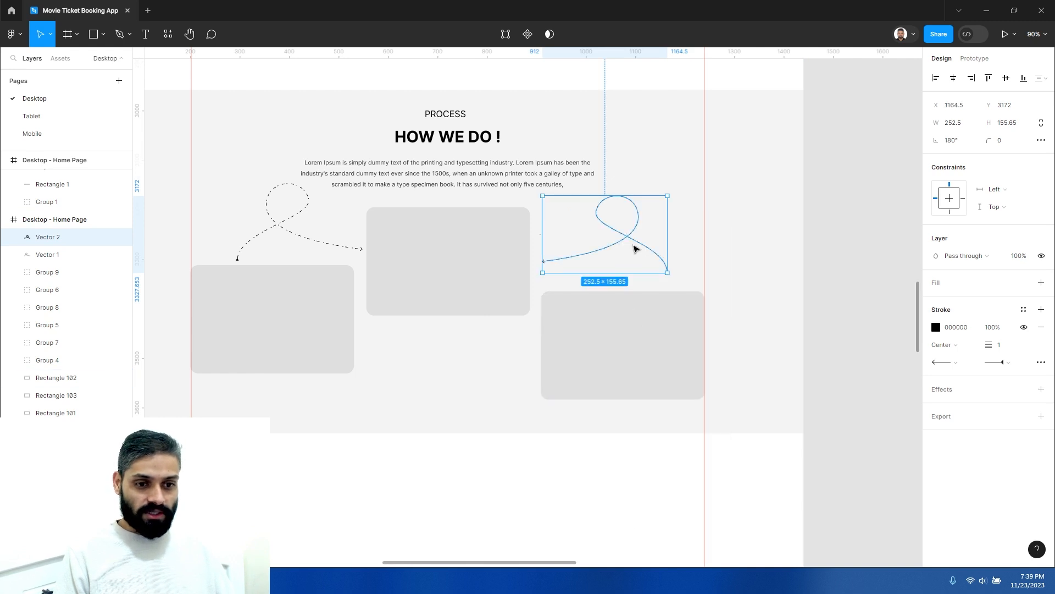
right_click(632, 231)
left_click(660, 539)
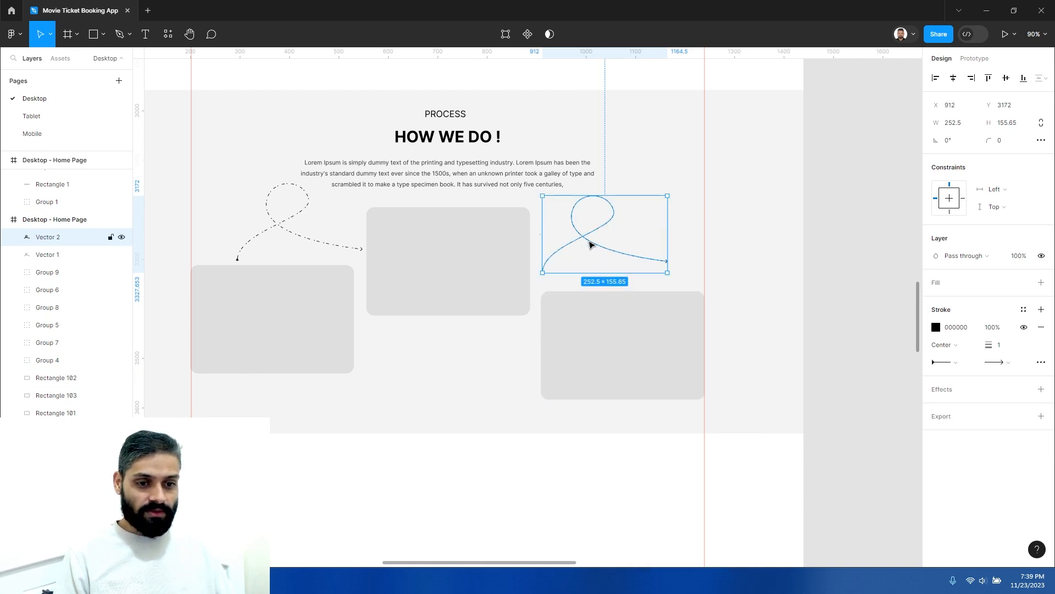
Flip the copied arrow vertically and move it beneath the middle card to X 642, Y 3630.65
right_click(588, 244)
left_click(612, 551)
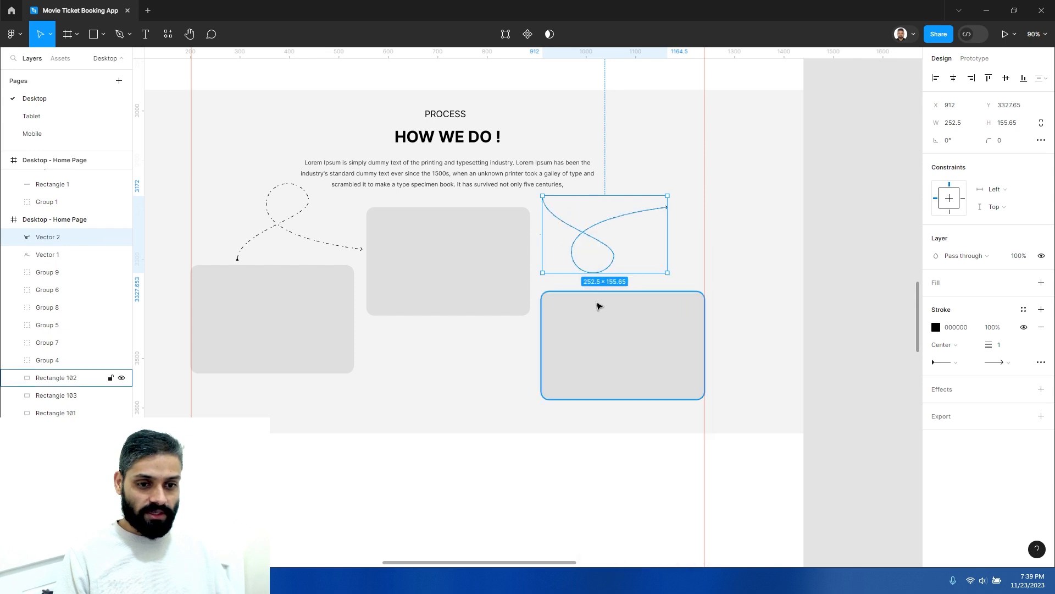
left_click_drag(584, 237, 446, 378)
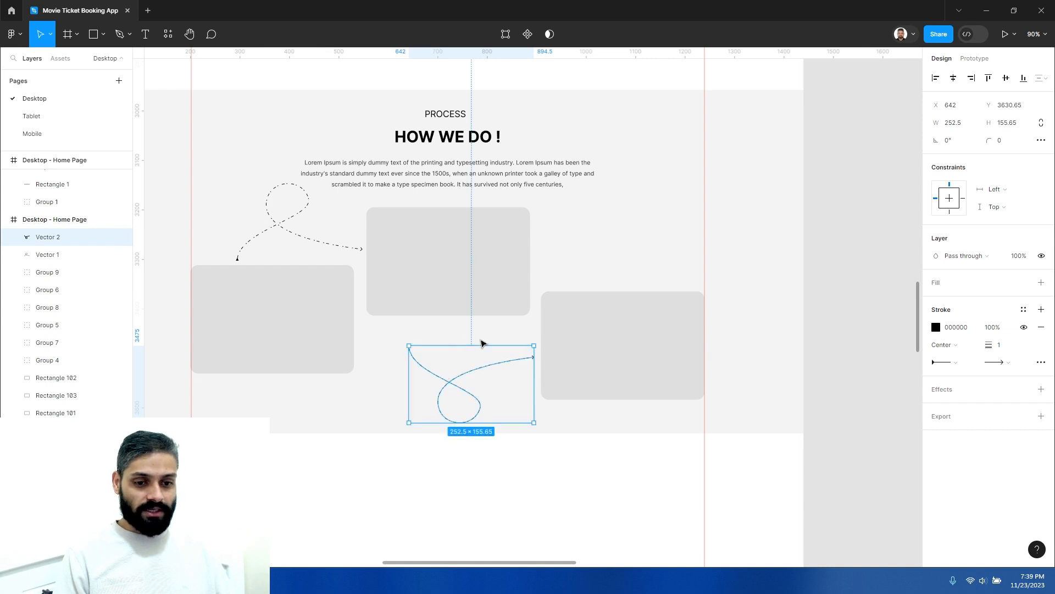
Scale the copied arrow beneath the middle card down to 213 × 131
left_click(492, 343)
left_click(506, 358)
left_click_drag(531, 389, 514, 384)
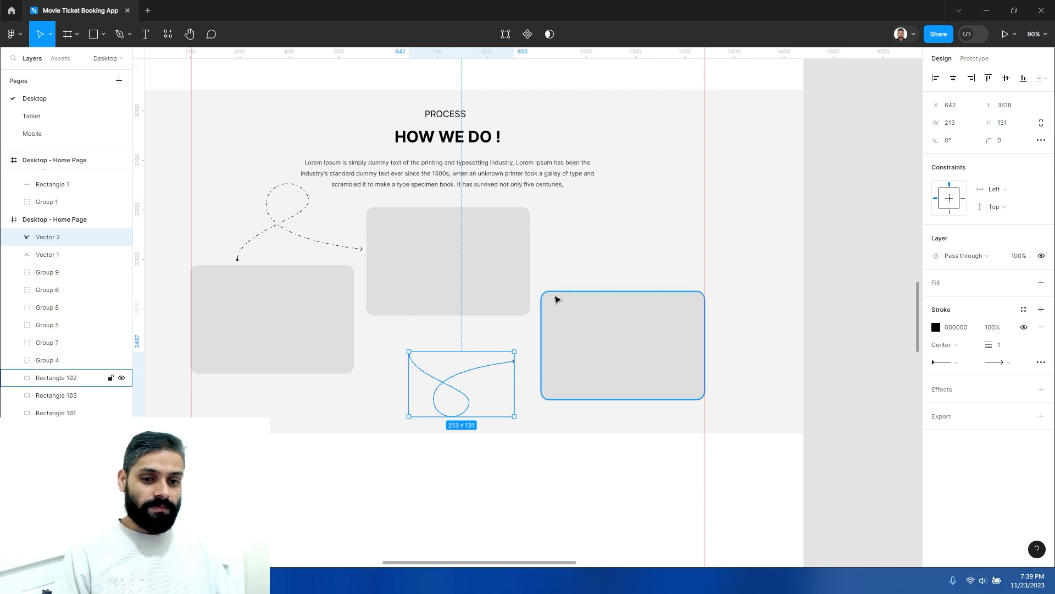
left_click_drag(438, 279, 507, 344)
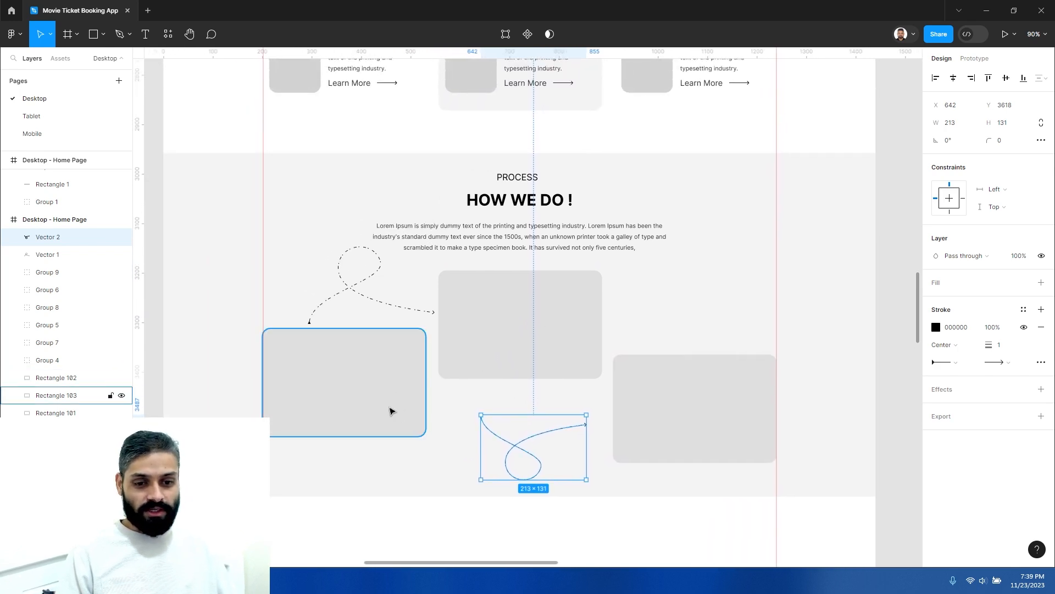
left_click(370, 360)
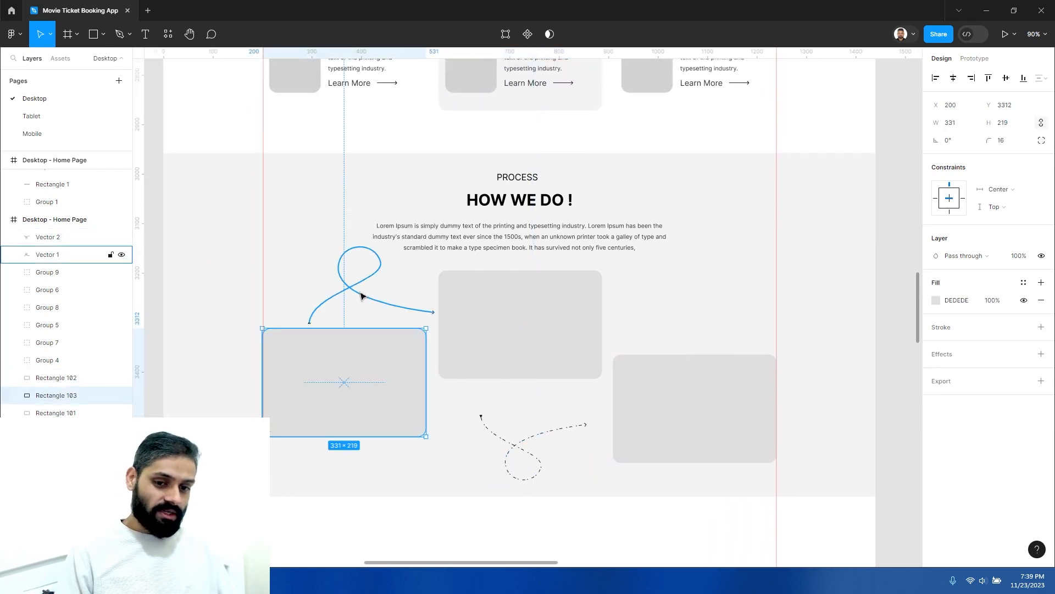
left_click_drag(551, 396, 511, 360)
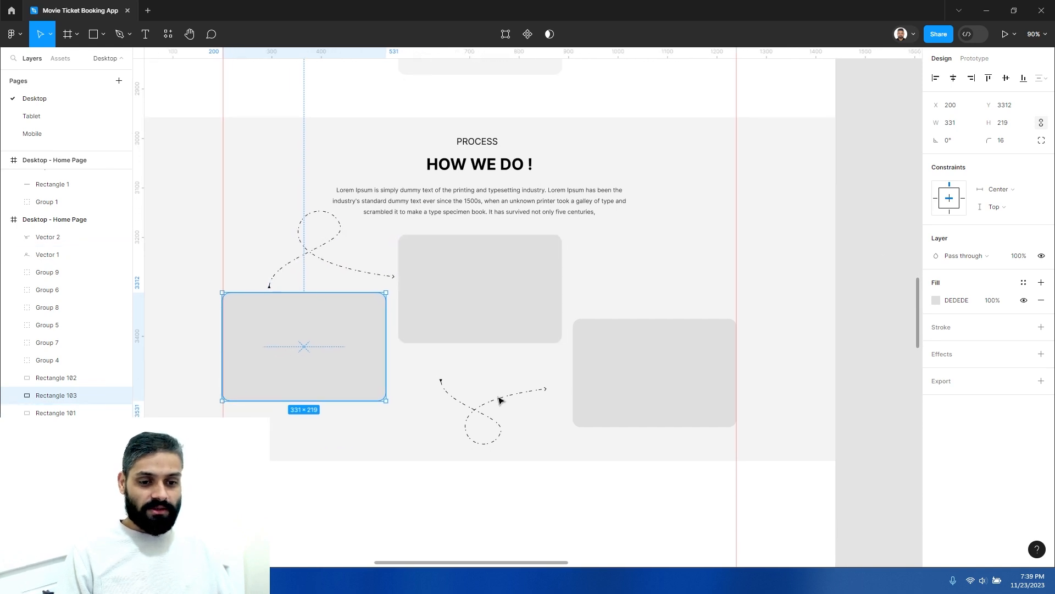
left_click(499, 404)
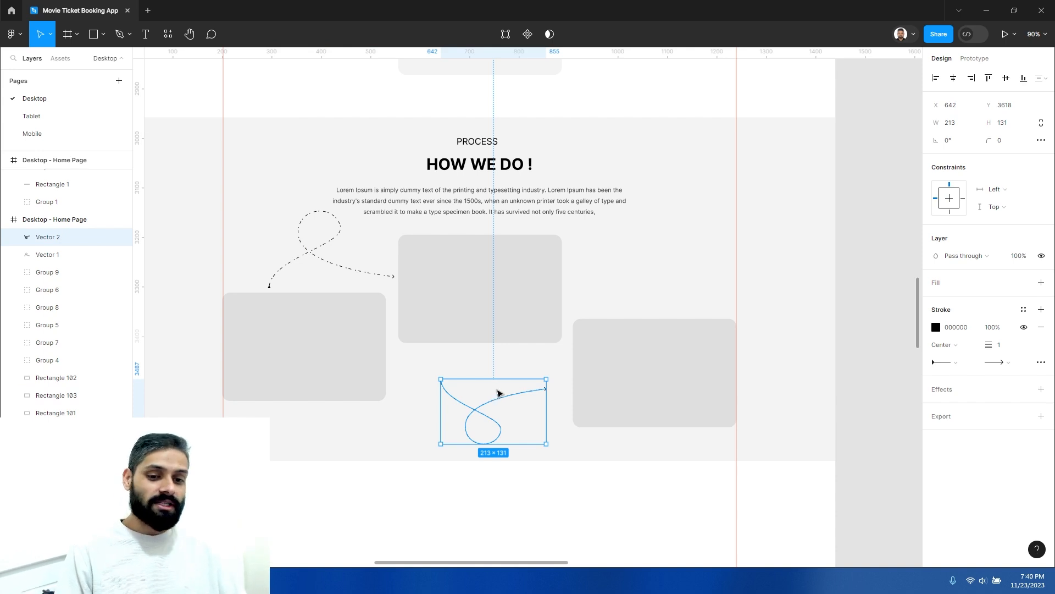
left_click(539, 373)
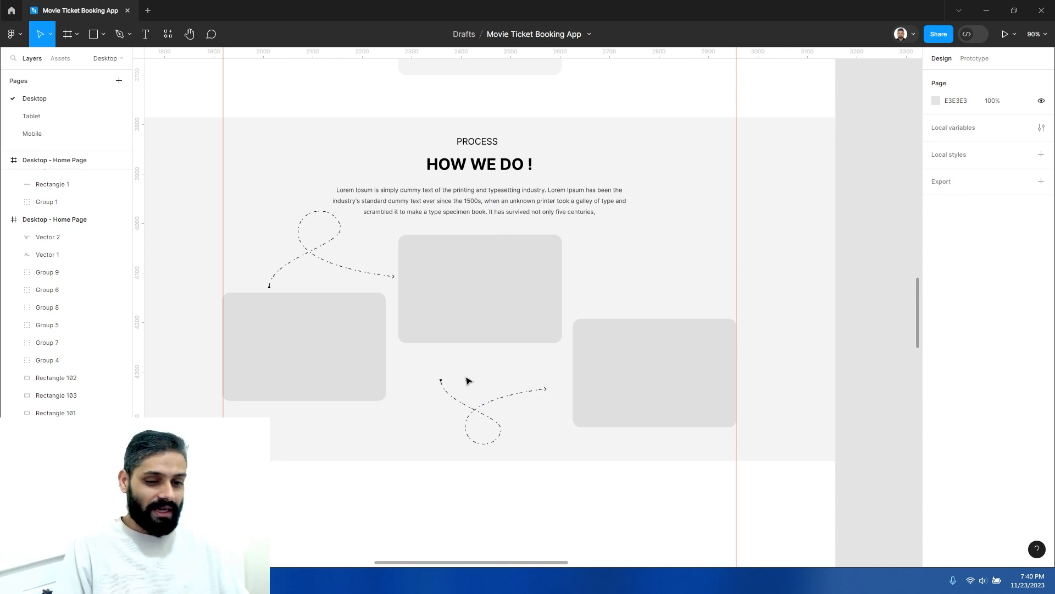
Delete both dashed looping arrows from the Process section
left_click(478, 438)
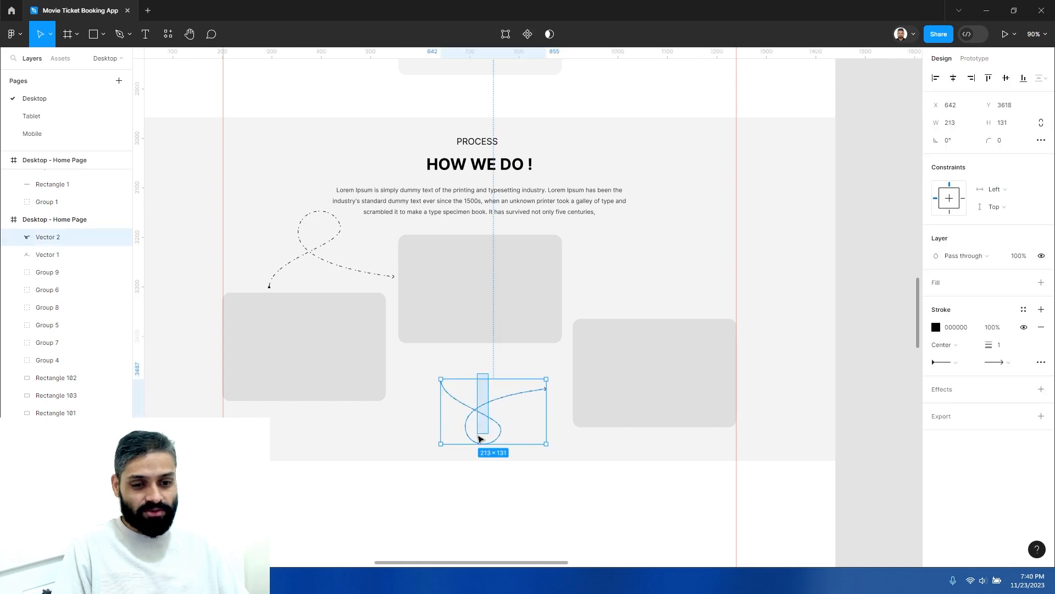
key("Delete")
left_click(318, 254)
key("Delete")
Move the left and right Process cards up and align all three cards in one row at Y 3205
left_click_drag(337, 339, 325, 309)
left_click_drag(641, 364, 648, 304)
left_click_drag(682, 391, 482, 279)
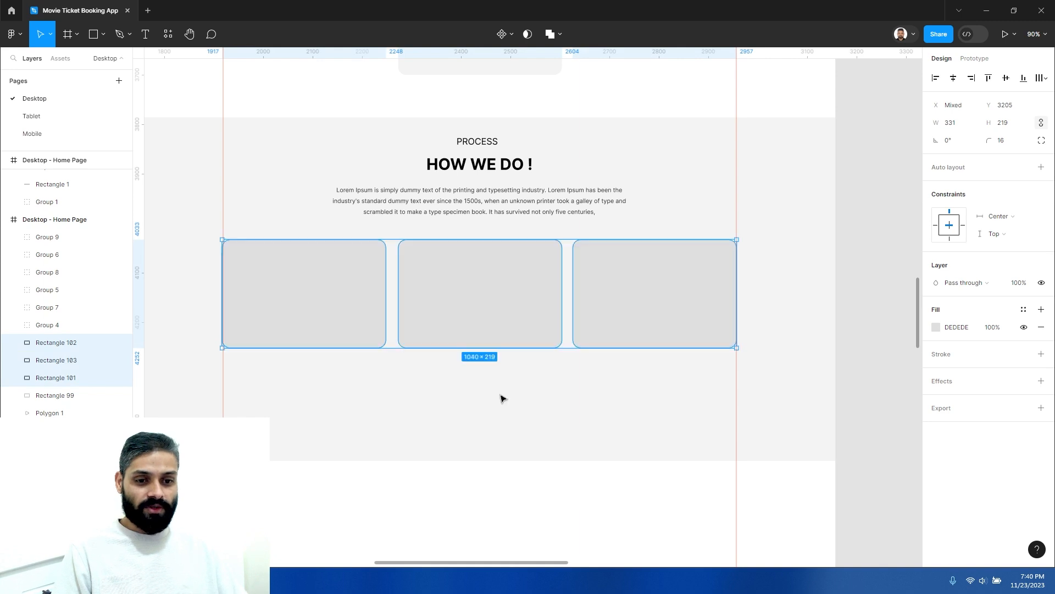
left_click(501, 395)
Duplicate the lower-left Digital Marketing service item into the left Process card at X 214, Y 3232 and ungroup the copy
left_click_drag(474, 401, 567, 409)
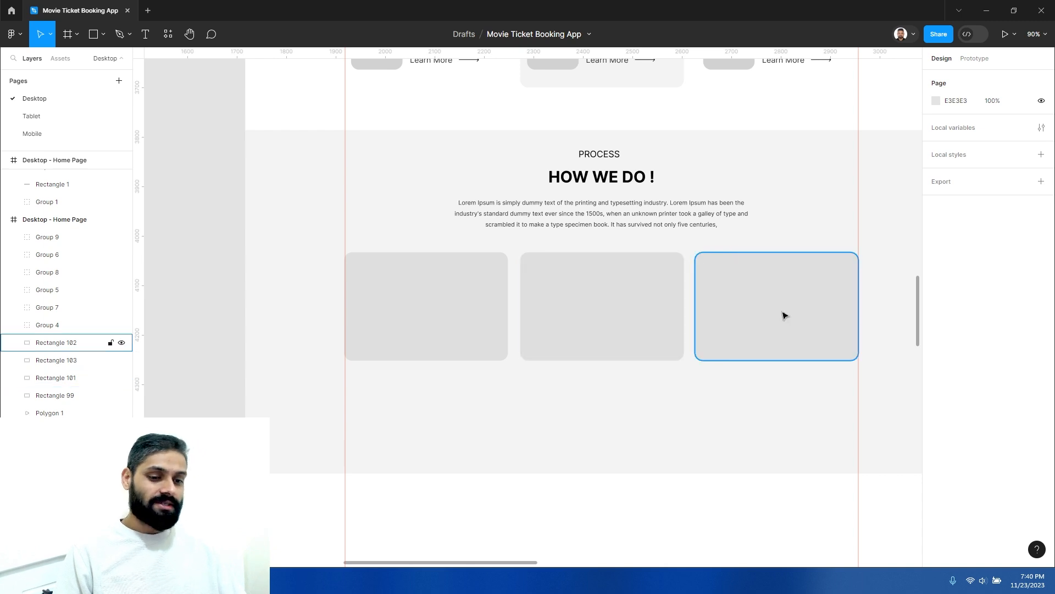
left_click_drag(558, 297, 537, 401)
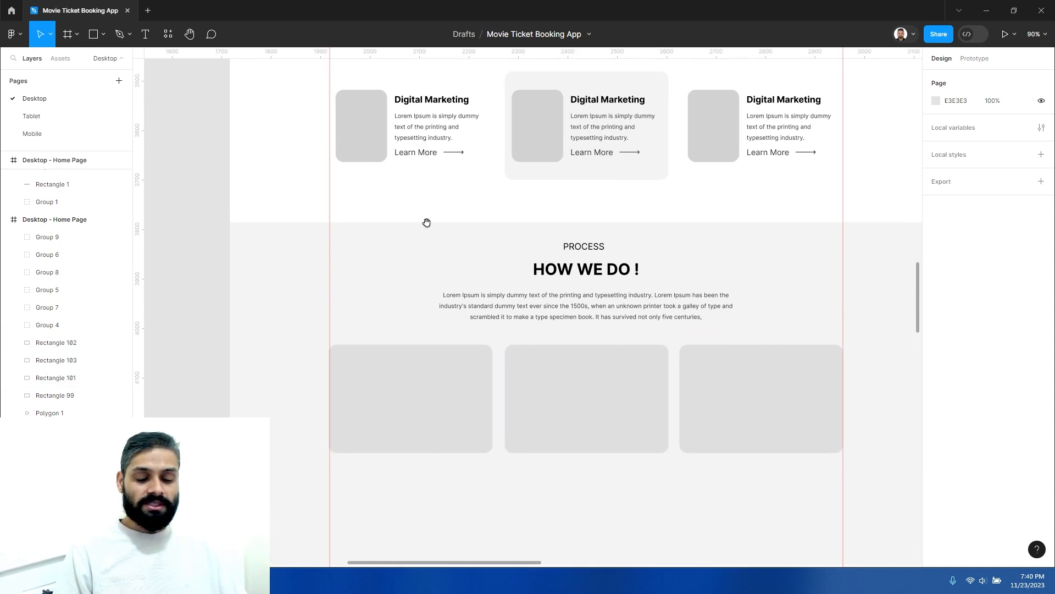
scroll(409, 258, "down", 1)
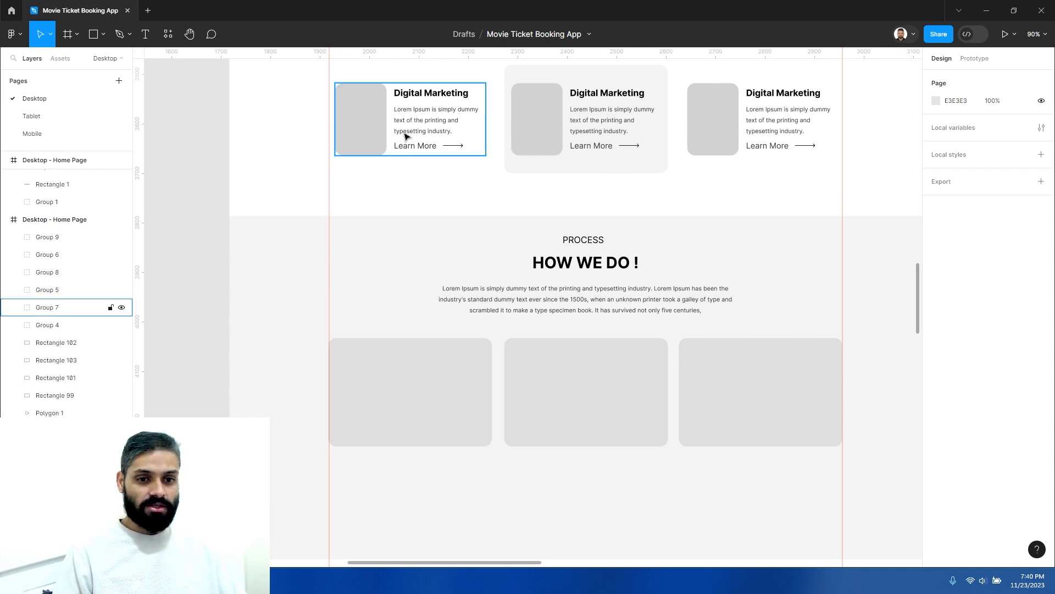
left_click(420, 122)
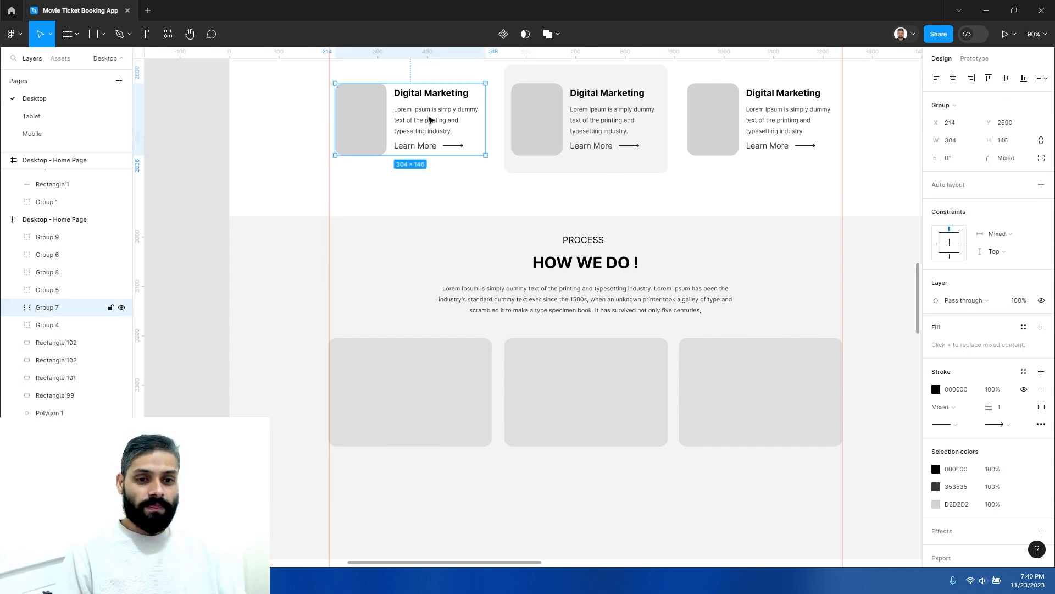
left_click_drag(424, 159, 420, 380)
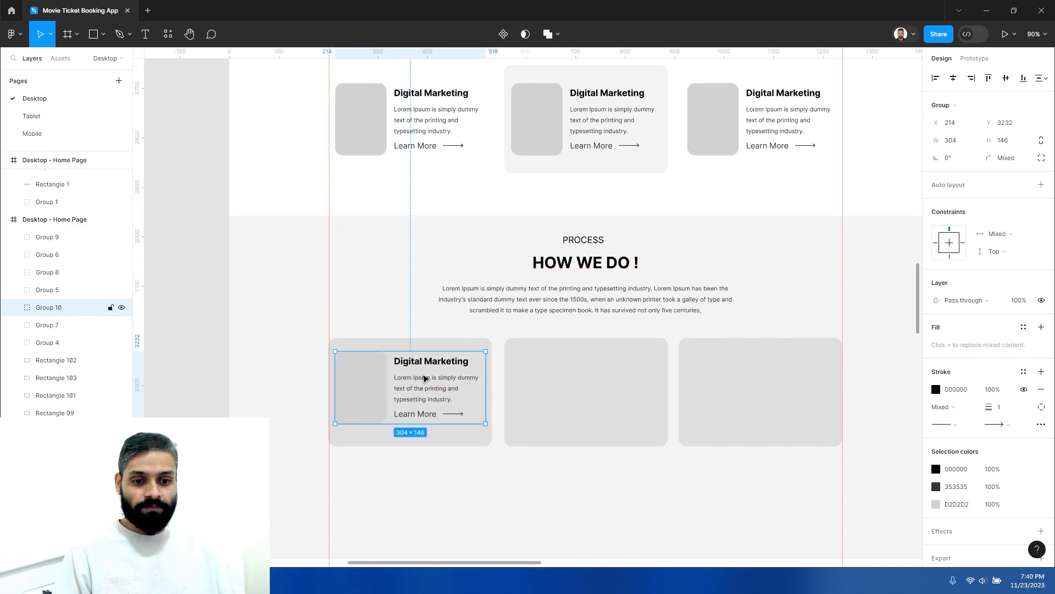
scroll(419, 381, "up", 5)
right_click(463, 279)
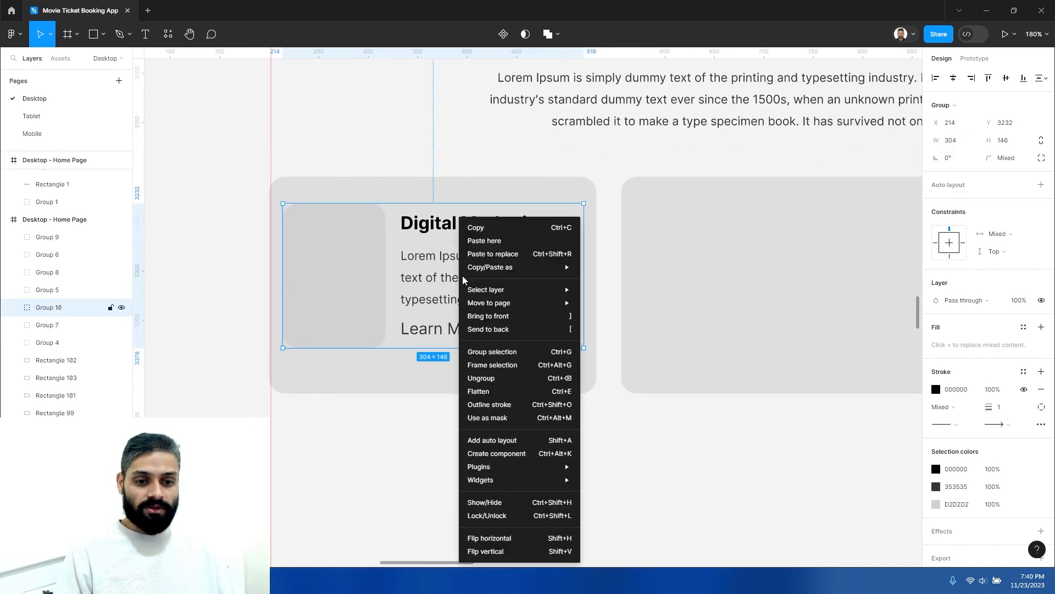
left_click(465, 380)
left_click(468, 482)
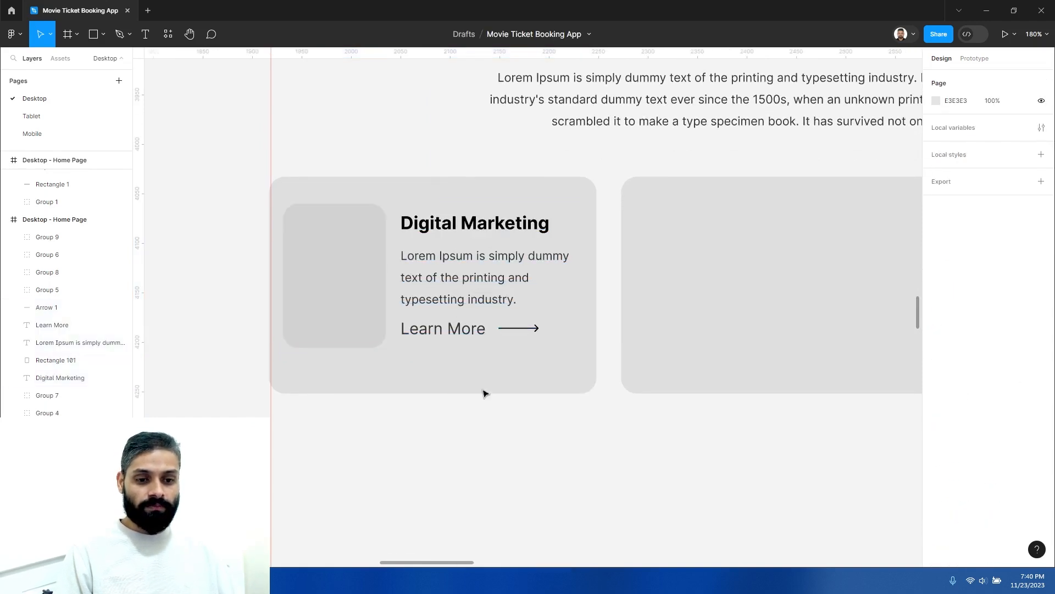
Group the copied Learn More text with its arrow
left_click(483, 392)
left_click(482, 331)
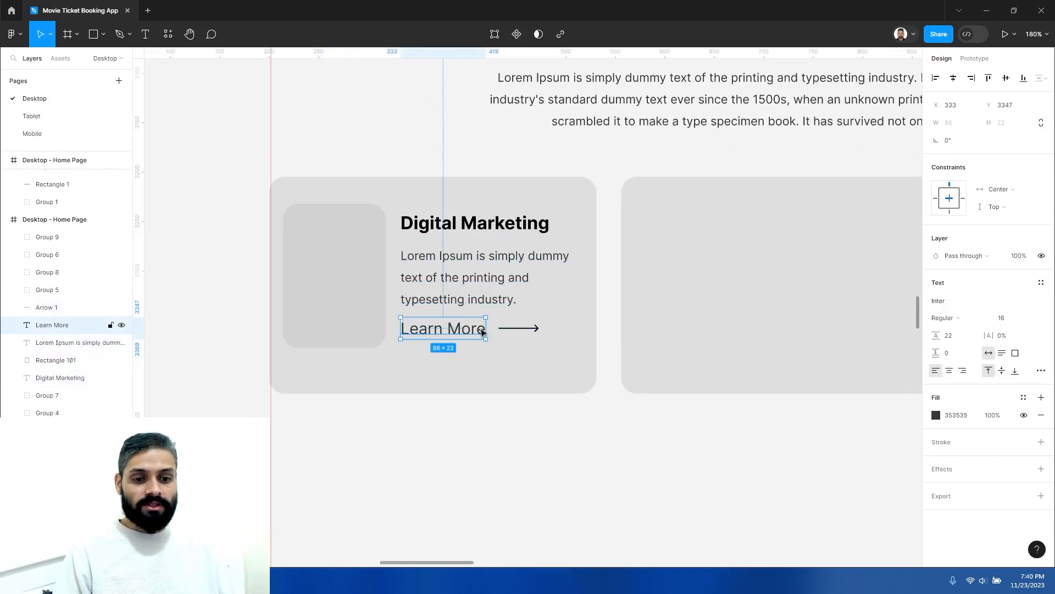
left_click(522, 329, "shift")
key("ctrl+g")
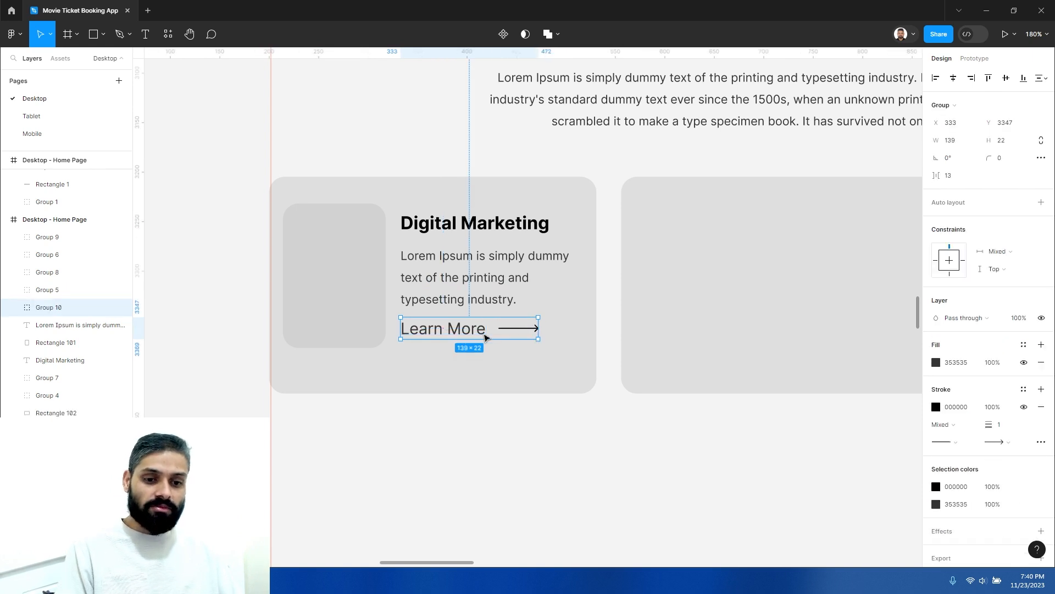
left_click_drag(473, 330, 476, 395)
key("ctrl+z")
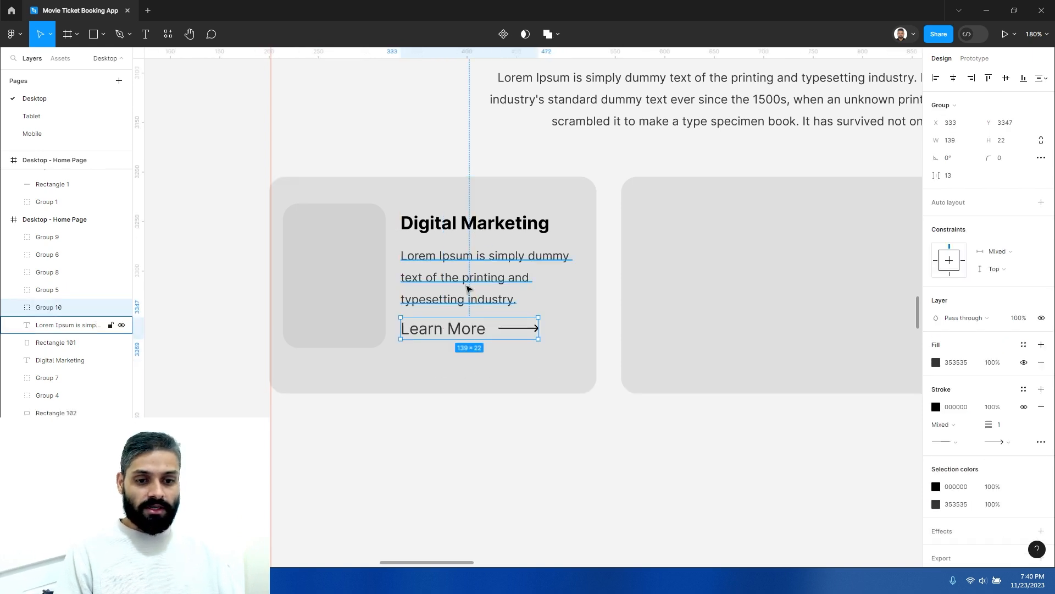
Move the copied heading, description and Learn More group below the image placeholder, and shrink the placeholder to 104 × 87
left_click(471, 278, "shift")
left_click(469, 226, "shift")
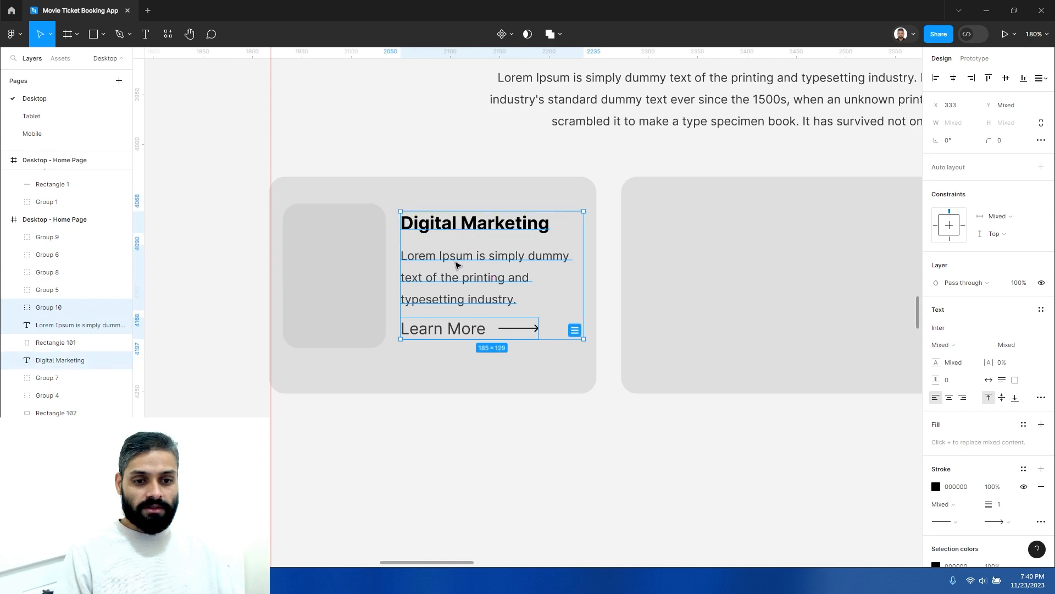
left_click_drag(460, 262, 348, 414)
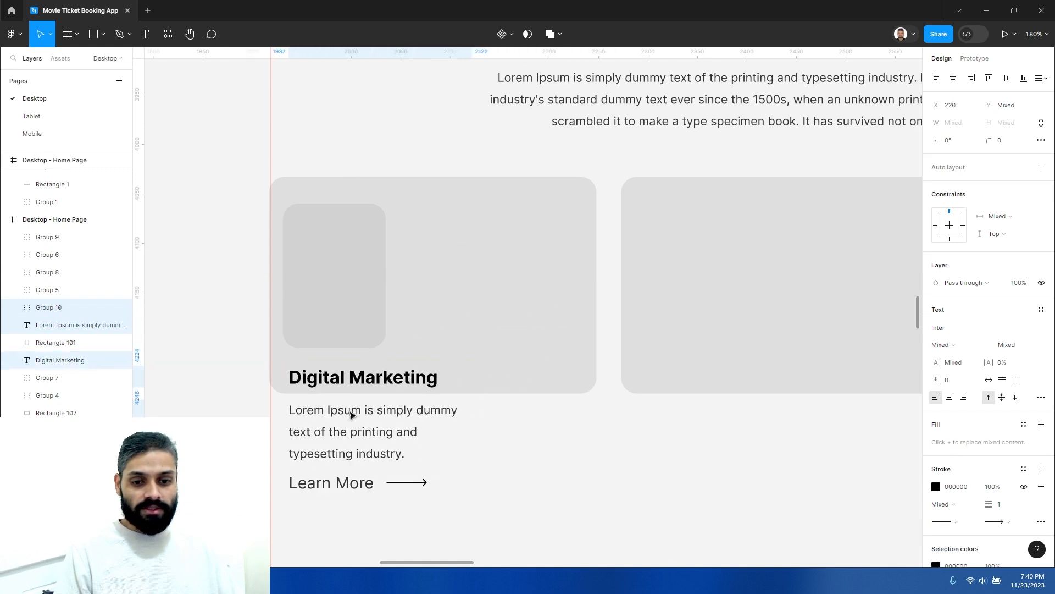
left_click(339, 247)
left_click_drag(339, 204, 338, 262)
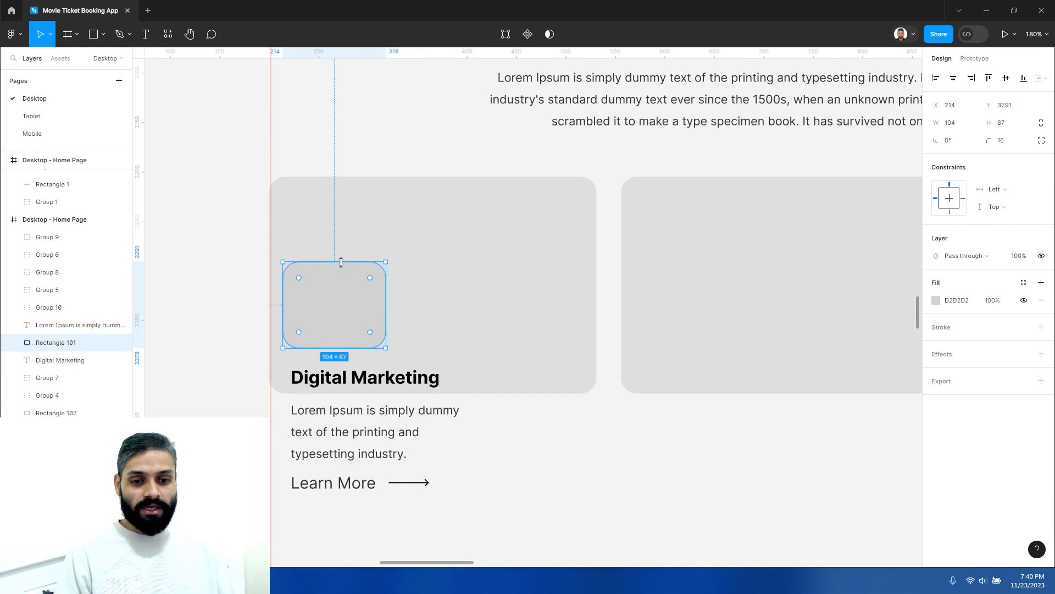
Move the placeholder, heading, description and Learn More group together up into the left card, with the text starting at X 241
left_click(360, 385, "shift")
left_click(365, 417, "shift")
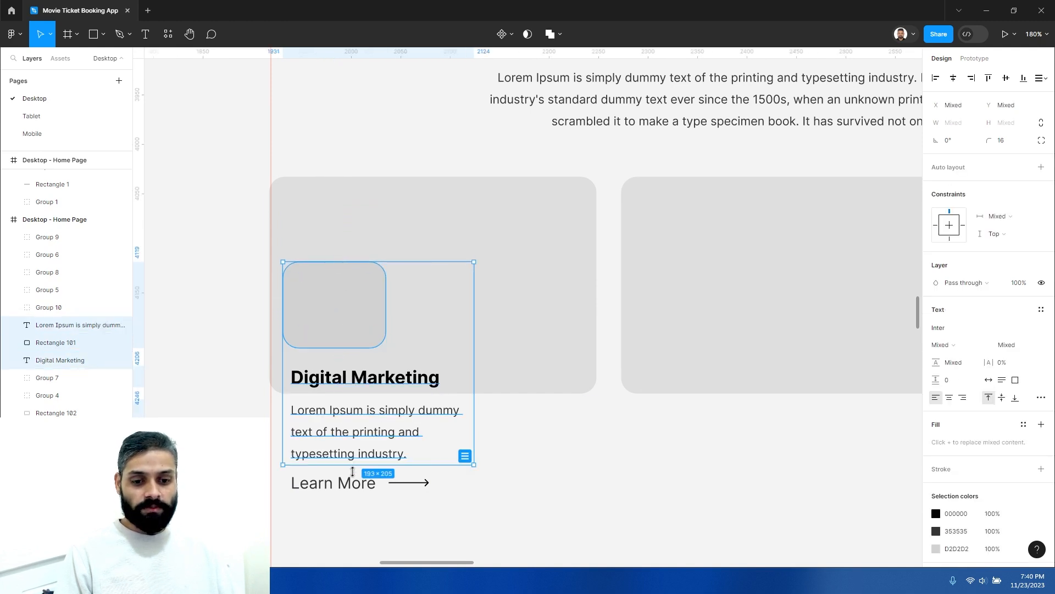
left_click(355, 484, "shift")
left_click_drag(361, 437, 382, 371)
Widen the card's description text box to 245 and move the Learn More group up to Y 3420
left_click(431, 358)
double_click(467, 361)
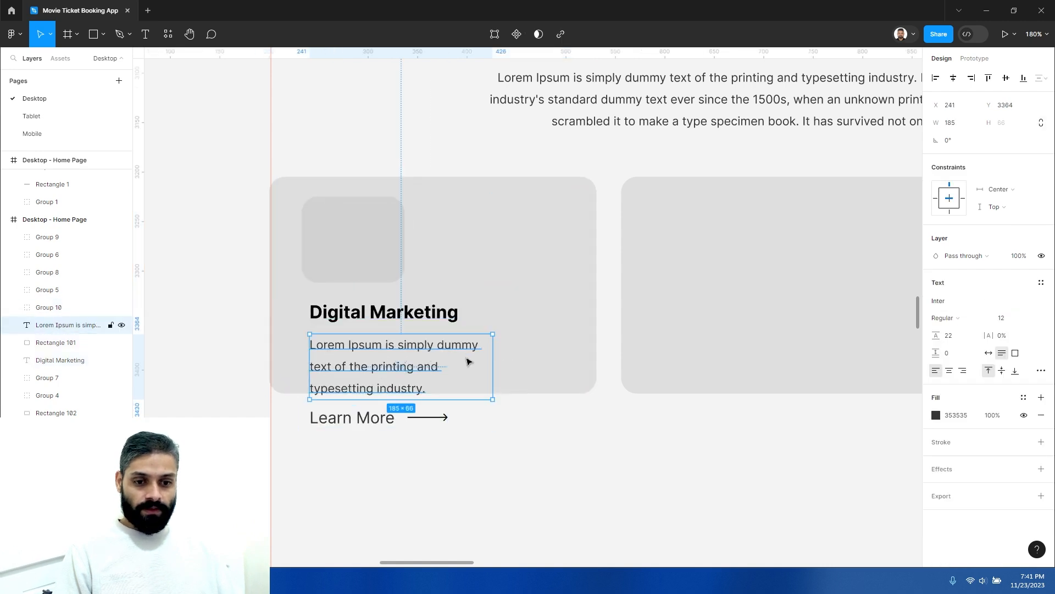
left_click_drag(492, 365, 551, 364)
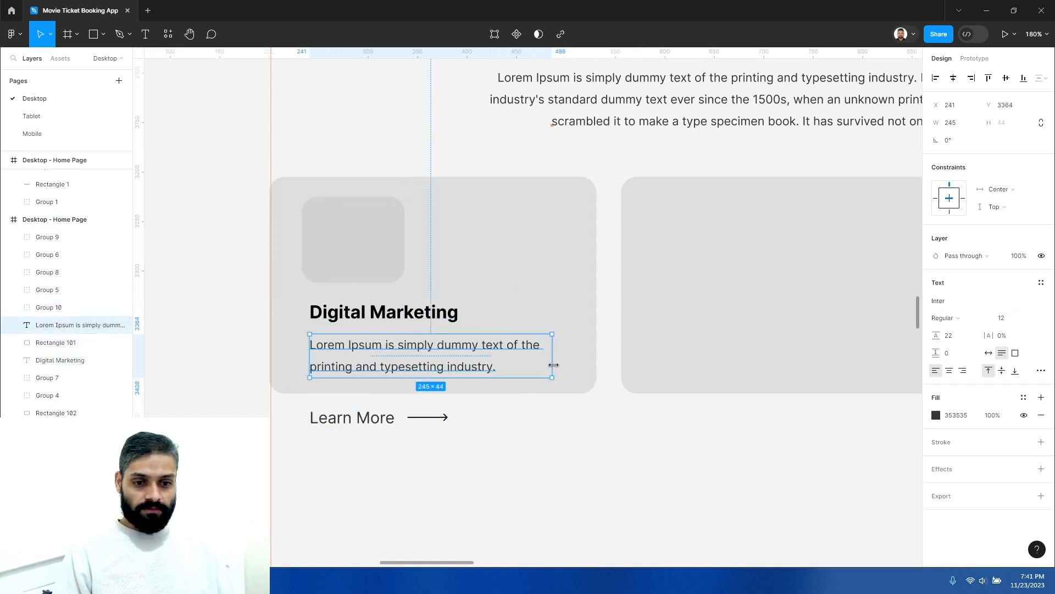
left_click(417, 436)
left_click(383, 422)
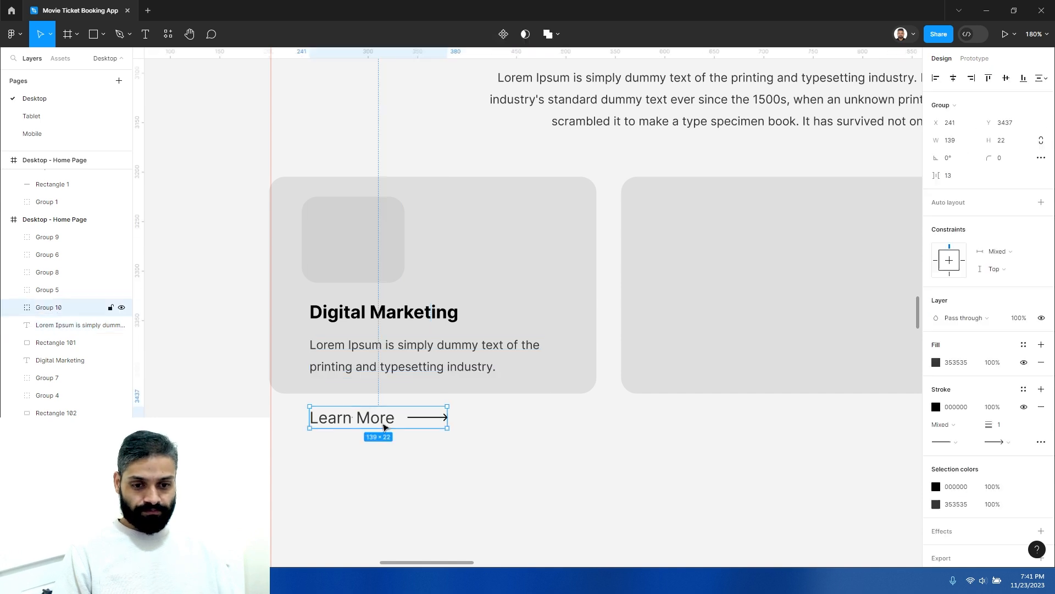
left_click_drag(384, 415, 389, 401)
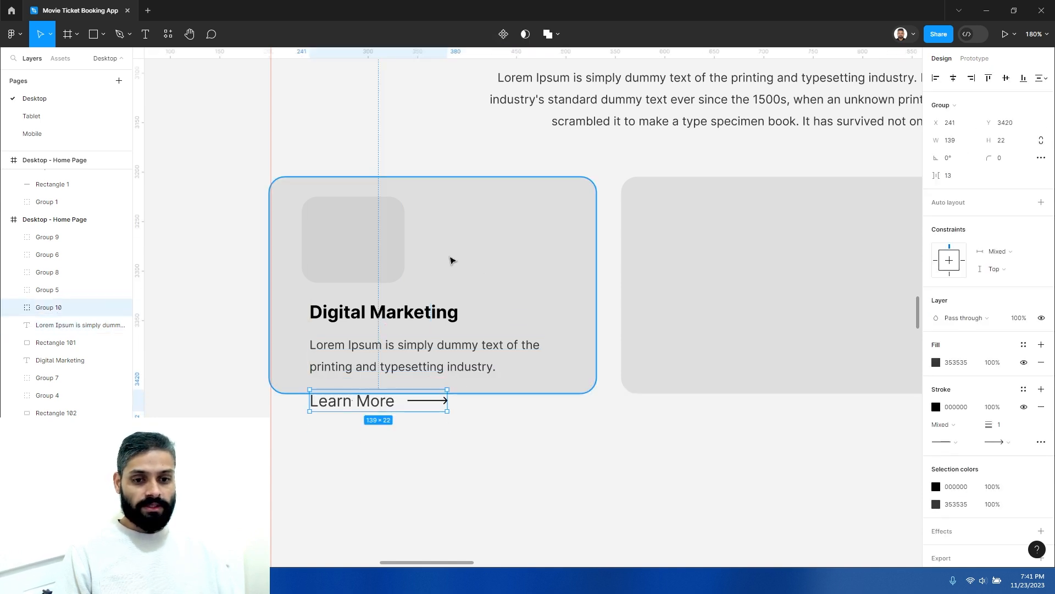
Extend the left card's background downward to 331 × 265 so it encloses the Learn More link
left_click(389, 247)
left_click(493, 262)
scroll(483, 278, "down", 5)
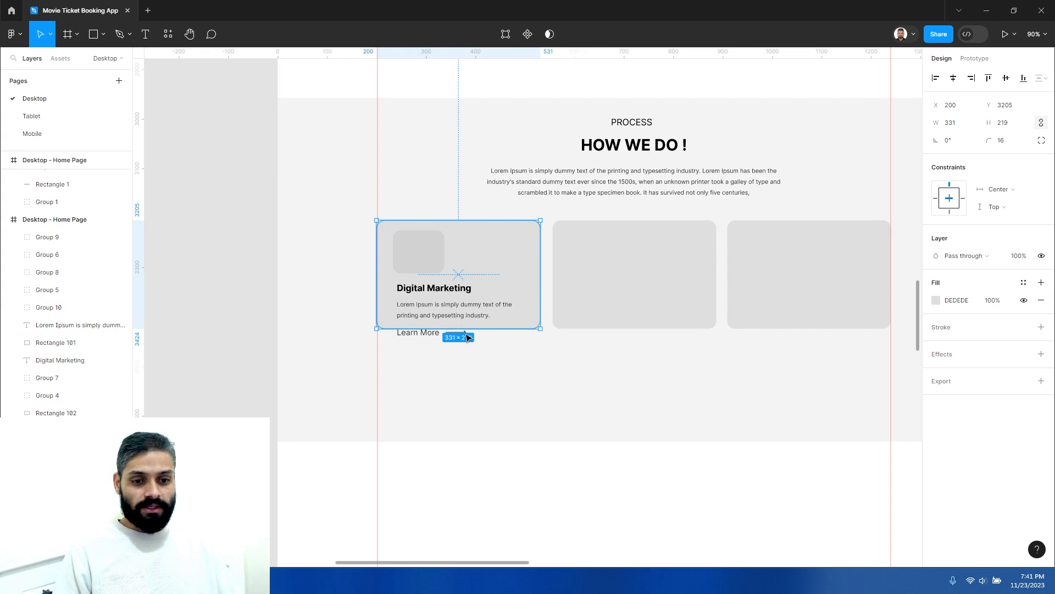
left_click_drag(466, 329, 471, 350)
Delete the empty middle and right cards from the Process section
left_click(523, 389)
scroll(522, 389, "right", 3)
left_click_drag(511, 387, 636, 300)
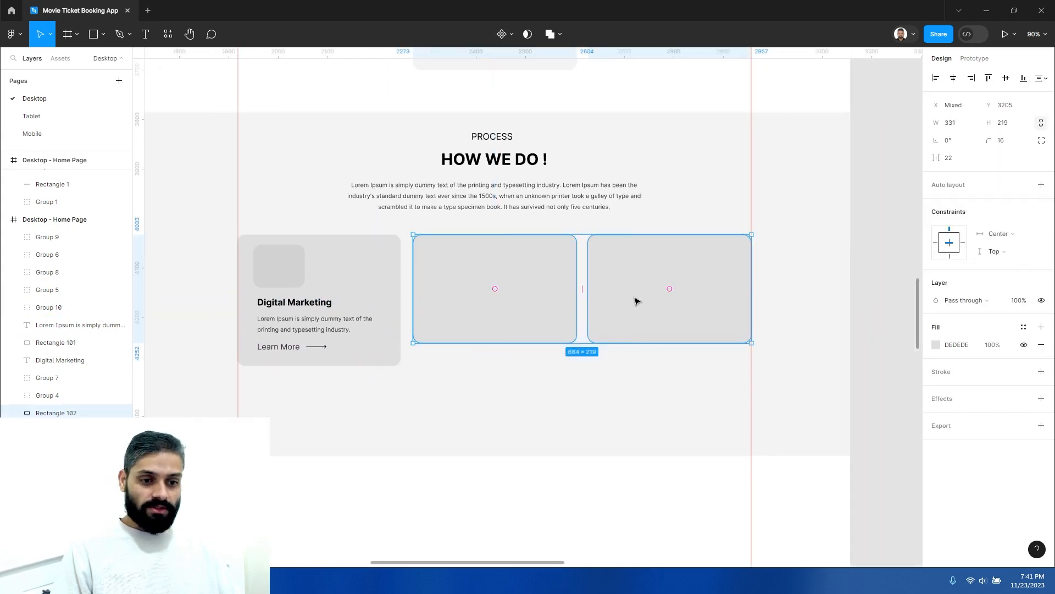
key("Delete")
Duplicate the completed left card with its content into the middle and right positions of the row
left_click_drag(385, 404, 264, 248)
left_click_drag(374, 269, 530, 276)
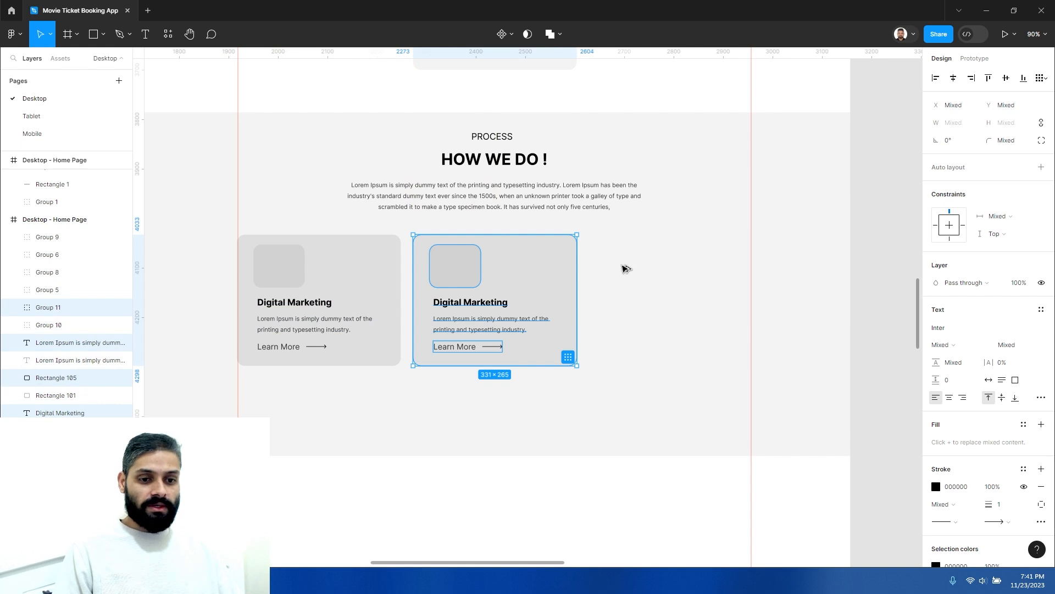
key("ctrl+d")
left_click_drag(689, 270, 687, 272)
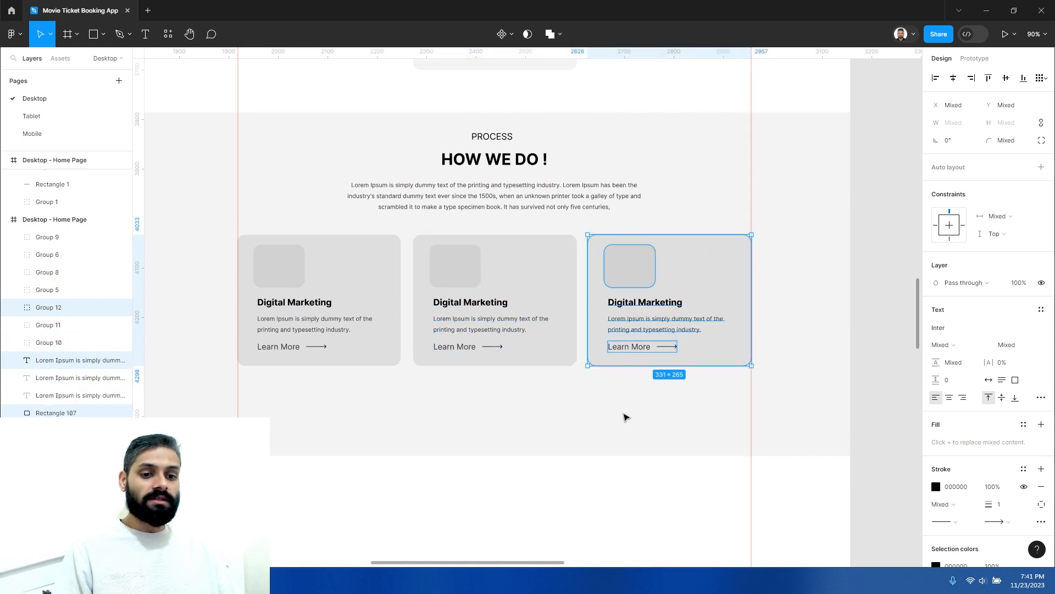
Delete the background rectangles of the left and right Process cards, keeping their content
left_click(609, 401)
left_click(709, 255)
left_click(354, 253, "shift")
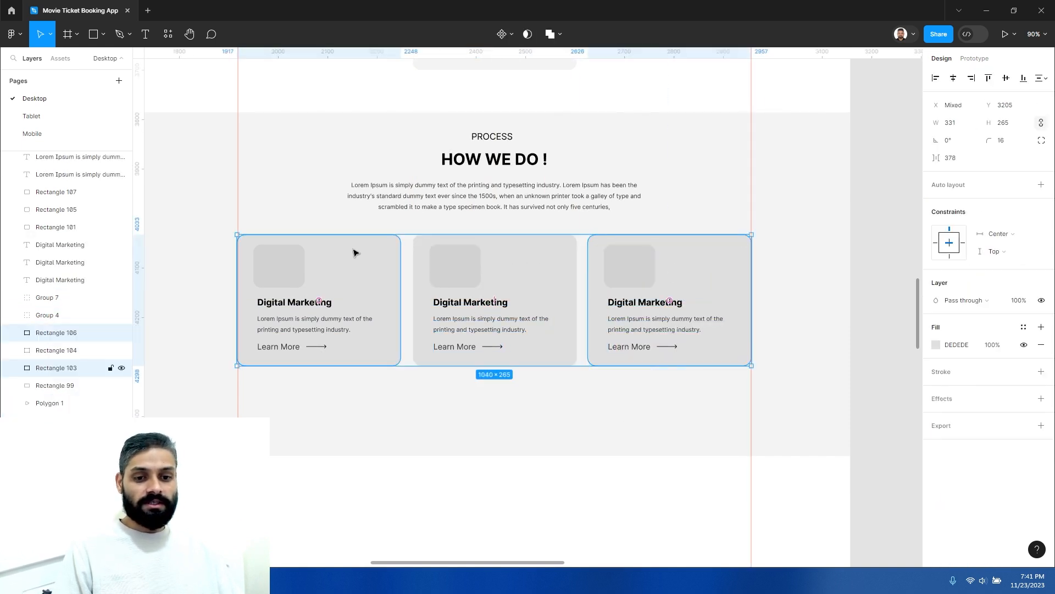
key("Escape")
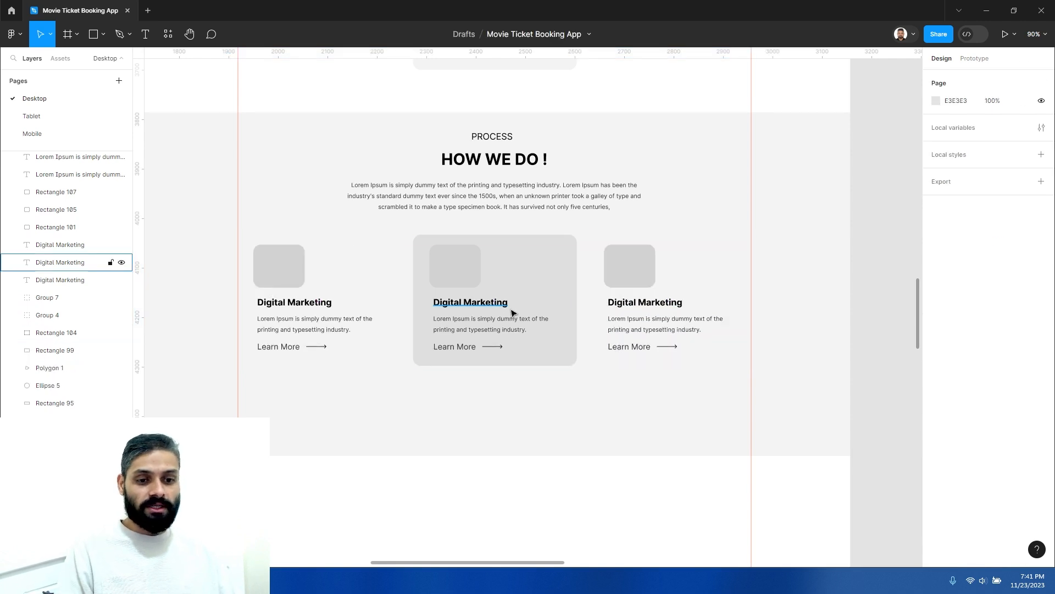
Set the middle Process card's background fill to white, FFFFFF
left_click(556, 275)
left_click(936, 300)
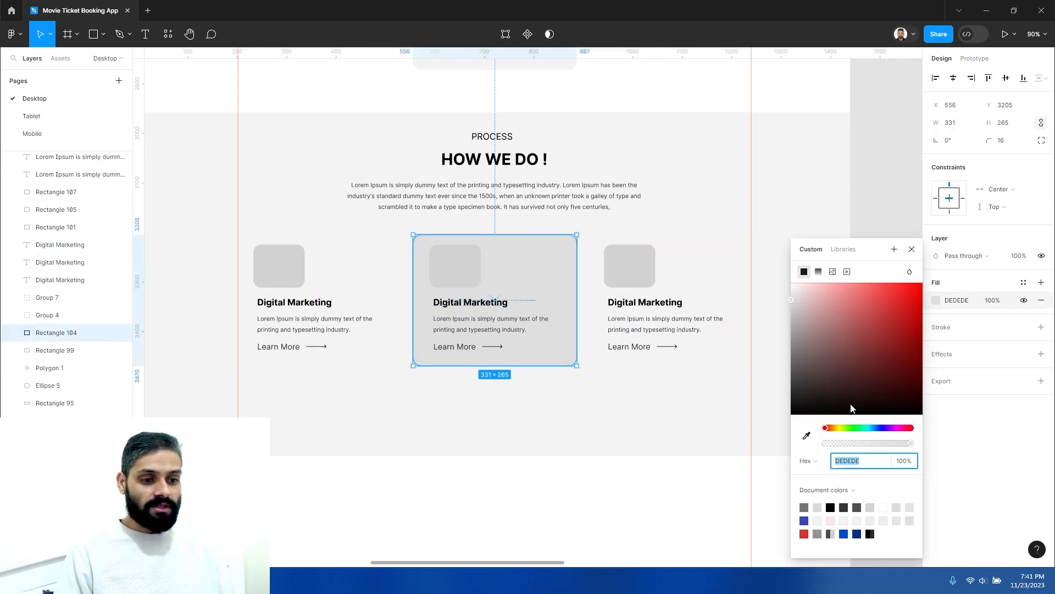
left_click_drag(806, 306, 780, 280)
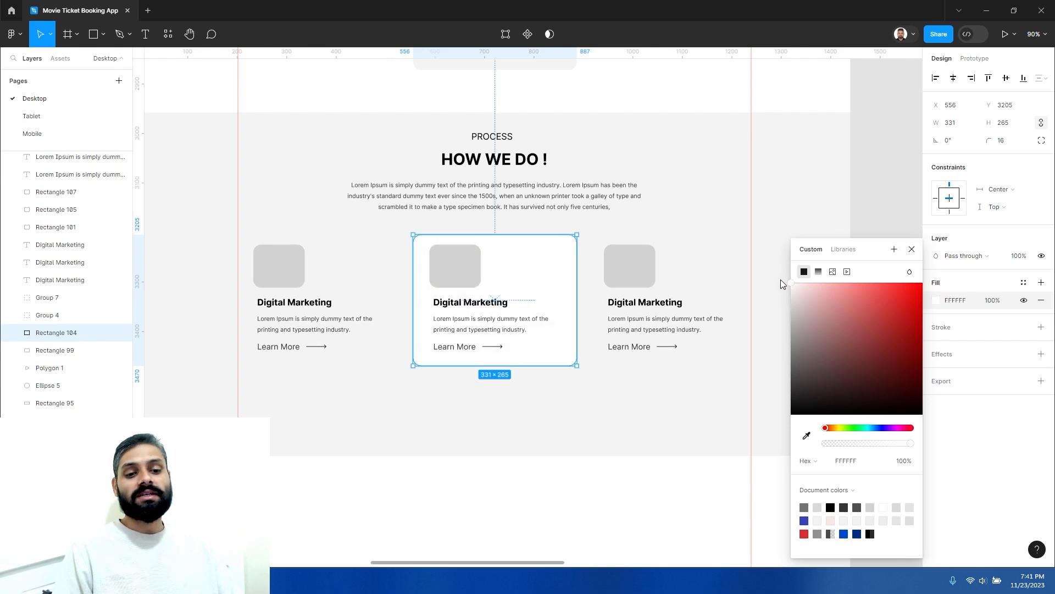
left_click(648, 231)
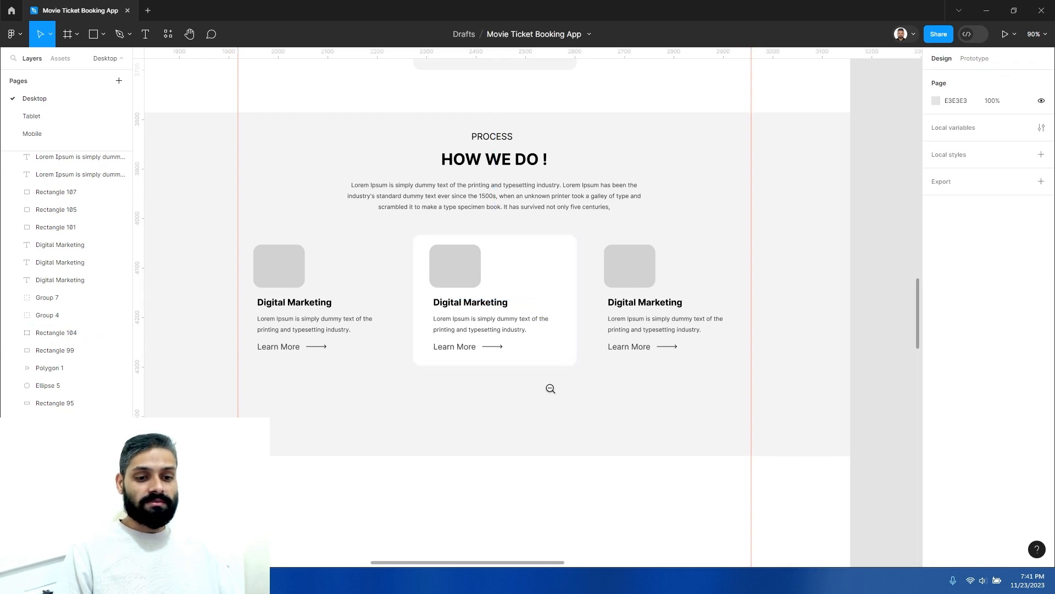
scroll(549, 388, "down", 3, "ctrl")
scroll(513, 361, "up", 3, "ctrl")
scroll(509, 366, "up", 2)
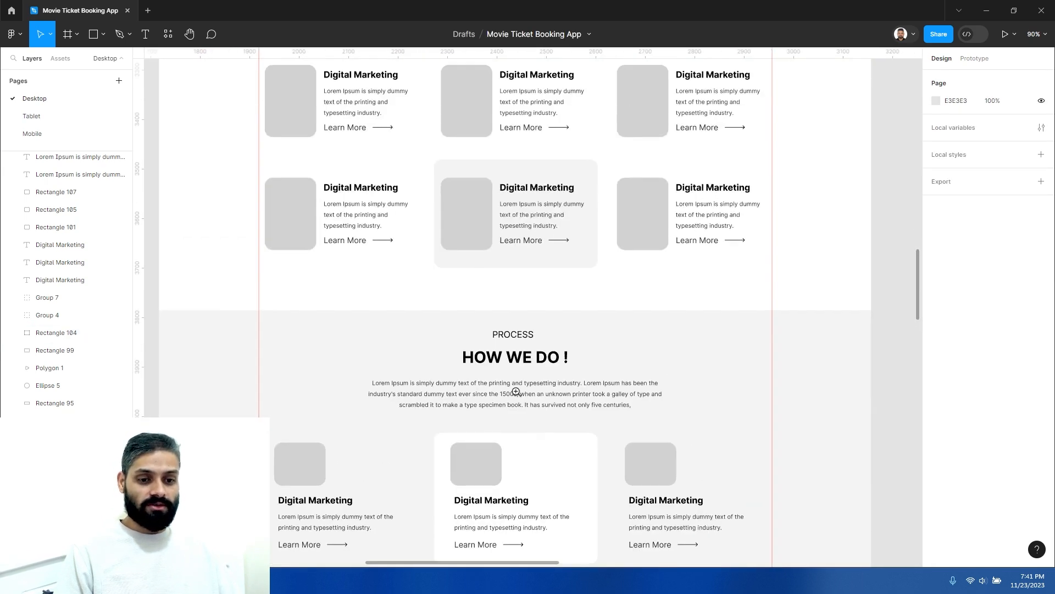
scroll(511, 363, "down", 4, "ctrl")
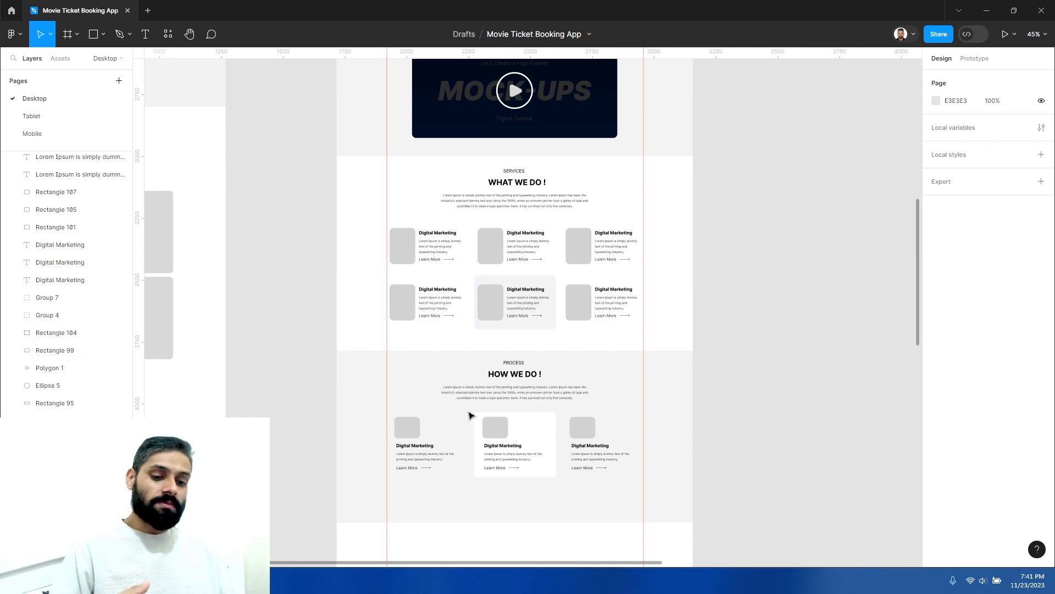
Move the Process heading, title, paragraph and three cards down together to centre them vertically within the grey section
scroll(470, 415, "down", 1)
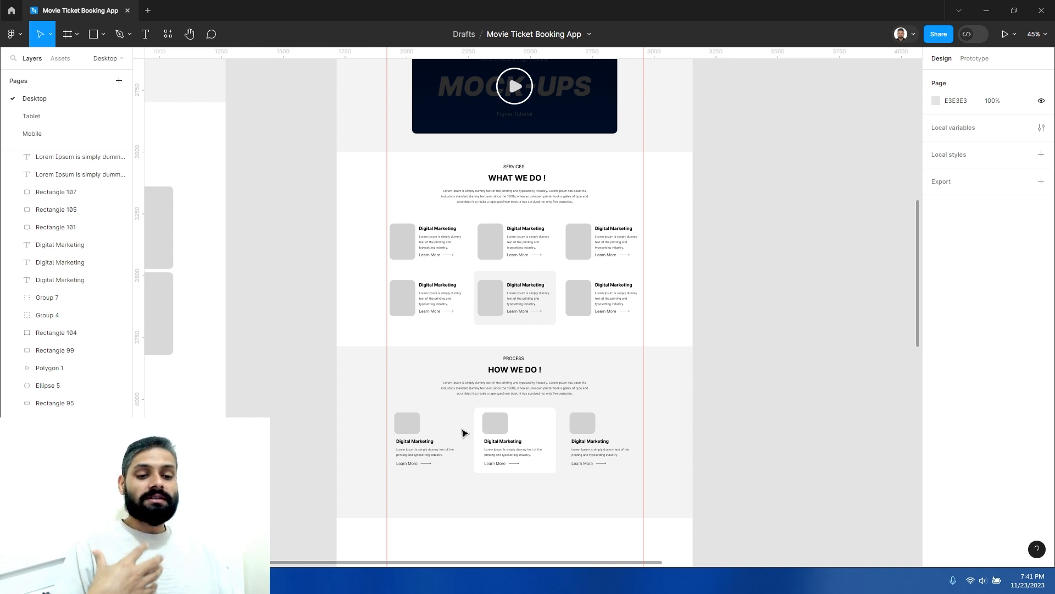
scroll(464, 433, "down", 1)
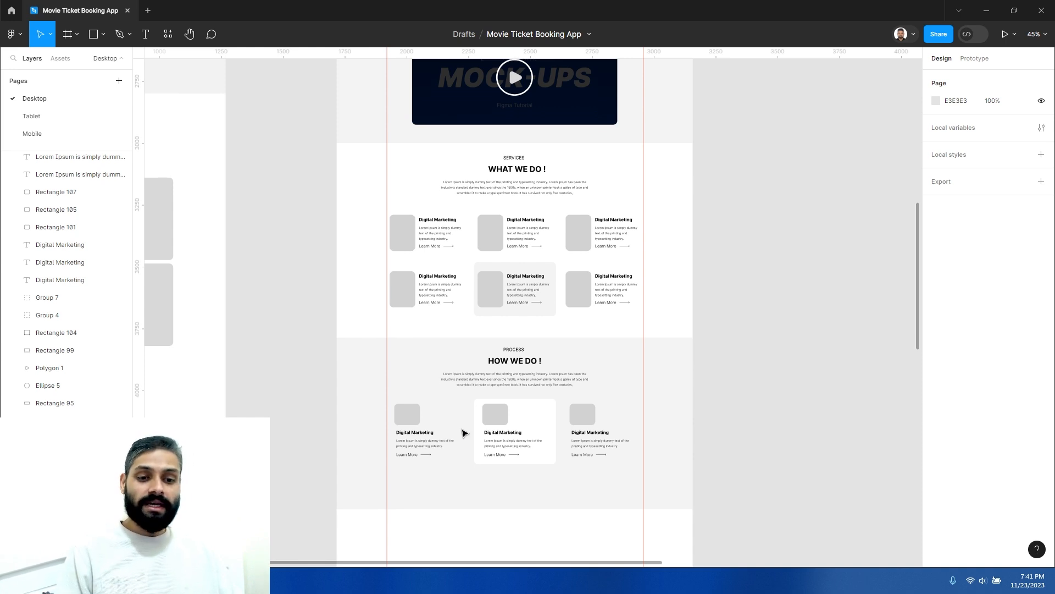
scroll(463, 432, "down", 2)
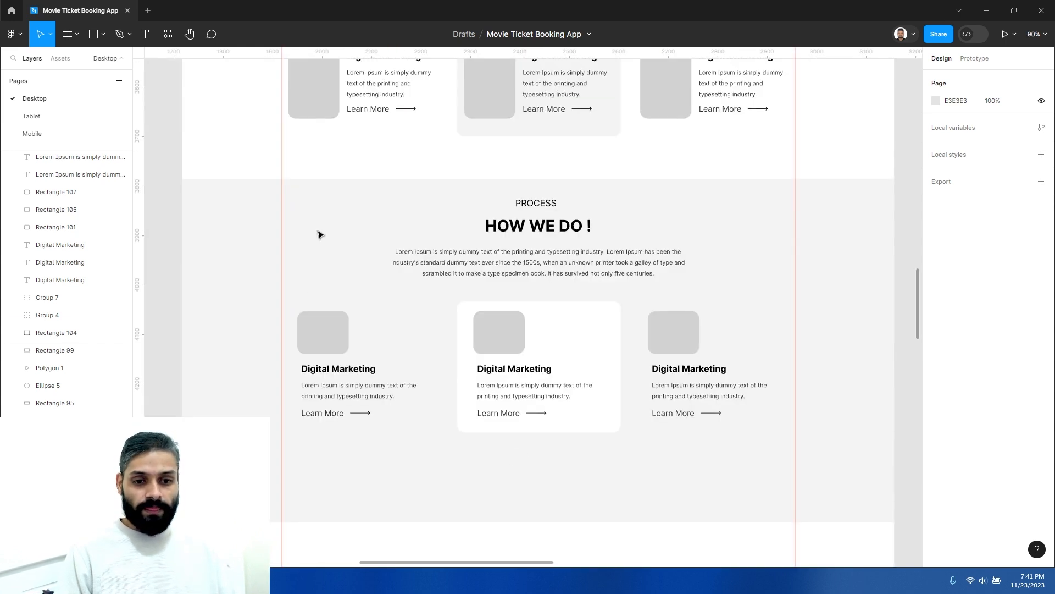
left_click_drag(306, 196, 772, 467)
left_click_drag(579, 331, 586, 357)
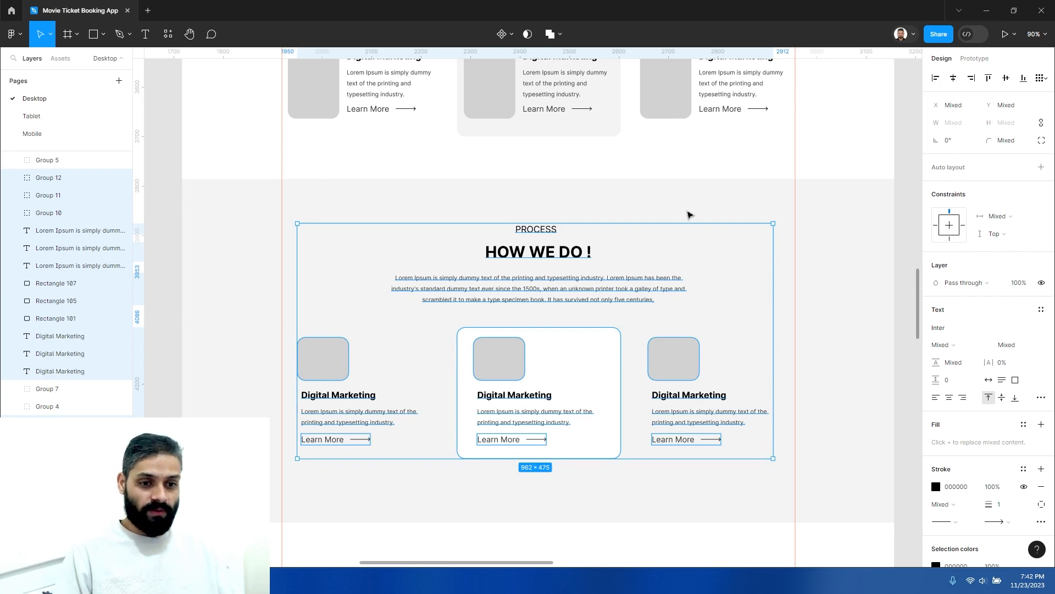
left_click(682, 224)
key("z")
left_click(574, 288, "alt")
left_click(583, 318)
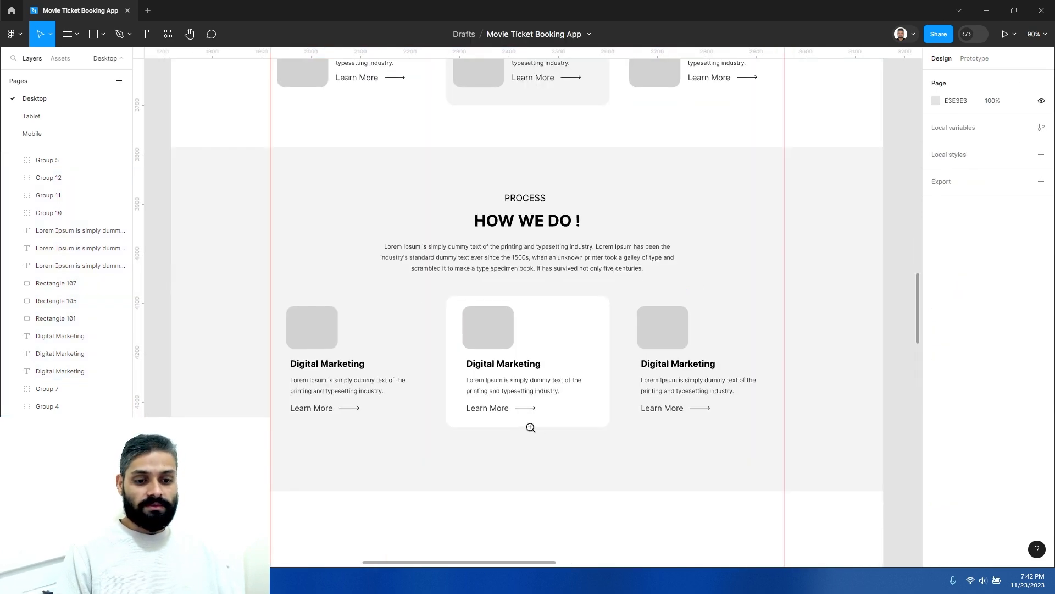
Review the Services and Process sections of the mock-up alongside the remaining sections of the wireframe
left_click(531, 427, "alt")
left_click_drag(535, 434, 733, 200)
key("z")
left_click(626, 304, "alt")
left_click_drag(657, 304, 552, 344)
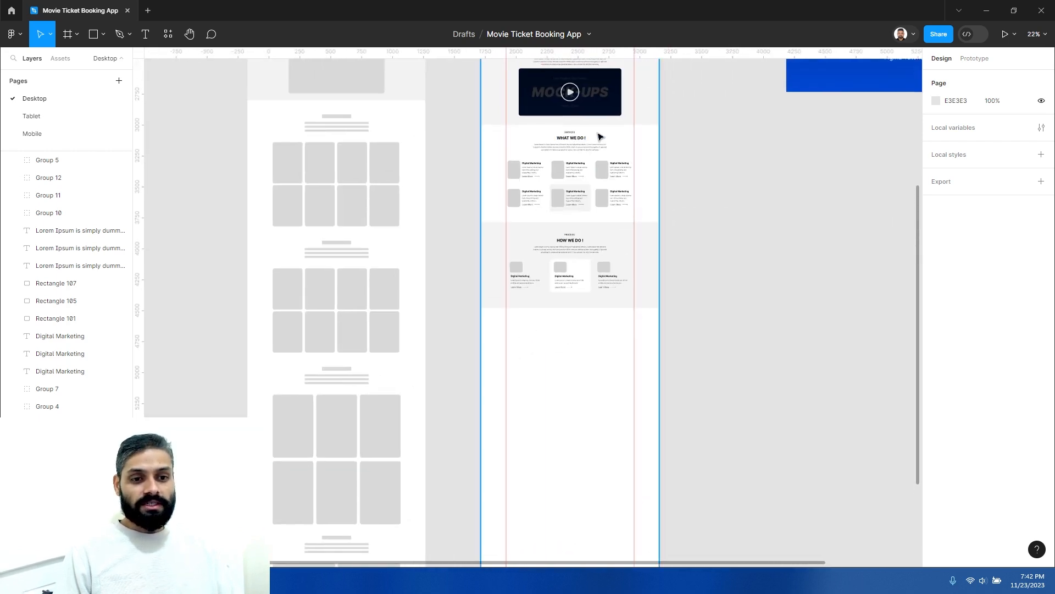
left_click(617, 134)
left_click(652, 144)
left_click(653, 143)
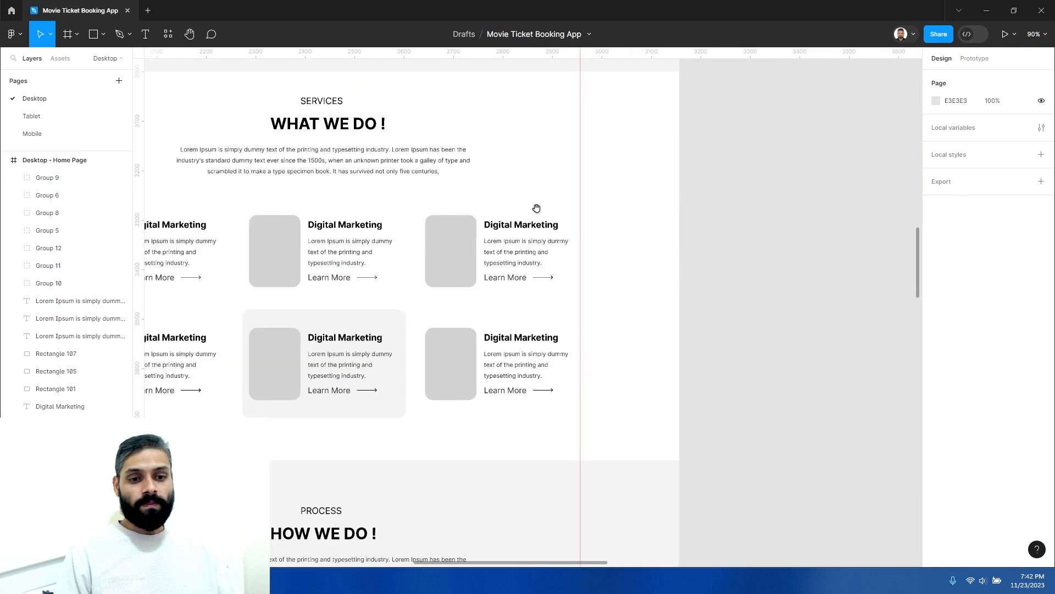
left_click_drag(371, 434, 595, 295)
left_click(541, 355, "alt")
scroll(555, 408, "down", 5)
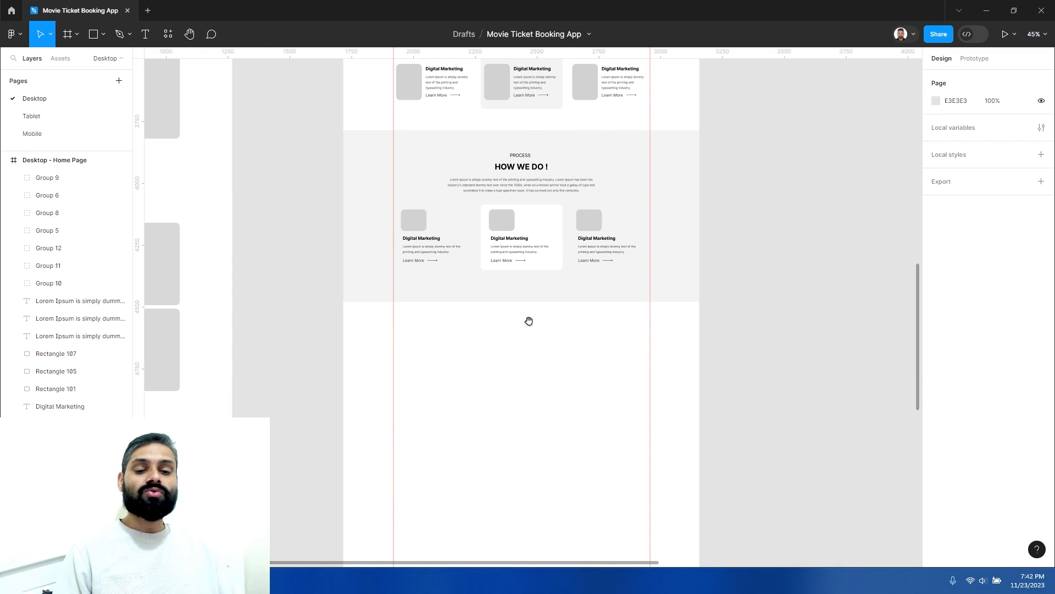
left_click(507, 354, "alt")
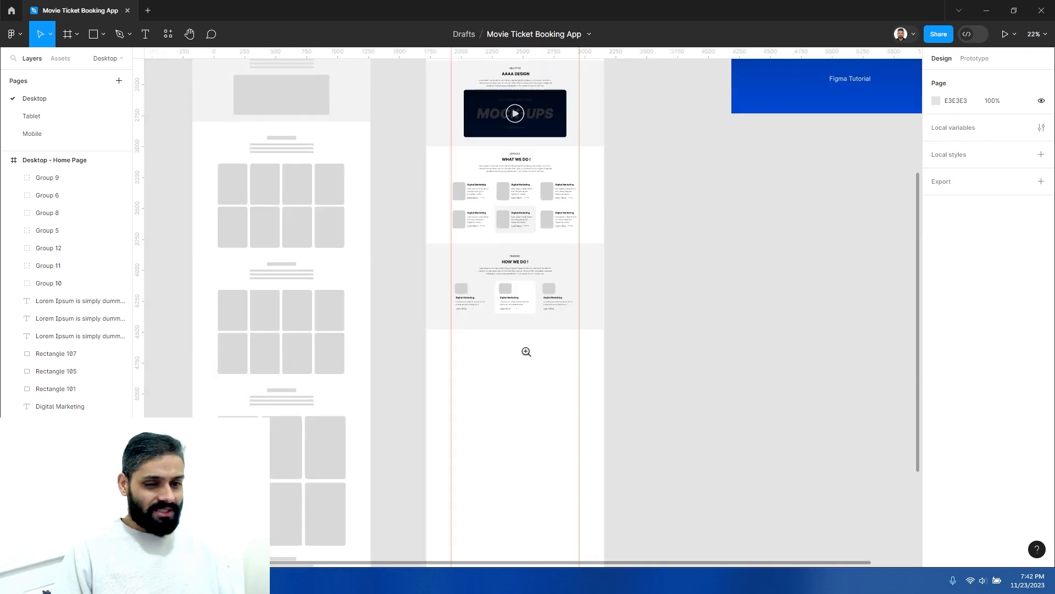
Copy the Process label, title and paragraph into the blank white area directly below the Process section
left_click(527, 351)
left_click_drag(539, 297, 551, 356)
key("z")
left_click(519, 256)
left_click_drag(568, 175, 550, 447)
key("z")
left_click(506, 257, "alt")
left_click(491, 389)
key("z")
left_click(491, 389)
left_click(492, 389)
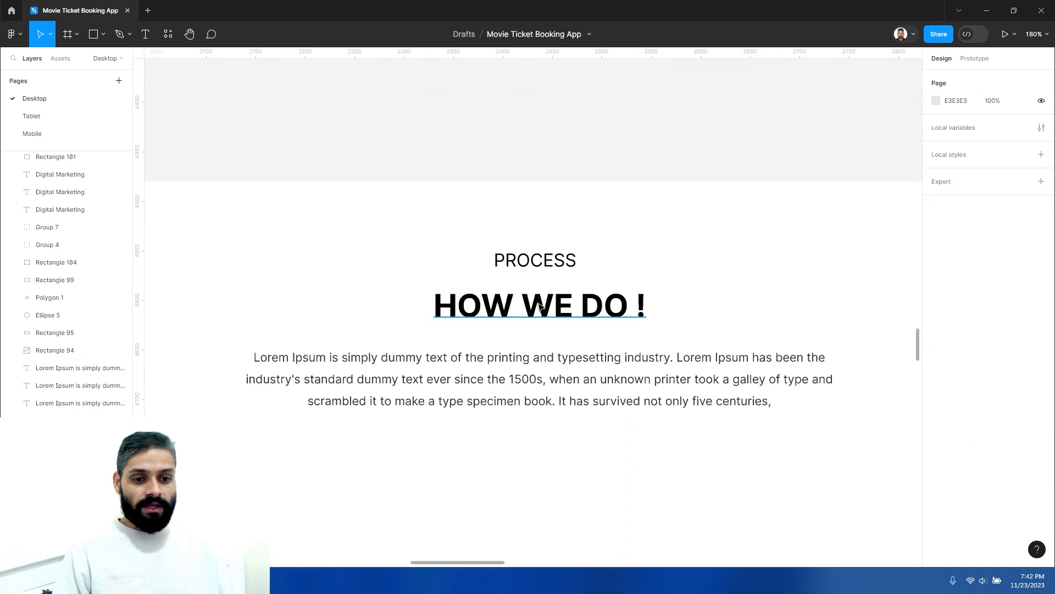
Change the copied title to "WHAT WE DID!" and the label above it to "PROJECTS"
double_click(540, 307)
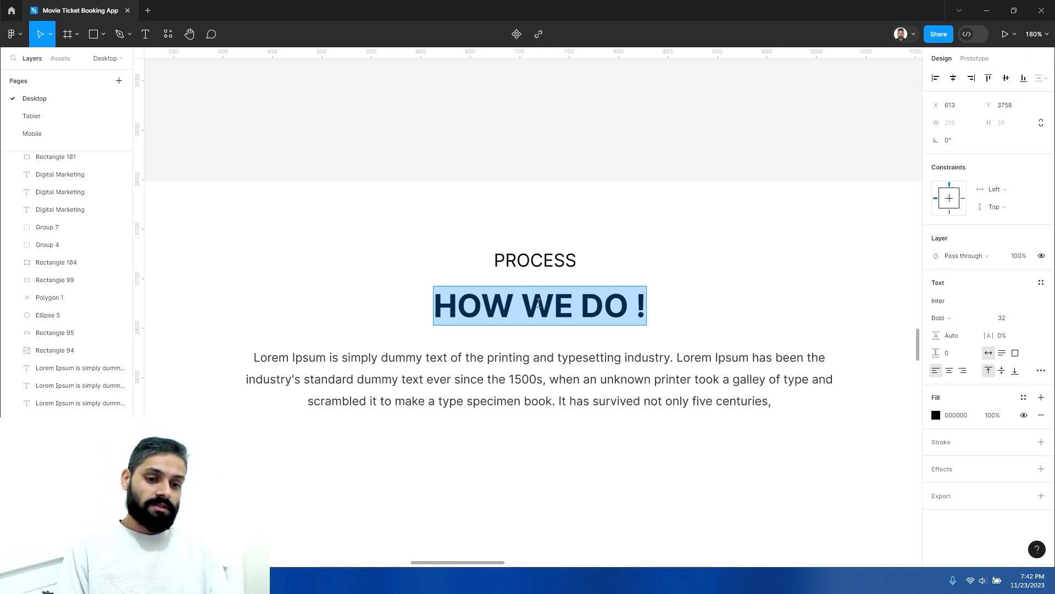
type("WHAT WE DID")
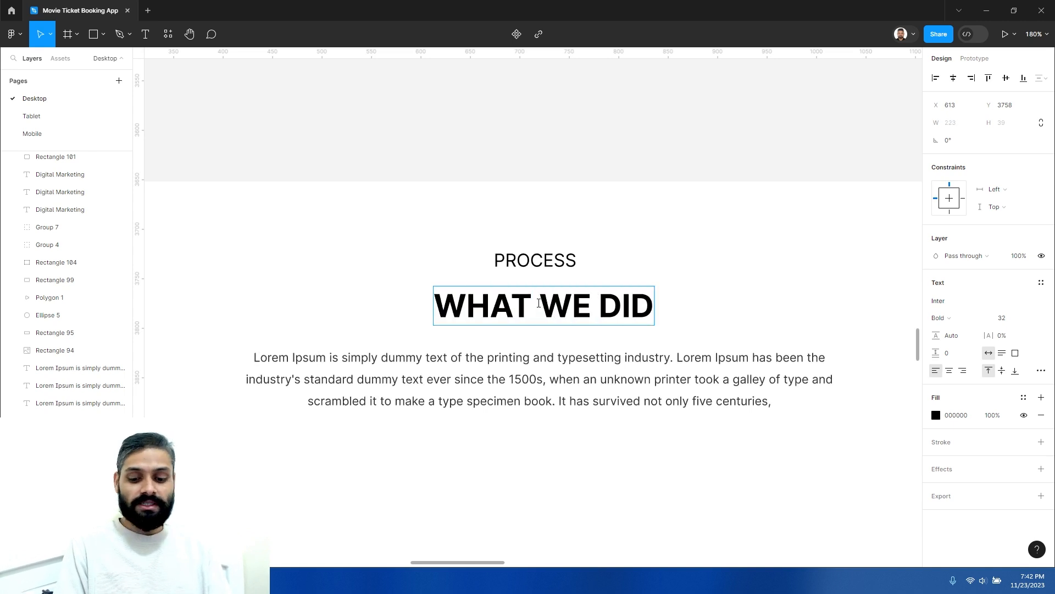
type("!")
left_click(546, 263)
double_click(544, 263)
type("PROJECTS")
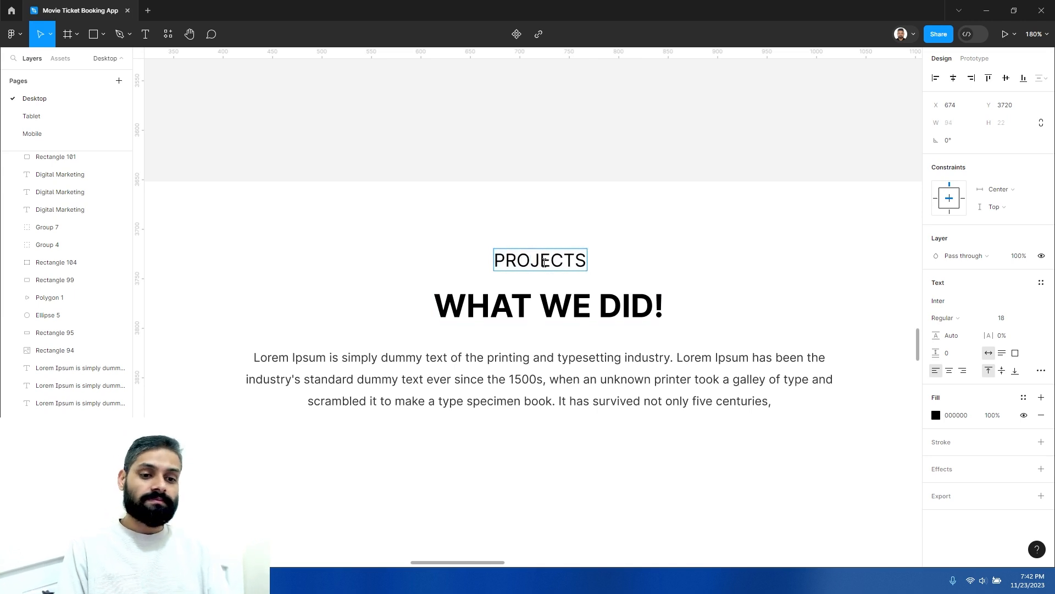
key("Escape")
key("Escape")
left_click(509, 267)
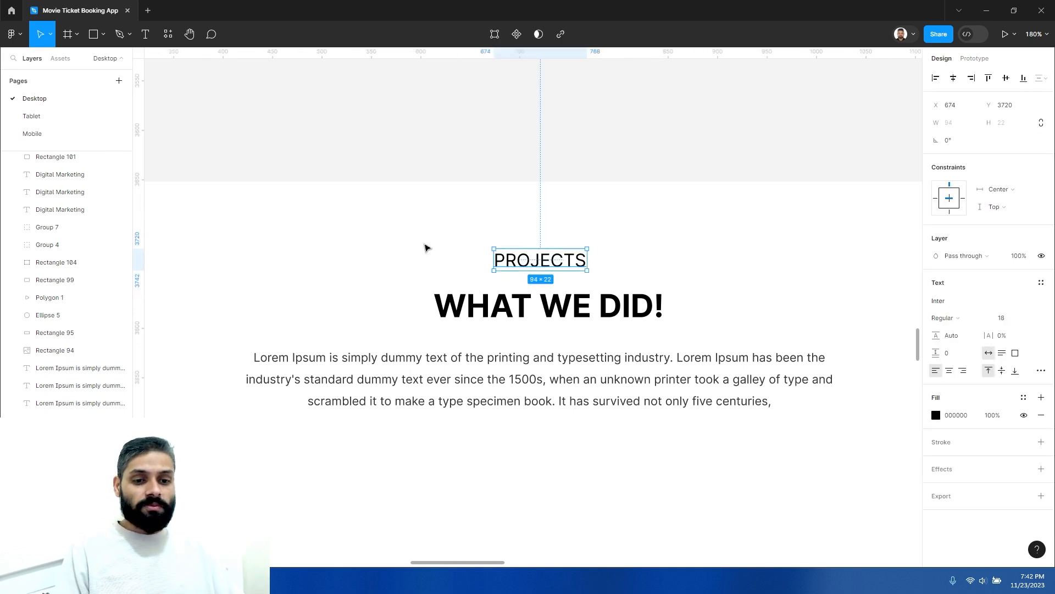
left_click(427, 248)
Copy a tall 329 × 509 wireframe card to the left margin guide below the Projects paragraph
scroll(427, 248, "down", 10)
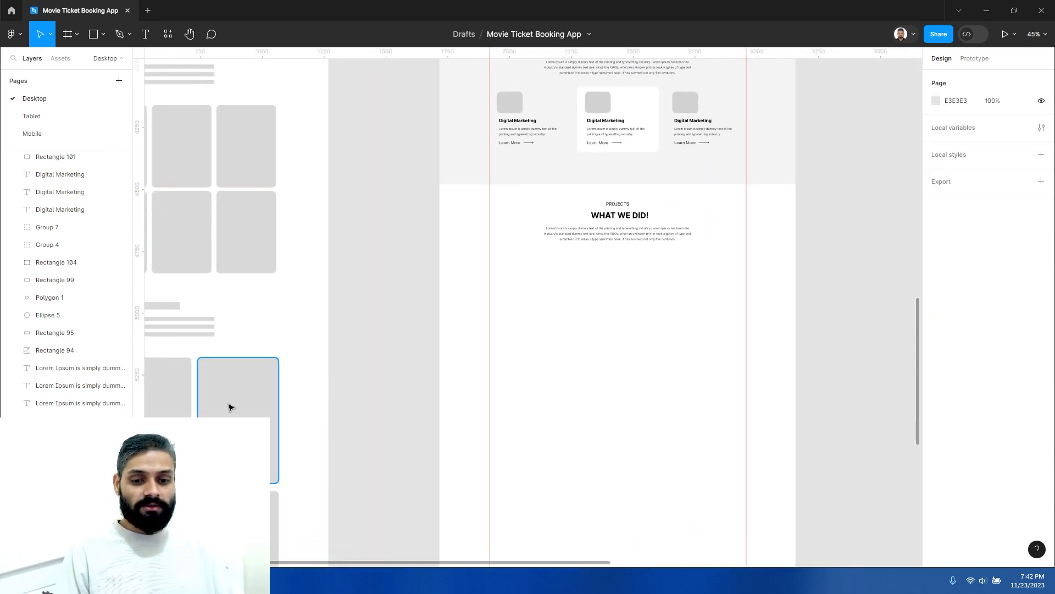
left_click(229, 407)
left_click_drag(257, 416, 473, 339)
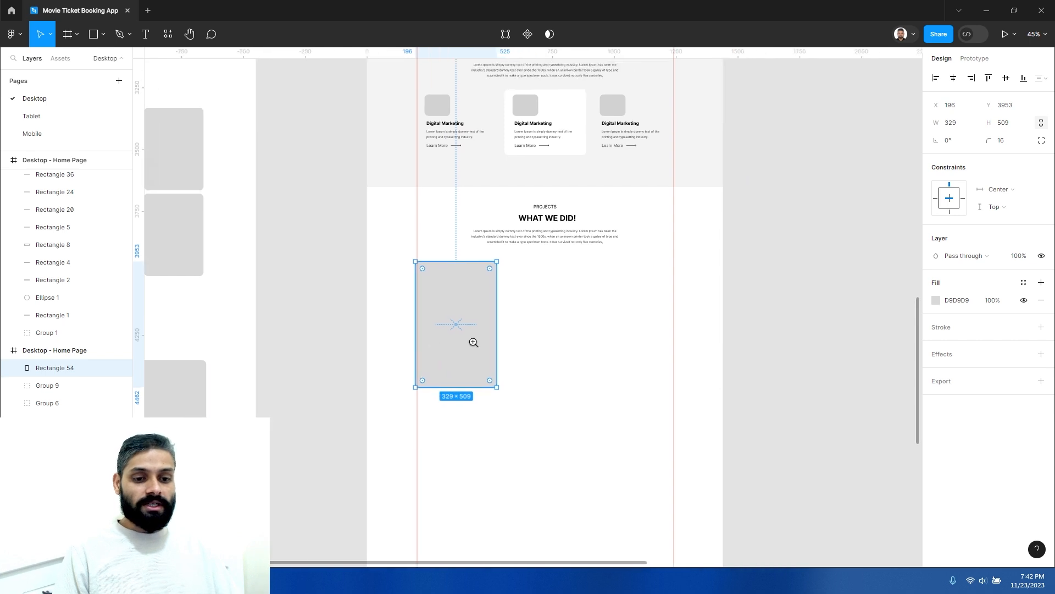
scroll(473, 339, "up", 3)
left_click_drag(473, 289, 418, 302)
left_click(480, 291, "alt")
left_click(424, 304)
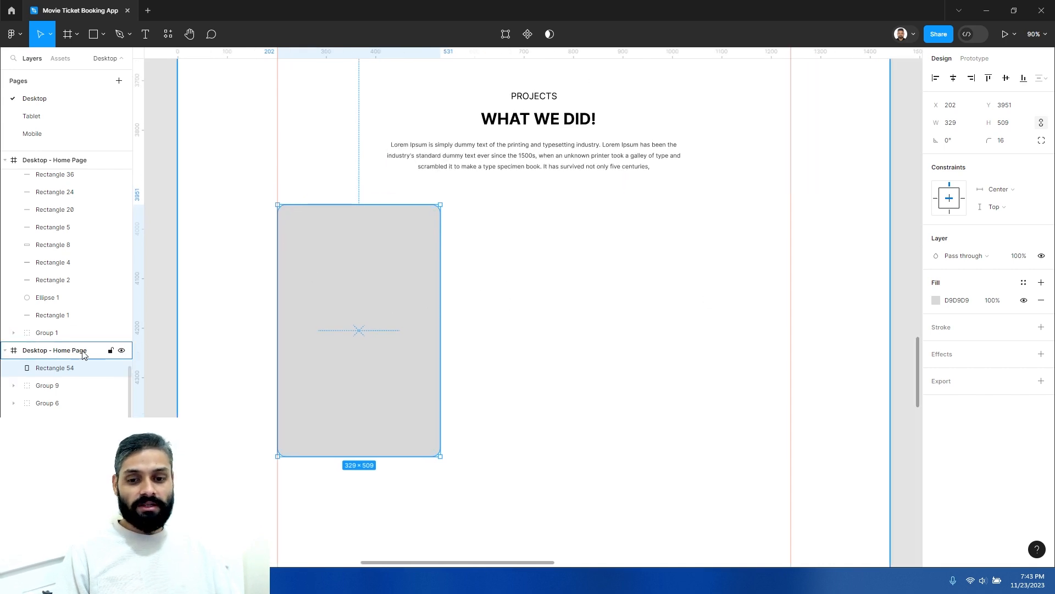
Show the 12-column layout grid on the mock-up's home page frame
left_click(110, 351)
left_click(1020, 265)
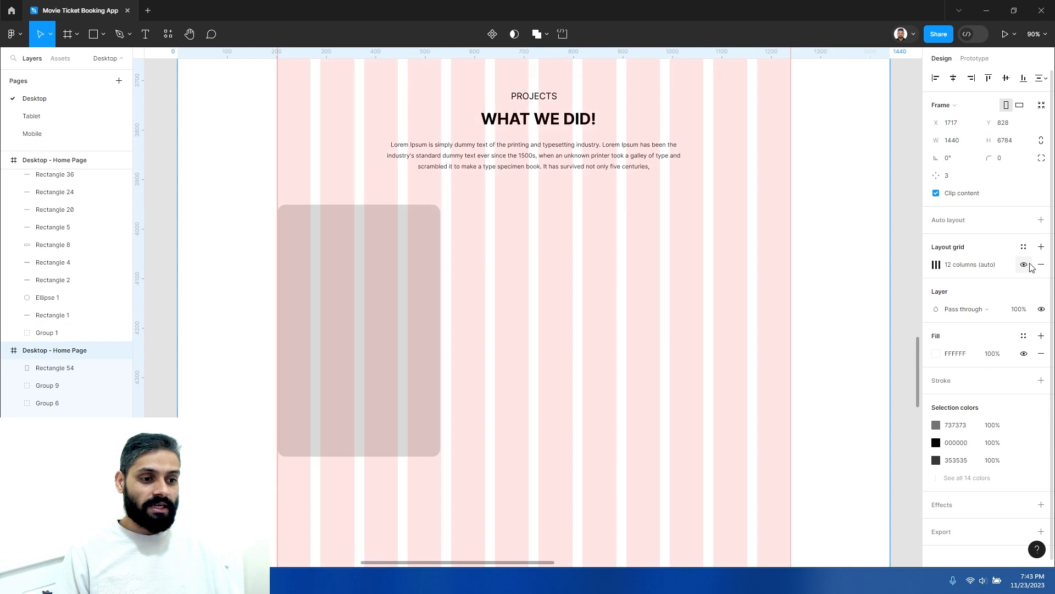
Duplicate the tall card into the middle of the Projects section, and delete both cards
left_click(406, 305)
left_click_drag(375, 297, 549, 295)
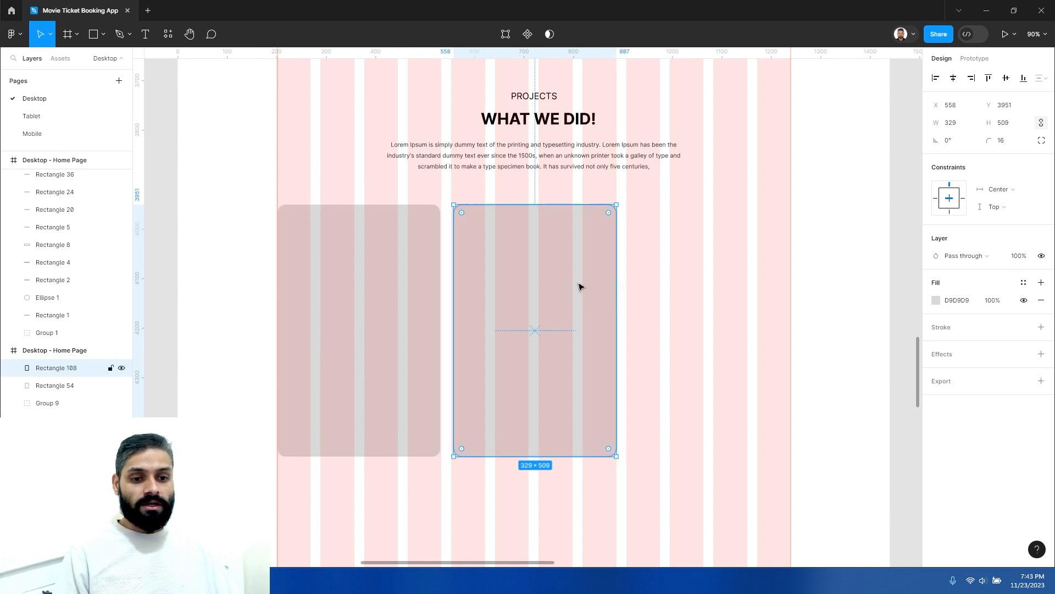
left_click_drag(664, 288, 393, 311)
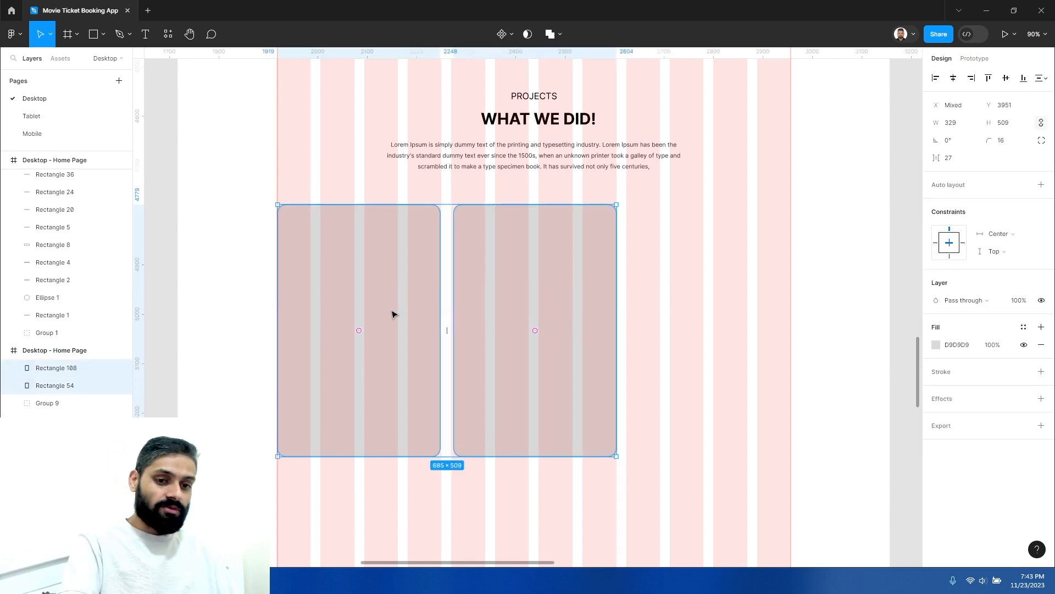
key("Delete")
Examine the Services, Process and Projects section layouts against the column grid
scroll(506, 274, "up", 3)
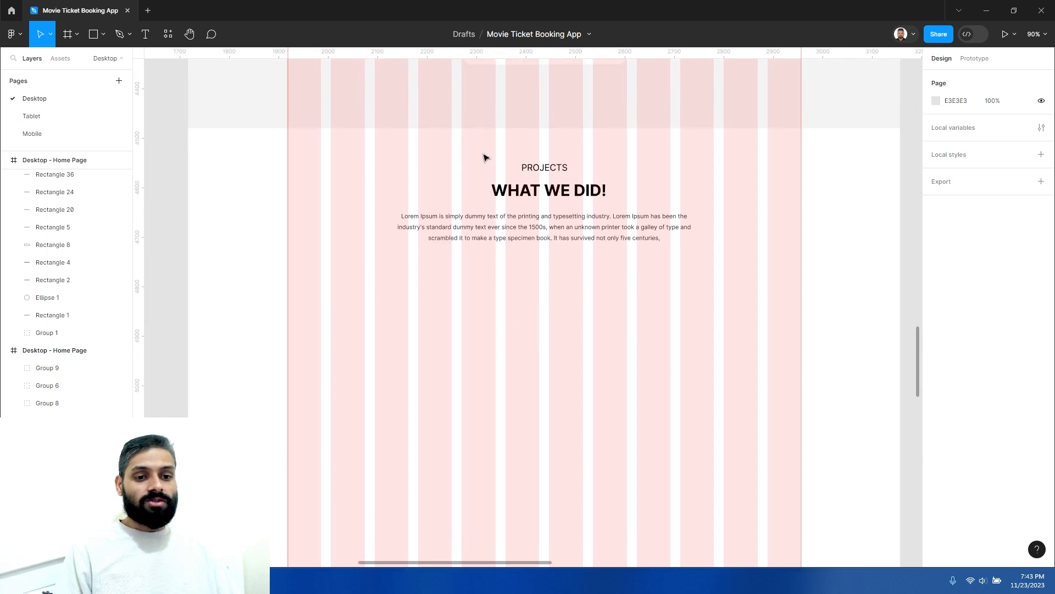
left_click_drag(522, 195, 642, 285)
scroll(530, 287, "down", 3)
left_click_drag(519, 213, 529, 447)
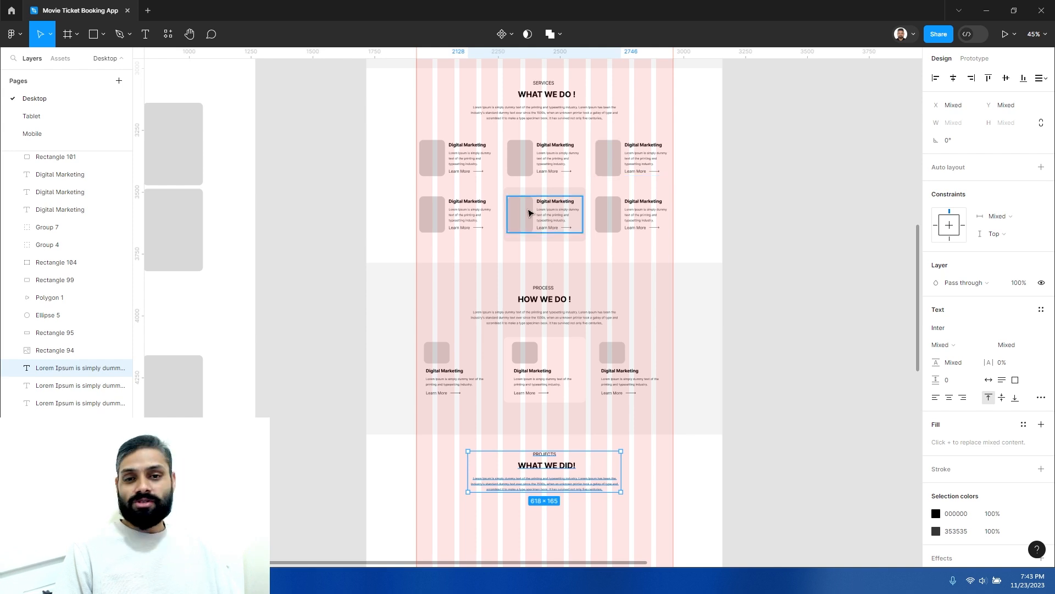
scroll(599, 385, "down", 2)
left_click(609, 482)
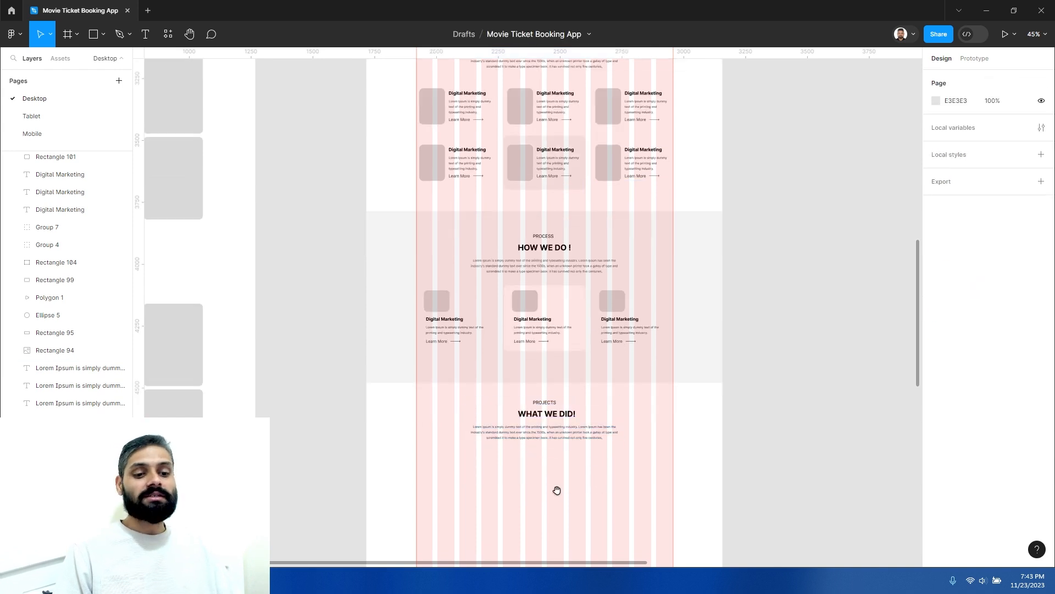
scroll(556, 490, "down", 4)
scroll(553, 361, "up", 5)
scroll(467, 298, "down", 1)
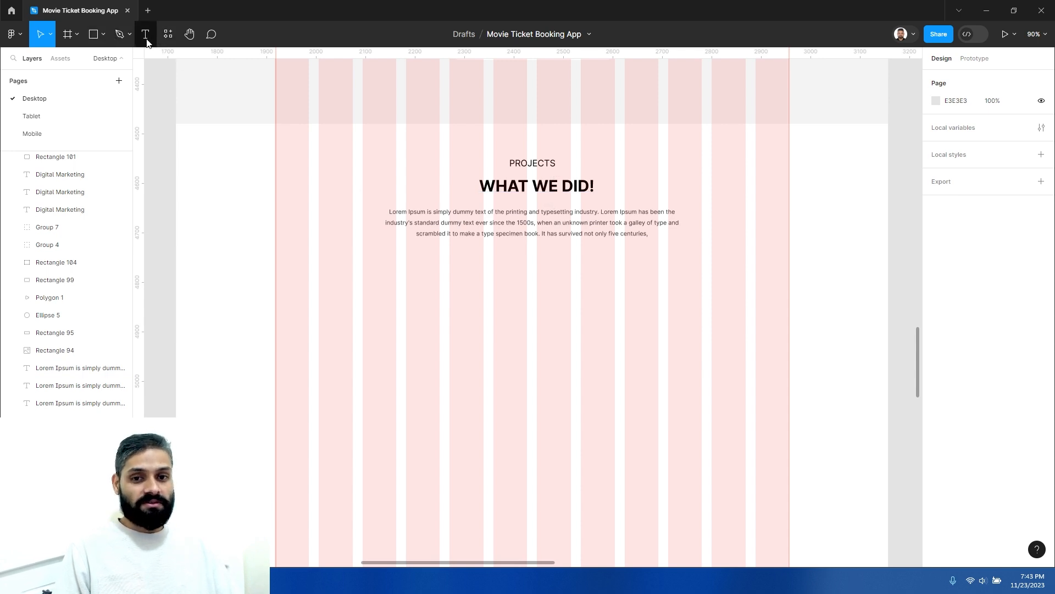
Draw a rectangle about 245 × 105 across the first three columns below the Projects paragraph, and set its height to 48
left_click(104, 35)
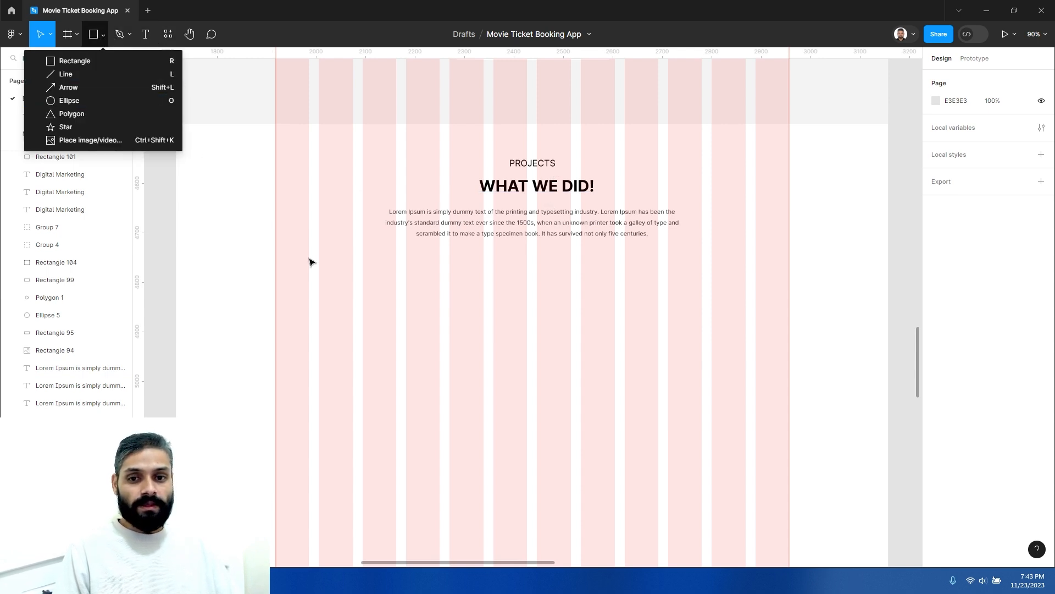
left_click(69, 64)
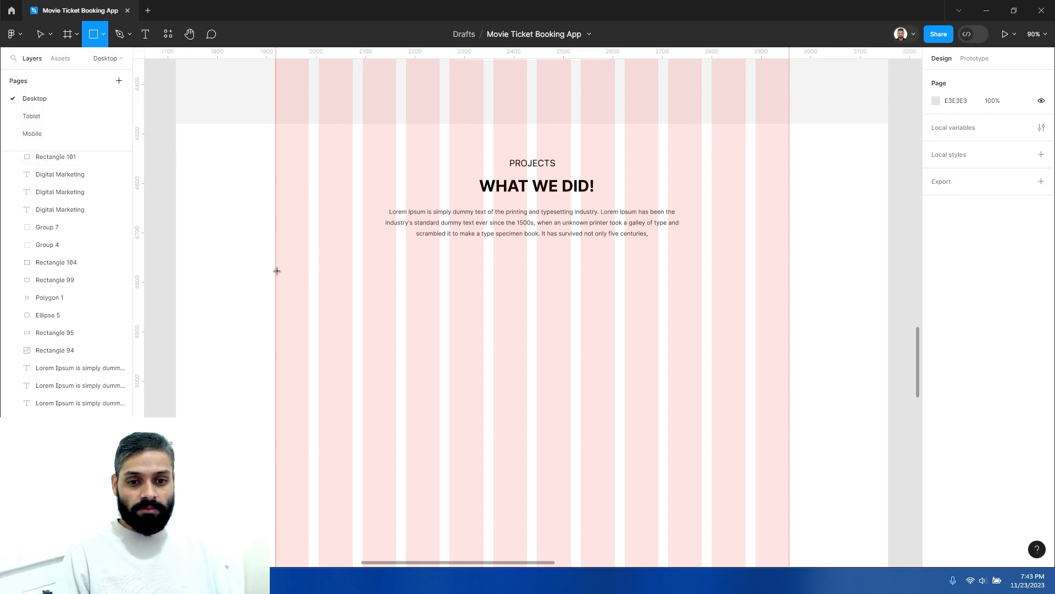
left_click_drag(275, 270, 397, 322)
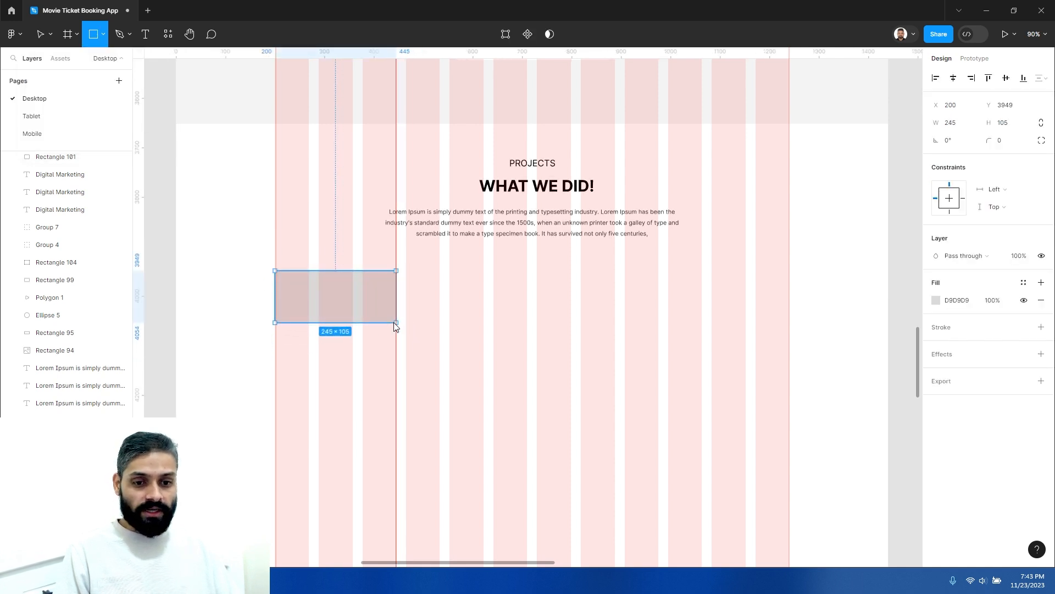
left_click(1019, 123)
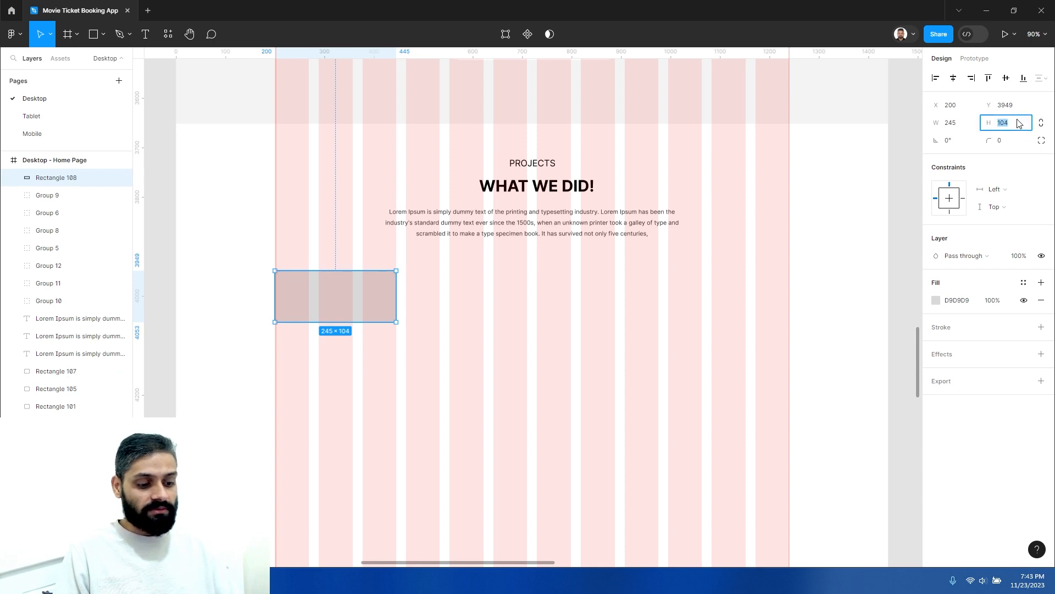
key("Return")
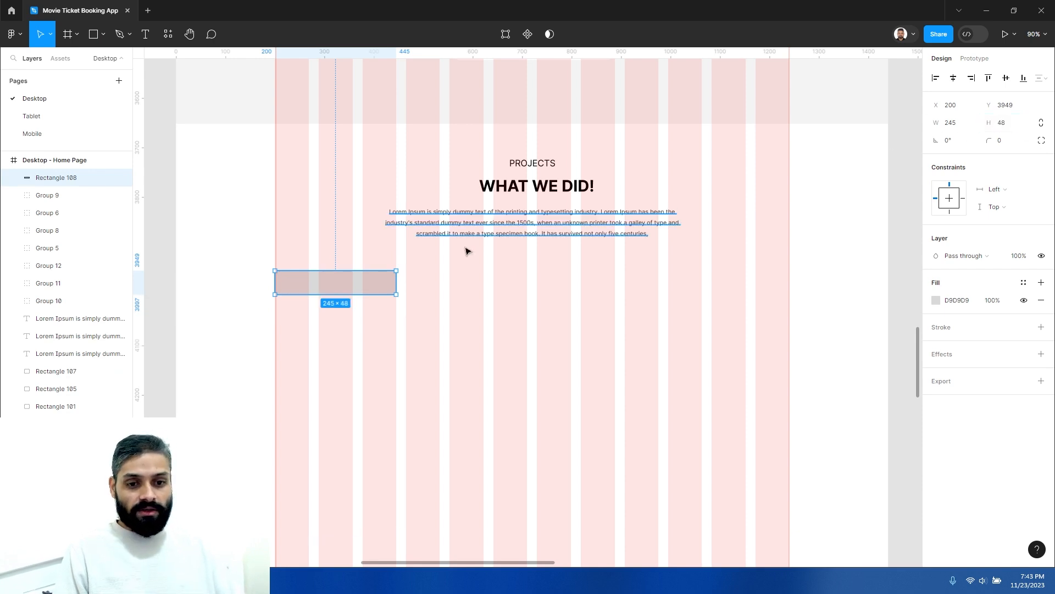
Duplicate the 245 × 48 rectangle three times to form an evenly spaced row of four, each spanning three grid columns
scroll(362, 318, "up", 3)
left_click_drag(333, 252, 414, 255)
scroll(414, 255, "down", 3)
left_click_drag(457, 310, 389, 328)
left_click(372, 314)
left_click(348, 274)
left_click_drag(350, 273, 710, 267)
left_click(650, 320)
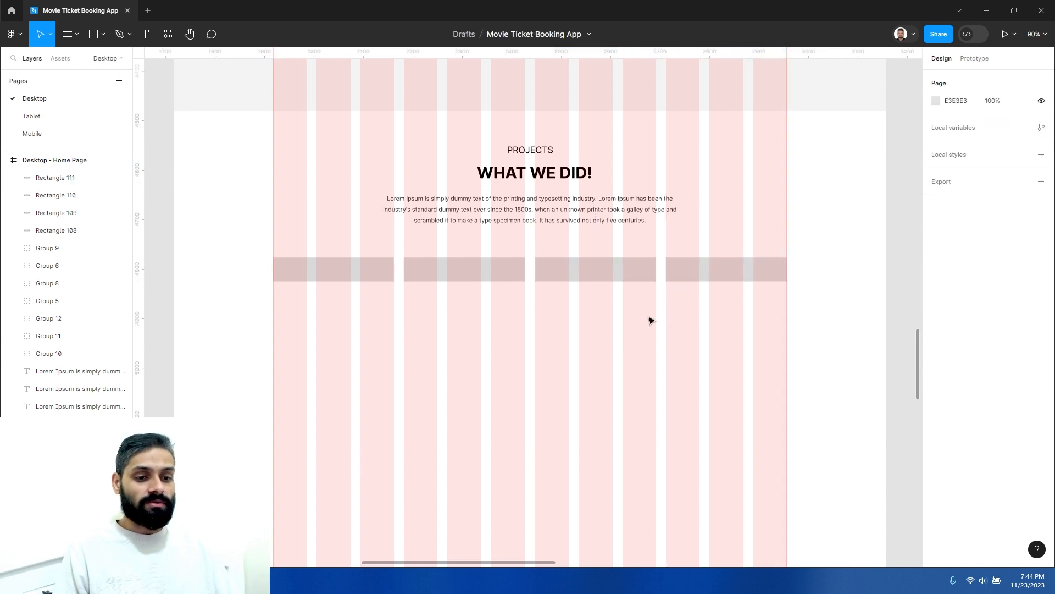
Set the corner radius of all four Projects rectangles to 16
left_click_drag(349, 297, 718, 264)
left_click(1003, 142)
type("16")
key("Return")
left_click(353, 292)
left_click(353, 292, "ctrl")
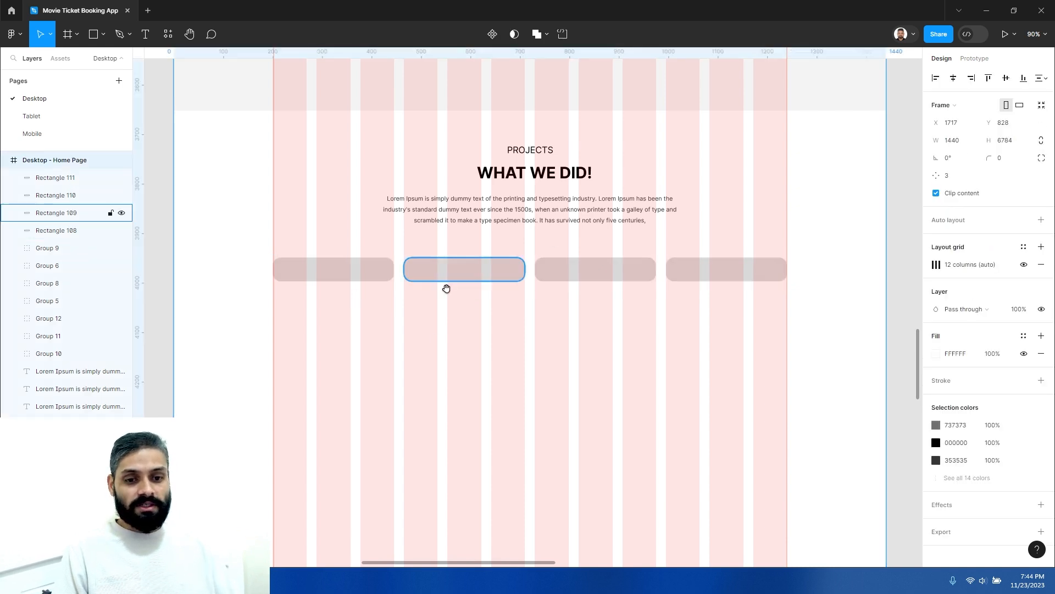
Set the corner radius of all four rectangles in the Projects row to 8
left_click_drag(457, 301, 497, 350)
scroll(433, 351, "up", 3)
left_click_drag(403, 333, 497, 381)
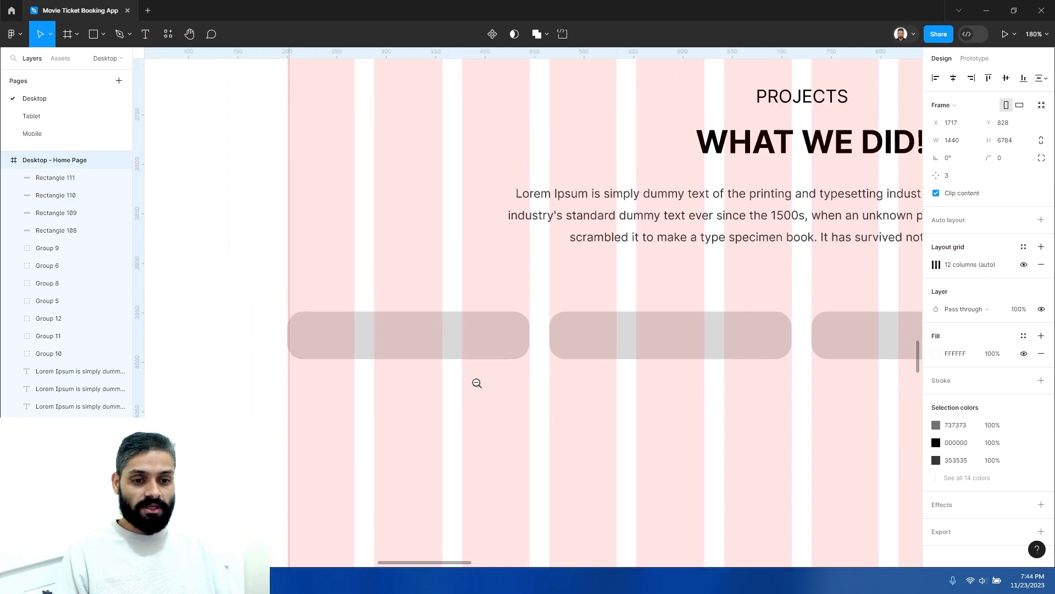
scroll(477, 383, "down", 3)
left_click_drag(565, 409, 476, 413)
left_click_drag(641, 390, 344, 367)
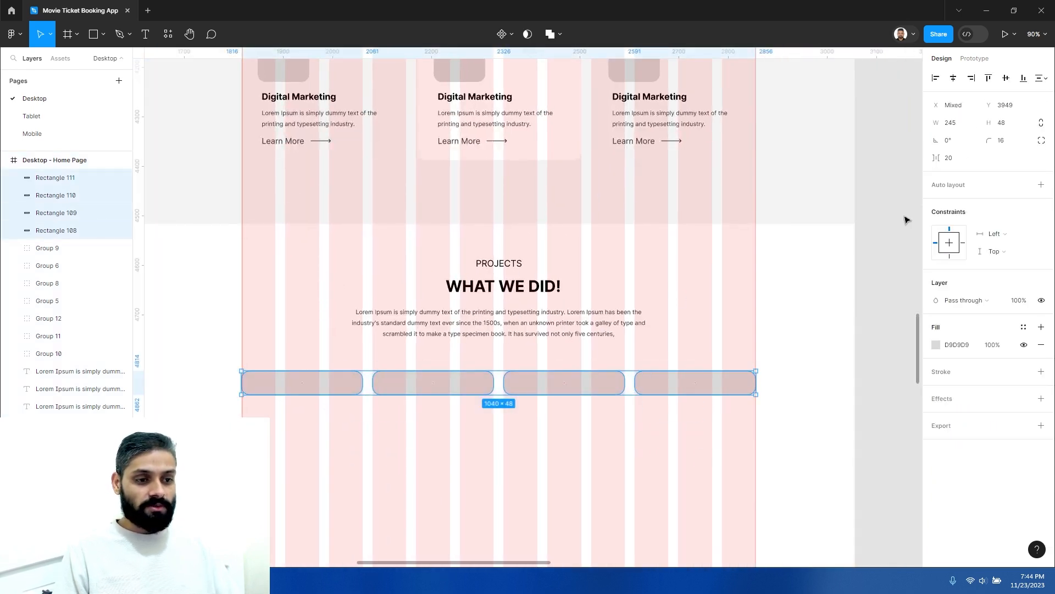
type("8")
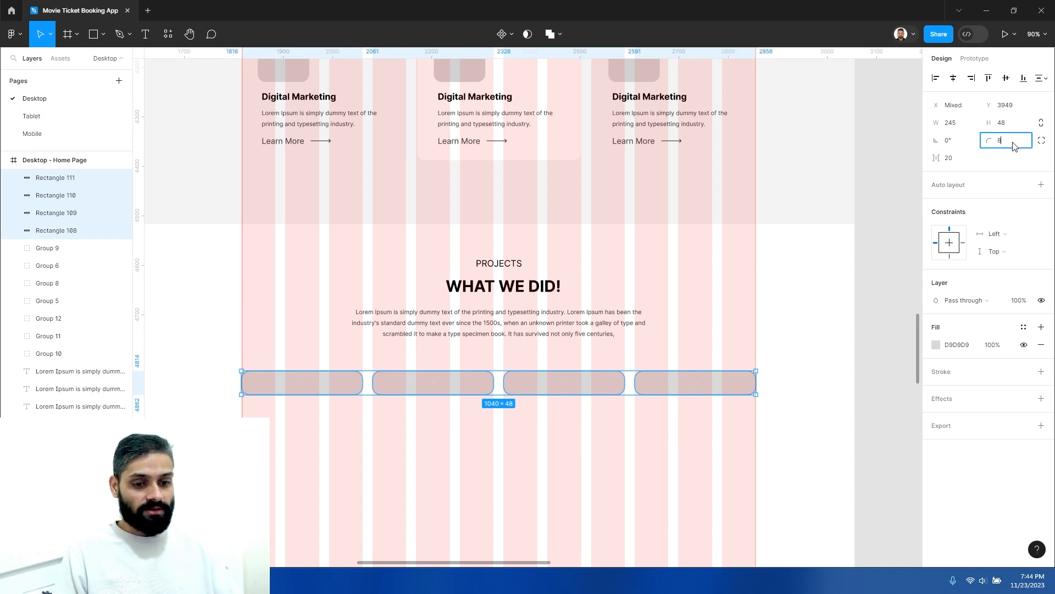
left_click(579, 451)
scroll(555, 436, "up", 5)
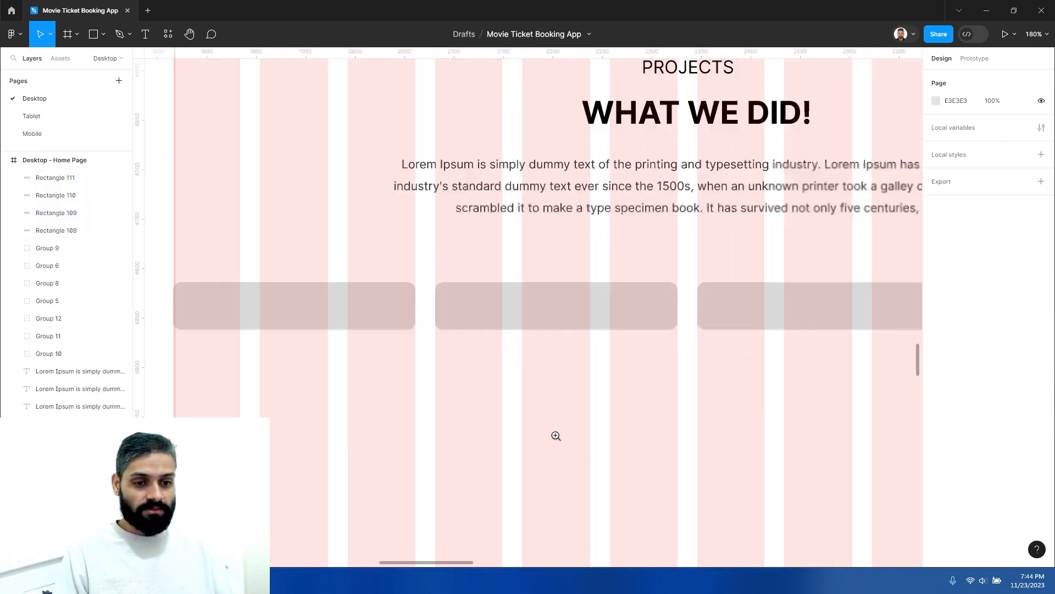
Place a copy of the PROJECTS label on the first rectangle of the row and change its text to "All"
left_click_drag(573, 421, 699, 437)
left_click(461, 253, "alt")
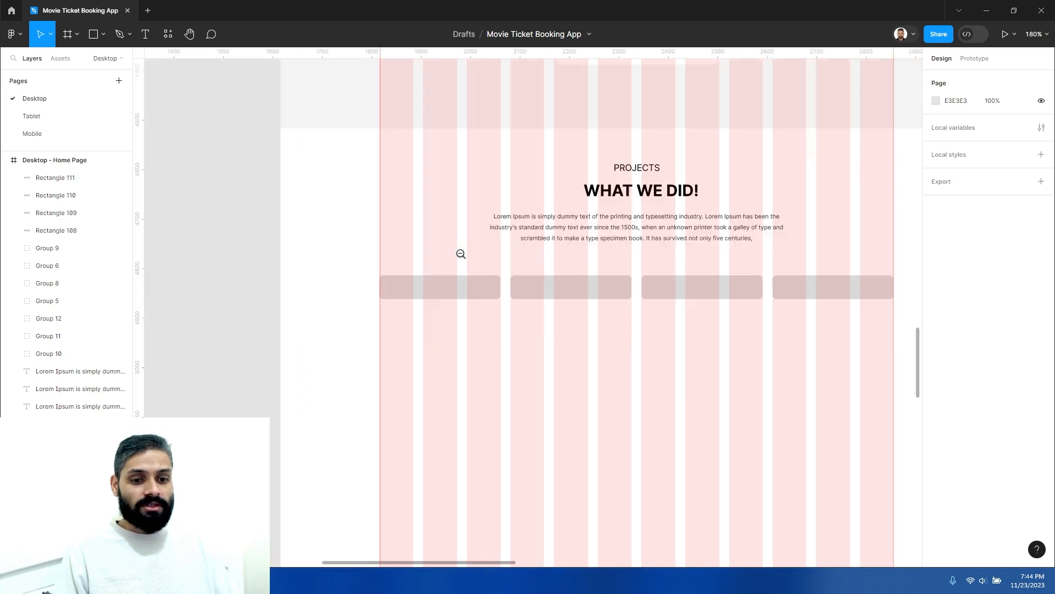
scroll(540, 387, "up", 2)
left_click(622, 214)
left_click_drag(477, 283, 412, 337)
scroll(418, 336, "up", 5)
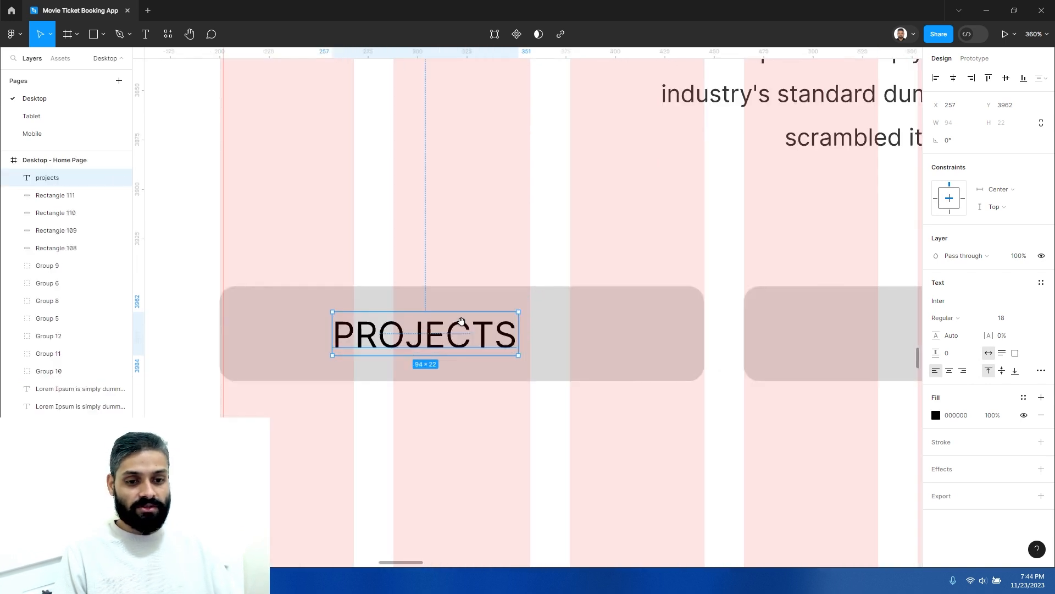
double_click(474, 331)
type("All")
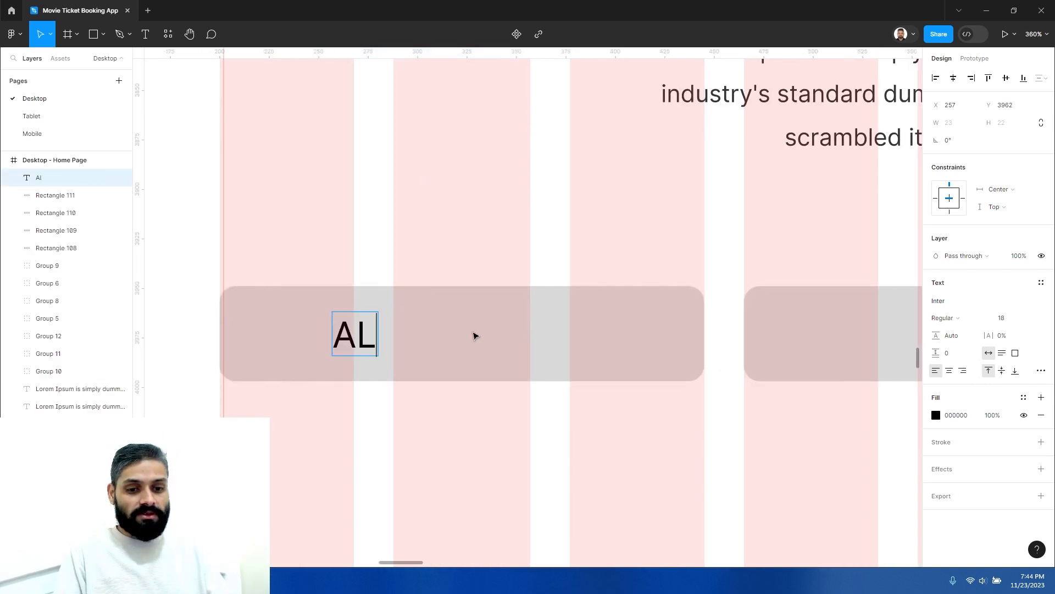
Remove the uppercase setting from the "All" label and centre it within the first rectangle
key("ctrl+a")
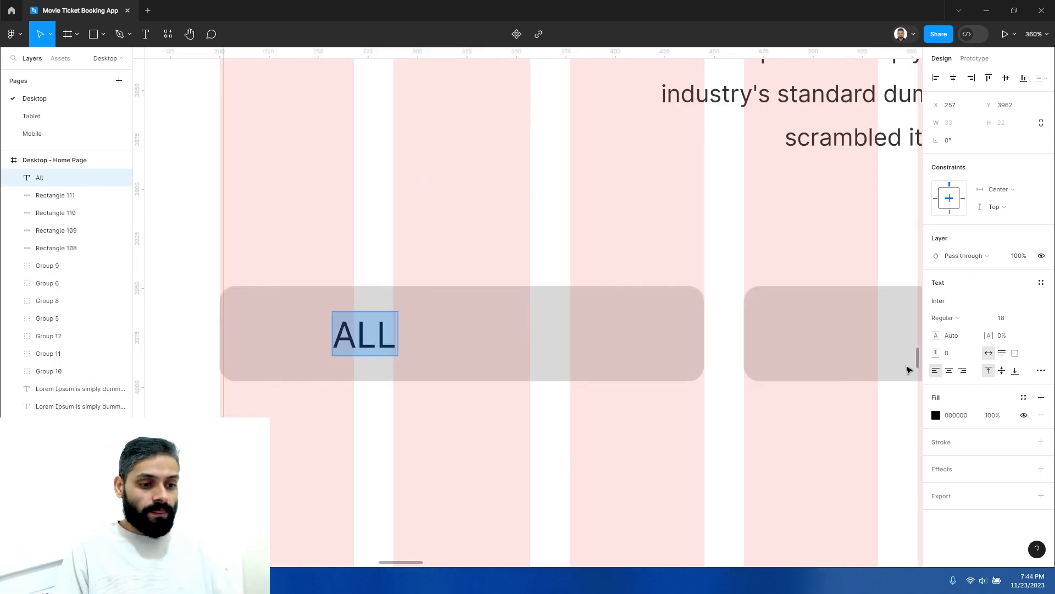
left_click(1041, 370)
left_click(856, 447)
key("Escape")
left_click_drag(359, 341, 468, 342)
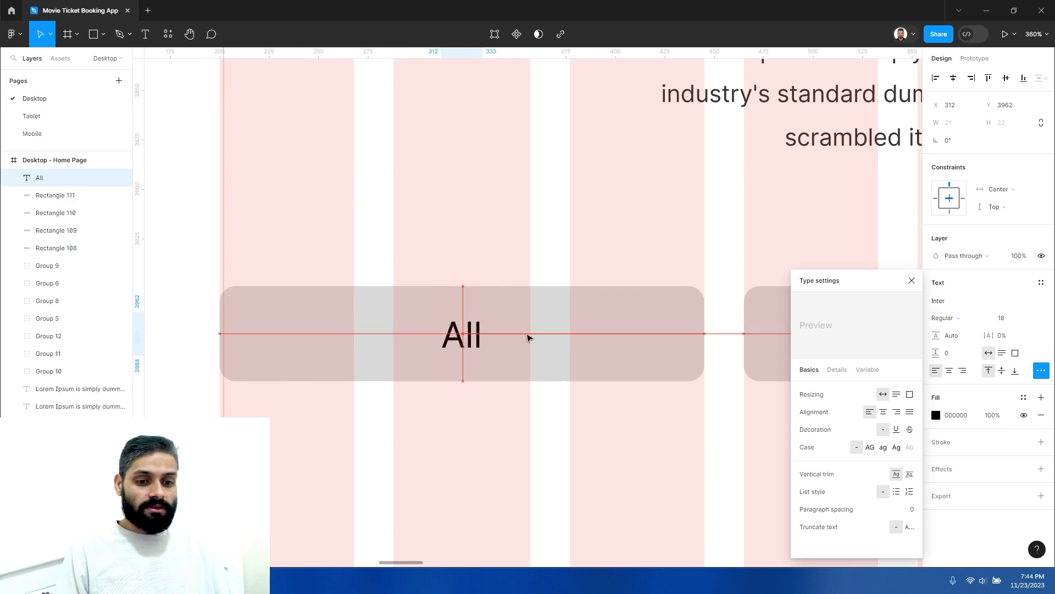
left_click(635, 263)
Duplicate the "All" label onto the second rectangle, centre-align the copy's text and change it to "Digital Marketing"
scroll(557, 289, "down", 1)
left_click_drag(456, 377, 367, 395)
left_click_drag(418, 339, 682, 339)
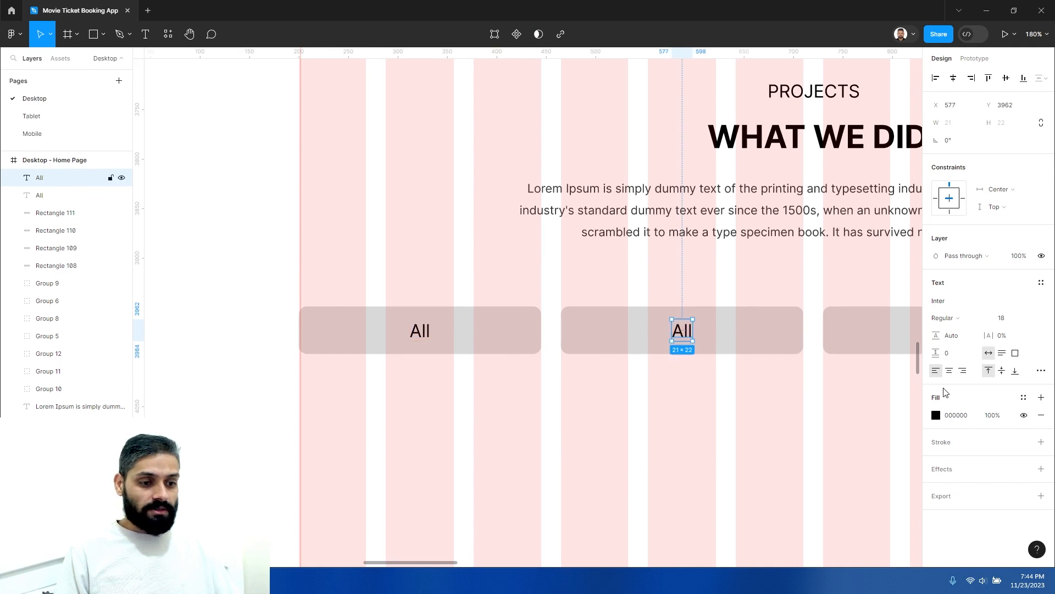
left_click(949, 371)
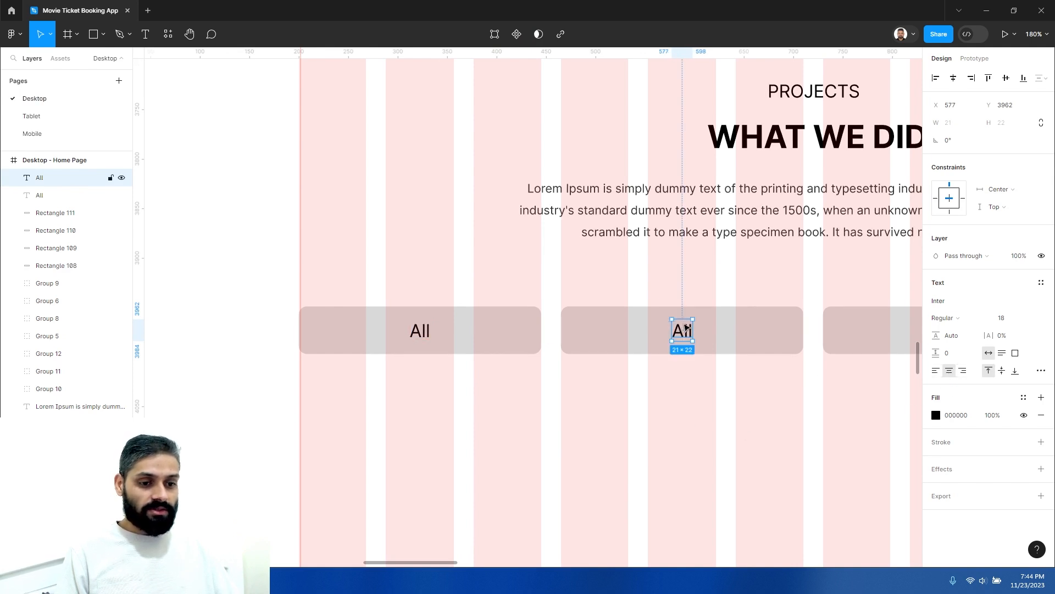
double_click(687, 327)
type("Digital Marketing")
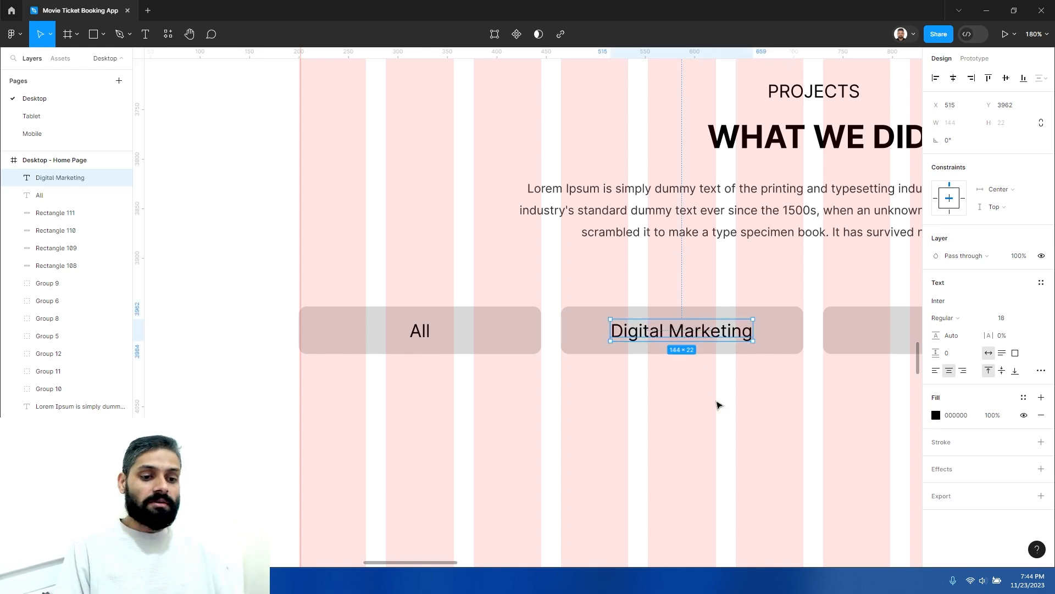
left_click(641, 408)
Duplicate the "Digital Marketing" label onto the centre of the third rectangle and change its text to "UI Design"
scroll(561, 366, "right", 5)
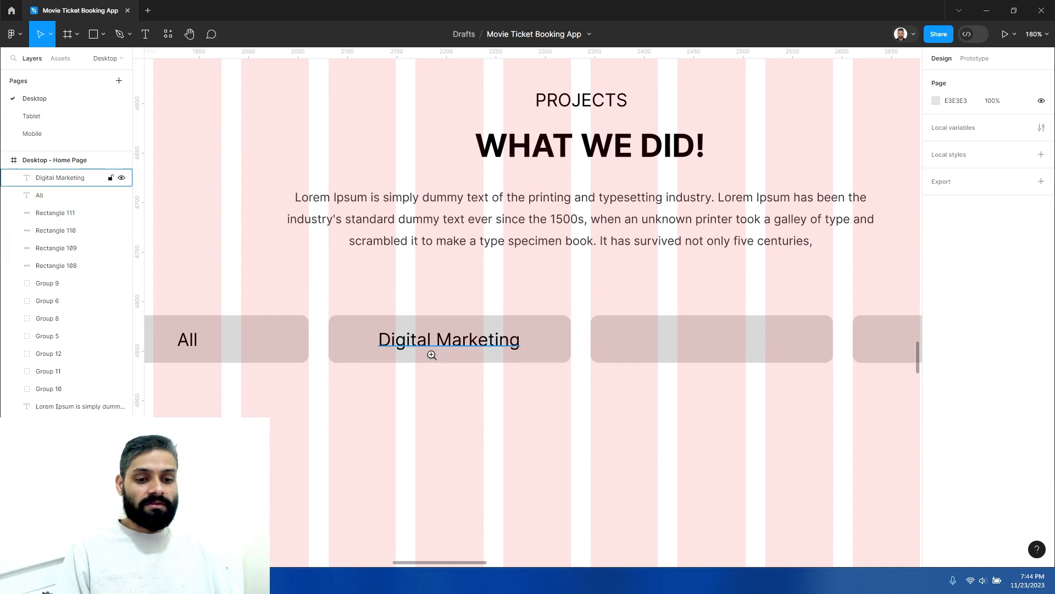
left_click(506, 407, "alt")
left_click_drag(516, 424, 457, 416)
key("z")
left_click(449, 412)
left_click_drag(412, 322, 663, 318, "alt")
double_click(659, 313)
type("Web De")
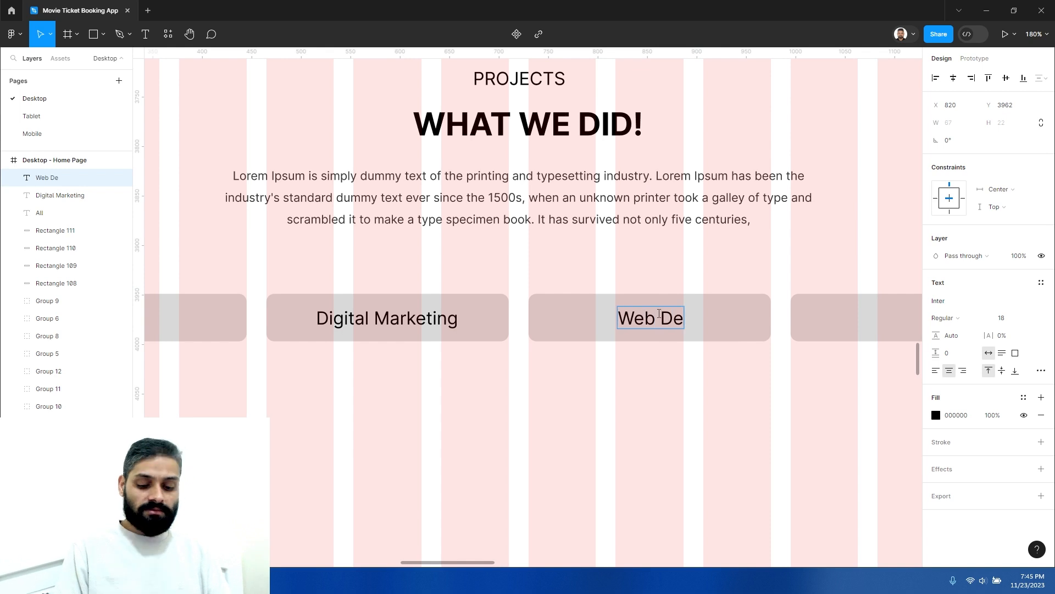
key("ctrl+a")
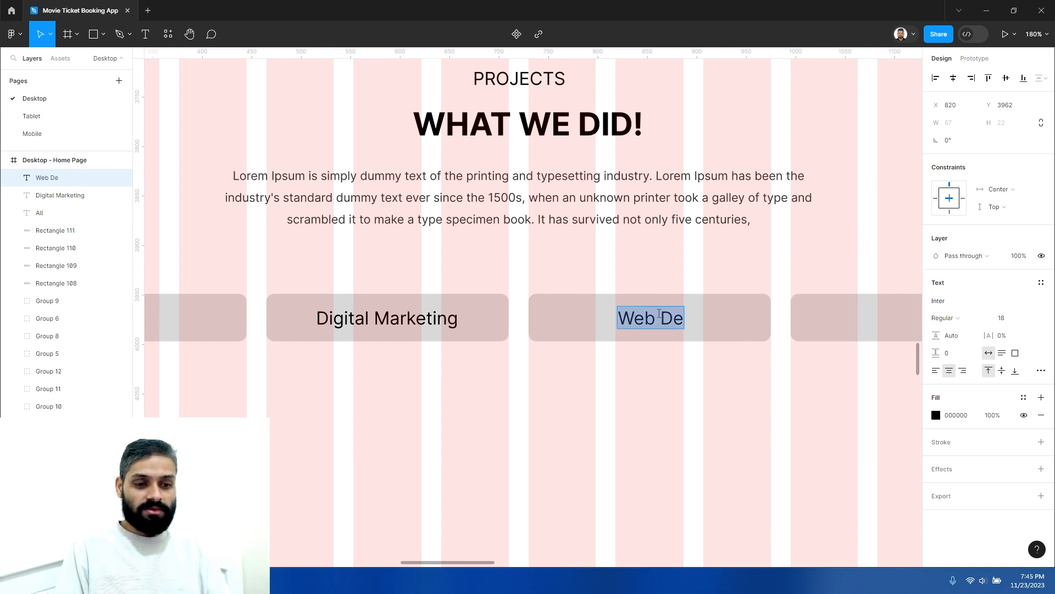
type("UI Design")
key("Escape")
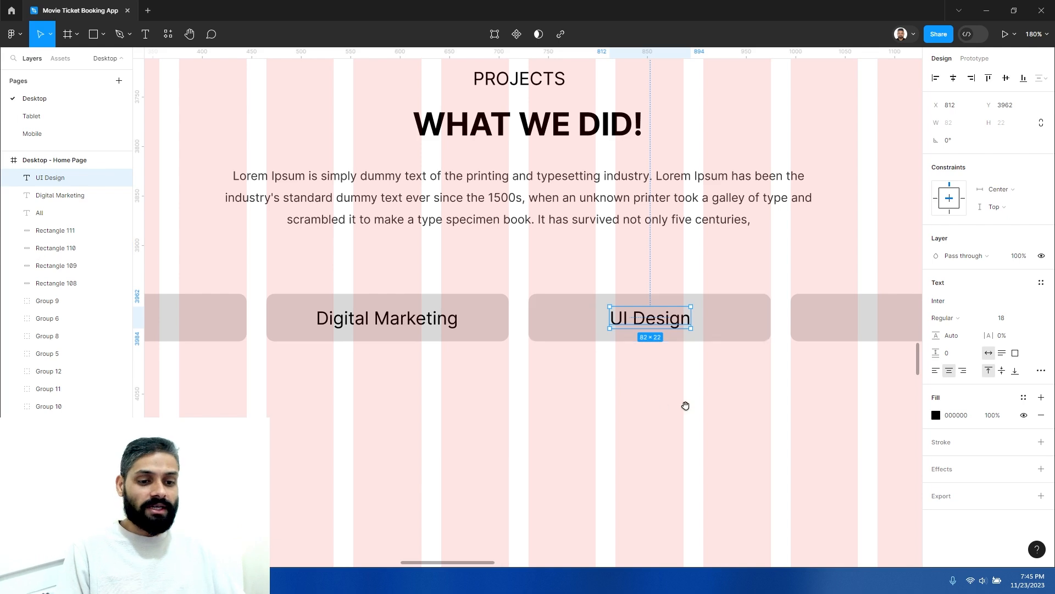
Duplicate the "UI Design" label onto the empty fourth filter button and change the copy's text to "SEO"
left_click_drag(685, 405, 472, 393)
key("ctrl+d")
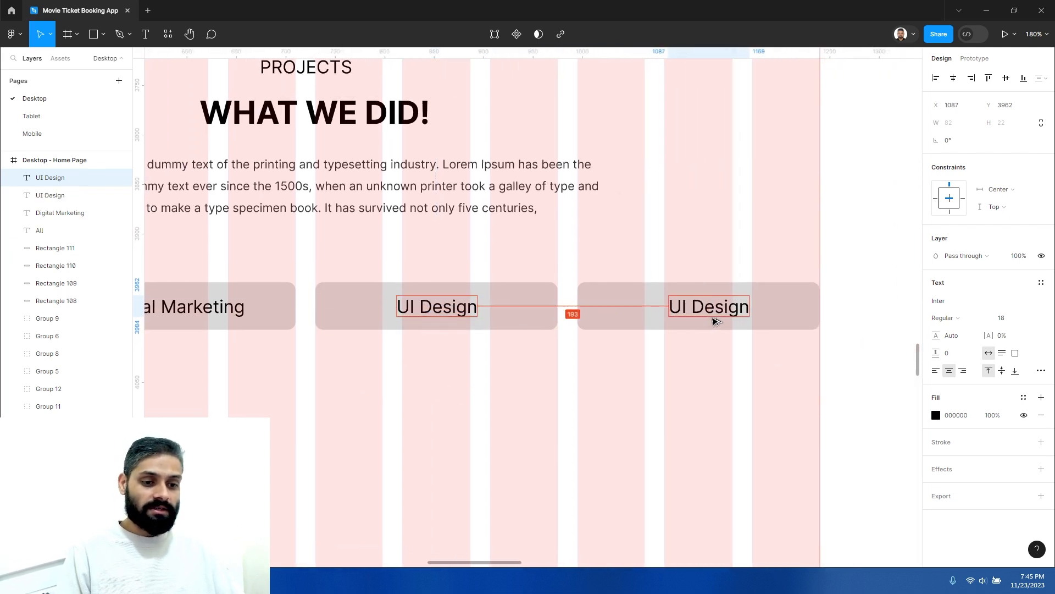
double_click(699, 315)
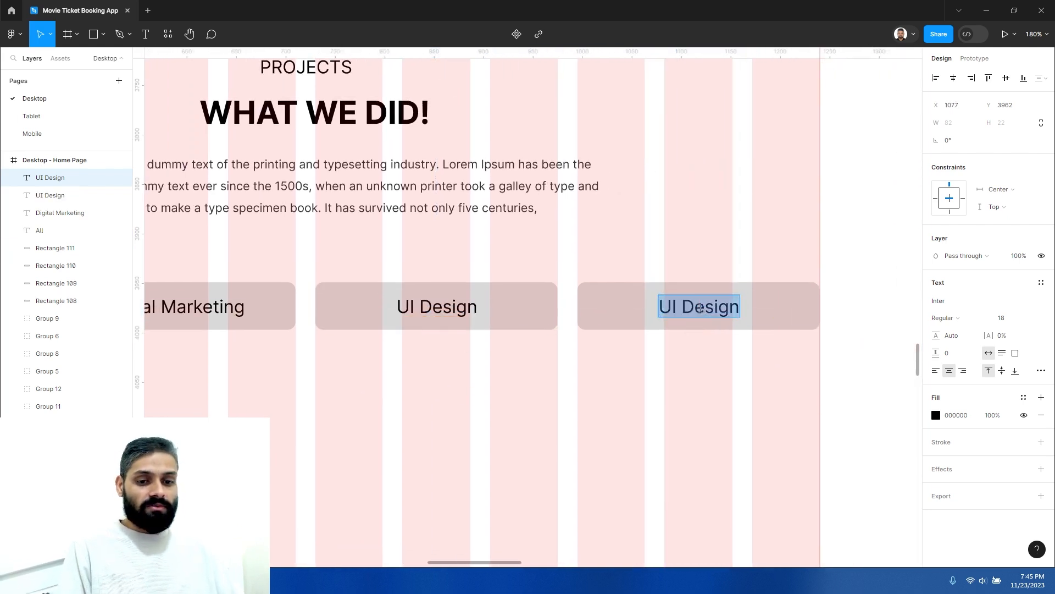
type("SEO")
key("Escape")
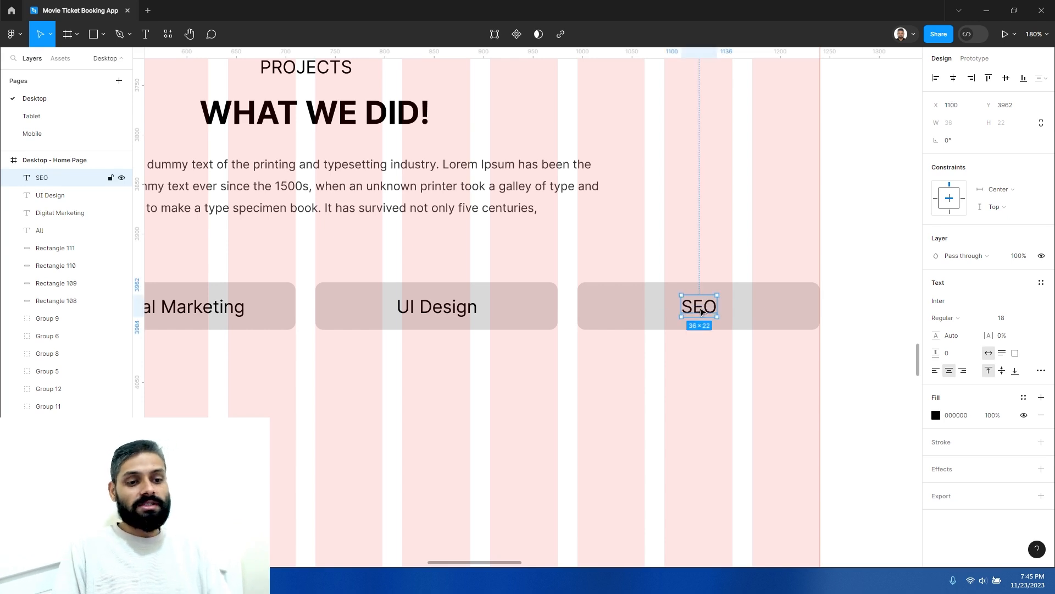
left_click(622, 347, "alt")
left_click_drag(537, 390, 626, 289)
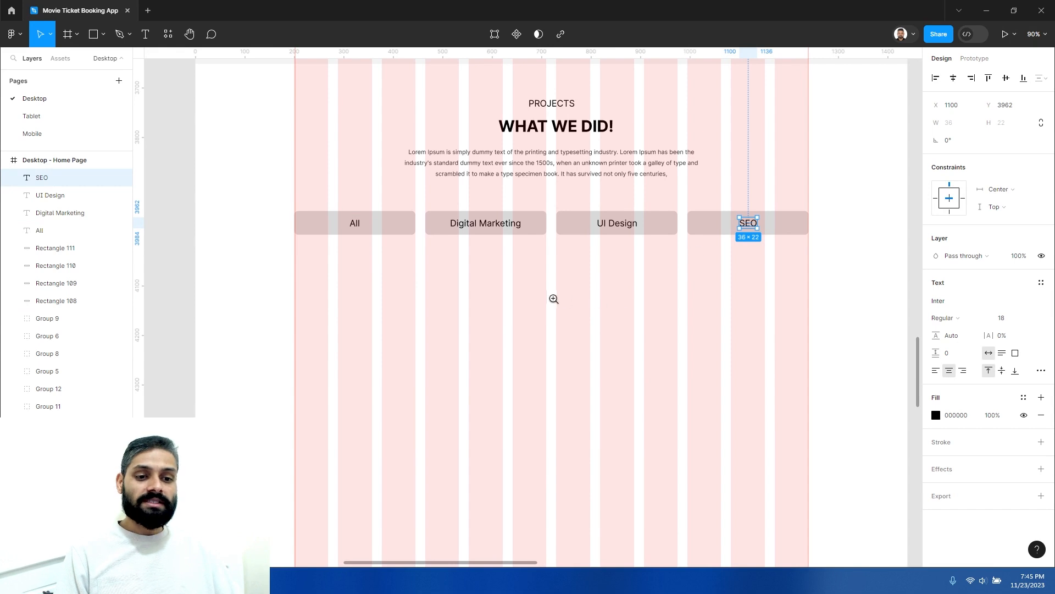
left_click(554, 299, "alt")
left_click(558, 296)
left_click_drag(503, 317, 559, 348)
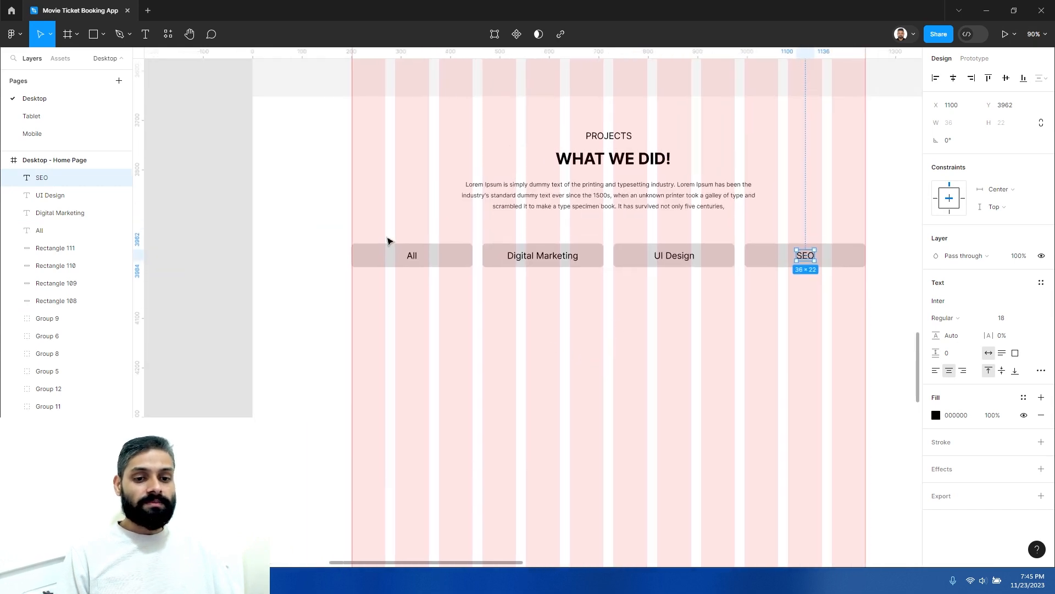
left_click(560, 304)
left_click_drag(390, 233, 719, 266)
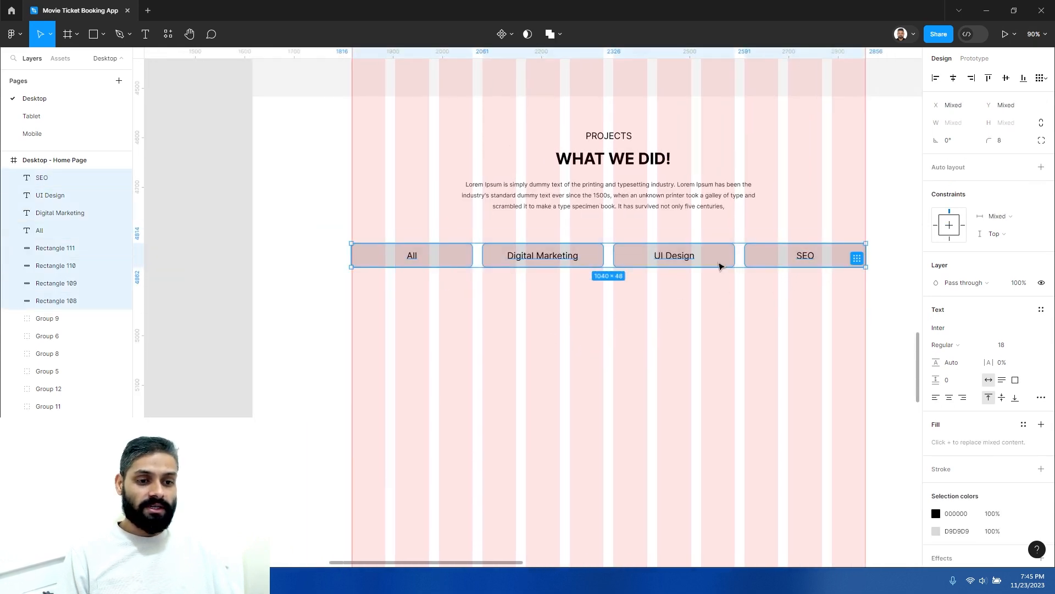
left_click(650, 318)
Place a 329 × 509 rounded rectangle as the first project card below the "All" filter button, aligned with the first layout column
scroll(579, 324, "down", 5)
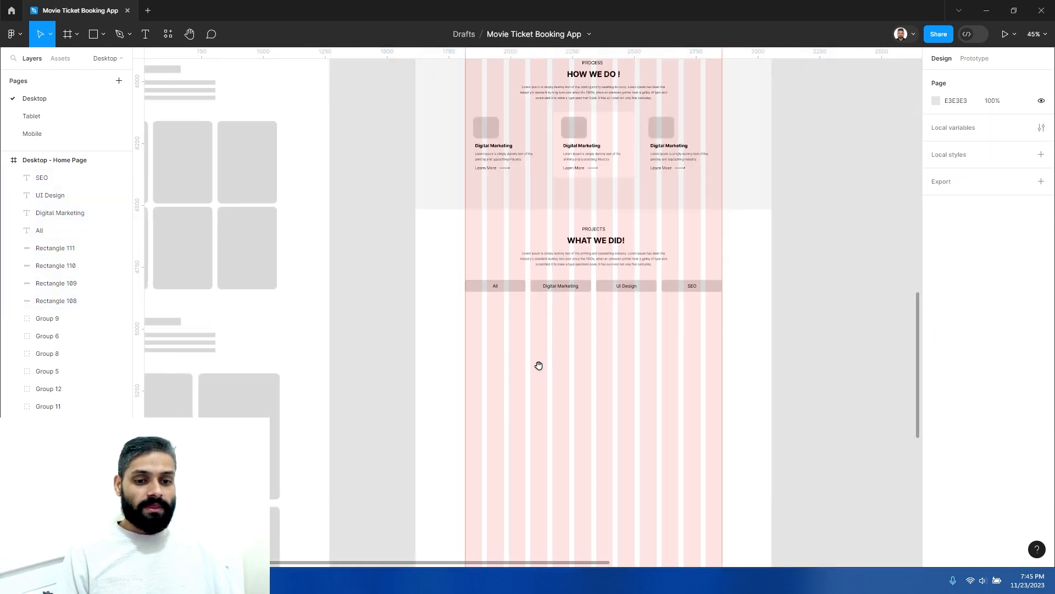
left_click_drag(545, 364, 610, 332)
left_click_drag(329, 379, 407, 311)
scroll(575, 313, "up", 5)
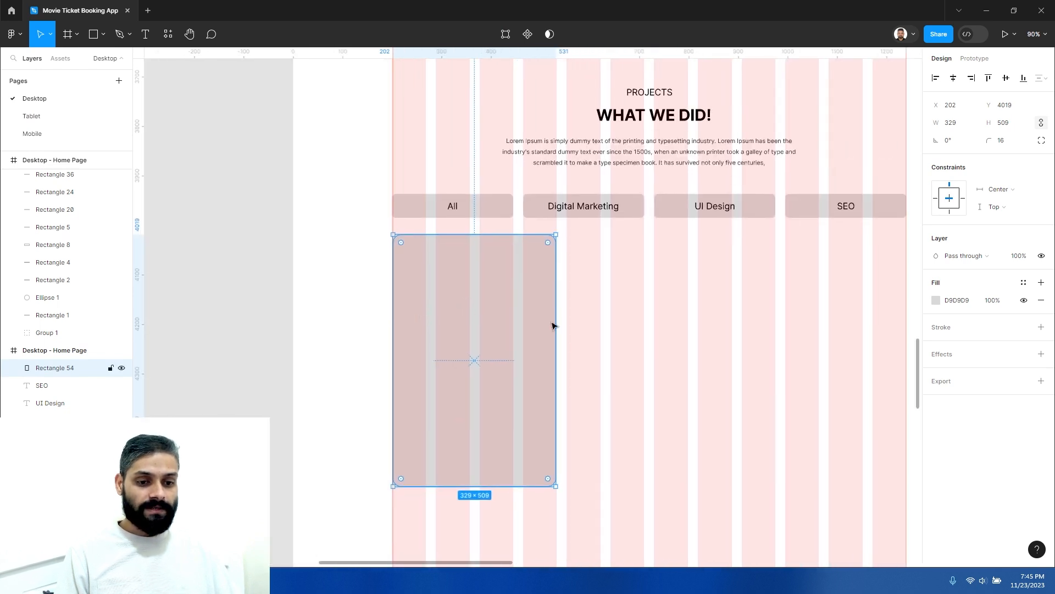
left_click_drag(495, 309, 430, 288)
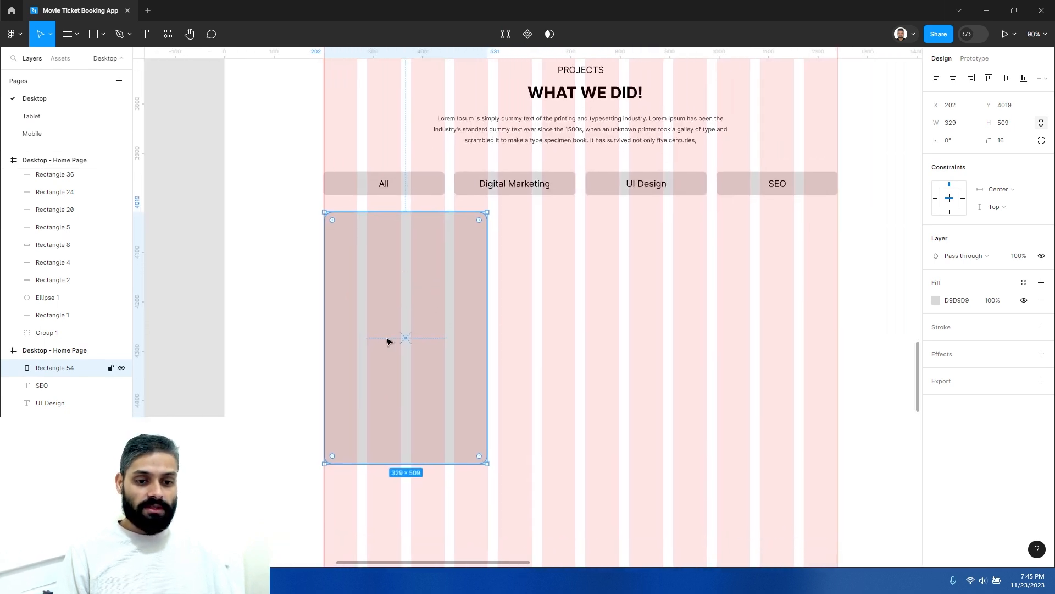
Build the middle column from a short card above a 329 × 338 card, and copy the pair to the third column
left_click_drag(467, 328, 555, 338)
left_click_drag(582, 448, 497, 452)
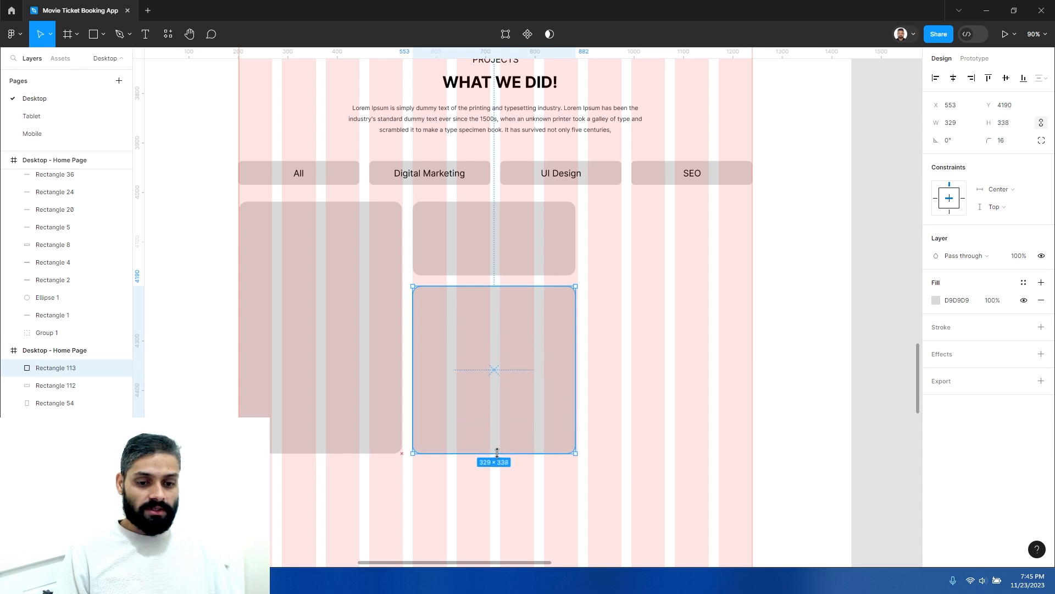
mouse_move(601, 230)
left_mouse_down()
mouse_move(500, 361)
mouse_move(668, 361)
left_mouse_up()
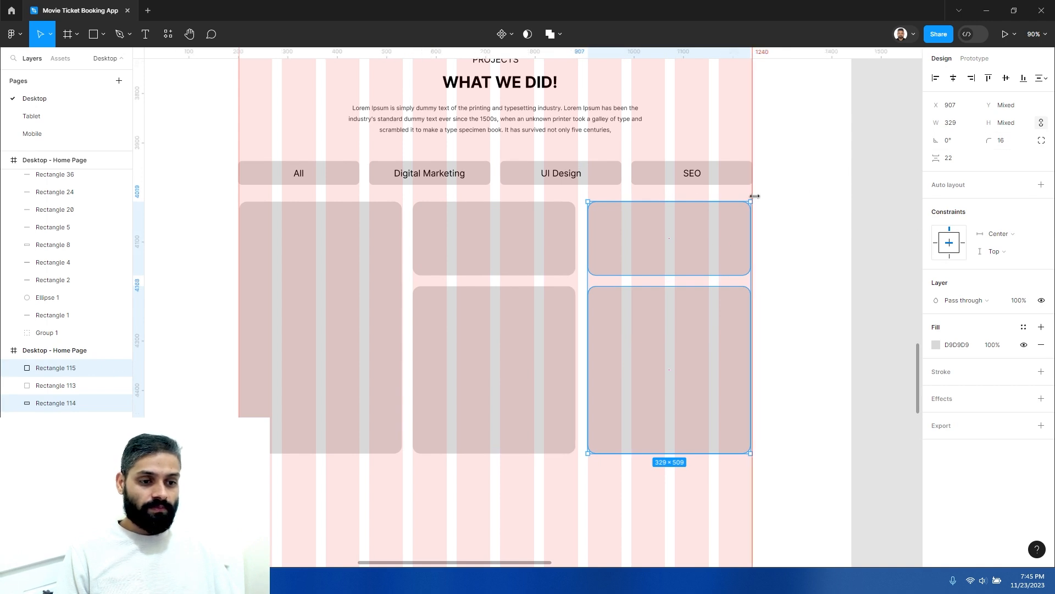
Rotate both cards of the third column together by 180° so the tall card sits above the short one
left_click(755, 196)
left_click(673, 315)
left_click(663, 248, "shift")
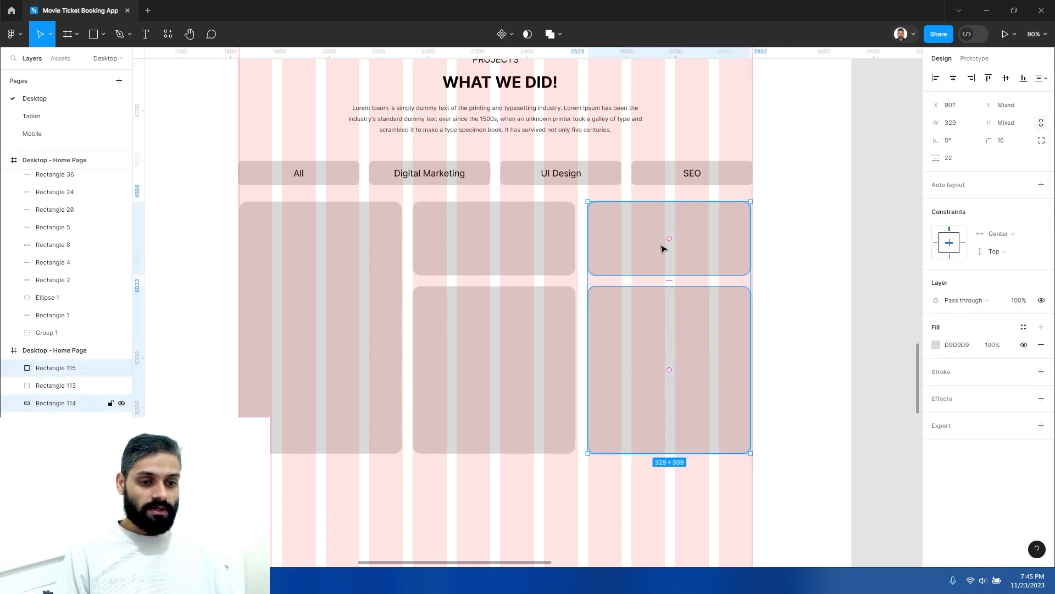
left_click_drag(582, 460, 725, 237)
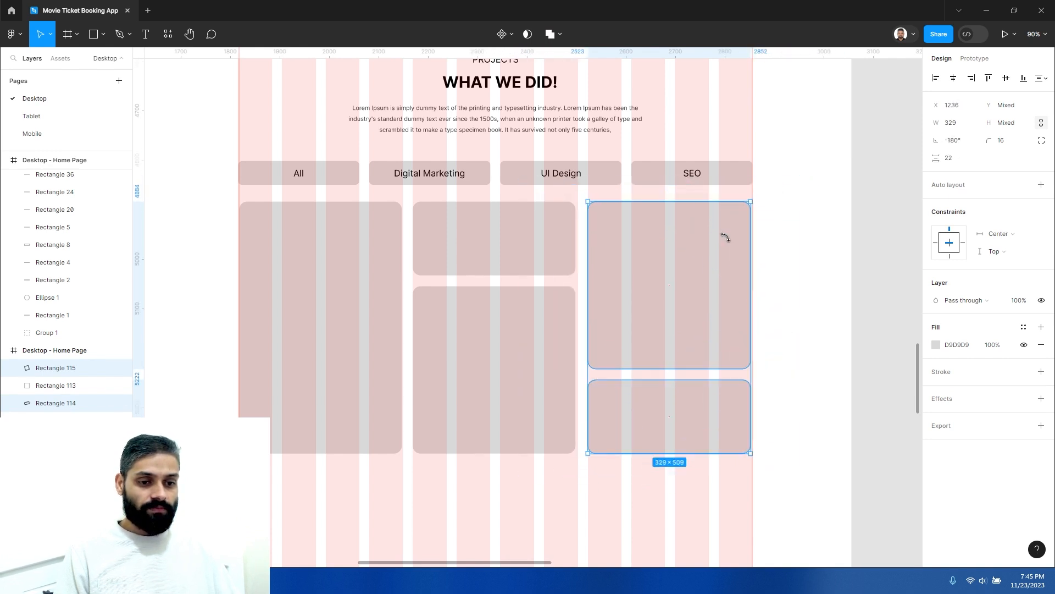
left_click(659, 492)
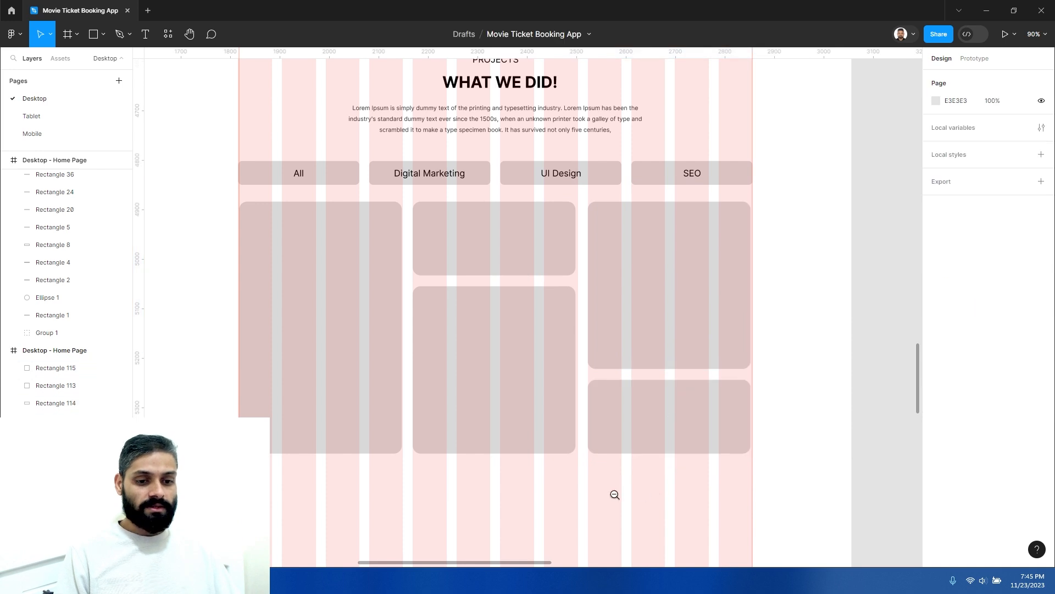
Examine the Projects section's filter buttons and staggered card grid against the layout columns
left_click_drag(468, 372, 637, 337)
left_click(618, 336, "alt")
left_click(619, 336)
left_click(625, 450, "alt")
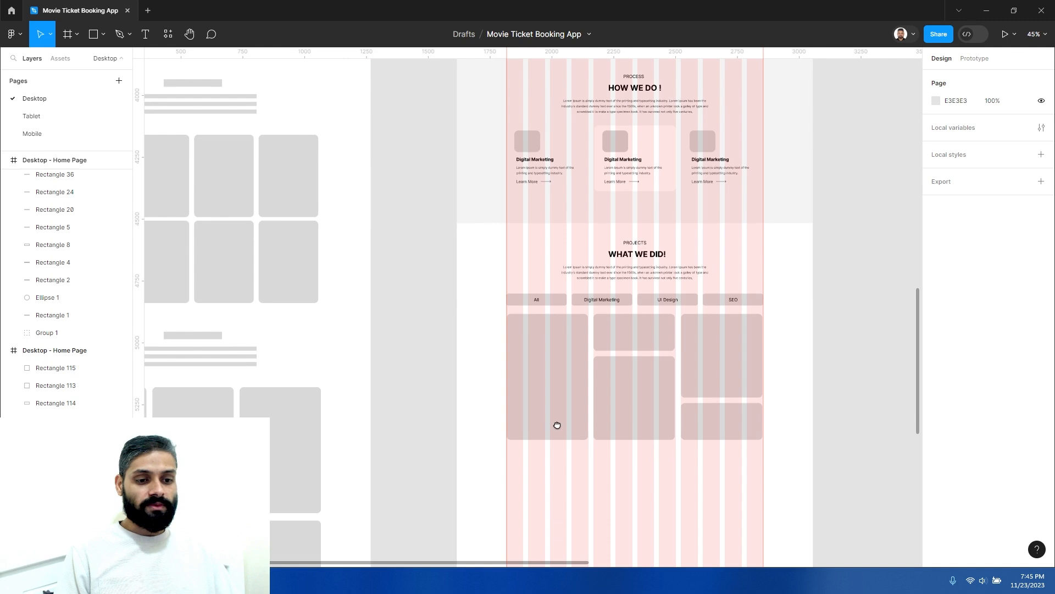
left_click_drag(556, 425, 556, 370)
left_click(556, 370)
left_click_drag(497, 320, 678, 259)
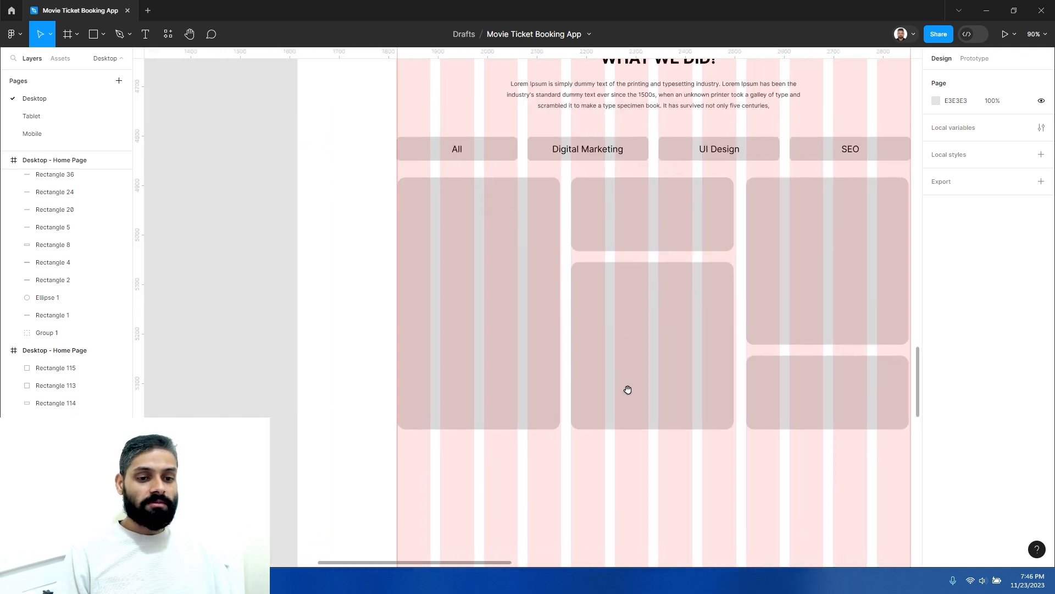
left_click_drag(628, 389, 502, 377)
left_click(377, 255)
left_click(523, 330)
left_click(361, 266)
left_click(542, 207)
left_click(543, 309)
Switch to File Explorer, look through the Gallery and Desktop folders for images, and close the window
key("super+e")
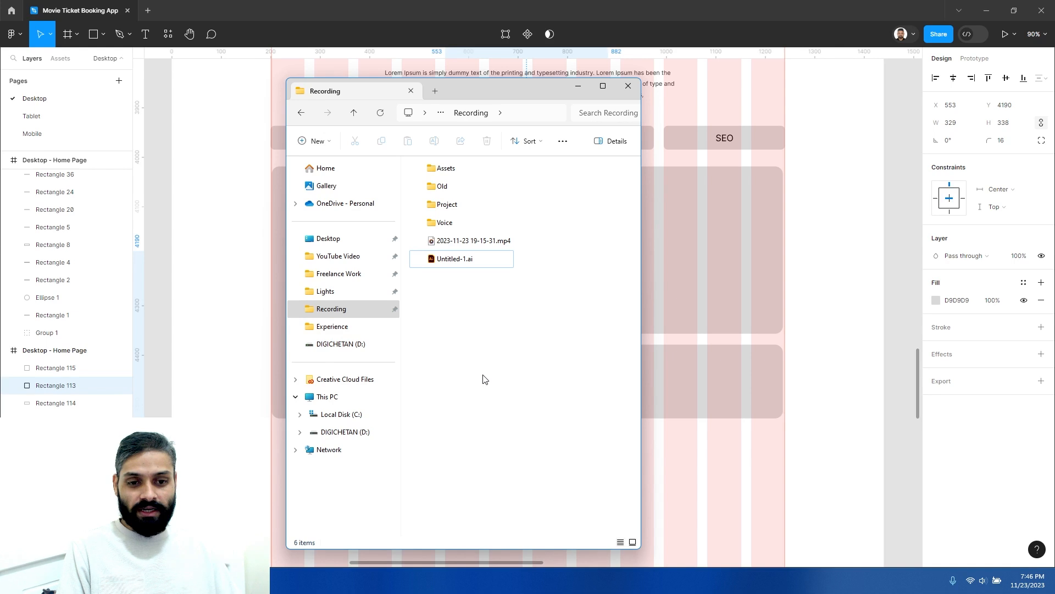
left_click(333, 174)
left_click(326, 185)
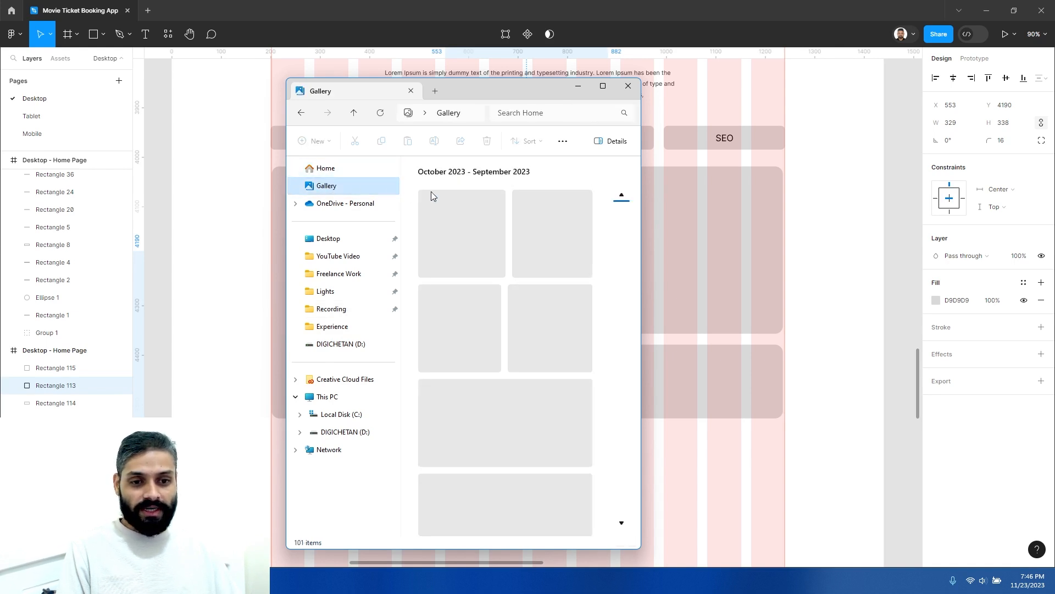
scroll(545, 322, "down", 5)
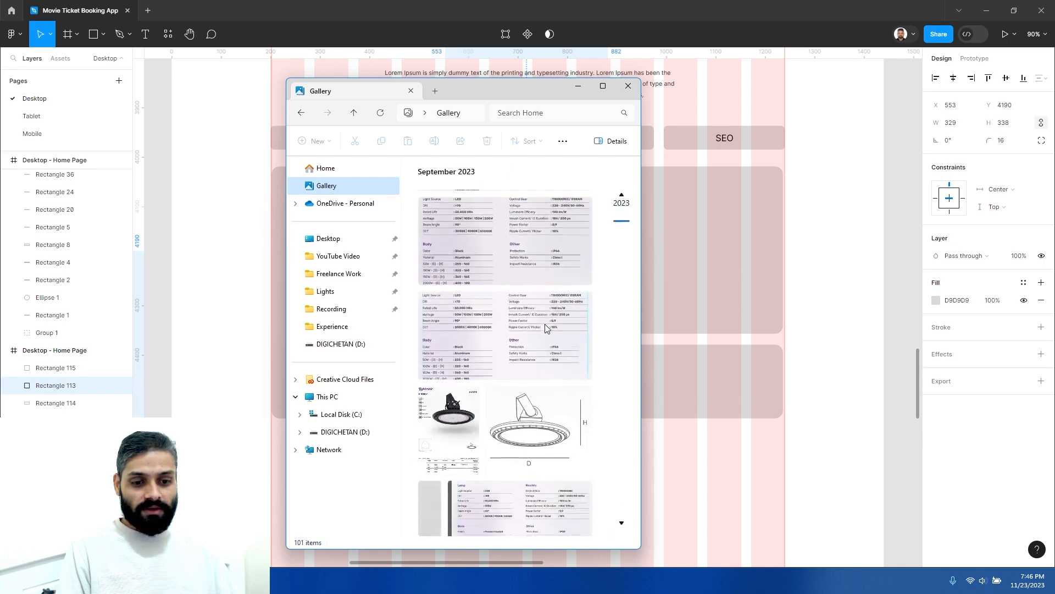
scroll(545, 324, "down", 2)
scroll(545, 317, "up", 2)
left_click(324, 238)
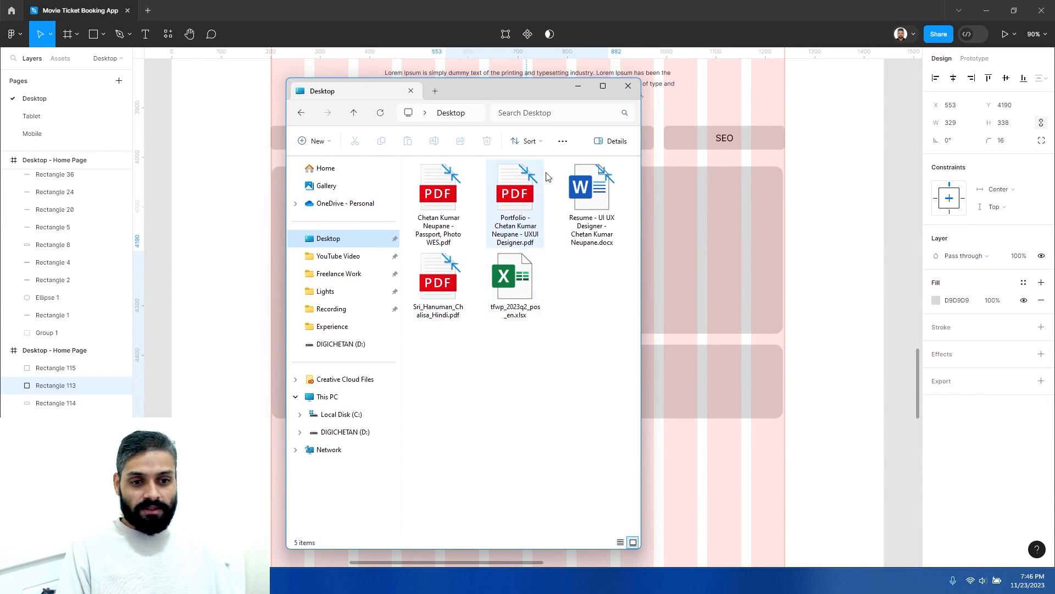
left_click(627, 87)
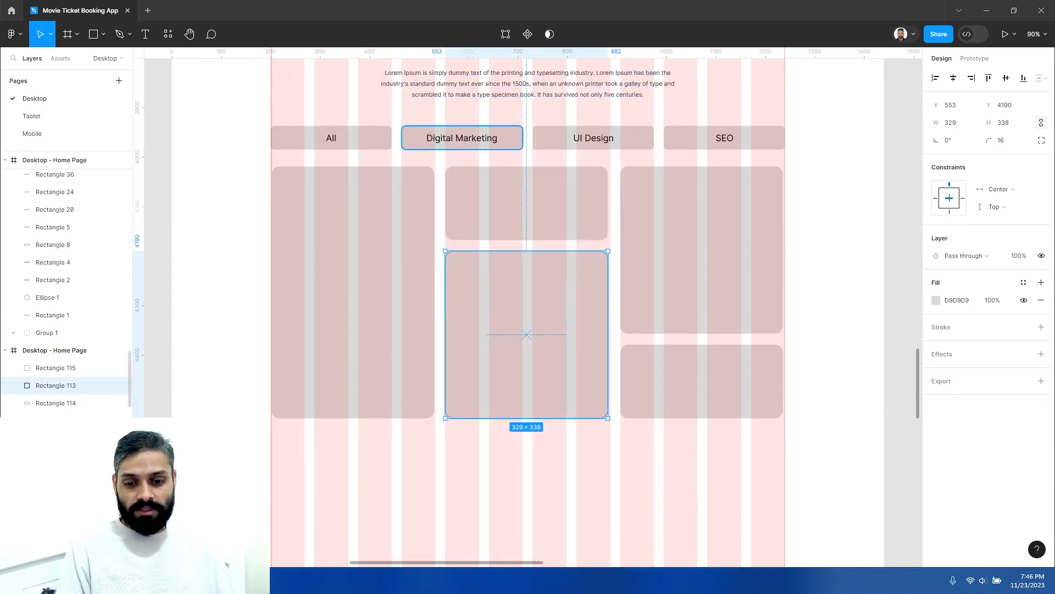
Switch to the Edge browser and open the Google Images page
key("alt+Tab")
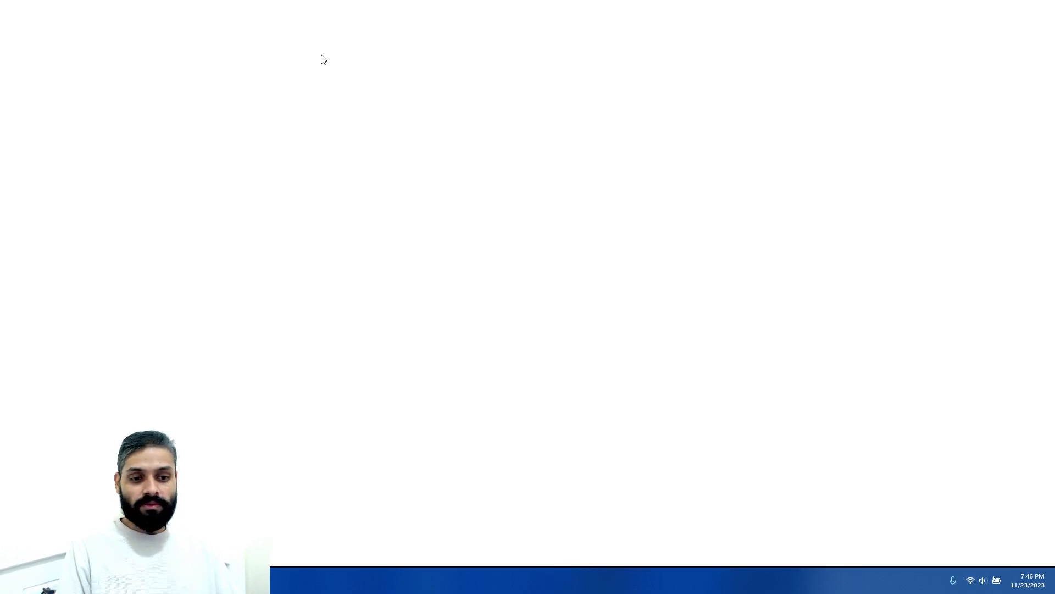
left_click(254, 26)
type("g")
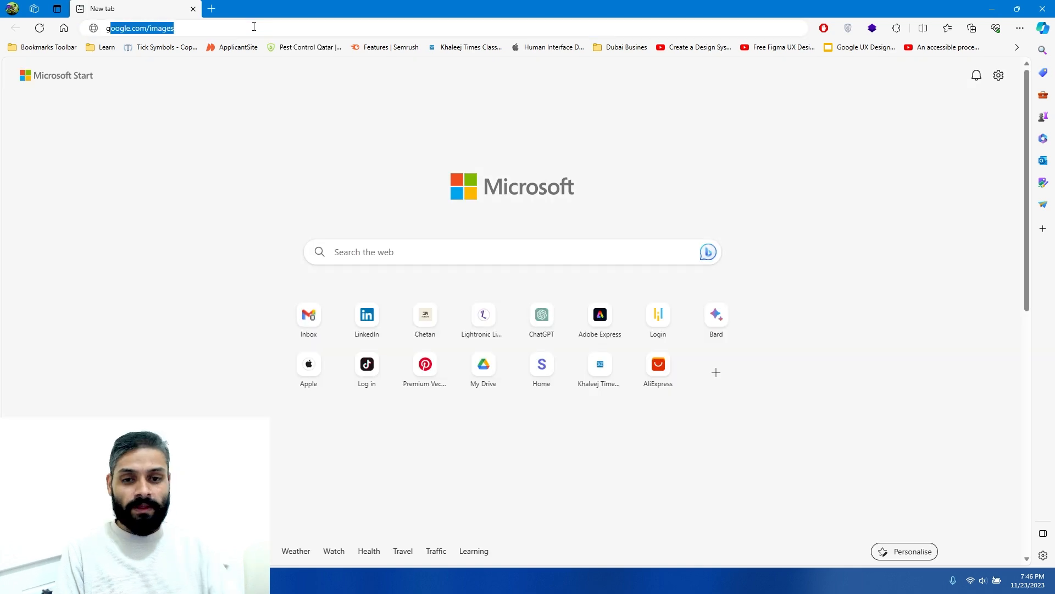
type("oogle.com/")
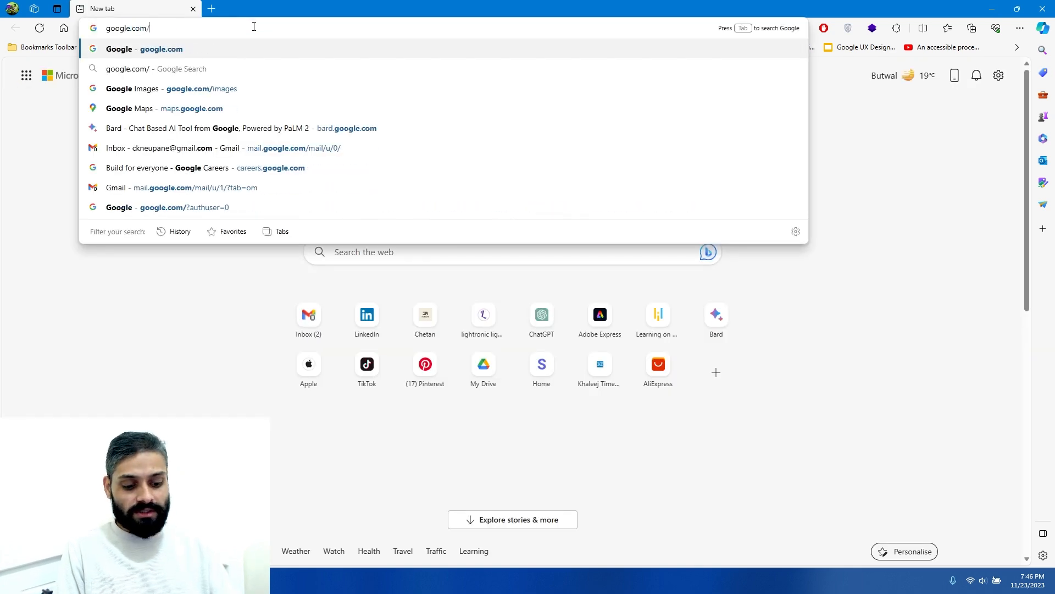
type("imag")
key("Return")
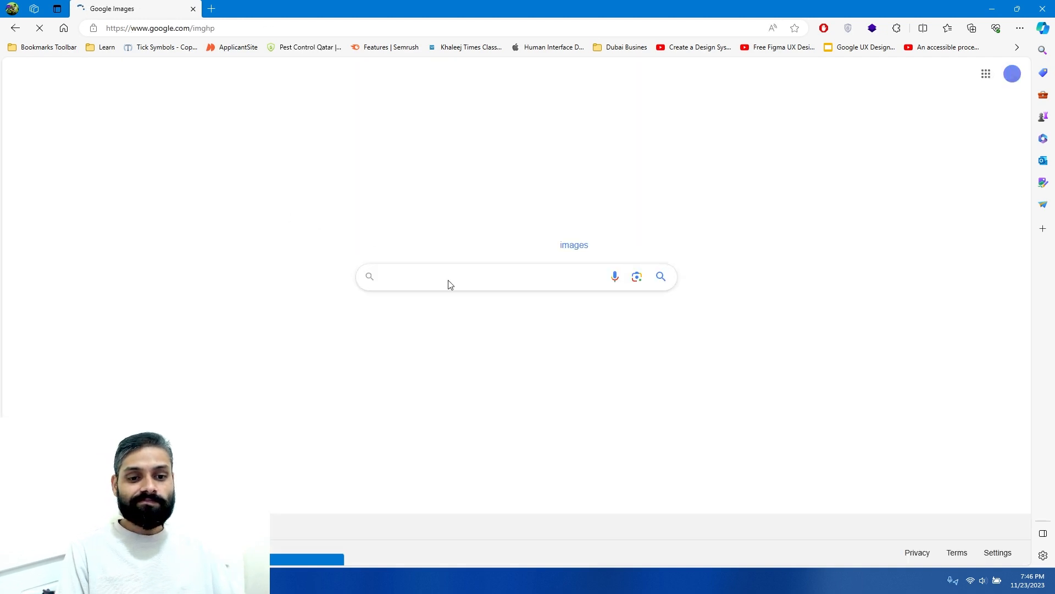
Search Google Images for "wallpaper"
left_click(419, 276)
type("wall")
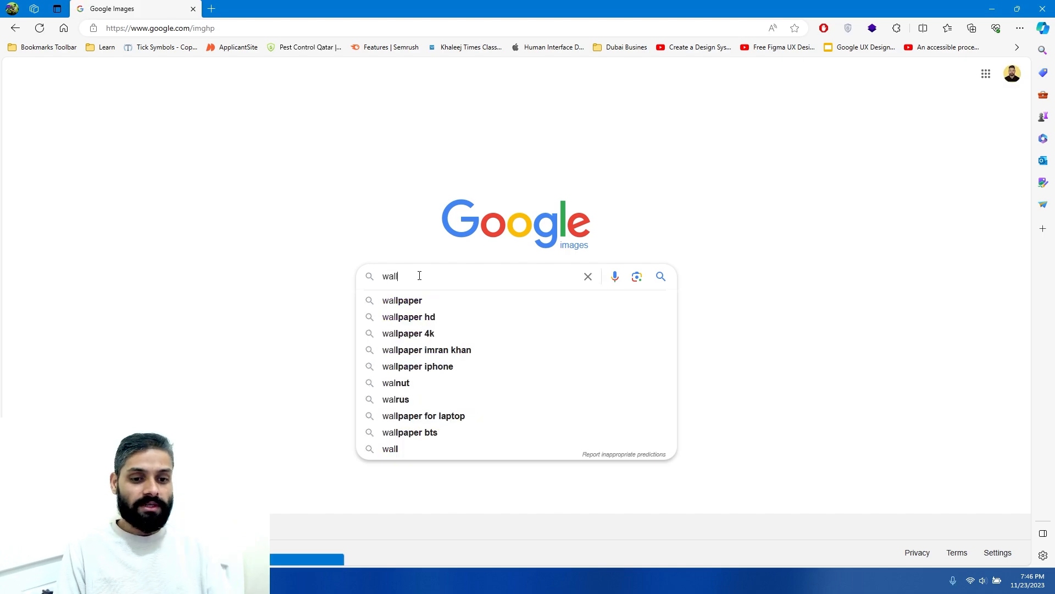
type("paper")
key("Return")
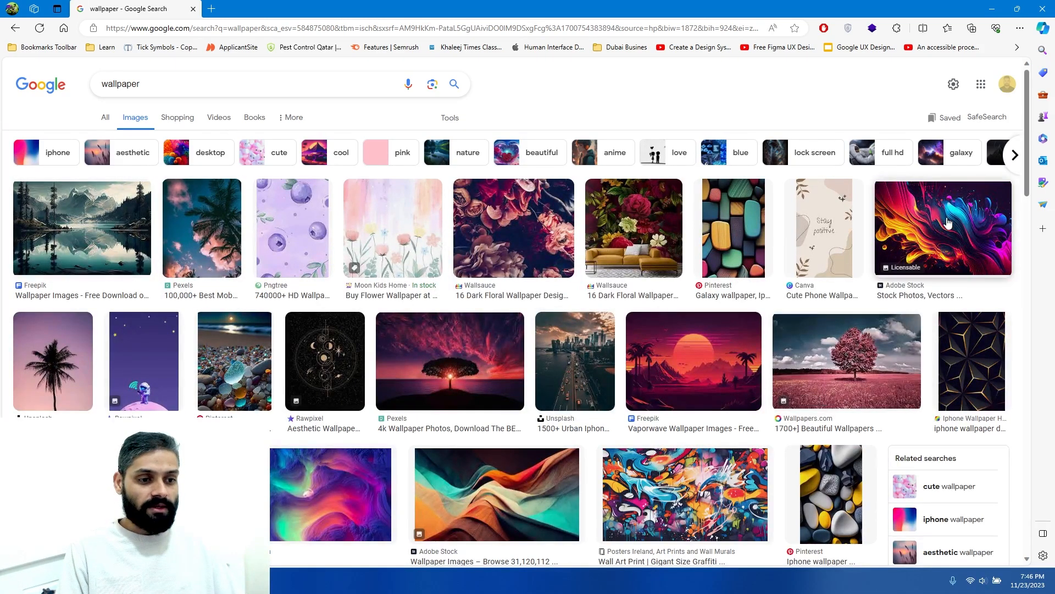
Browse the wallpaper results, preview the Canva neon ring image, and dismiss the "Following" notification
scroll(516, 385, "down", 3)
scroll(516, 398, "down", 3)
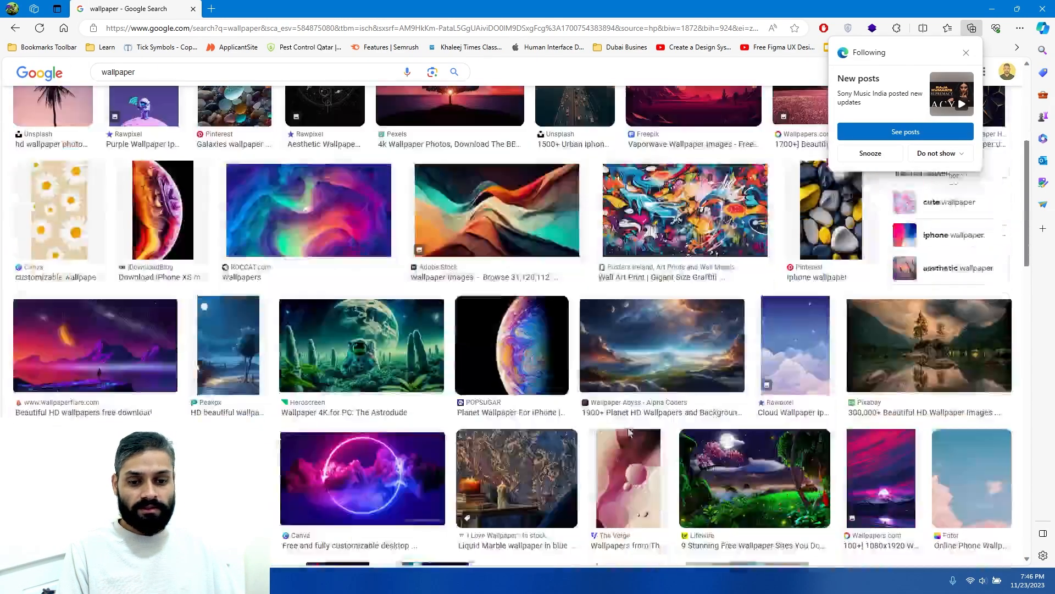
scroll(636, 425, "down", 2)
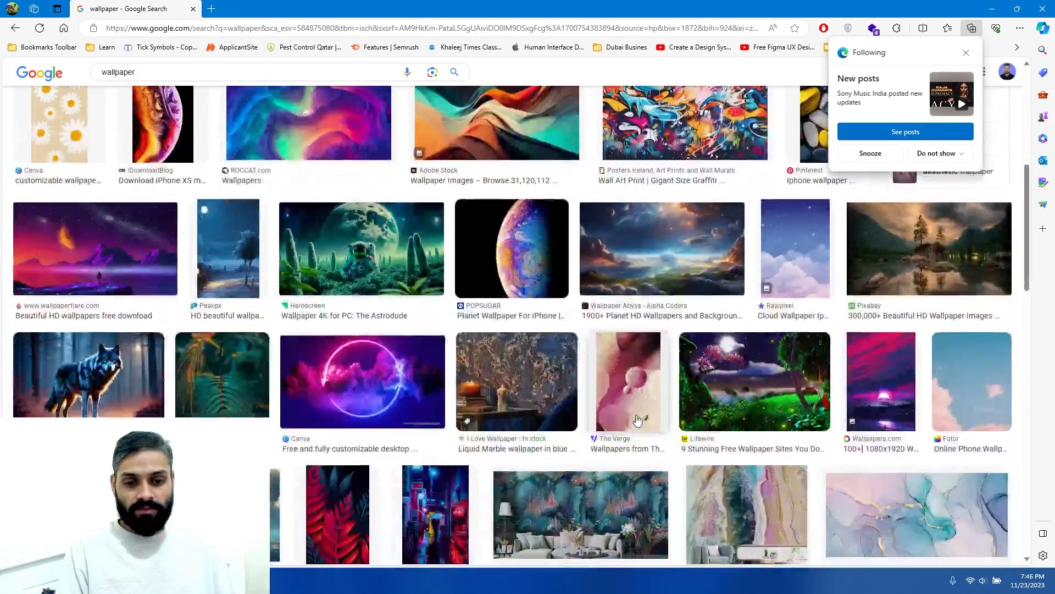
left_click(379, 377)
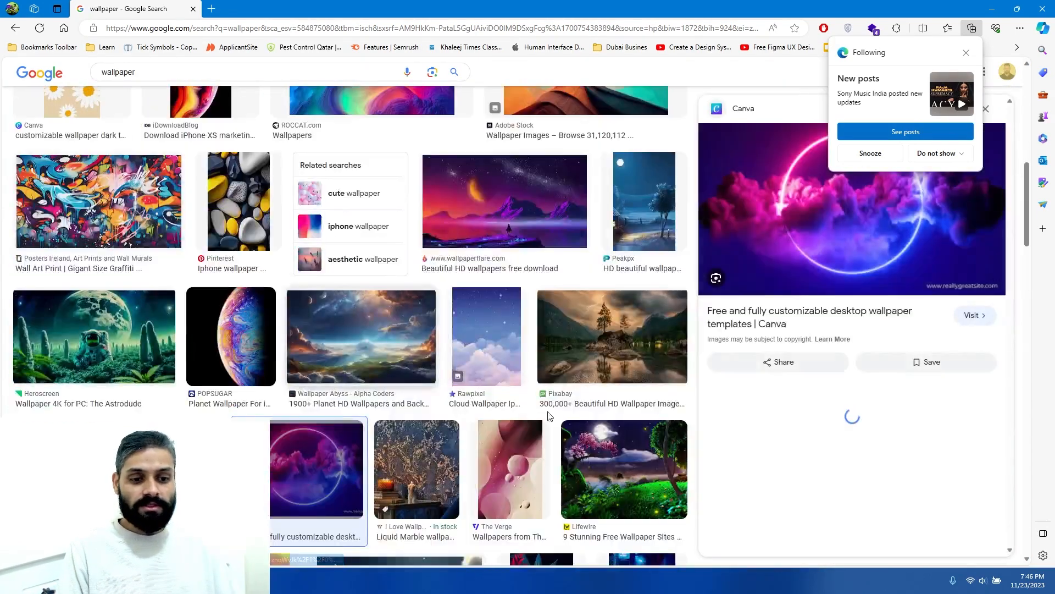
scroll(560, 426, "up", 2)
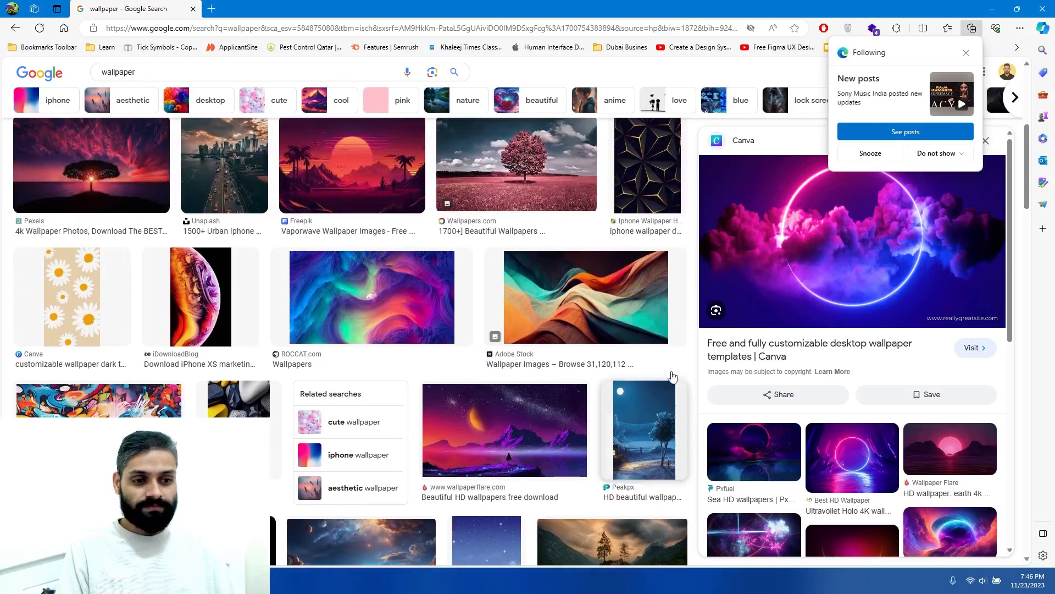
left_click(965, 57)
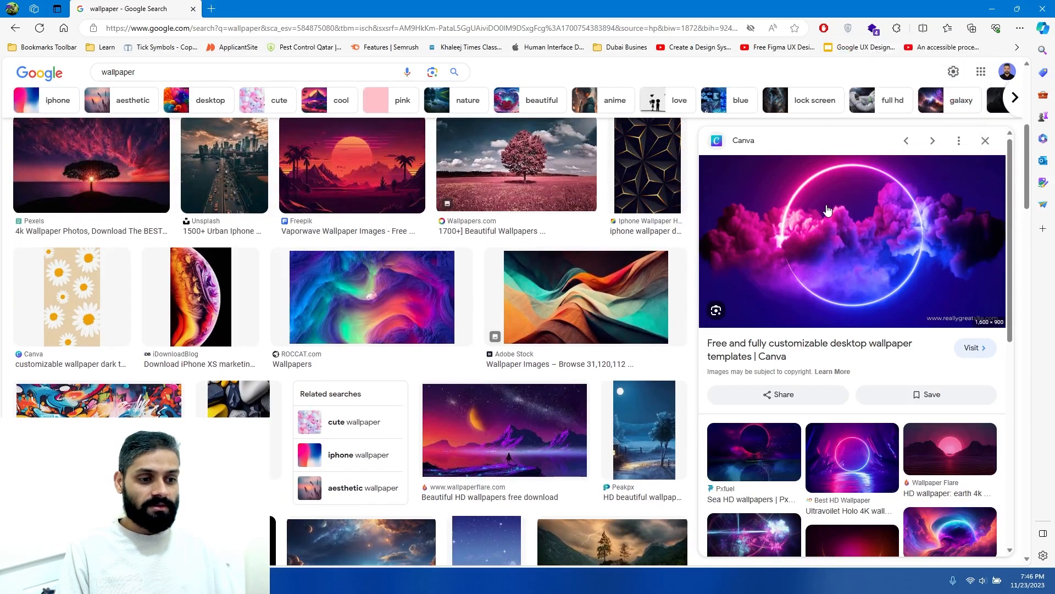
Preview the Adobe Stock wave image and the graffiti wall art, and look through further wallpaper results
left_click(592, 312)
scroll(927, 357, "down", 4)
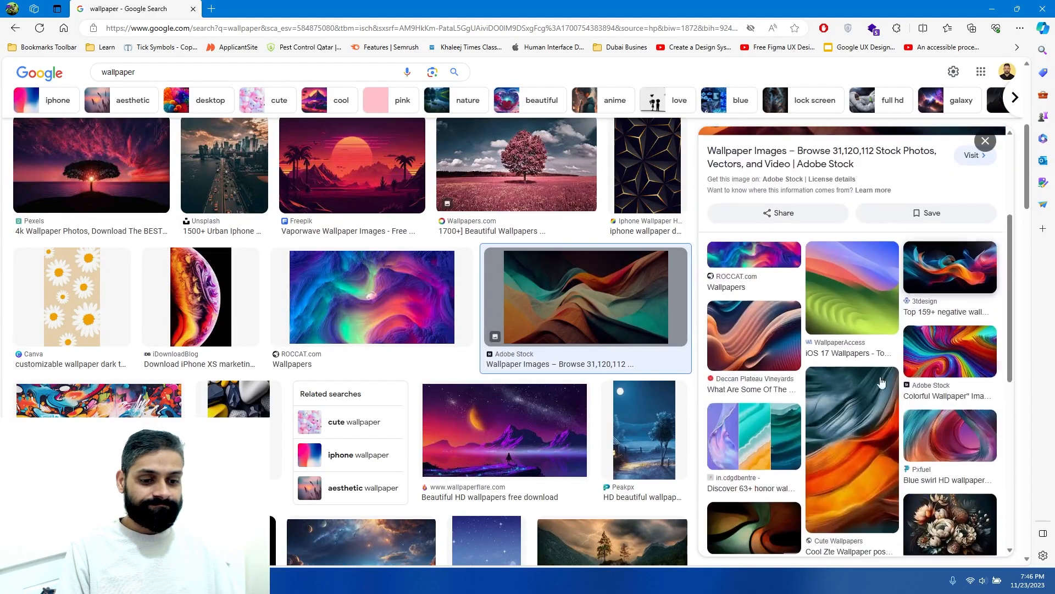
scroll(598, 381, "down", 5)
scroll(598, 381, "up", 3)
left_click(83, 258)
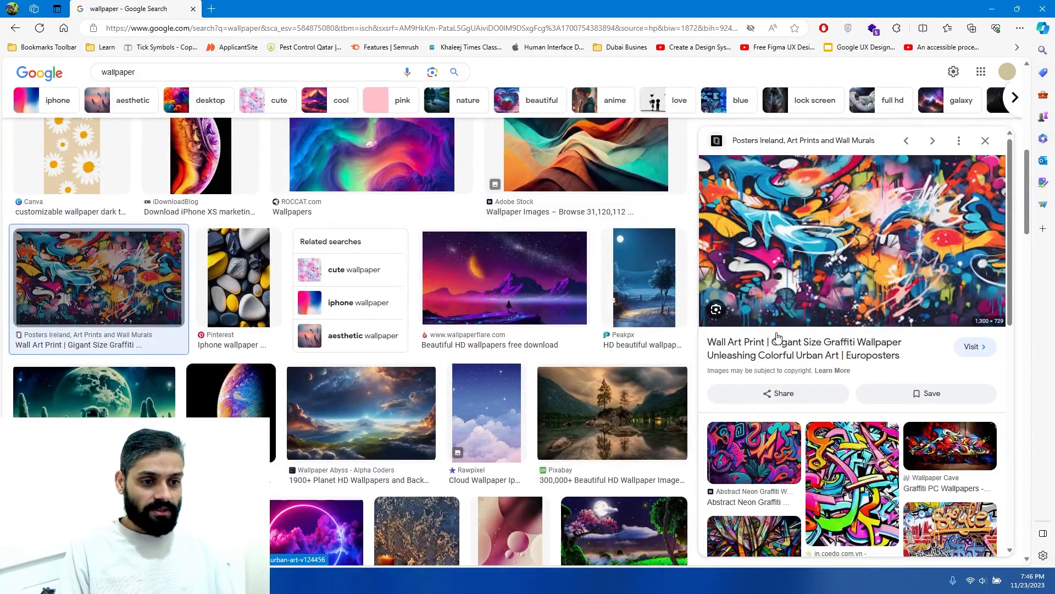
scroll(755, 351, "down", 3)
scroll(568, 447, "down", 6)
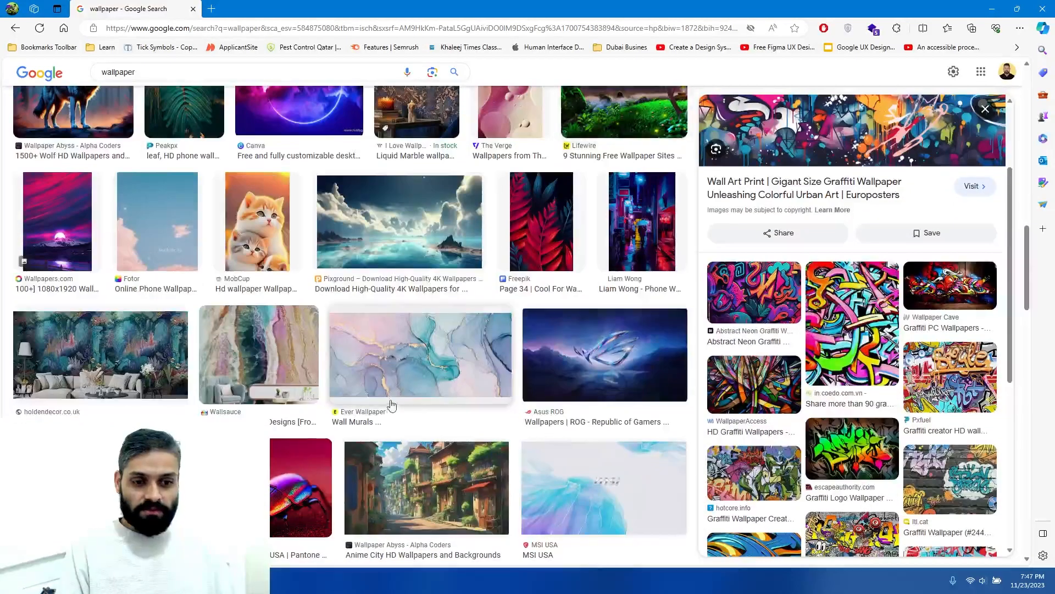
left_click(586, 345)
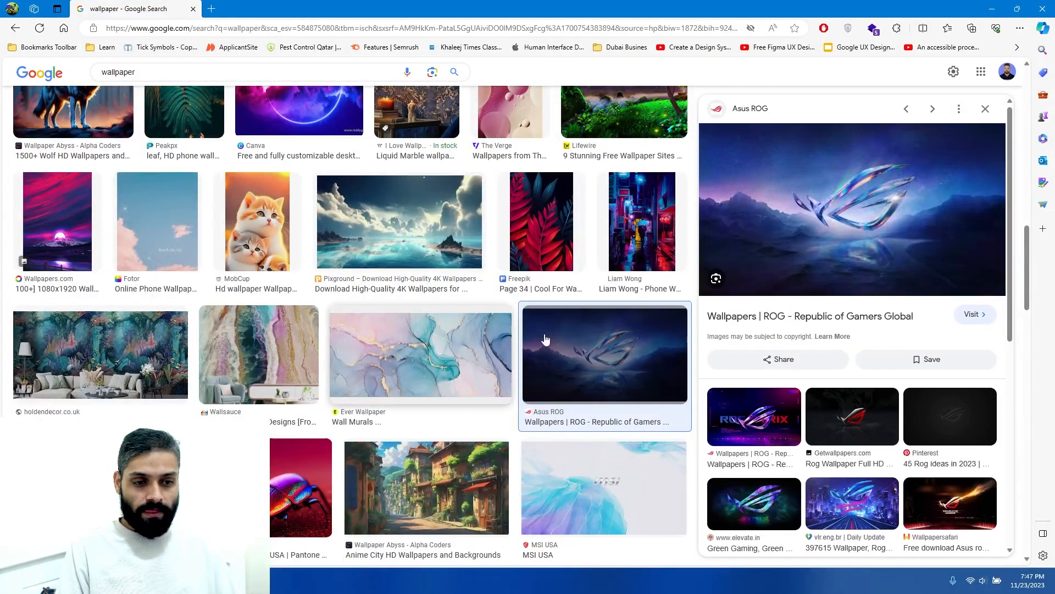
right_click(849, 178)
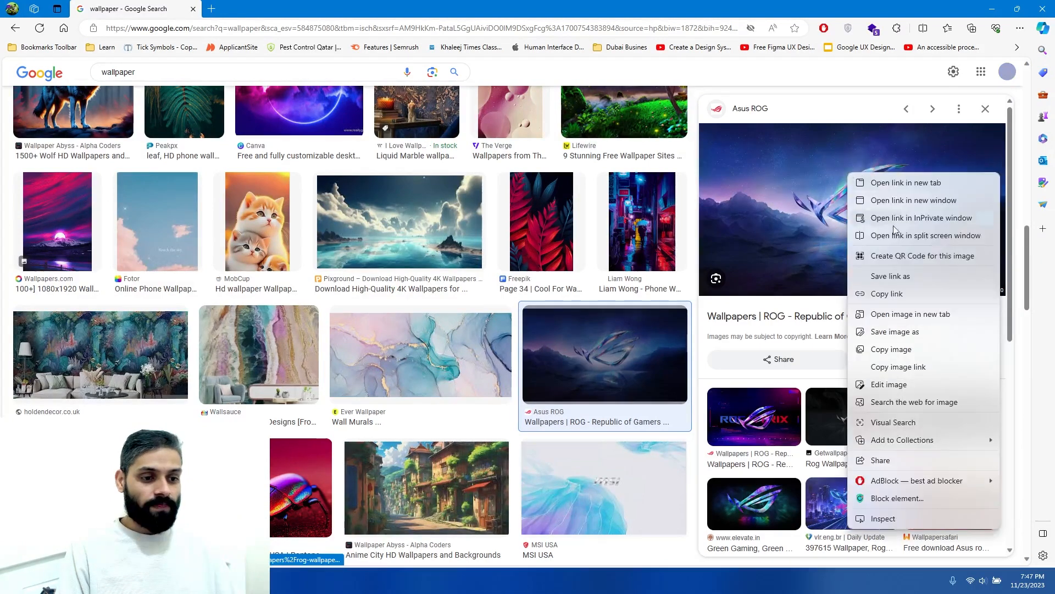
left_click(902, 312)
left_click(253, 14)
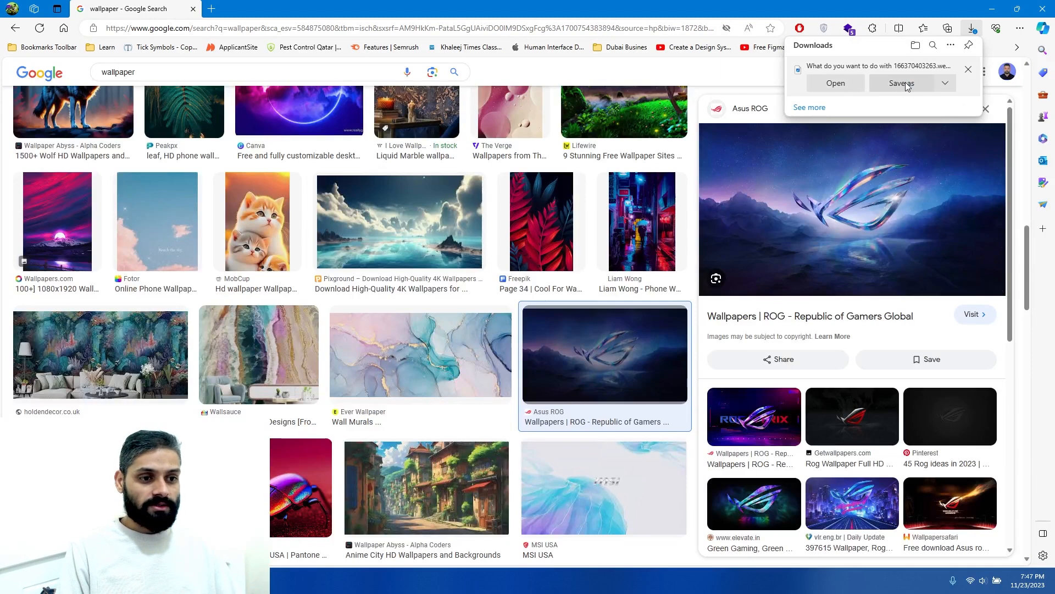
left_click(903, 83)
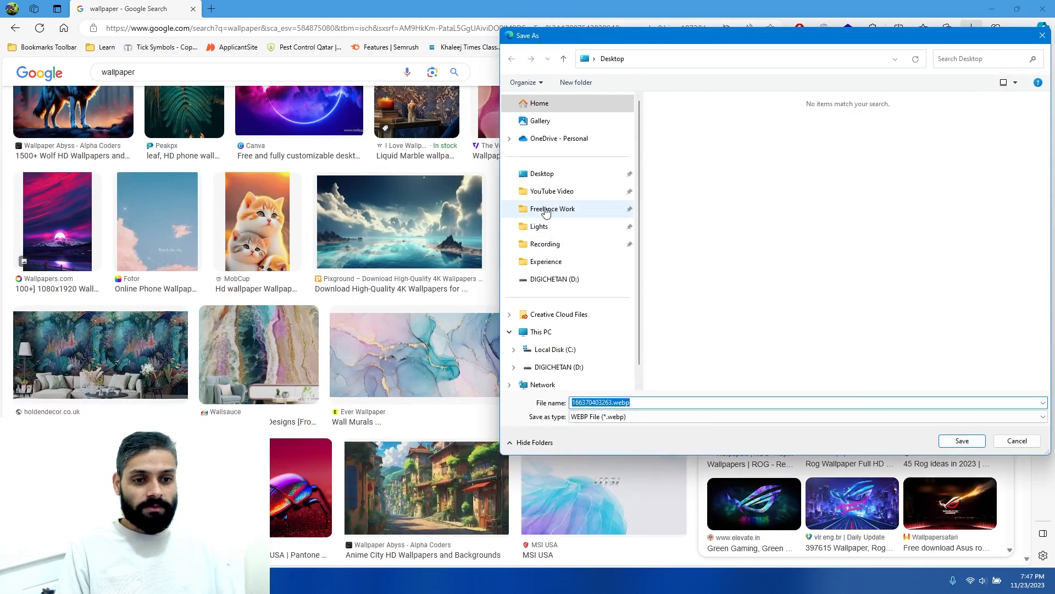
left_click(605, 174)
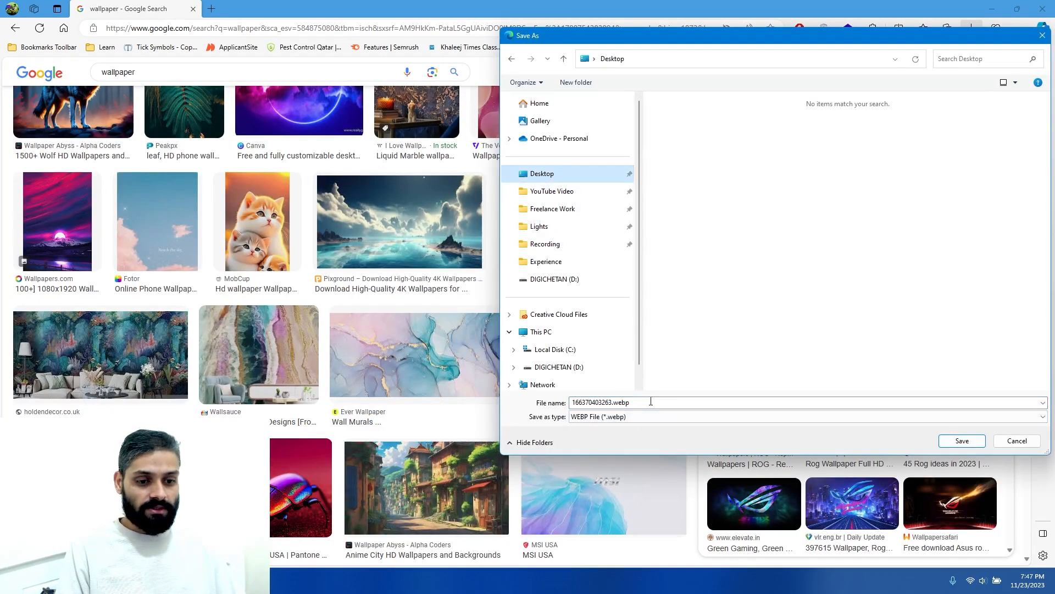
left_click(1016, 441)
Open the full-size Ever Wallpaper pastel marble image in a separate browser tab
left_click(430, 365)
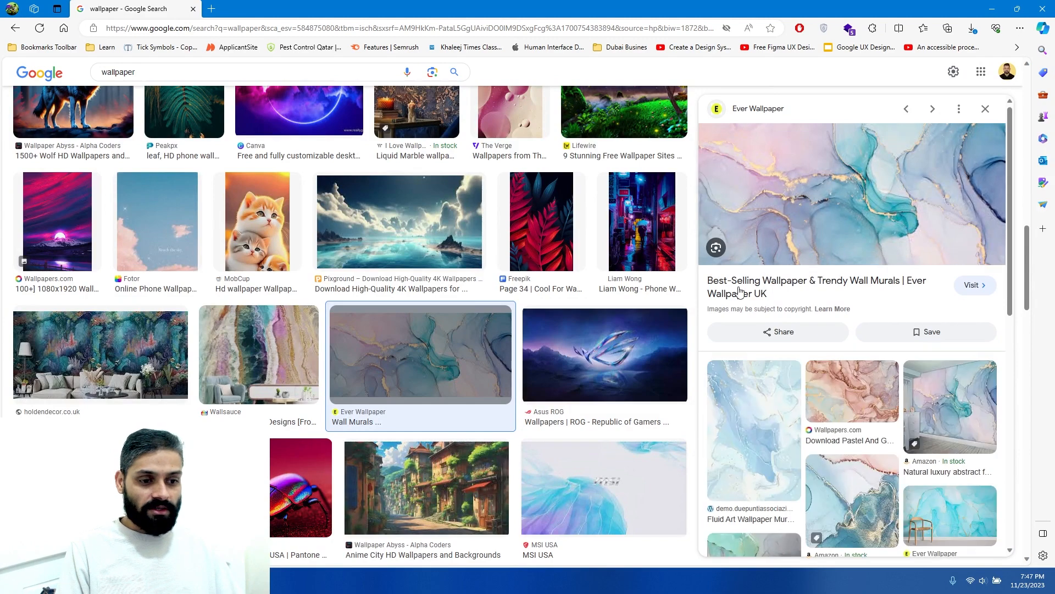
right_click(835, 183)
left_click(891, 324)
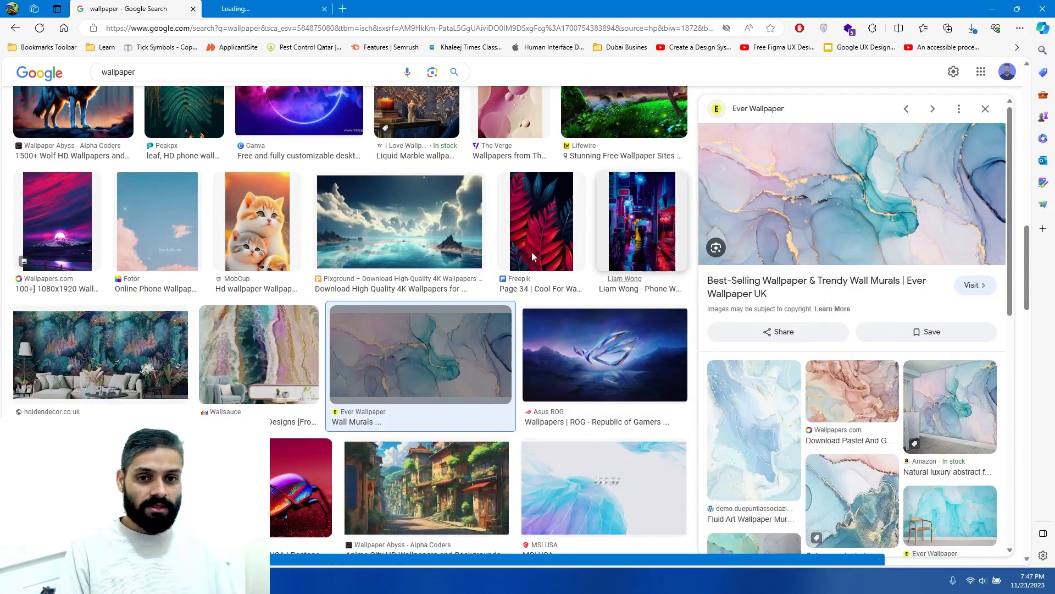
left_click(269, 10)
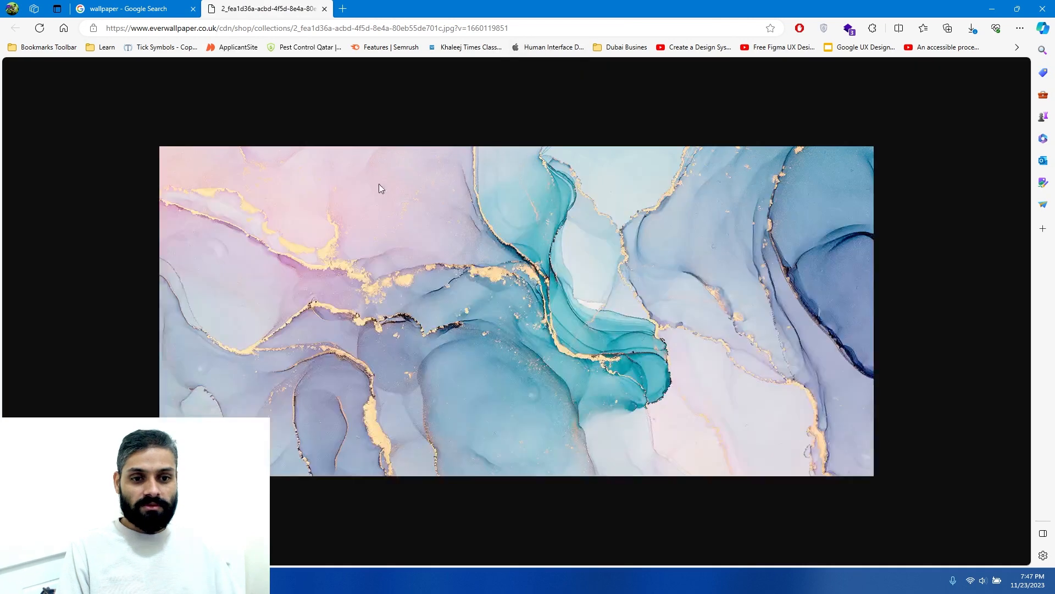
Save the marble image to the Desktop folder as "wallpepr" and dismiss the pending download of the other image
right_click(530, 240)
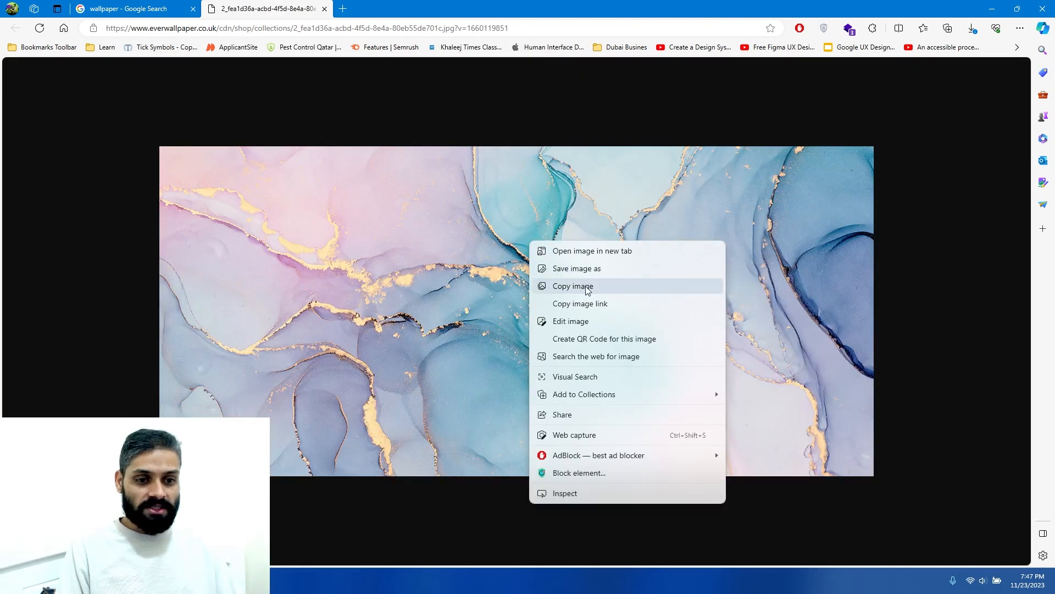
left_click(582, 269)
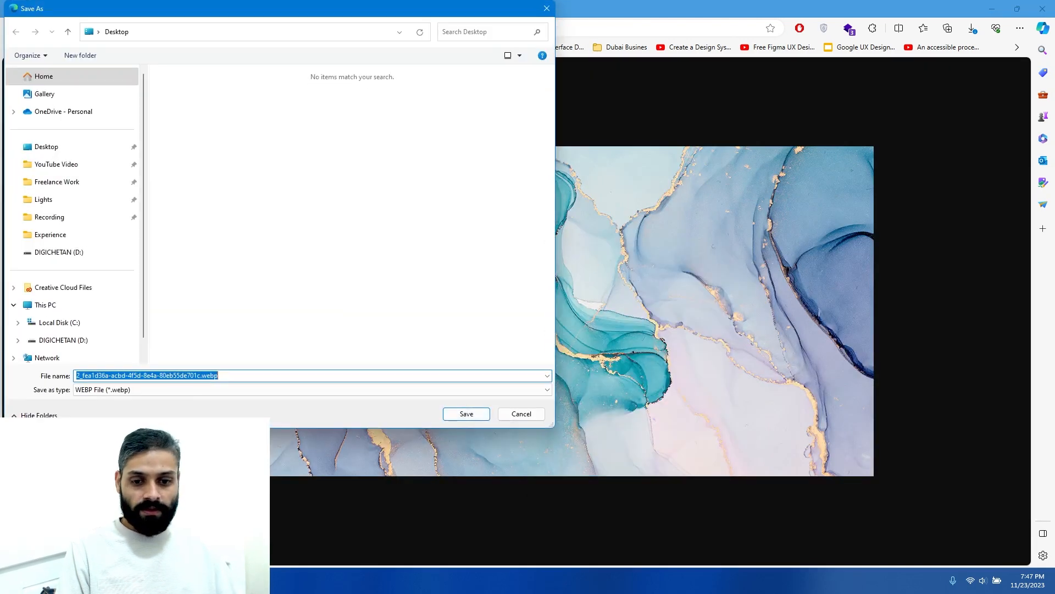
left_click(57, 149)
triple_click(221, 375)
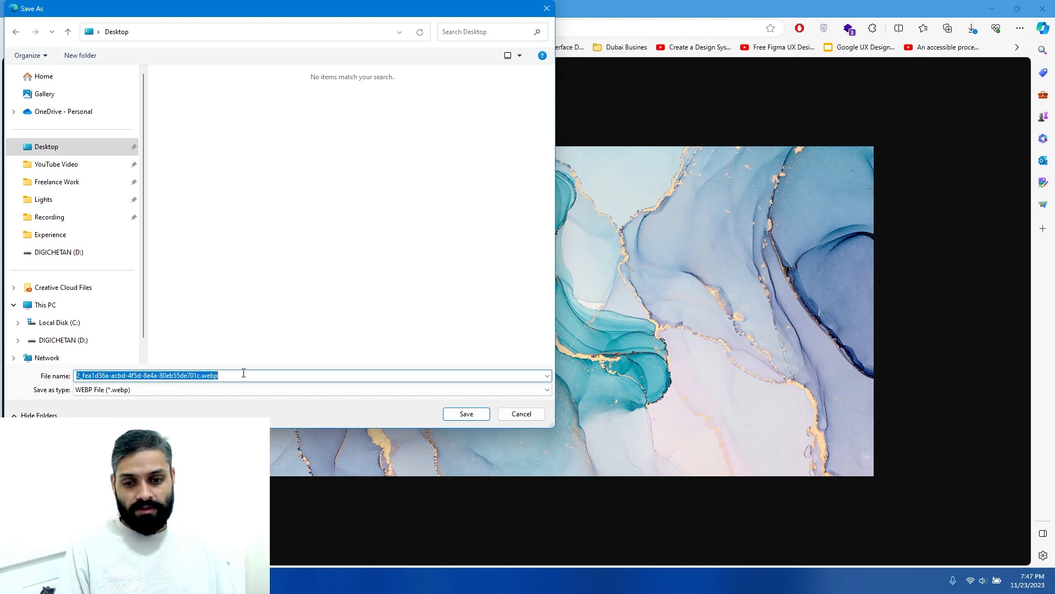
type("wal")
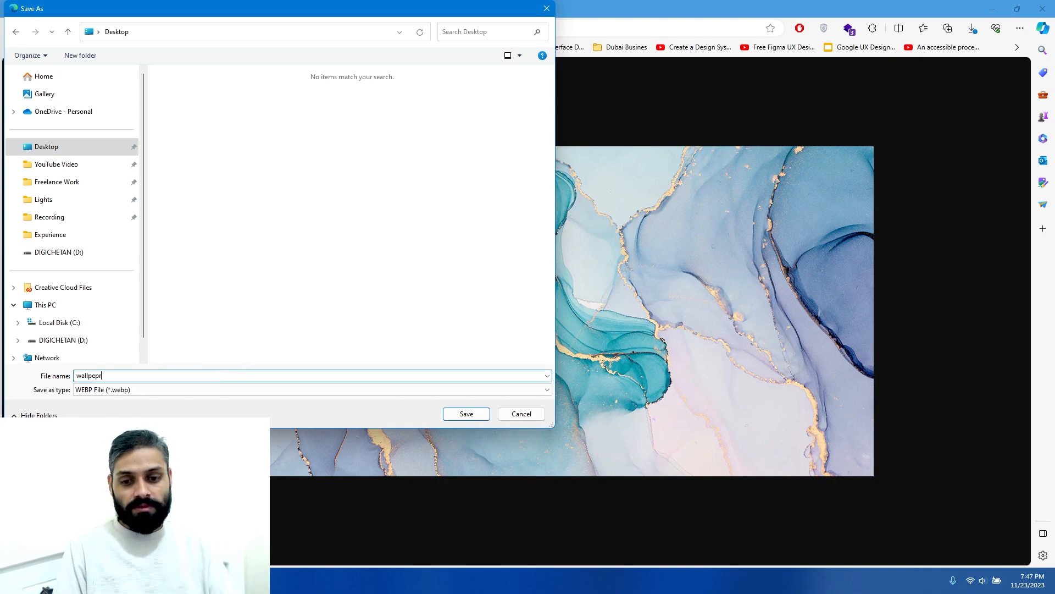
type("lpepr")
key("Return")
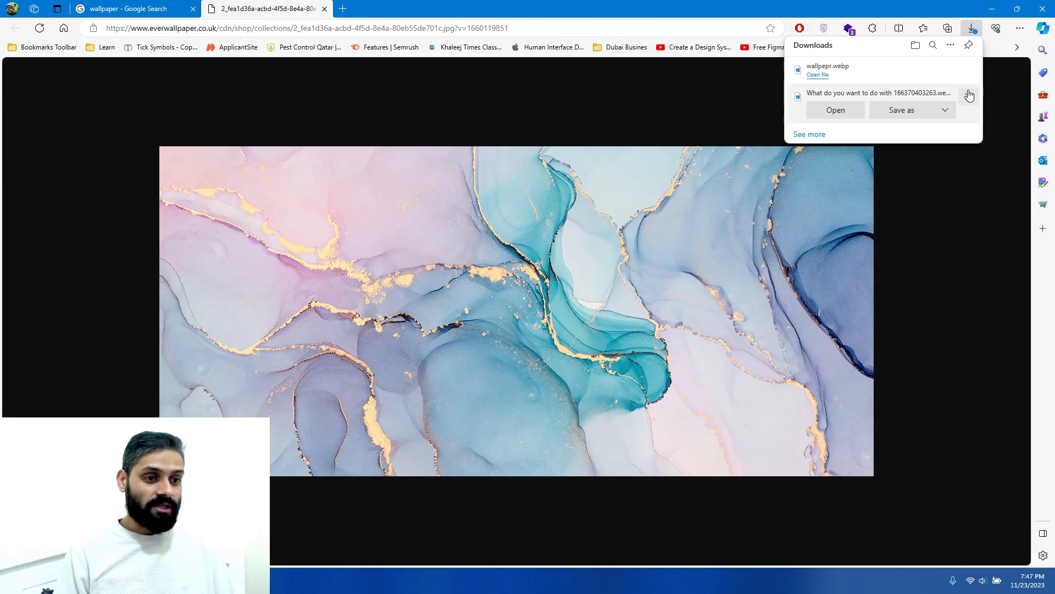
left_click(969, 97)
Switch back to Figma and fill the tall first project card with the image wallpepr.webp from the Desktop folder
left_click(994, 10)
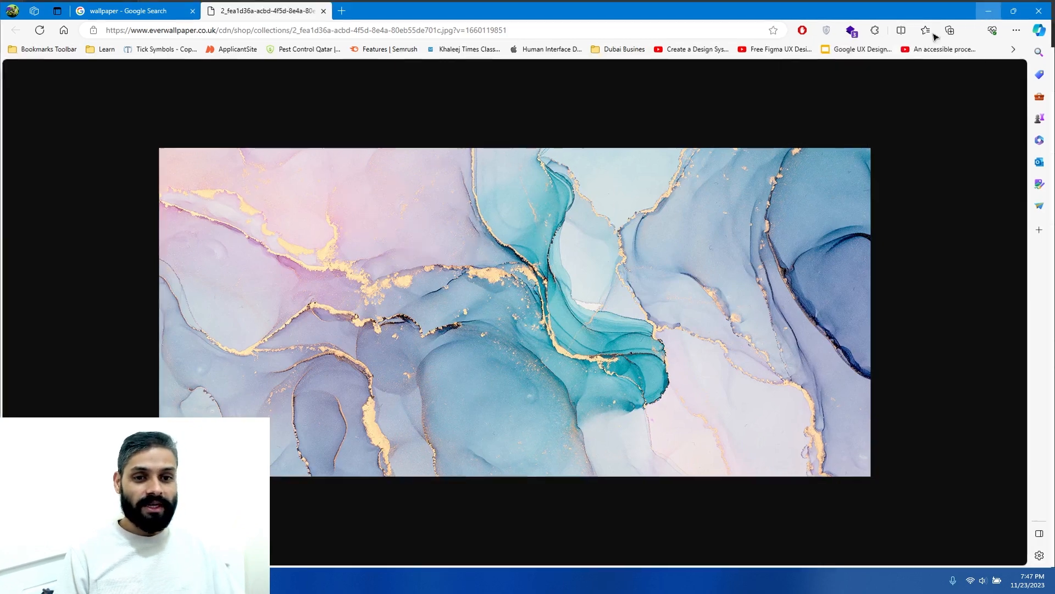
left_click(368, 238)
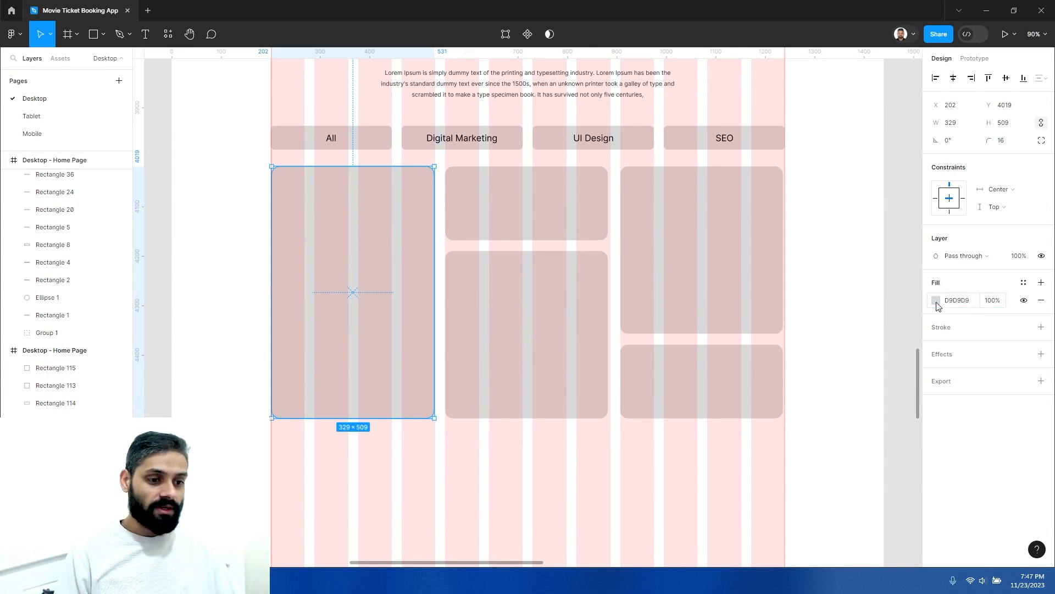
left_click(936, 302)
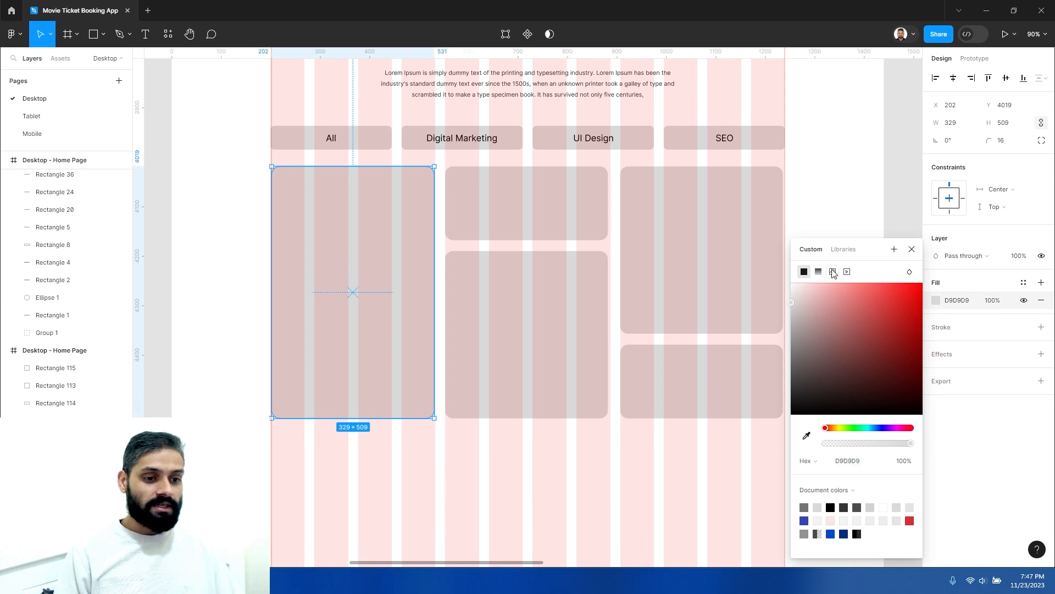
left_click(833, 271)
left_click(857, 352)
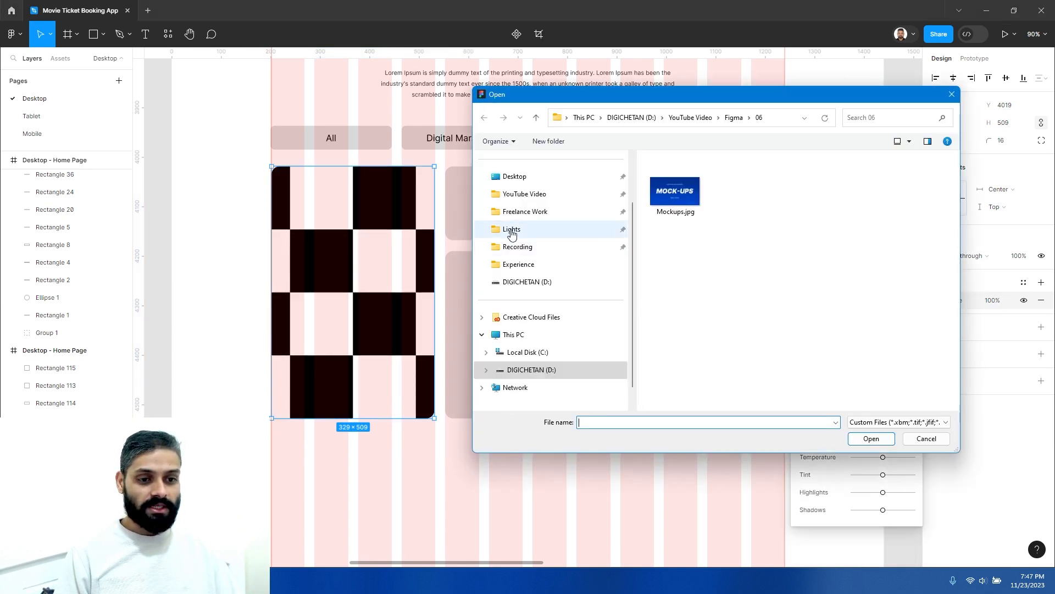
left_click(515, 178)
left_click(694, 199)
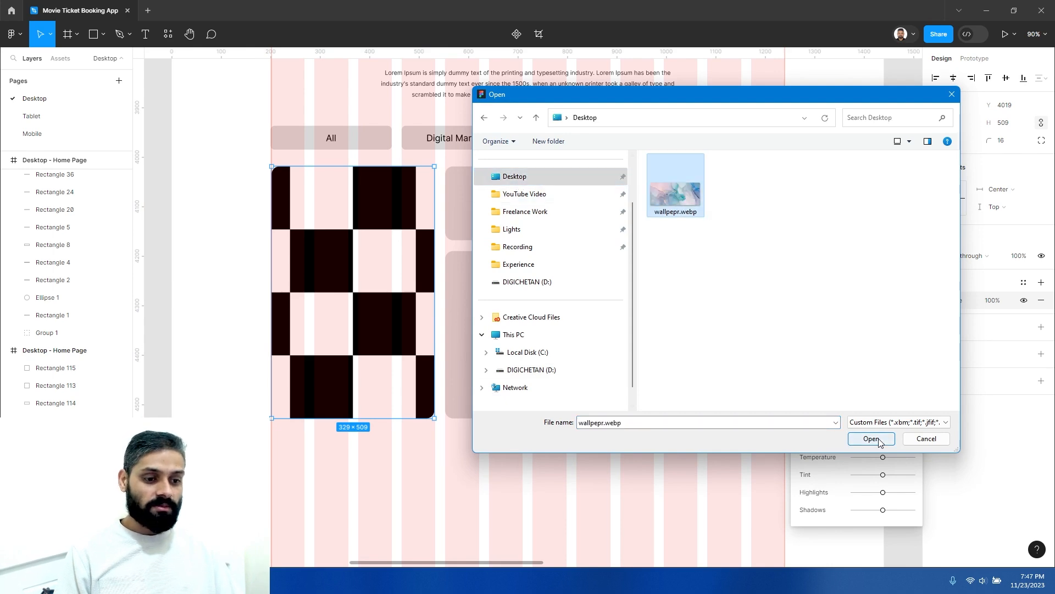
left_click(879, 441)
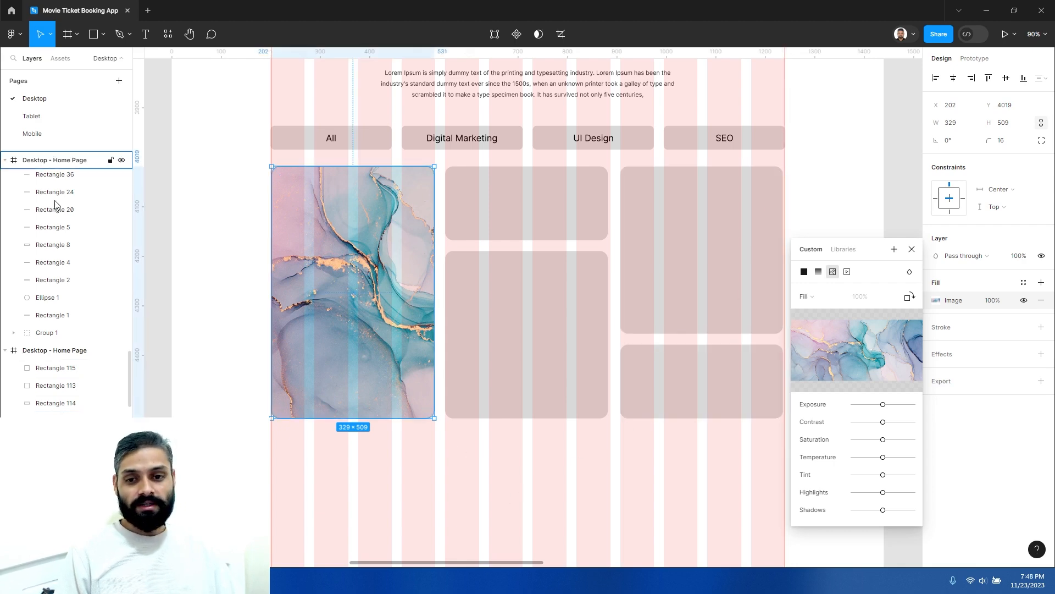
Hide the home page frame's 12-column layout grid and fill the four remaining grey project cards with wallpepr.webp
left_click(76, 351)
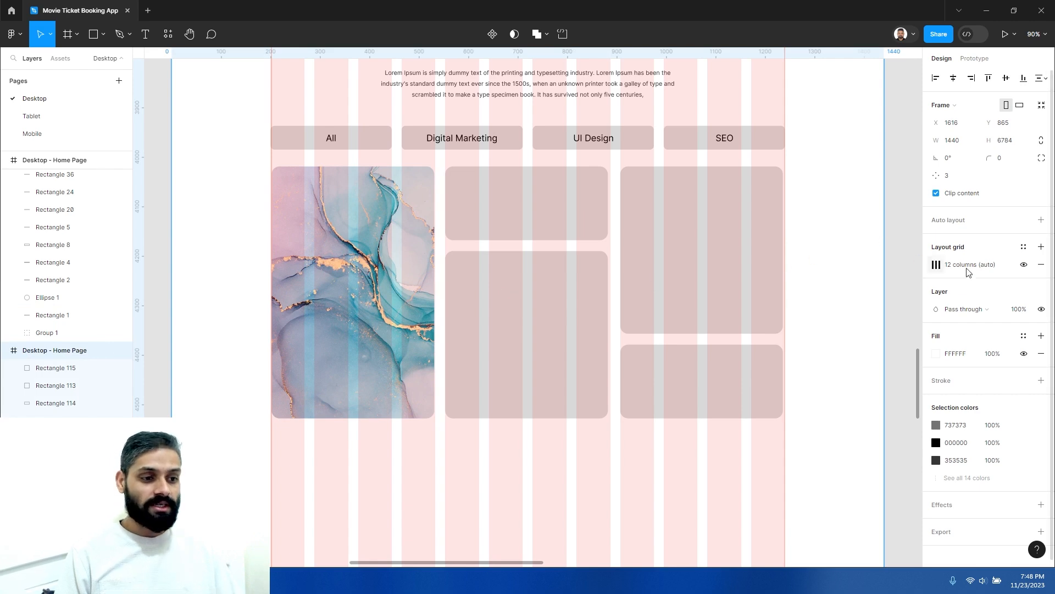
left_click(1023, 265)
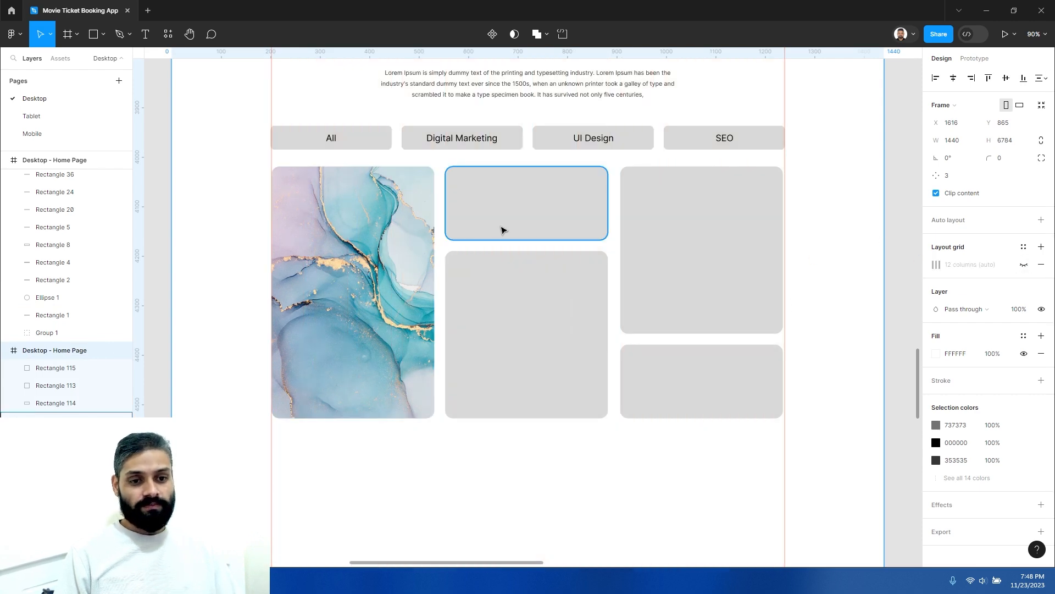
left_click(526, 216)
left_click(572, 259, "shift")
left_click(712, 393, "shift")
left_click(720, 271, "shift")
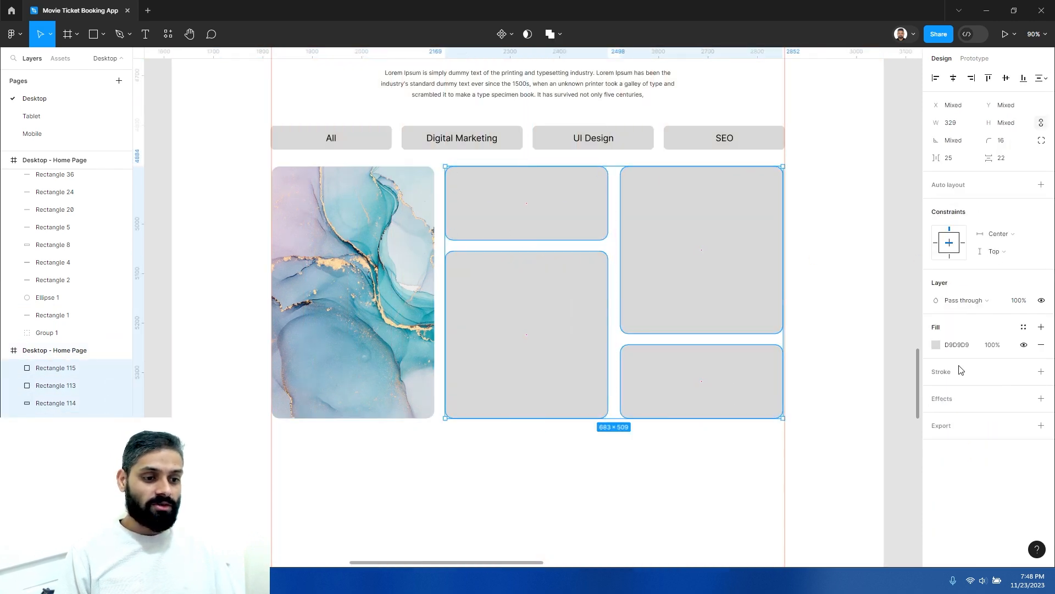
left_click(936, 344)
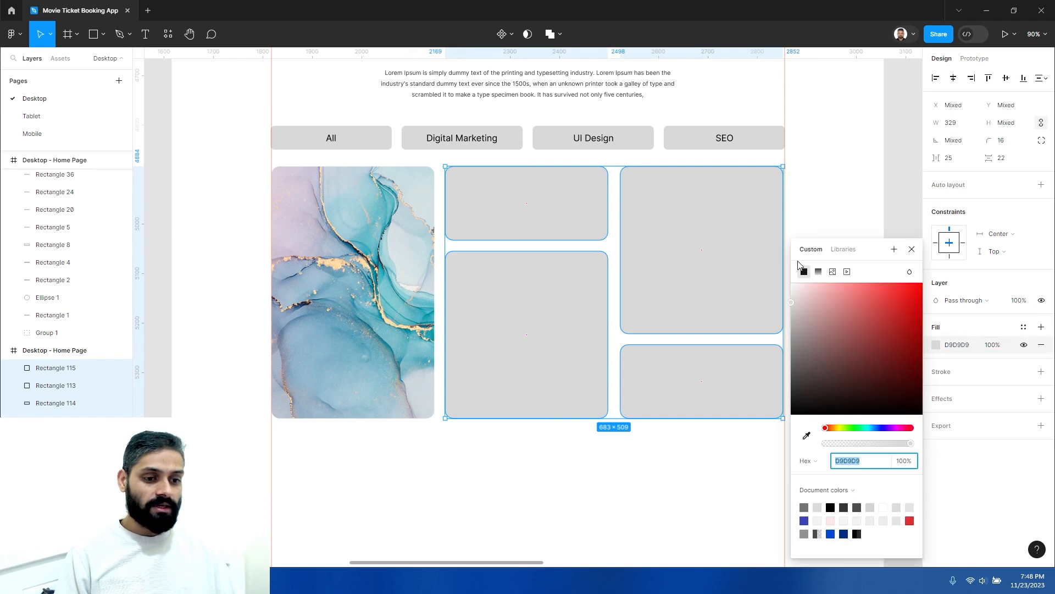
left_click(832, 271)
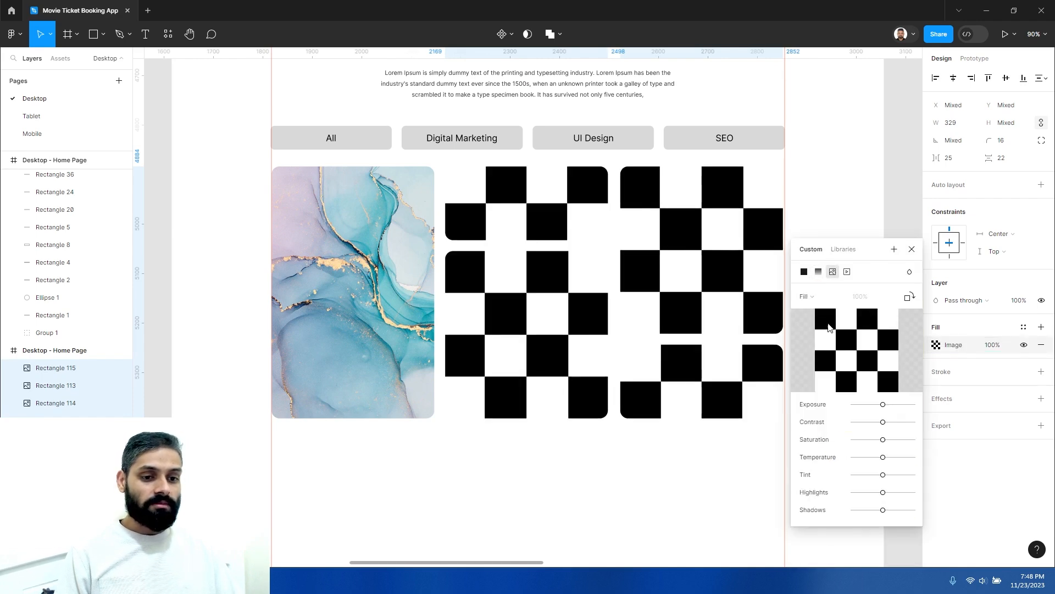
left_click(856, 351)
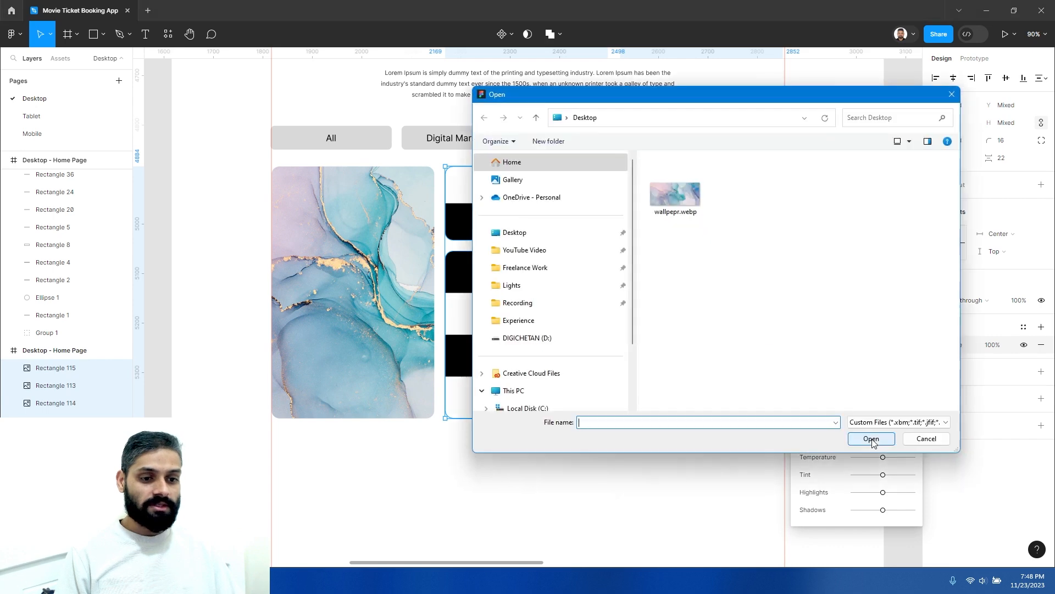
left_click(690, 203)
left_click(871, 438)
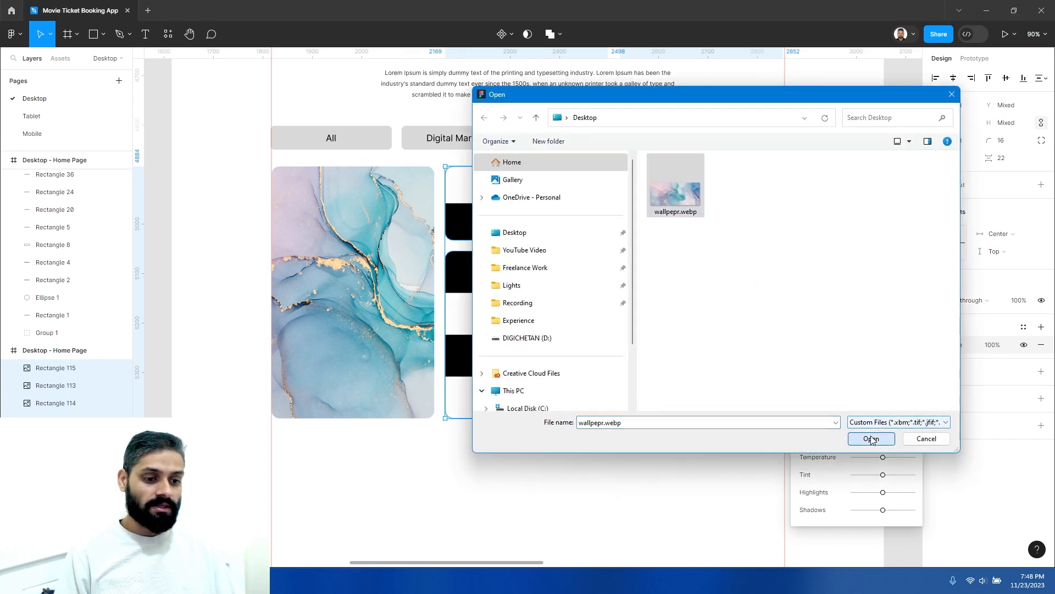
left_click(605, 498)
Review the Projects section with its image cards, both close up and in the context of the whole page
key("z")
left_click(525, 327, "alt")
left_click(570, 425)
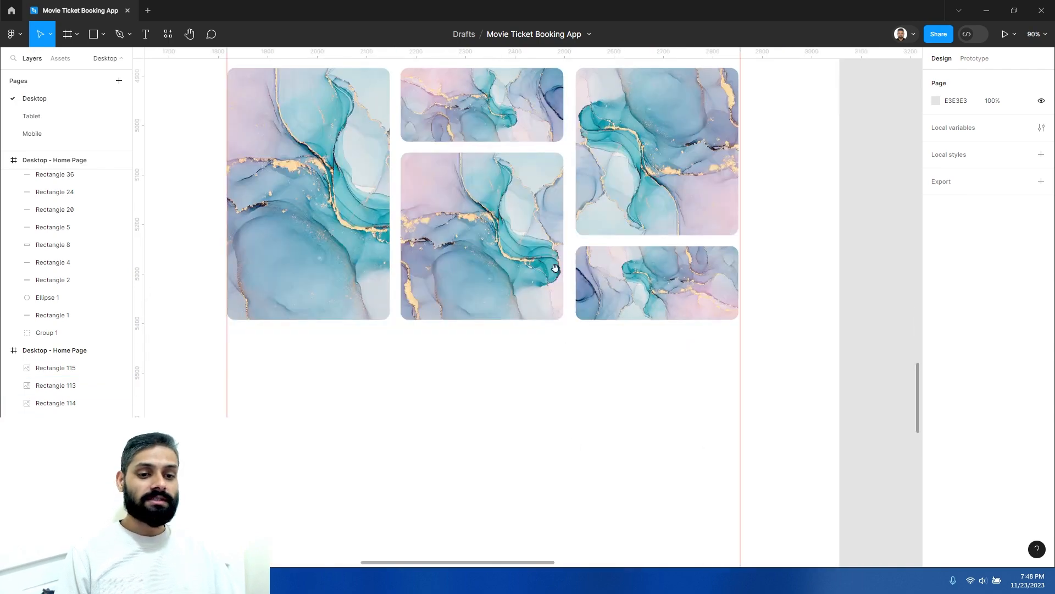
left_click_drag(555, 275, 573, 411)
left_click(544, 386, "alt")
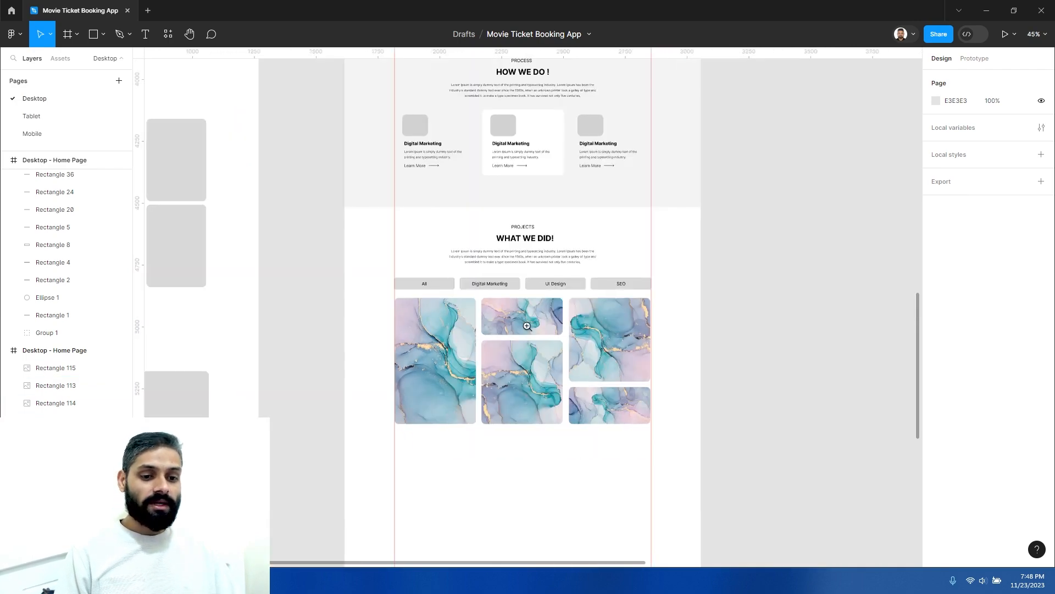
left_click(527, 326)
left_click_drag(515, 388, 521, 341)
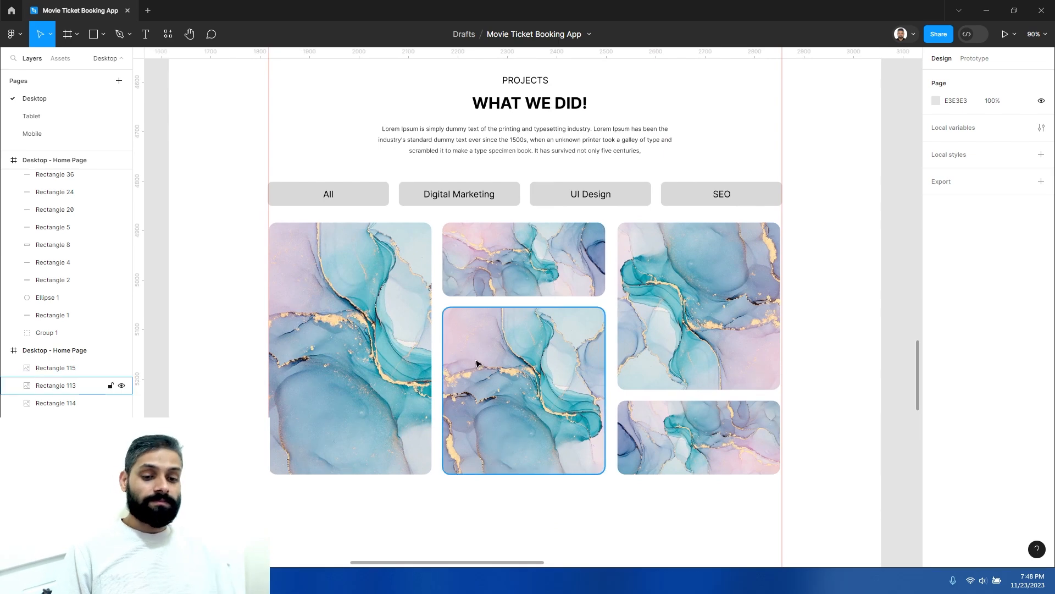
left_click(389, 351)
left_click(546, 514)
Copy a grey 329 × 509 card from the wireframe and place the copy over the first project image card
left_click_drag(497, 503, 582, 476)
left_click_drag(581, 432, 767, 382)
scroll(584, 432, "down", 3)
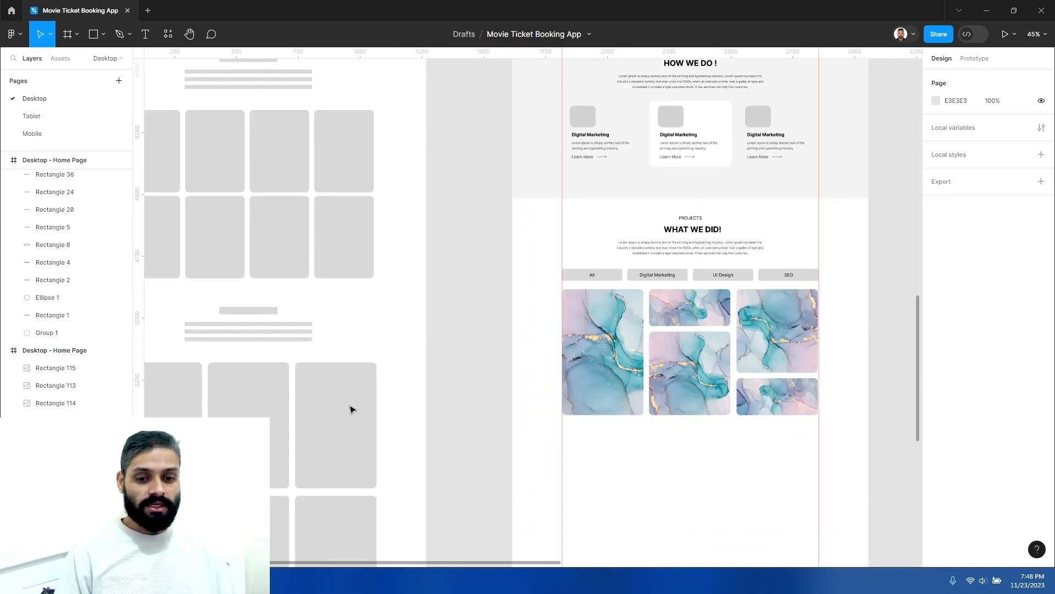
left_click(331, 436)
left_click_drag(330, 436, 594, 457)
left_click(594, 457)
scroll(532, 420, "right", 5)
left_click_drag(471, 464, 491, 249)
left_click_drag(488, 243, 491, 238)
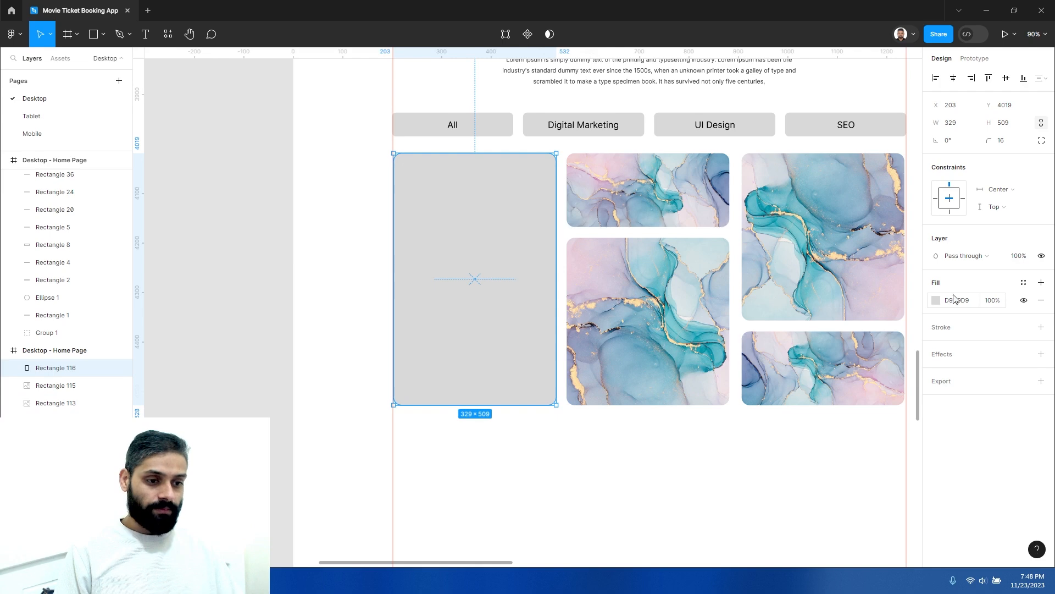
Fill the grey card over the first project image with black 000000 at 71% opacity
left_click(936, 301)
left_click_drag(842, 369, 744, 433)
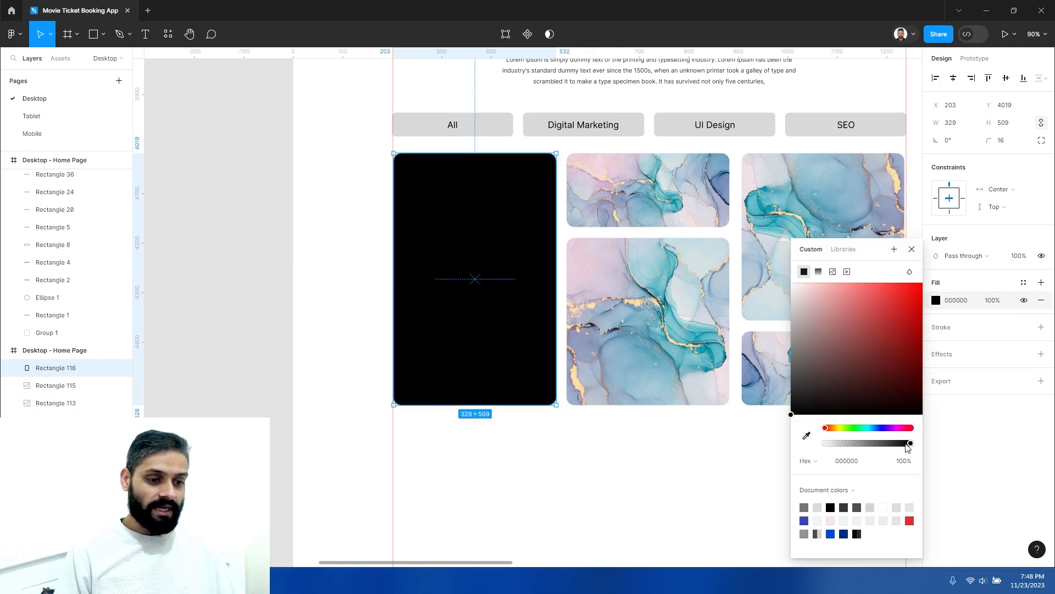
left_click_drag(902, 448, 884, 448)
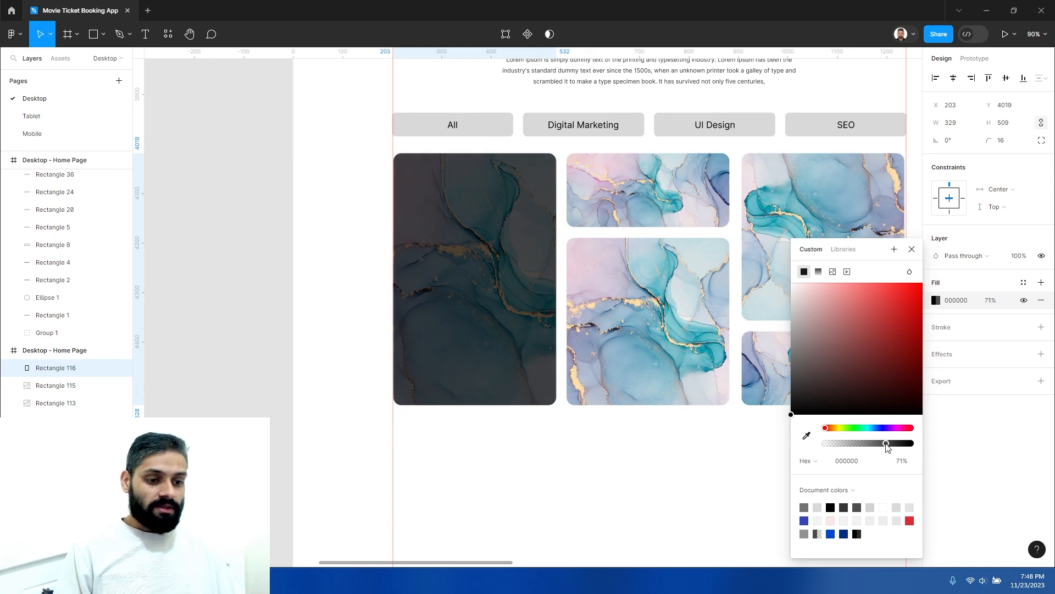
left_click(610, 472)
left_click_drag(472, 241, 413, 272)
left_click(417, 335)
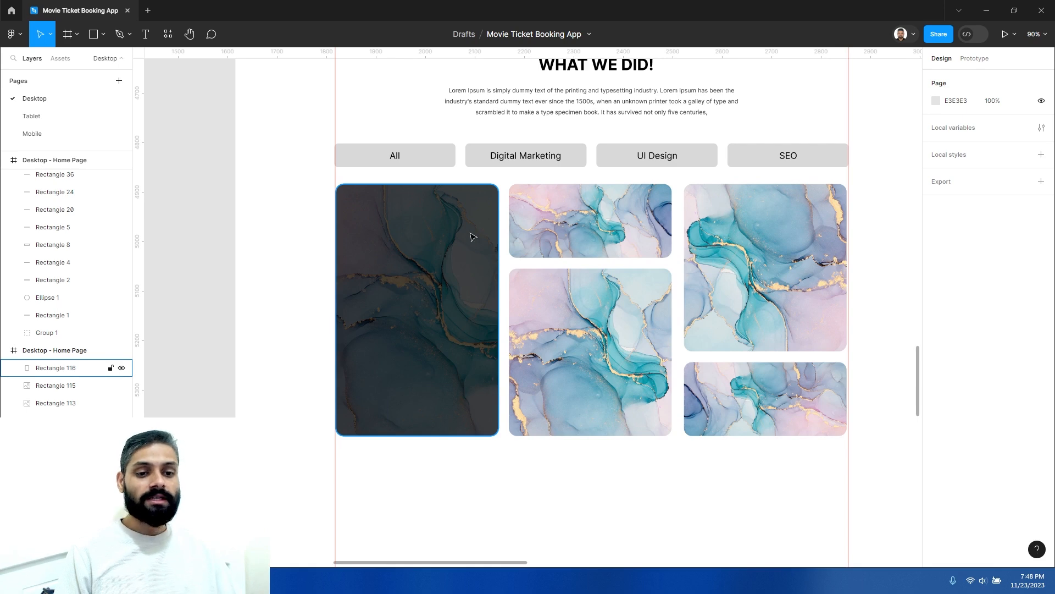
Copy the Digital Marketing heading, description and Learn More link from the first Process card and place them in the lower part of the dark project card
scroll(739, 246, "up", 1)
scroll(739, 246, "up", 3)
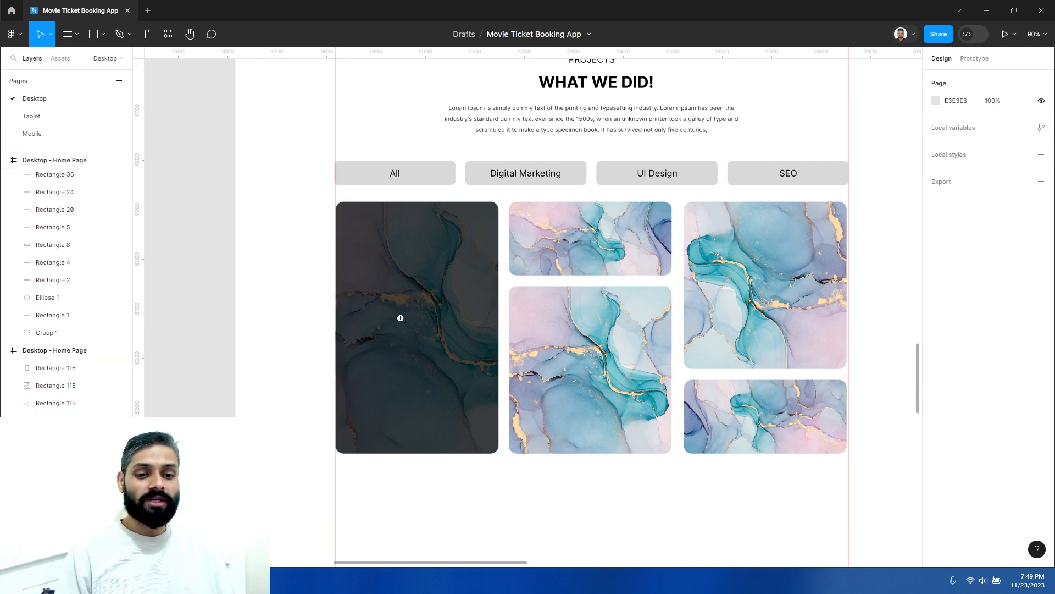
scroll(400, 314, "up", 5)
scroll(447, 382, "down", 5)
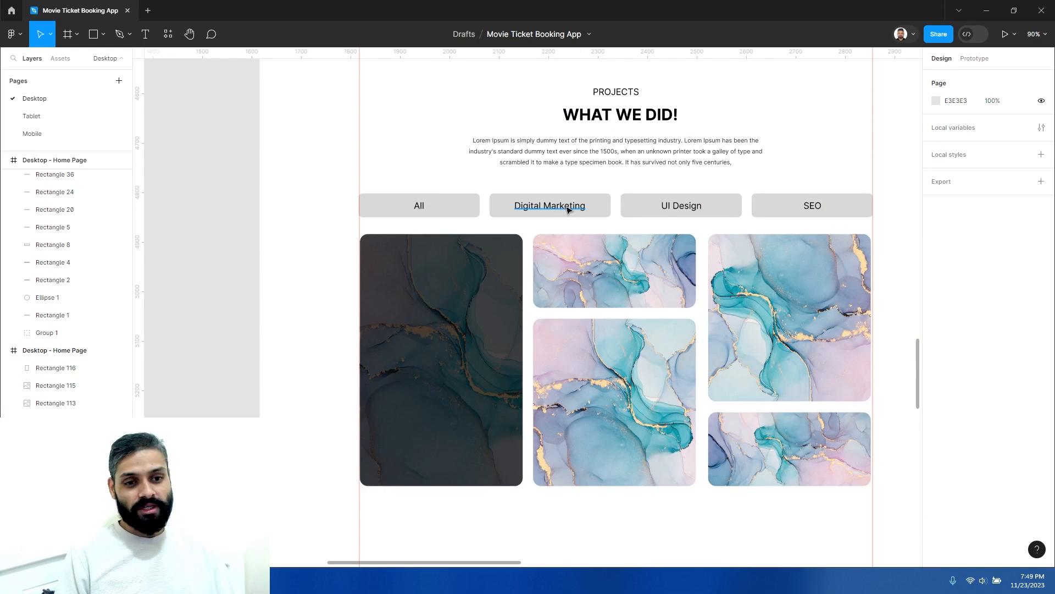
scroll(504, 377, "up", 6)
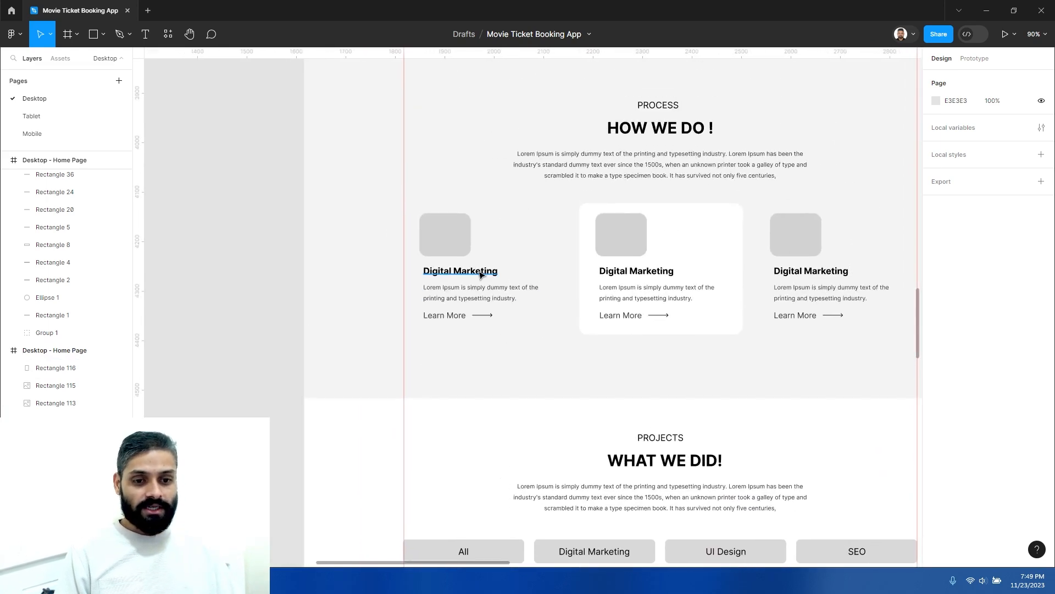
left_click(479, 273)
left_click(482, 297, "shift")
left_click(455, 318, "shift")
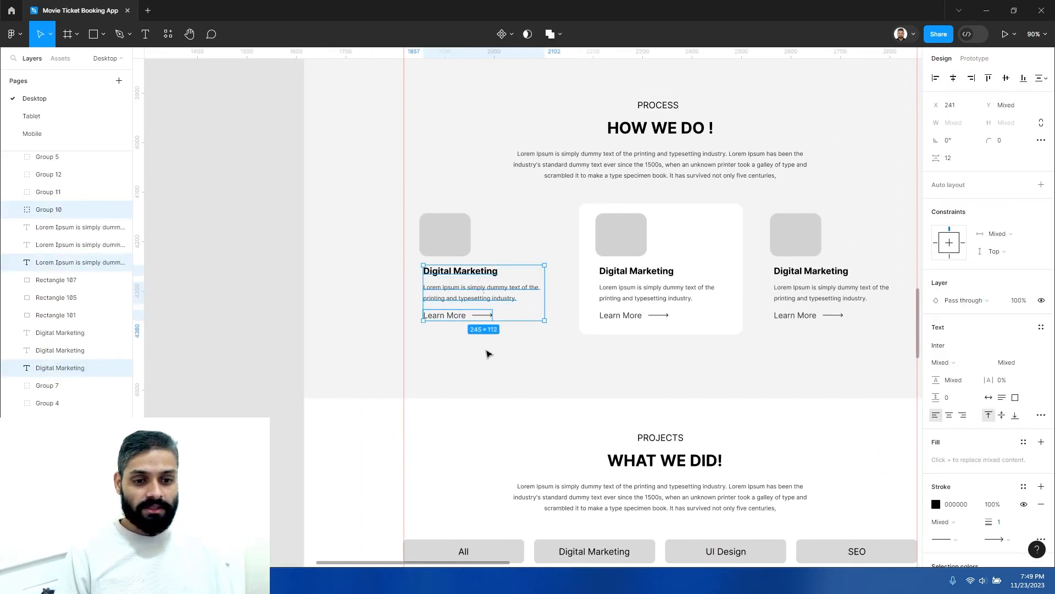
scroll(491, 356, "down", 3)
scroll(491, 356, "down", 15)
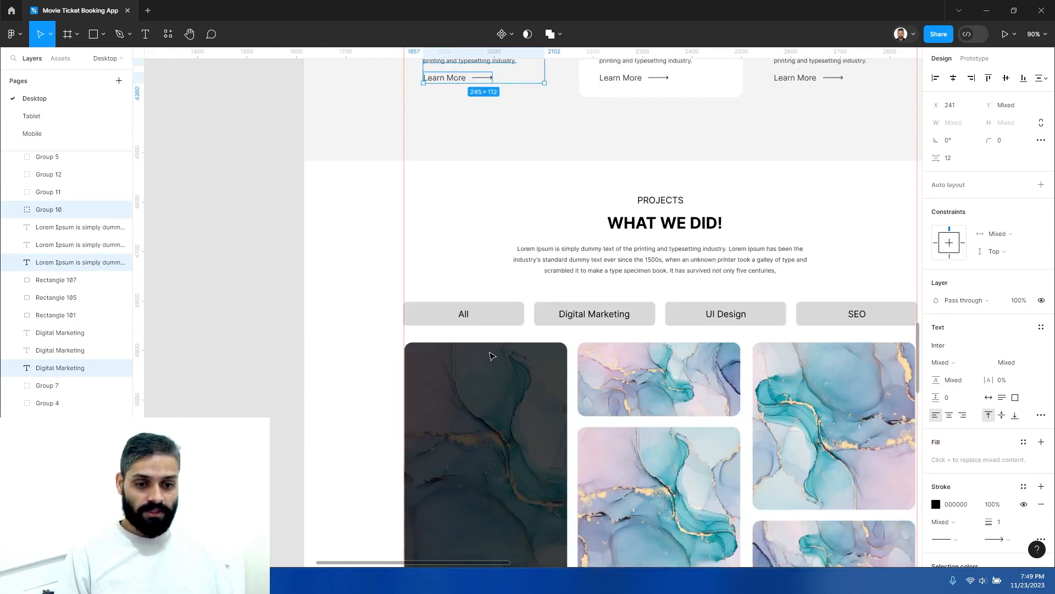
left_click(542, 391)
key("ctrl+v")
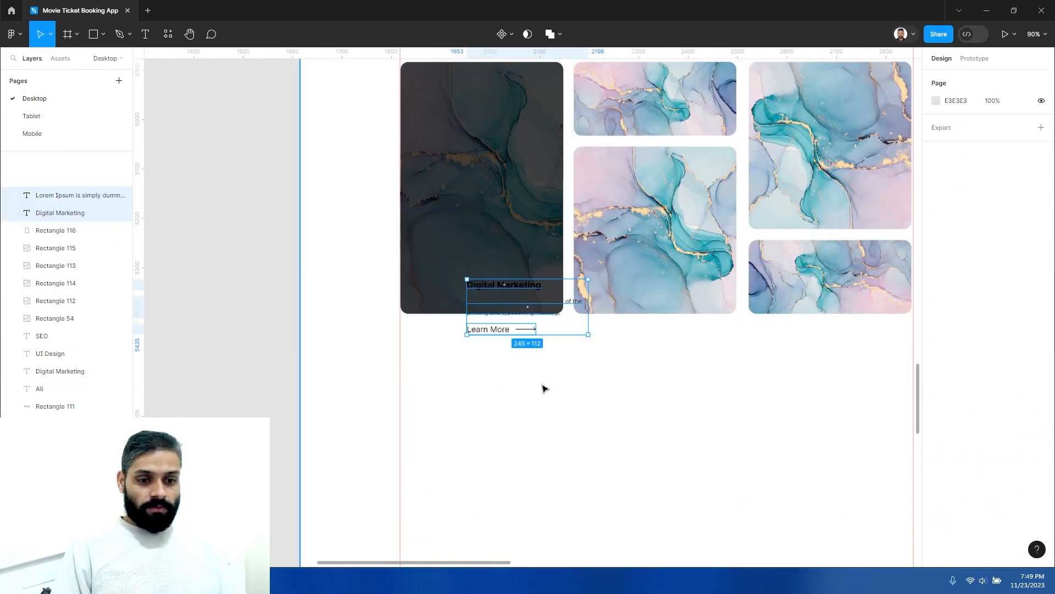
left_click_drag(493, 333, 507, 290)
scroll(962, 487, "down", 3)
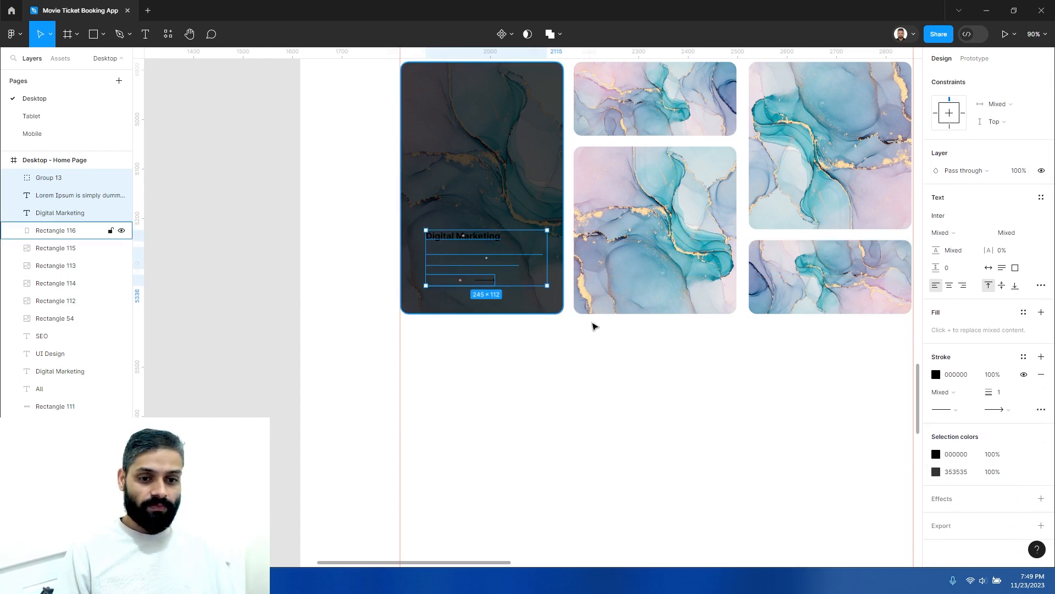
Recolour the heading, description and Learn More link on the dark card to white FFFFFF
left_click(936, 454)
left_click_drag(826, 391, 725, 256)
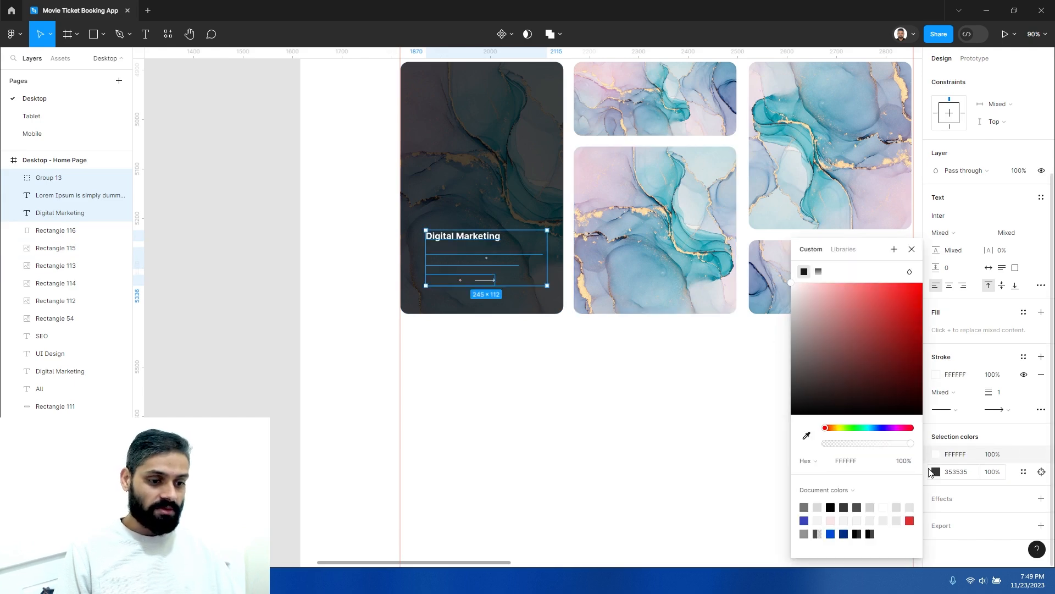
left_click(935, 472)
left_click(936, 471)
left_click(936, 472)
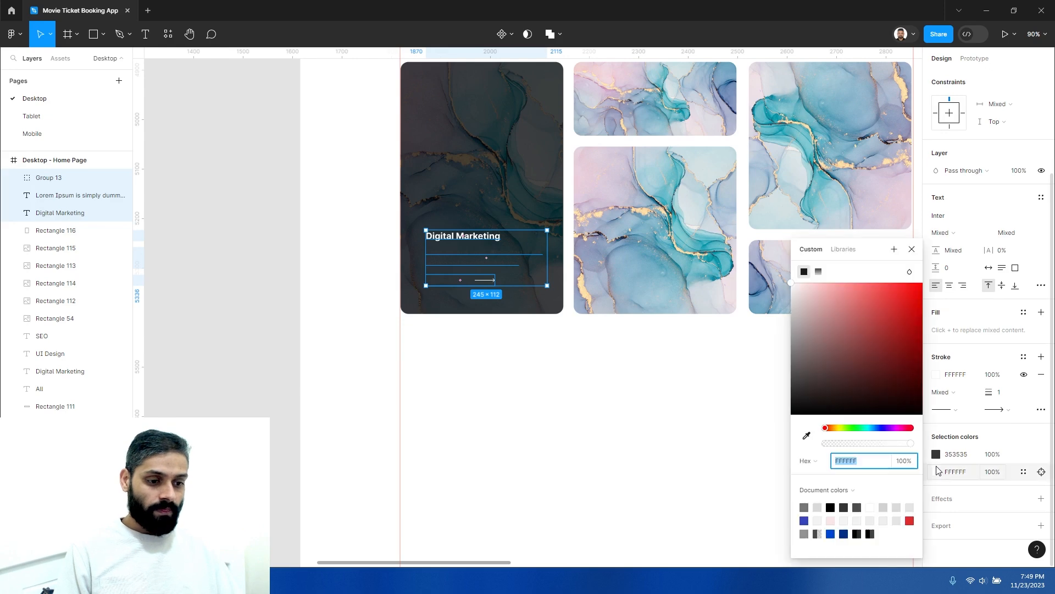
left_click_drag(868, 394, 780, 297)
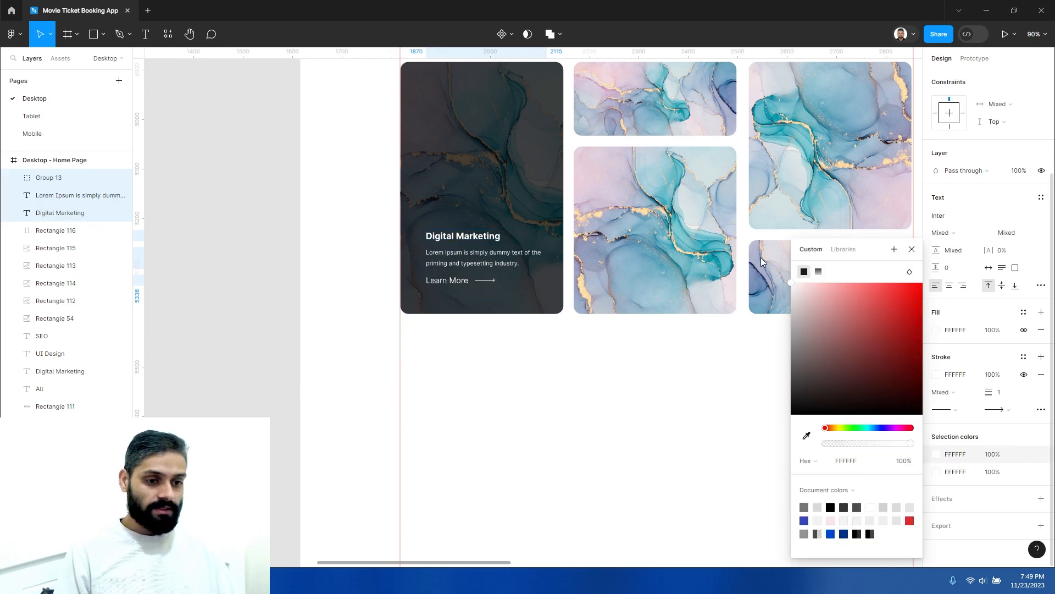
left_click(550, 414)
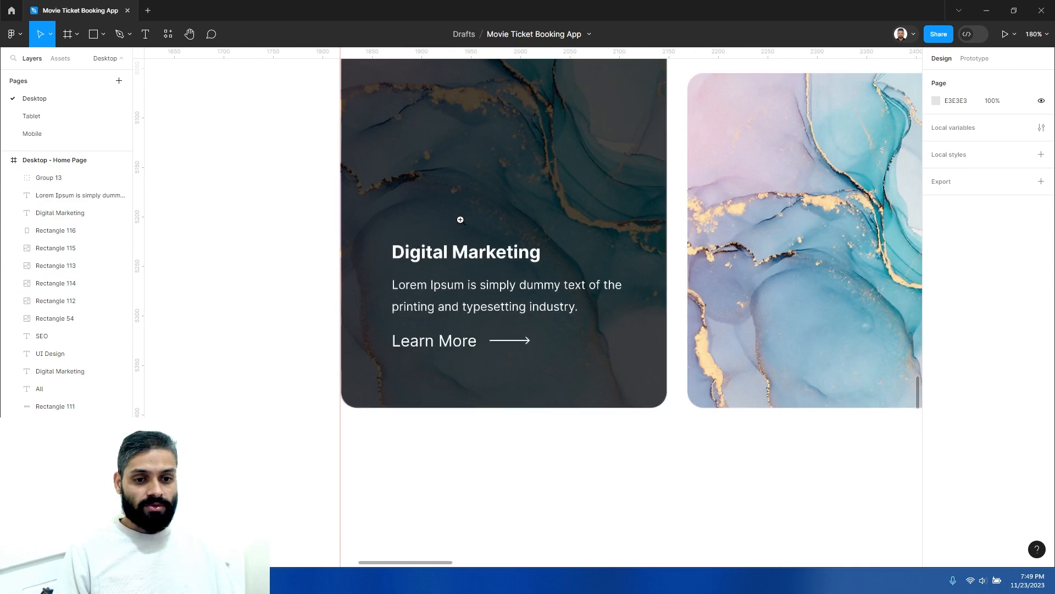
Nudge the heading, description and Learn More link on the dark card 10 px to the left
scroll(459, 220, "up", 5)
left_click(480, 263)
left_click(480, 289, "shift")
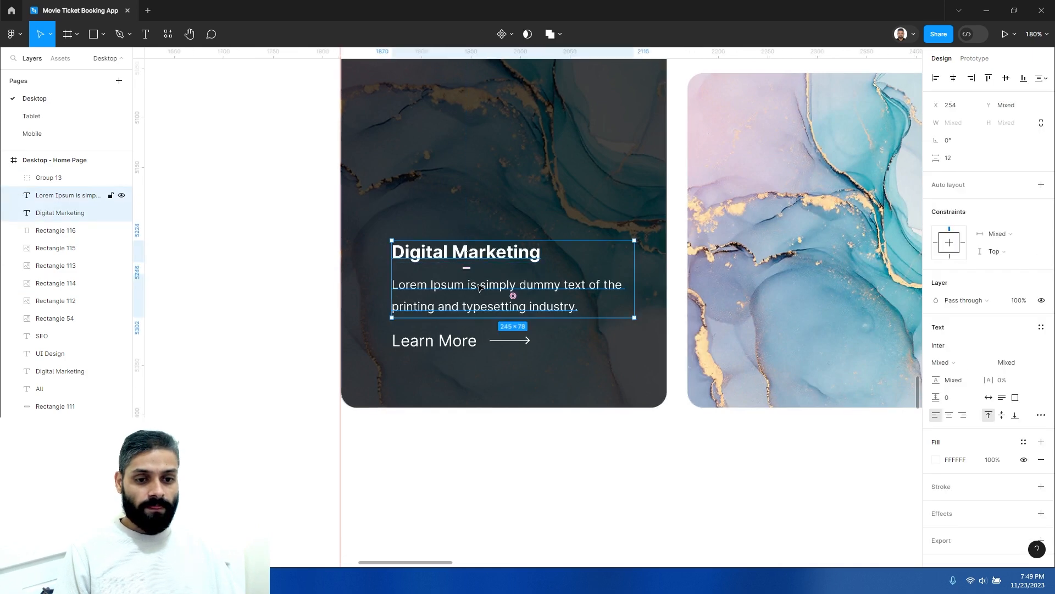
left_click(464, 330, "shift")
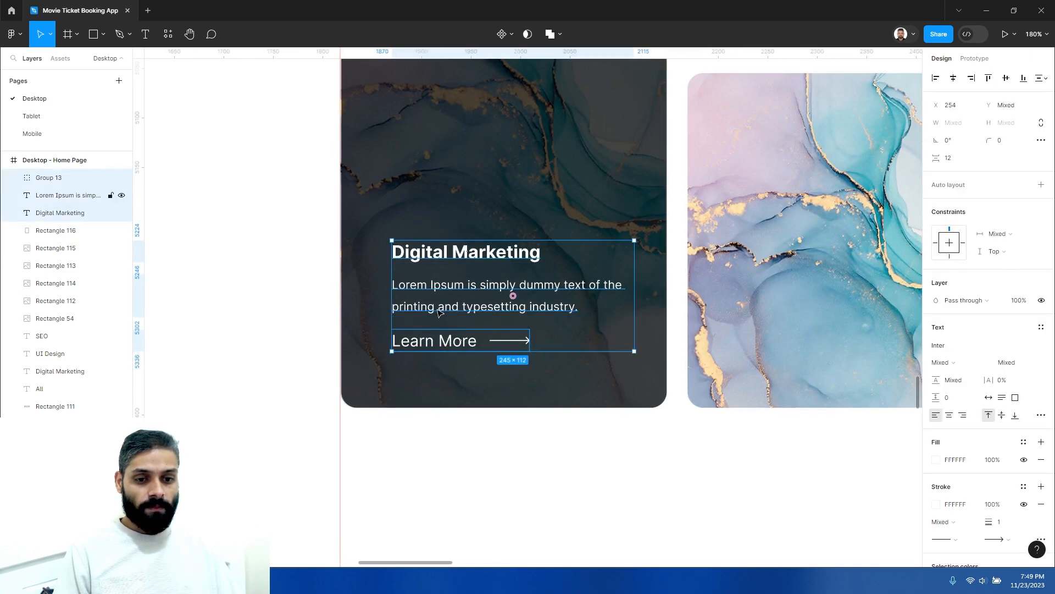
key("shift+Left")
left_click(471, 418)
Change the heading on the dark project card to "Talatum Creatives"
left_click(472, 253)
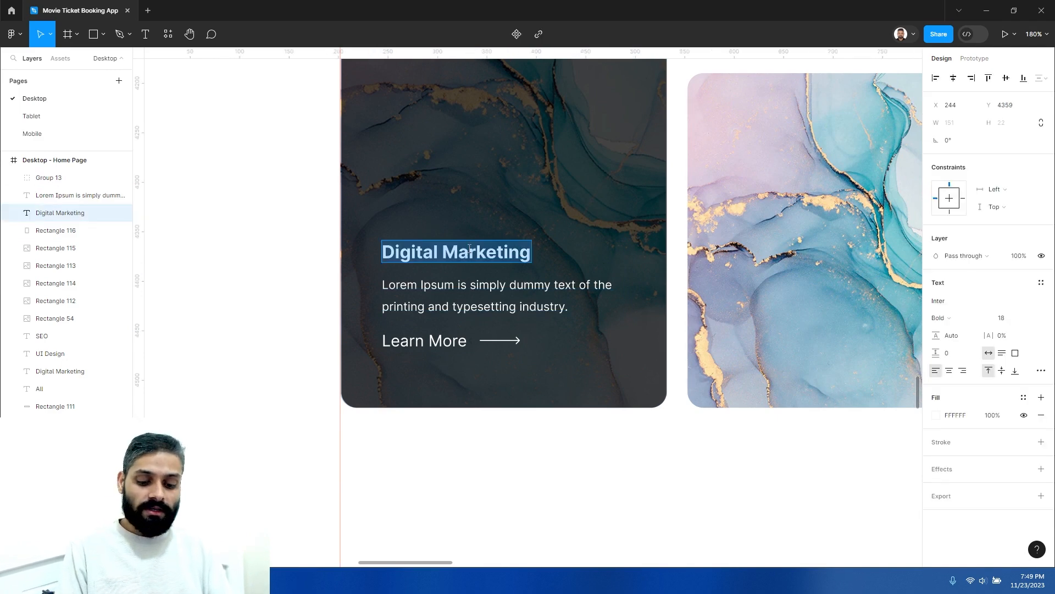
type("Talat")
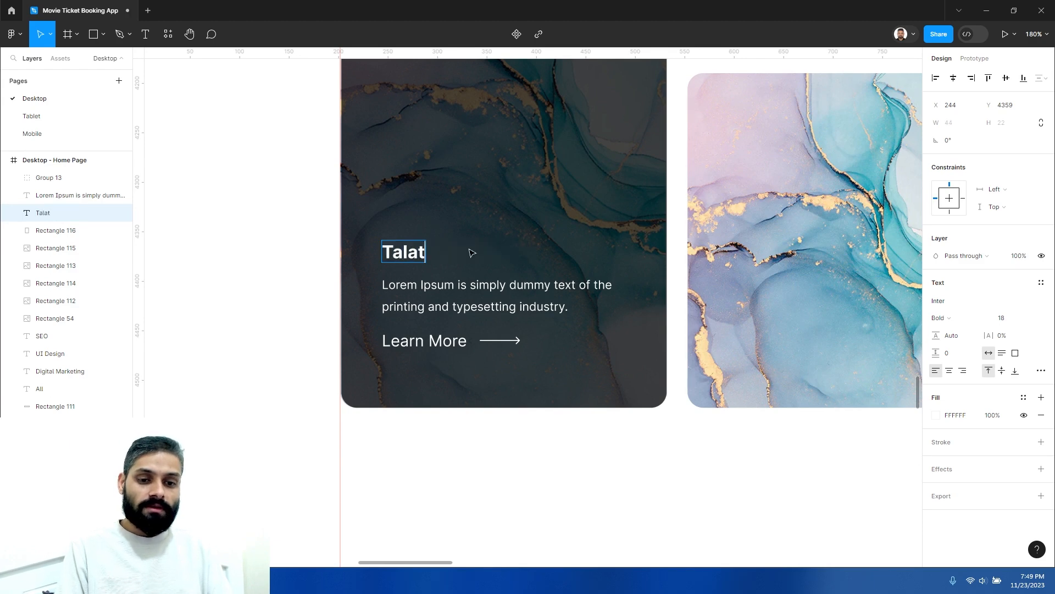
type("um Creatives")
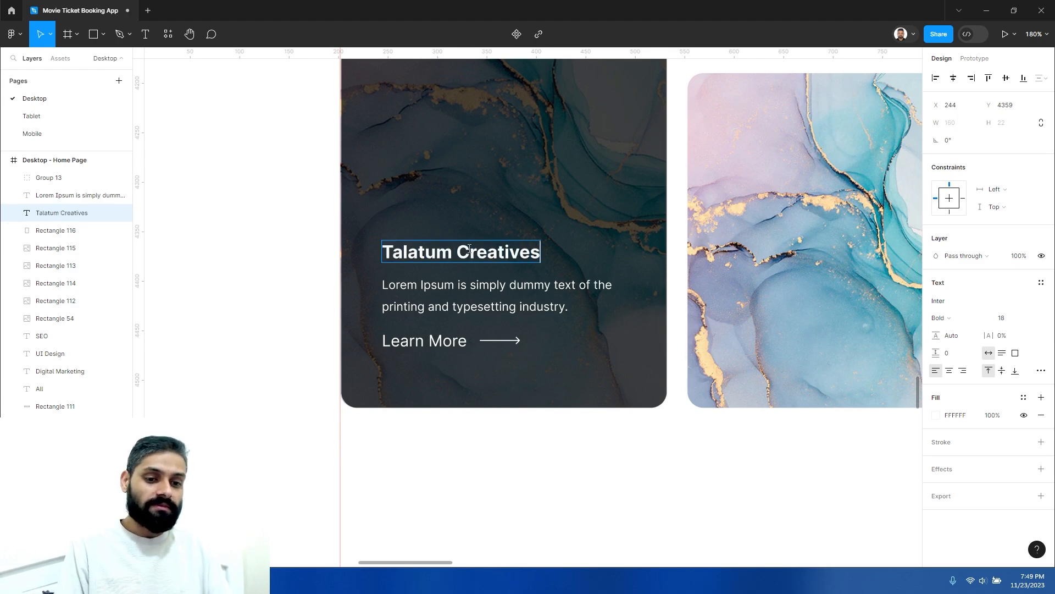
left_click(532, 450)
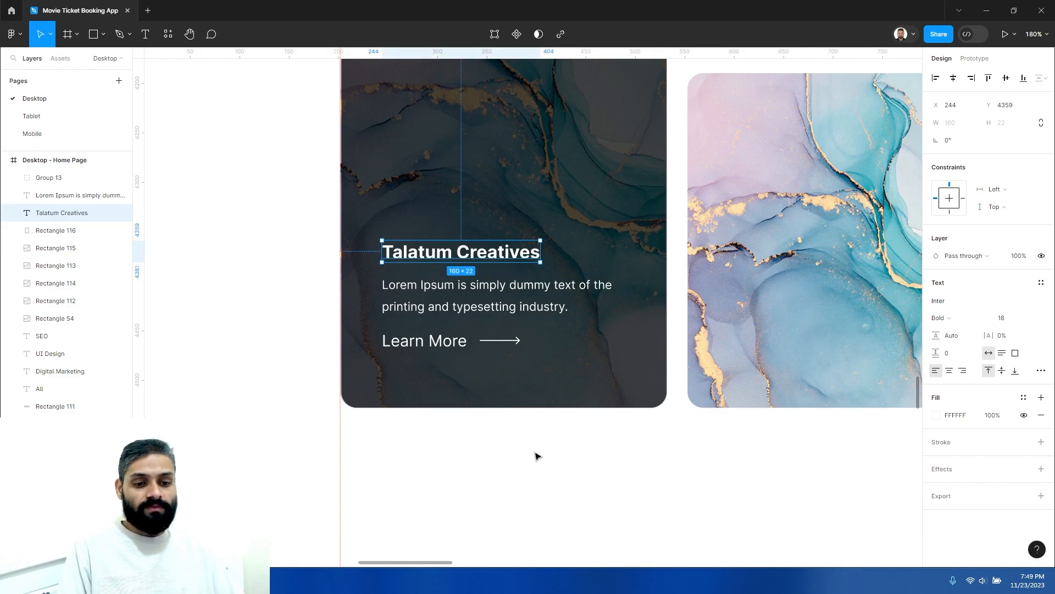
left_click(533, 450)
Examine the dark card with its text close up and alongside the rest of the Projects section
key("z")
left_click(512, 433, "alt")
left_click_drag(452, 288, 348, 281)
key("z")
left_click(434, 268)
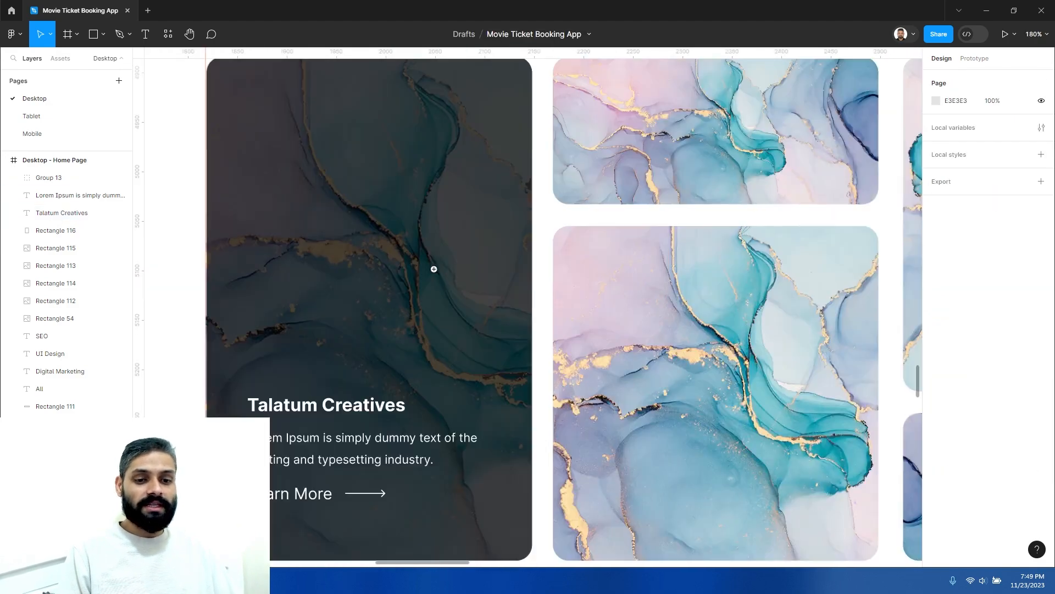
left_click(439, 269, "alt")
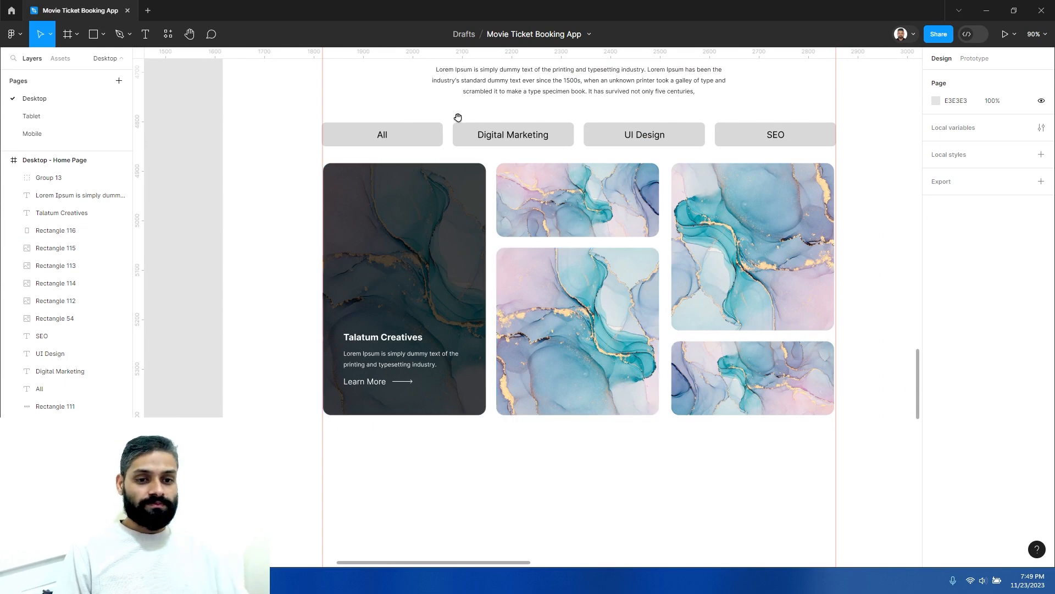
left_click_drag(456, 117, 433, 213)
key("z")
left_click(412, 252)
key("z")
left_click(483, 260, "alt")
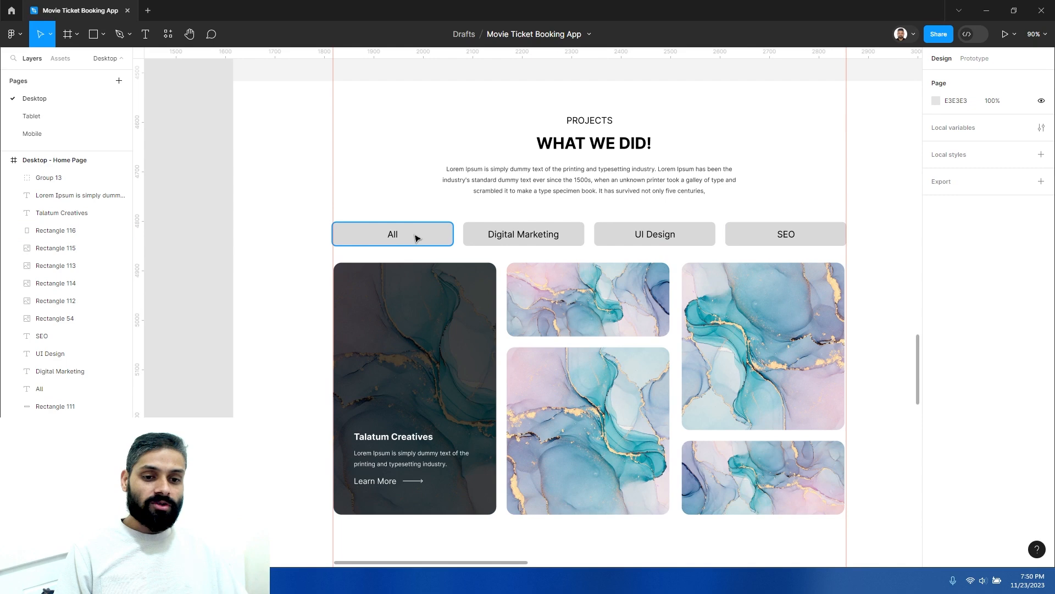
Lighten the fill of the Digital Marketing, UI Design and SEO filter buttons to F1F1F1
left_click(574, 235)
left_click(624, 234, "shift")
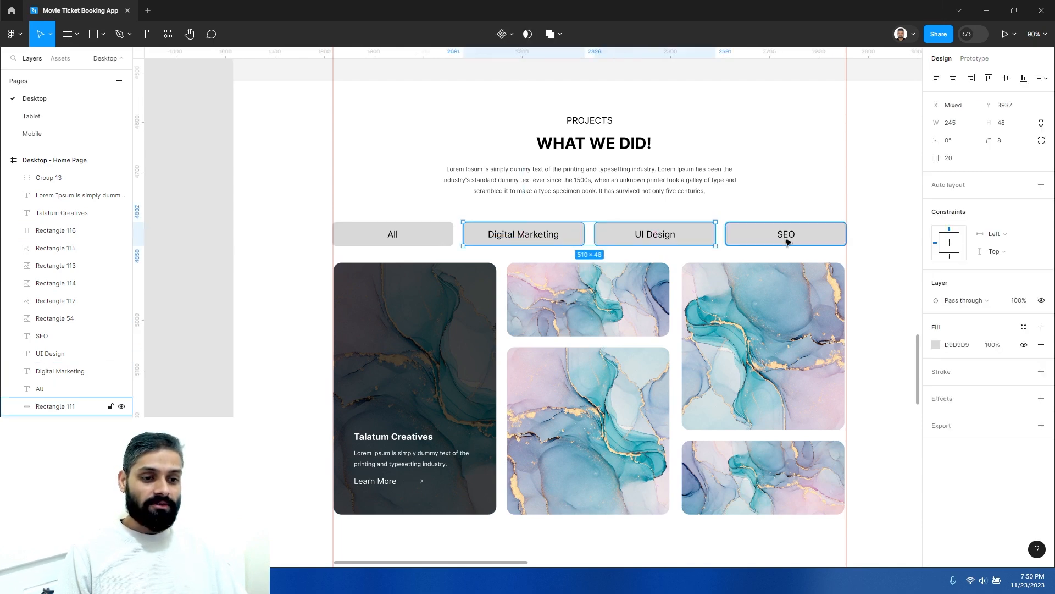
left_click(750, 234, "shift")
left_click(935, 345)
left_click_drag(847, 302, 790, 292)
scroll(759, 186, "up", 1)
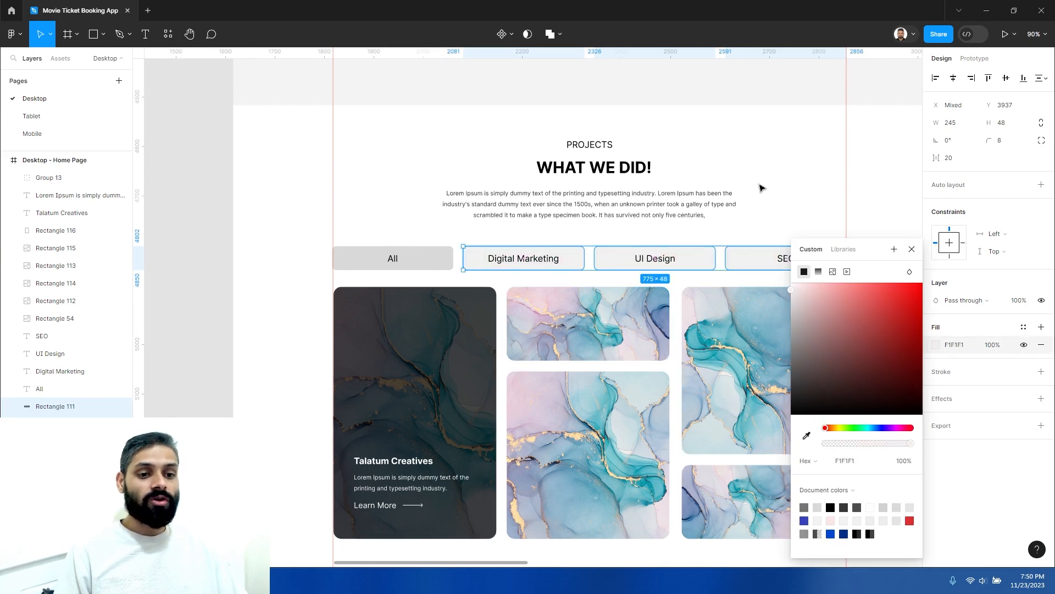
left_click(758, 220)
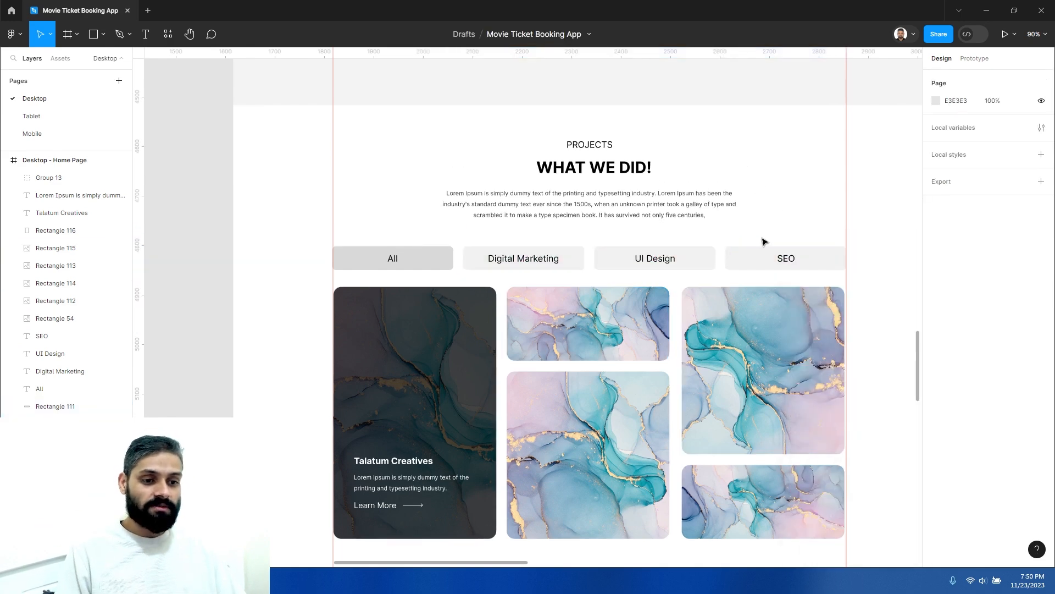
Remove the fill from the Digital Marketing, UI Design and SEO buttons and give them a light grey inside stroke of 1
left_click(731, 259)
left_click(610, 259, "shift")
left_click(579, 263, "shift")
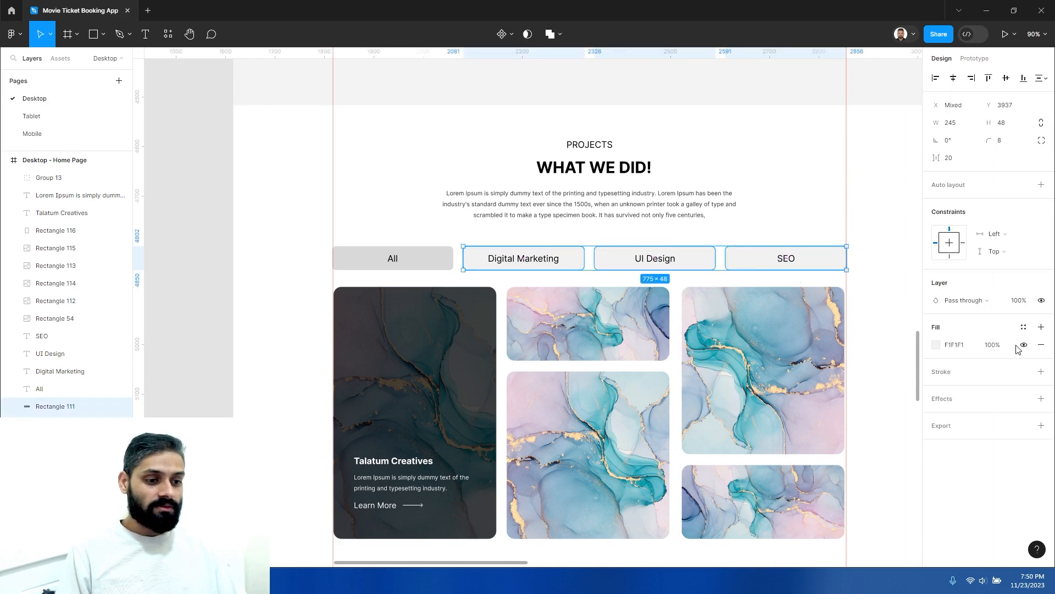
left_click(1041, 345)
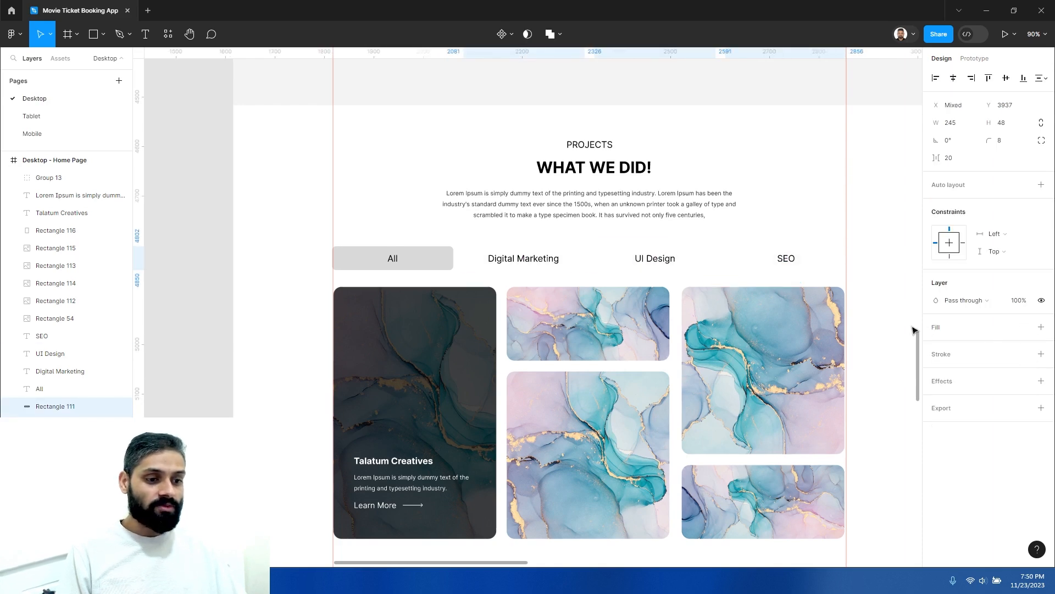
left_click(1041, 354)
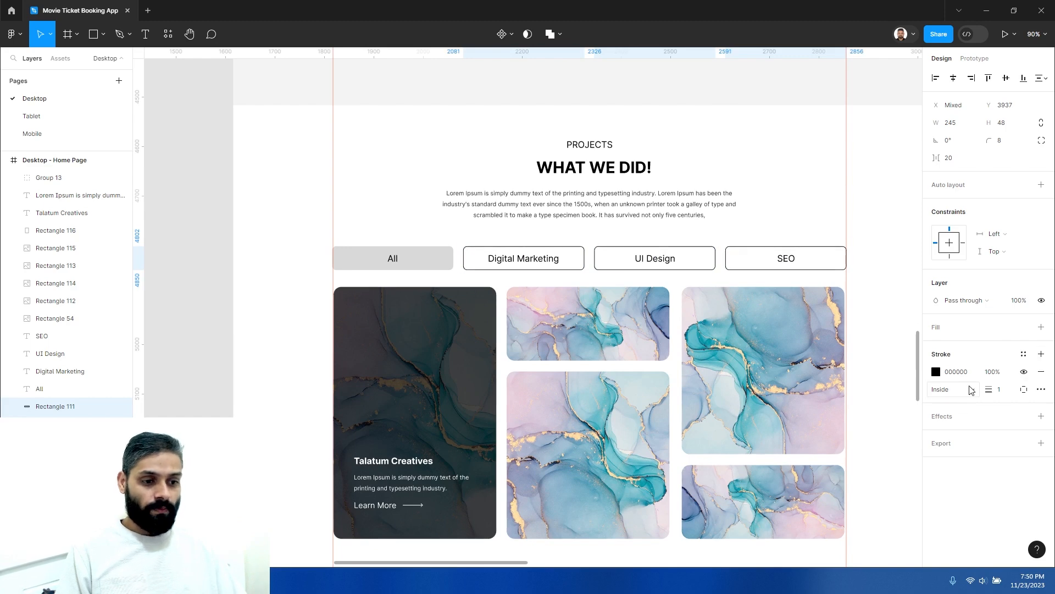
left_click(937, 373)
mouse_move(820, 336)
left_mouse_down()
mouse_move(744, 277)
mouse_move(740, 301)
left_mouse_up()
Set the text colour of the Digital Marketing, UI Design and SEO filter labels to grey 868686
left_click(547, 263)
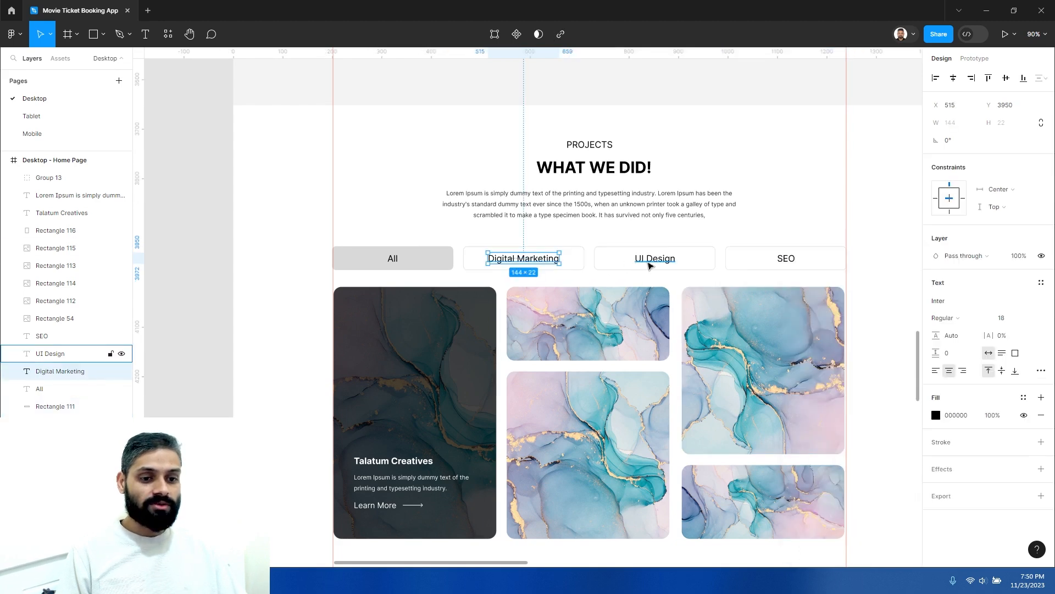
left_click(649, 263, "shift")
left_click(783, 264, "shift")
left_click(937, 441)
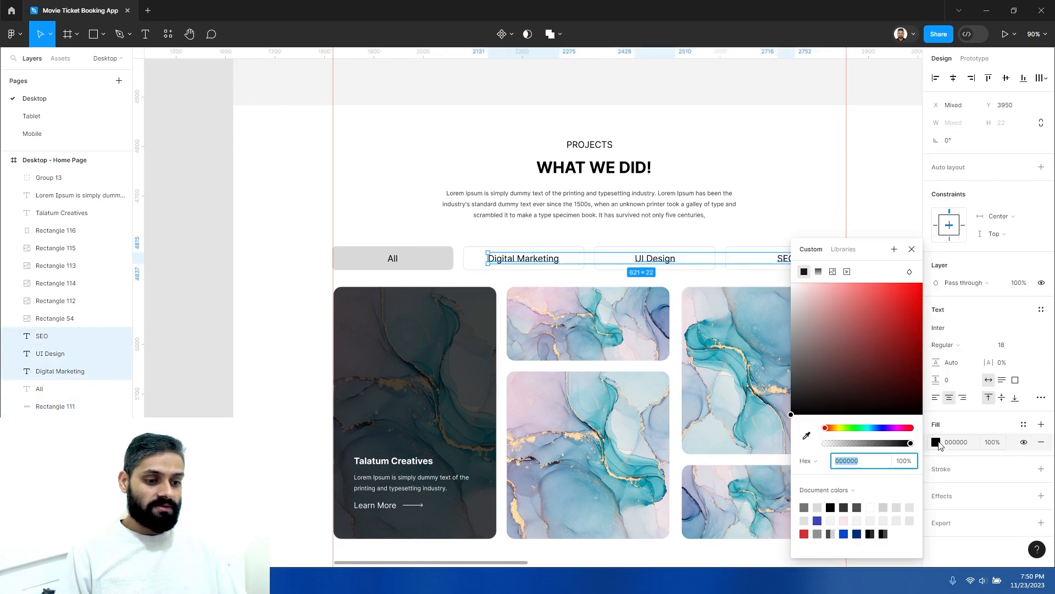
left_click_drag(842, 342, 762, 347)
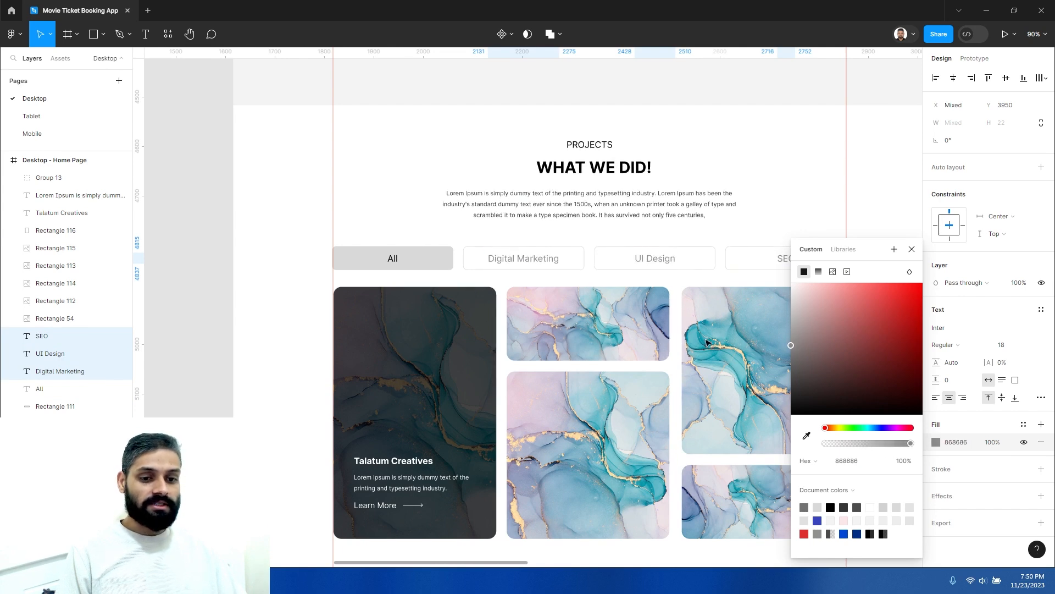
left_click(397, 199)
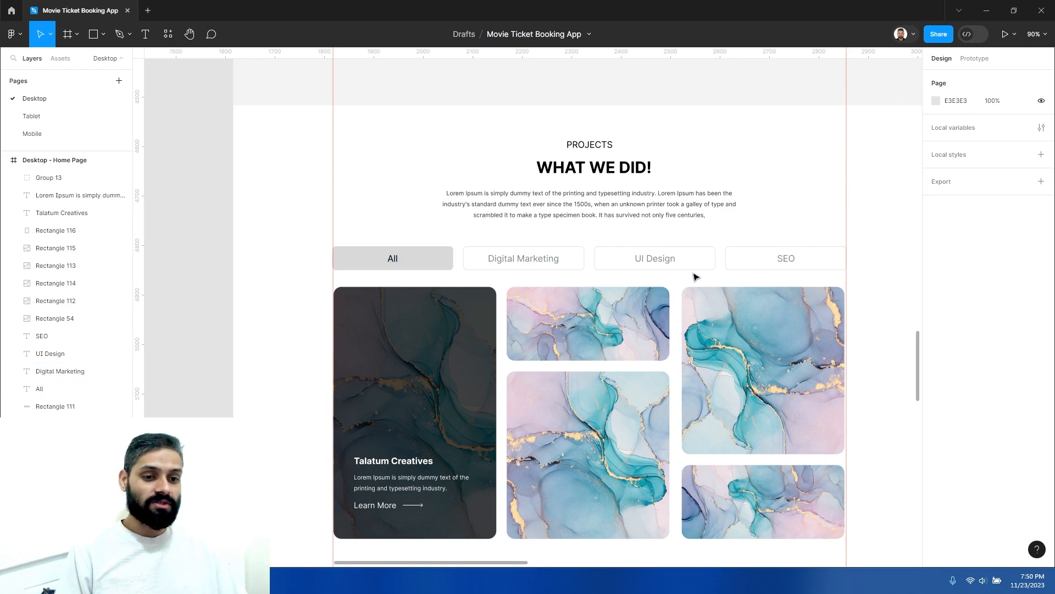
scroll(542, 369, "down", 1)
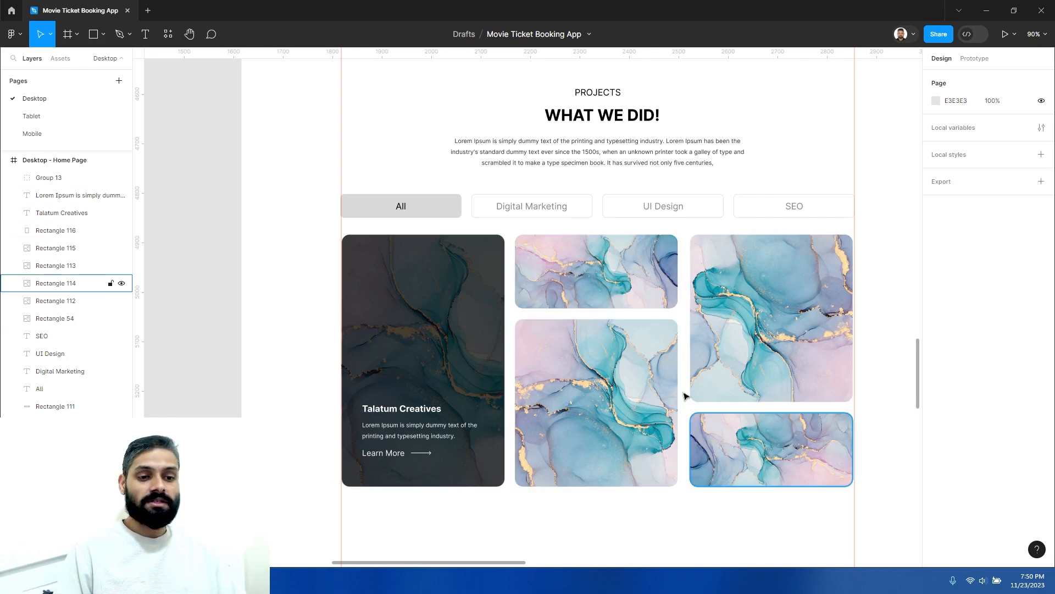
scroll(613, 365, "down", 5)
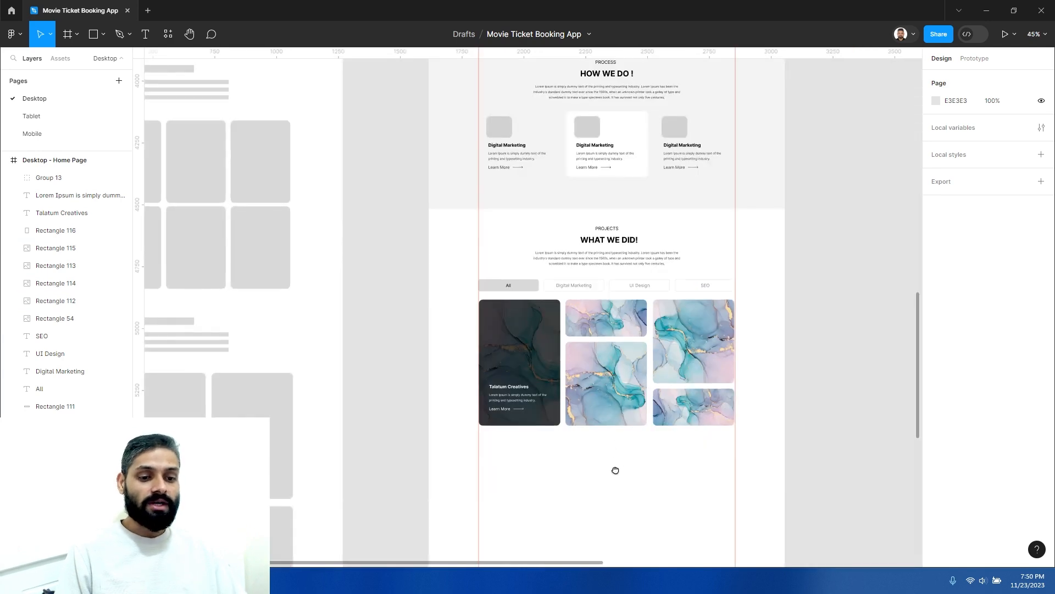
Duplicate the Projects section's label, "What we did!" title and description below the image cards
left_click_drag(615, 471, 615, 401)
scroll(601, 424, "down", 5)
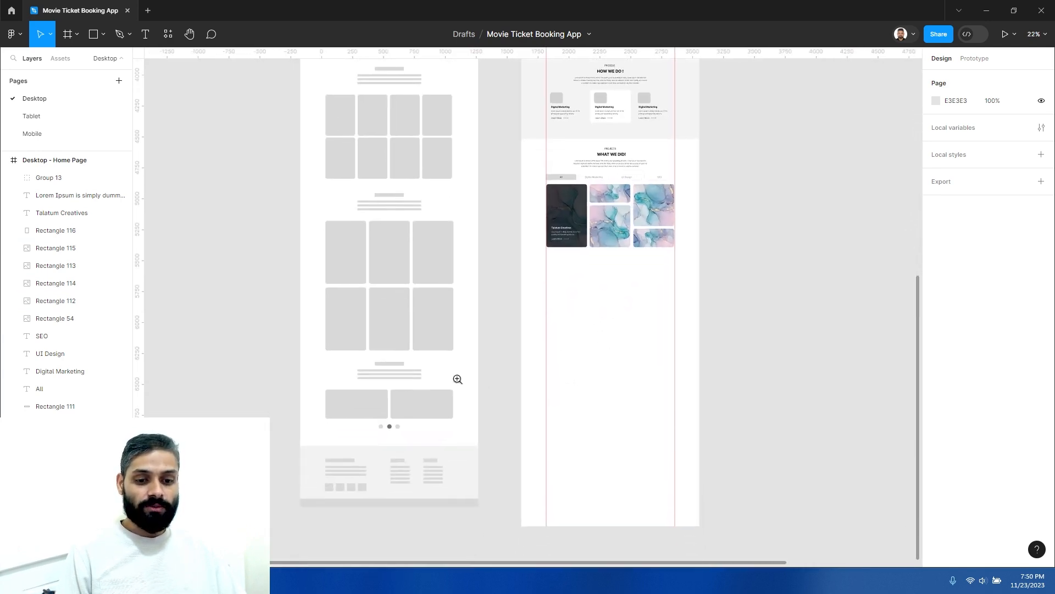
scroll(458, 379, "up", 5)
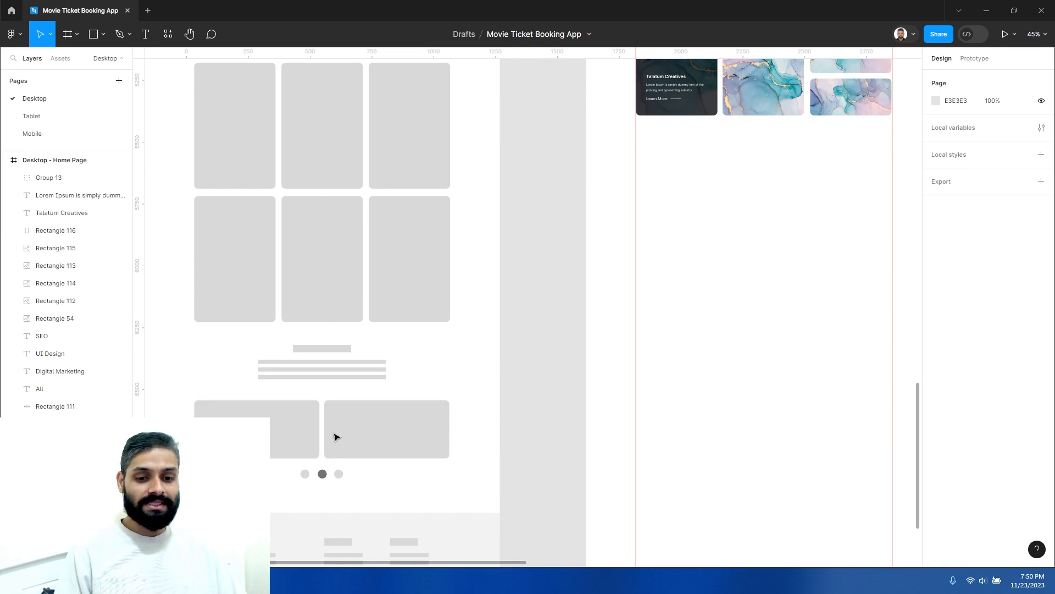
left_click_drag(770, 302, 531, 397)
scroll(525, 352, "up", 4)
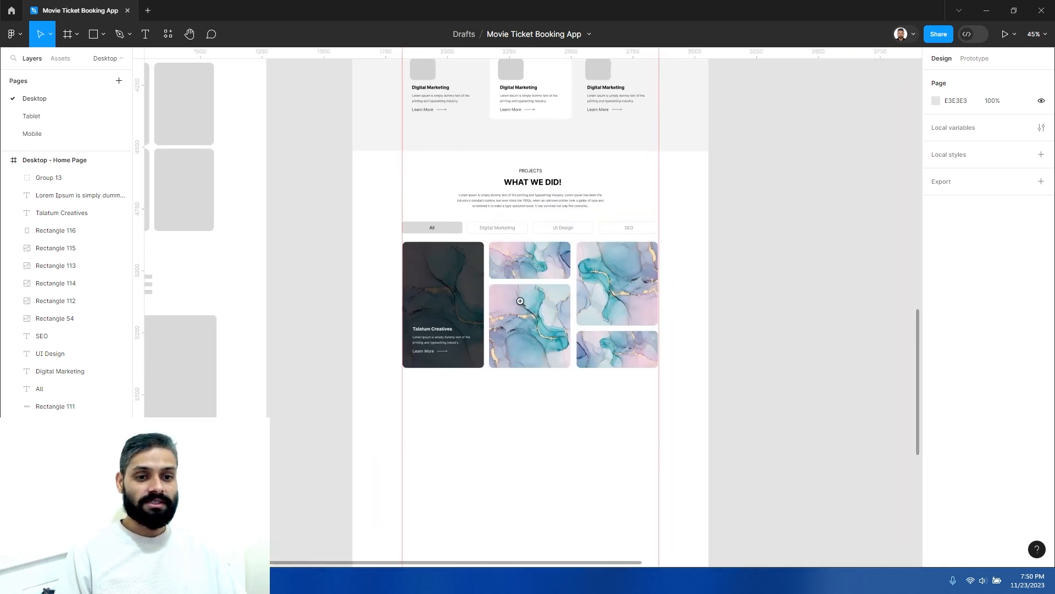
scroll(506, 171, "up", 5)
left_click_drag(495, 160, 605, 223)
scroll(543, 230, "down", 5)
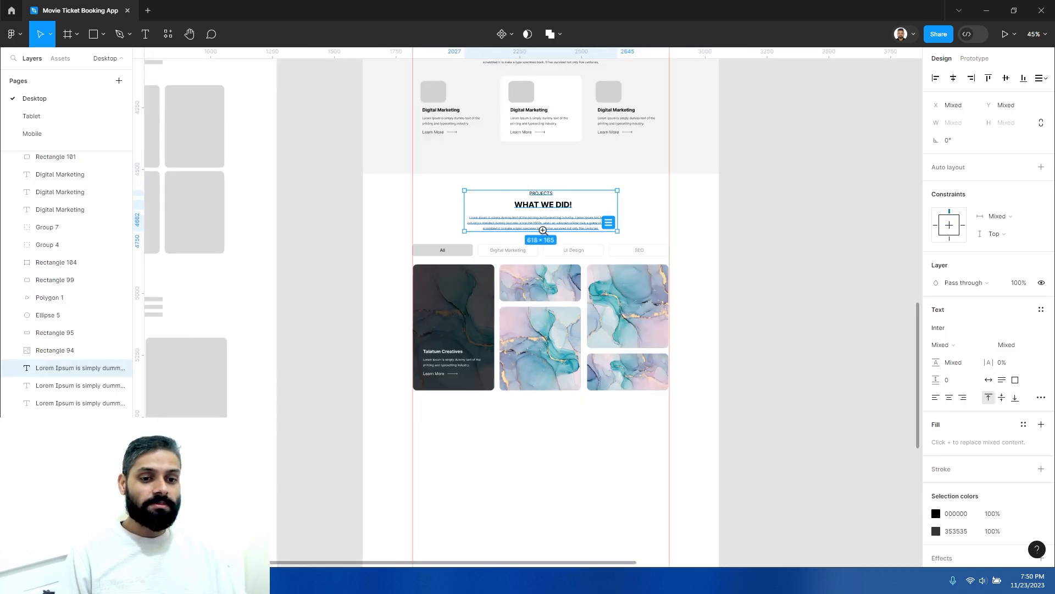
scroll(543, 229, "down", 2)
left_click_drag(562, 181, 563, 405)
scroll(579, 370, "down", 3)
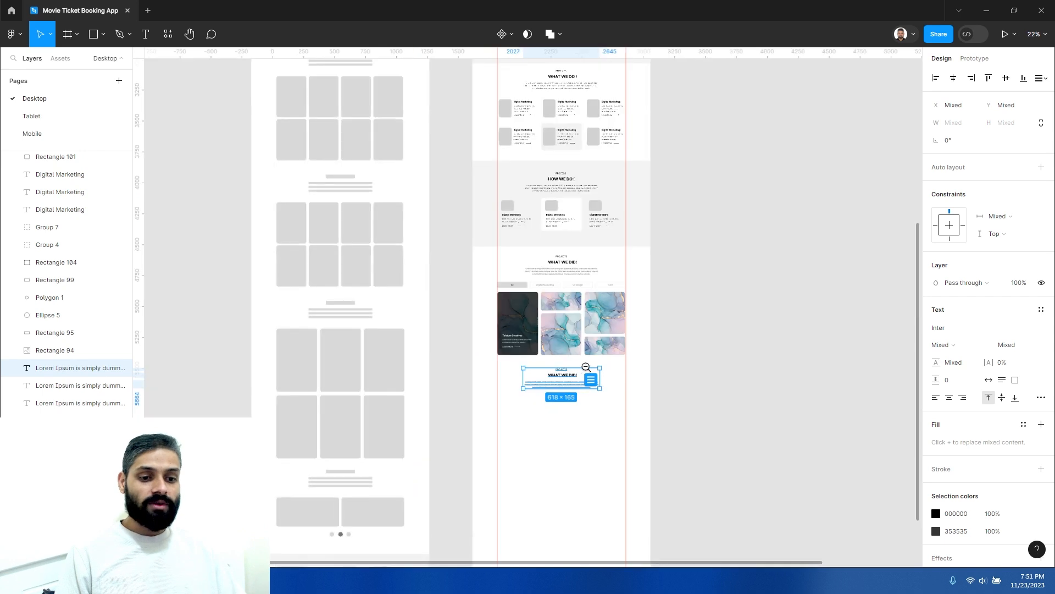
Unlock the grey background rectangle behind the "How we do !" section
left_click(634, 196)
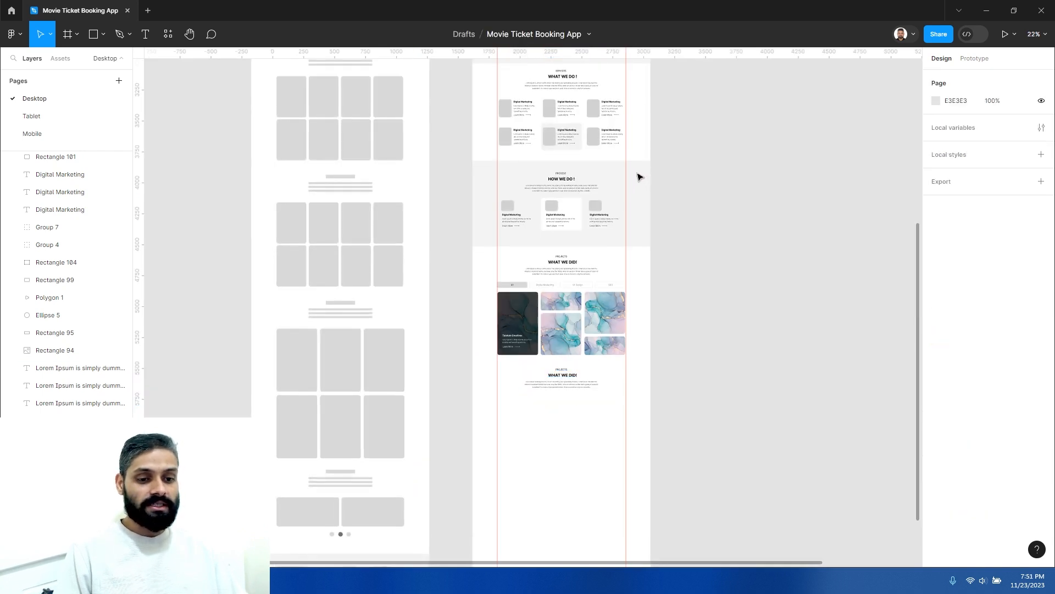
right_click(635, 206)
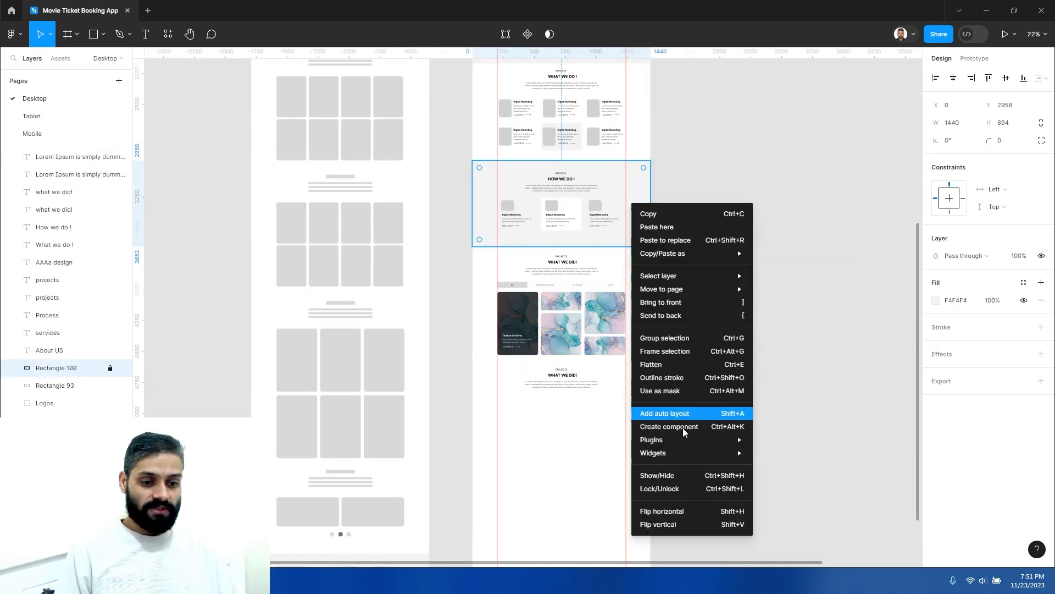
left_click(662, 488)
left_click(584, 466)
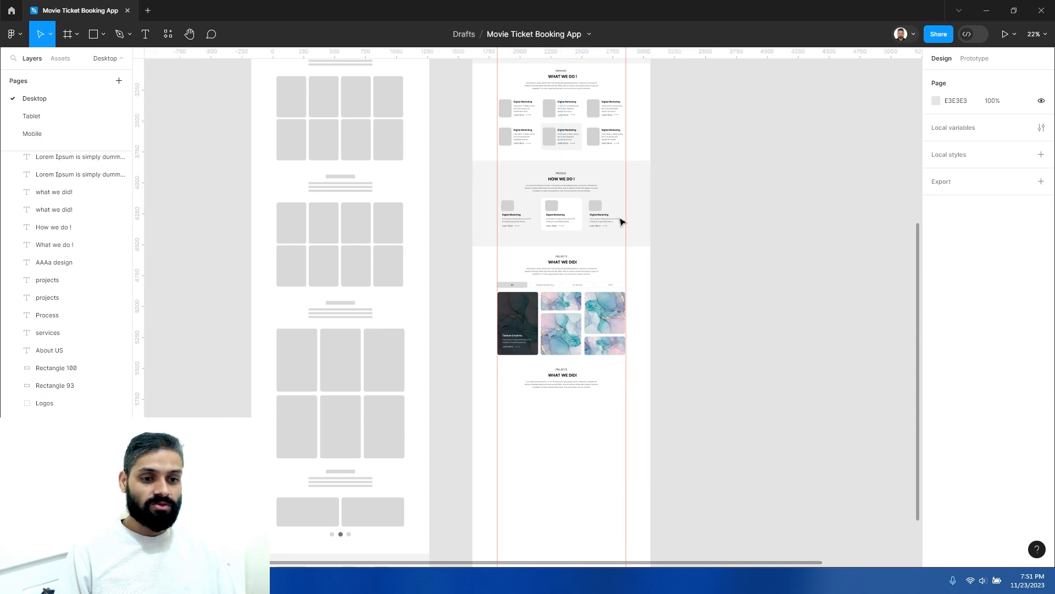
Duplicate the grey 1440 × 694 background rectangle below the project cards at about Y 4703 and lock the copy
left_click(636, 174)
left_click_drag(636, 175, 643, 391)
right_click(641, 413)
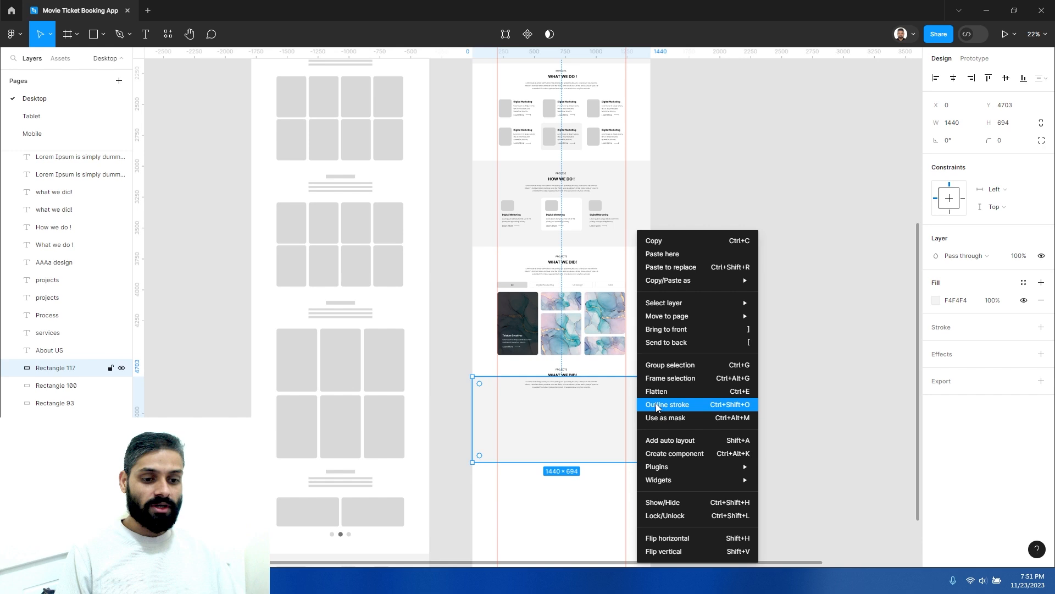
left_click(667, 517)
Move the duplicated label, title and description down inside the new grey background
scroll(547, 429, "up", 6)
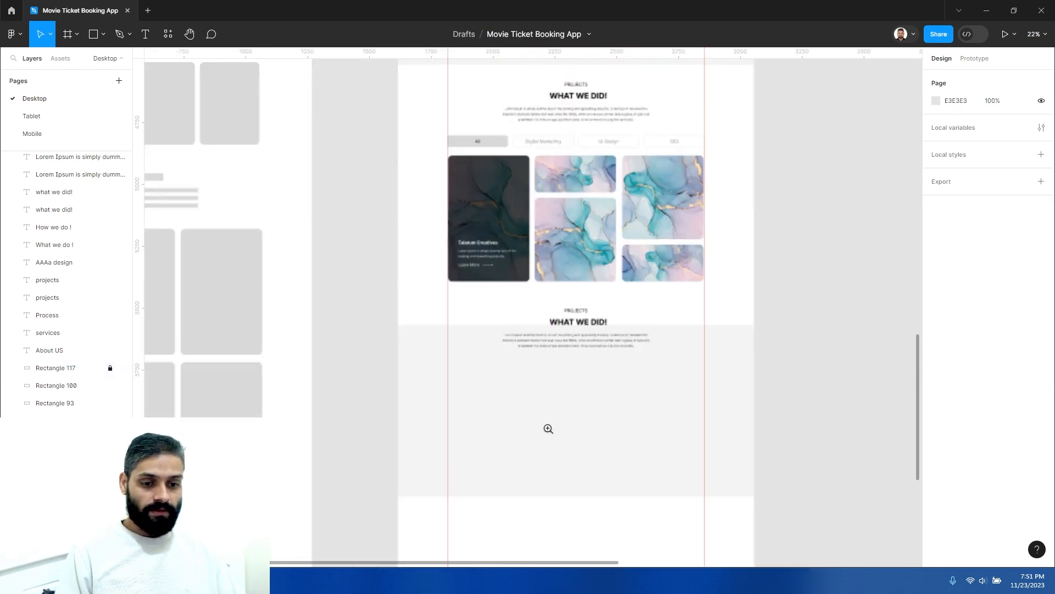
left_click_drag(670, 319, 642, 186)
left_click_drag(641, 253, 650, 317)
left_click(654, 417)
Change the duplicated title to "Hear from client !" and the label above it to "Testimonials"
double_click(618, 286)
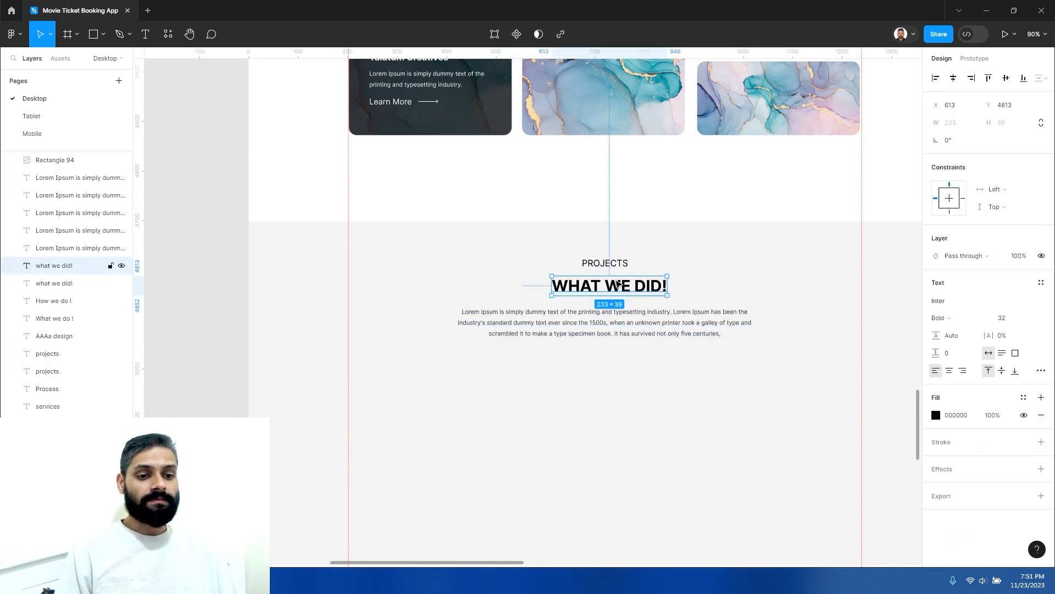
type("Hear")
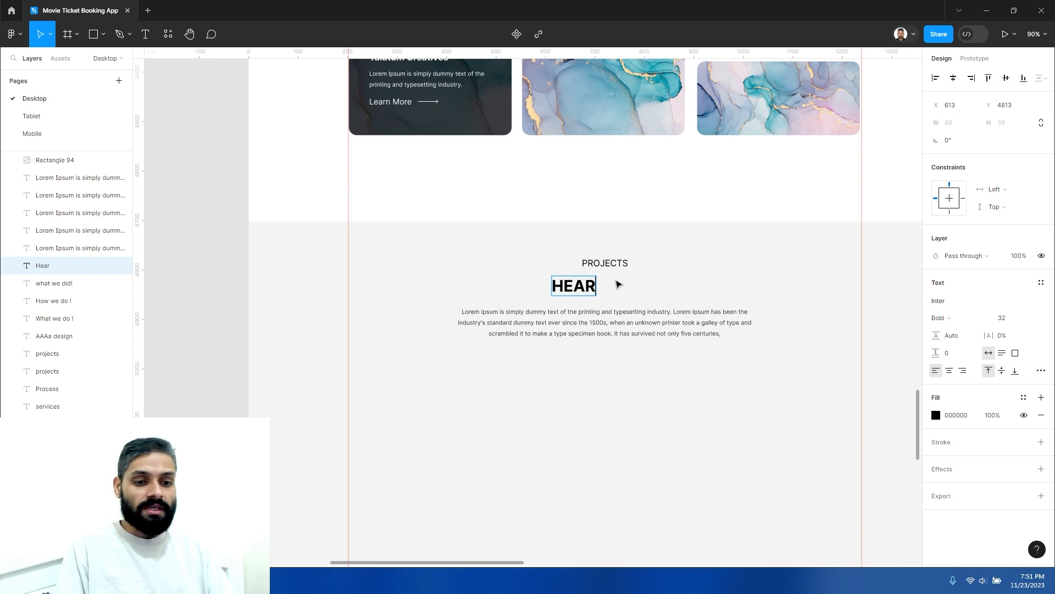
type(" from our cline")
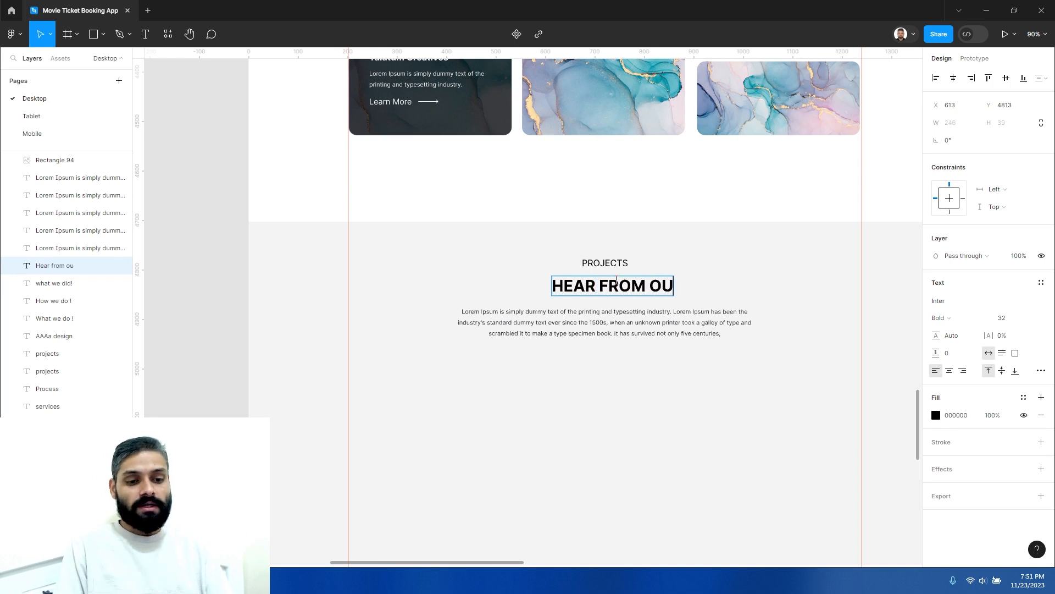
key("BackSpace")
key("BackSpace")
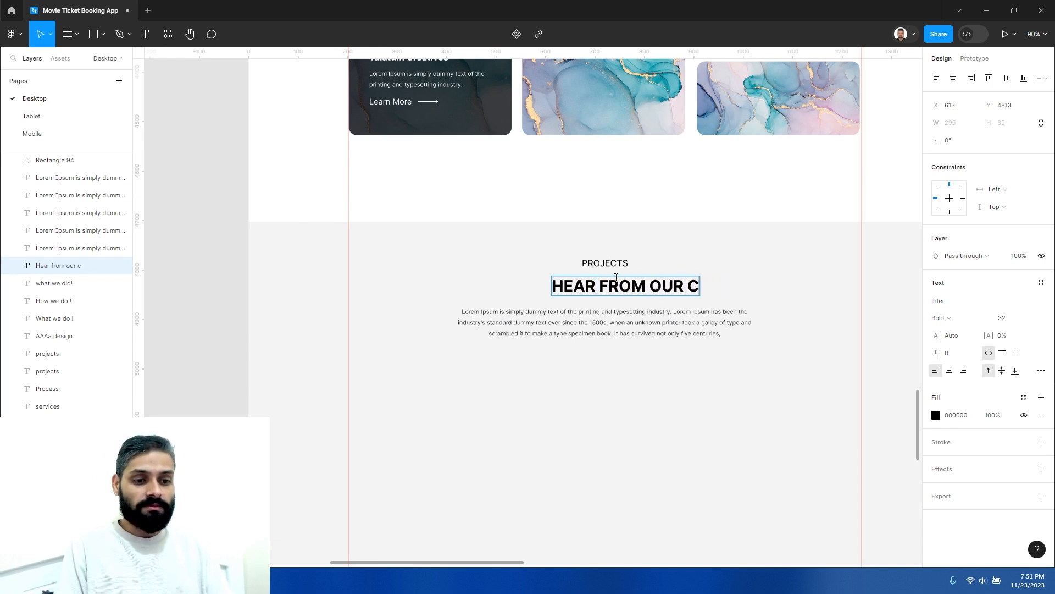
key("BackSpace")
key("BackSpace")
key("BackSpace")
type("cli")
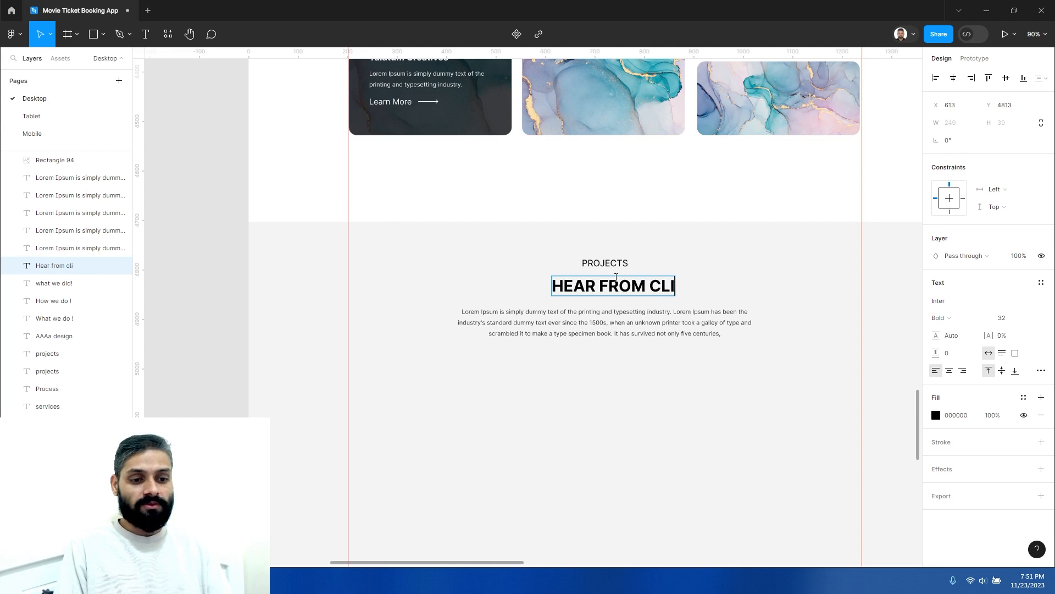
type("ent")
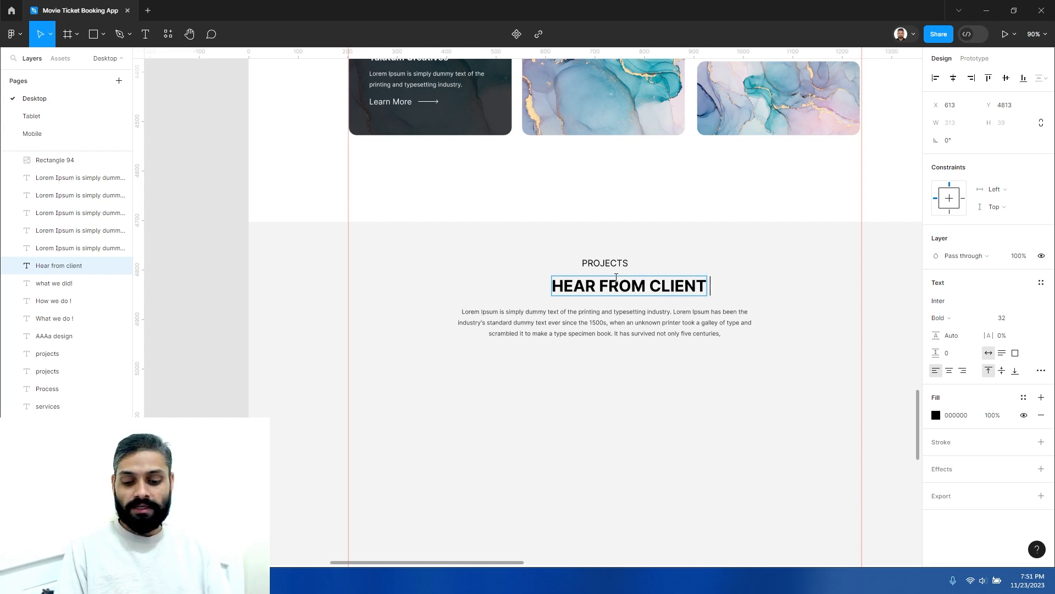
double_click(610, 262)
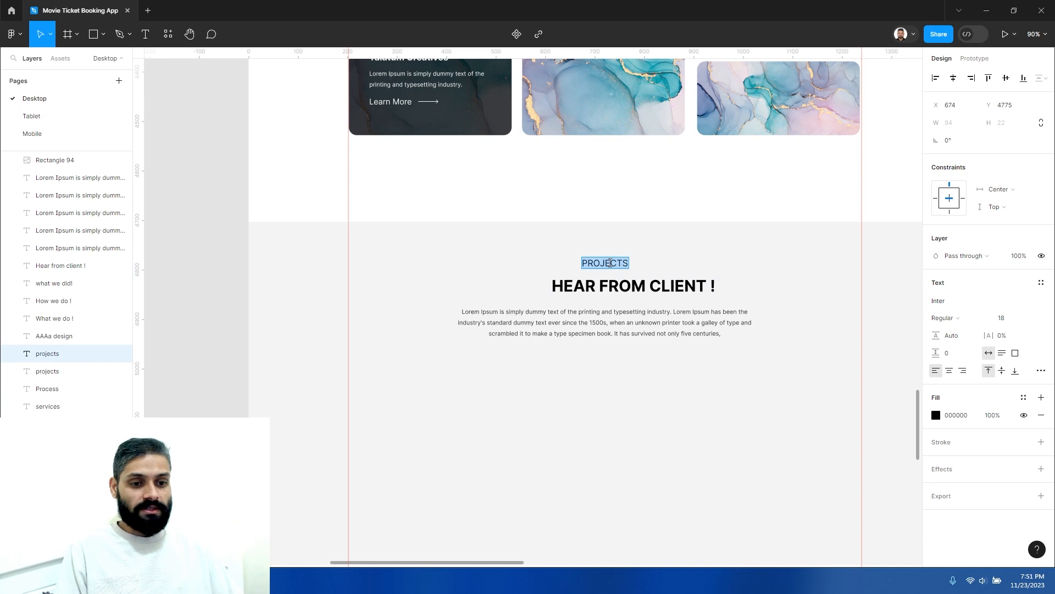
type("Tes")
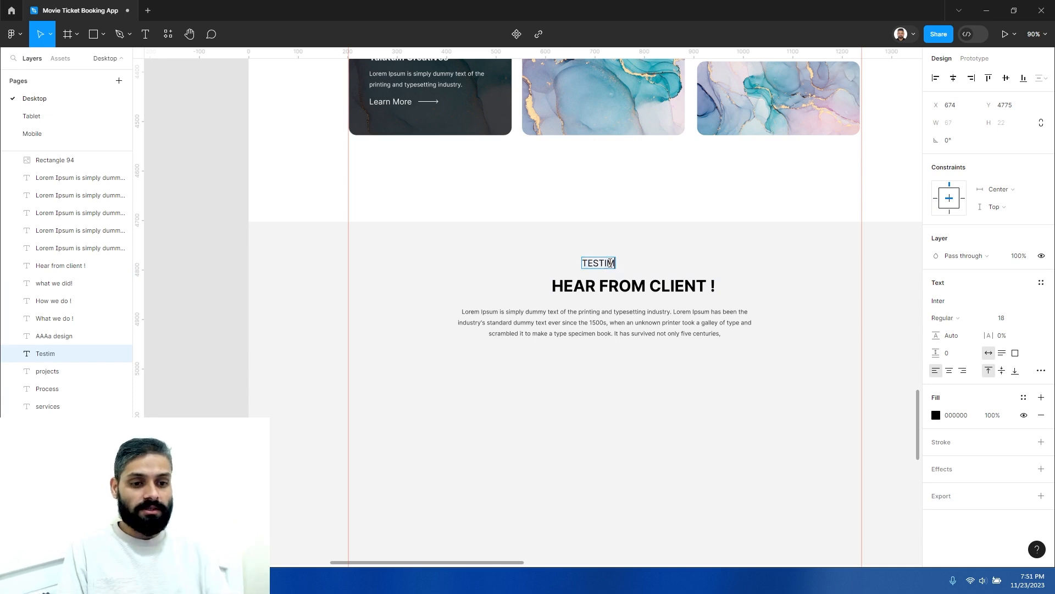
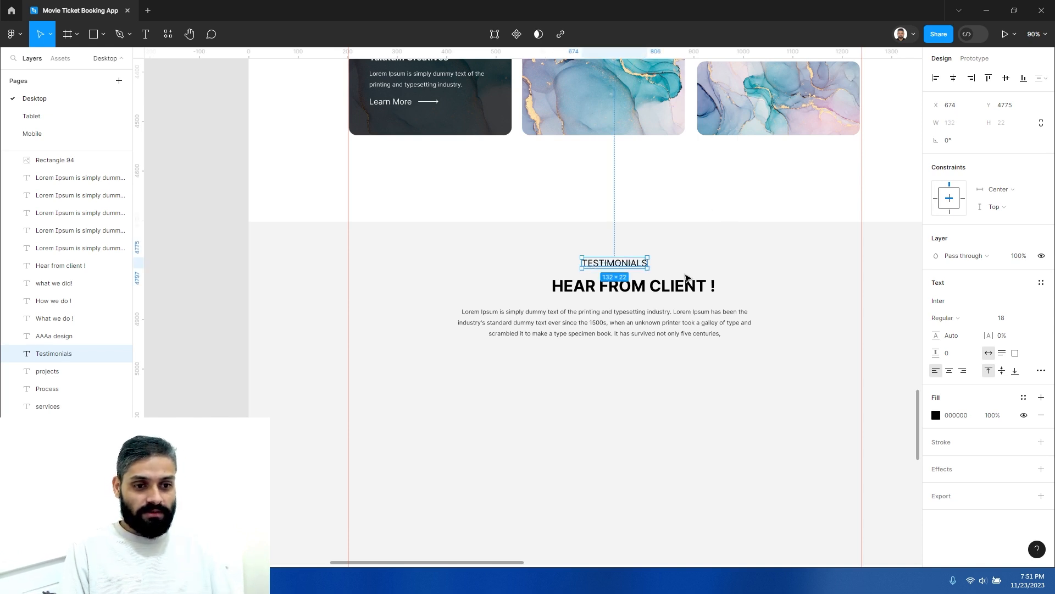
Center the title's text and align the Testimonials label and "Hear from client !" title to the frame's horizontal center
left_click(681, 291)
left_click(950, 371)
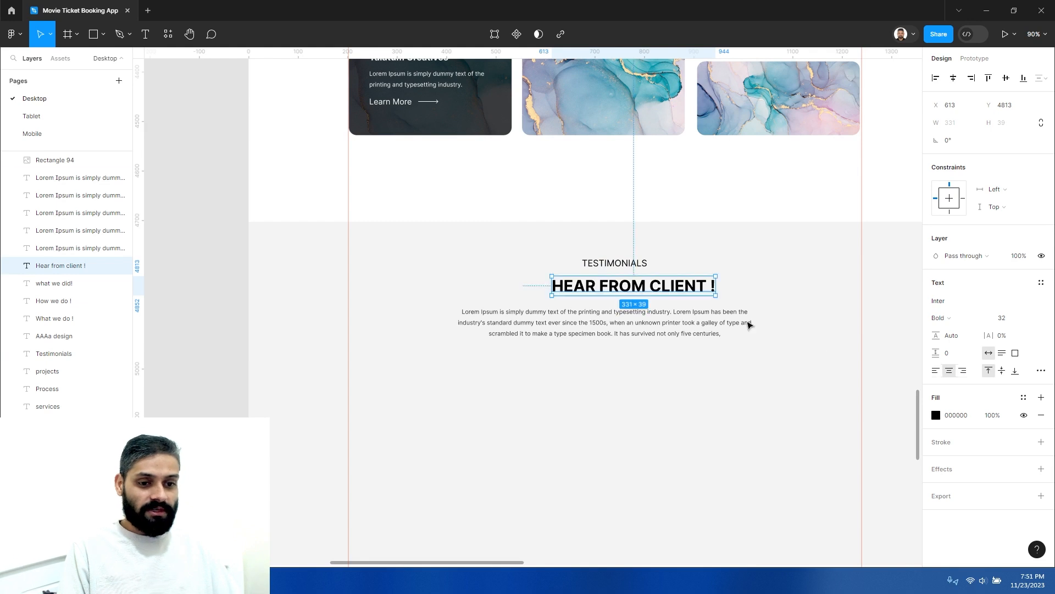
left_click(620, 263, "shift")
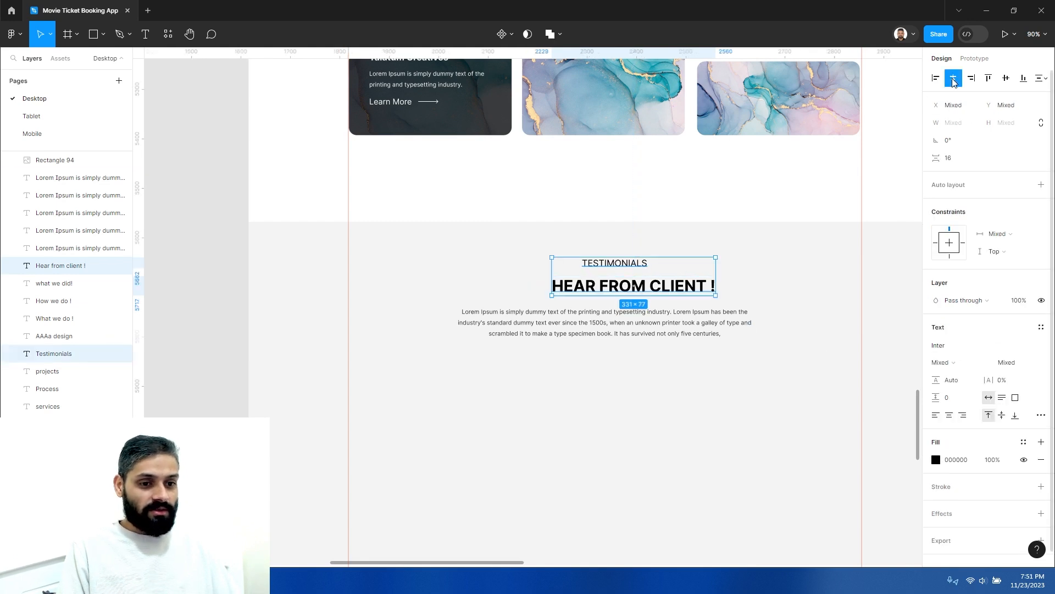
left_click(737, 251)
left_click(649, 264)
left_click(953, 78)
left_click(695, 296)
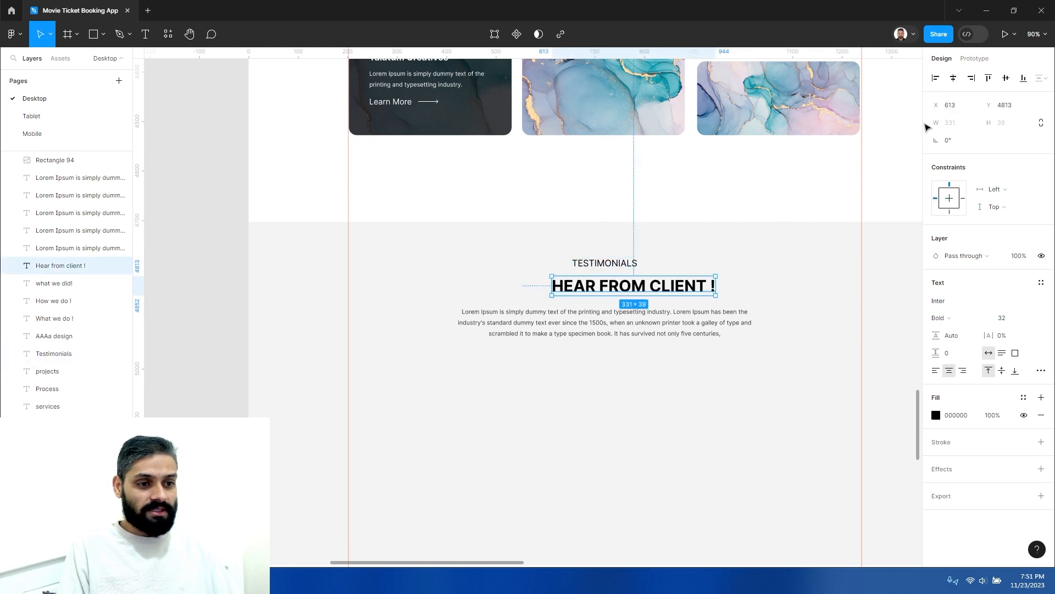
left_click(957, 81)
left_click(690, 323)
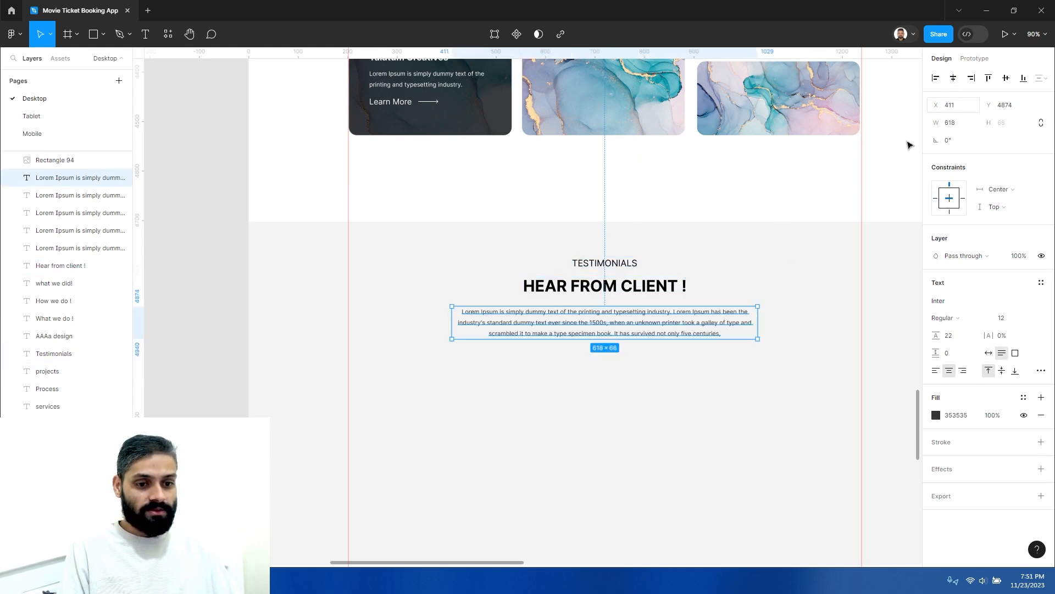
left_click(760, 283)
Copy the wireframe's 506 × 235 testimonial card into the Testimonials section under the description, flush with the first margin guide
key("z")
scroll(626, 385, "down", 3)
scroll(626, 385, "left", 1)
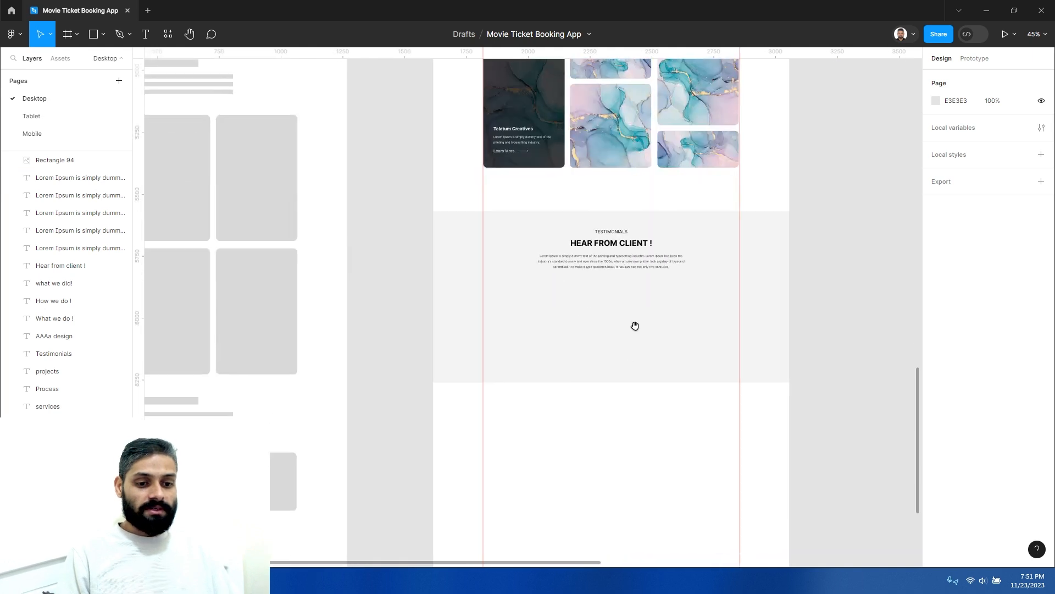
scroll(605, 330, "down", 2)
scroll(605, 330, "left", 2)
scroll(702, 330, "down", 2)
scroll(702, 330, "left", 2)
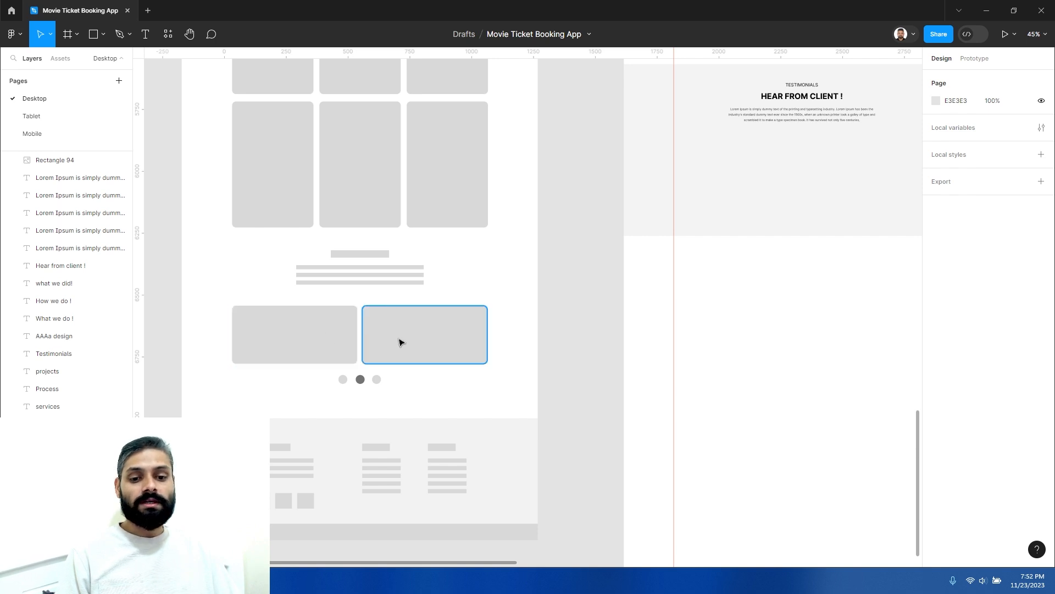
scroll(532, 382, "right", 3)
scroll(532, 381, "up", 1)
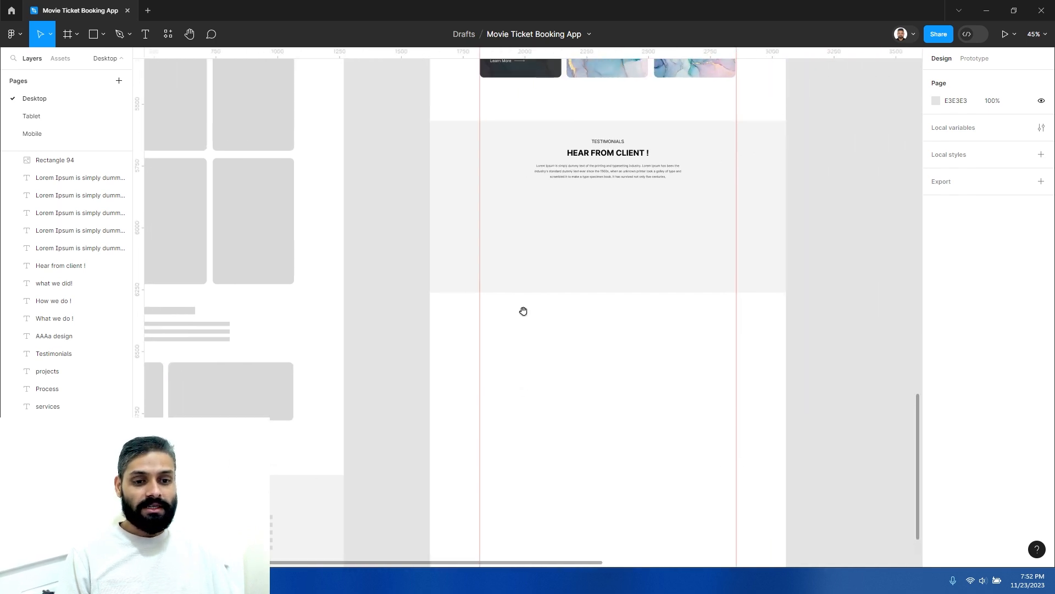
scroll(313, 386, "left", 2)
left_click(320, 385)
left_click_drag(321, 384, 545, 223)
scroll(599, 233, "up", 3)
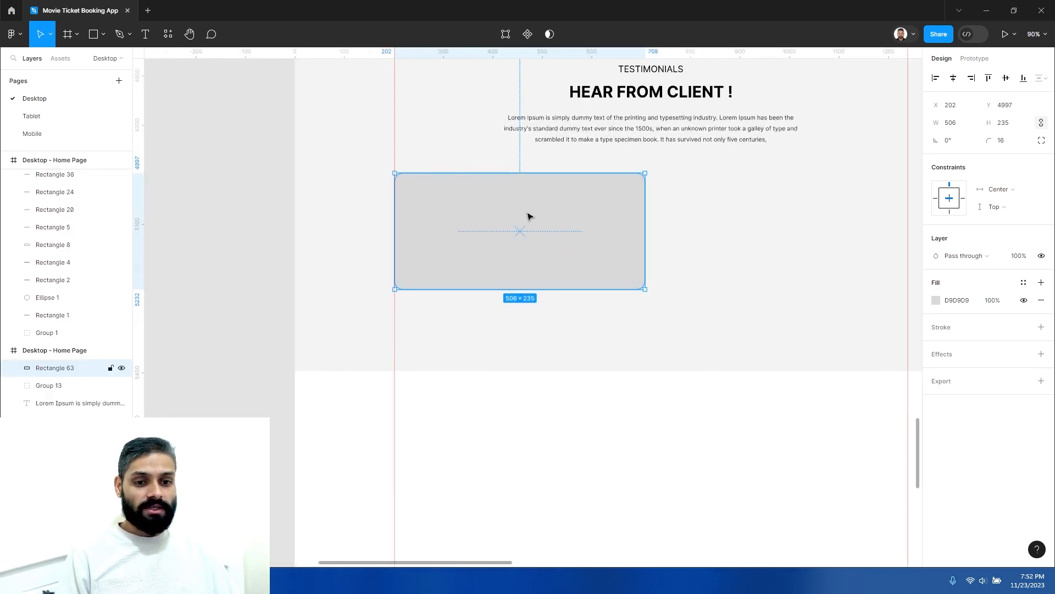
left_click(766, 227)
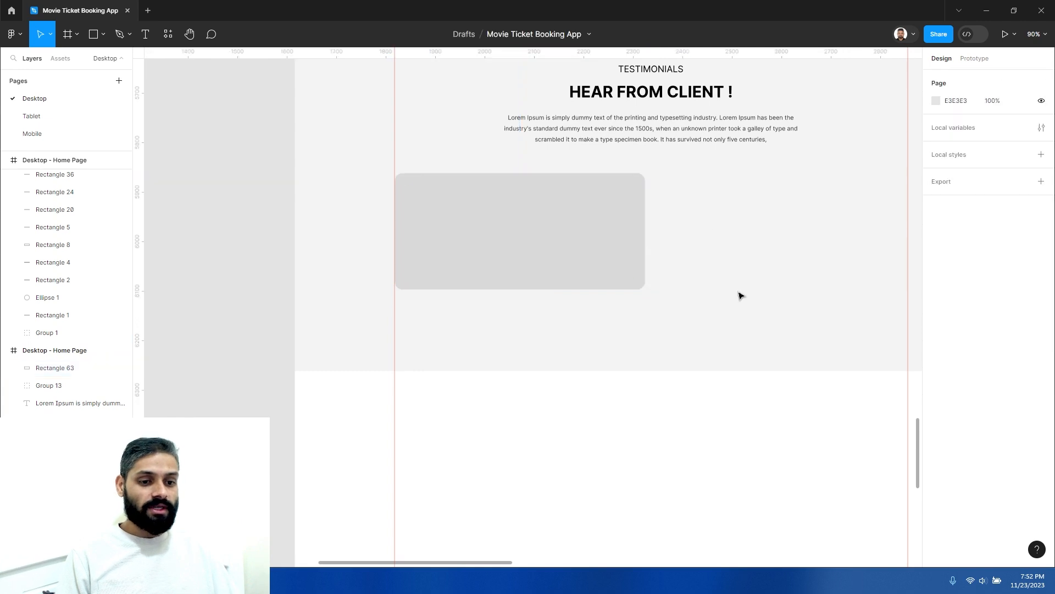
Show the home page frame's 12-column layout grid and duplicate the testimonial card across the remaining six columns
left_click(52, 350)
left_click(1024, 265)
left_click(608, 229)
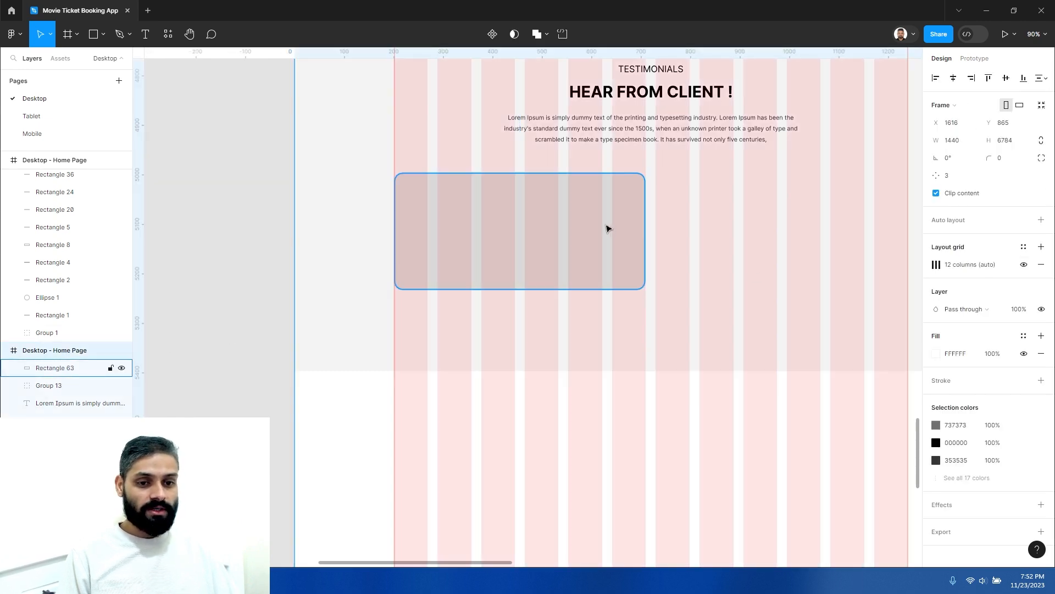
left_click_drag(688, 304, 530, 285)
left_click_drag(420, 263, 694, 268)
left_click(688, 419)
Copy the first Process card's "Digital Marketing" heading and description into the first testimonial card
key("z")
left_click(550, 358, "alt")
left_click(485, 266)
left_click_drag(528, 315, 555, 423)
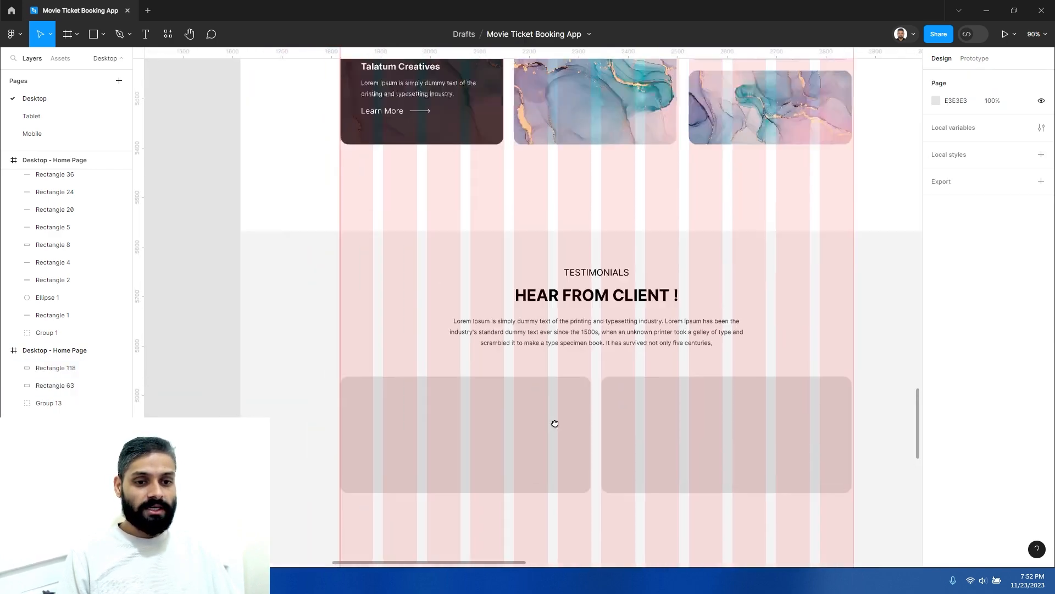
scroll(555, 423, "up", 10)
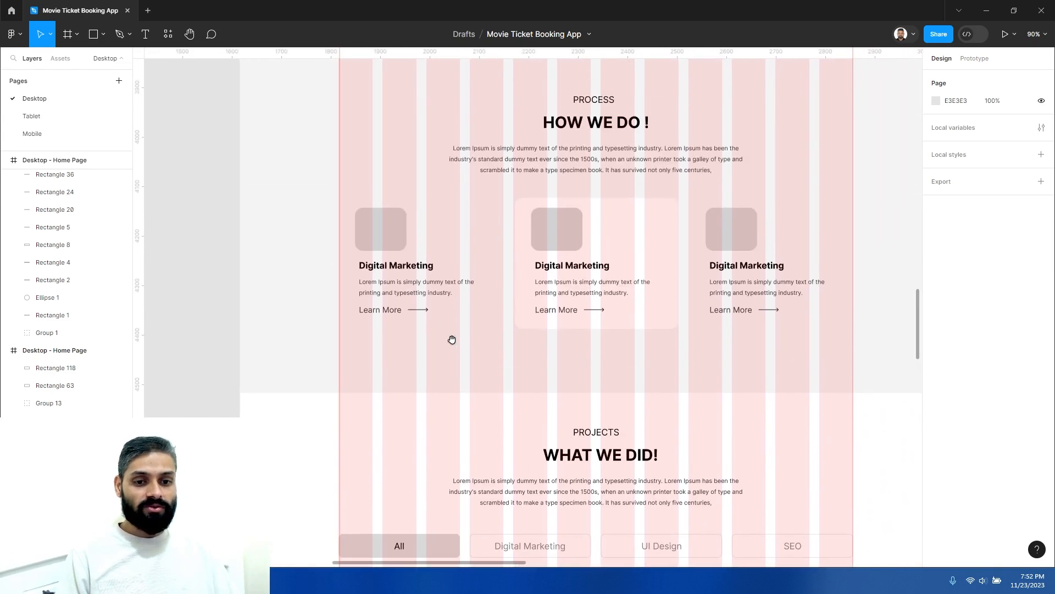
left_click(419, 266)
left_click(419, 283, "shift")
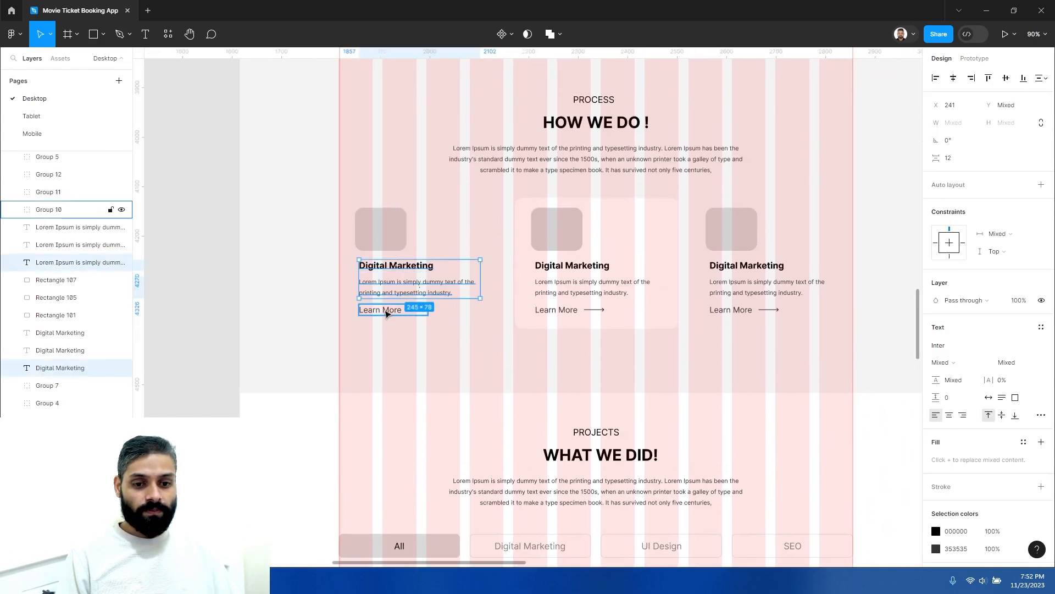
scroll(467, 360, "down", 1)
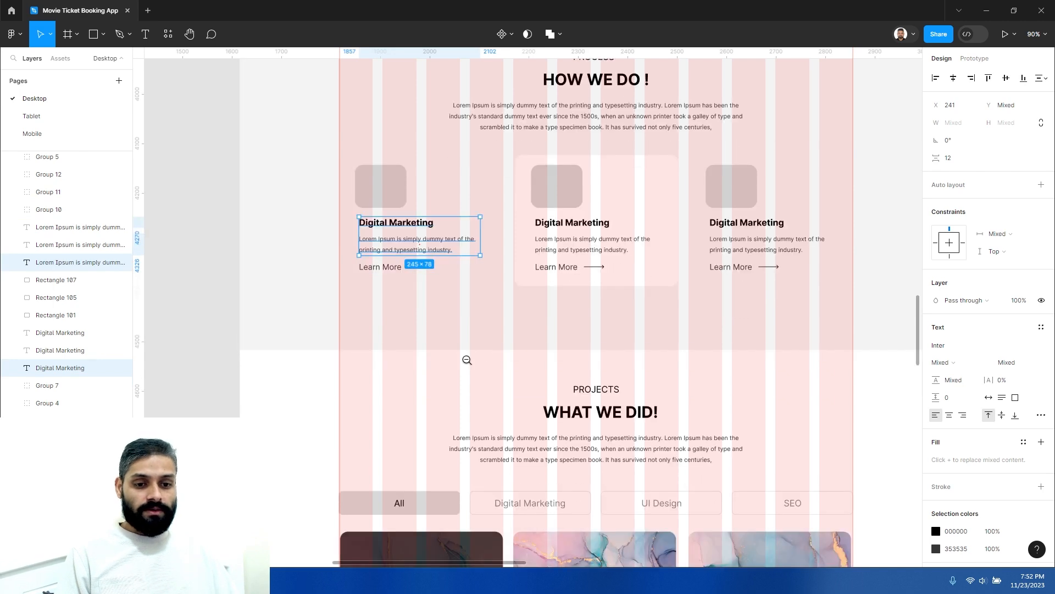
left_click(467, 360)
scroll(478, 413, "down", 8)
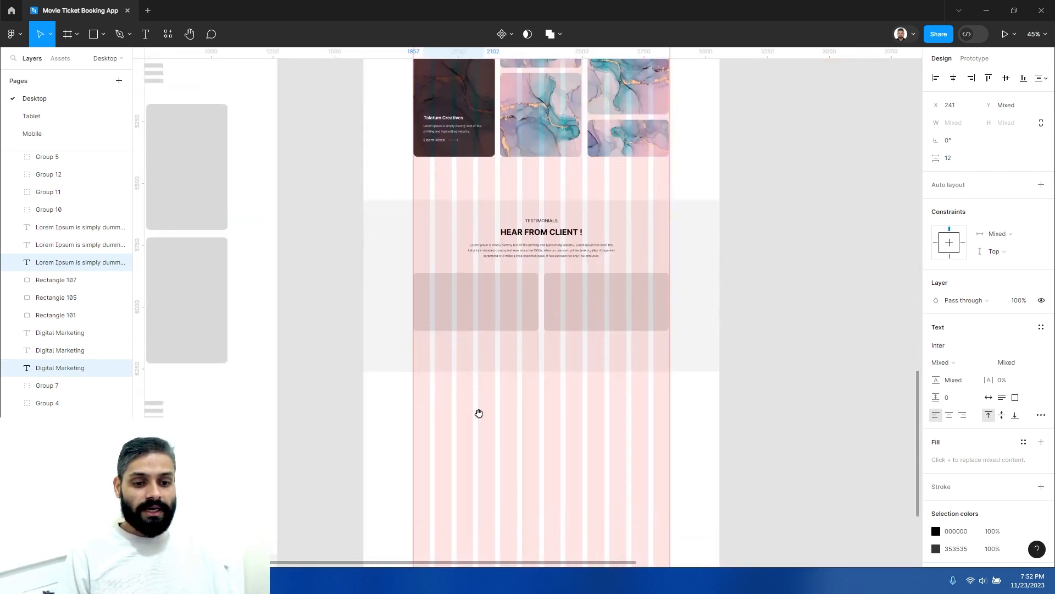
left_click_drag(479, 413, 473, 377)
left_click(471, 260)
left_click(471, 259)
left_click_drag(484, 506, 488, 422)
left_click(491, 427)
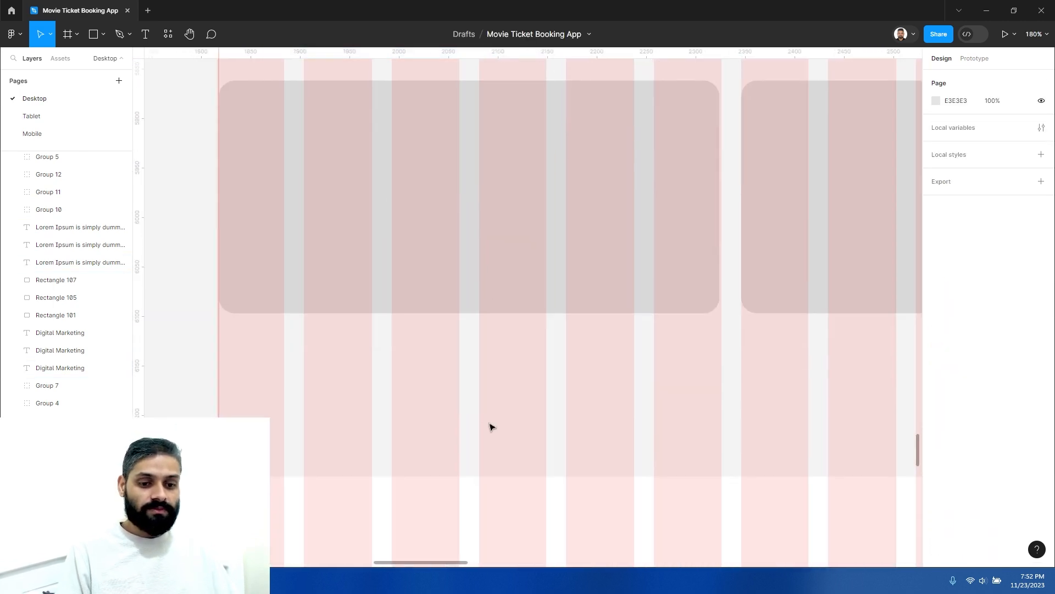
key("ctrl+v")
Separate the pasted texts, moving the heading below the card and widening the description inside the card to 371
left_click_drag(473, 300, 426, 170)
left_click(467, 377)
left_click(434, 135)
left_click_drag(434, 134, 496, 418)
left_click(482, 192)
left_click_drag(579, 183, 703, 176)
Replace the card's description with "Lorem Ipsum is simply dummy text of the printing and typesetting industry." repeated three times
double_click(553, 174)
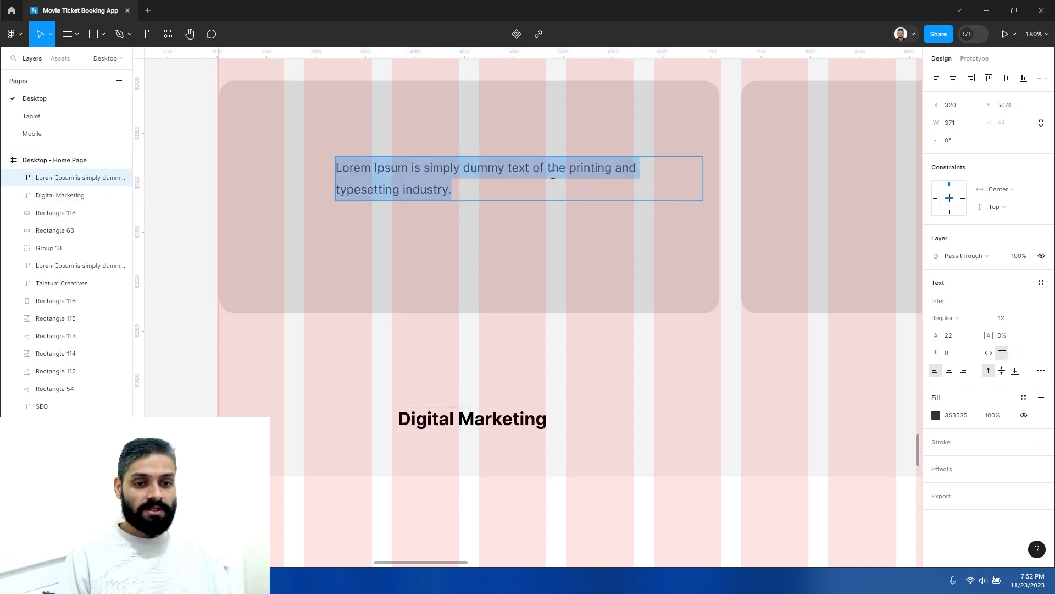
type("Digital Marketing Lorem Ipsum is simply dummy text of the printing and typesetting industry.")
key("ctrl+a")
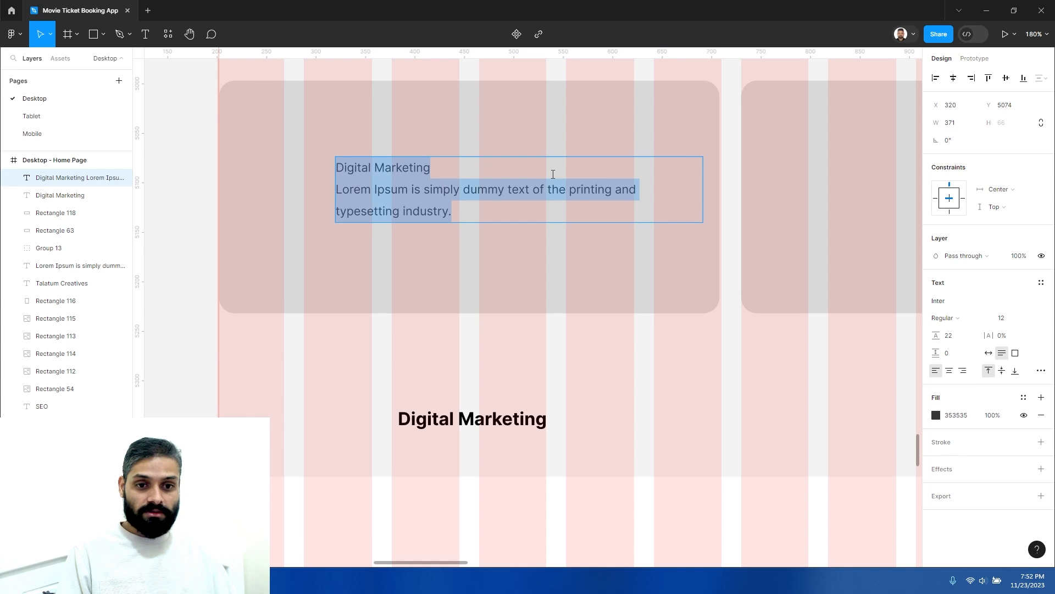
left_click(471, 219)
left_click_drag(471, 219, 333, 191)
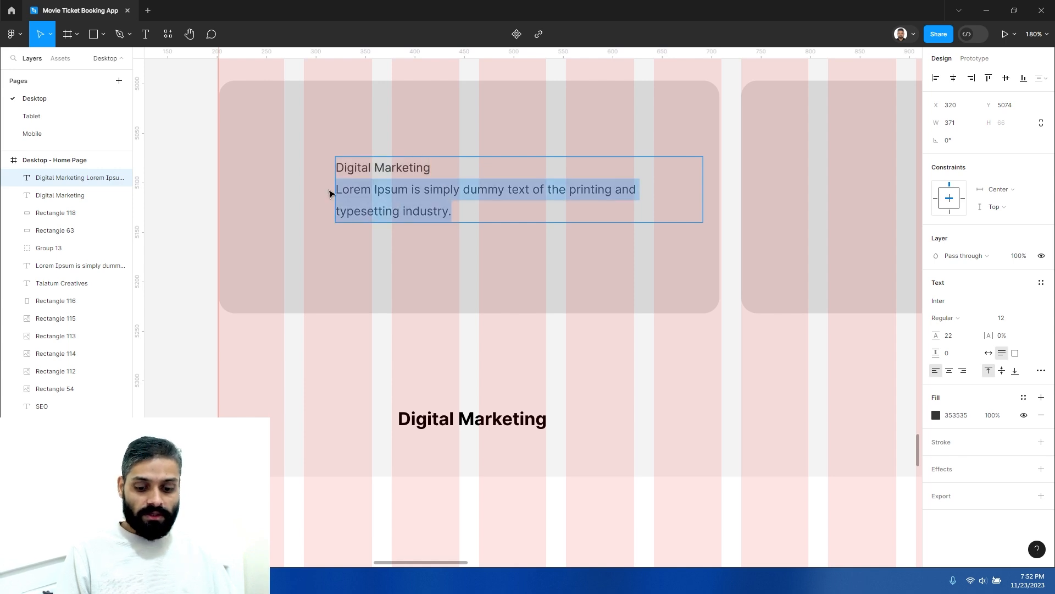
key("ctrl+c")
key("ctrl+a")
key("ctrl+v")
key("ctrl+v")
key("ctrl+v")
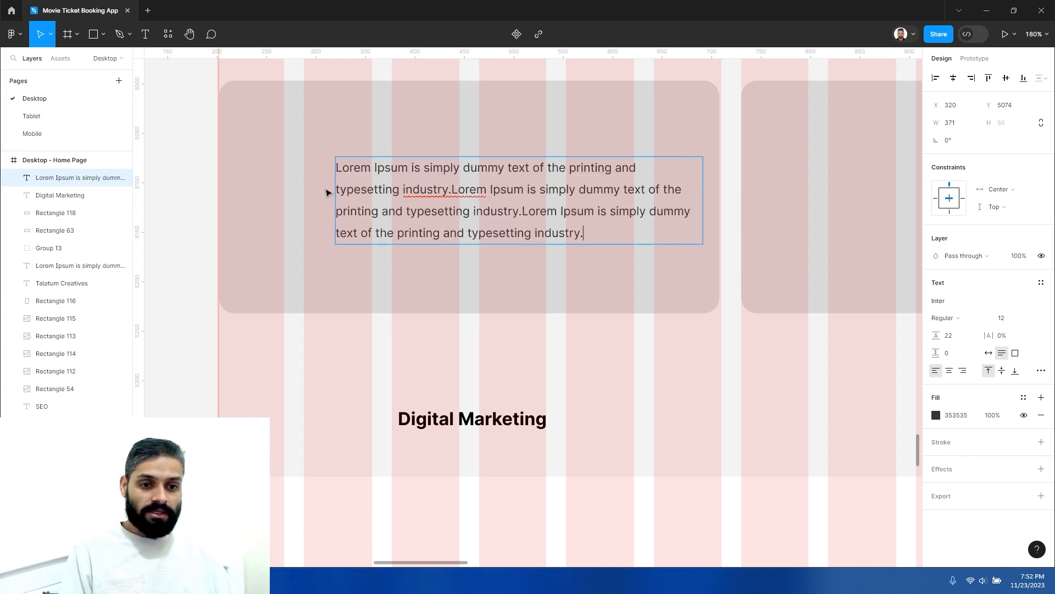
key("Escape")
Move the testimonial paragraph to the card's upper area at X 242, Y 5038 and widen it to 452
left_click_drag(559, 180, 556, 141)
mouse_move(700, 158)
left_mouse_down()
mouse_move(719, 159)
mouse_move(552, 145)
mouse_move(703, 159)
left_mouse_up()
left_click_drag(613, 166, 615, 157)
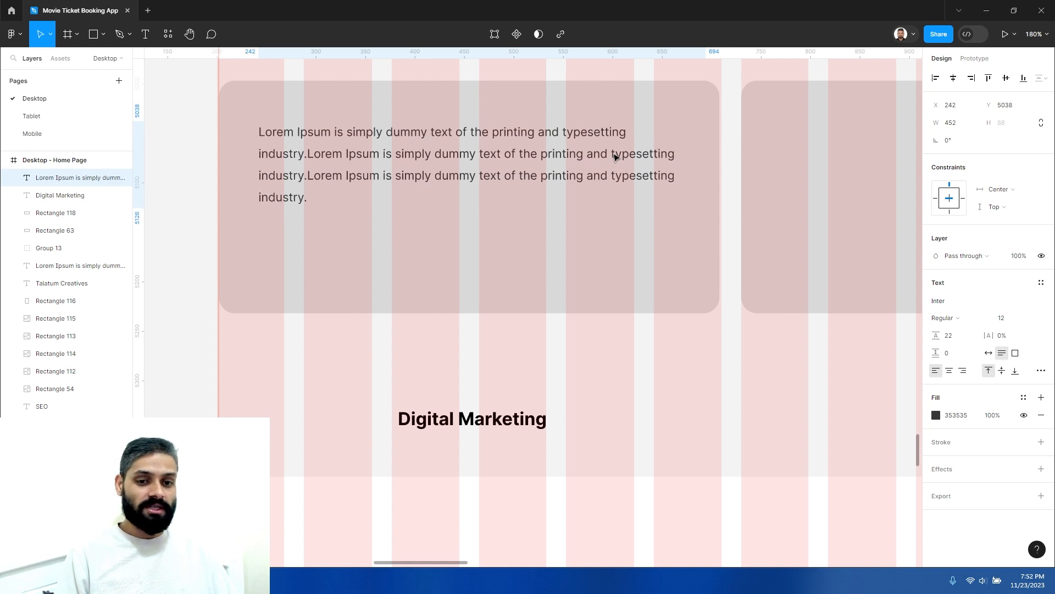
Move the "Digital Marketing" heading into the card below the paragraph and replace its text with the client's name
left_click_drag(512, 420, 436, 265)
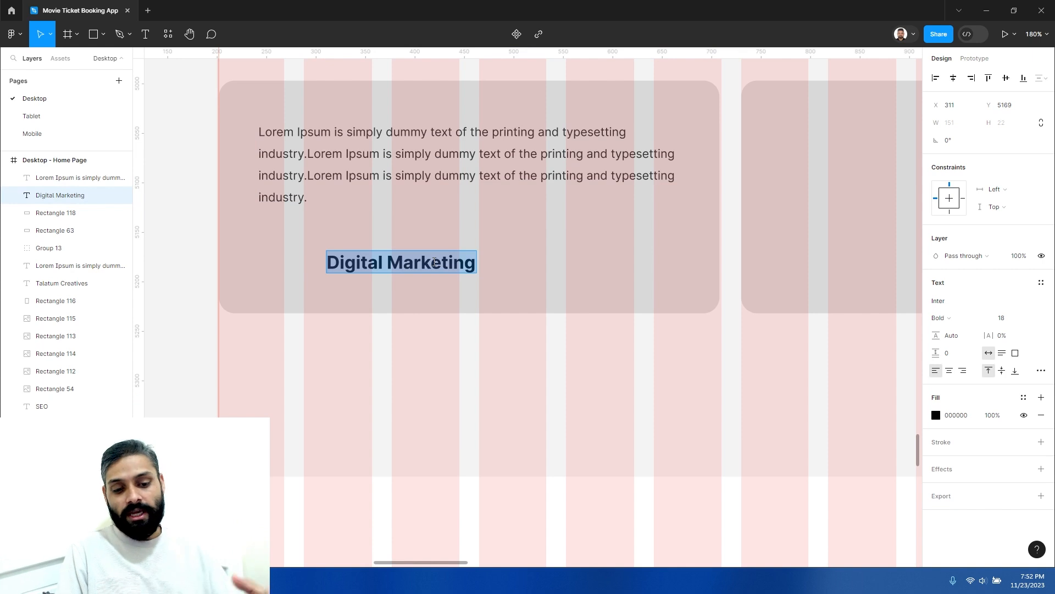
type("Jho")
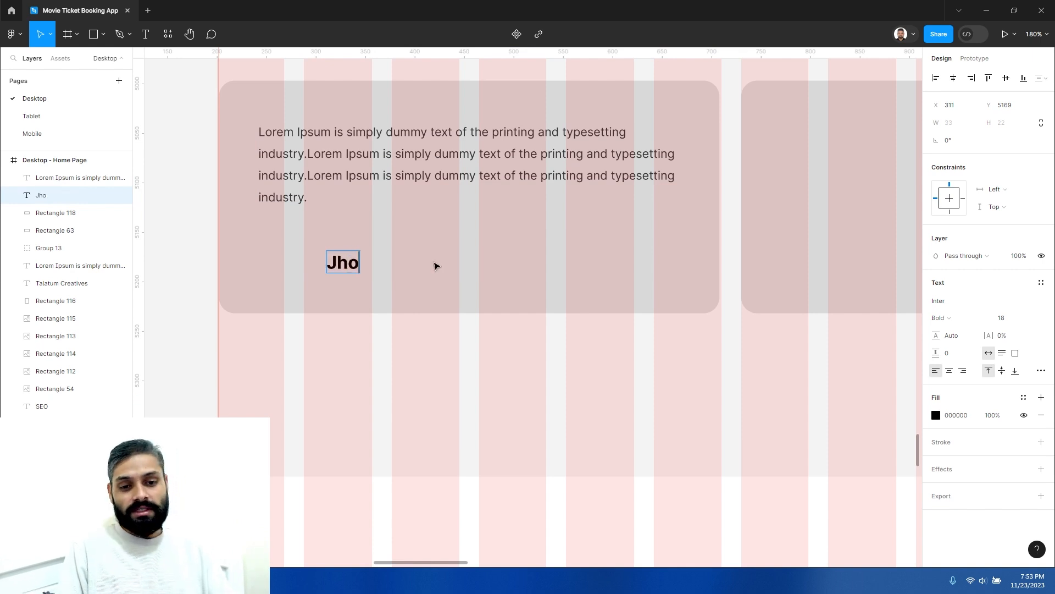
type("n Doe")
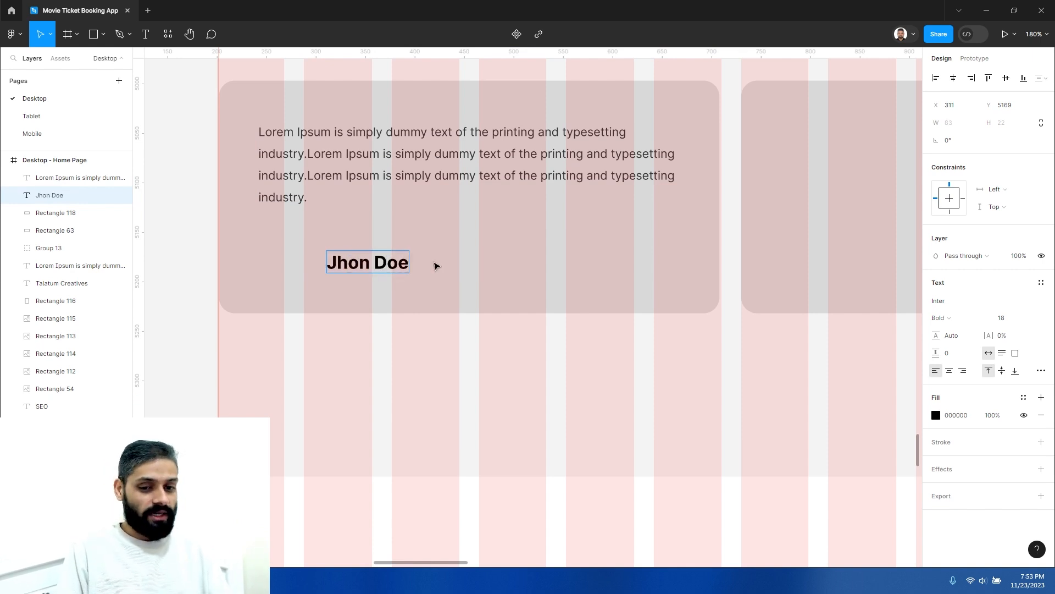
key("Escape")
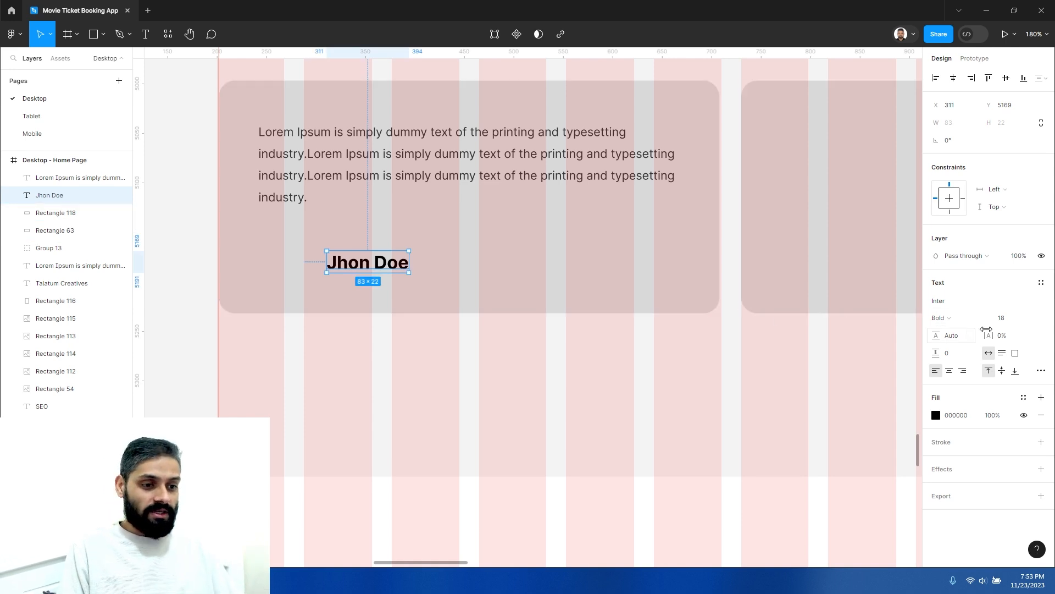
Set the client name's font size to 16 and its weight to Medium
left_click(1012, 322)
type("16")
key("Return")
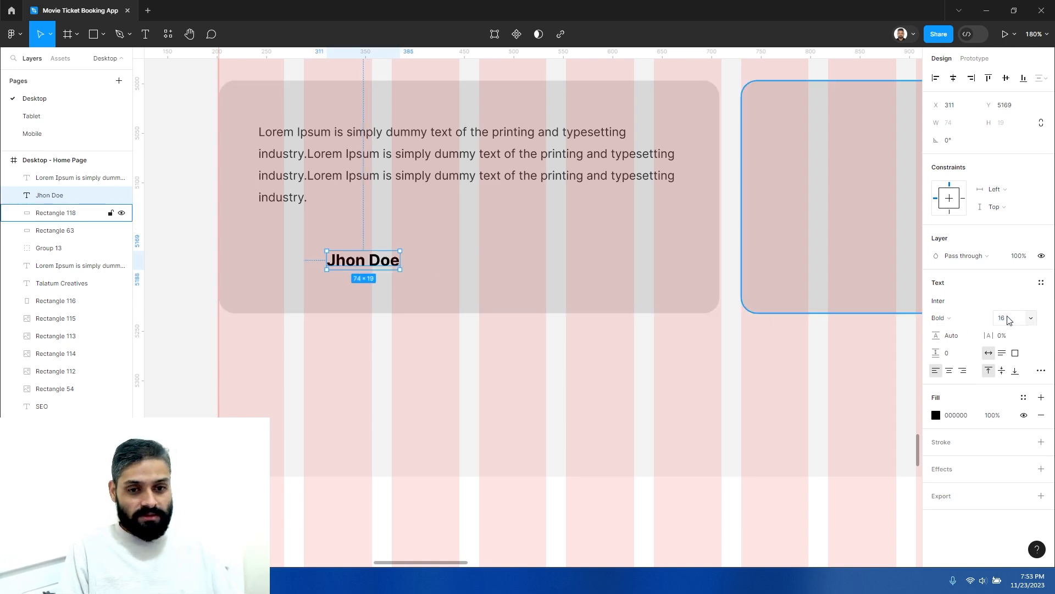
left_click(951, 324)
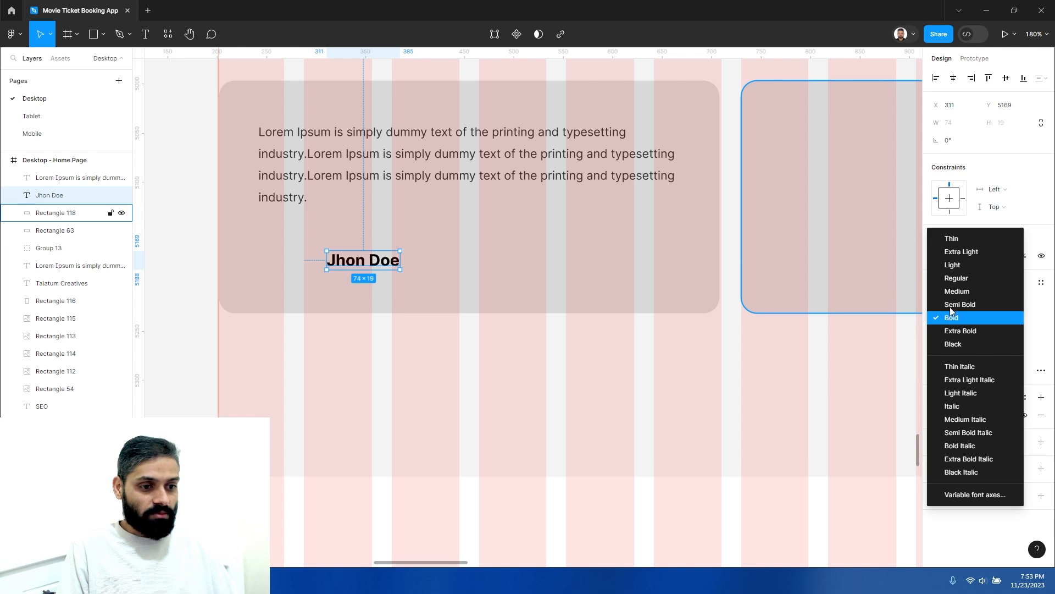
left_click(956, 292)
left_click(480, 377)
Duplicate the client's name directly below it and change the copy's text to "CEO | ABC Comapny"
mouse_move(377, 261)
left_mouse_down()
mouse_move(392, 251)
mouse_move(394, 274)
left_mouse_up()
double_click(391, 276)
type("CEO |")
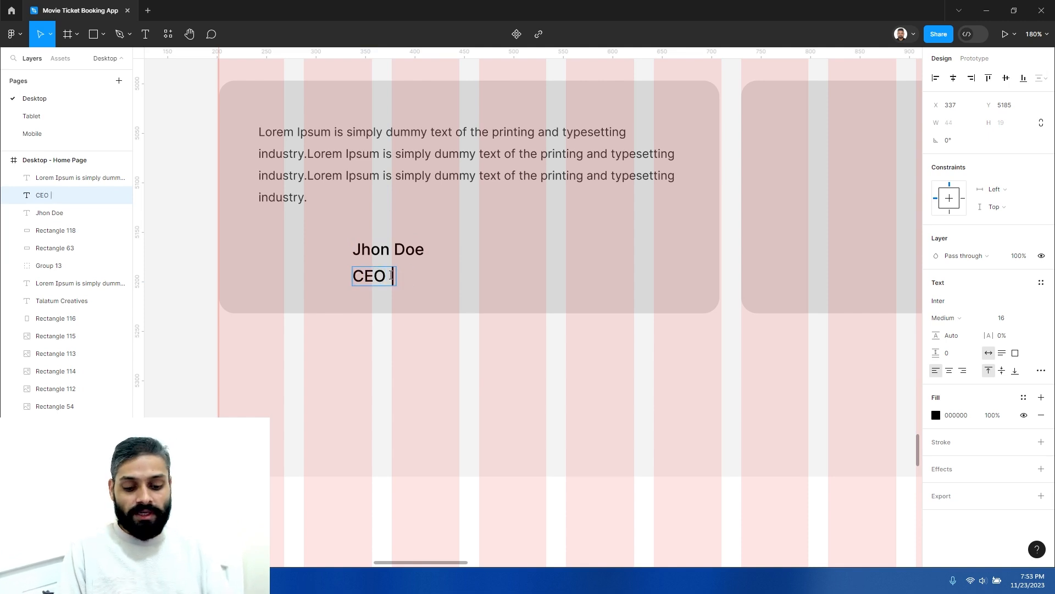
type(" ABC Comapny")
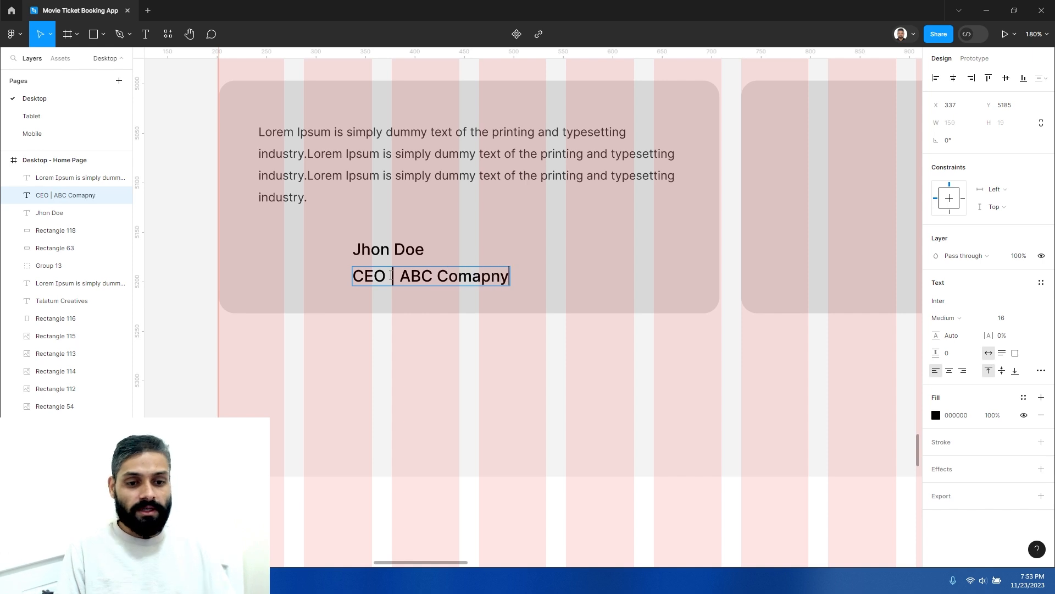
Set the job title line's font size to 12 and its weight to Regular
key("ctrl+a")
left_click(1006, 320)
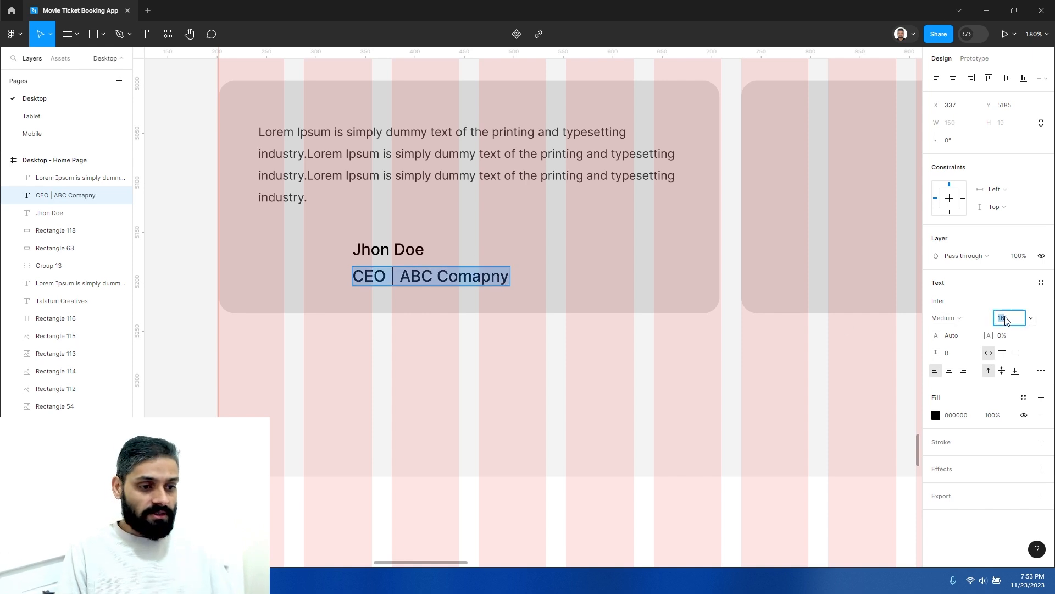
type("12")
key("Return")
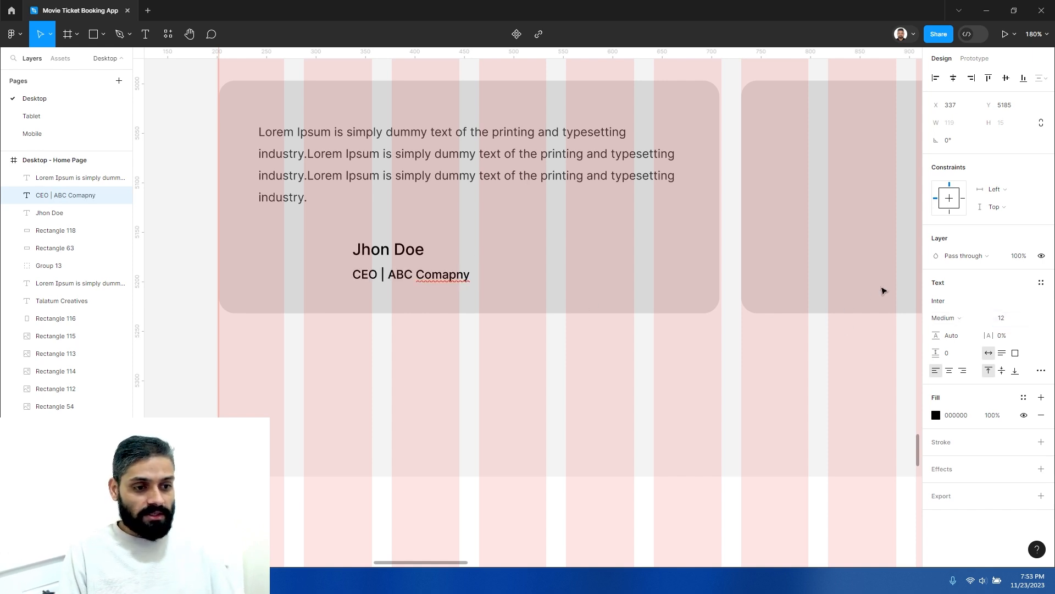
left_click(955, 317)
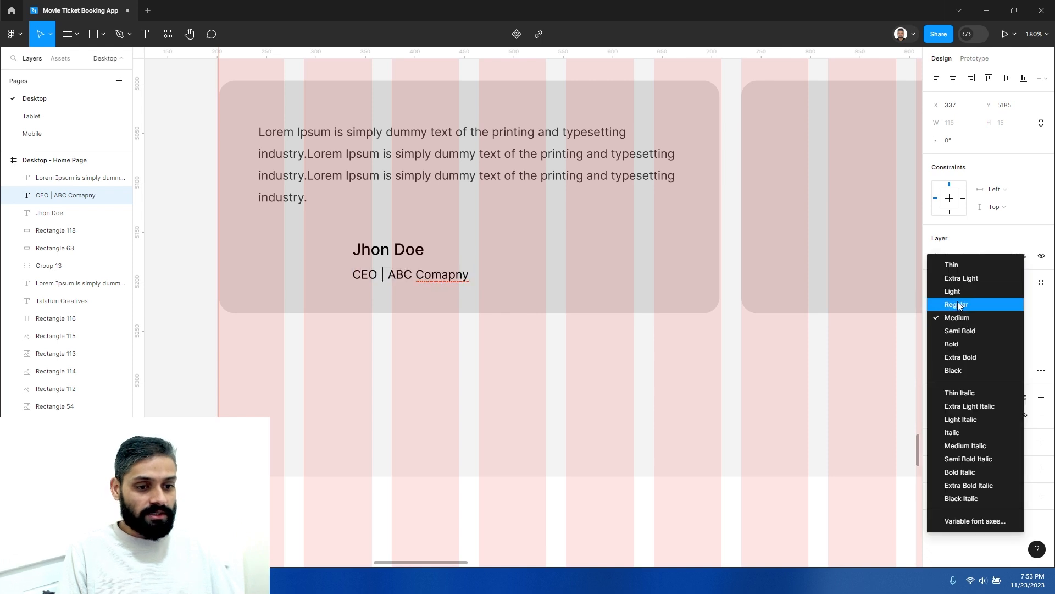
left_click(958, 304)
Correct the misspelled word in the job title line so it reads "CEO | ABC Company"
double_click(445, 281)
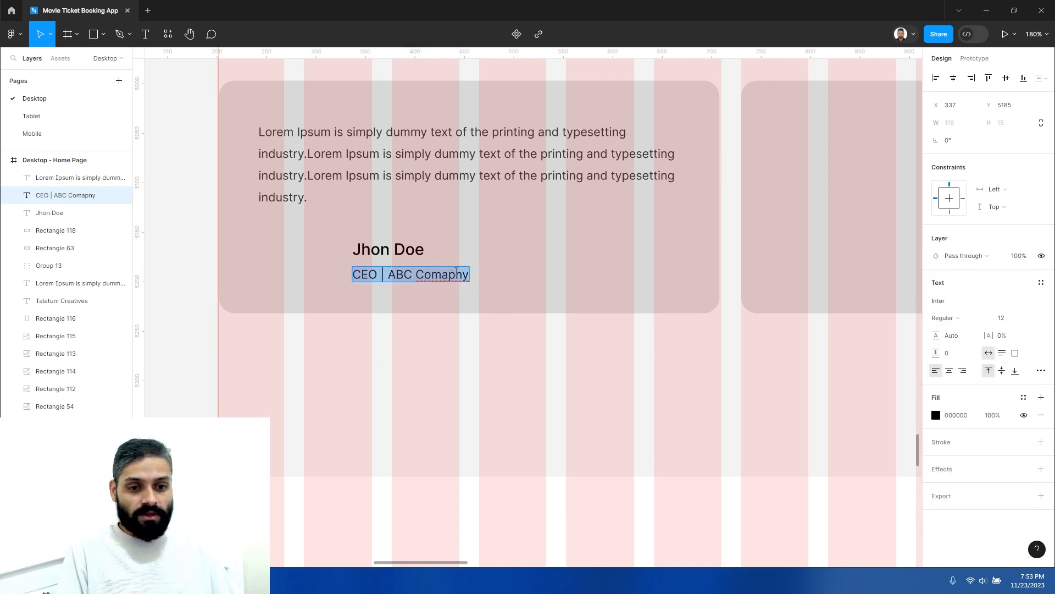
left_click(456, 274)
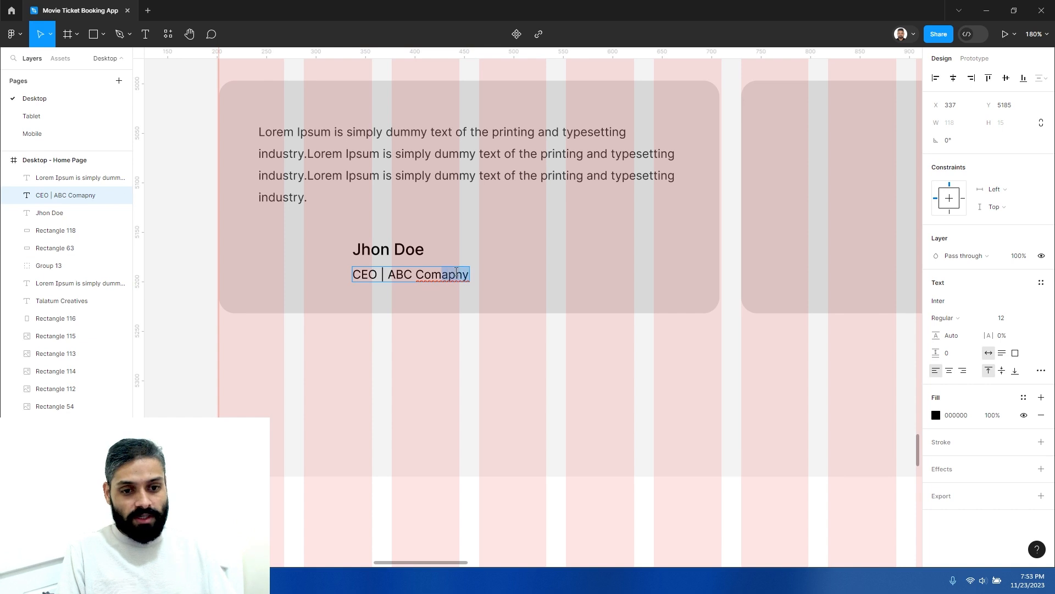
type("p")
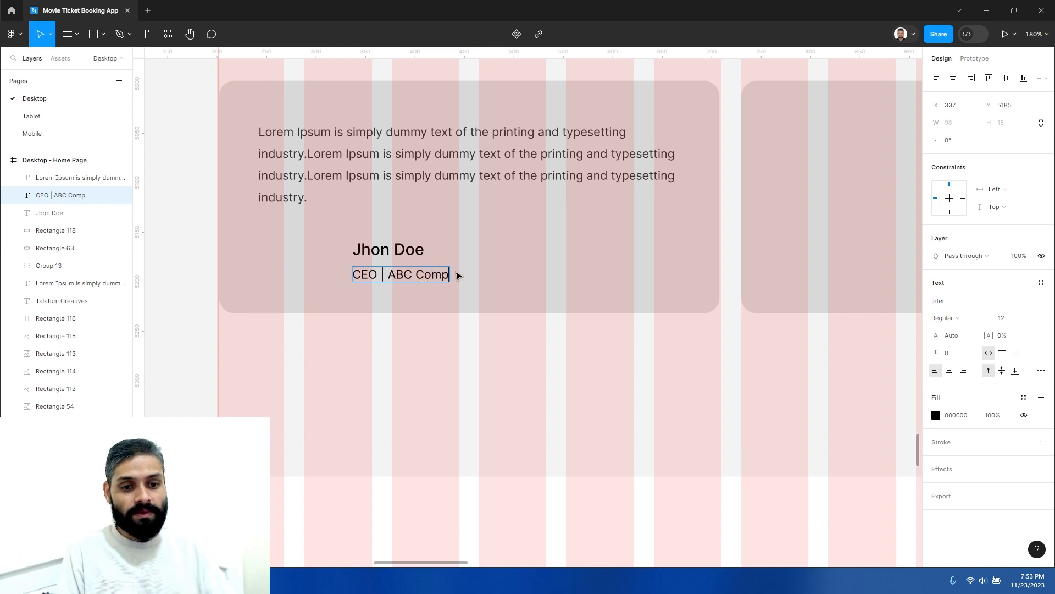
key("Escape")
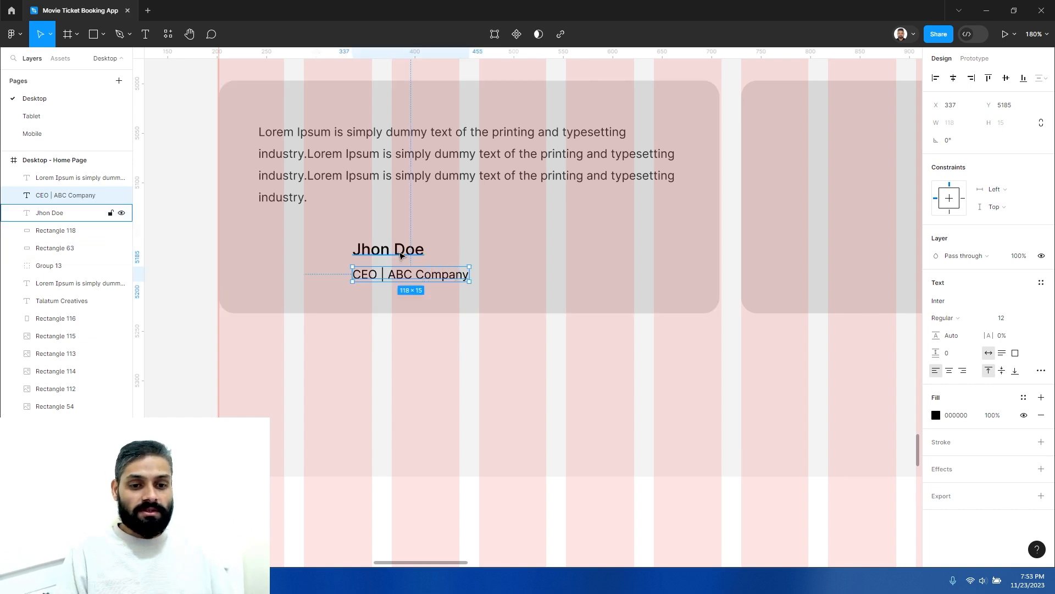
Shift the client's name and the job title line together slightly to the right inside the card
left_click(402, 254, "shift")
left_click_drag(390, 253, 400, 252)
left_click(414, 358)
Draw an 87 × 48 rectangle left of the client's name, flush with the paragraph's left edge, and fill it with DEA3A3
left_click_drag(317, 267, 384, 290)
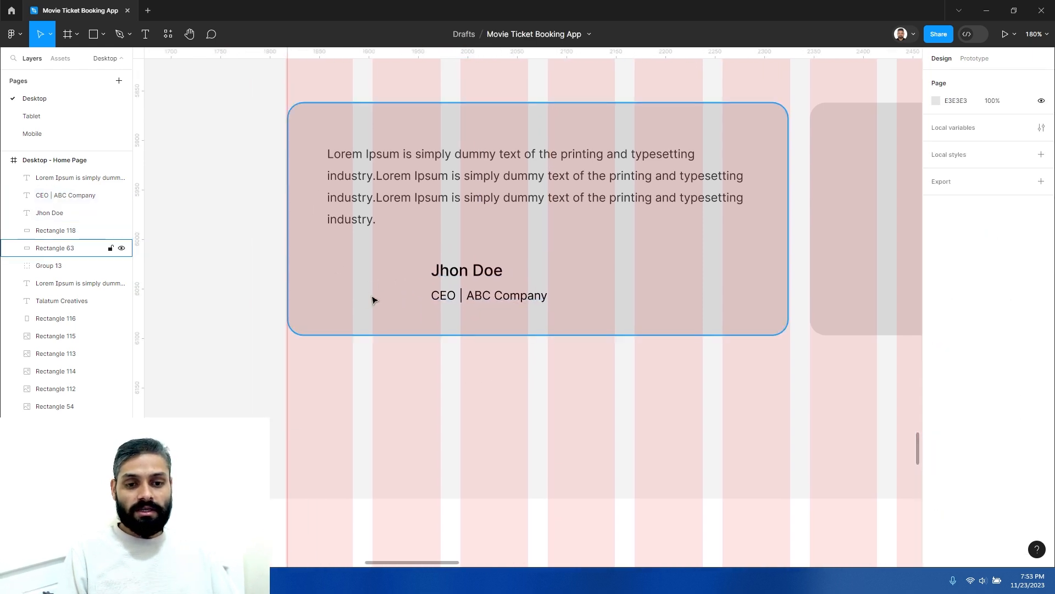
left_click(103, 35)
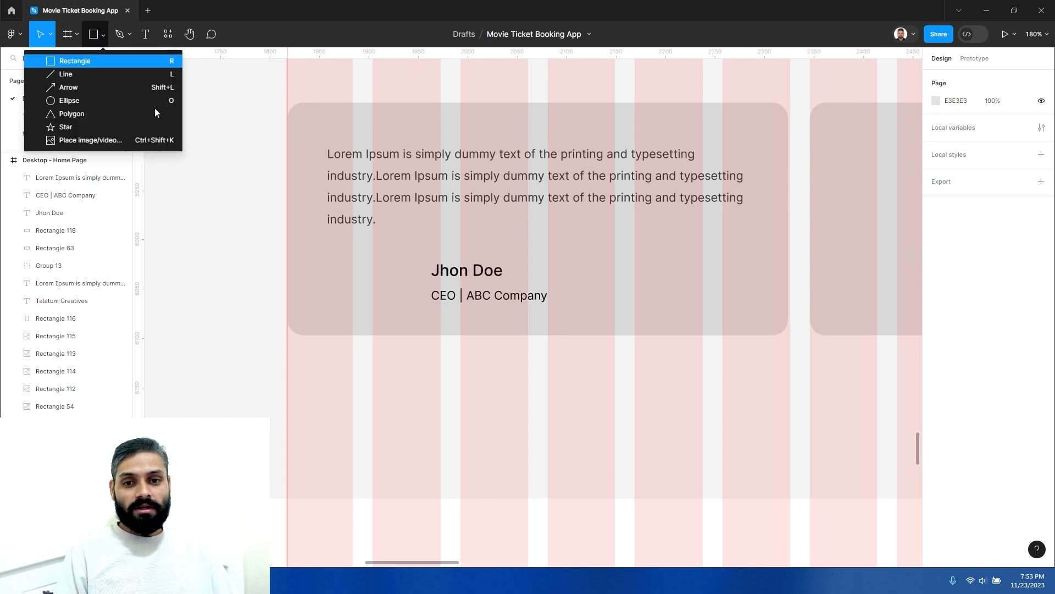
left_click(71, 61)
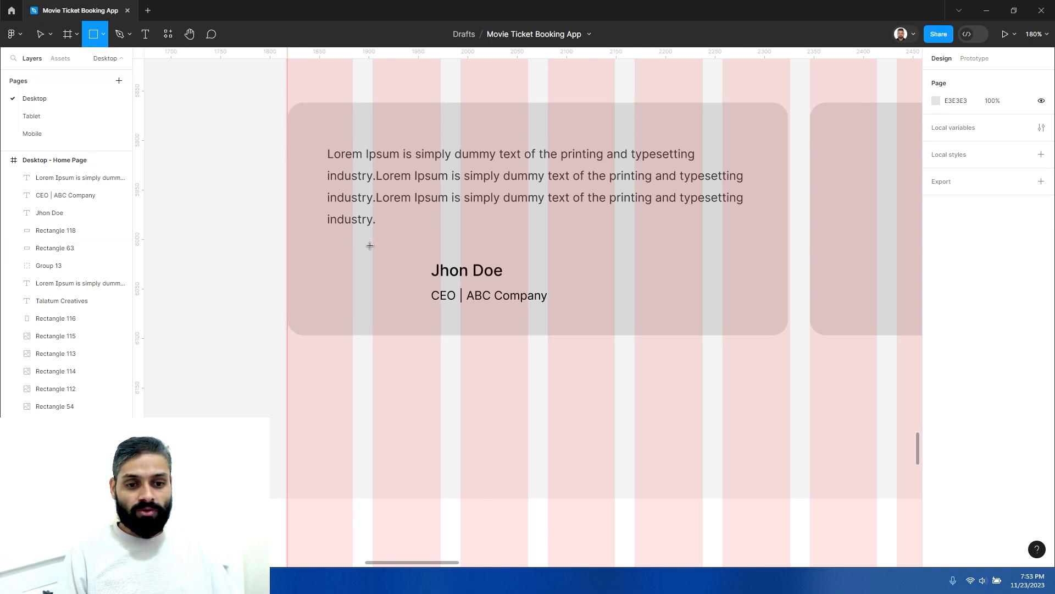
left_click_drag(413, 262, 326, 309)
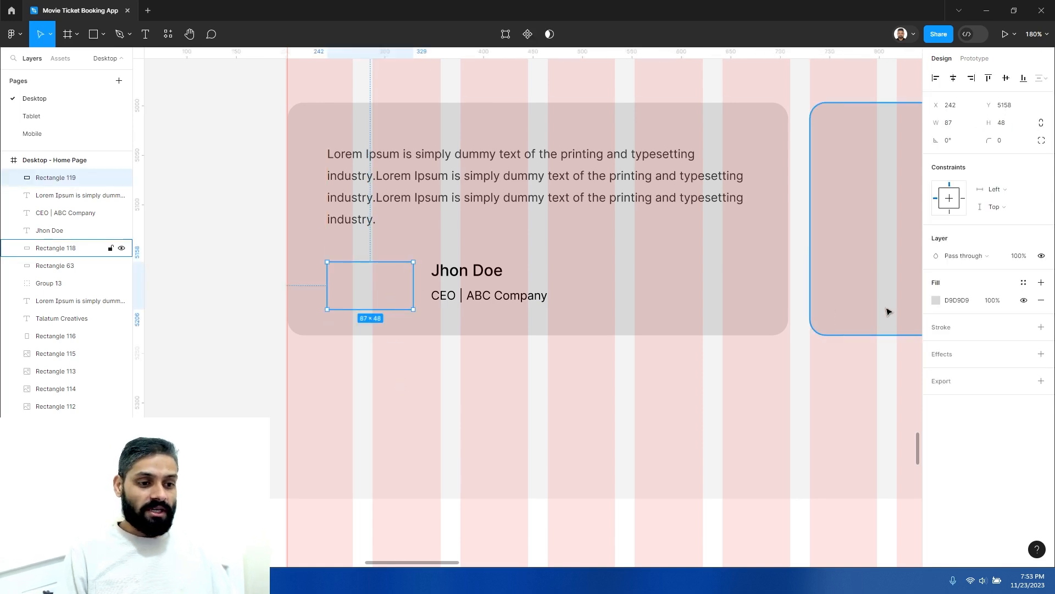
left_click(939, 301)
left_click_drag(822, 308, 826, 302)
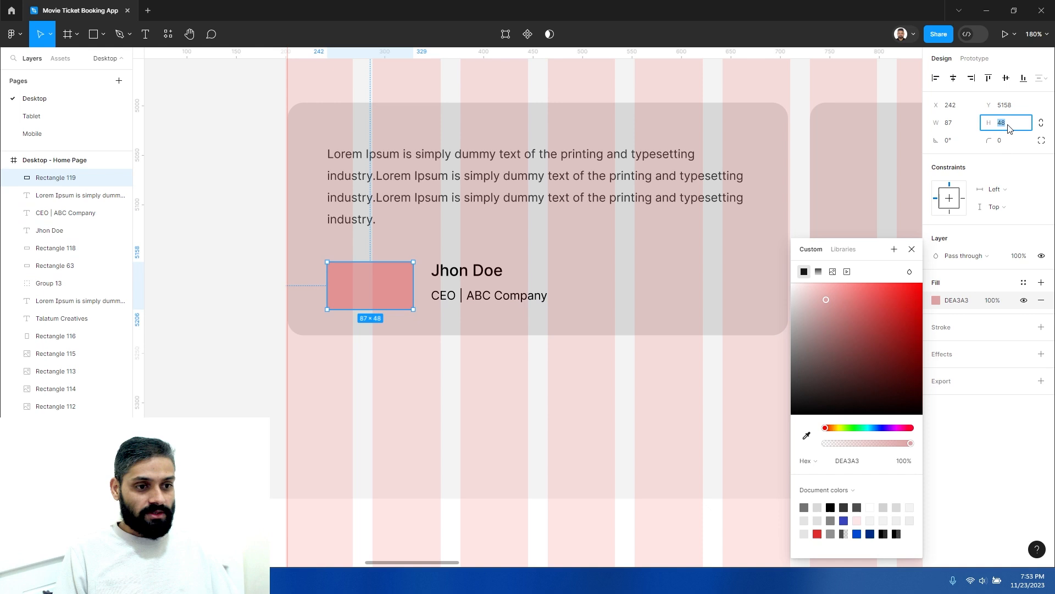
Give the small rectangle a corner radius of 8 and change its fill to the document color 737373
left_click(1004, 147)
type("8")
key("Return")
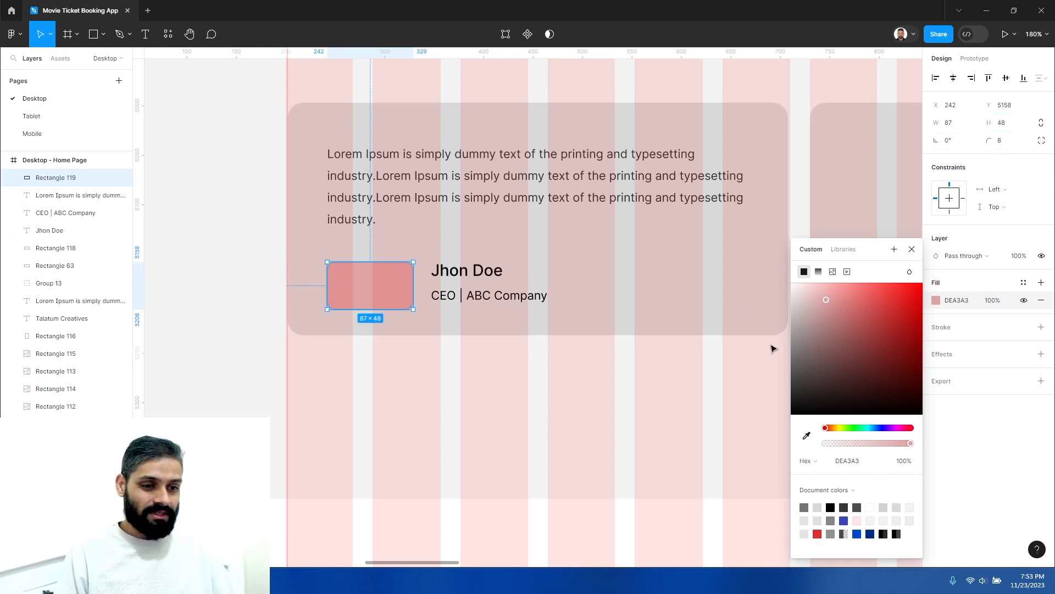
left_click(807, 508)
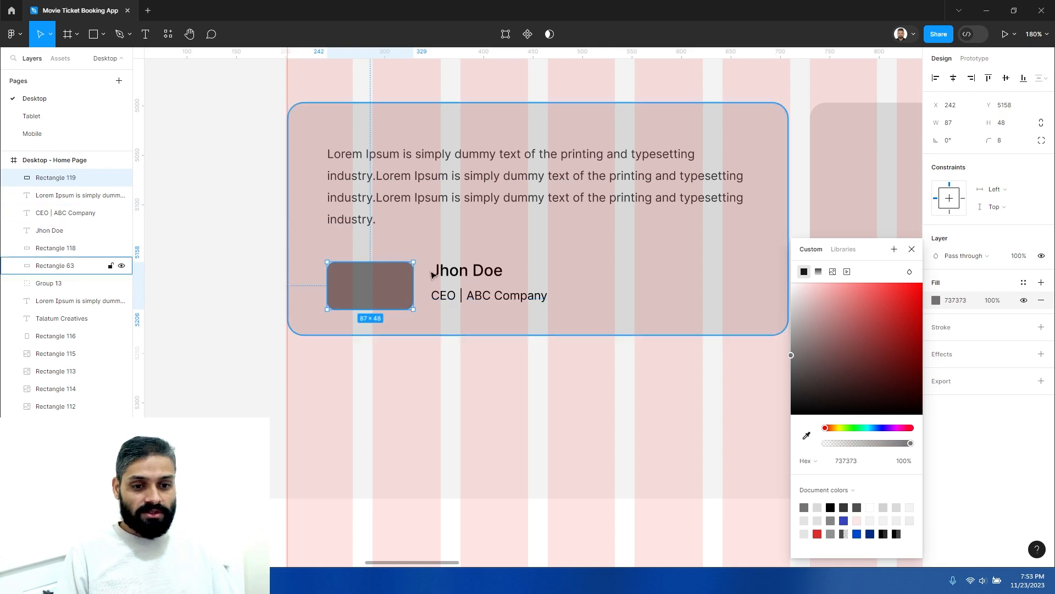
left_click(663, 278)
left_click(660, 434)
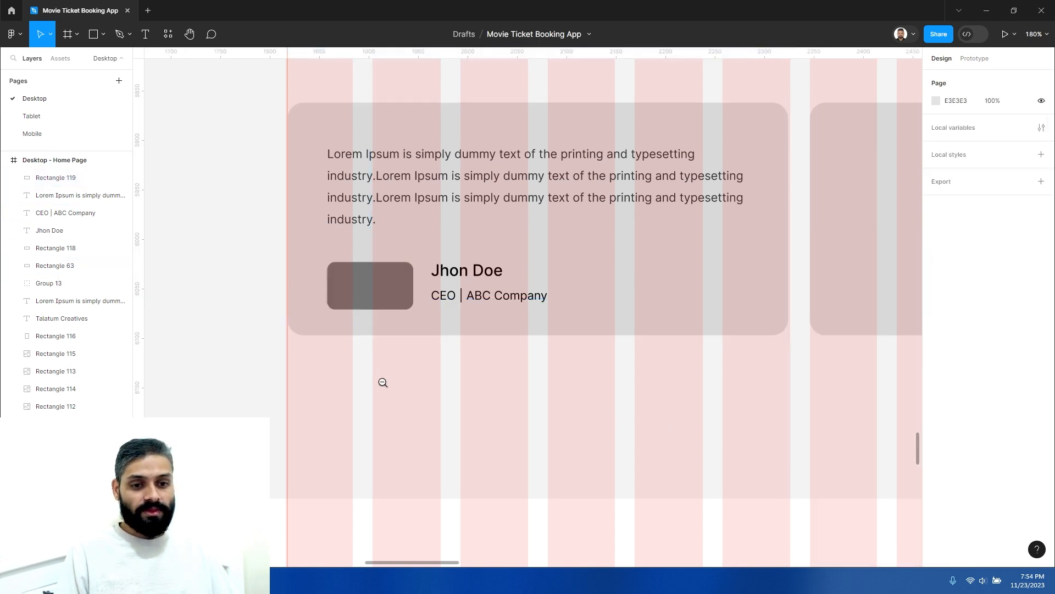
left_click(386, 295)
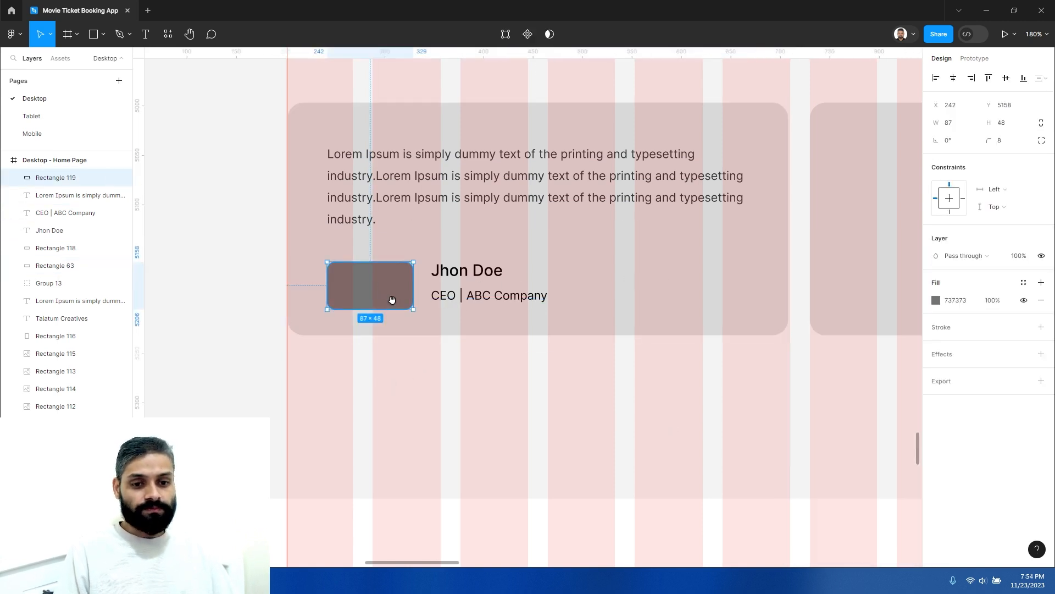
left_click(170, 37)
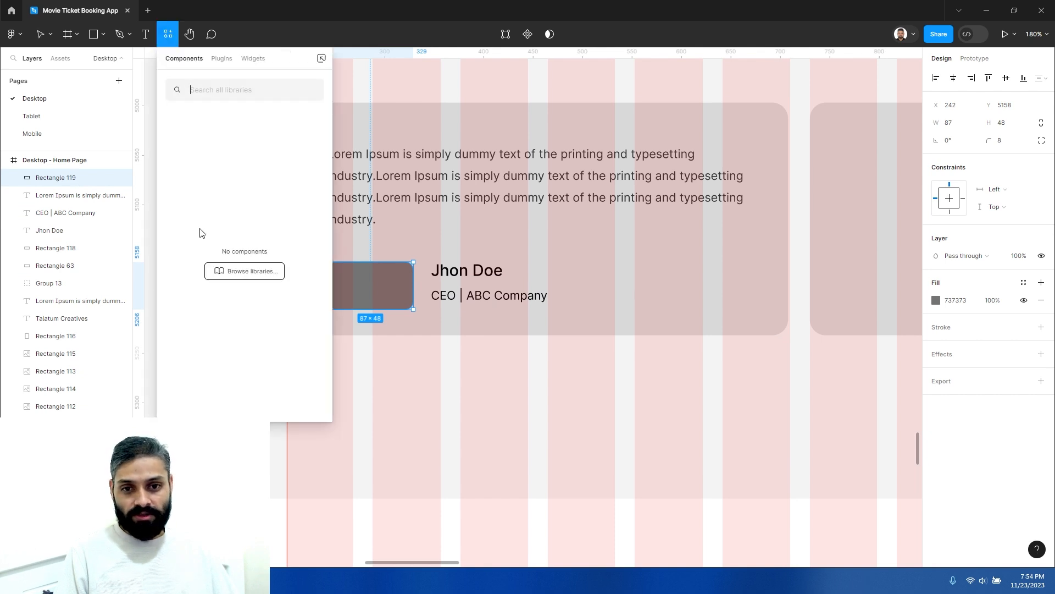
left_click(222, 64)
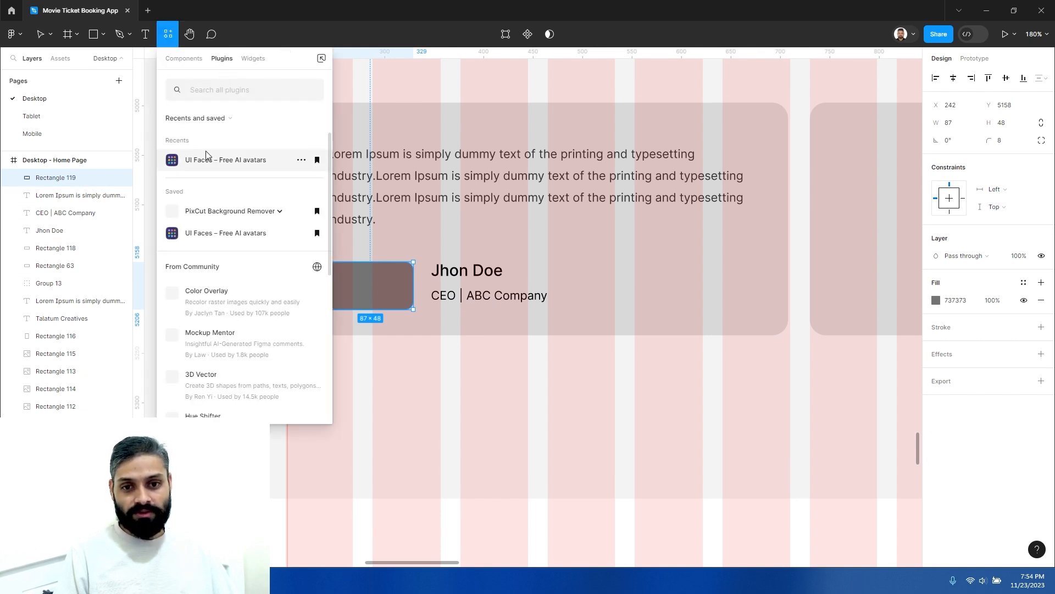
left_click(476, 380)
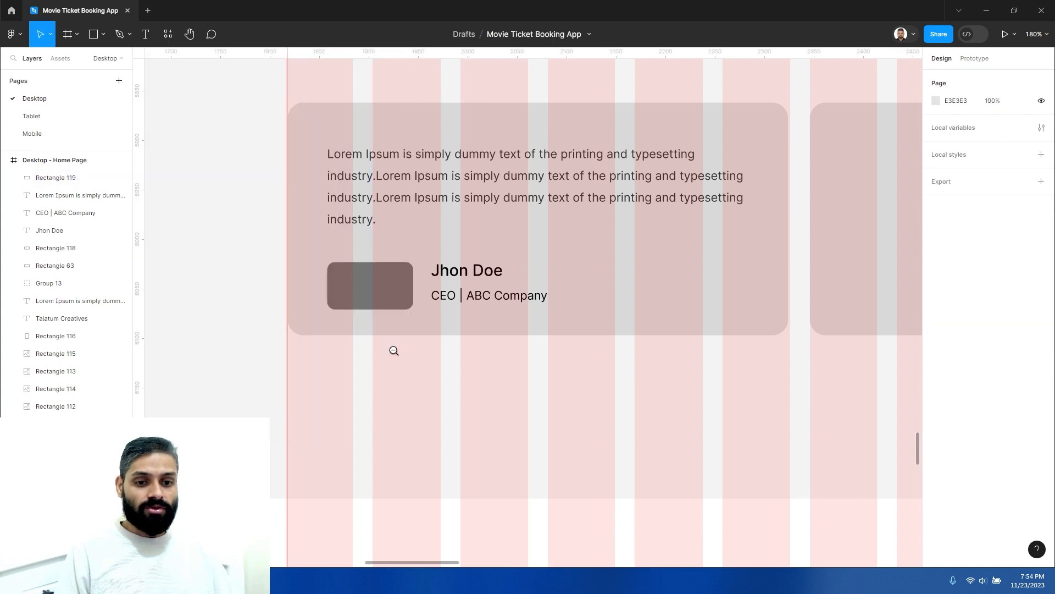
scroll(393, 351, "down", 2)
left_click_drag(516, 367, 266, 264)
left_click(411, 352)
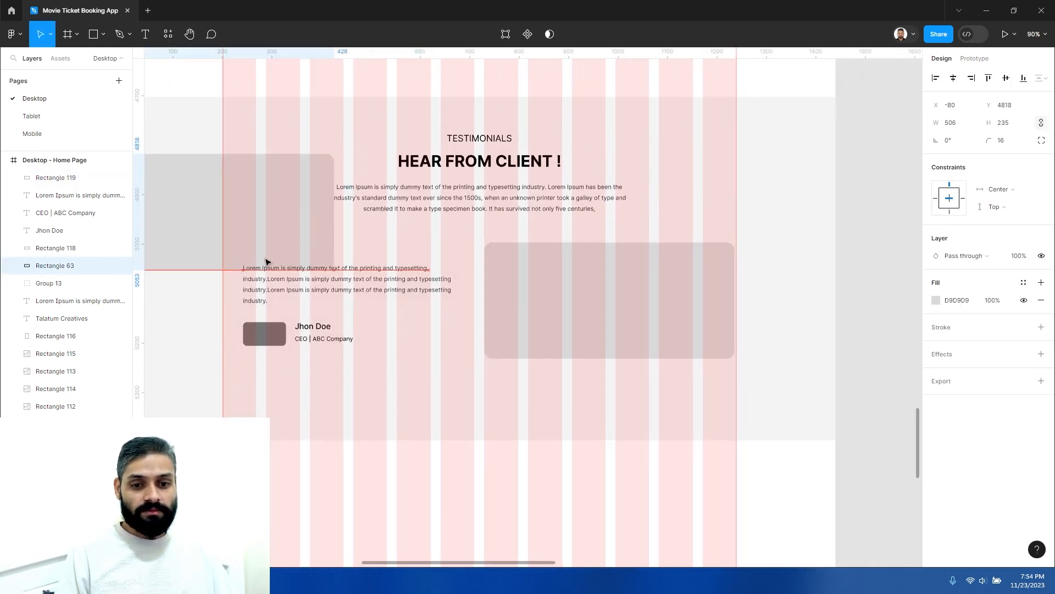
key("ctrl+z")
Try deleting both card backgrounds to copy the first card's contents to the second, and undo the copy and the deletion
left_click(463, 338)
left_click(543, 320, "shift")
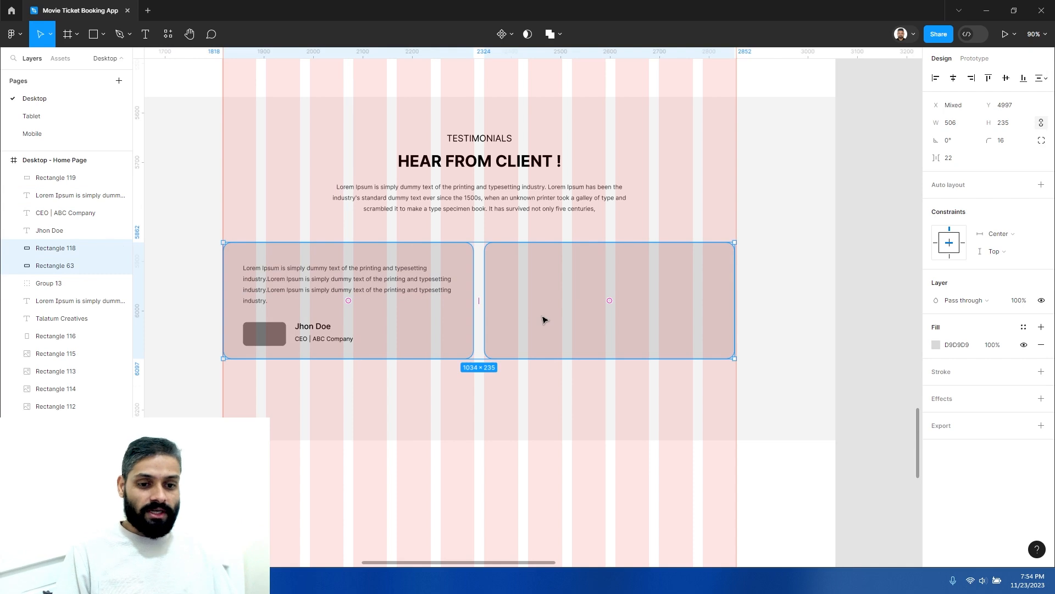
key("Delete")
left_click_drag(384, 372, 242, 248)
left_click_drag(319, 282, 570, 290)
key("ctrl+z")
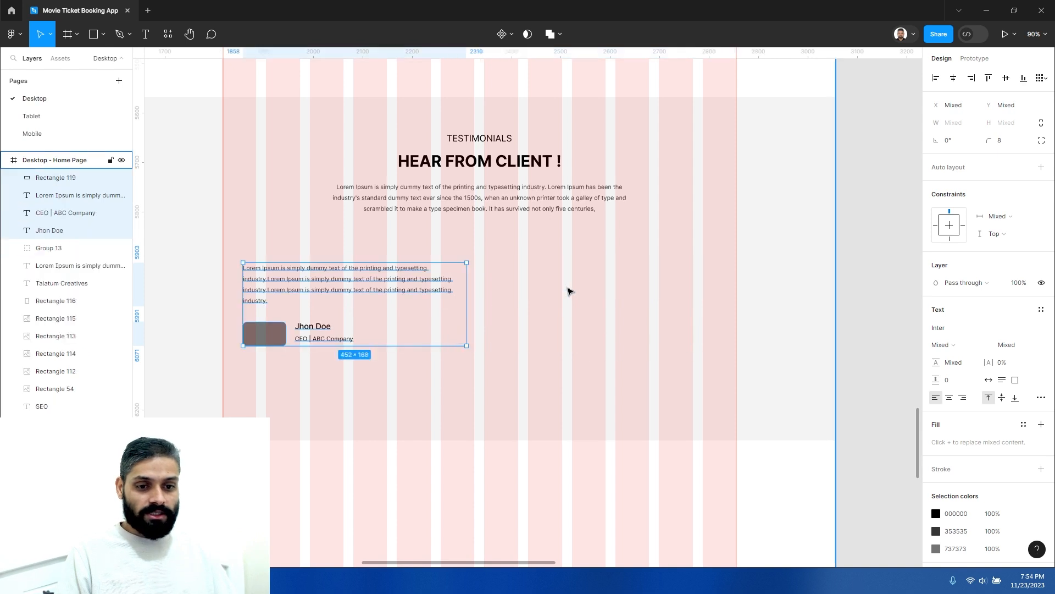
key("Escape")
key("ctrl+z")
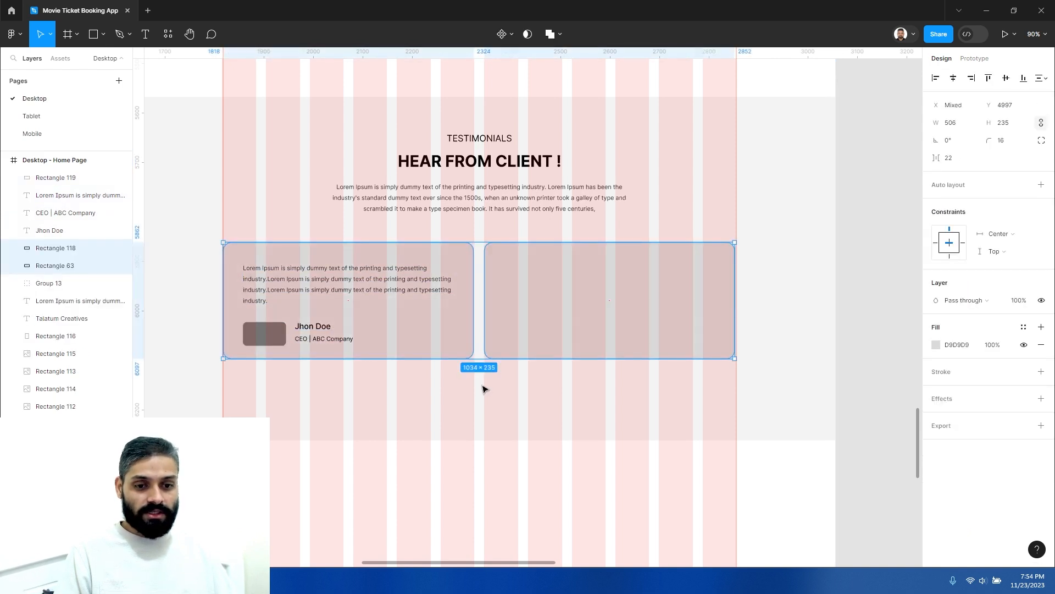
left_click(429, 349)
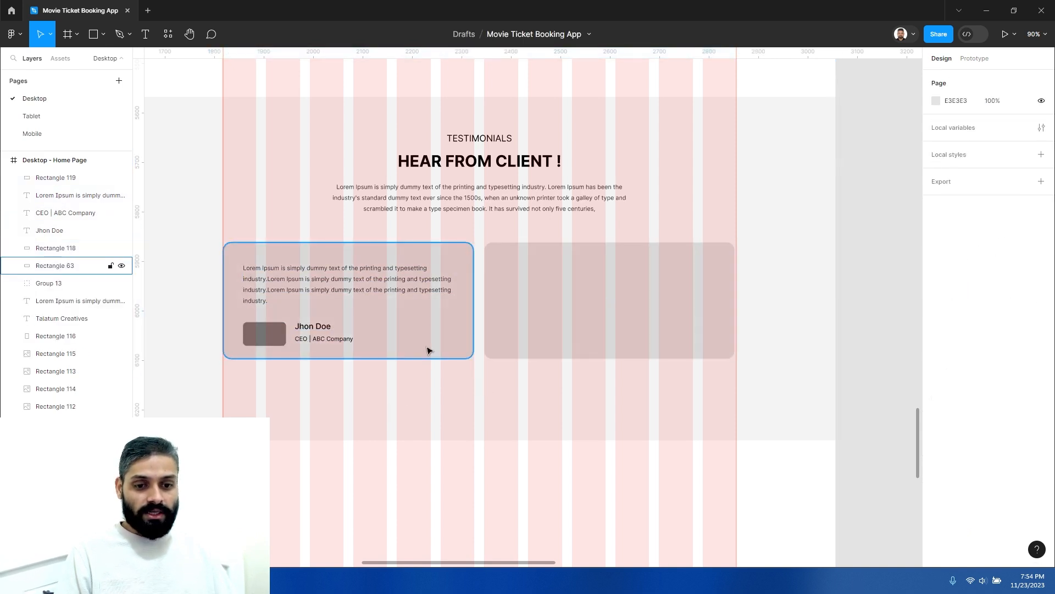
Delete the empty second card and copy the first card's paragraph, client name, job title and image placeholder into its place
left_click(596, 287)
key("Delete")
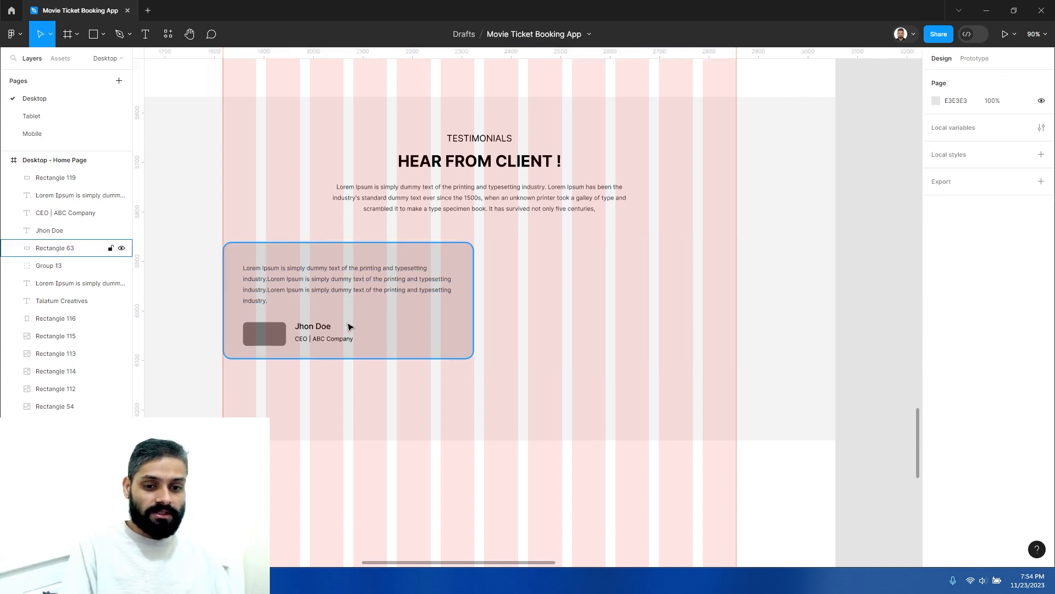
left_click(311, 339)
left_click(308, 327, "shift")
left_click(276, 325, "shift")
left_click(302, 277, "shift")
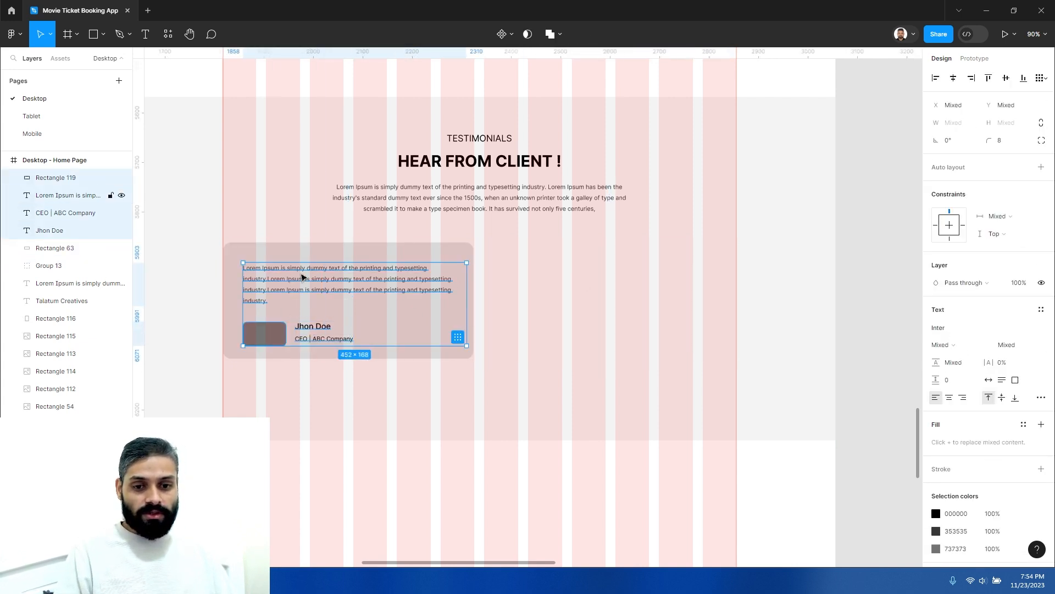
left_click_drag(295, 284, 550, 292)
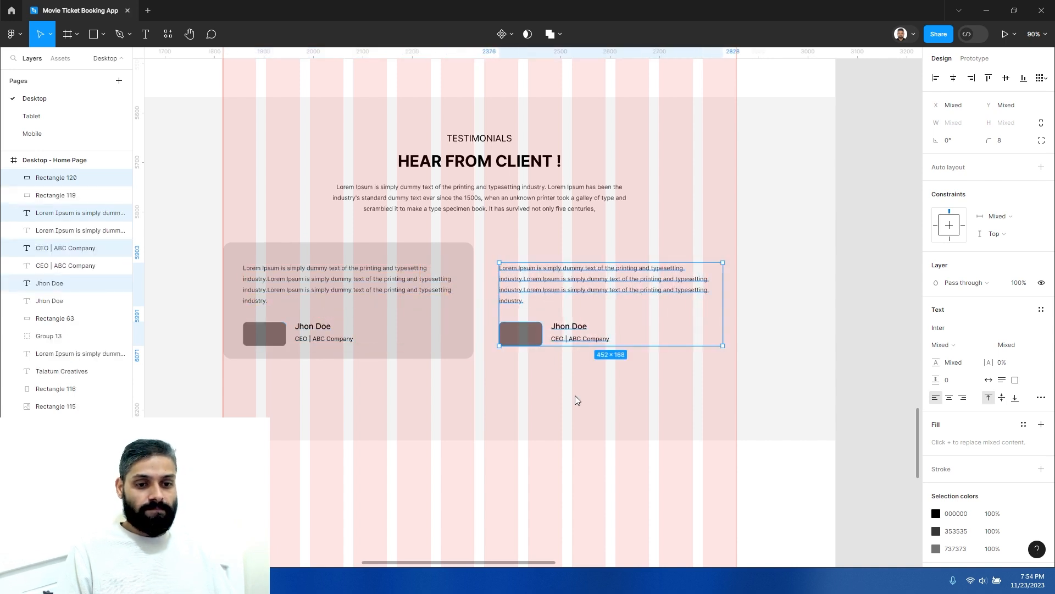
Change the first testimonial card's background fill to white, FFFFFF
left_click(575, 398)
left_click(558, 393)
mouse_move(489, 388)
left_mouse_down()
mouse_move(586, 391)
mouse_move(502, 404)
left_mouse_up()
left_click(465, 350)
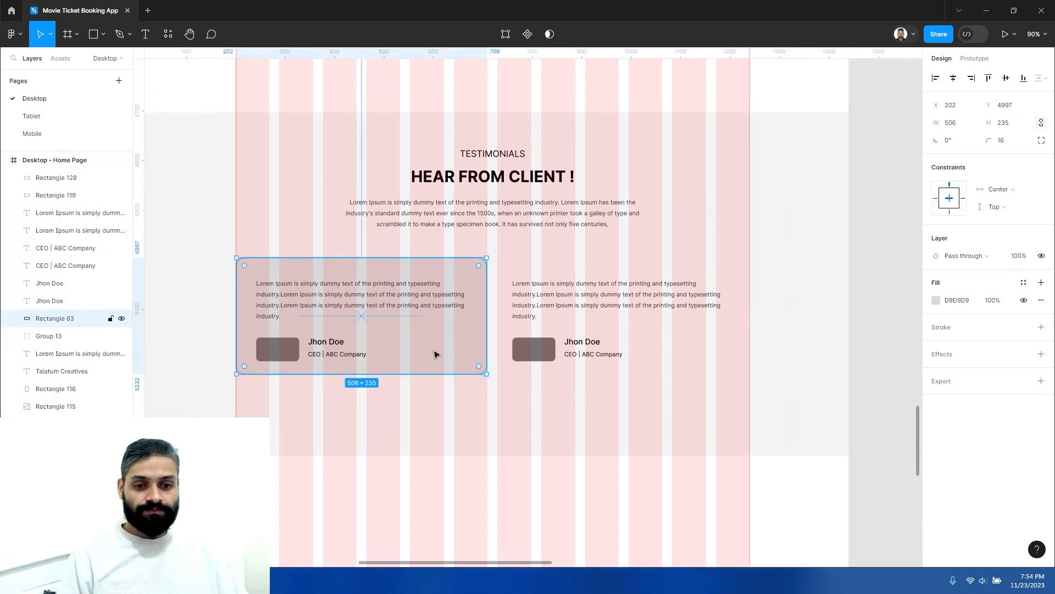
left_click(936, 302)
left_click_drag(827, 331, 755, 251)
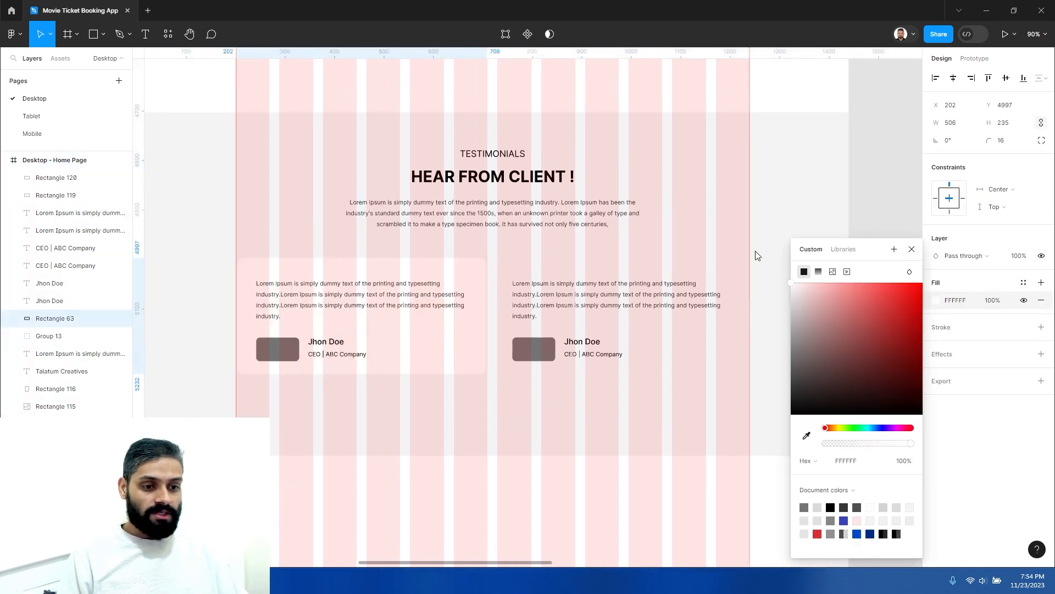
left_click(646, 517)
Duplicate the white card behind the second testimonial's contents at X 730 and widen it slightly to meet the margin guide
left_click_drag(436, 357, 699, 361)
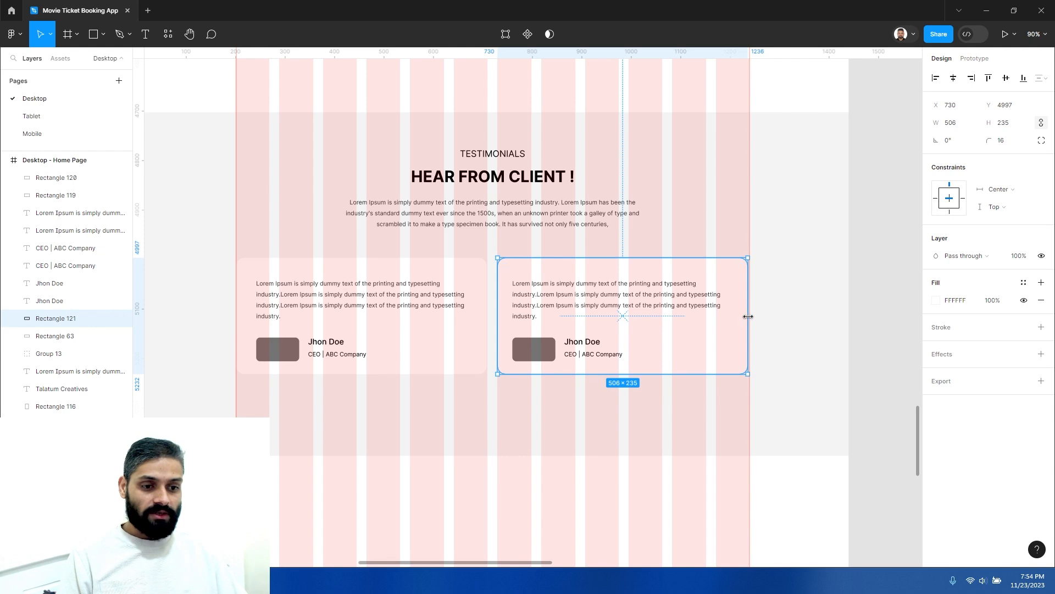
left_click_drag(748, 317, 750, 316)
left_click(654, 448)
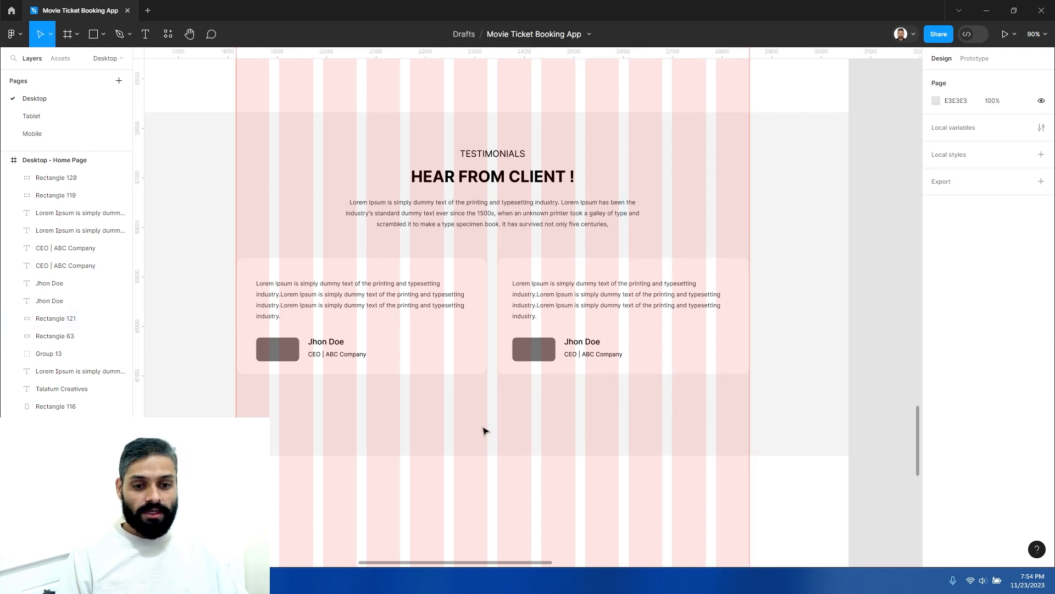
Hide the 12-column layout grid of the Desktop - Home Page frame
left_click(66, 160)
left_click(1024, 265)
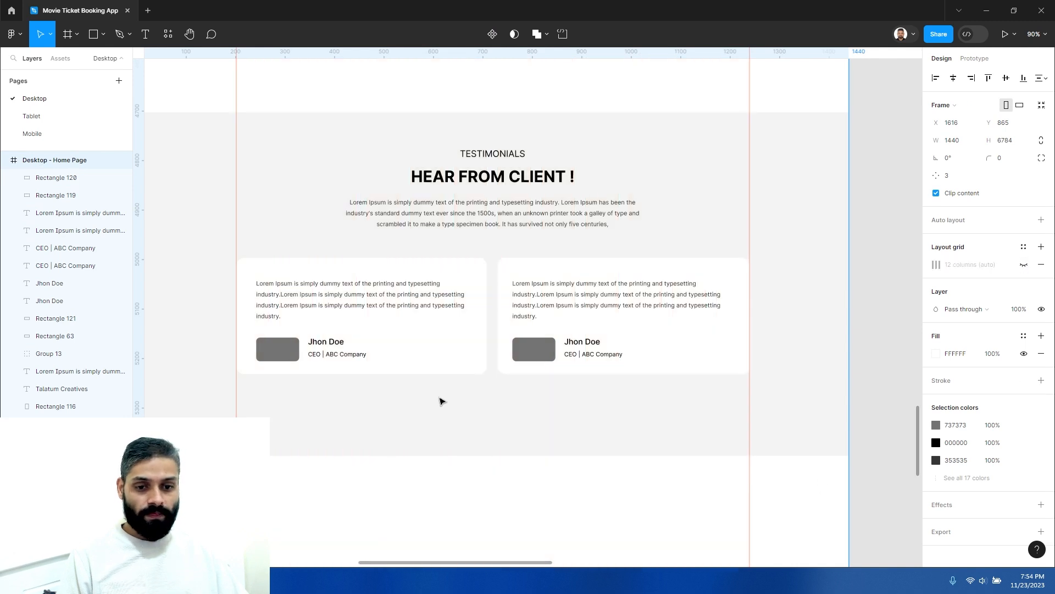
Increase the height of both image placeholders to 63 and move them down slightly to Y 5149
left_click(546, 352)
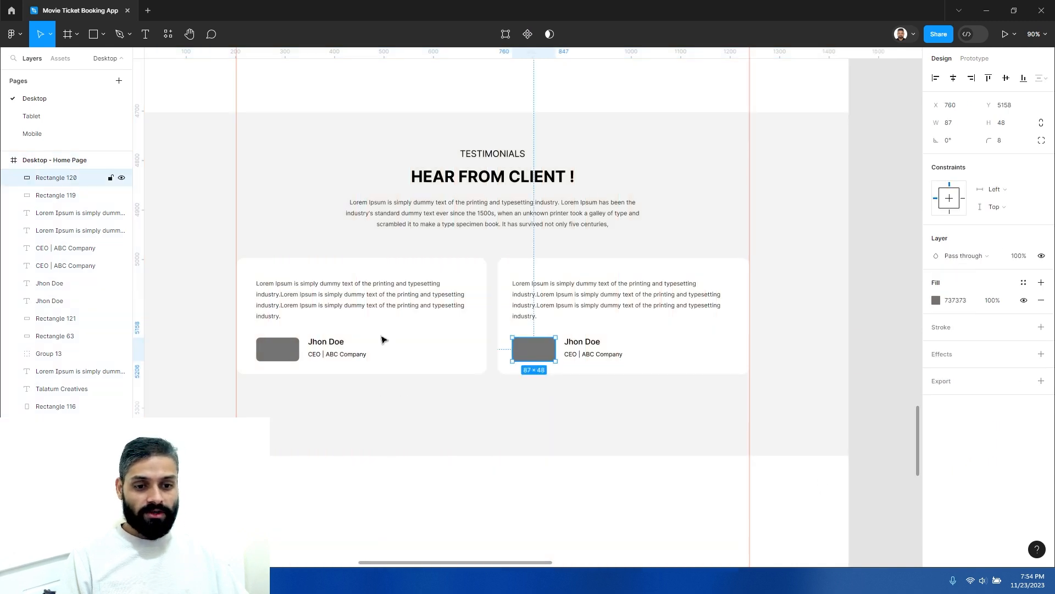
left_click(279, 347, "shift")
left_click(354, 415)
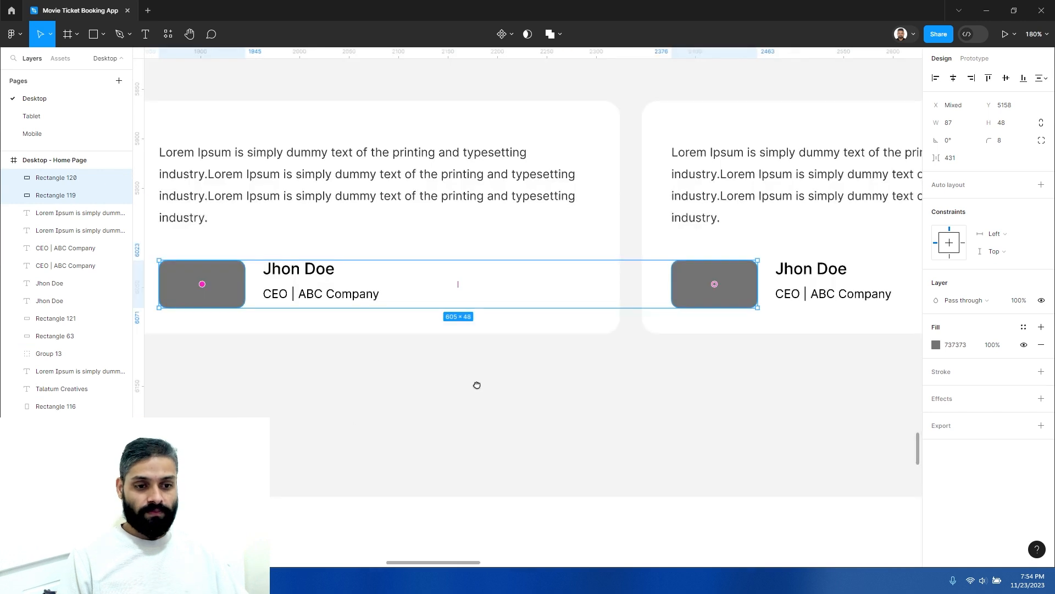
left_click_drag(440, 374, 494, 388)
left_click_drag(521, 274, 522, 258)
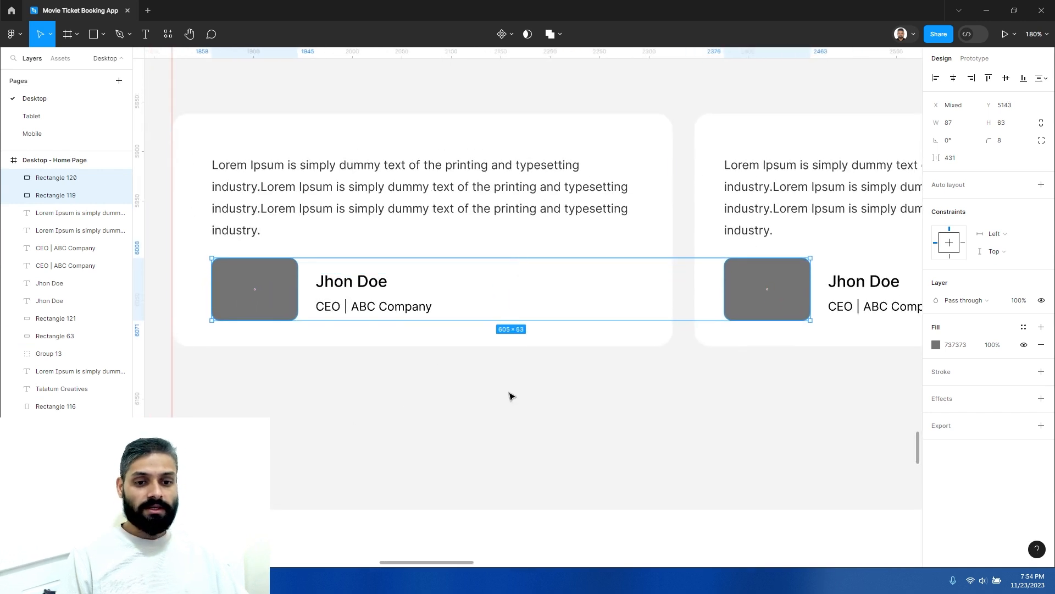
left_click(511, 396)
left_click(259, 289)
left_click(748, 286, "shift")
left_click_drag(748, 286, 749, 292)
Extend both white testimonial cards downward together to a height of 240
left_click(572, 270)
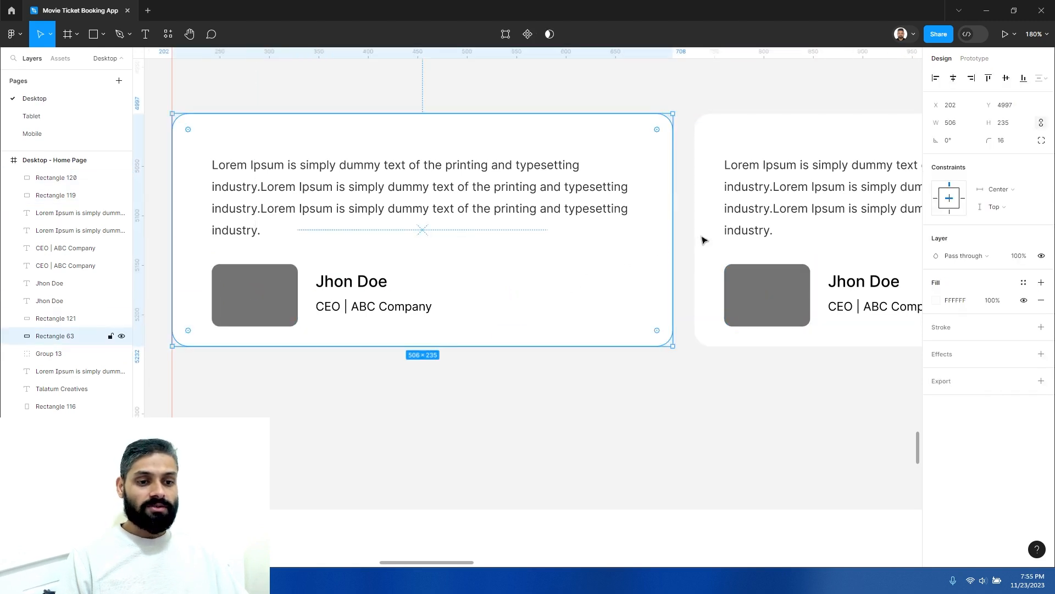
left_click(706, 241, "shift")
left_click_drag(684, 346, 685, 351)
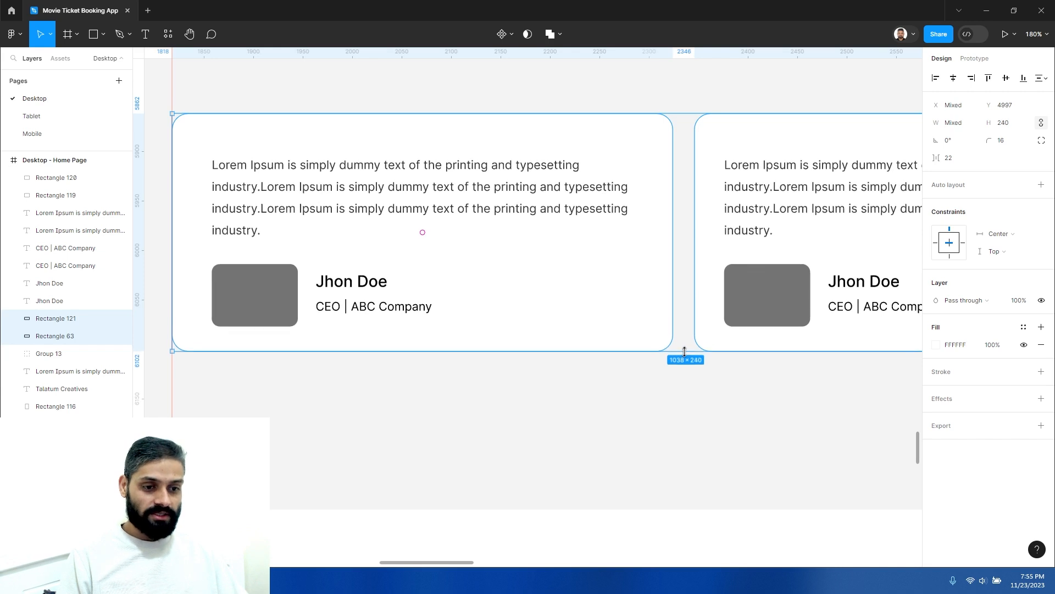
left_click(633, 443)
Try an image fill on both image placeholders and undo it
left_click(259, 296)
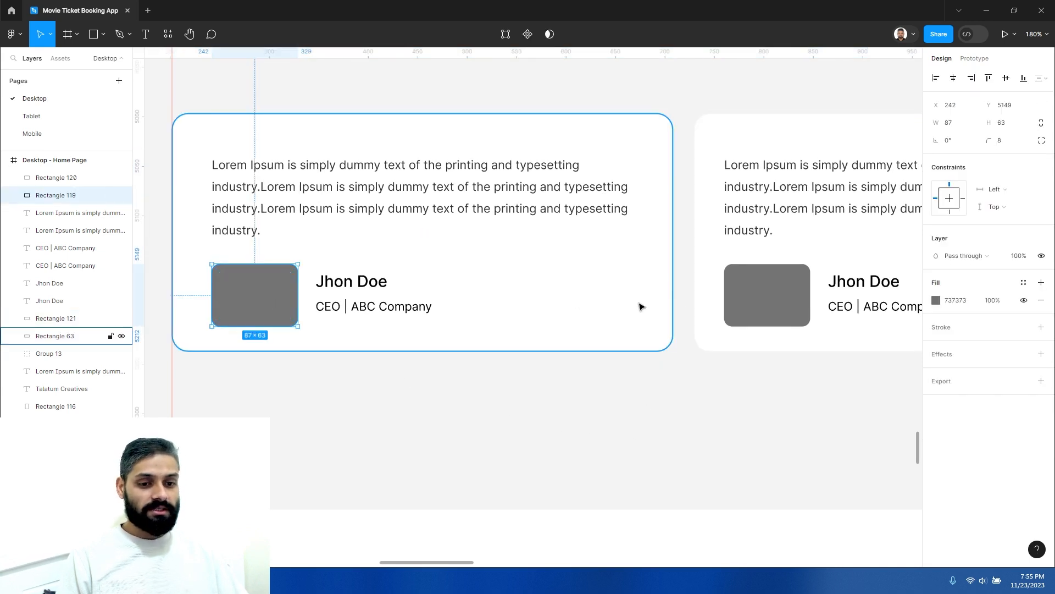
left_click(752, 302, "shift")
left_click(938, 345)
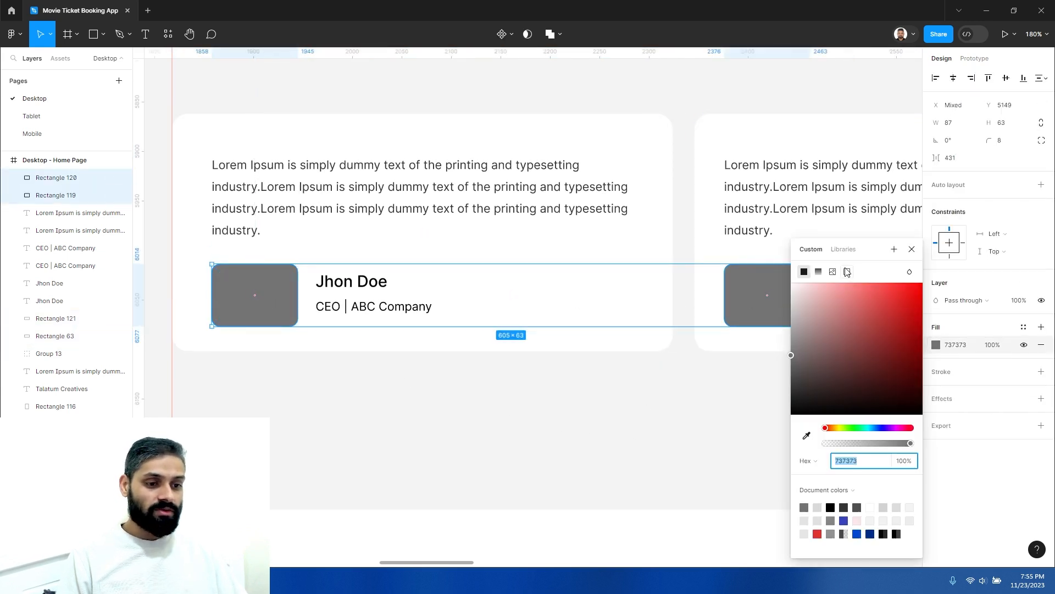
left_click(832, 272)
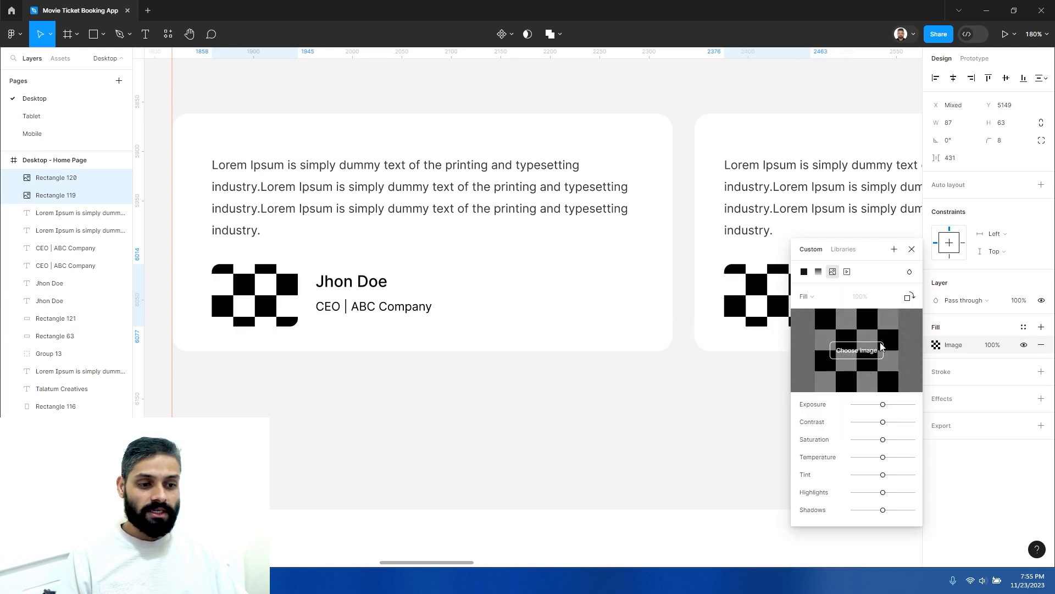
left_click(912, 249)
key("ctrl+z")
left_click(594, 431)
Run the UI Faces – Free AI avatars plugin with the image placeholders of both testimonial cards selected
left_click(238, 284)
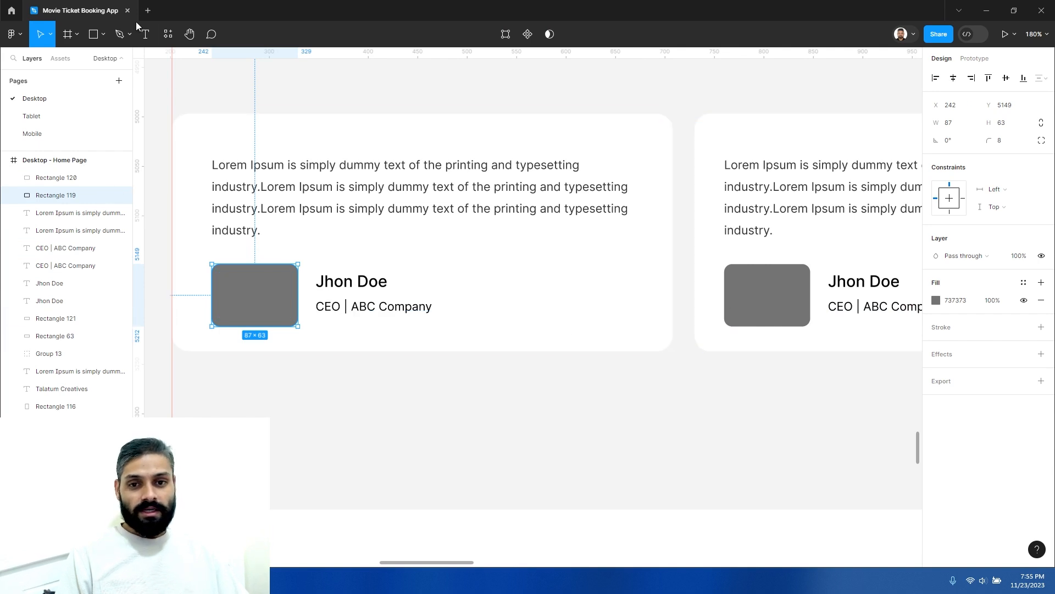
left_click(168, 34)
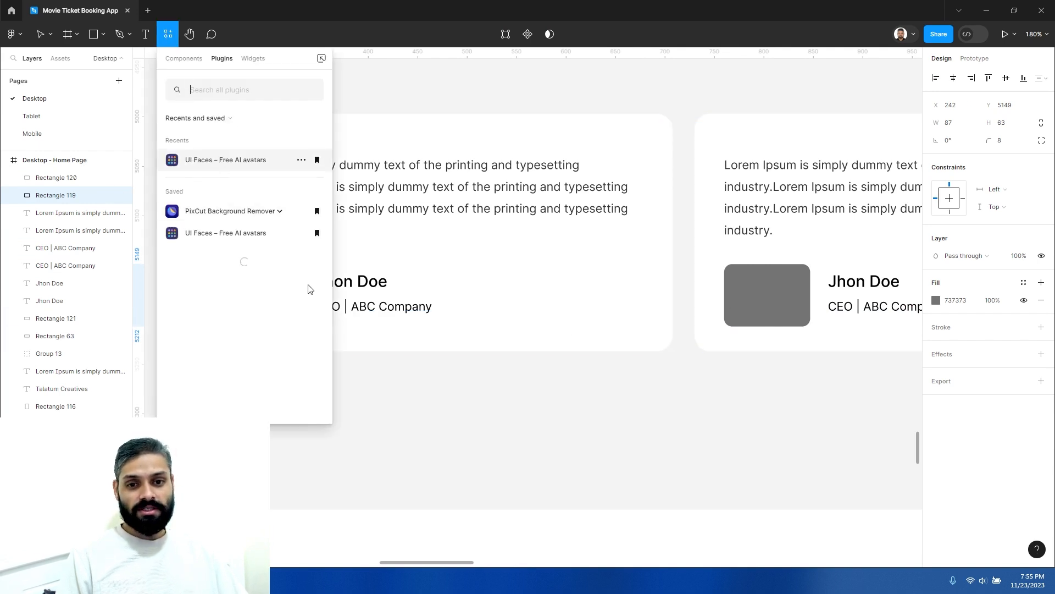
key("Escape")
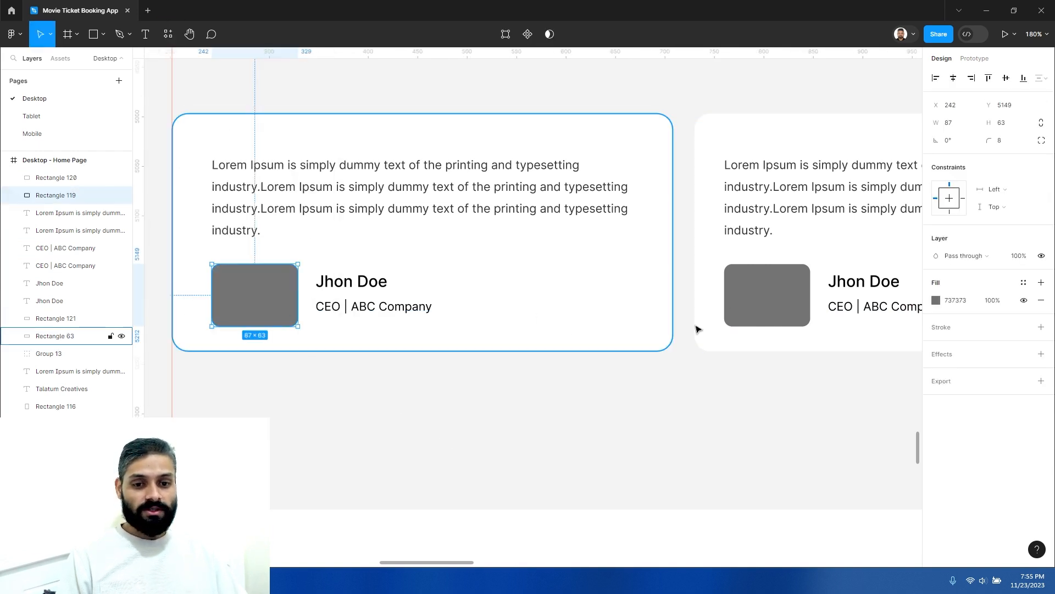
left_click(752, 300, "shift")
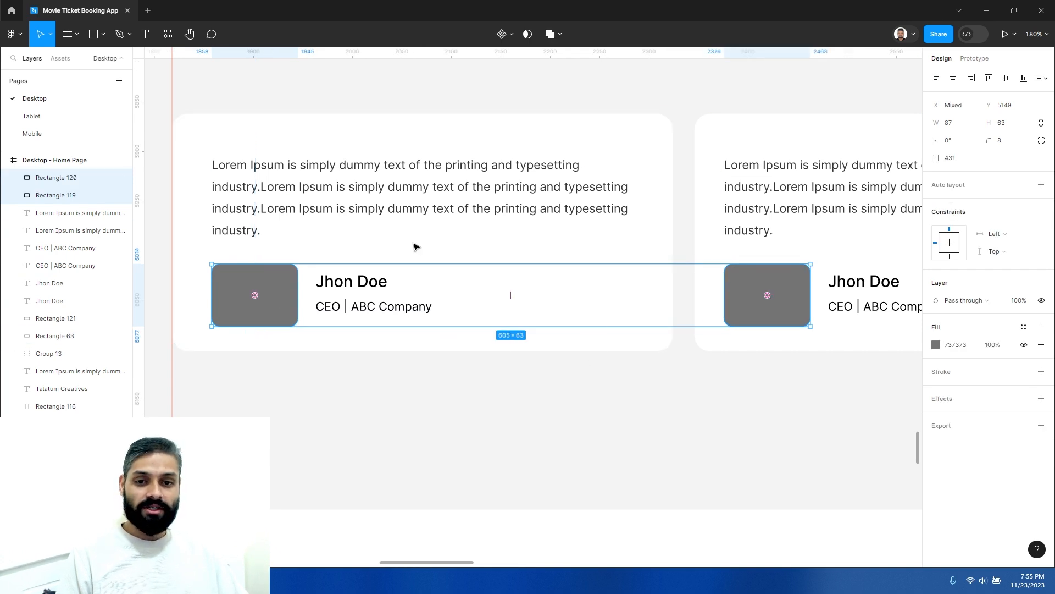
left_click(168, 34)
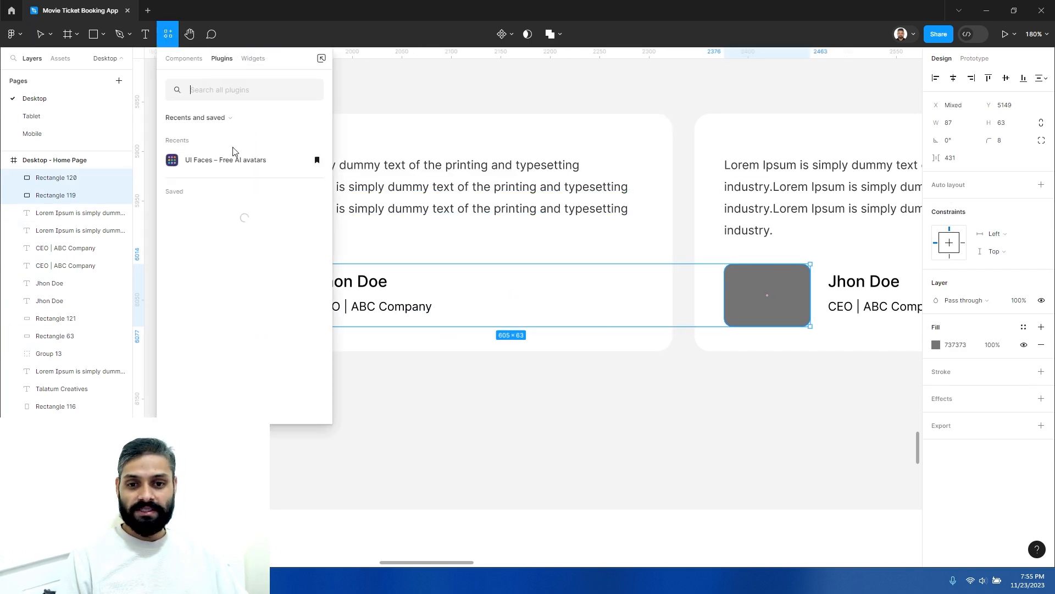
left_click(204, 160)
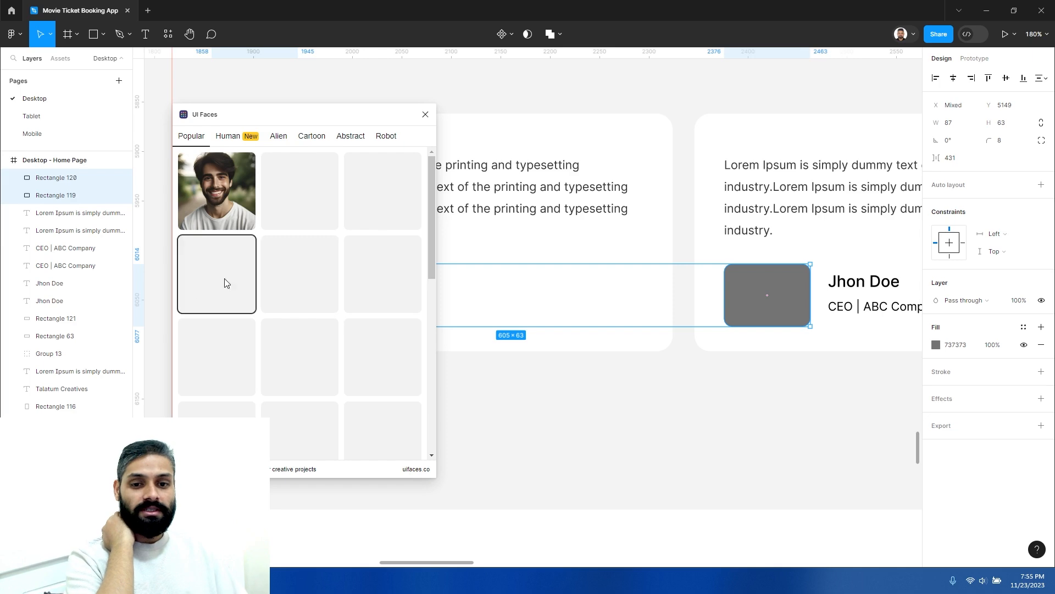
Fill the first testimonial card's image placeholder with the UI Faces portrait of the bearded, dark-haired man in a black jacket
scroll(385, 357, "down", 2)
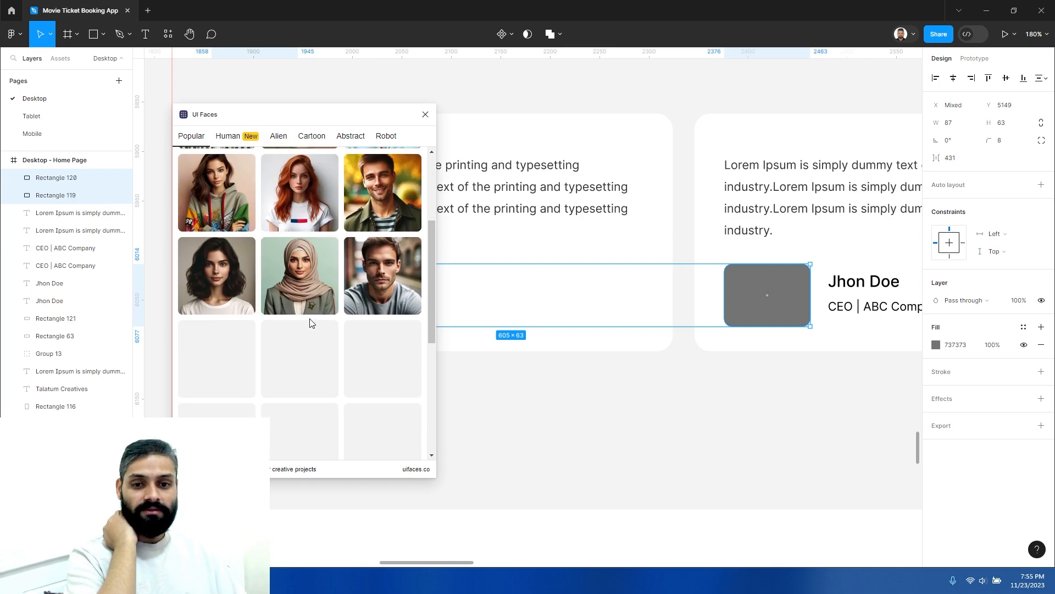
scroll(324, 333, "up", 2)
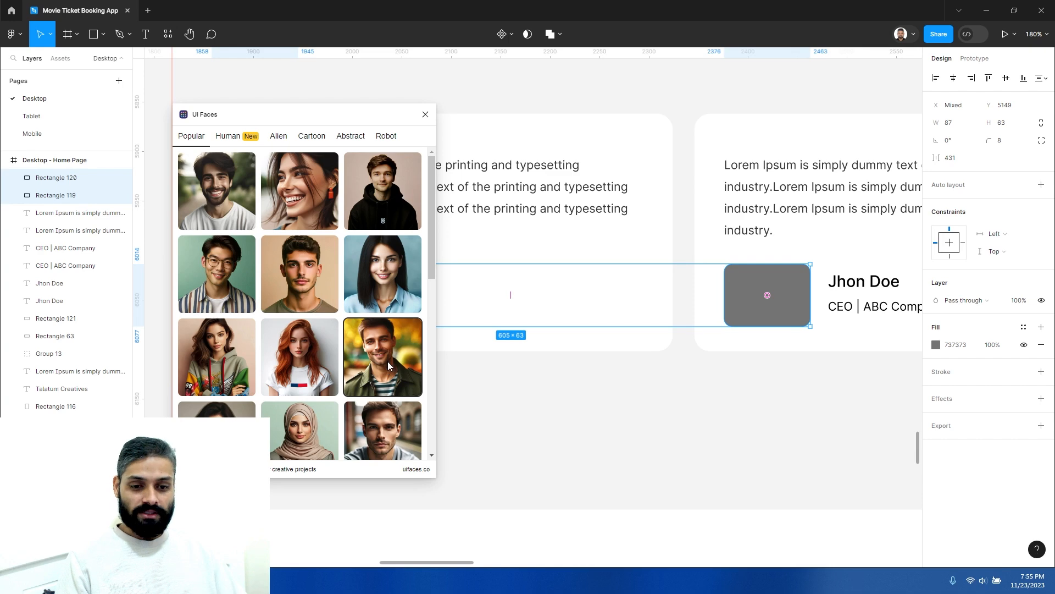
scroll(330, 363, "down", 3)
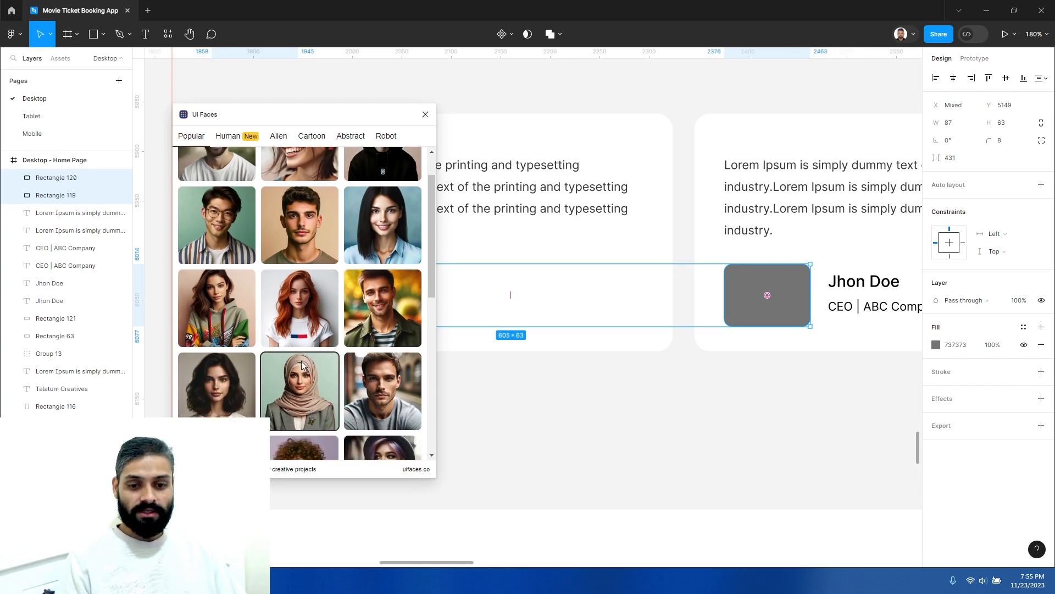
scroll(302, 360, "up", 3)
scroll(301, 302, "down", 5)
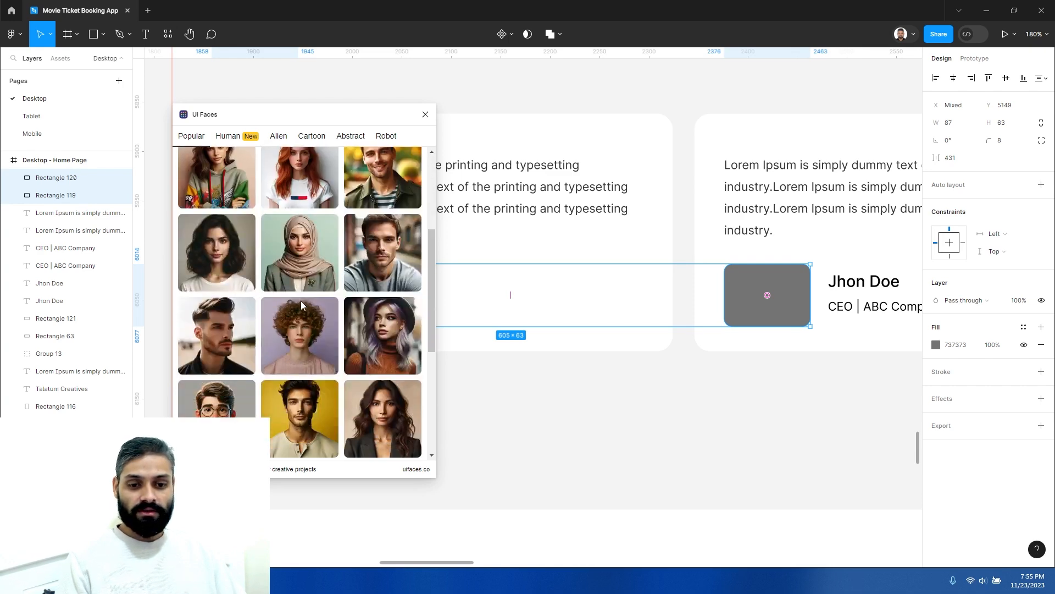
scroll(242, 291, "down", 3)
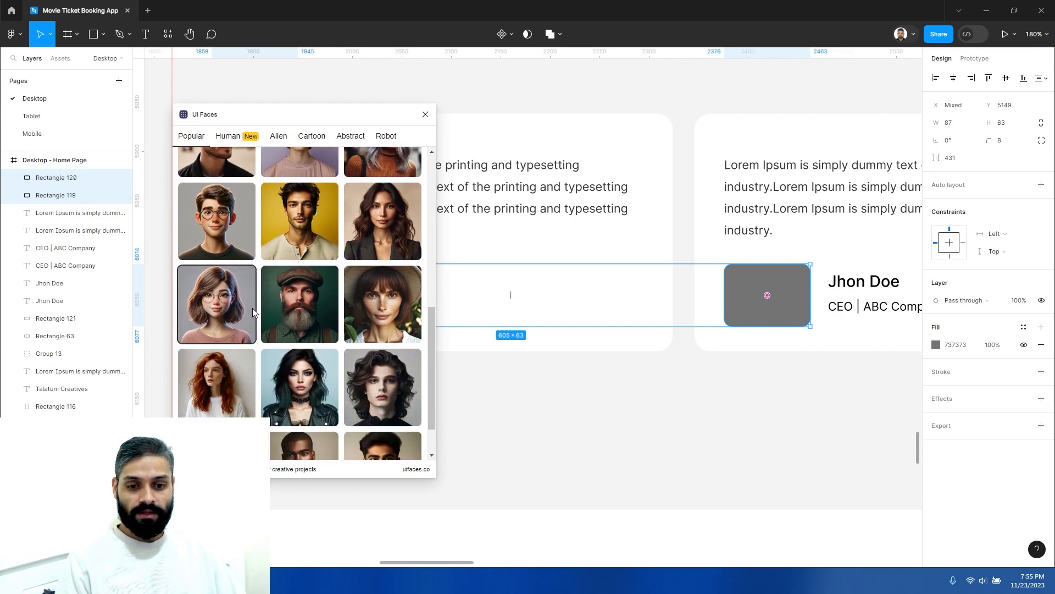
scroll(238, 325, "up", 3)
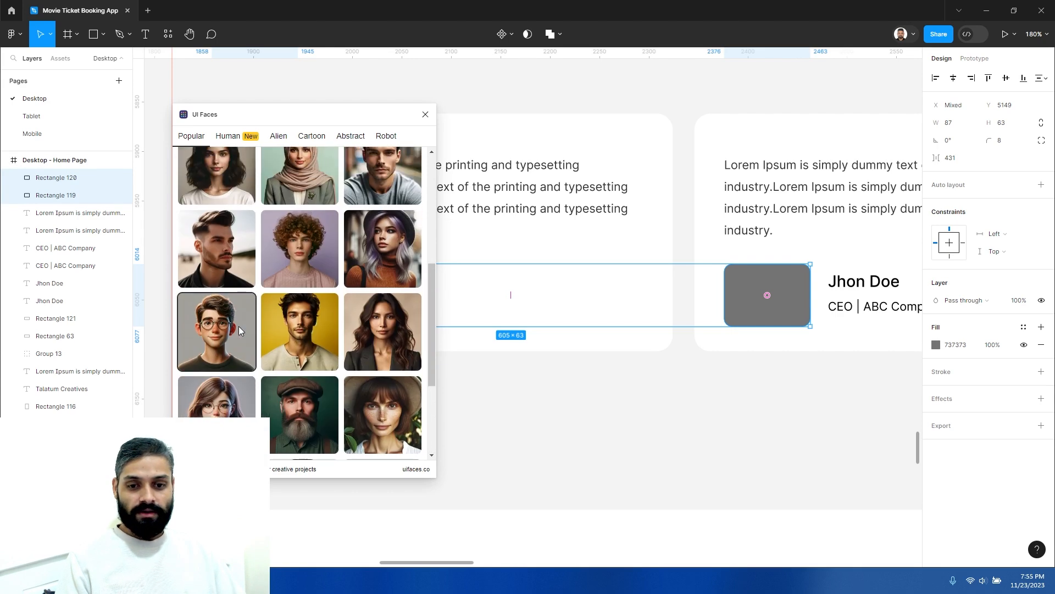
left_click(221, 248)
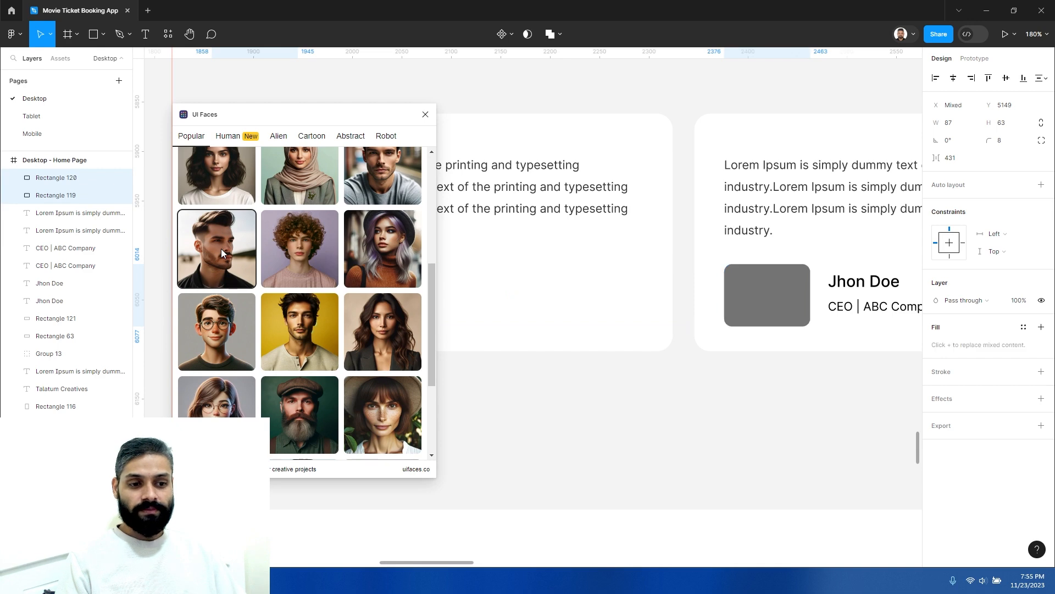
Fill the second testimonial card's image placeholder with the cartoon-style man in glasses and close the UI Faces plugin
left_click_drag(306, 116, 536, 216)
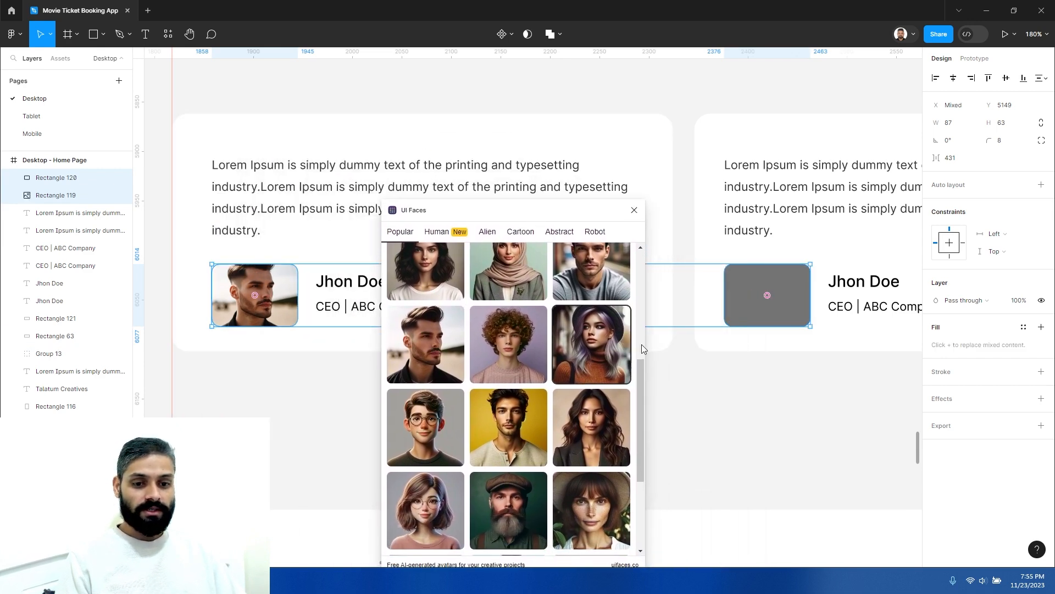
left_click(782, 365)
left_click(777, 295)
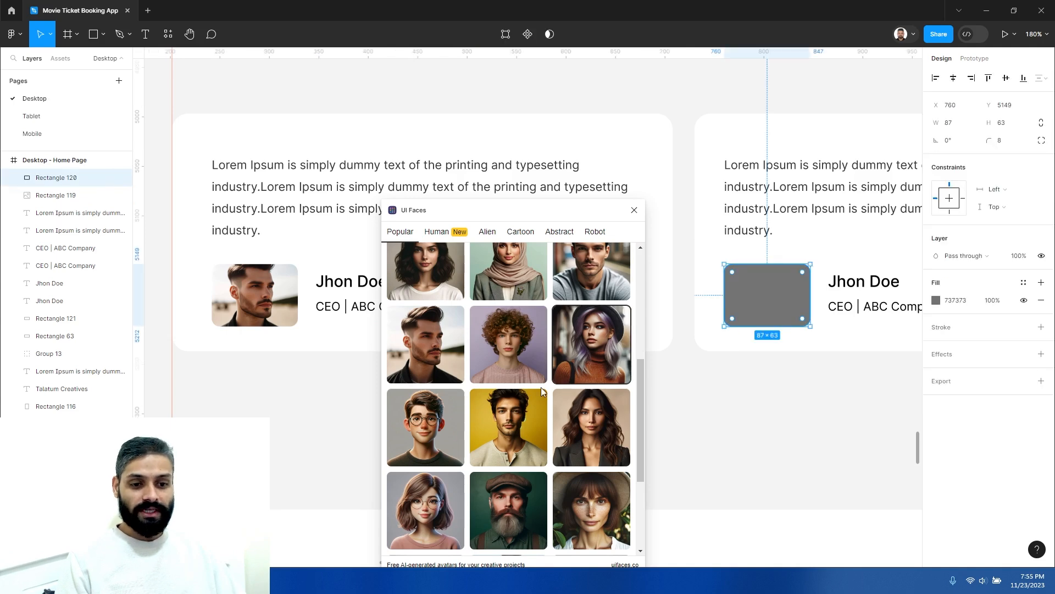
scroll(510, 371, "down", 1)
scroll(510, 372, "down", 1)
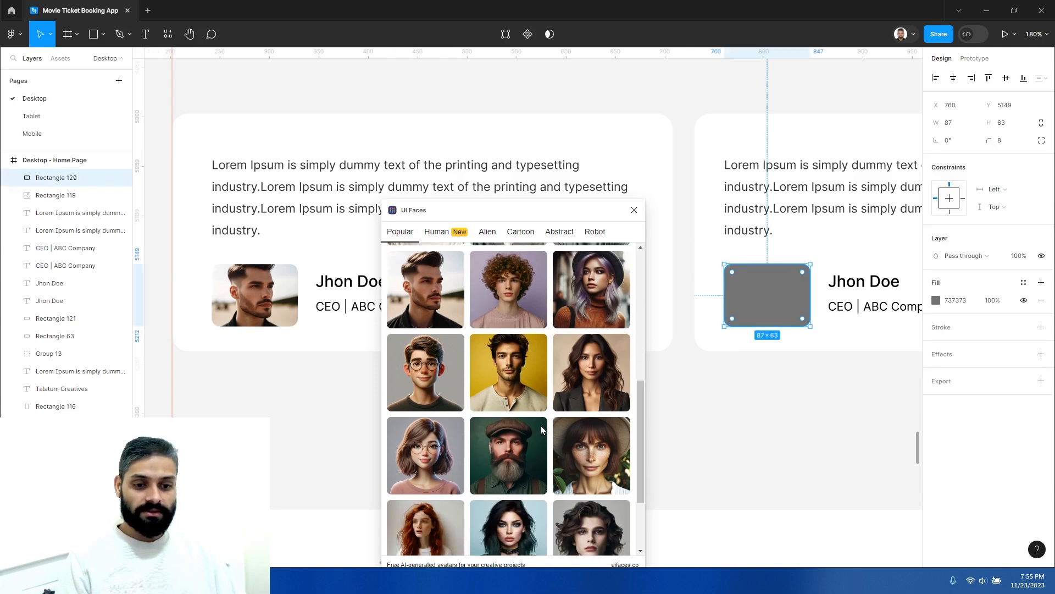
left_click(425, 384)
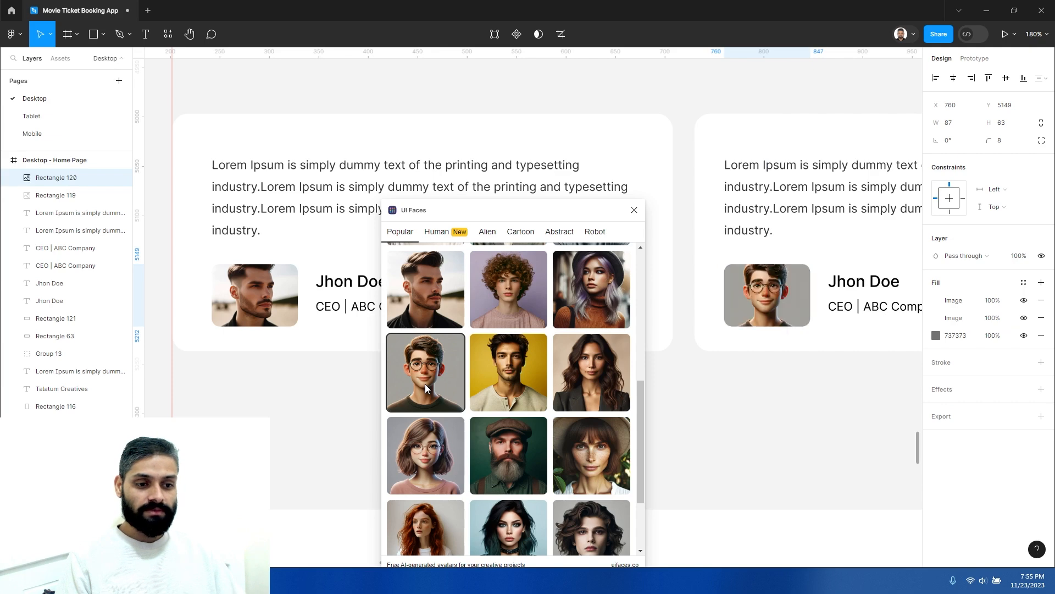
left_click(738, 438)
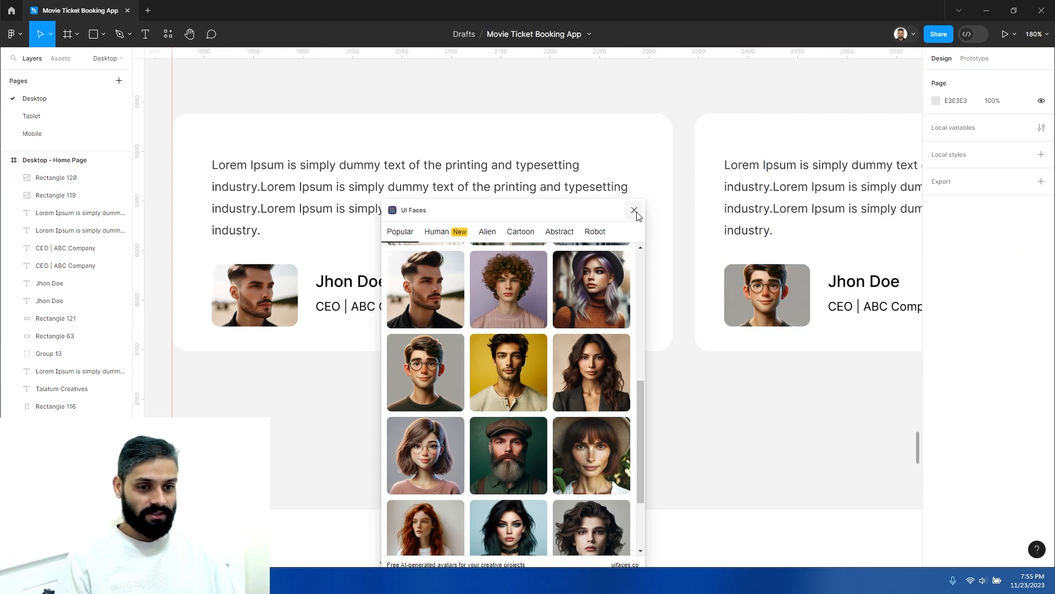
left_click(635, 212)
Review the Testimonials section with both cards and their portraits
scroll(533, 411, "down", 5)
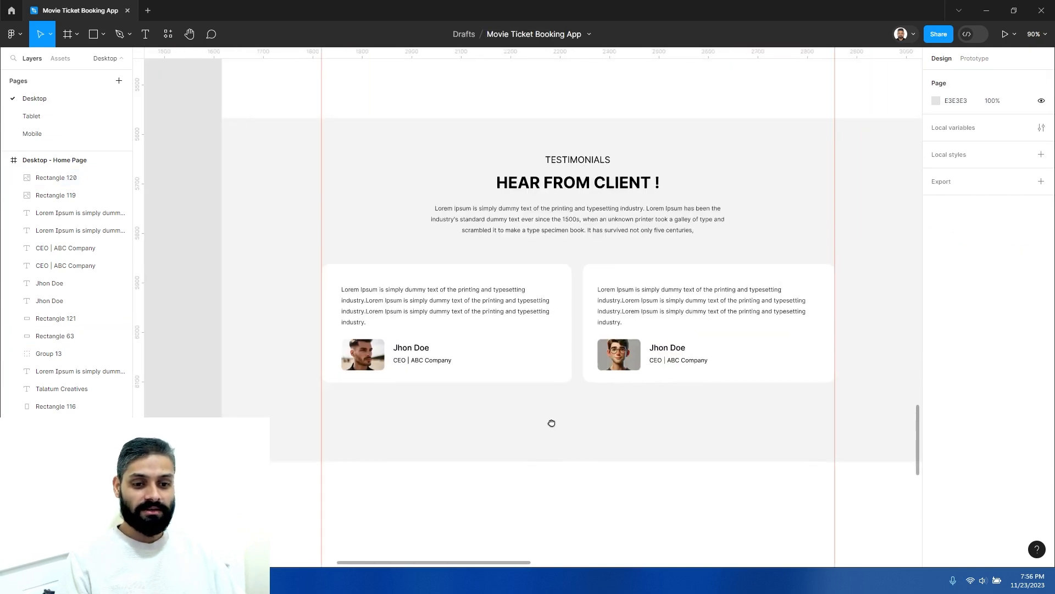
scroll(552, 423, "right", 3)
left_click(405, 316)
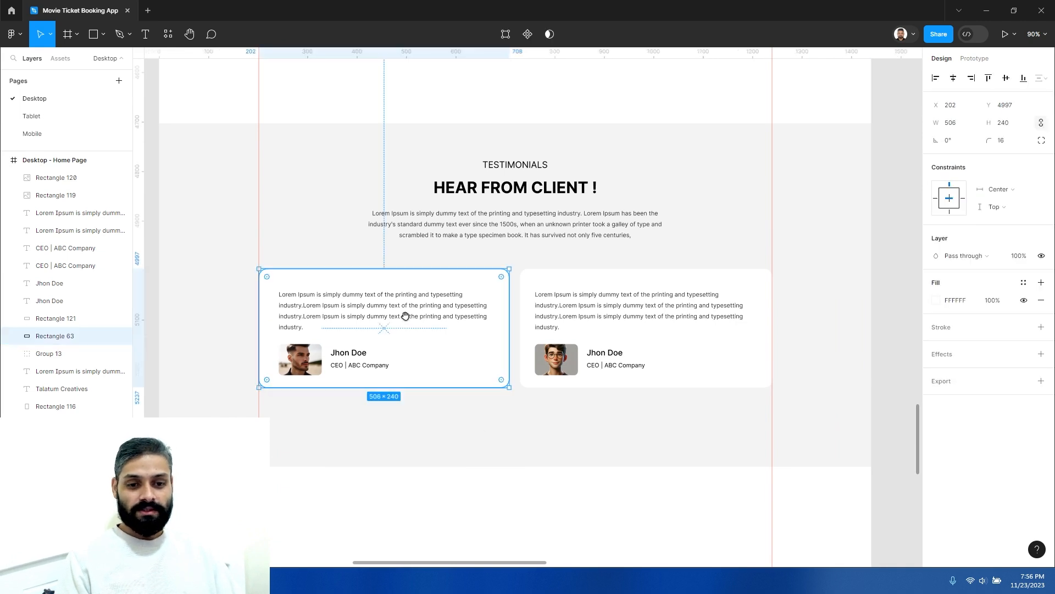
left_click(486, 440)
scroll(486, 434, "down", 3)
scroll(497, 424, "up", 3)
left_click_drag(466, 417, 475, 402)
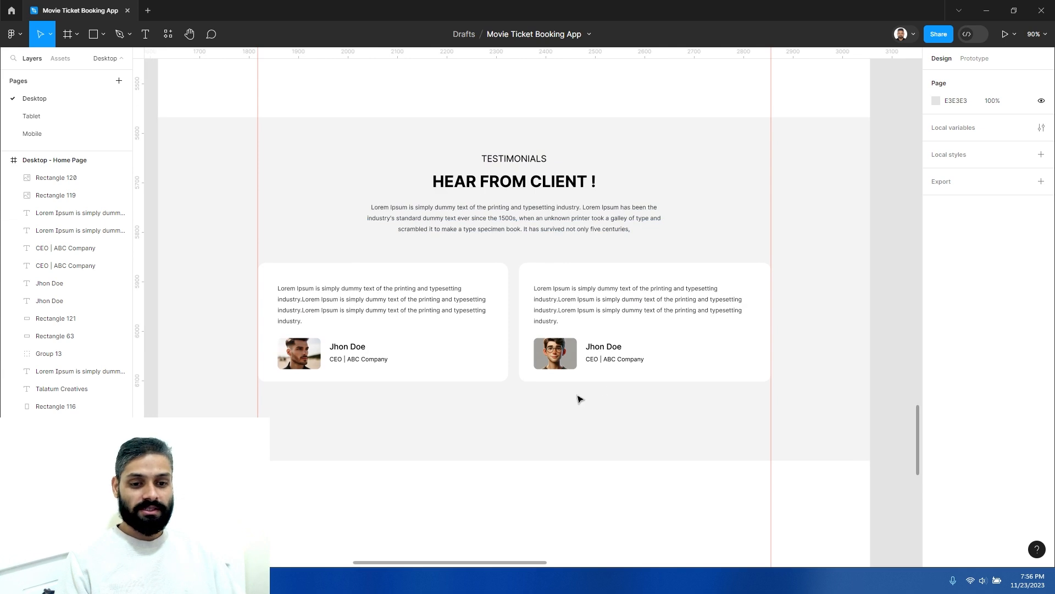
Copy the three pagination dots from the wireframe to the area just below the testimonial cards
scroll(486, 411, "down", 3)
left_click_drag(372, 464, 671, 244)
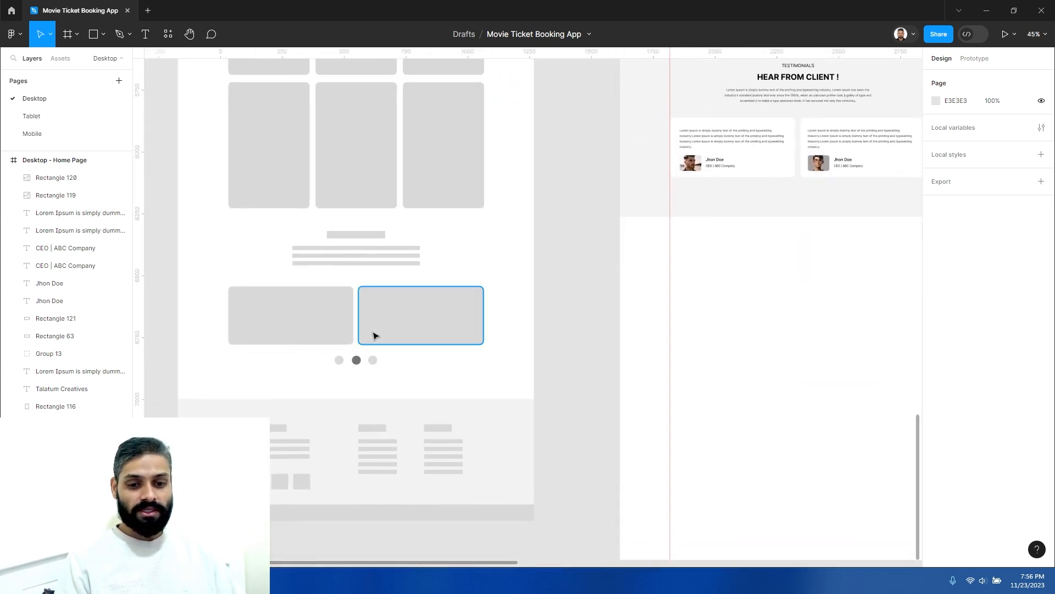
left_click_drag(321, 354, 803, 191)
left_click(824, 259)
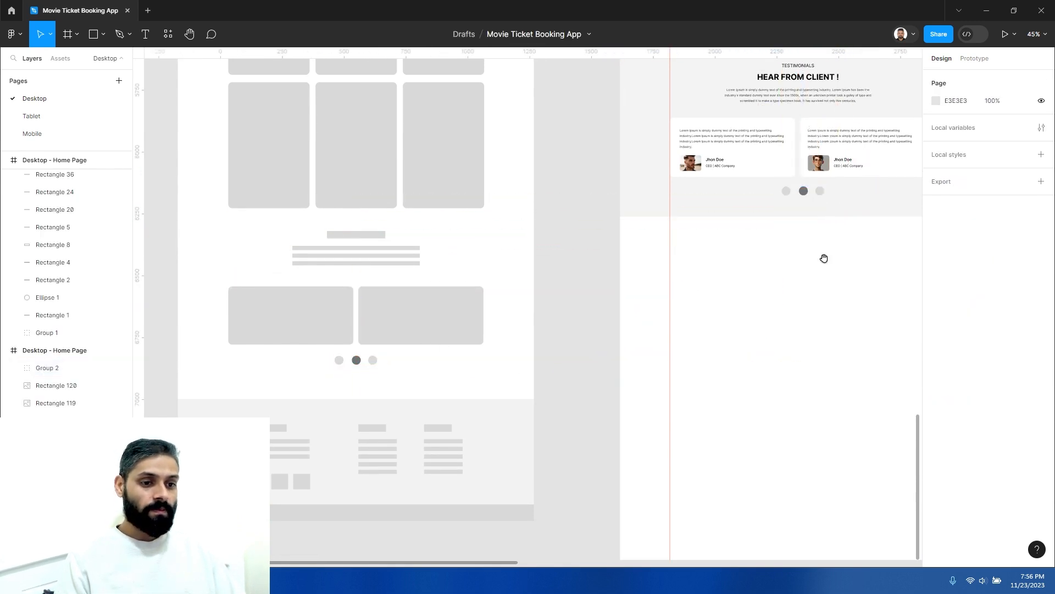
Centre the pagination dots group under the two testimonial cards at X 634, Y 5275
left_click_drag(824, 259, 535, 348)
left_click(591, 266, "ctrl")
left_click(590, 266, "ctrl")
left_click_drag(459, 330, 650, 352)
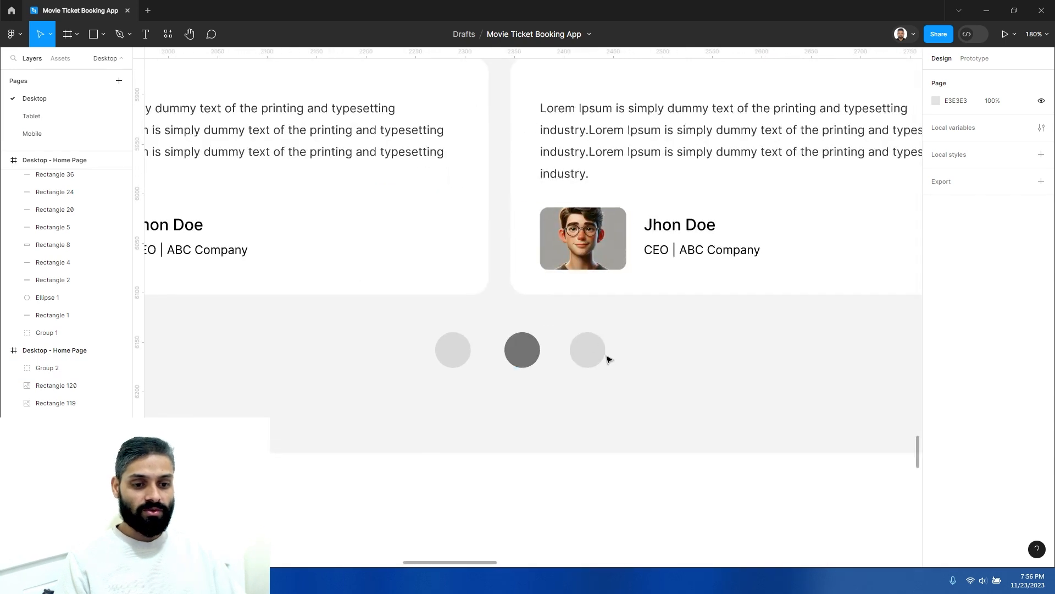
left_click(502, 367)
mouse_move(520, 352)
left_mouse_down()
mouse_move(500, 349)
mouse_move(509, 350)
left_mouse_up()
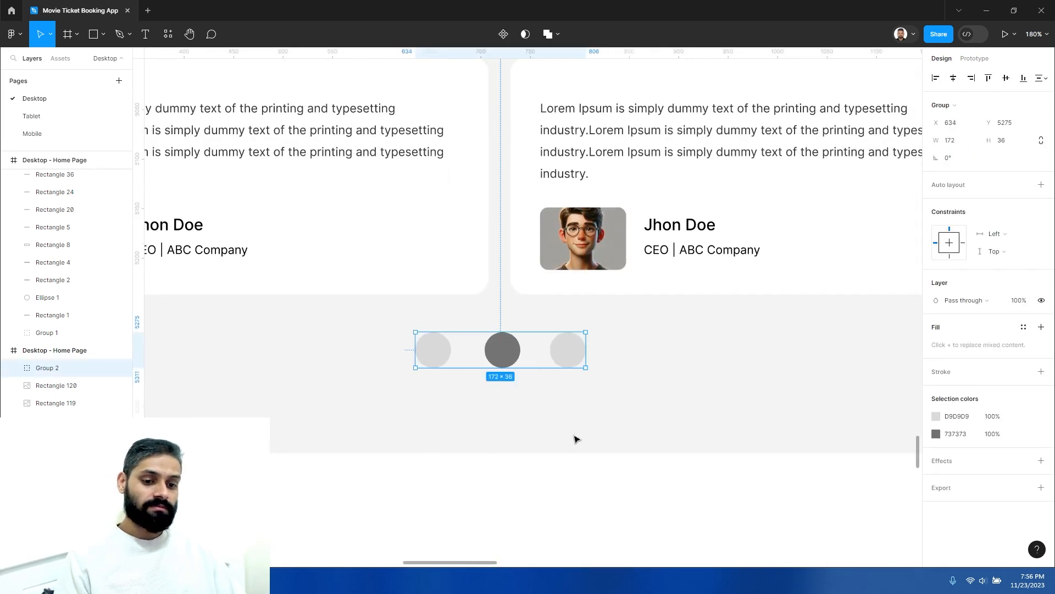
left_click(513, 389)
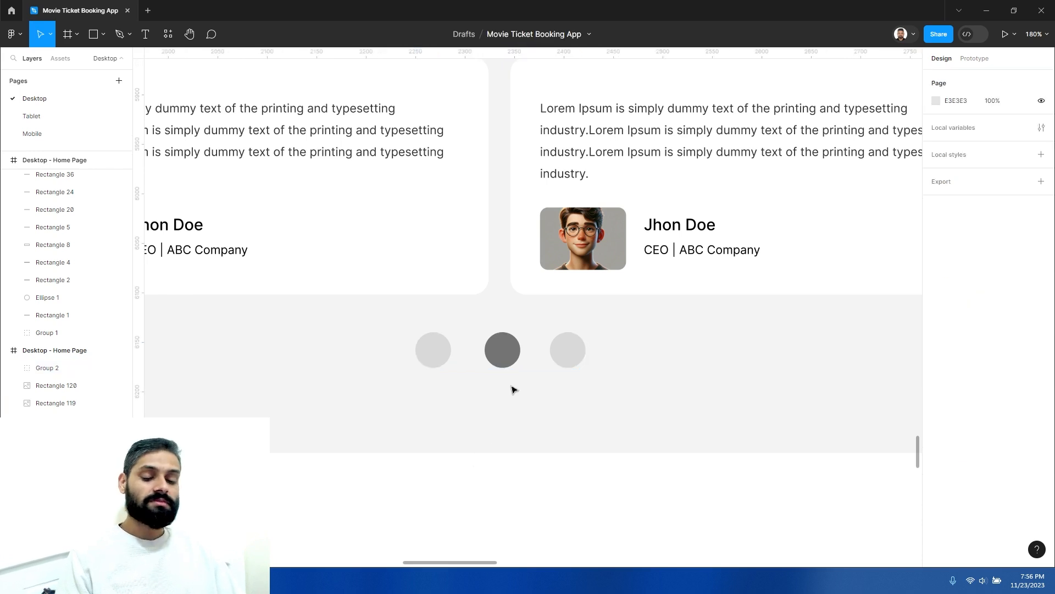
Darken the fill of the middle pagination dot to a darker grey
double_click(503, 351)
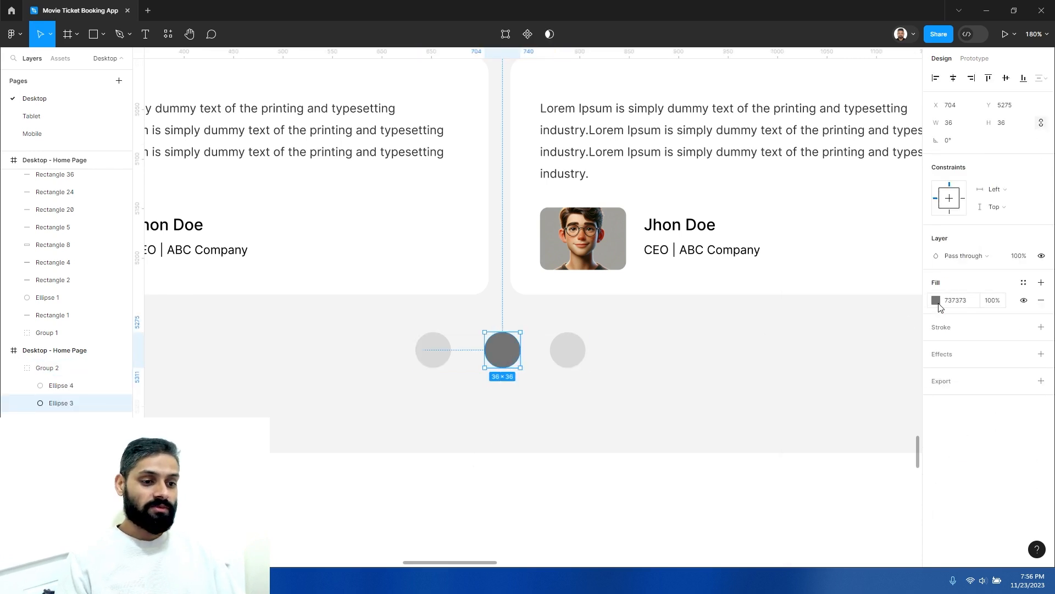
left_click(936, 302)
left_click_drag(796, 356, 790, 381)
left_click(635, 503)
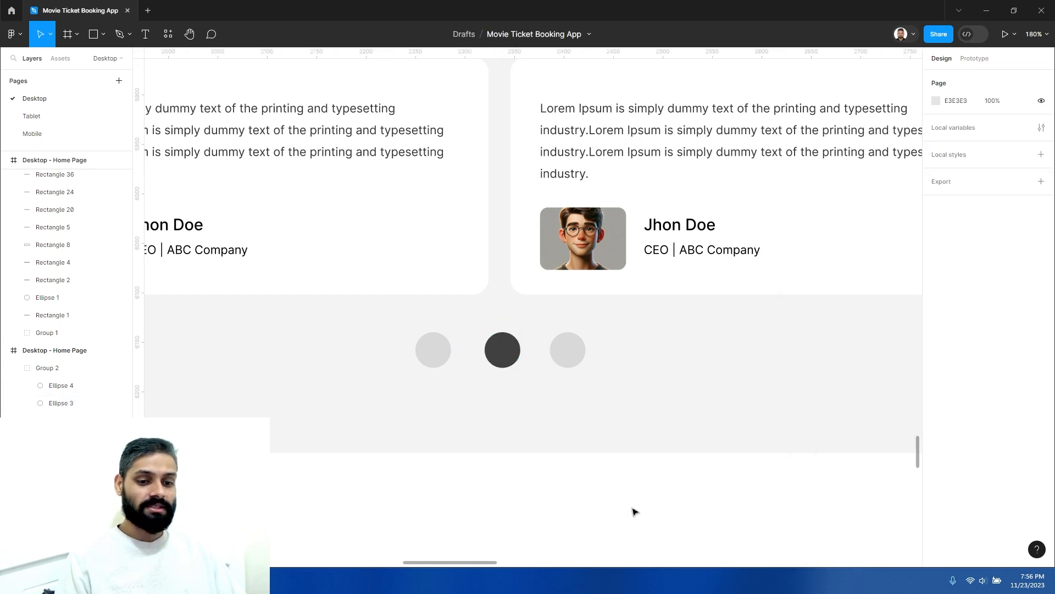
Compare the wireframe's closing section and footer with the empty area below Testimonials on the home page
scroll(575, 457, "down", 5)
left_click_drag(587, 489, 606, 389)
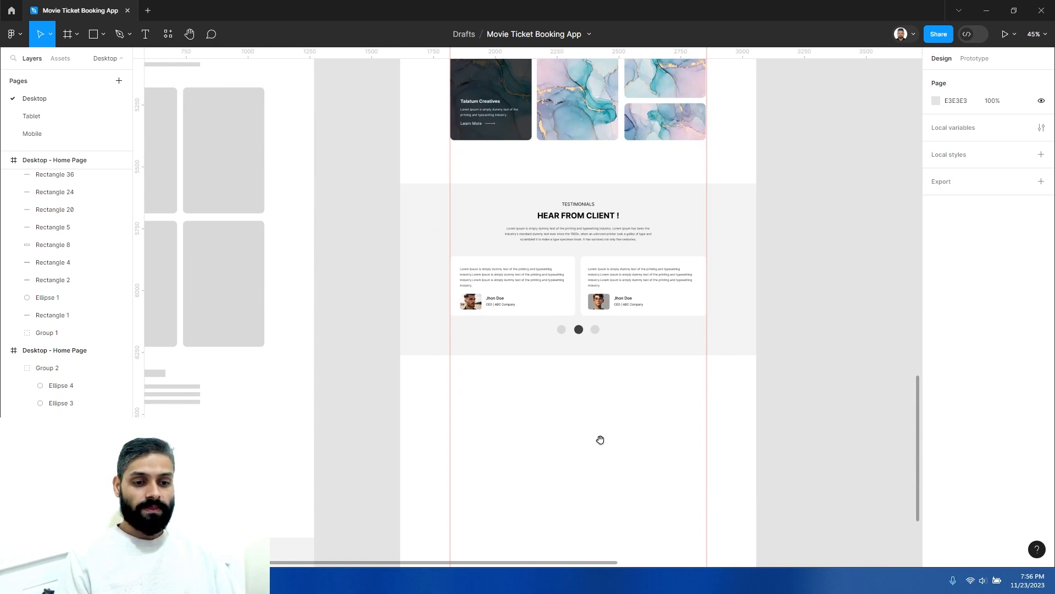
left_click_drag(605, 438, 622, 423)
scroll(621, 422, "down", 3)
left_click_drag(604, 383, 612, 347)
scroll(612, 347, "down", 2)
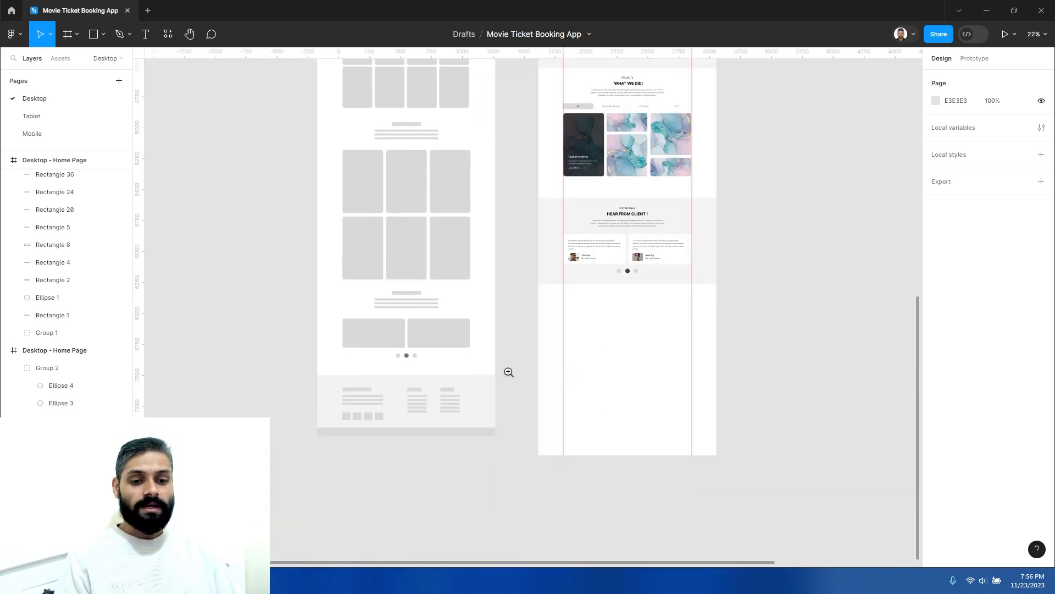
scroll(508, 371, "up", 3)
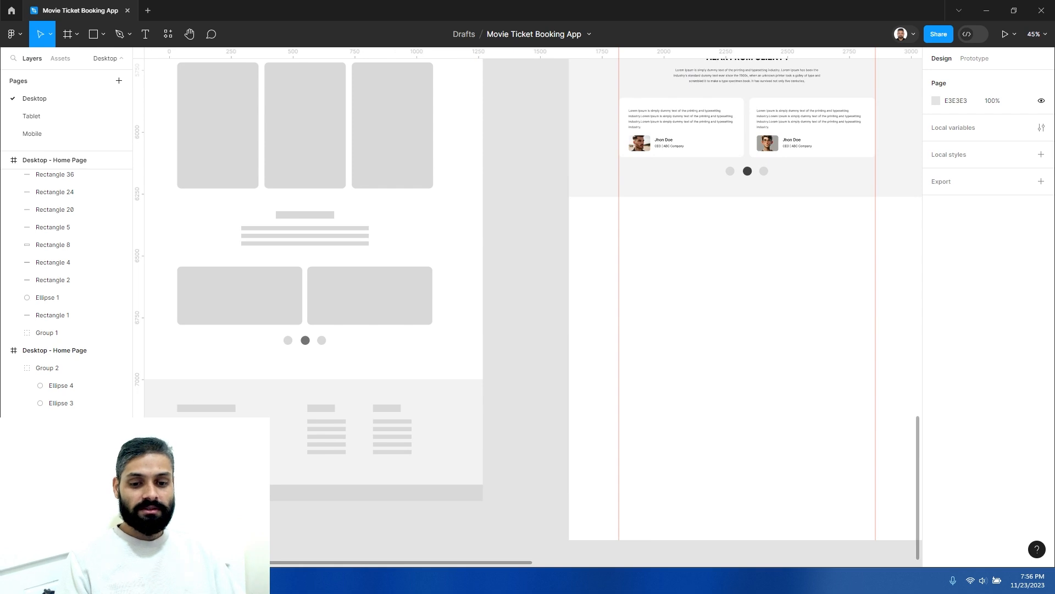
scroll(715, 304, "down", 3)
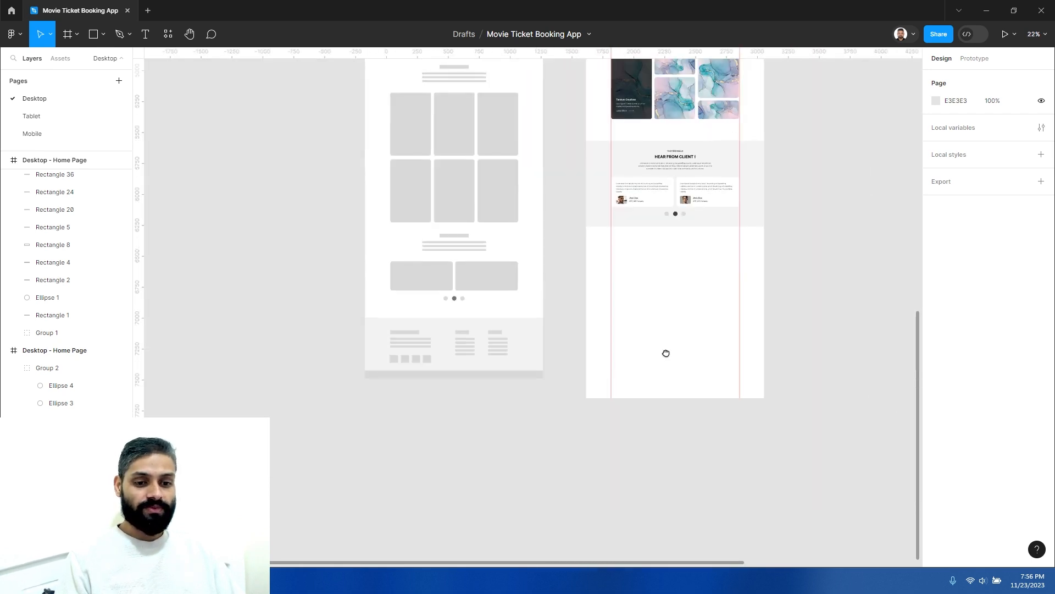
scroll(665, 351, "up", 1)
scroll(662, 326, "up", 3)
left_click_drag(619, 281, 662, 257)
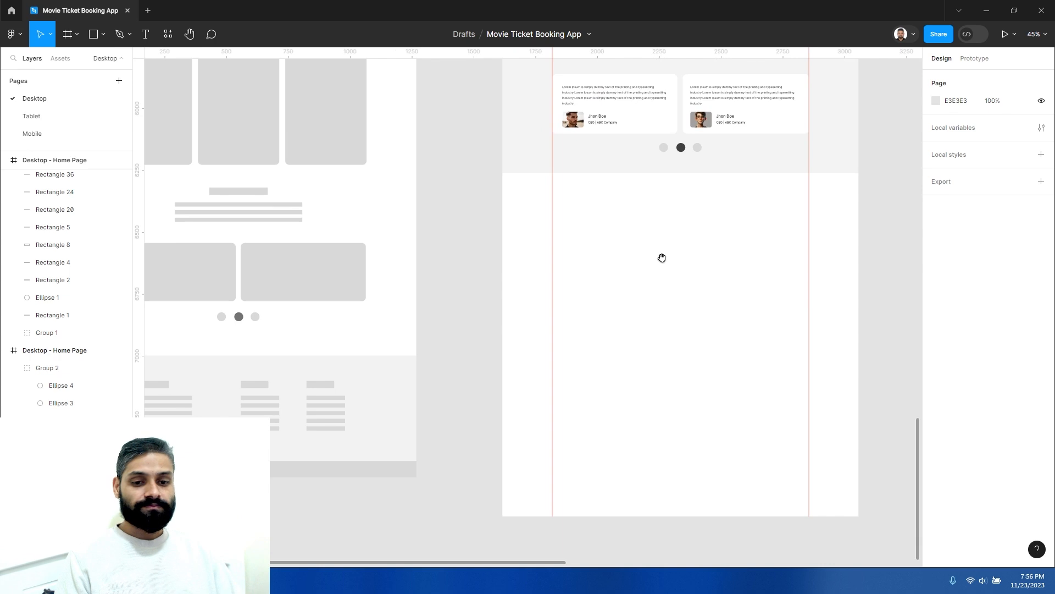
scroll(607, 388, "up", 3)
scroll(653, 438, "down", 5)
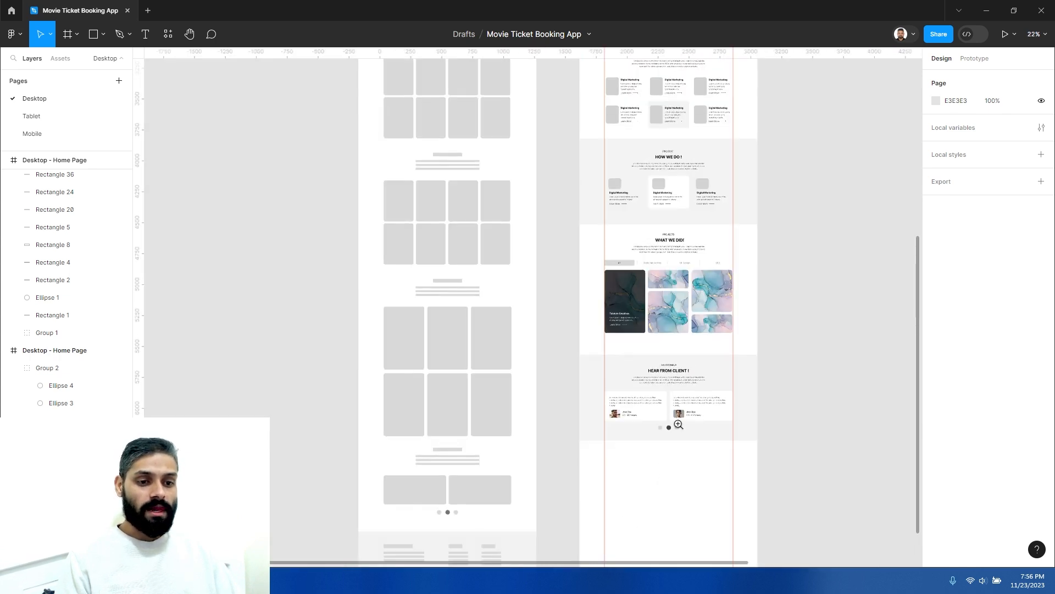
scroll(596, 198, "down", 3)
scroll(549, 346, "up", 3)
left_click_drag(551, 414, 668, 386)
key("z")
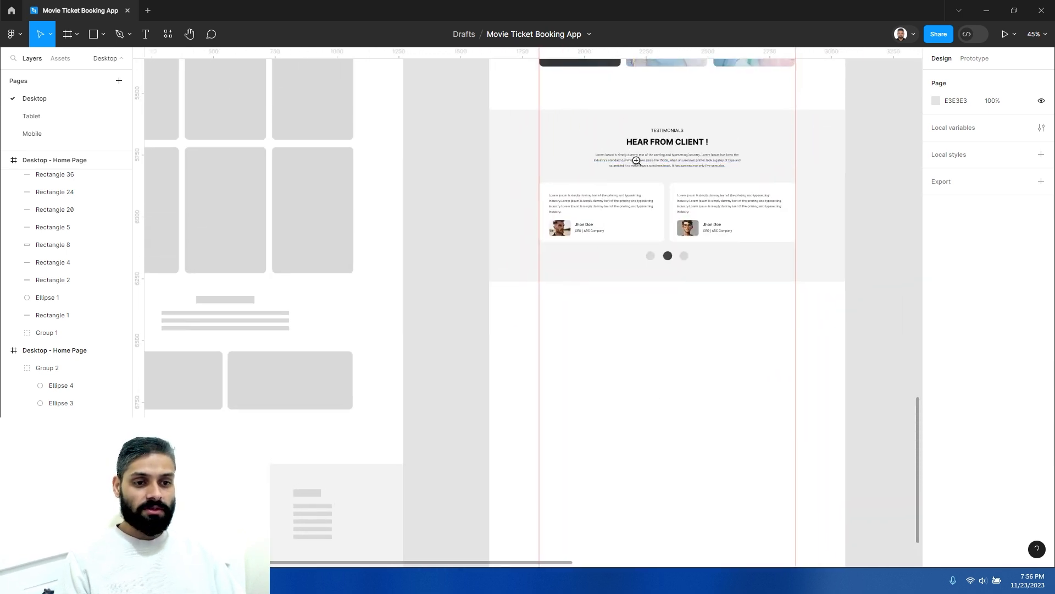
left_click_drag(627, 318, 690, 249)
left_click_drag(780, 248, 775, 353)
left_click_drag(386, 442, 513, 340)
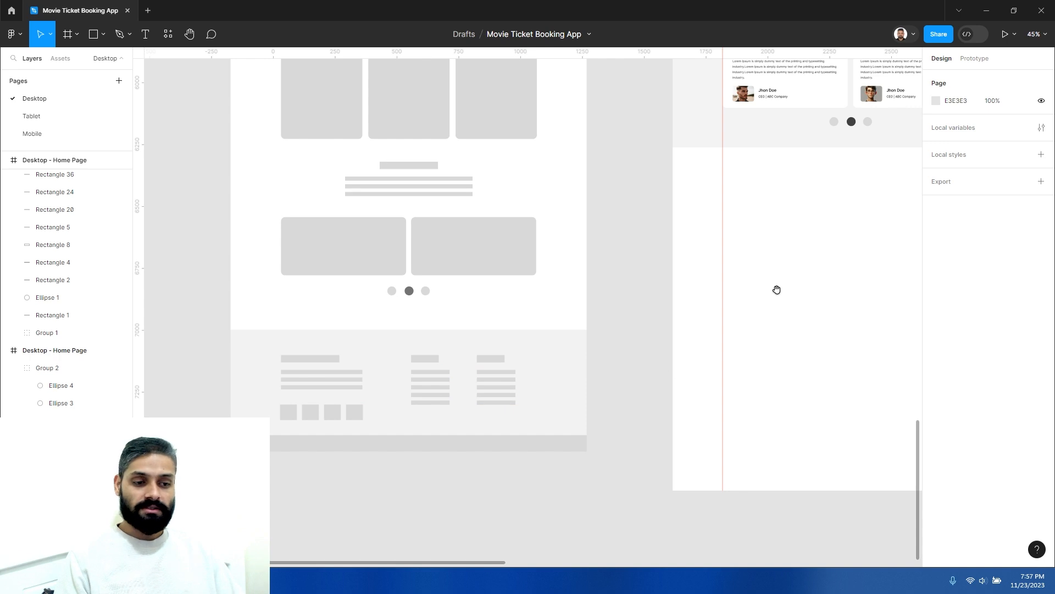
scroll(774, 291, "right", 4)
scroll(774, 291, "up", 3)
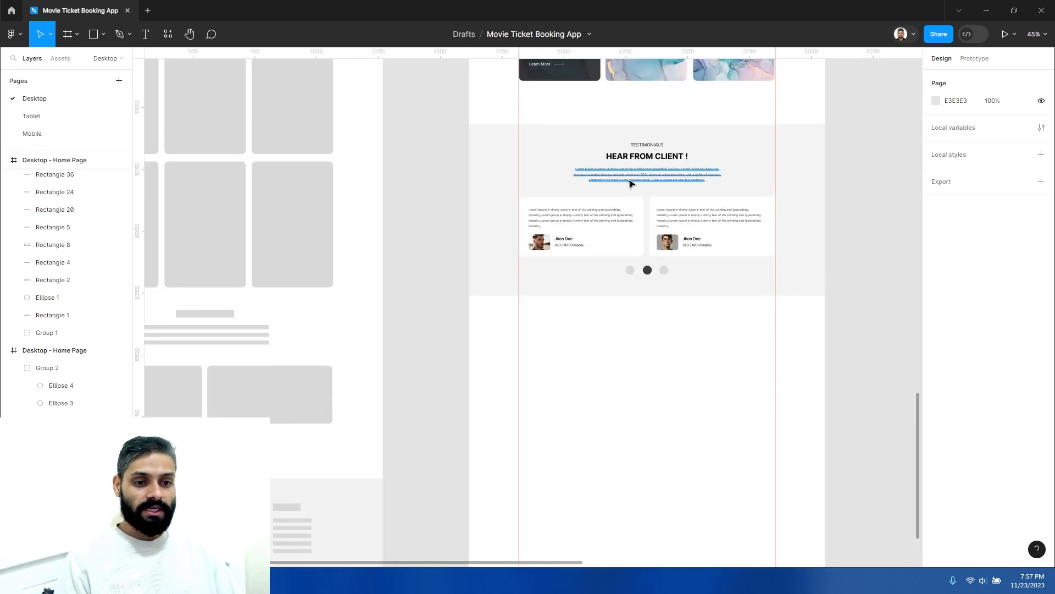
Duplicate the TESTIMONIALS label and its description paragraph into the empty area below the section, aligned to the page's left margin guide
left_click(635, 177)
left_click(650, 145, "shift")
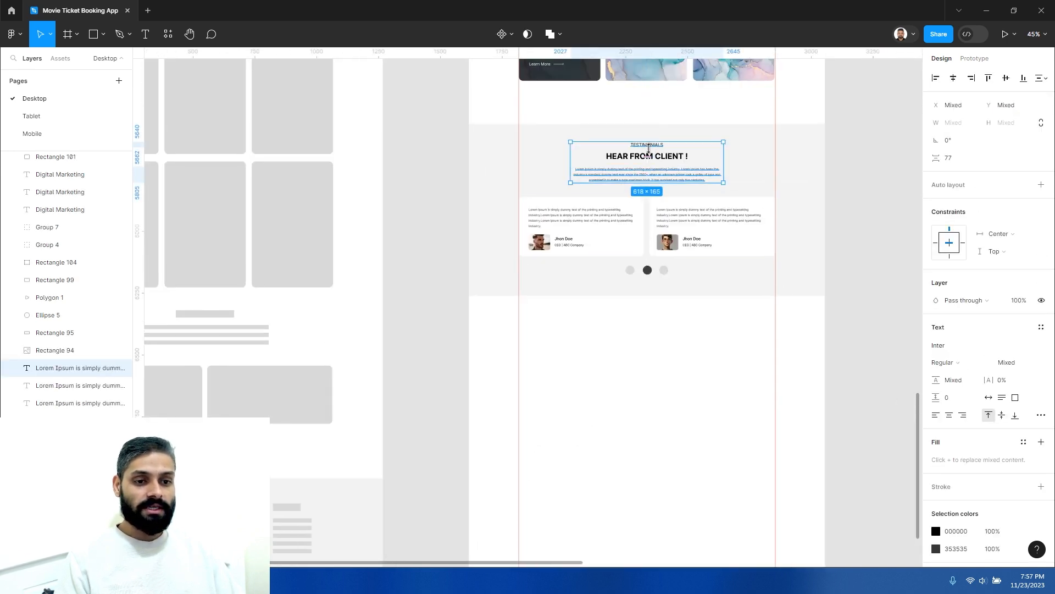
left_click_drag(634, 174, 580, 362)
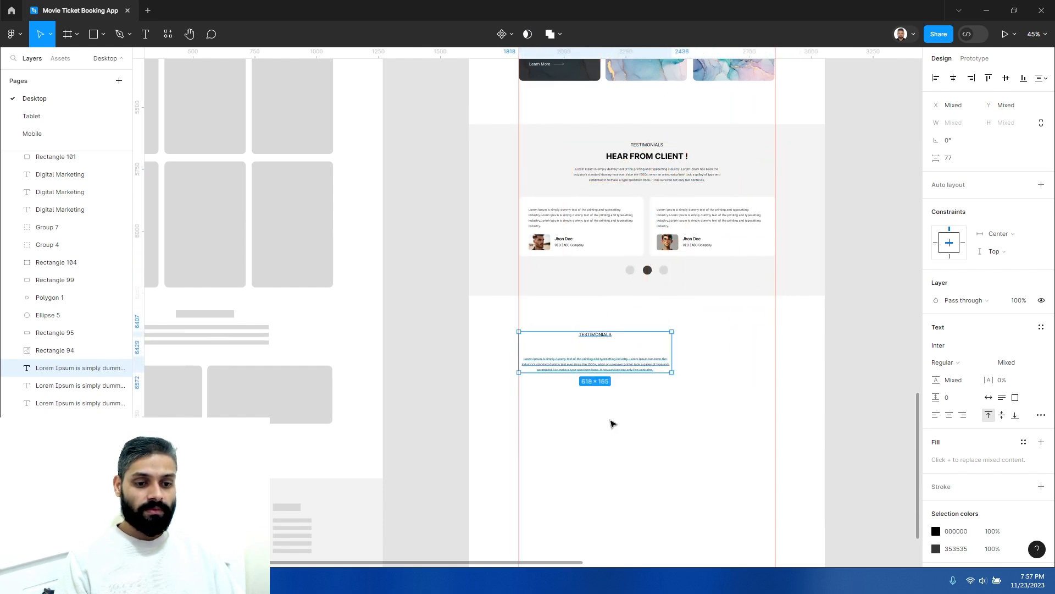
left_click(607, 421)
Move the duplicated TESTIMONIALS label to the page's left margin guide above its paragraph and change its text to ABOUT US
key("z")
left_click(602, 421)
left_click_drag(603, 249, 483, 276)
double_click(482, 277)
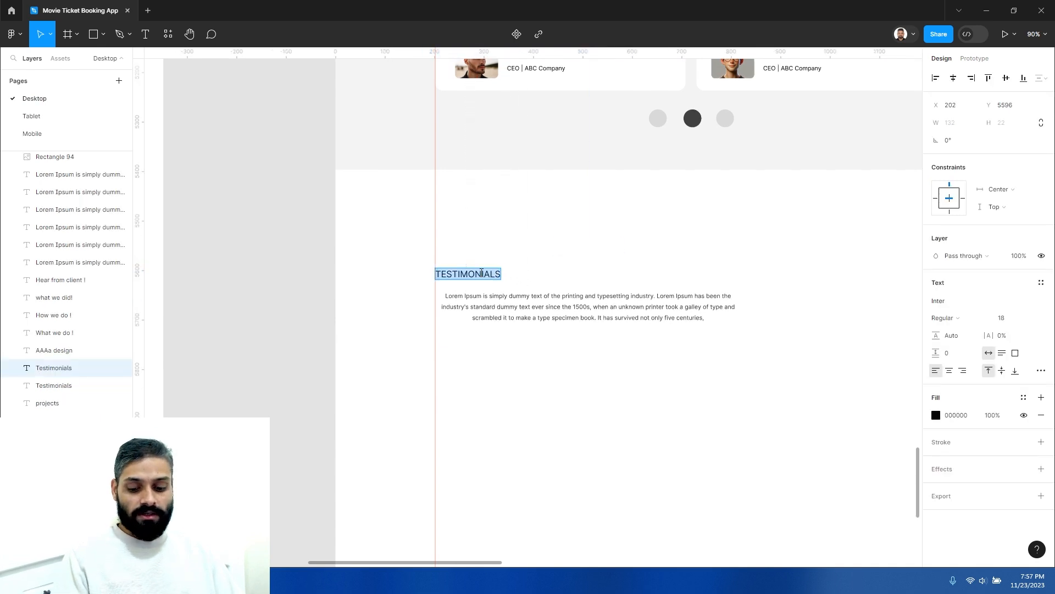
type("ABOUT ")
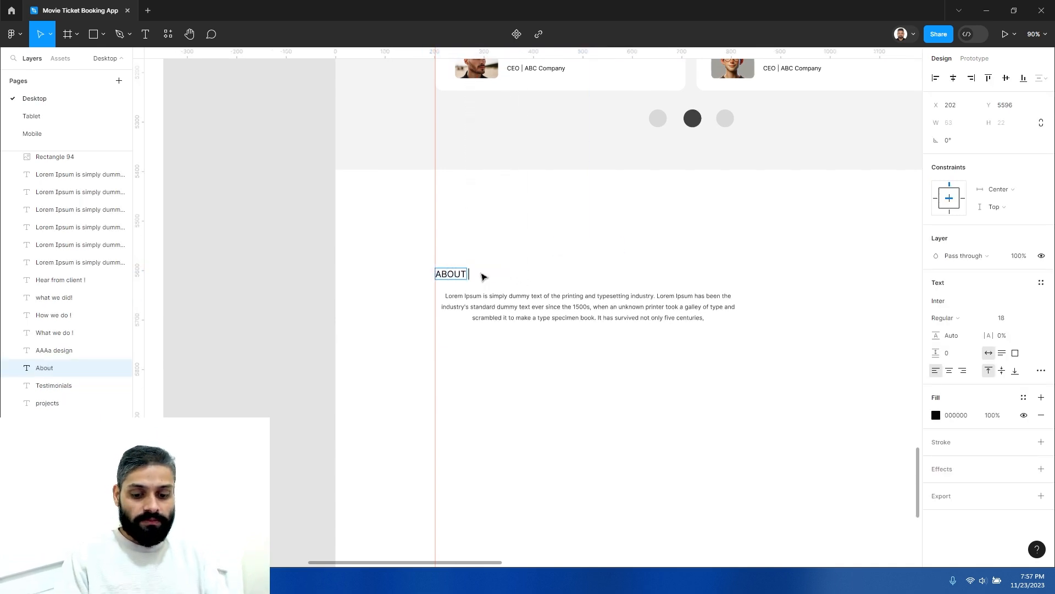
type("US")
key("ctrl+a")
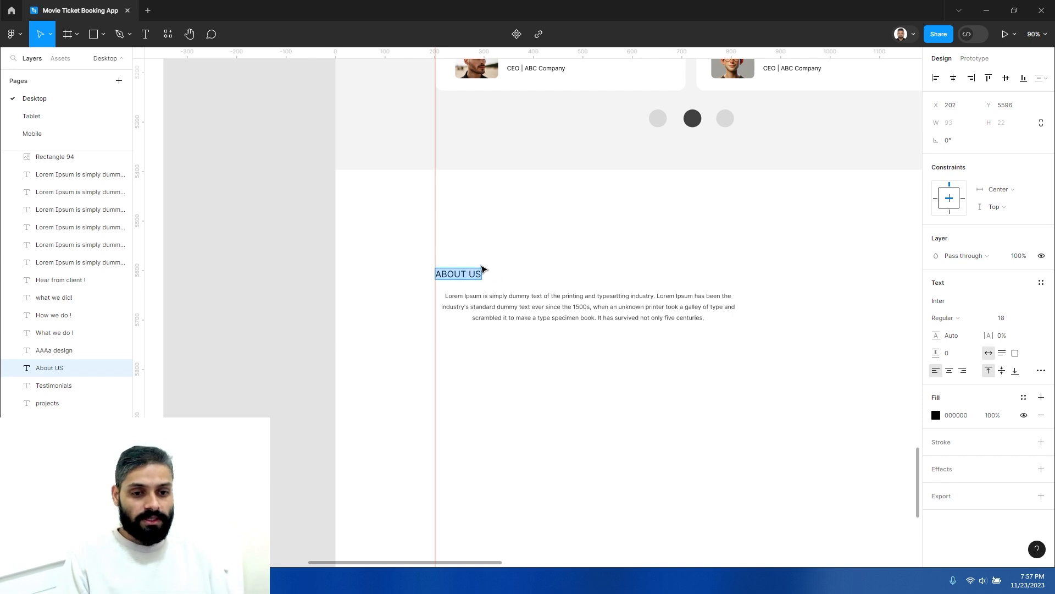
Set the ABOUT US heading's letter case to as typed instead of all uppercase
key("Escape")
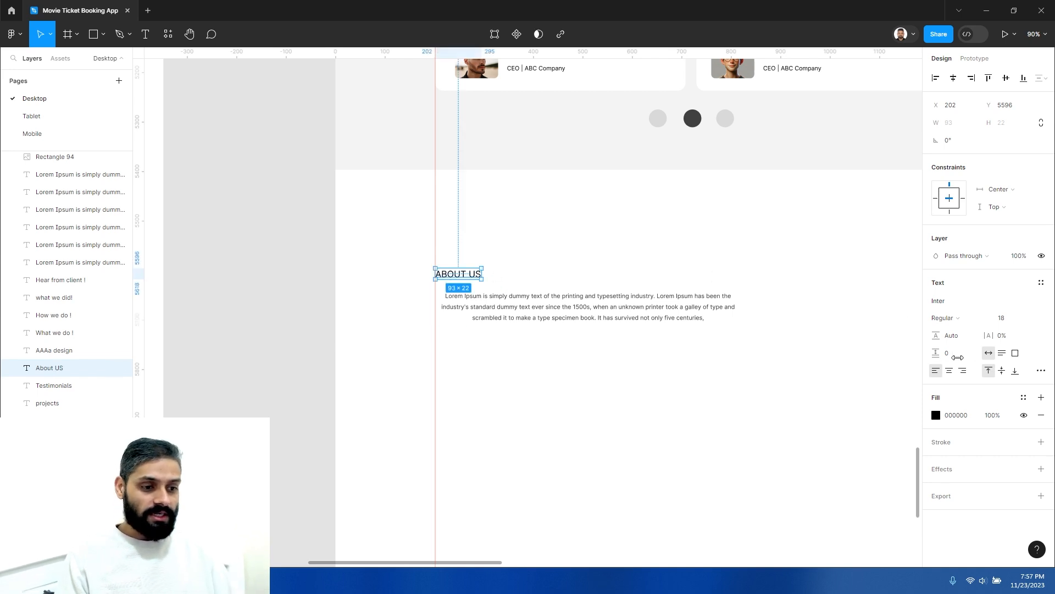
left_click(1041, 371)
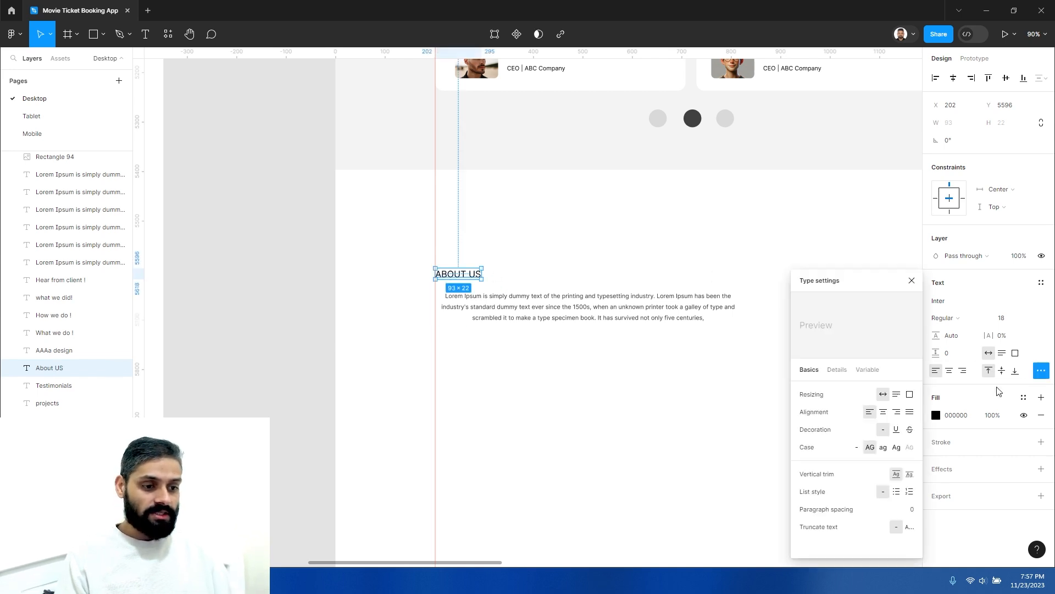
left_click(857, 447)
left_click(770, 438)
Left-align the paragraph under About US and resize its text box to 399 by 153
left_click(732, 316)
left_click_drag(739, 311, 600, 311)
left_click(937, 373)
left_click_drag(525, 378, 523, 366)
left_click_drag(600, 320, 633, 323)
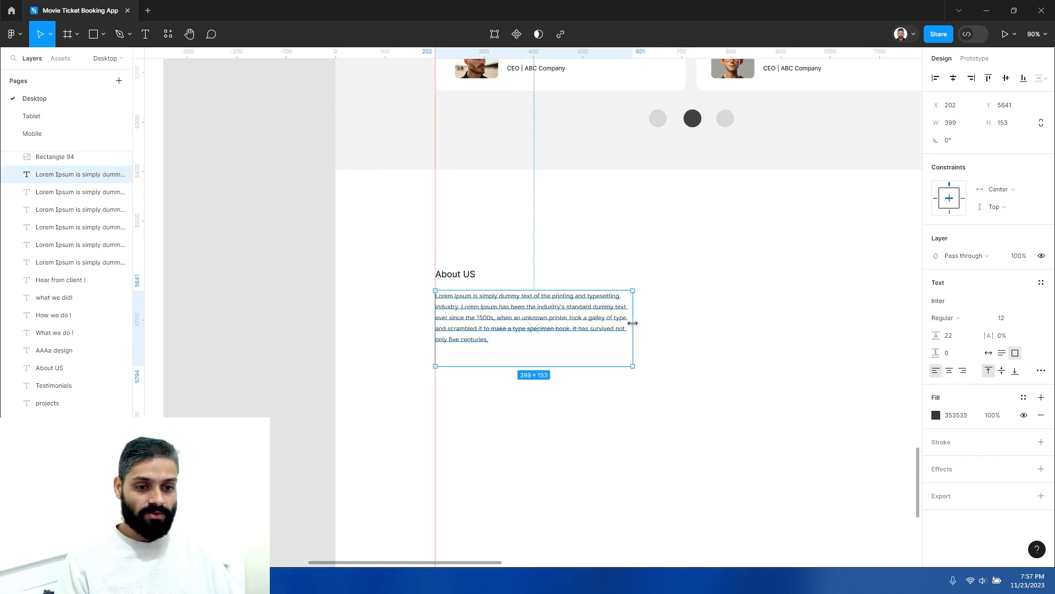
left_click(684, 405)
Duplicate the About US heading on the same line at X 719 and change its text to Sitemap
scroll(633, 323, "right", 2)
scroll(634, 323, "down", 3)
scroll(633, 323, "right", 2)
scroll(633, 323, "up", 1)
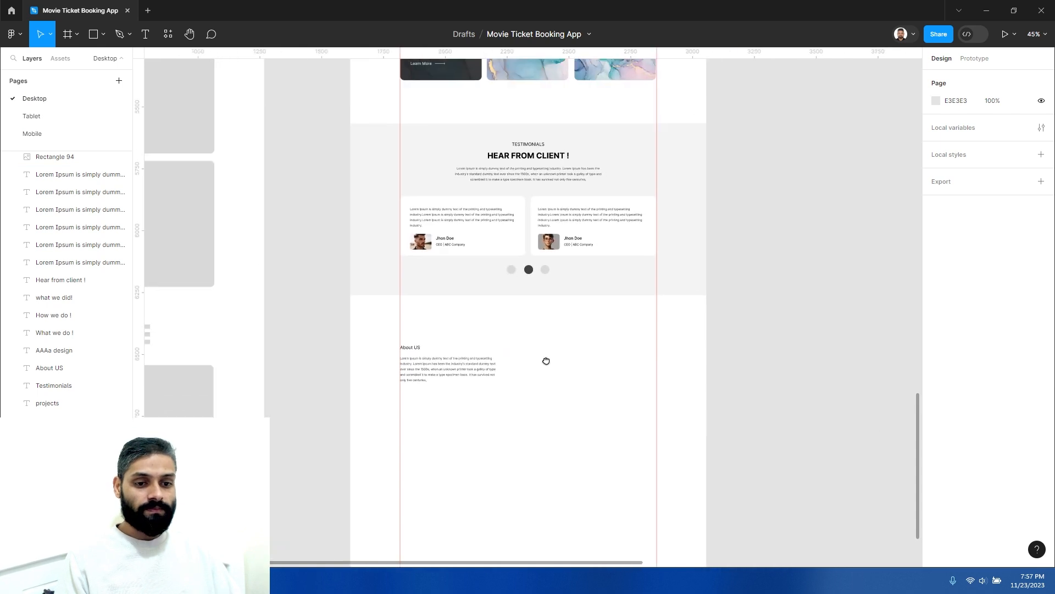
scroll(547, 361, "up", 3)
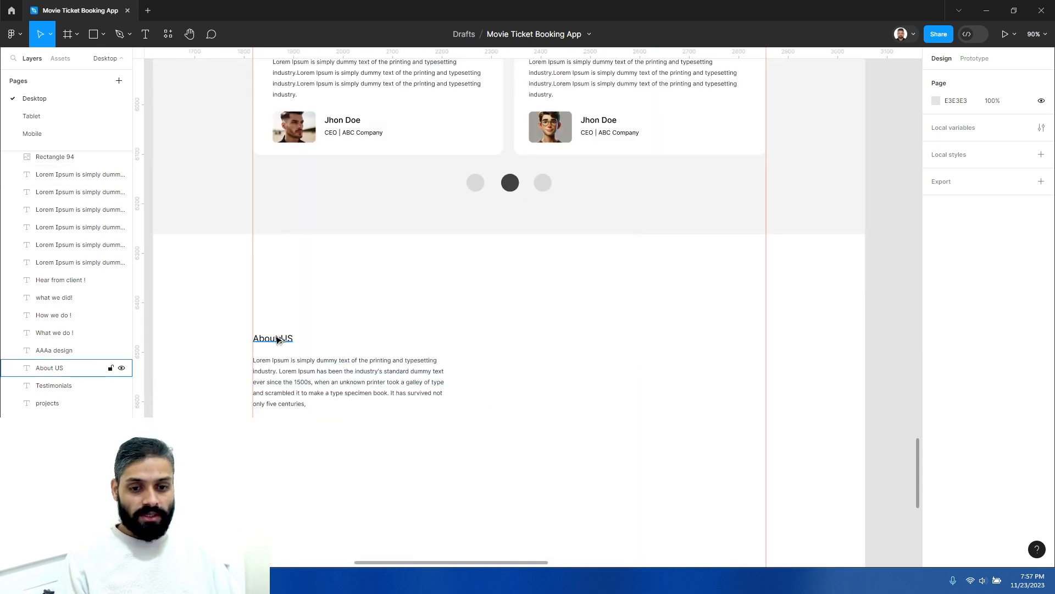
left_click_drag(276, 340, 532, 342)
double_click(531, 341)
type("S")
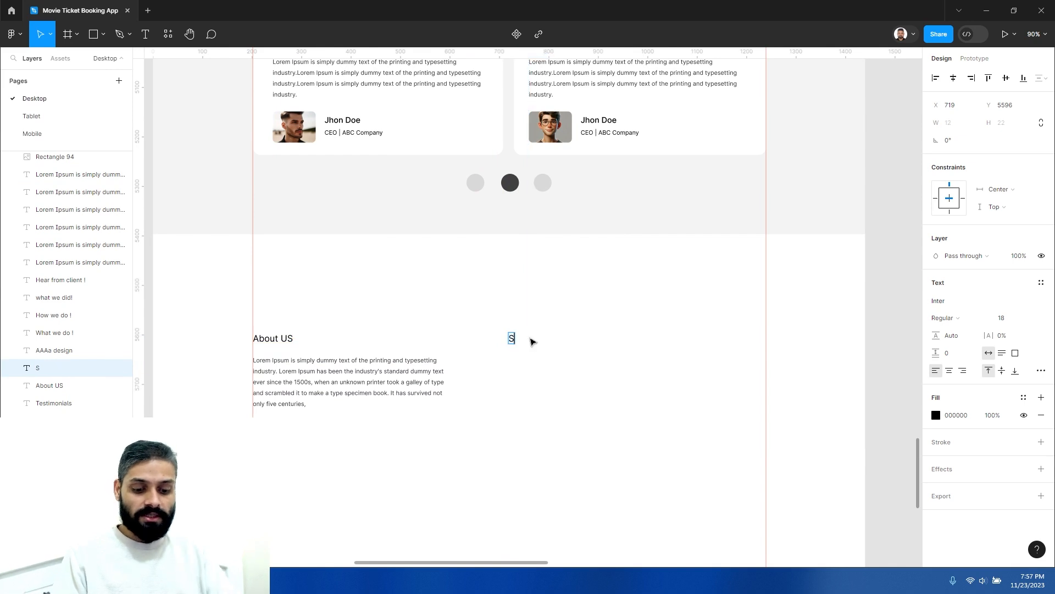
type("itema")
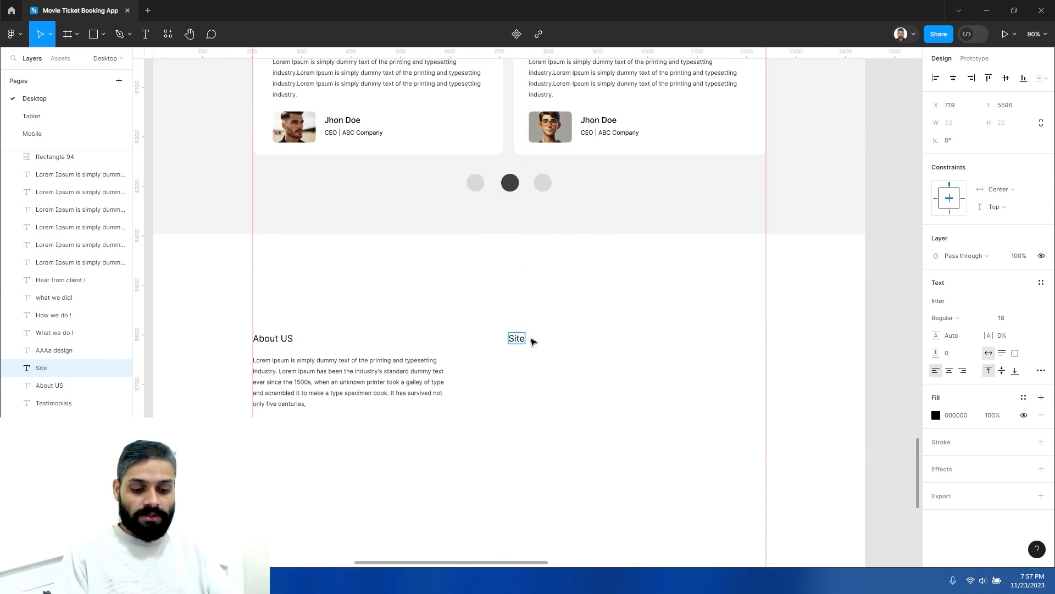
key("Escape")
left_click(538, 376)
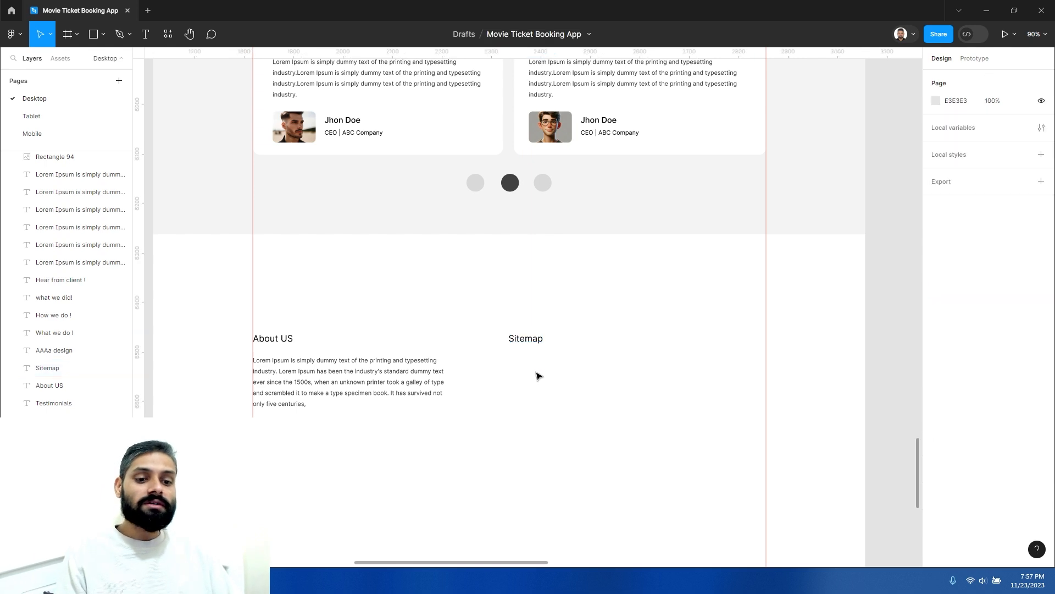
left_click(475, 404)
left_click_drag(470, 392, 464, 336)
left_click_drag(314, 323, 571, 327)
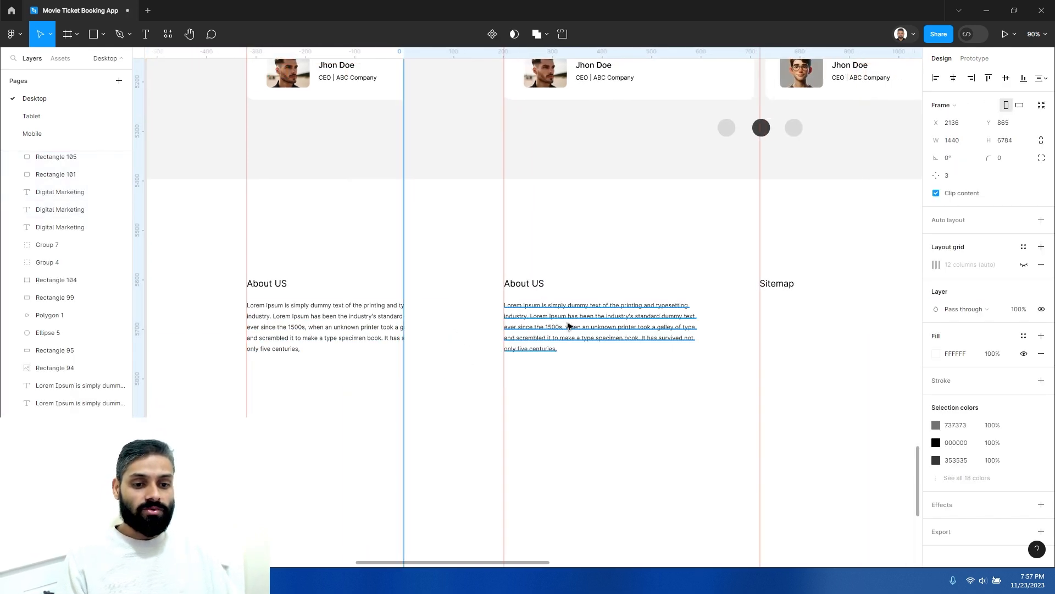
key("ctrl+z")
Duplicate the About US paragraph under Sitemap and replace its text with Home, Services, Projects, Testimonial, Blog and Career on separate lines
left_click(489, 388)
left_click(354, 316)
left_click_drag(360, 323, 574, 330)
double_click(573, 324)
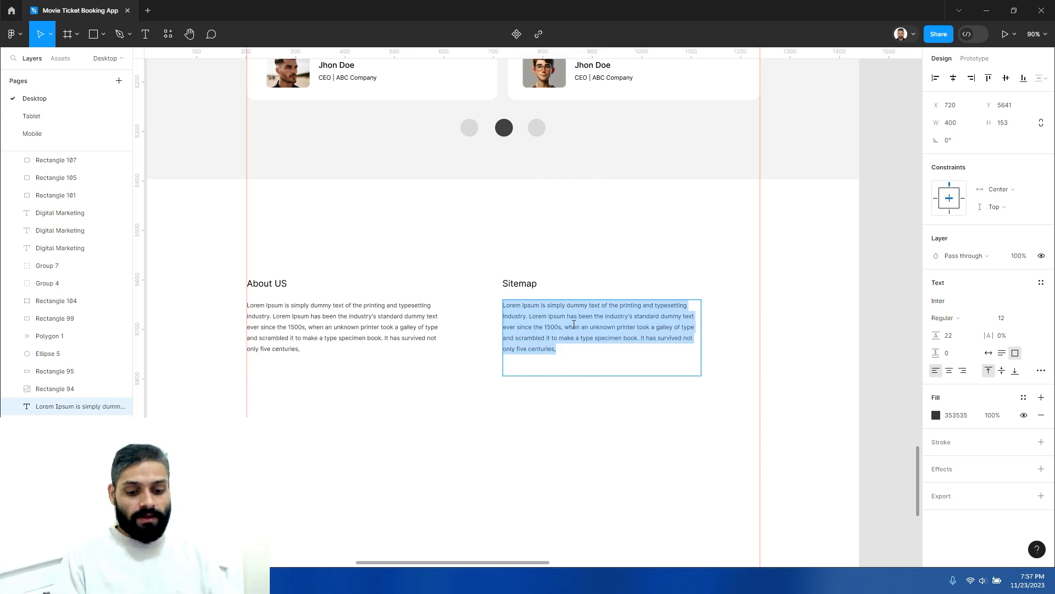
type("Home")
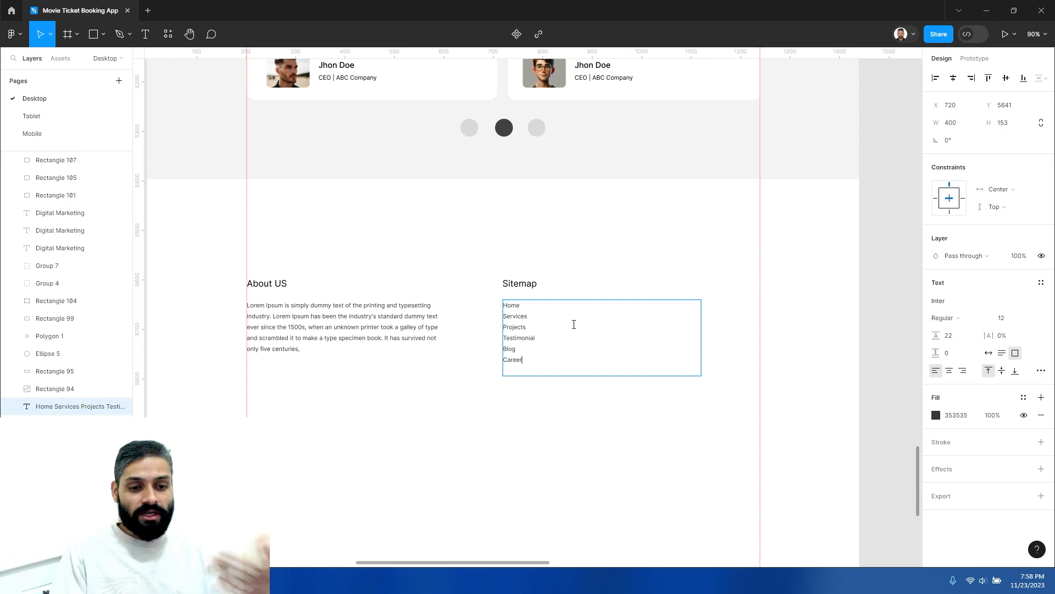
Set the Sitemap list's text box to auto width
key("ctrl+a")
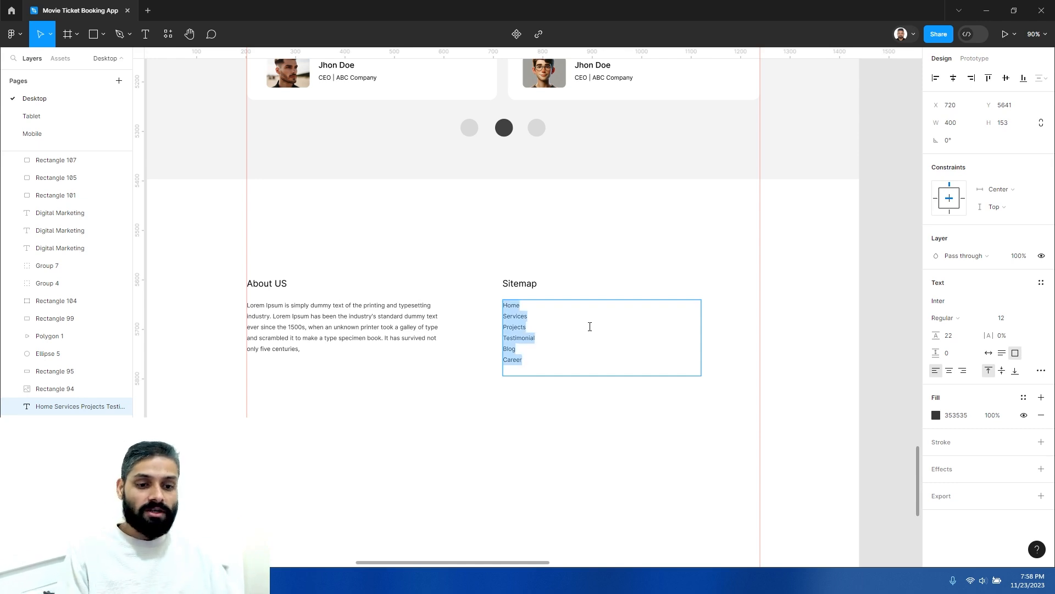
left_click(989, 352)
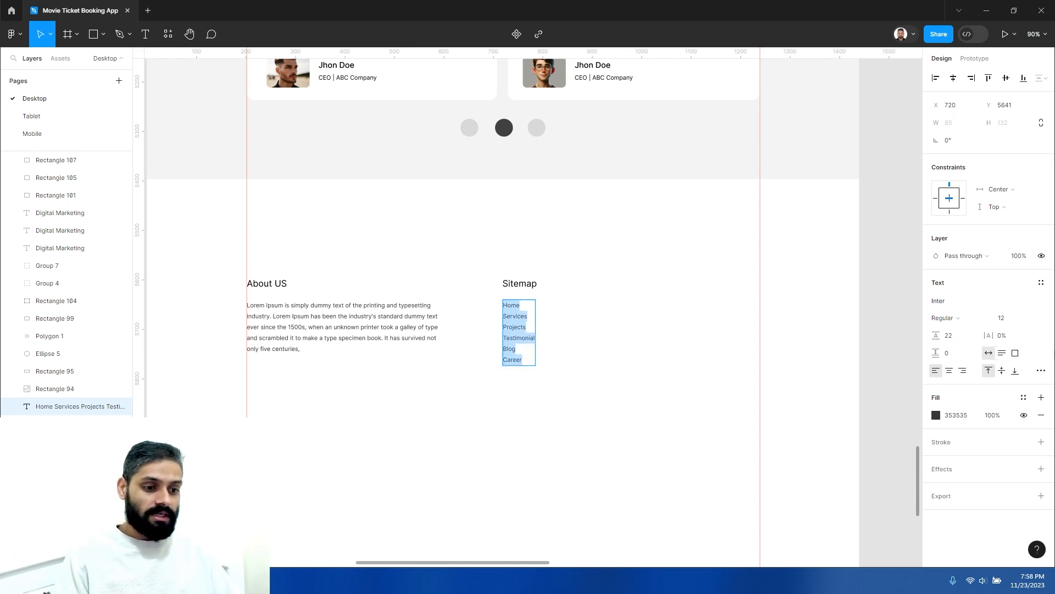
key("Escape")
Set the line height of the Sitemap link list to 32
key("z")
left_click(551, 342)
left_click(549, 341)
left_click_drag(441, 343, 542, 334)
left_click(543, 335, "alt")
double_click(536, 294)
double_click(533, 291)
key("ctrl+a")
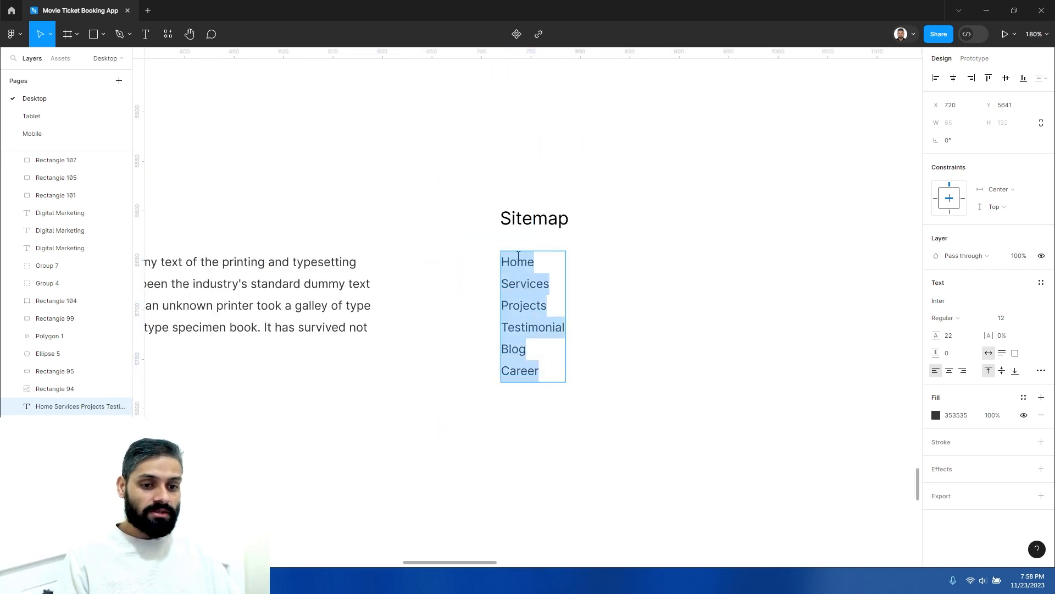
left_click(1042, 371)
left_click(943, 335)
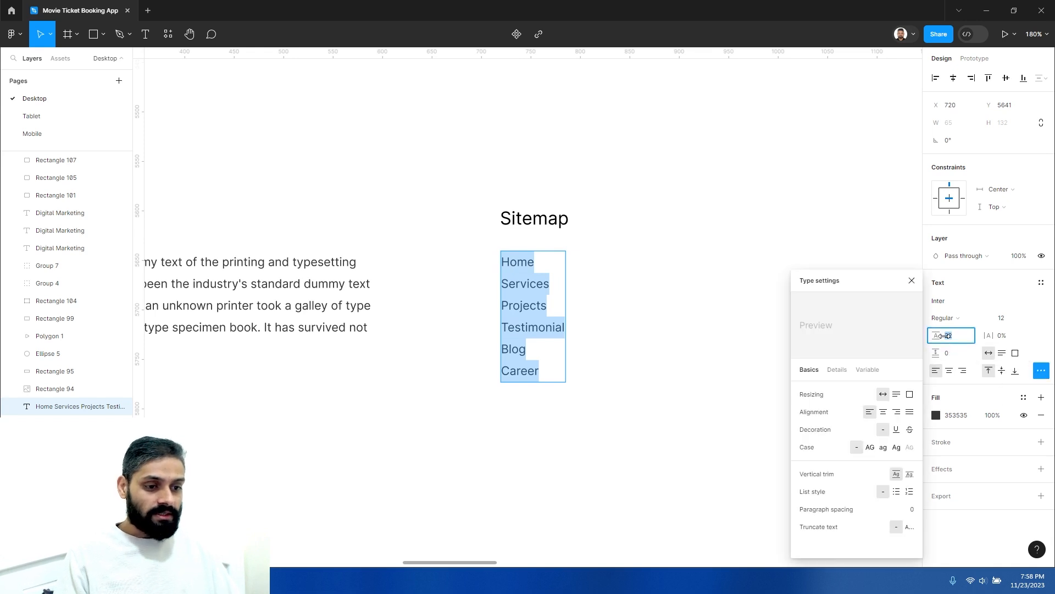
key("Up")
key("Up")
key("Up")
key("Up")
key("Up")
key("Up")
key("Up")
key("Up")
key("Up")
key("Up")
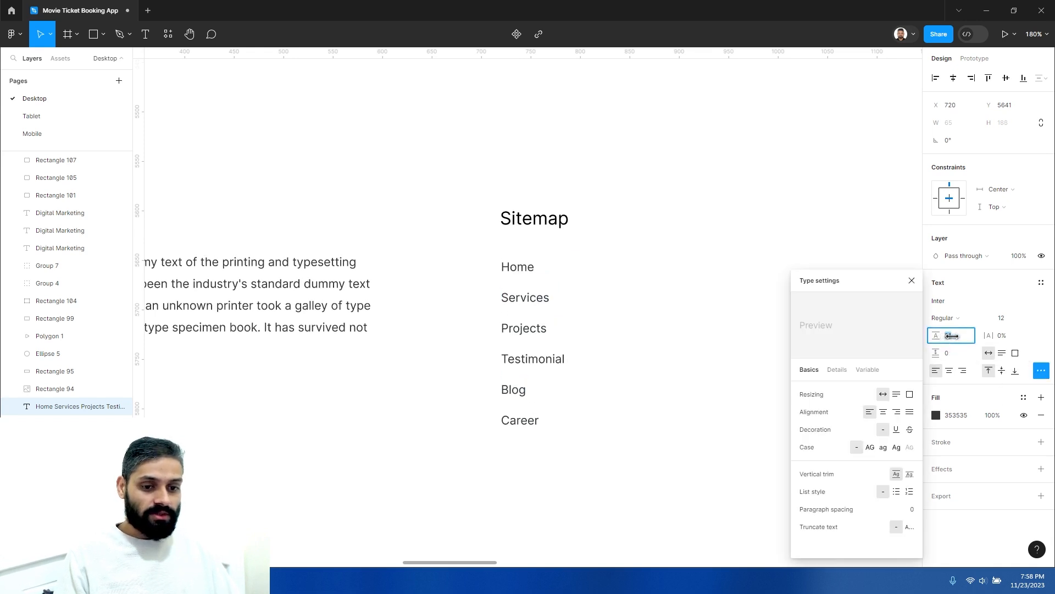
left_click(623, 319)
Underline only the word Projects in the Sitemap list
triple_click(512, 330)
left_click(514, 330)
double_click(524, 330)
left_click(896, 430)
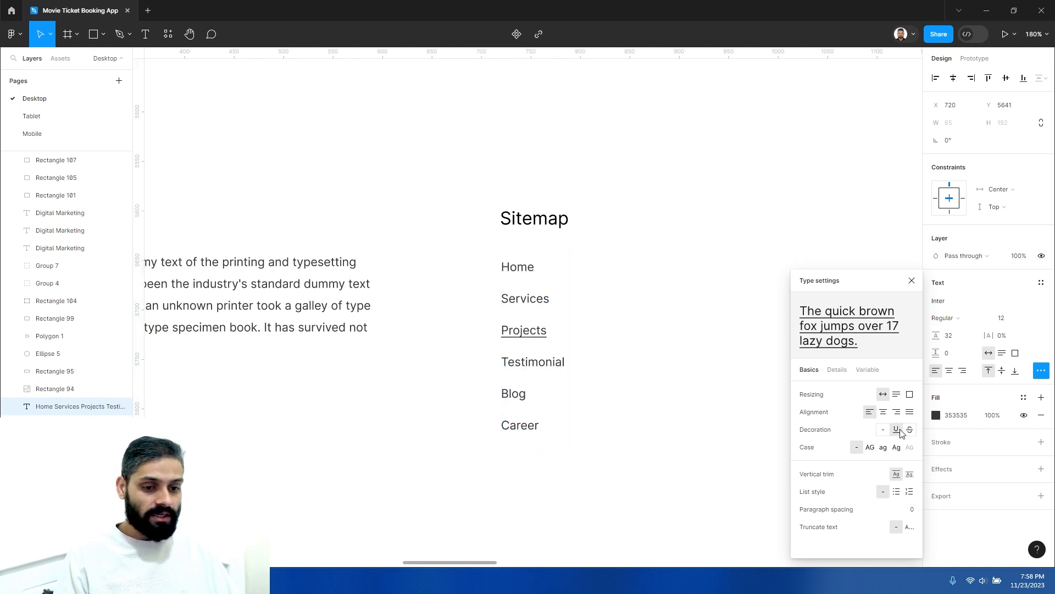
left_click(911, 281)
key("Escape")
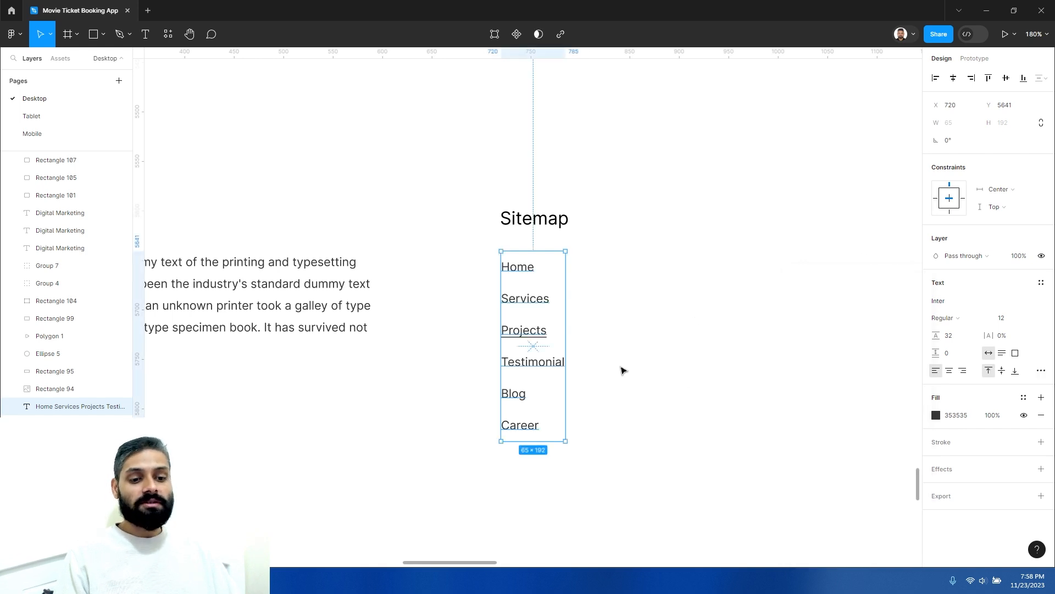
left_click(622, 370)
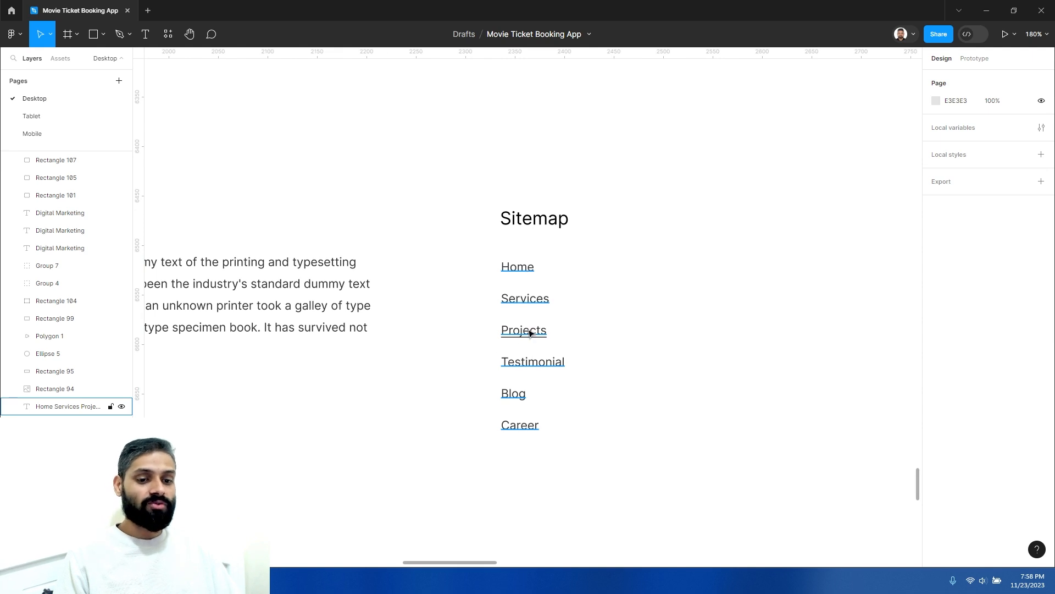
Duplicate the Sitemap heading and its link list as a third footer column, with the heading at X 913
scroll(642, 387, "down", 5)
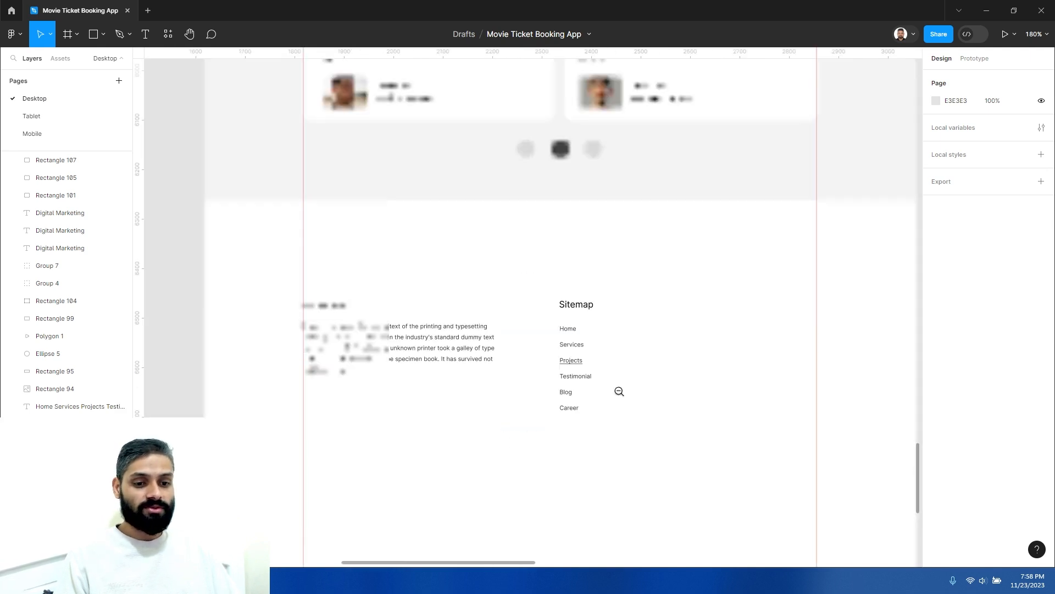
scroll(513, 354, "right", 3)
left_click_drag(394, 262, 384, 264)
left_click_drag(490, 314, 489, 314)
left_click(533, 315)
scroll(533, 315, "up", 5)
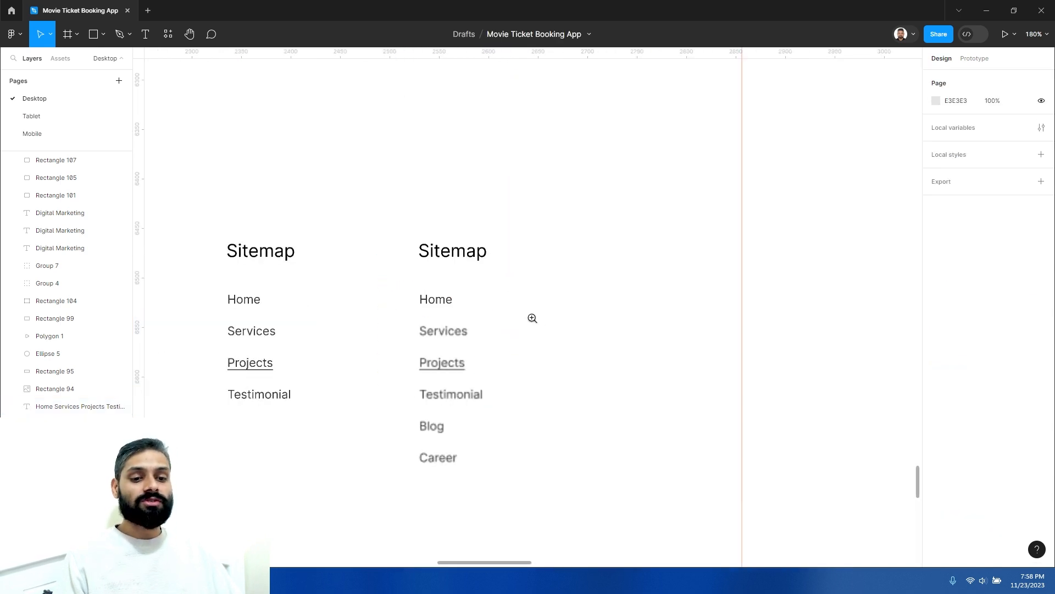
Change the duplicated Sitemap heading's text to Important Links
double_click(451, 248)
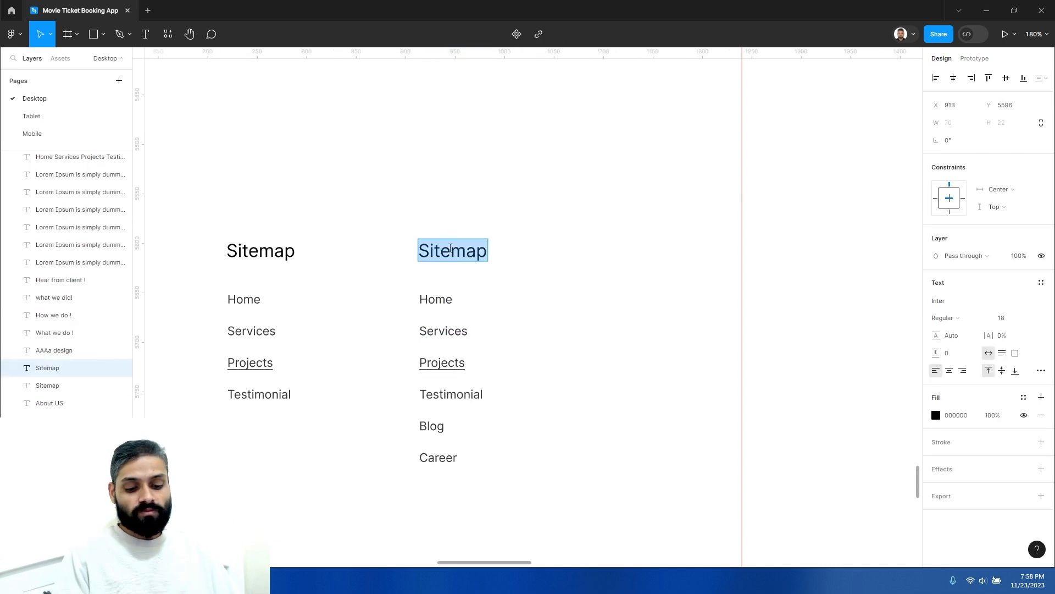
type("P")
key("BackSpace")
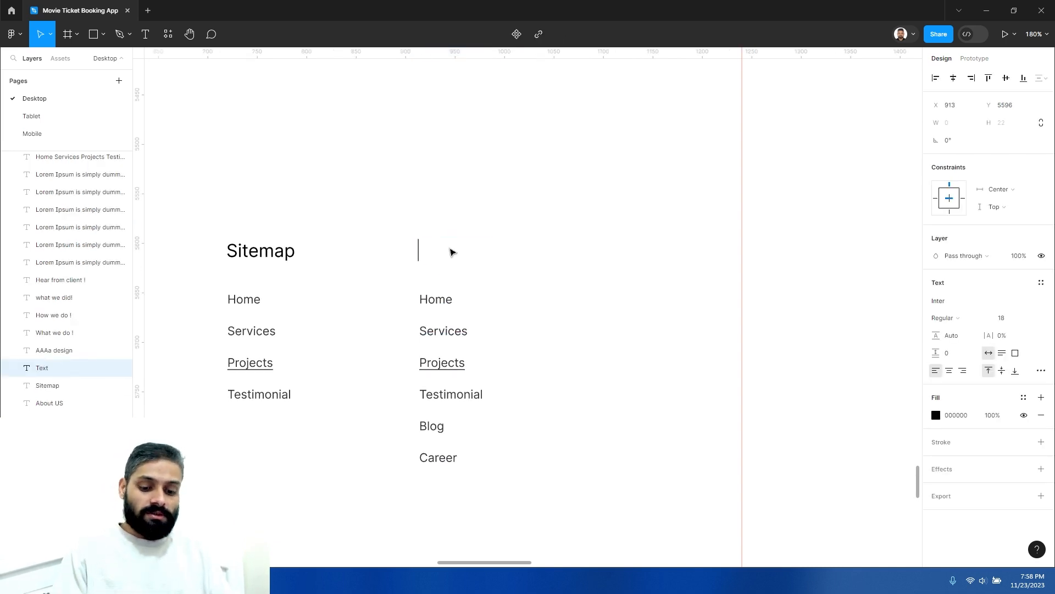
type("R")
key("BackSpace")
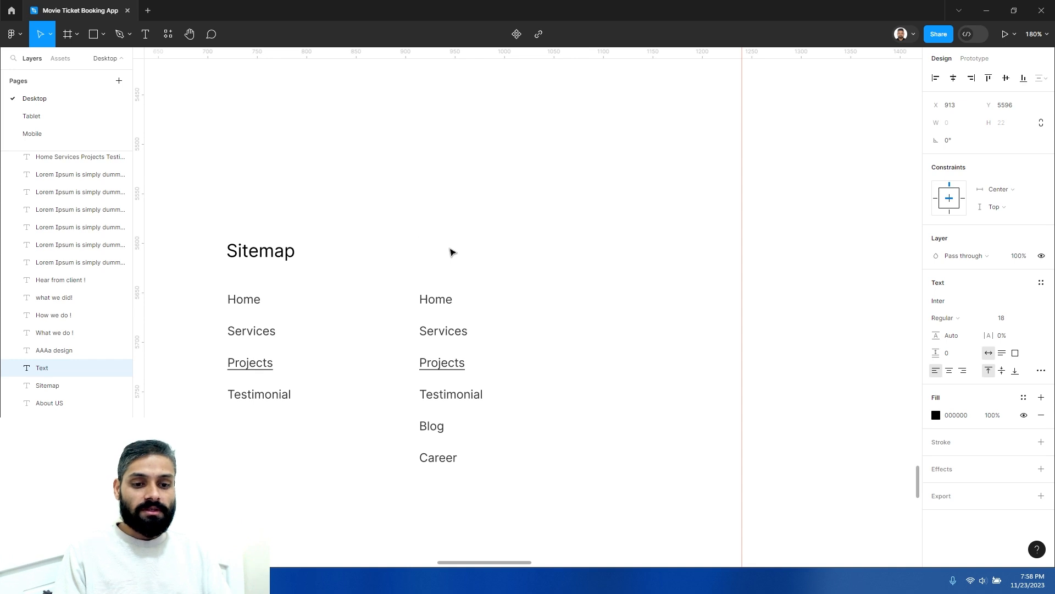
type("Important Lin")
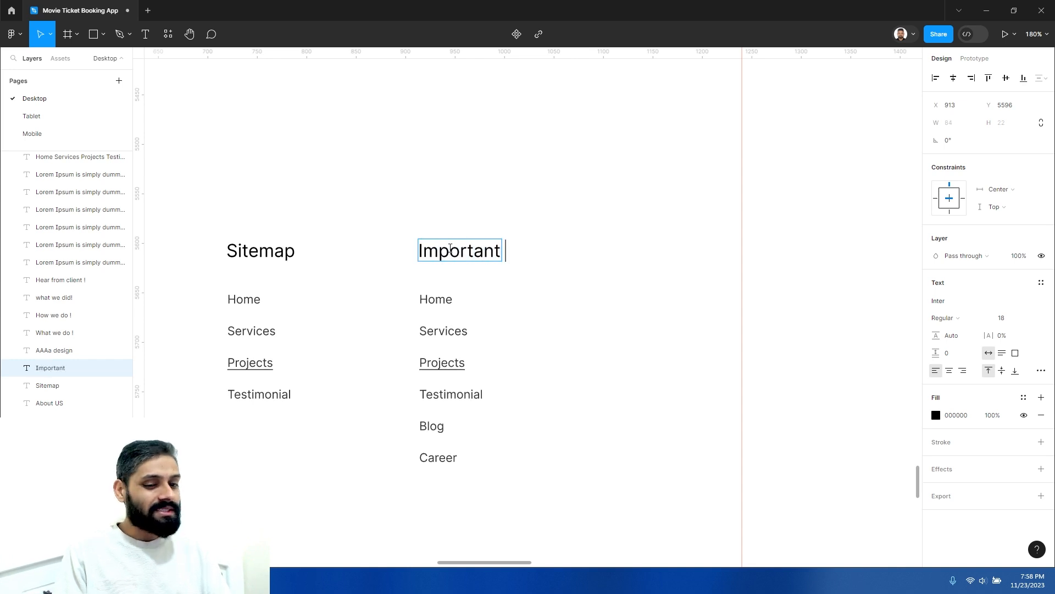
Replace the duplicated link list's text under Important Links with Privacy Policy
left_click(447, 299)
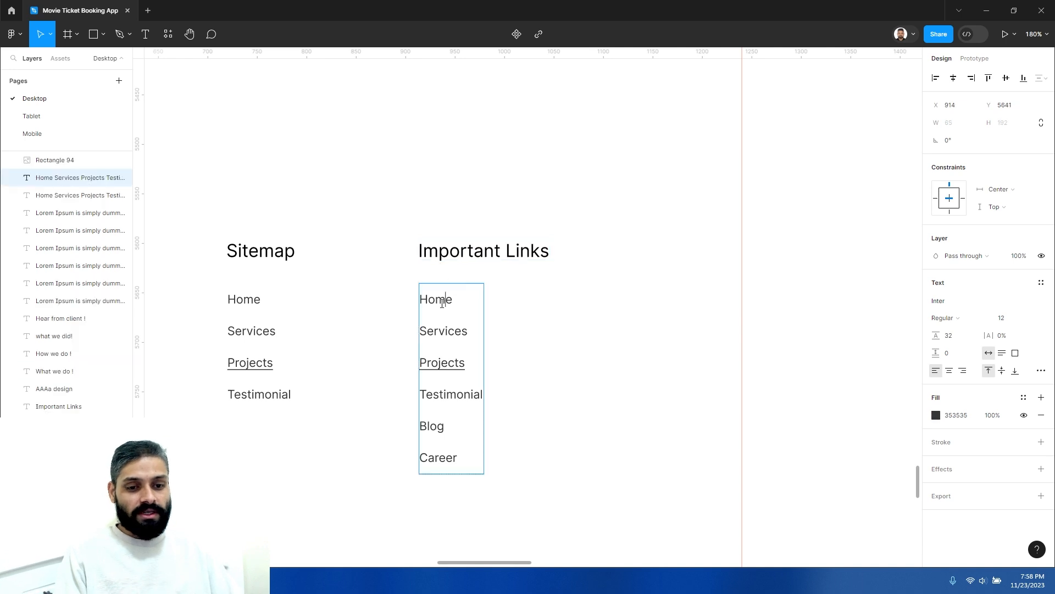
double_click(444, 300)
key("ctrl+a")
type("Prima")
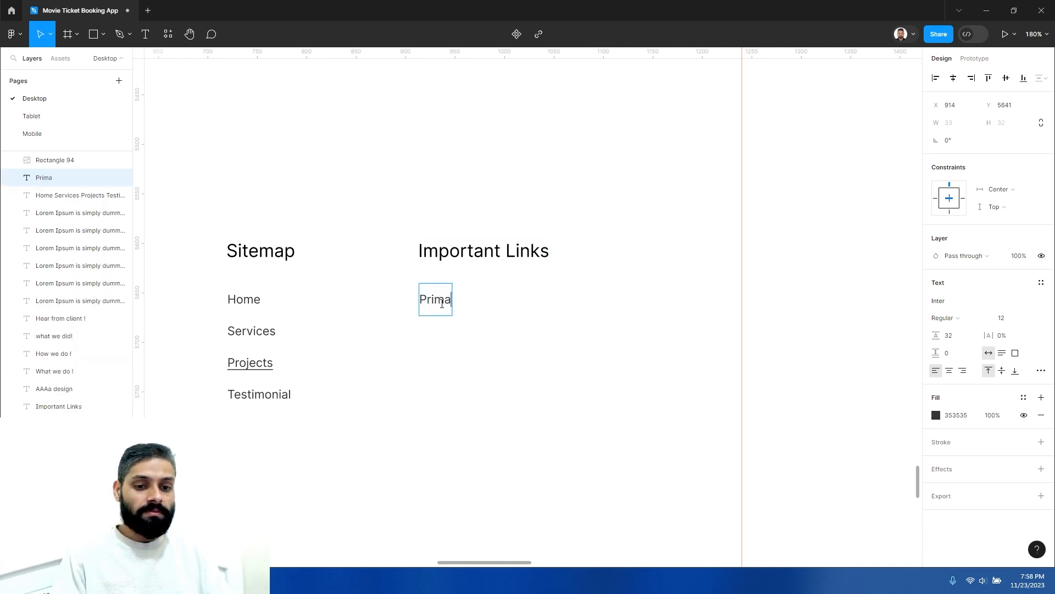
key("BackSpace")
key("BackSpace")
type("vacy I")
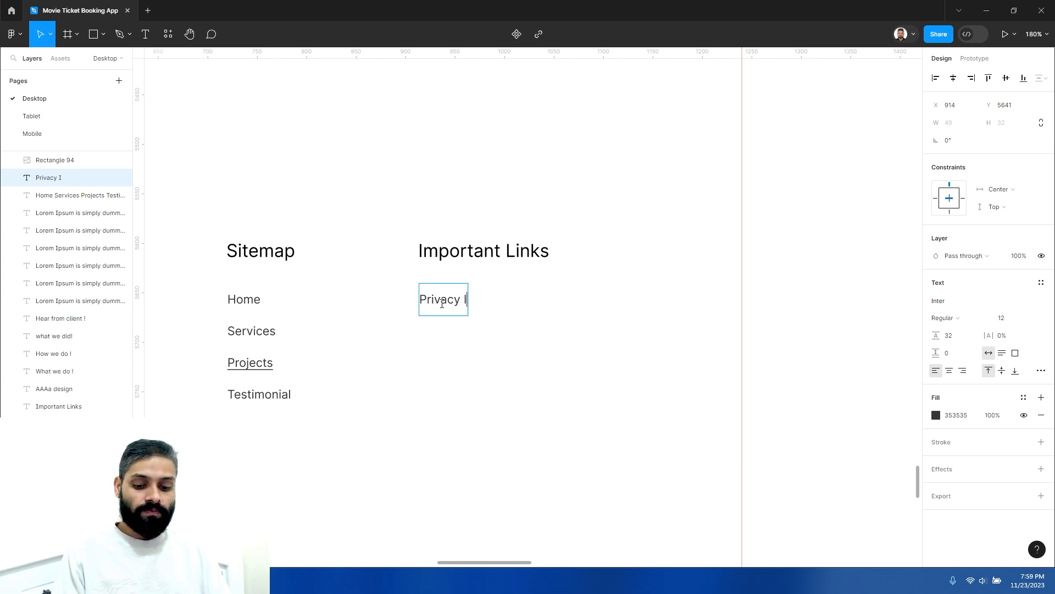
key("BackSpace")
type("Polic")
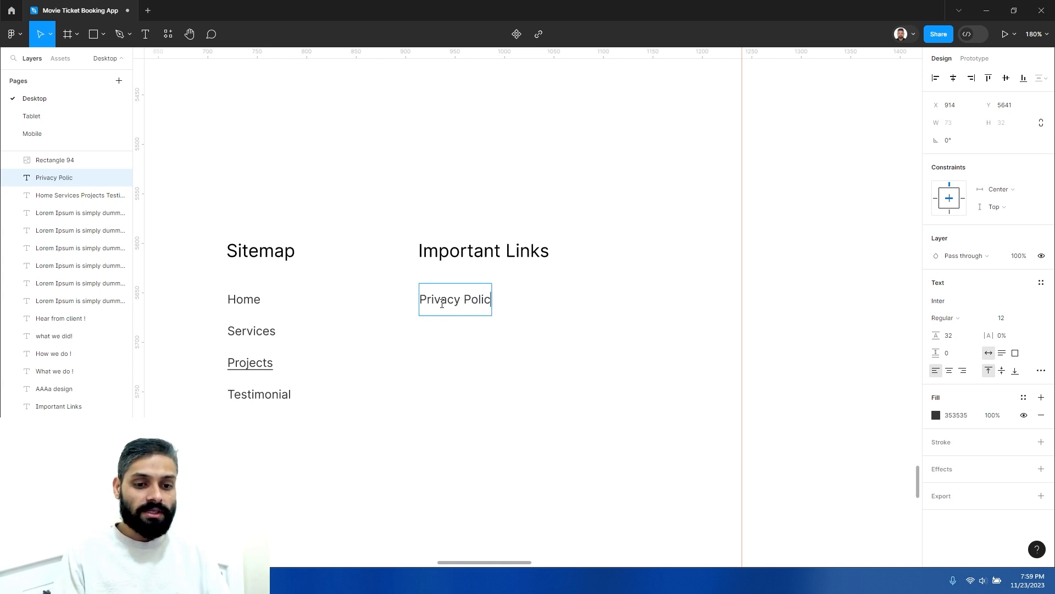
type("y")
Add Terms & Conditions, Return Policy and Brand Guidelines as separate lines below Privacy Policy
key("Return")
type("Terms &7 ")
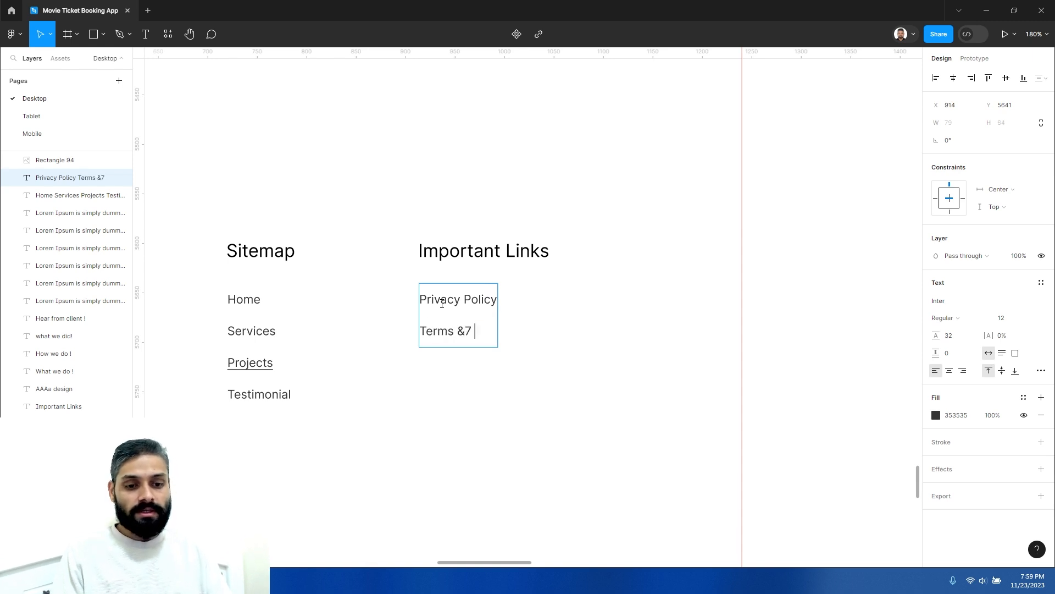
type("Conditions")
key("Return")
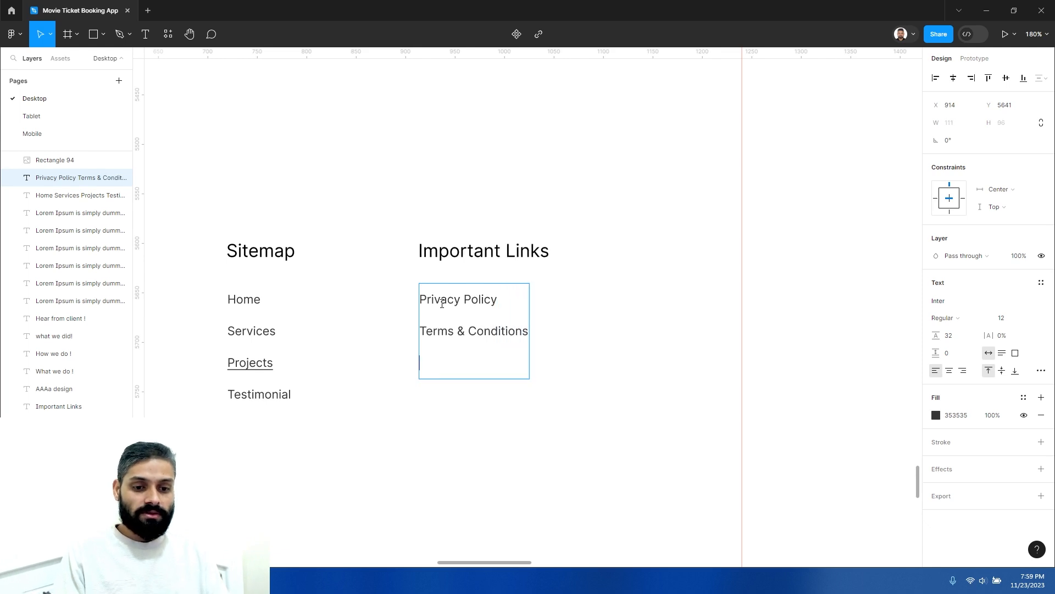
type("Return Pli")
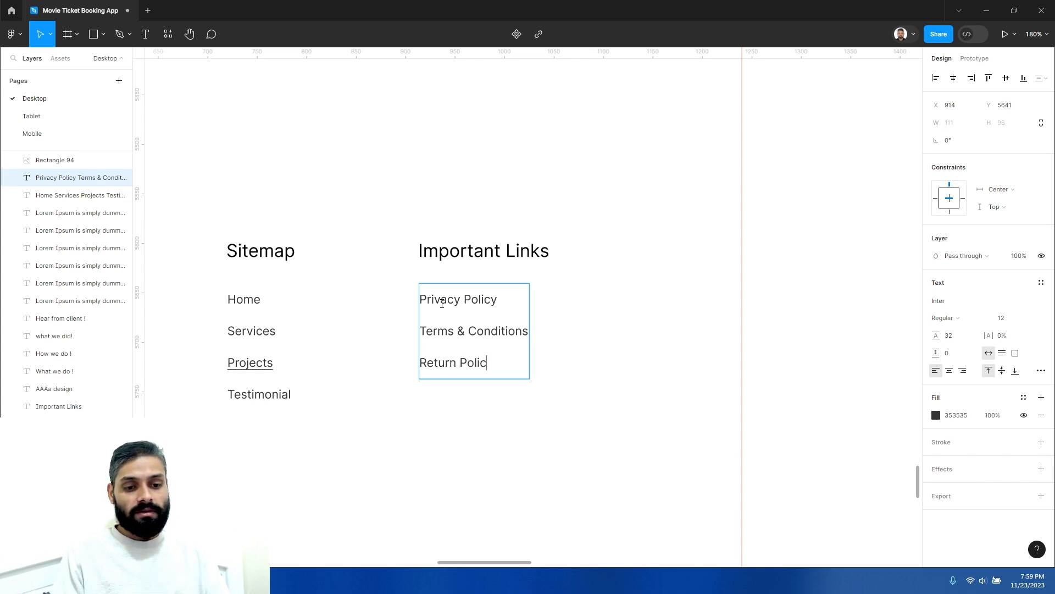
key("Return")
type("Brand Guidelines")
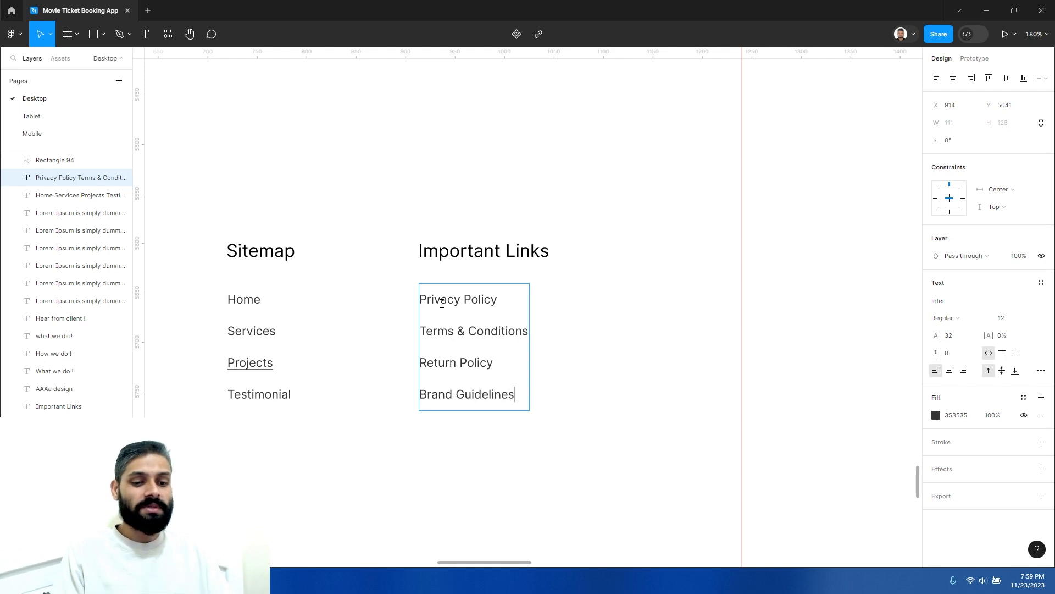
Underline only the Return Policy line in the Important Links list
triple_click(464, 363)
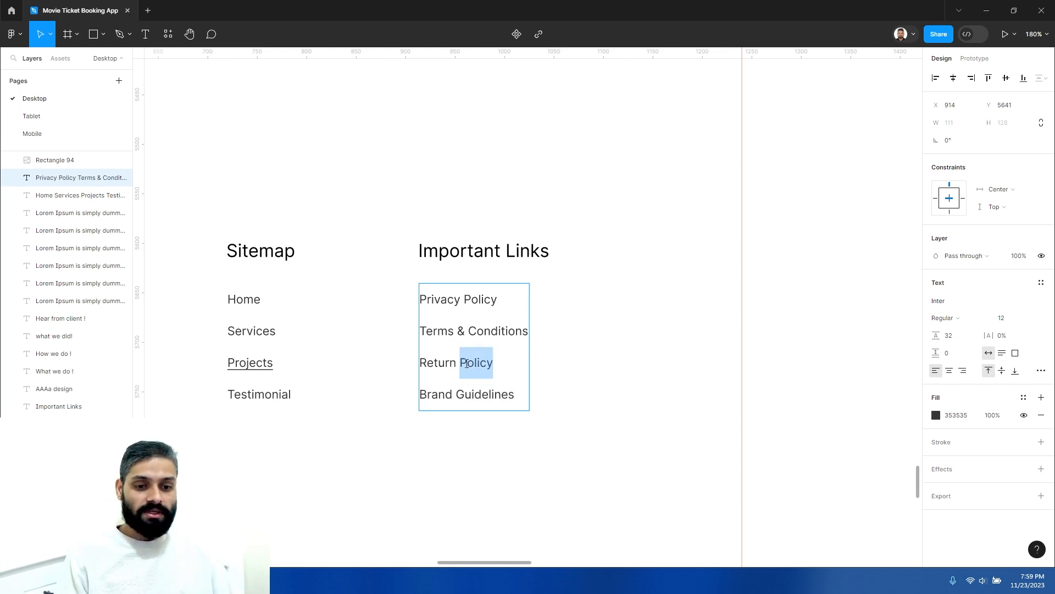
left_click(468, 363)
triple_click(481, 362)
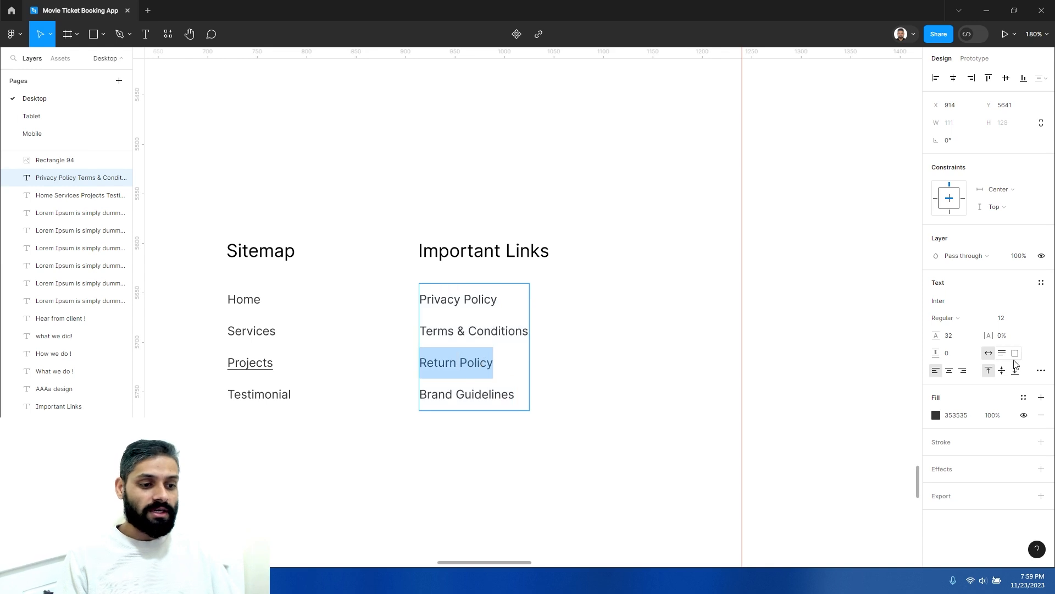
left_click(1040, 370)
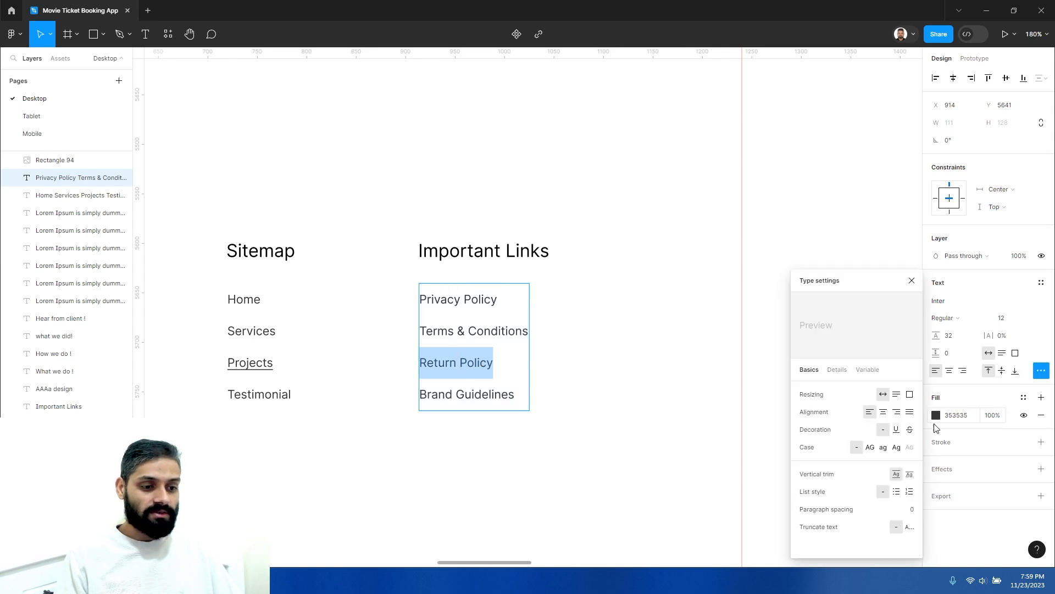
left_click(896, 429)
key("Escape")
left_click(622, 350)
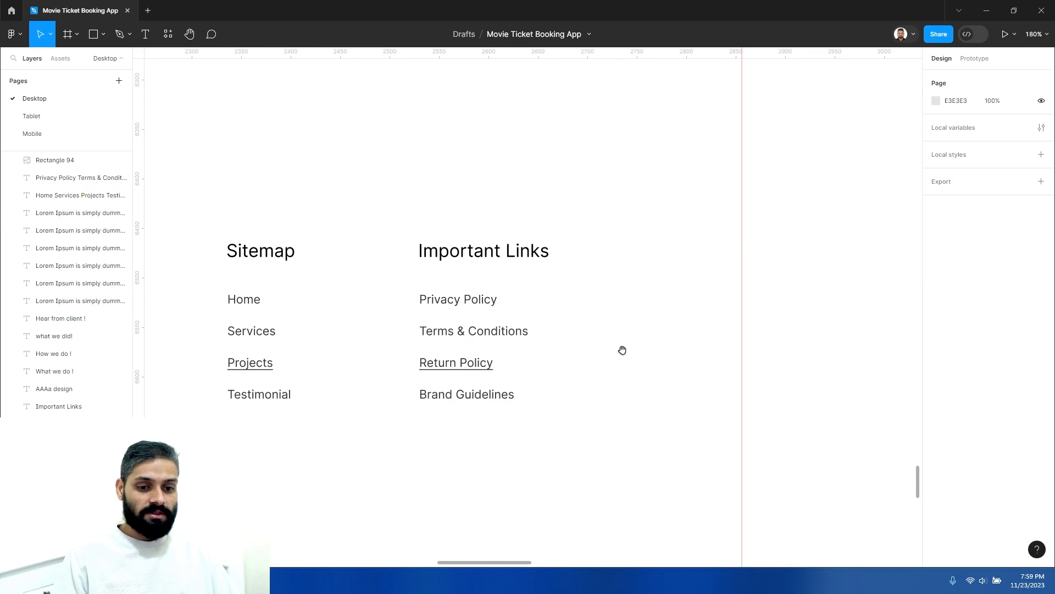
Move the first social square from the wireframe's footer to below the About US paragraph, at X 202, Y 5789
left_click(616, 351, "ctrl+alt")
left_click(614, 350, "ctrl+alt")
mouse_move(483, 448)
left_mouse_down()
mouse_move(534, 370)
mouse_move(487, 428)
left_mouse_up()
left_click(548, 376, "ctrl")
left_click_drag(671, 329, 601, 224)
left_click_drag(623, 262, 661, 260)
left_click_drag(554, 359, 493, 215)
left_click_drag(507, 264, 530, 266)
left_click(399, 357)
left_click_drag(399, 357, 454, 310)
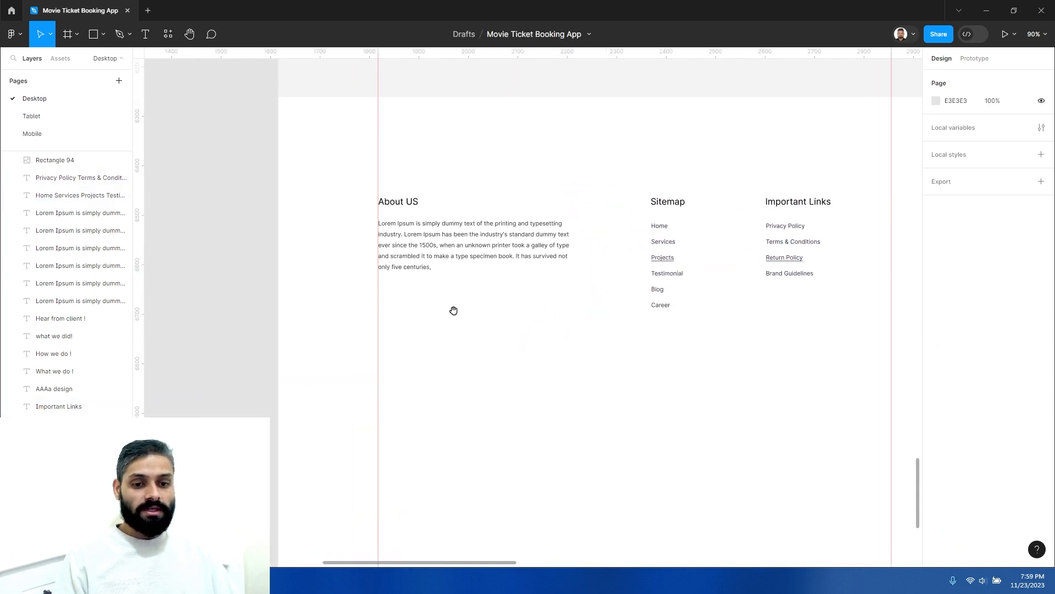
scroll(492, 331, "down", 3)
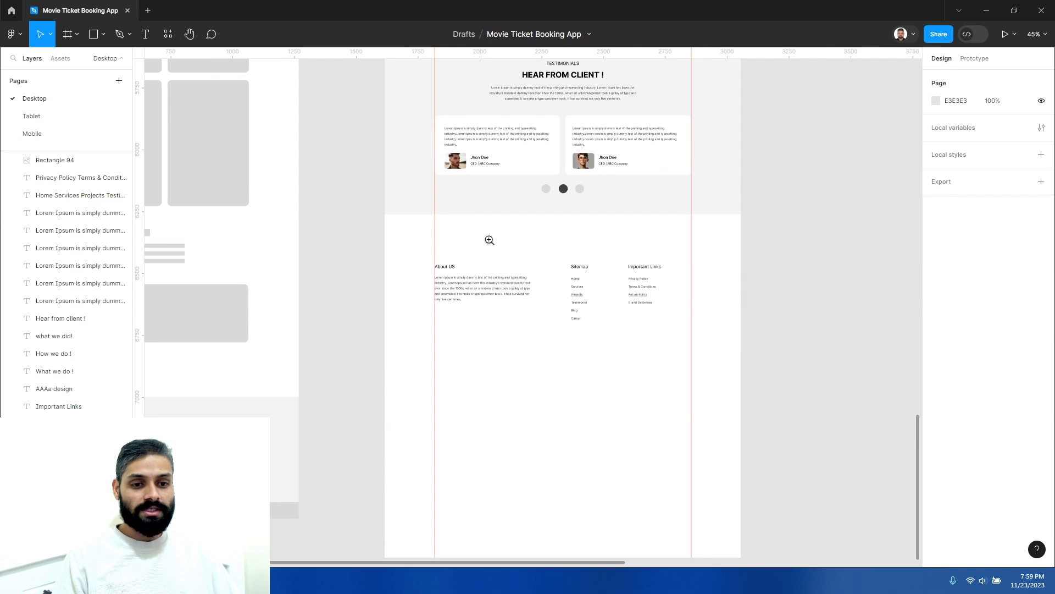
left_click_drag(491, 352, 720, 286)
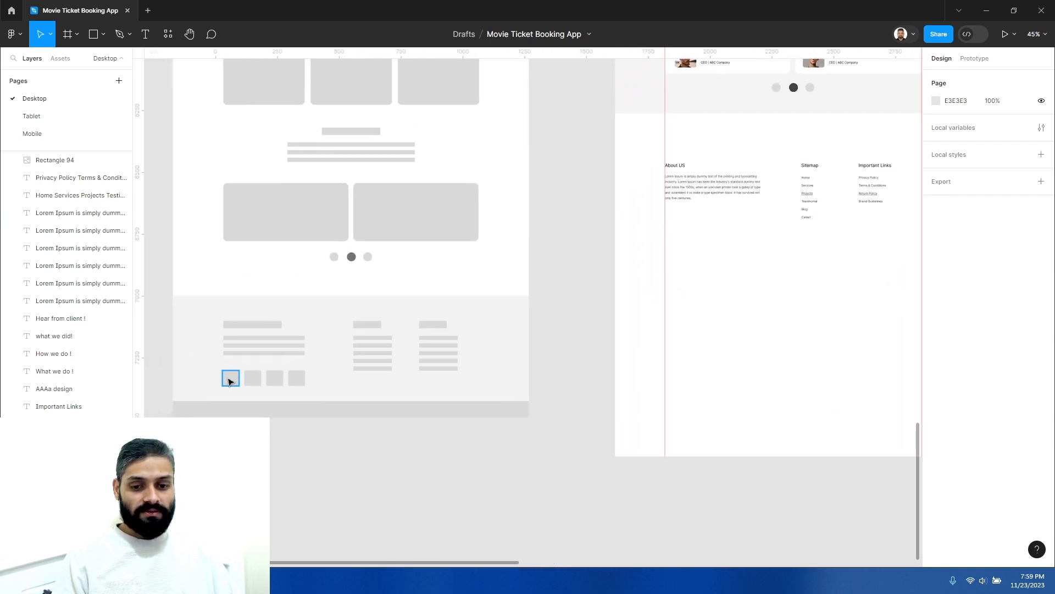
left_click(232, 384)
left_click_drag(232, 384, 676, 222)
Set the corner radius of the square below the About US paragraph to 8
scroll(711, 224, "up", 10)
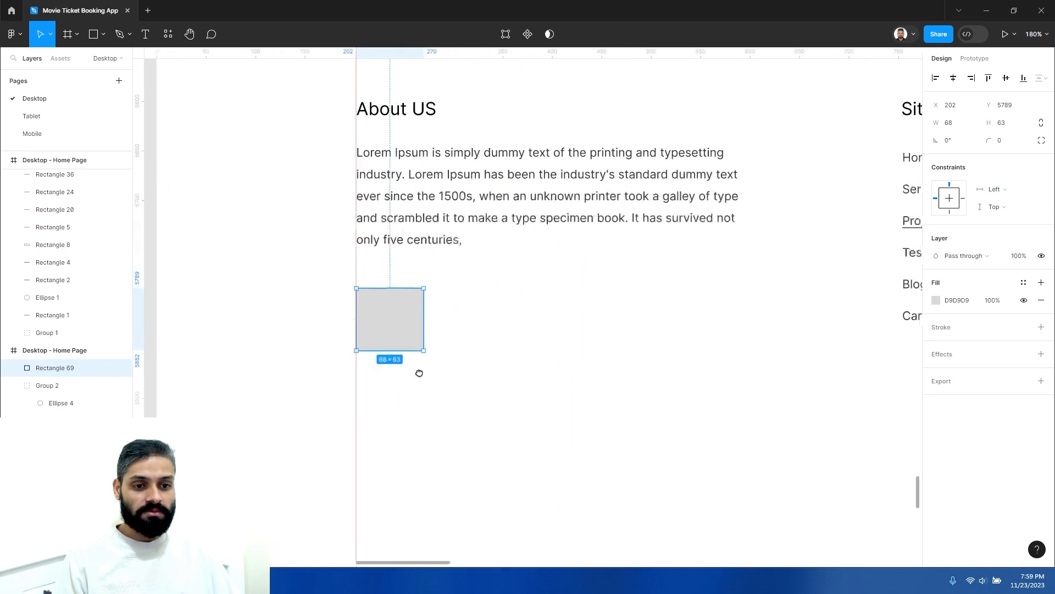
left_click(996, 140)
type("8")
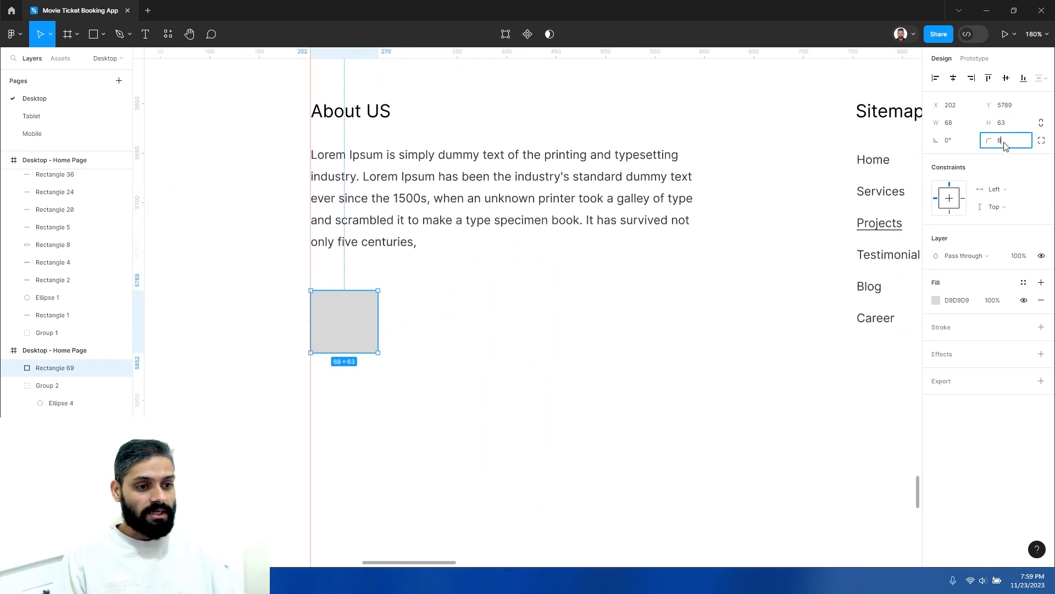
key("Return")
Duplicate the rounded square four times to make an evenly spaced row of five below the About US paragraph
left_click_drag(362, 314, 447, 316, "alt")
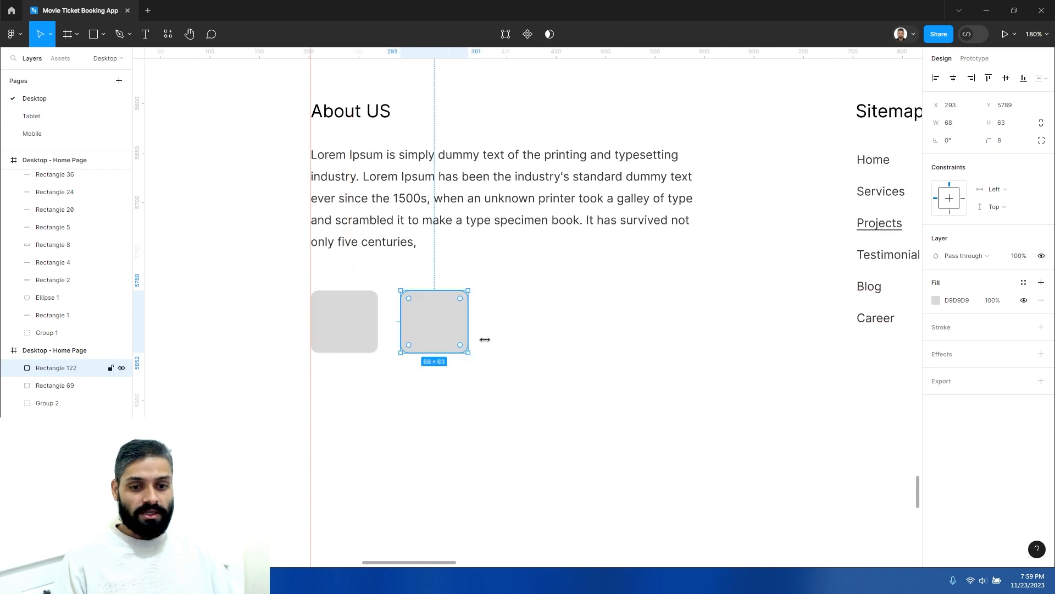
key("ctrl+d")
key("ctrl+d")
key("ctrl+d")
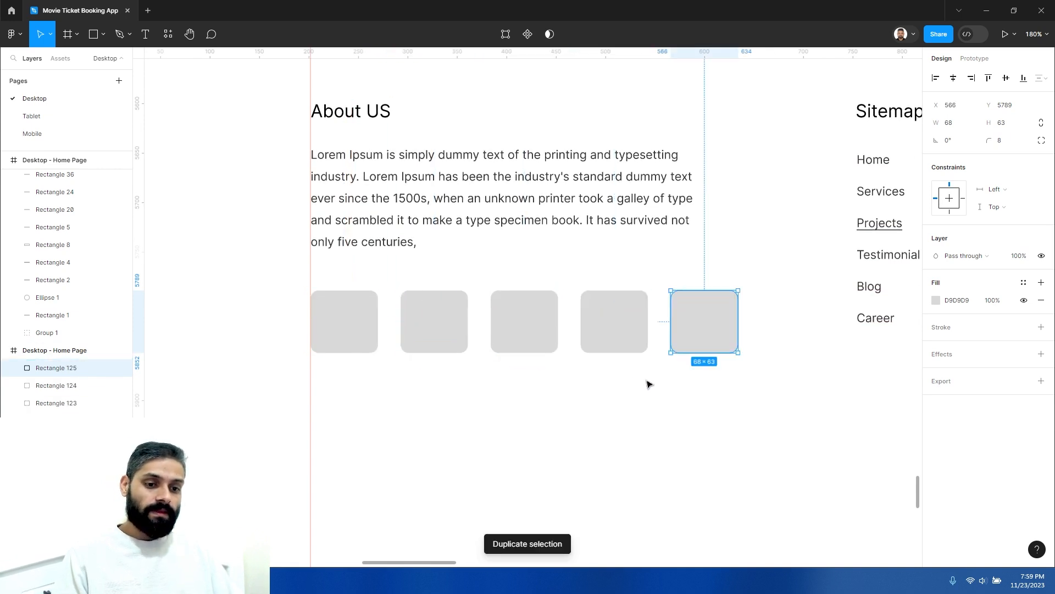
left_click(635, 410)
left_click(711, 324)
left_click(565, 428)
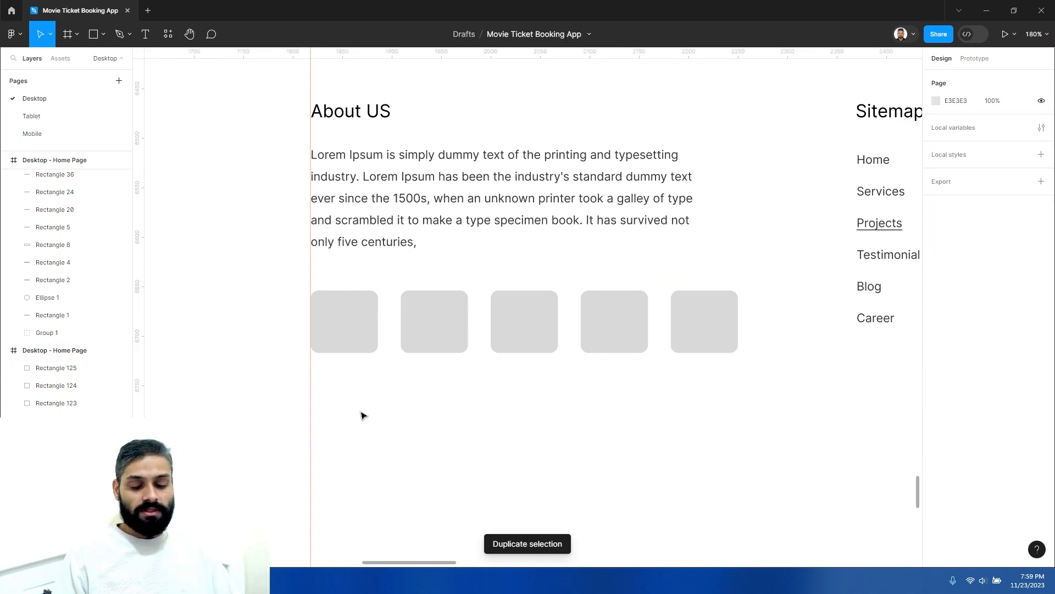
Add a text layer reading F below the row of squares and set its font size to 18
key("t")
left_click(373, 447)
type("F")
key("Escape")
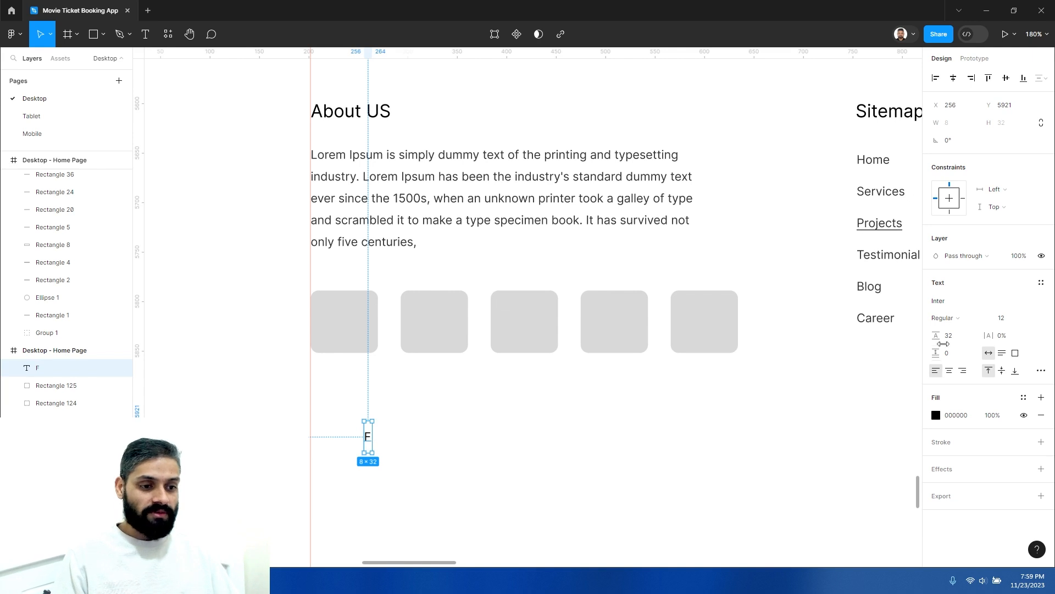
left_click(1008, 320)
type("18")
key("Return")
Move the letter F onto the first square, at X 224, Y 5805, and set its font size to 32
left_click_drag(371, 437, 348, 337)
left_click(1012, 318)
type("32")
key("Return")
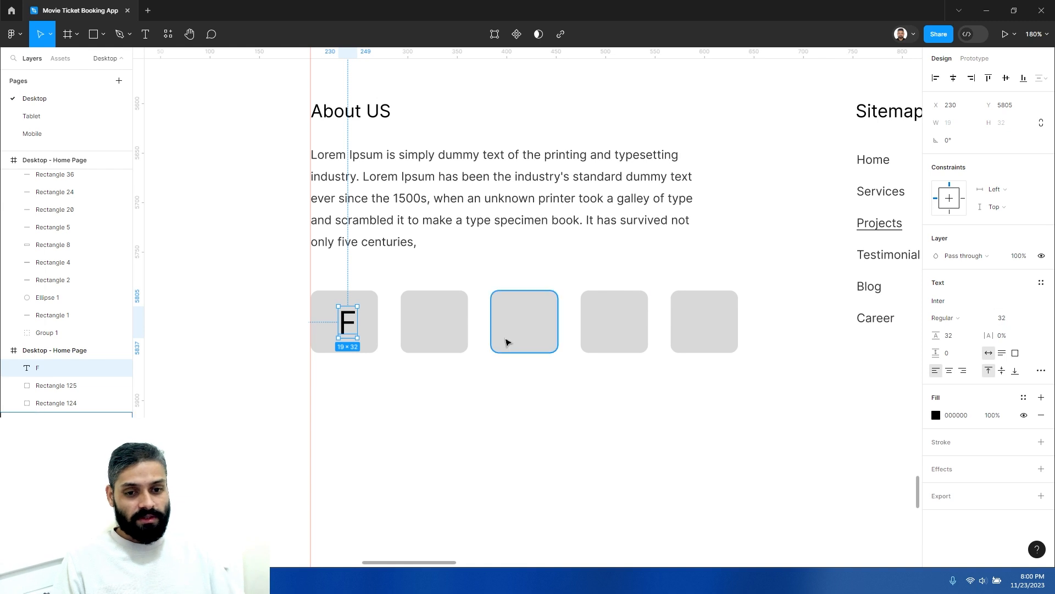
left_click_drag(350, 324, 345, 325)
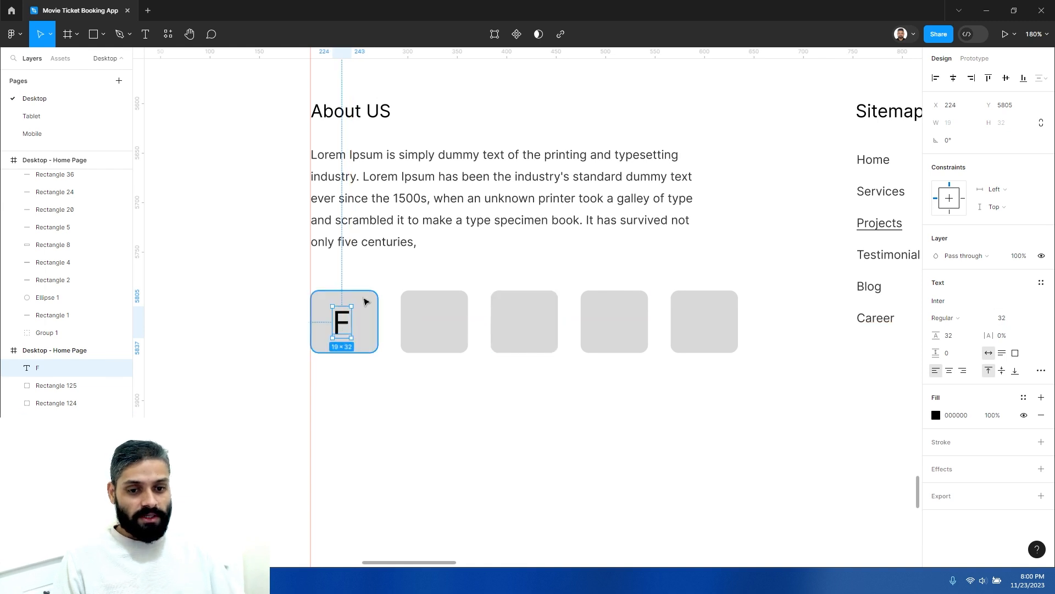
Resize the first square to 48 × 48 and delete the four other squares in the row
left_click(365, 302)
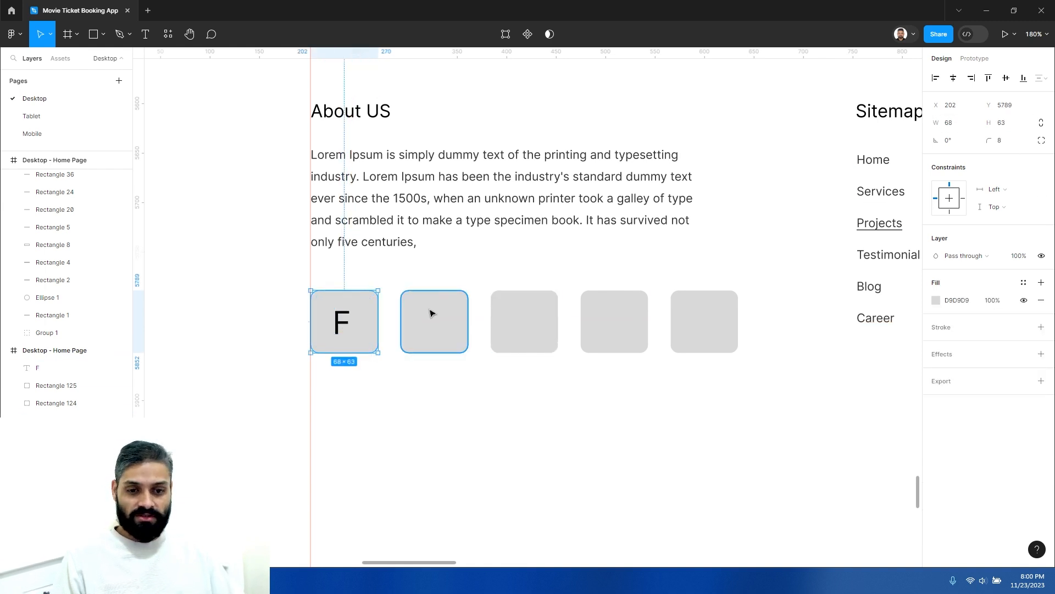
left_click(958, 125)
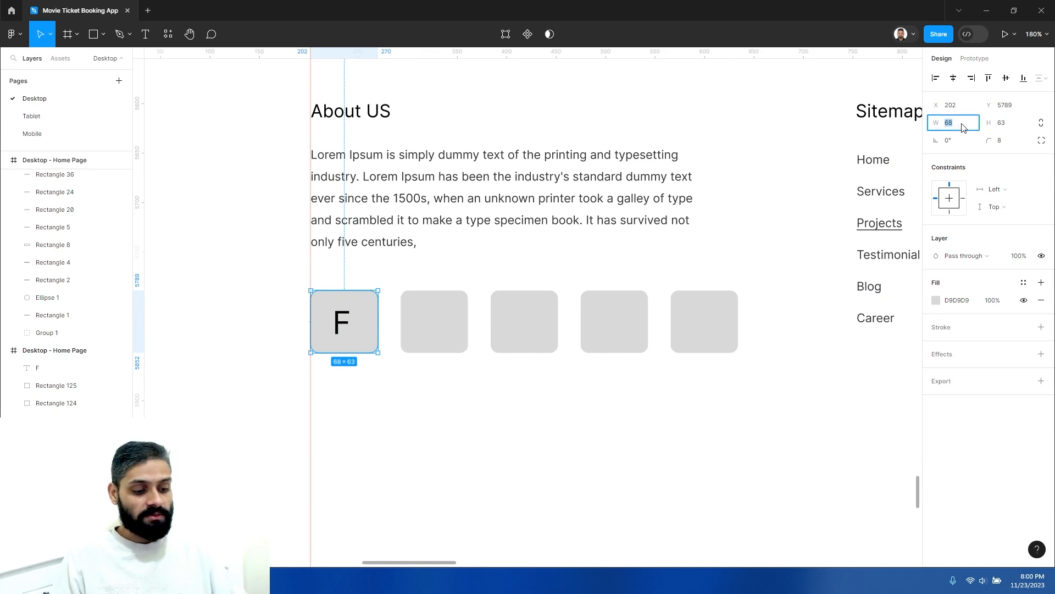
left_click(1010, 125)
key("Return")
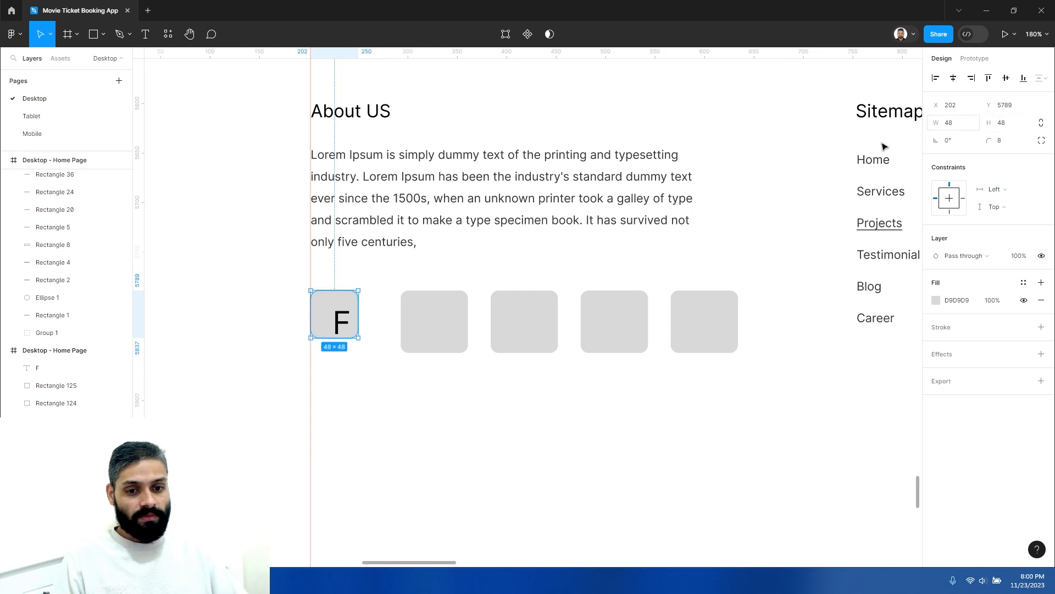
left_click_drag(417, 375, 759, 308)
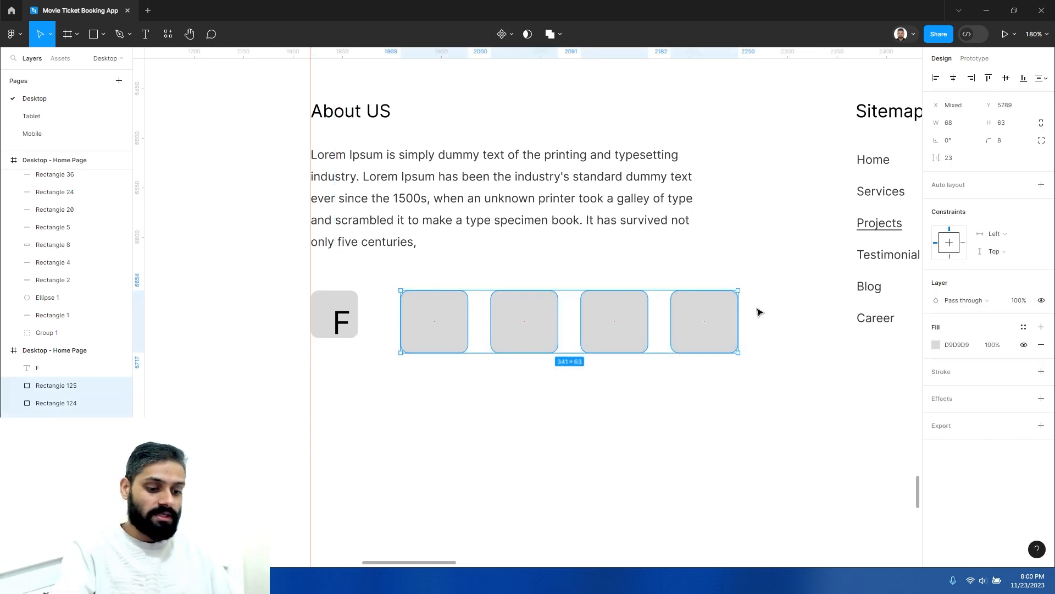
key("Delete")
Center the letter F within the 48 × 48 square and set its font size to 24
scroll(404, 378, "up", 5)
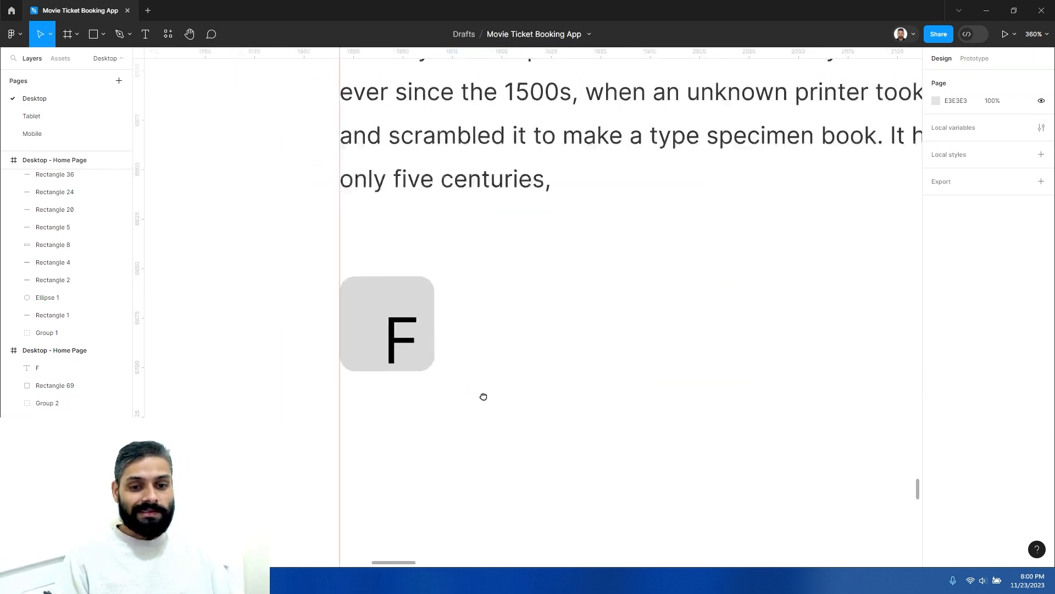
left_click(432, 306)
left_click(435, 362)
left_click_drag(437, 367, 417, 347)
left_click(1014, 318)
type("2")
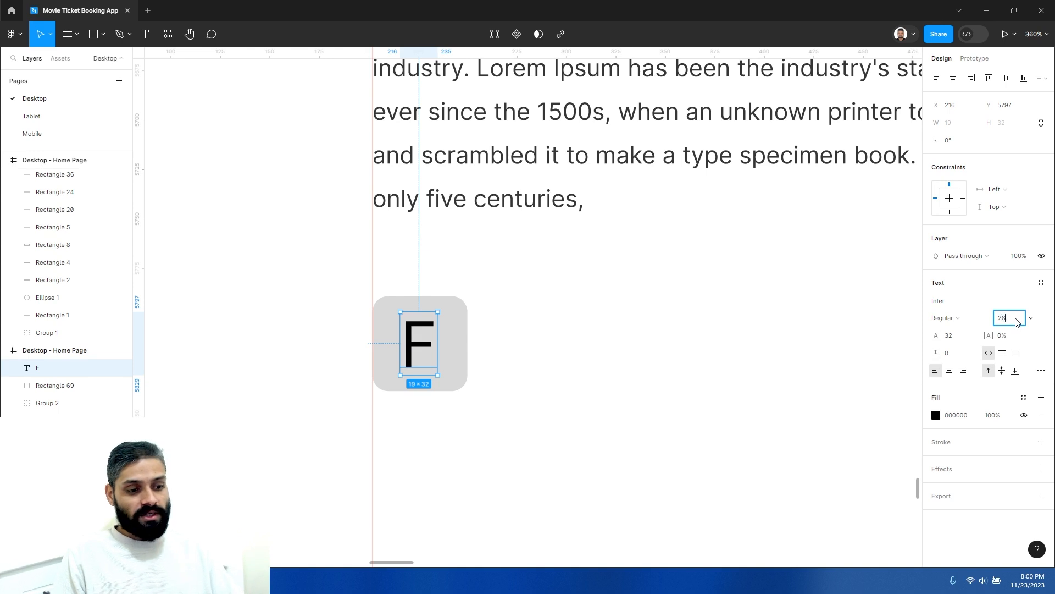
type("4")
key("Return")
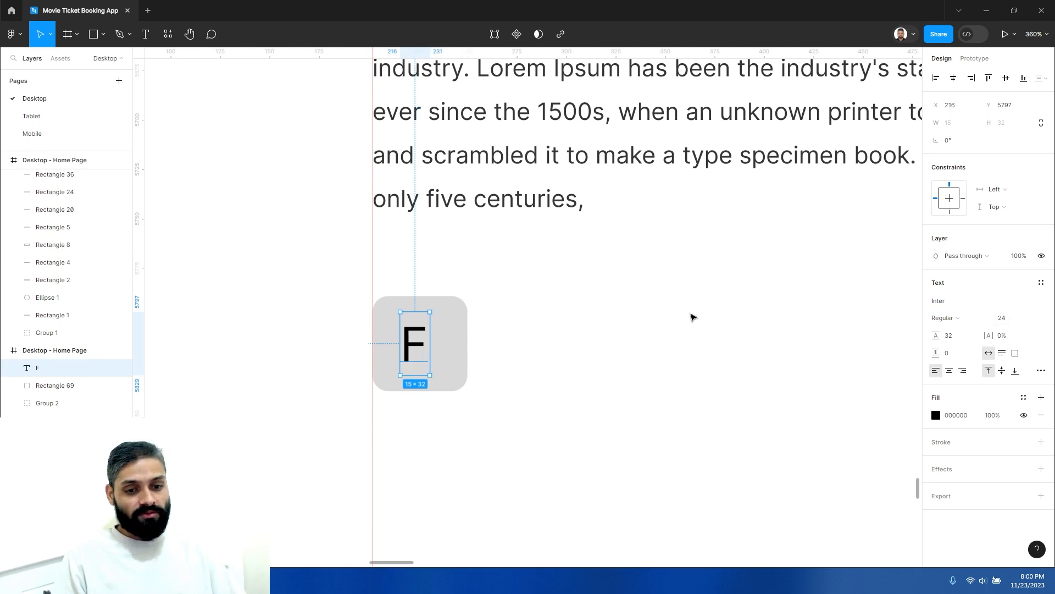
left_click_drag(418, 346, 421, 344)
Duplicate the square together with its letter F three times to form an evenly spaced row of four
scroll(442, 350, "down", 2)
left_click_drag(431, 406, 423, 372)
key("ctrl+d")
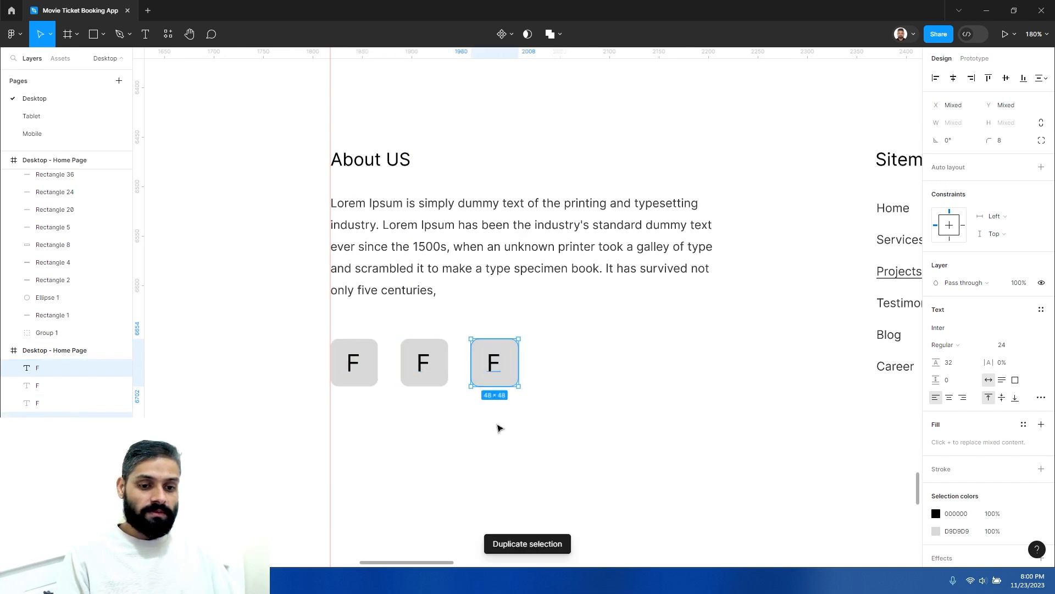
key("ctrl+d")
key("Escape")
Change the letters on the second, third and fourth squares to I, X and T
left_click(425, 361)
double_click(425, 361)
type("I")
key("Escape")
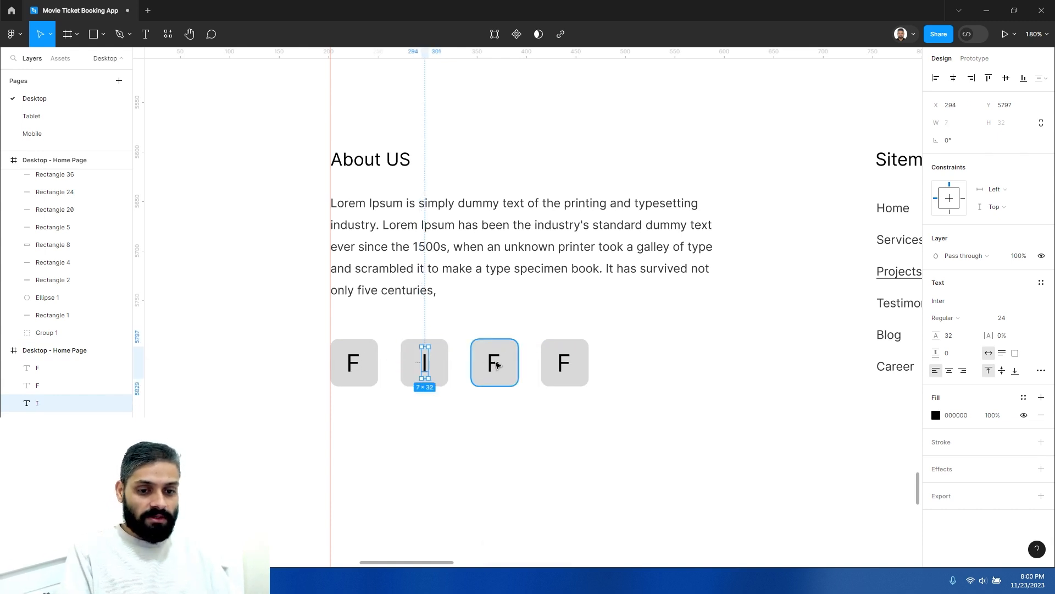
double_click(495, 362)
type("X")
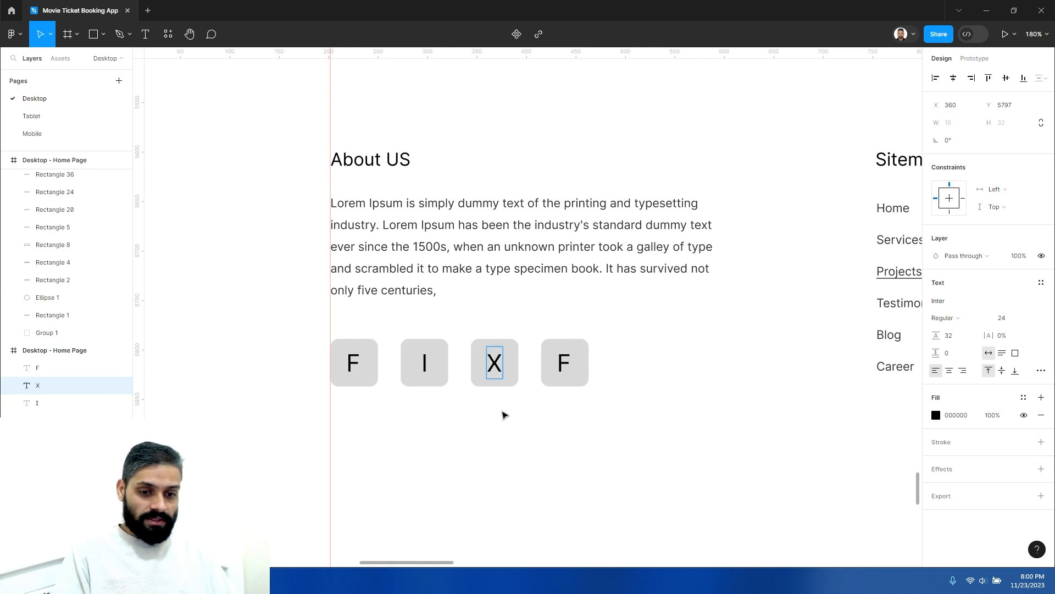
key("Escape")
double_click(564, 363)
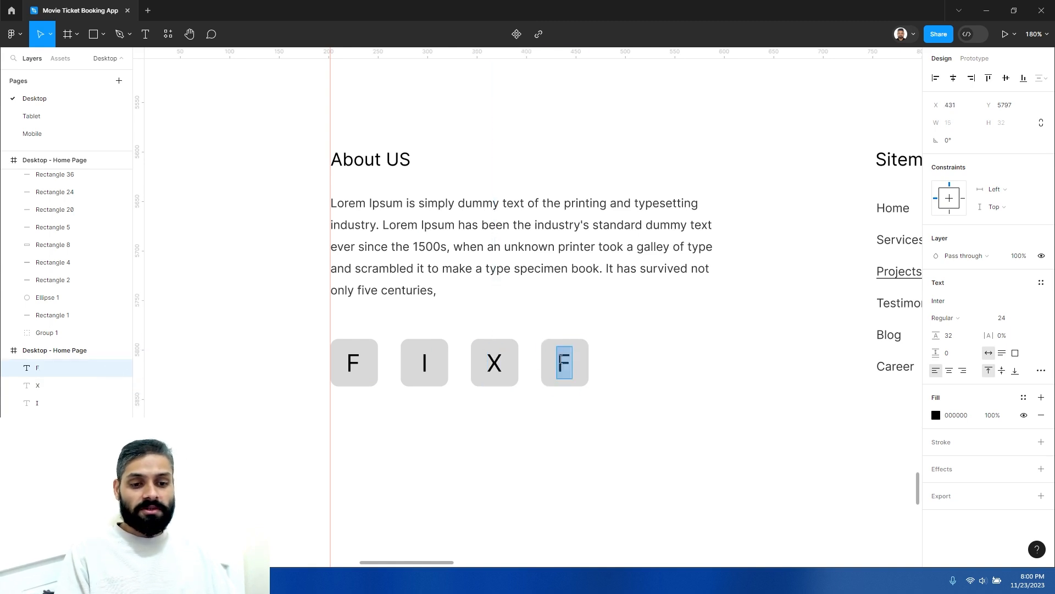
type("T")
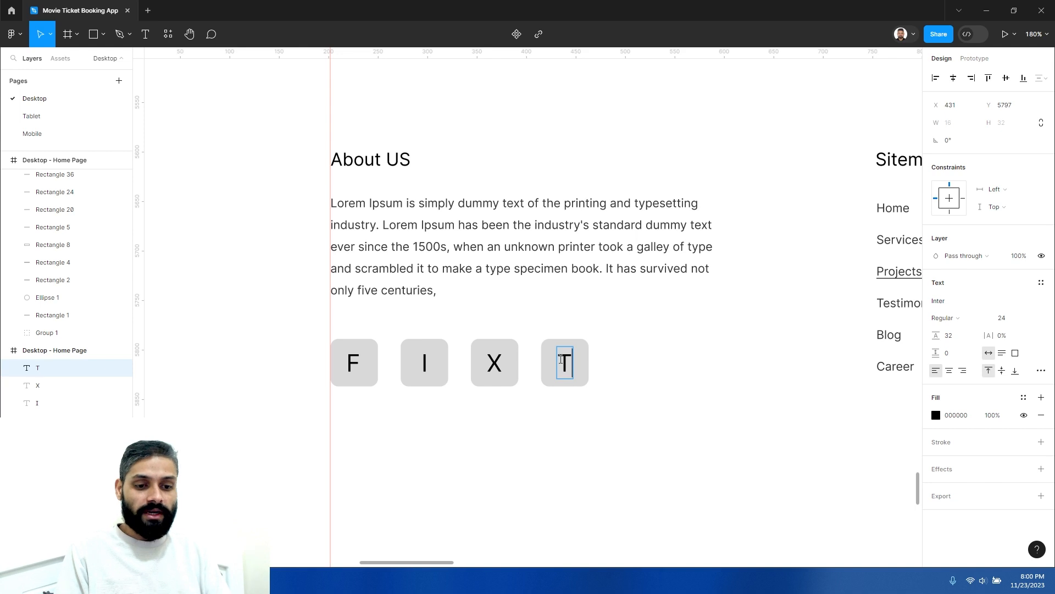
Copy the wireframe's full-width grey footer bar into the mock-up, below the social squares and flush with both frame edges
key("Escape")
key("Escape")
scroll(533, 418, "down", 5)
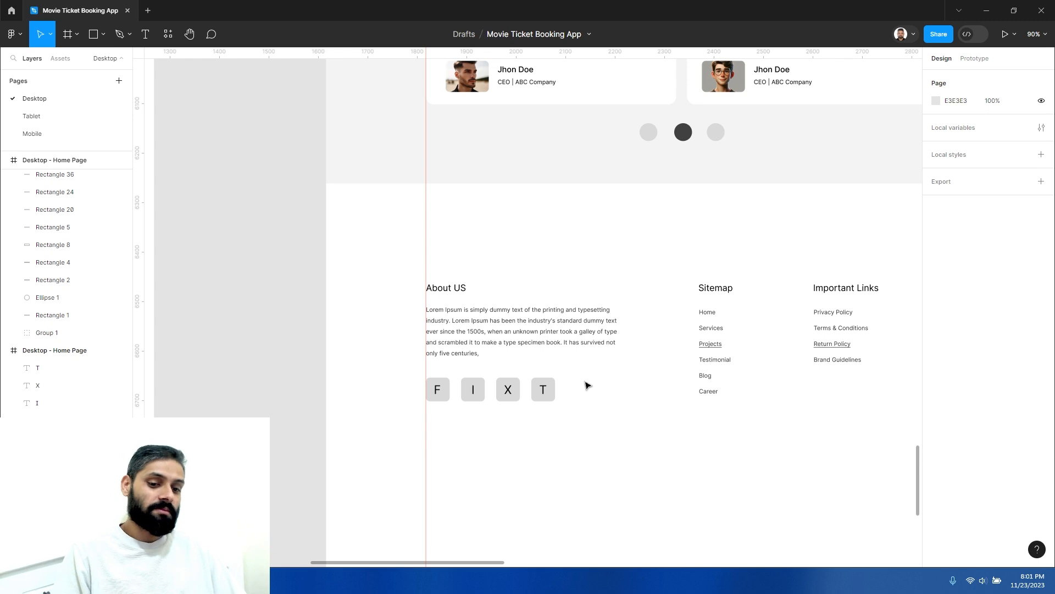
left_click(595, 443)
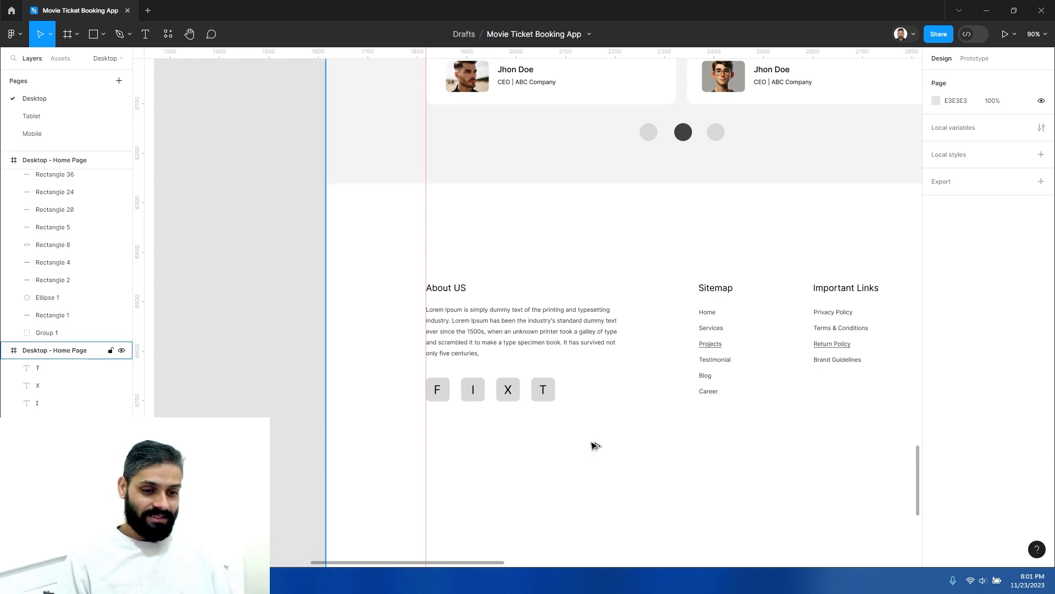
left_click(533, 418)
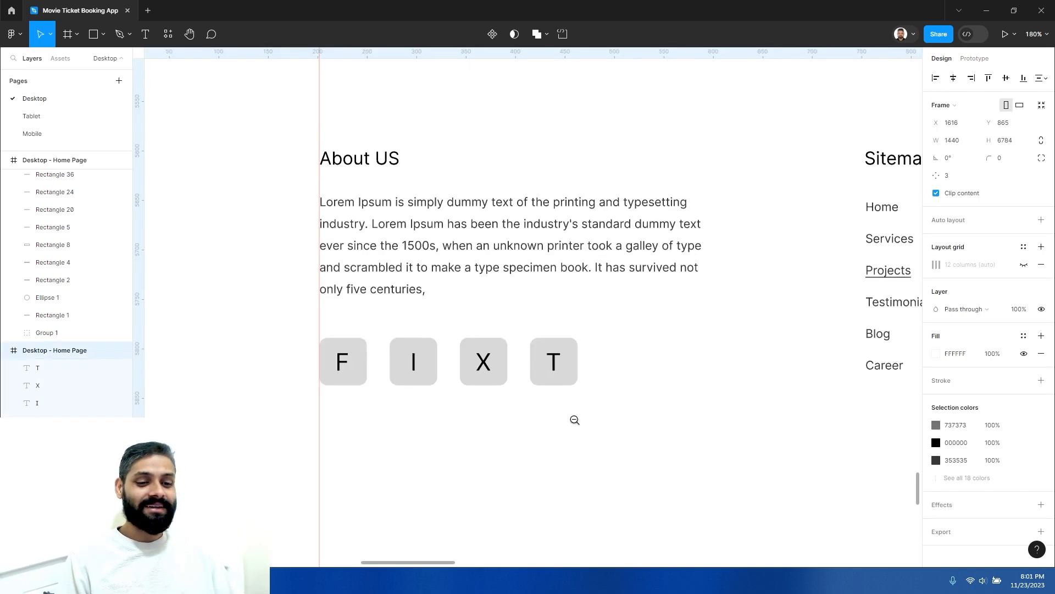
left_click(573, 420, "alt")
left_click(573, 419, "alt")
mouse_move(651, 432)
left_mouse_down()
mouse_move(533, 387)
mouse_move(551, 326)
left_mouse_up()
mouse_move(506, 384)
left_mouse_down()
mouse_move(503, 408)
mouse_move(557, 415)
left_mouse_up()
left_click_drag(303, 499, 745, 335)
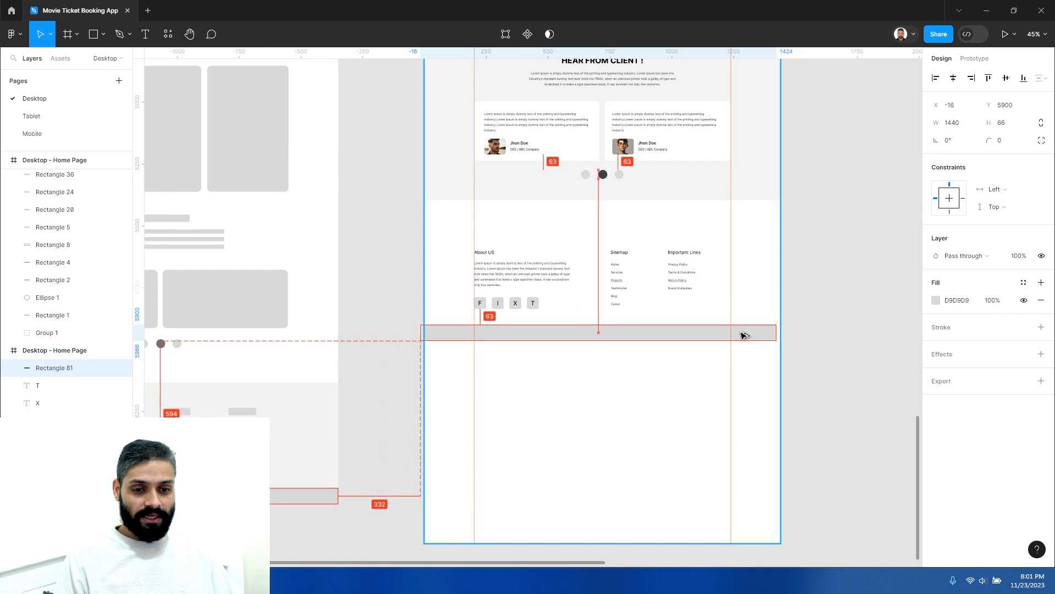
left_click(557, 368)
left_click(555, 366, "ctrl")
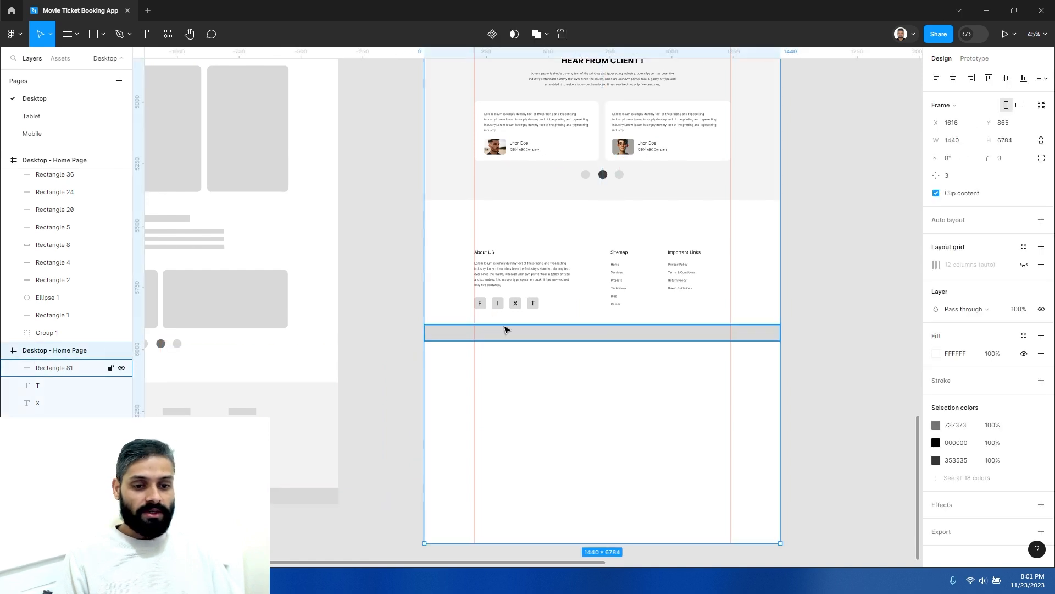
left_click(509, 361, "ctrl")
left_click_drag(552, 368, 532, 412)
left_click(532, 413, "ctrl")
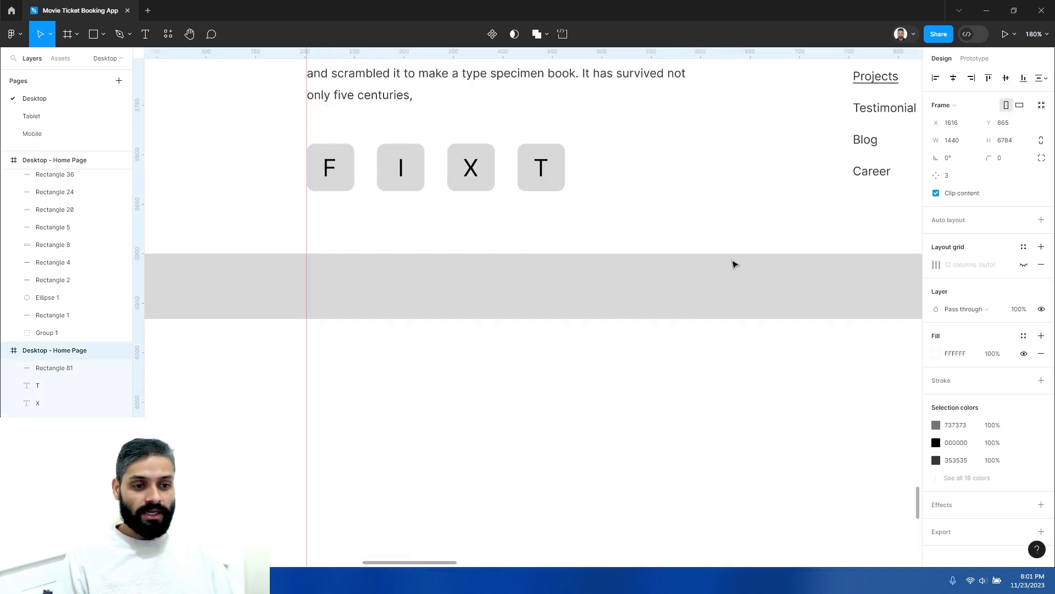
left_click_drag(617, 173, 625, 216)
left_click_drag(570, 117, 561, 198, "alt")
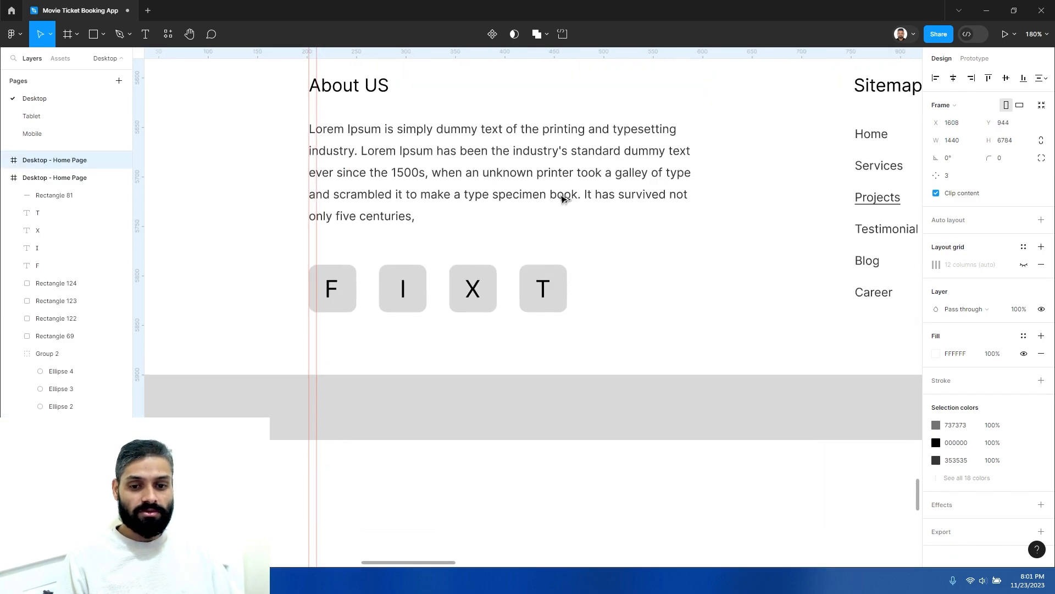
scroll(517, 396, "down", 15, "ctrl")
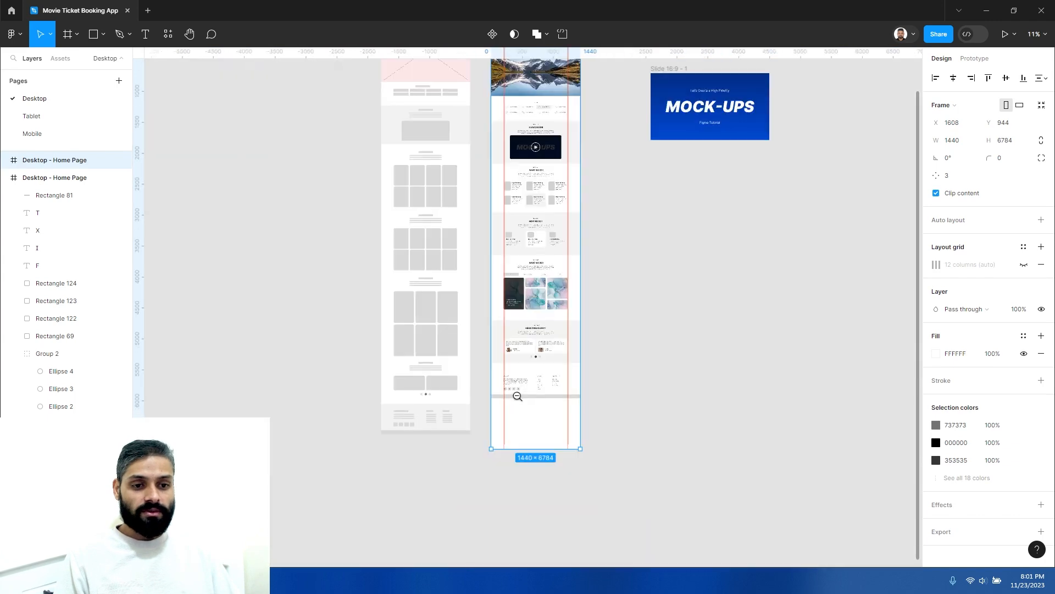
left_click_drag(516, 369, 517, 348)
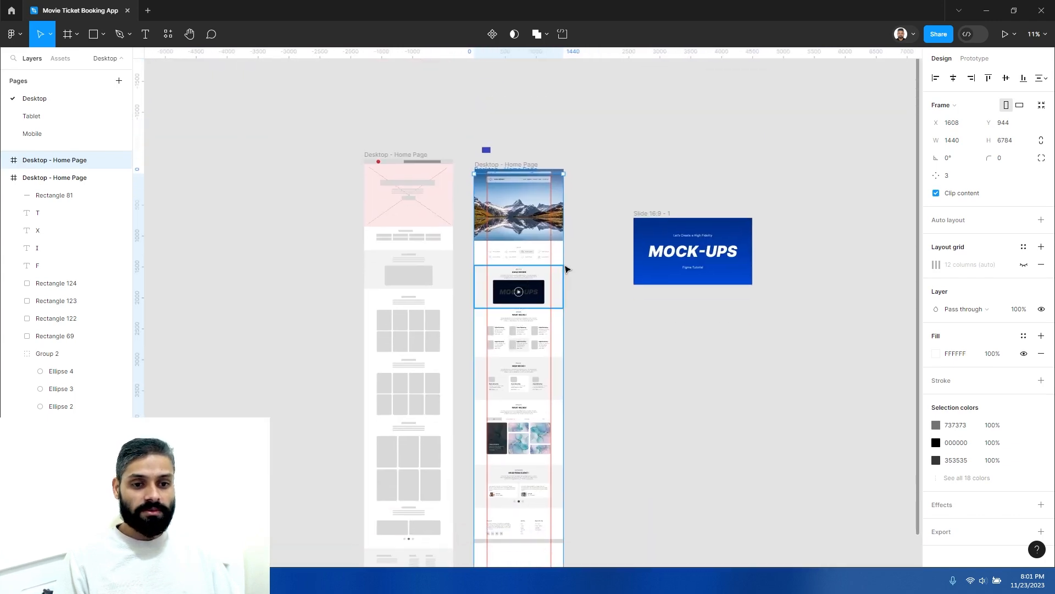
left_click(599, 276)
left_click(518, 157)
left_click(378, 224)
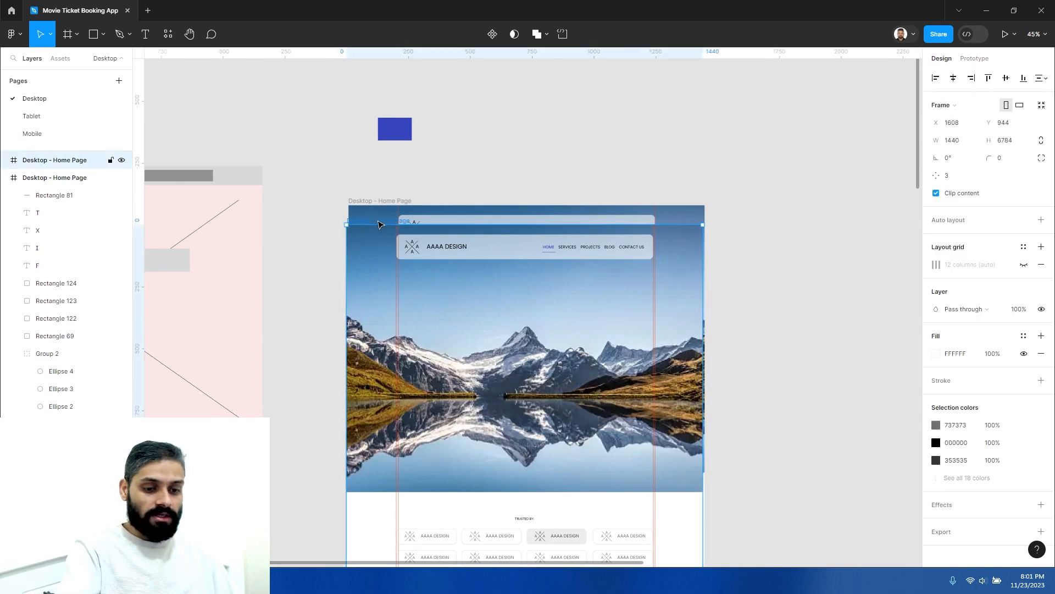
key("Escape")
Duplicate the About US paragraph straight down, below the social squares and over the grey footer bar
left_click(464, 348, "alt")
left_click(463, 348, "alt")
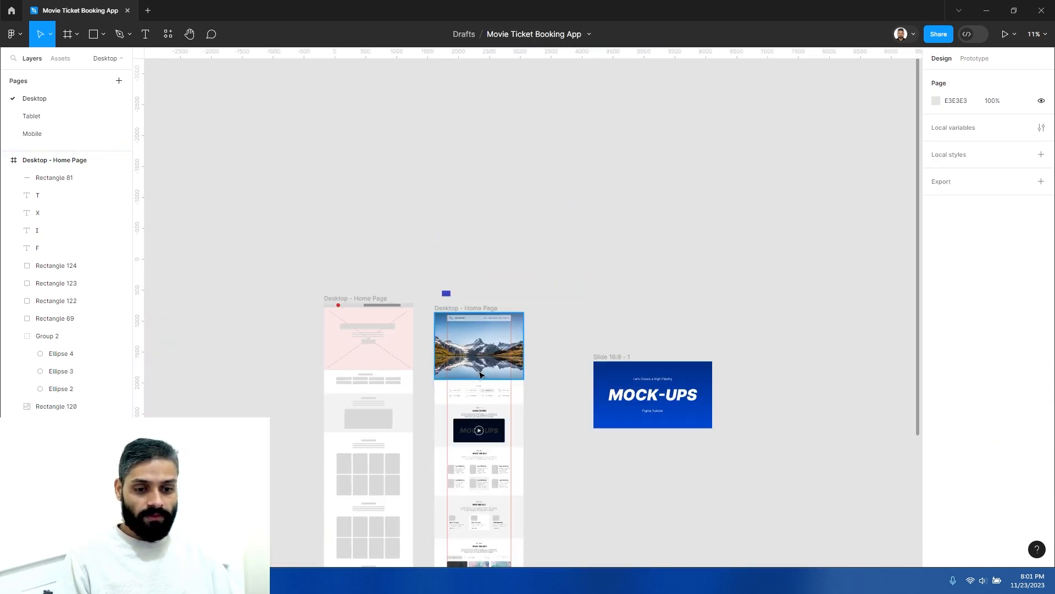
scroll(493, 527, "down", 5)
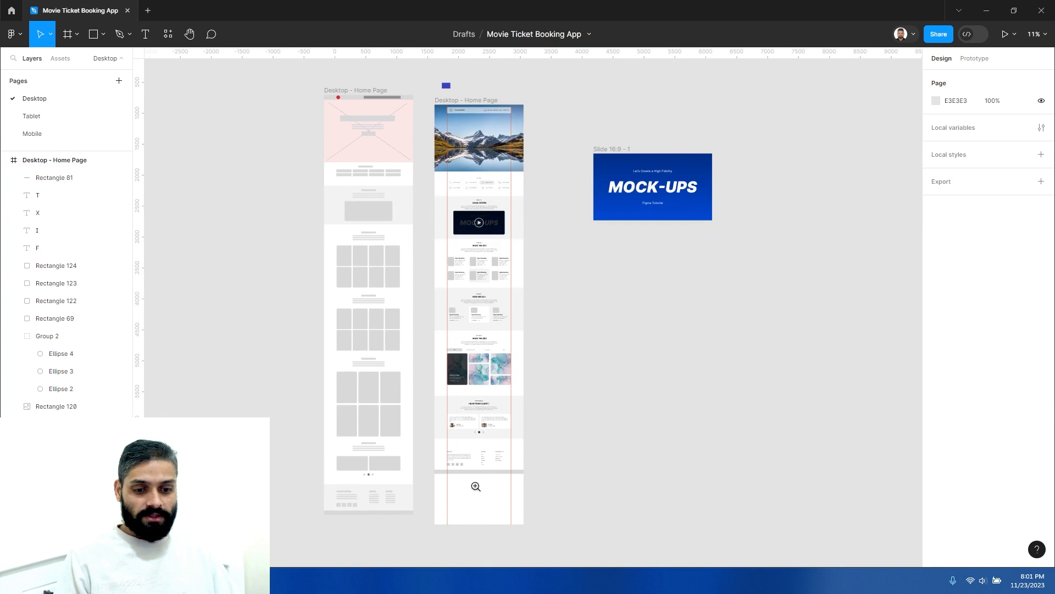
left_click(477, 486)
left_click(474, 485)
left_click(443, 408)
left_click(454, 400)
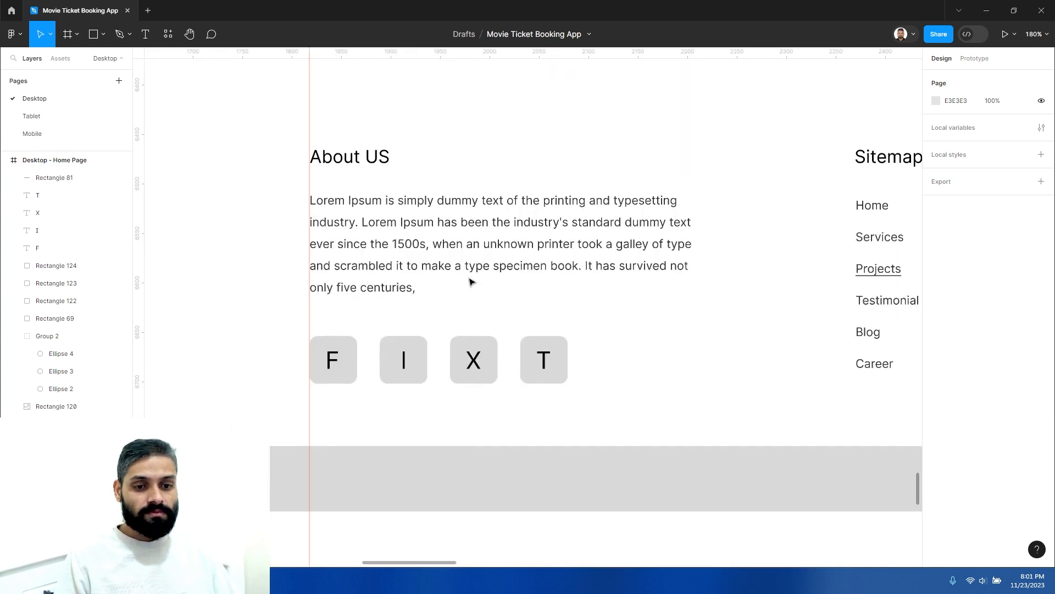
left_click(470, 272)
left_click_drag(456, 297, 453, 492)
scroll(491, 358, "down", 3)
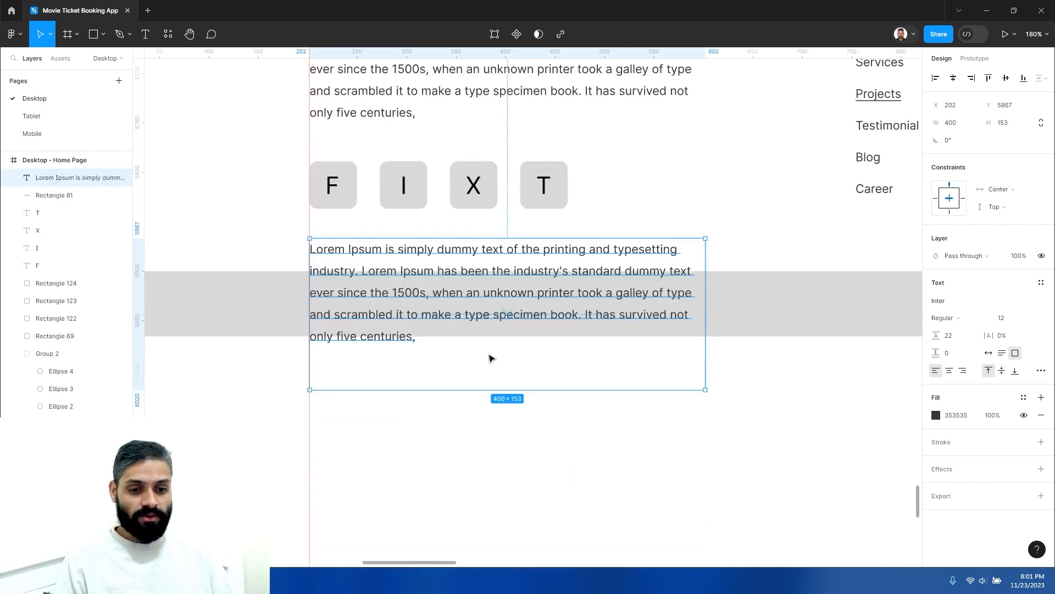
double_click(491, 324)
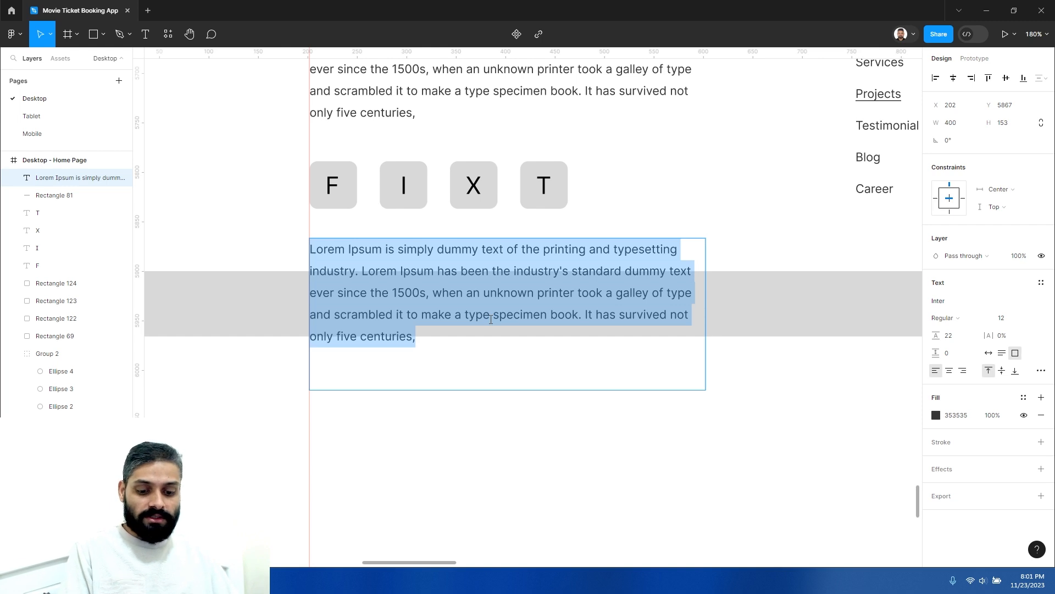
type("@AAAA Design Copyright 2023")
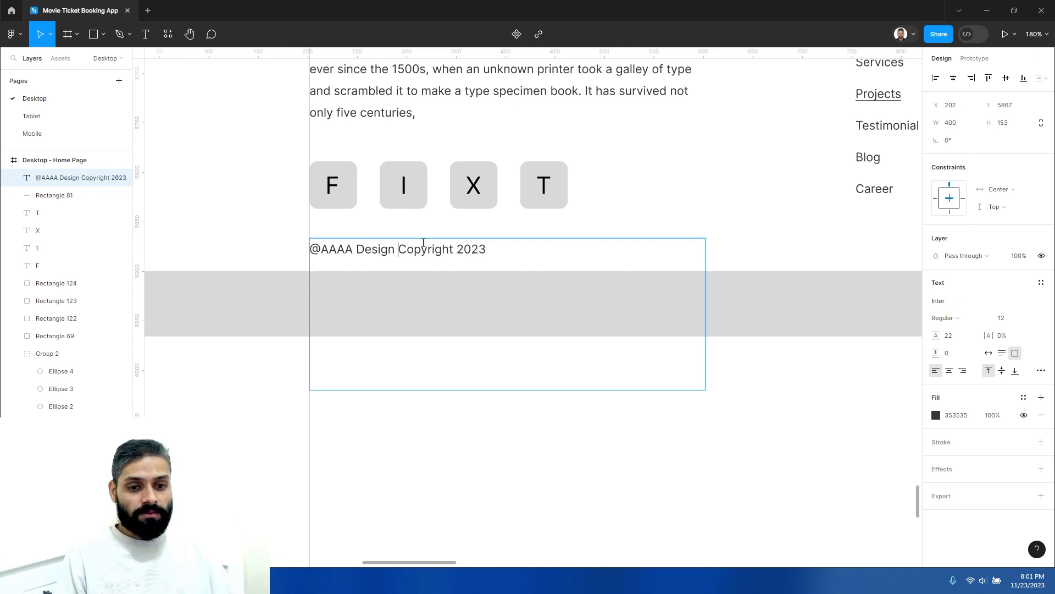
type("|")
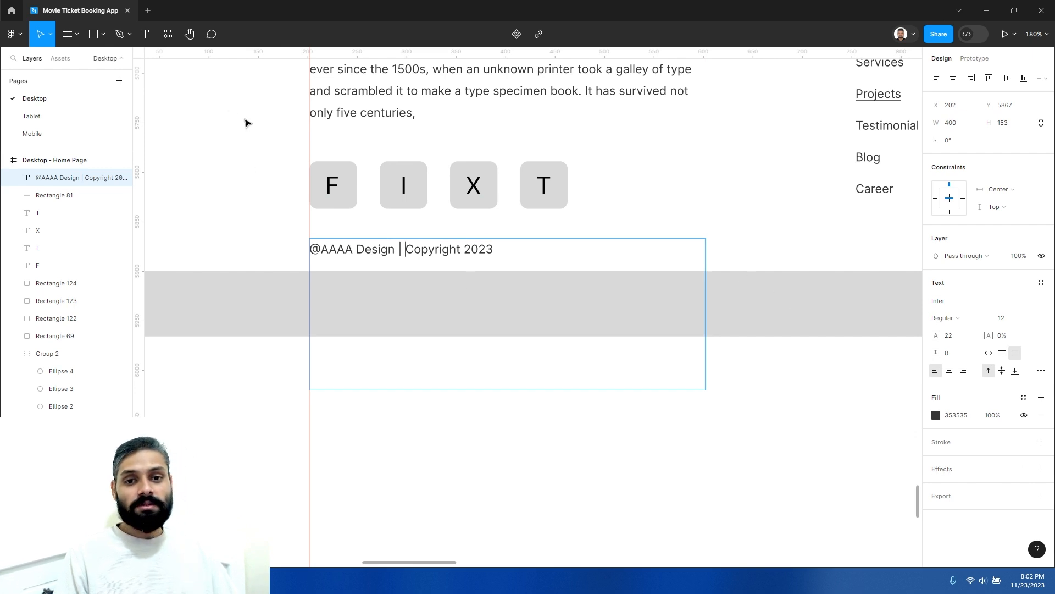
key("t")
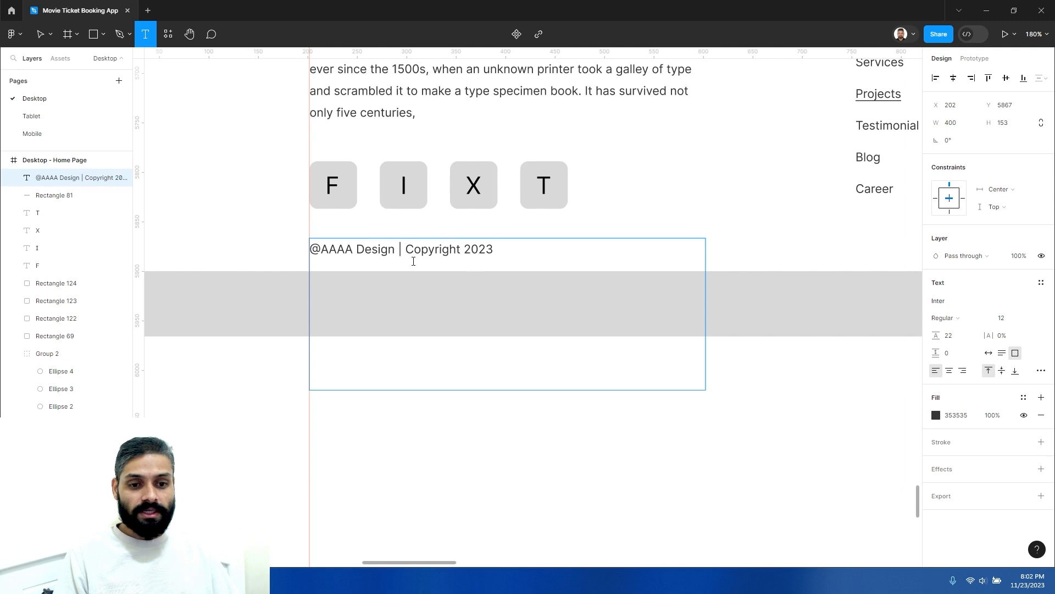
key("Escape")
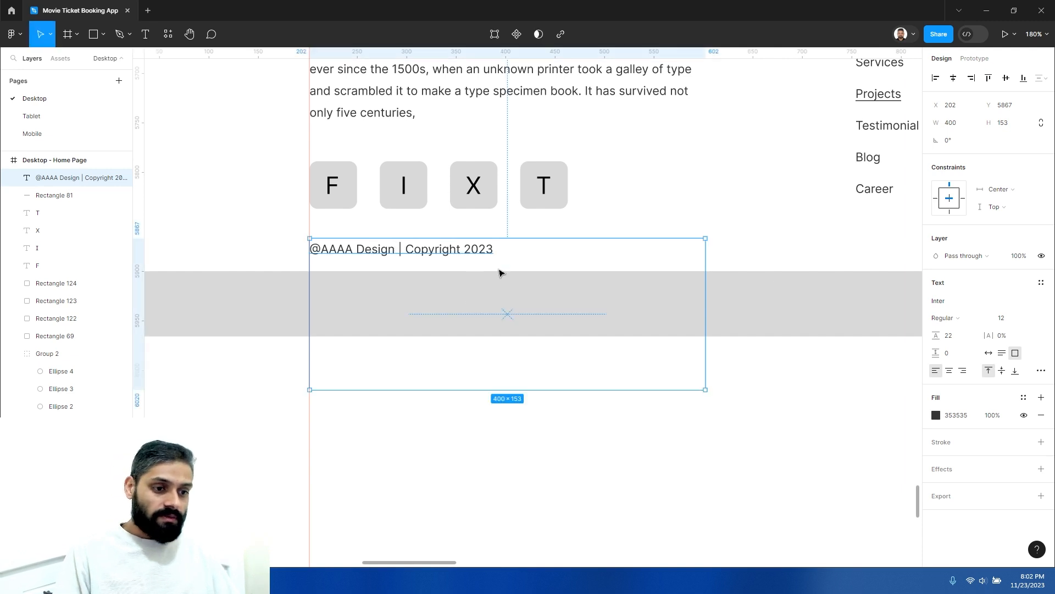
Make the copyright text box auto width and move it down to the vertical middle of the grey bar
left_click_drag(492, 390, 492, 262)
left_click(988, 352)
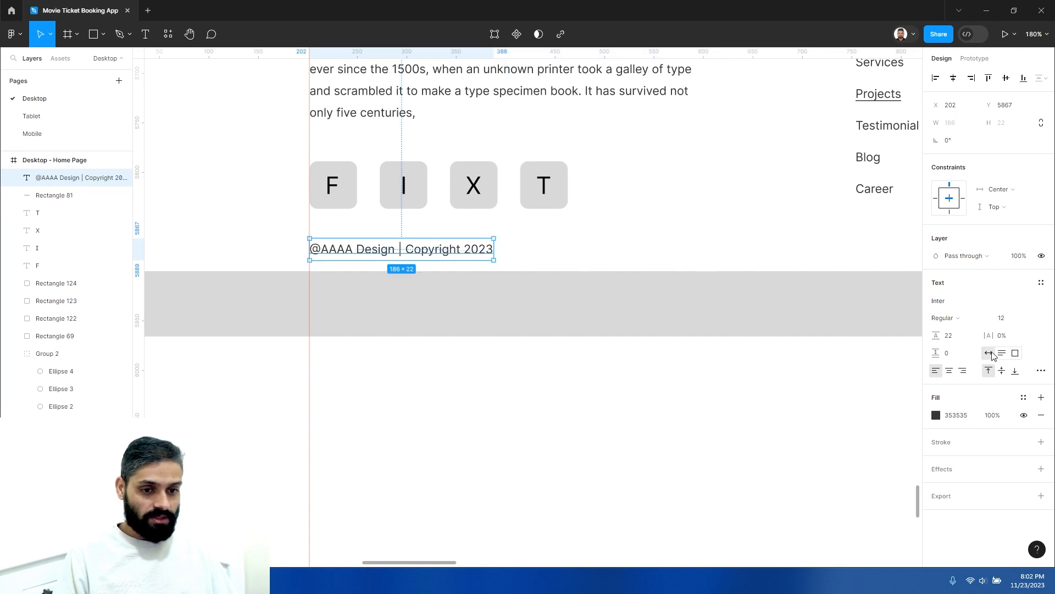
left_click_drag(432, 252, 432, 309)
Set the copyright text's font size to 16
scroll(507, 389, "down", 5)
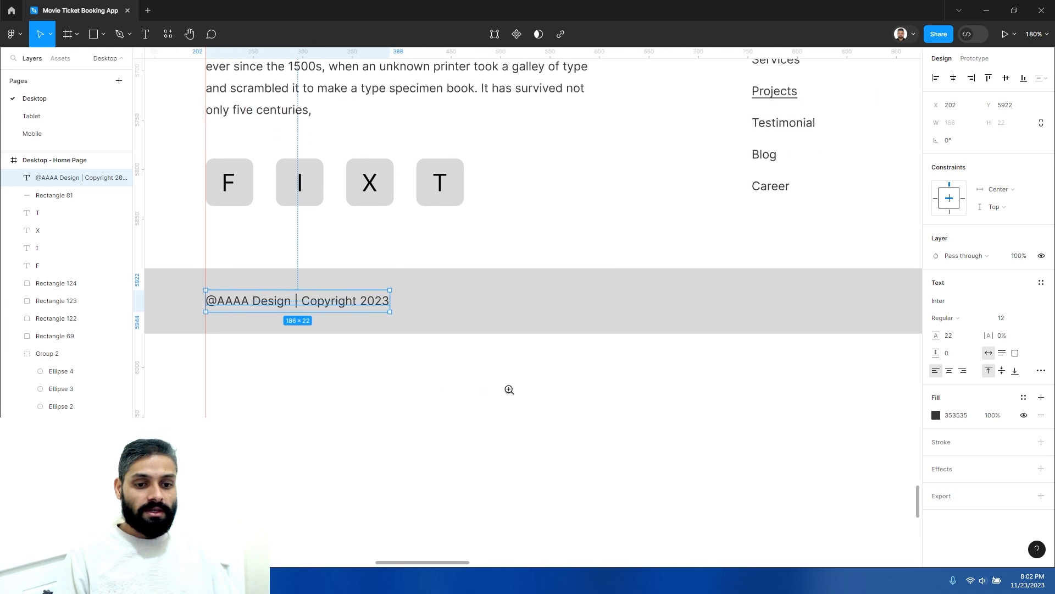
left_click(1010, 319)
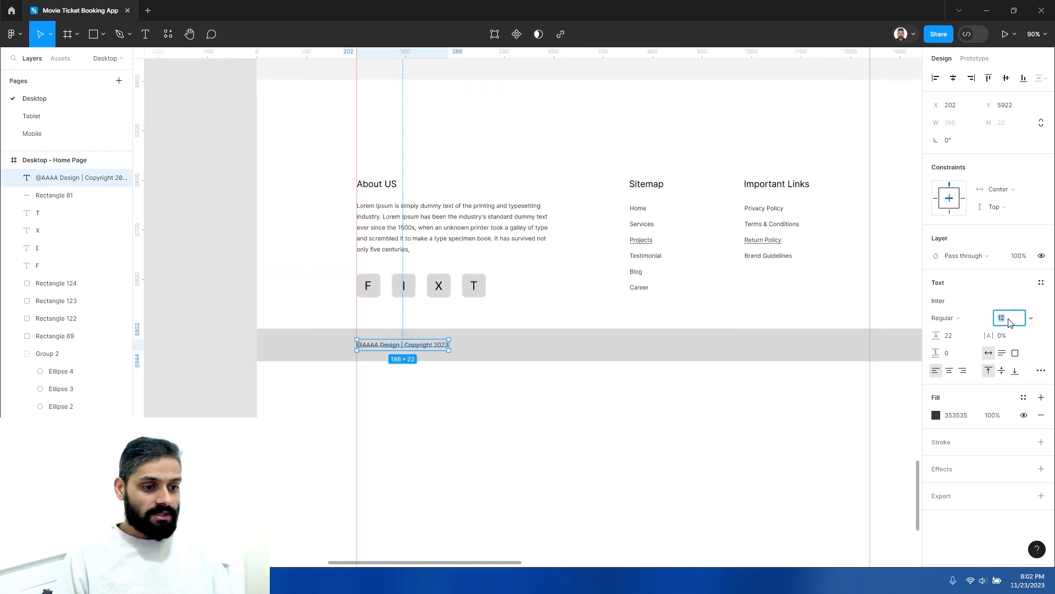
type("16")
key("Return")
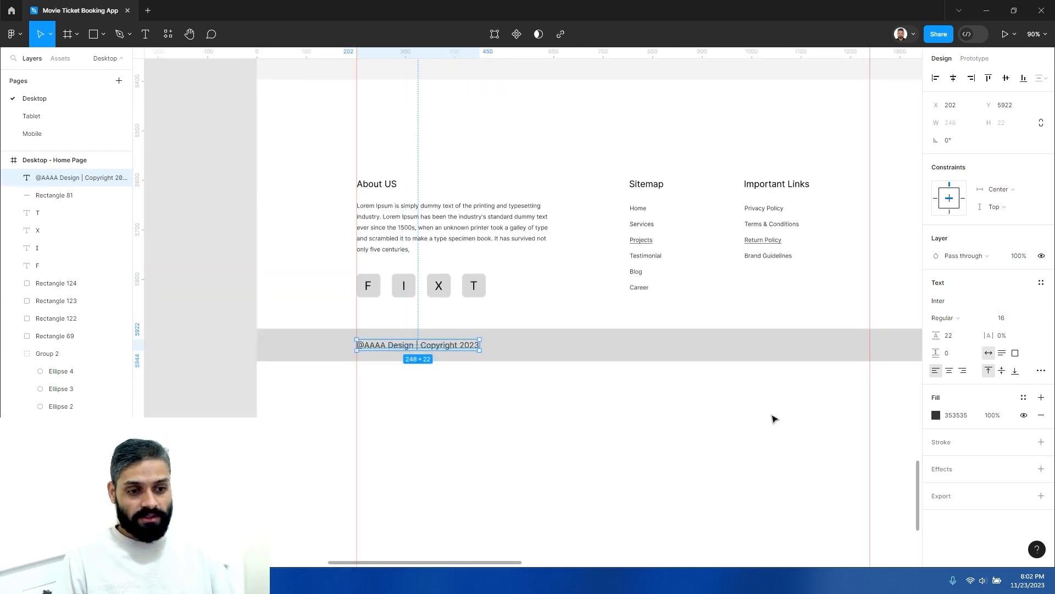
left_click(773, 419)
Duplicate the copyright line to the other end of the bar and replace its text with "Design and develop by Talatum Creatives"
left_click_drag(661, 431, 595, 426)
left_click_drag(359, 338, 747, 344)
double_click(743, 337)
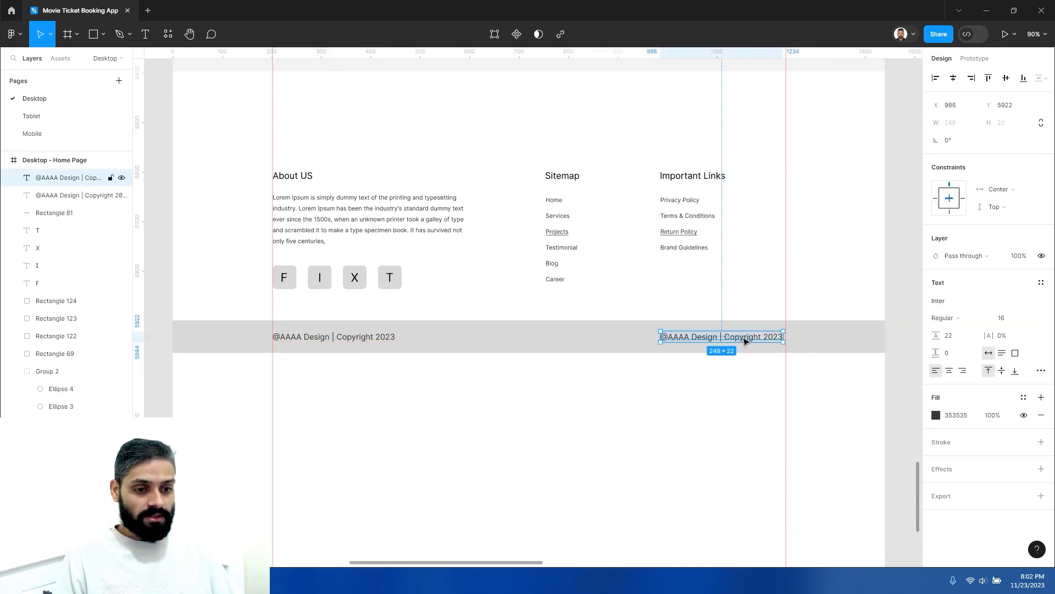
type("Design and develop by")
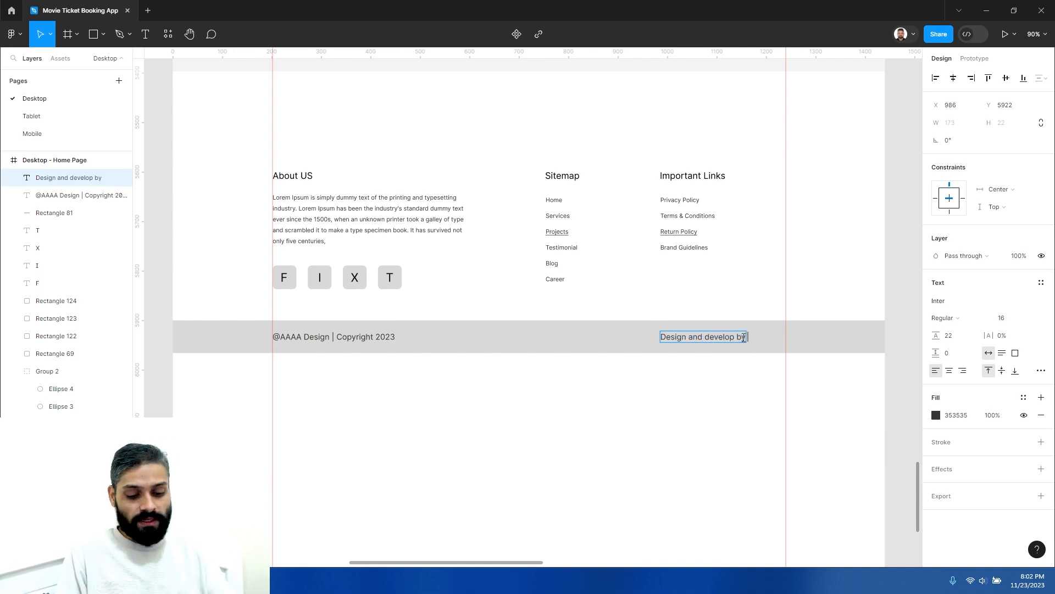
type(" Talatum")
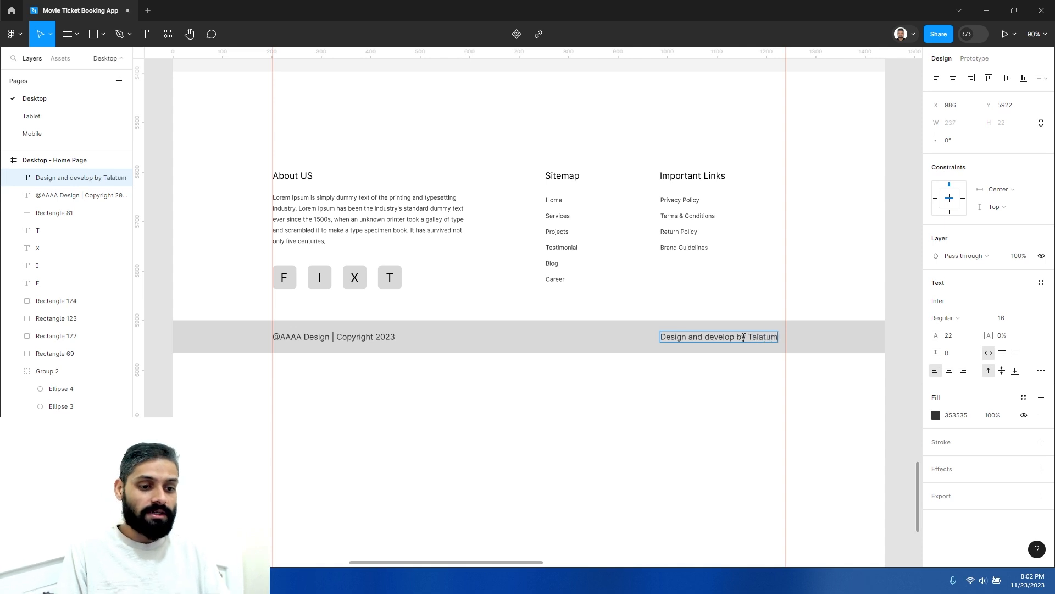
type(" Creatives")
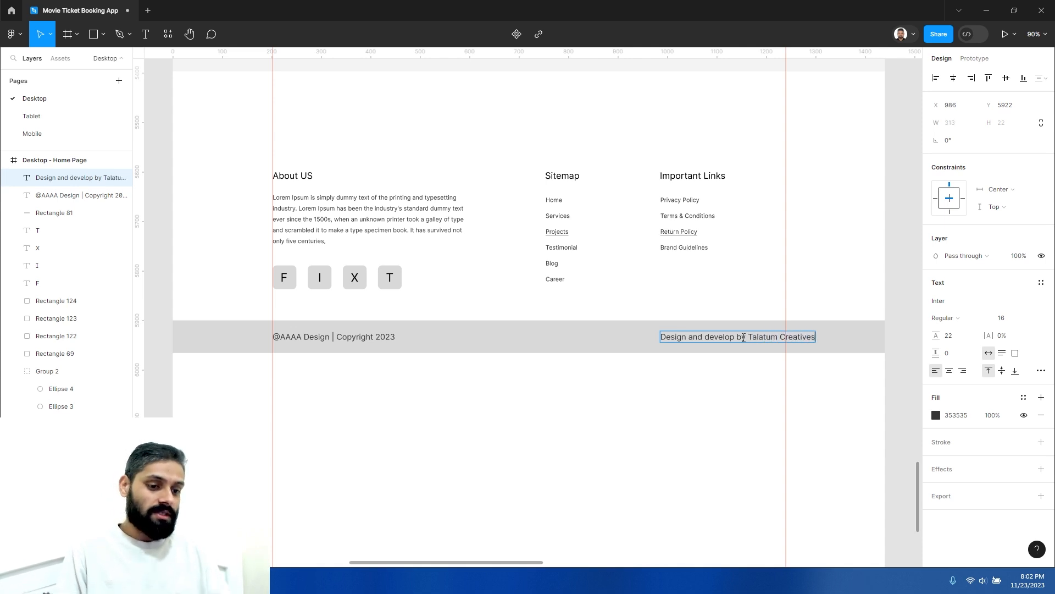
Move the design credit text so that its end meets the right margin guide
key("Escape")
left_click_drag(768, 341, 740, 342)
left_click(709, 385)
Shorten the mock-up's home page frame to 1440 × 5966 so it ends at the lower edge of the grey bar
scroll(654, 395, "down", 5)
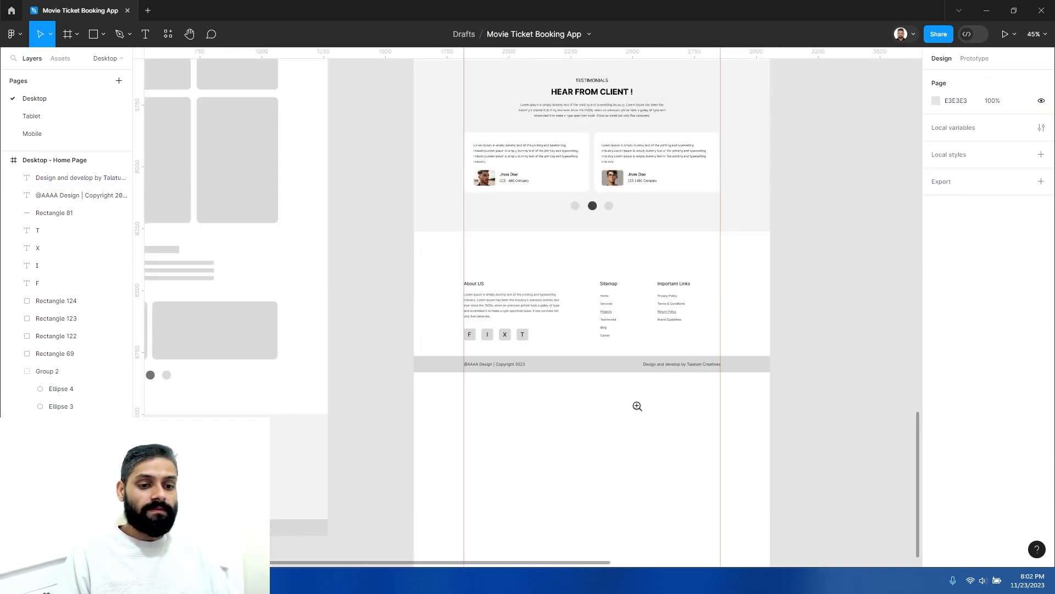
scroll(553, 364, "down", 5)
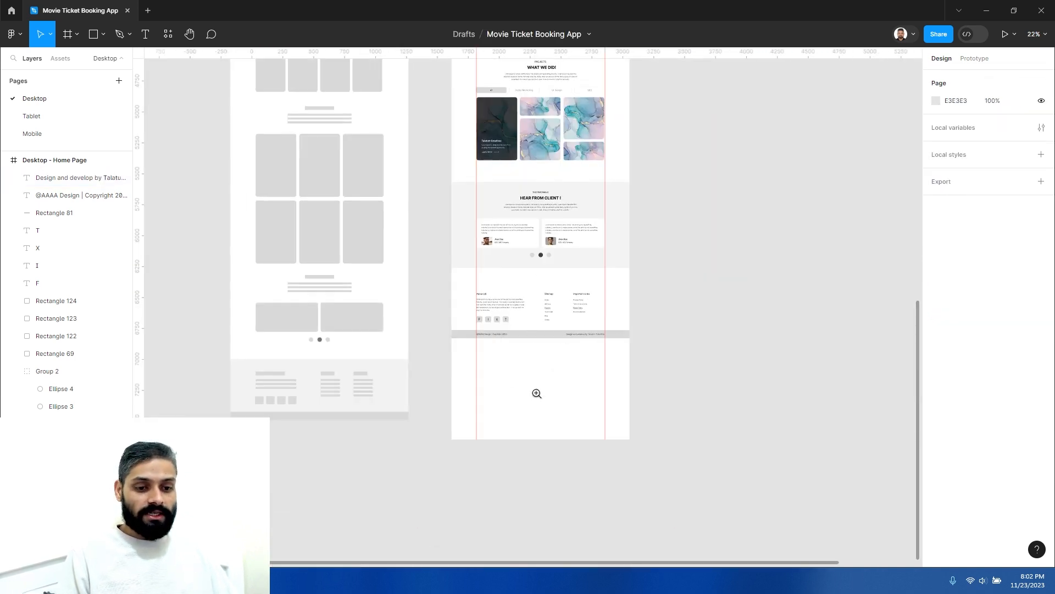
scroll(537, 393, "down", 4)
left_click_drag(536, 392, 516, 523)
left_click(508, 125)
left_click(559, 271)
scroll(572, 348, "down", 1)
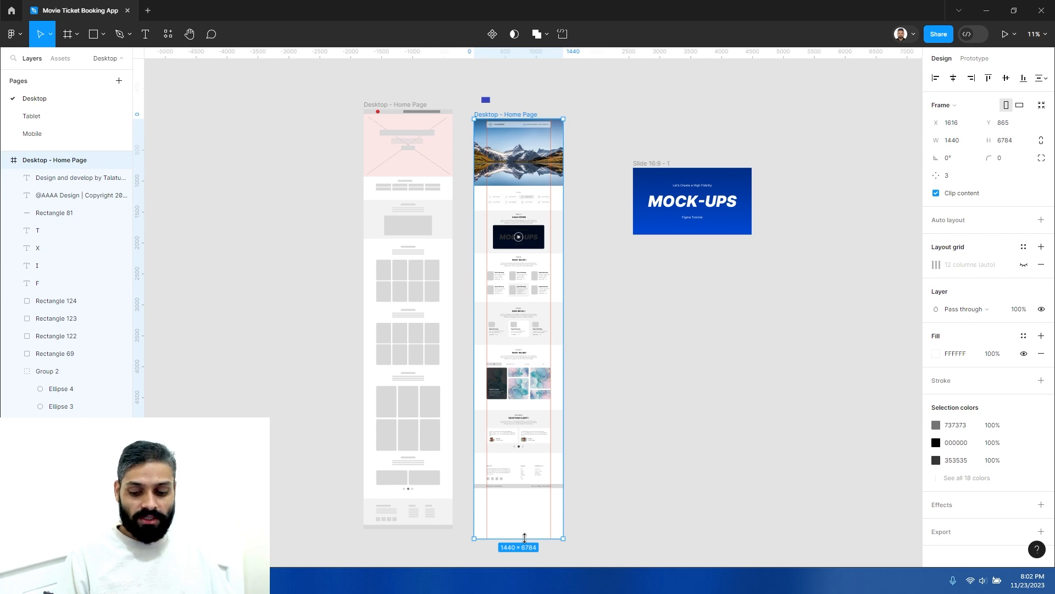
left_click_drag(525, 538, 545, 489)
scroll(541, 484, "up", 10)
scroll(532, 430, "down", 2)
scroll(533, 429, "left", 1)
left_click_drag(499, 439, 498, 432)
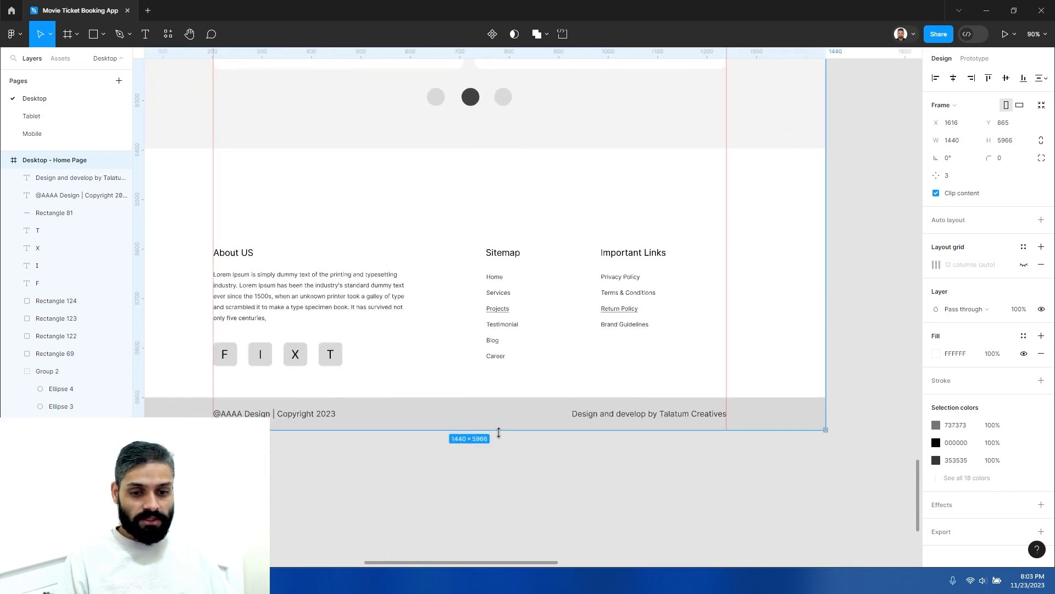
scroll(505, 468, "down", 6)
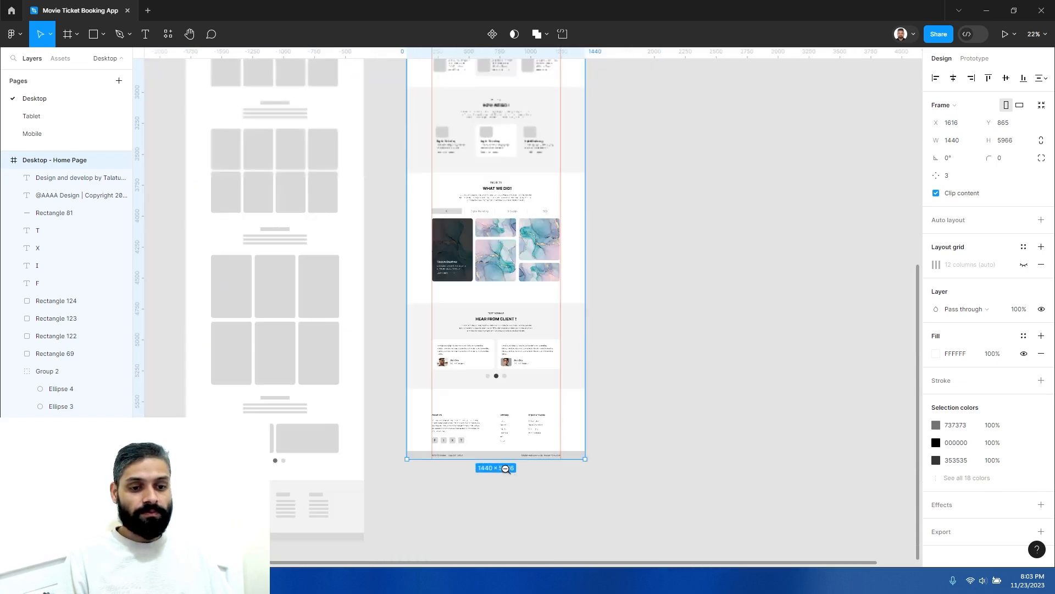
left_click(646, 395)
scroll(643, 379, "up", 3)
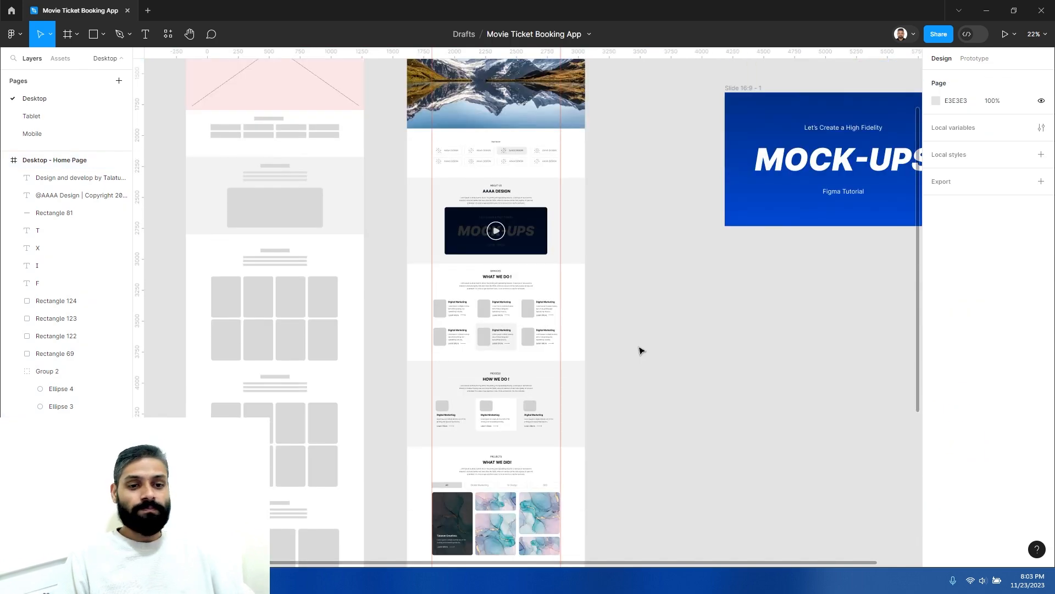
scroll(641, 358, "up", 2)
scroll(630, 303, "down", 3)
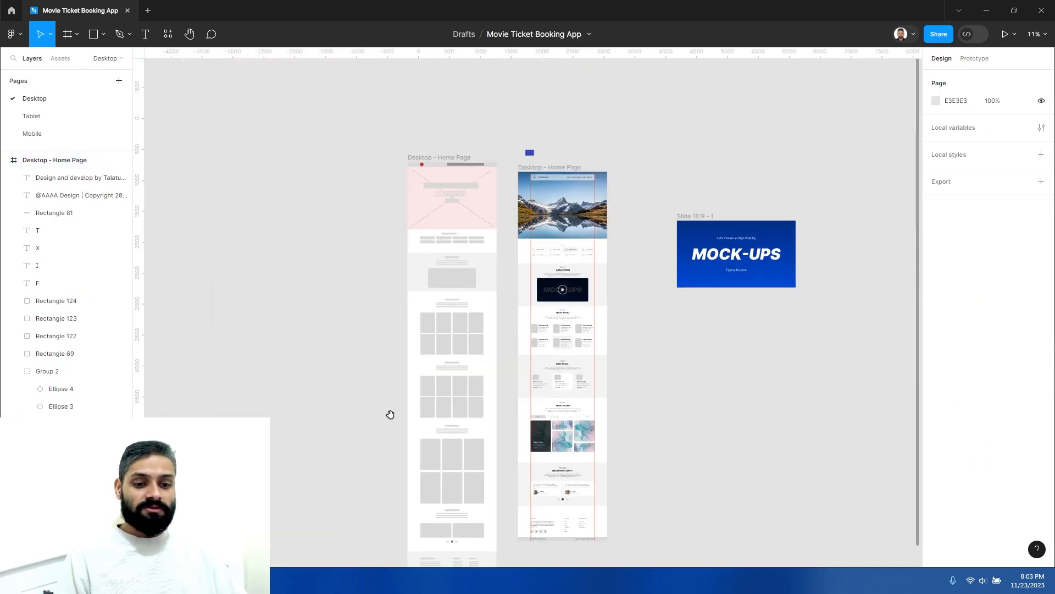
left_click_drag(351, 398, 320, 344)
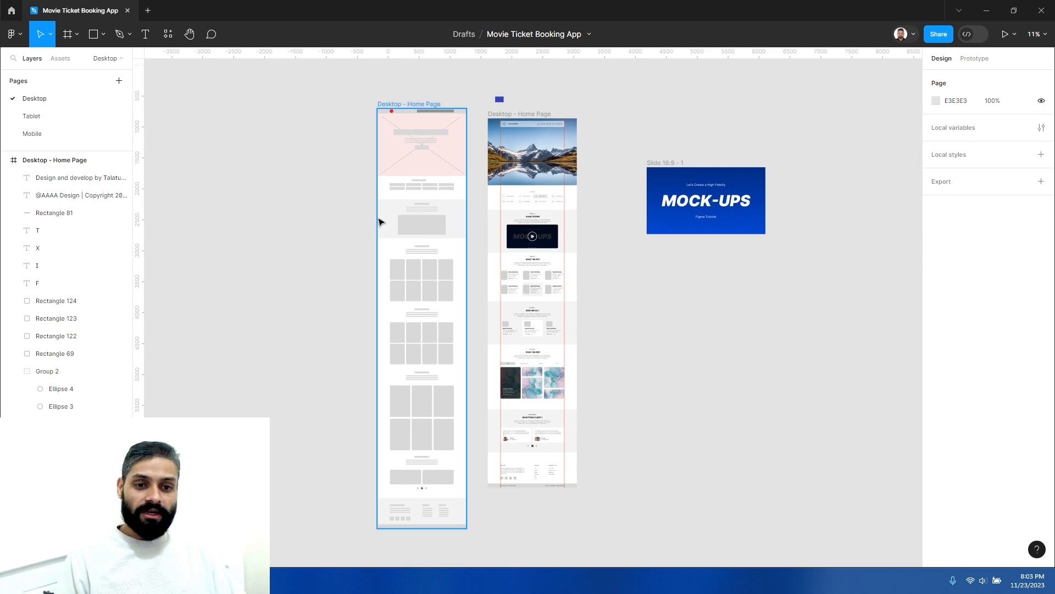
Present the mock-up's Desktop - Home Page frame as a full-size prototype
scroll(540, 292, "up", 6)
left_click_drag(541, 282, 535, 471)
scroll(494, 262, "down", 3)
scroll(519, 181, "up", 5)
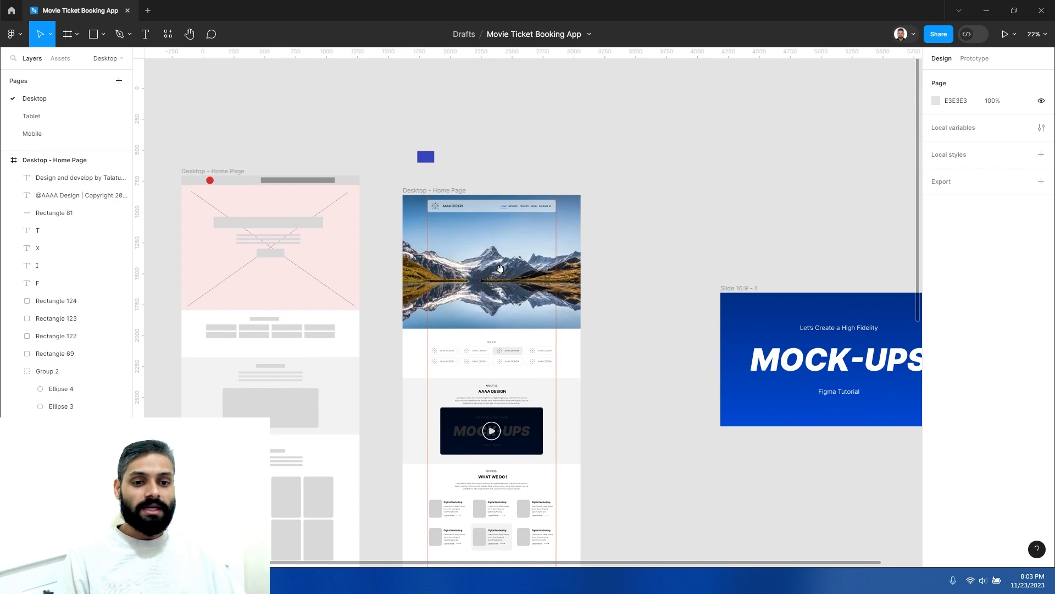
left_click(431, 191)
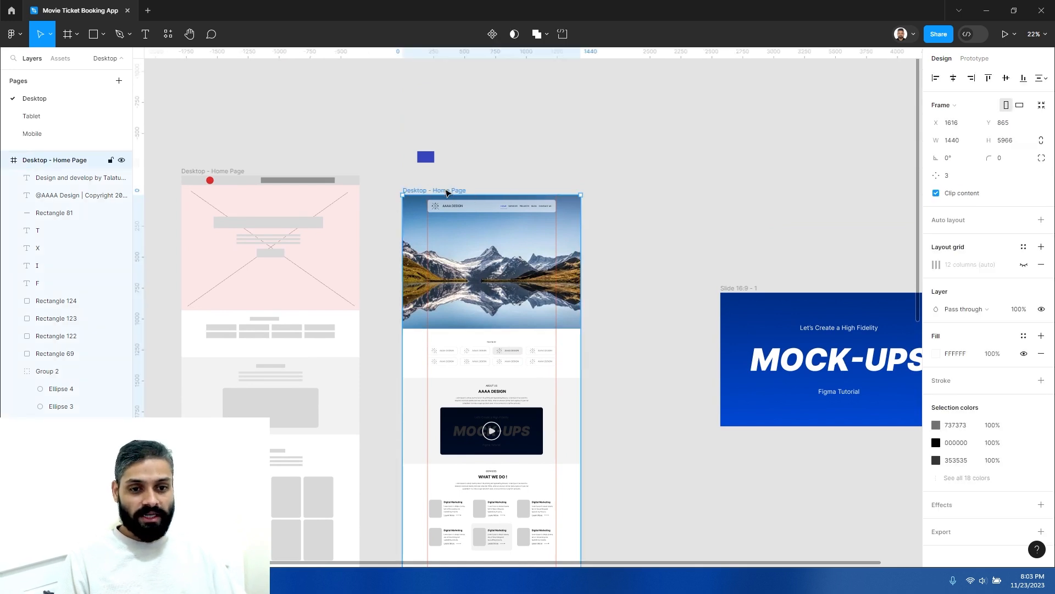
left_click(1011, 34)
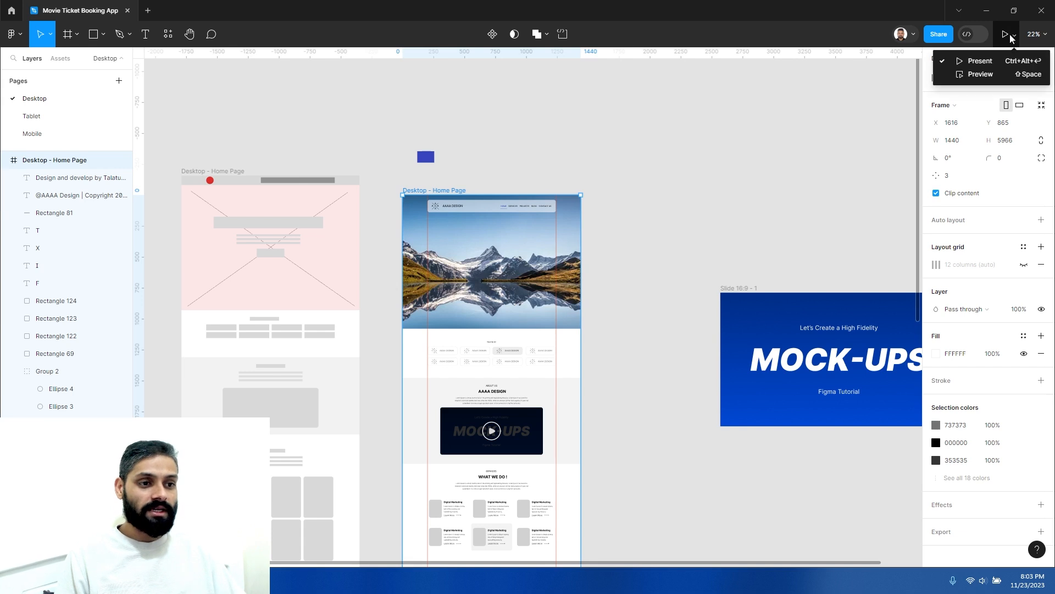
left_click(979, 61)
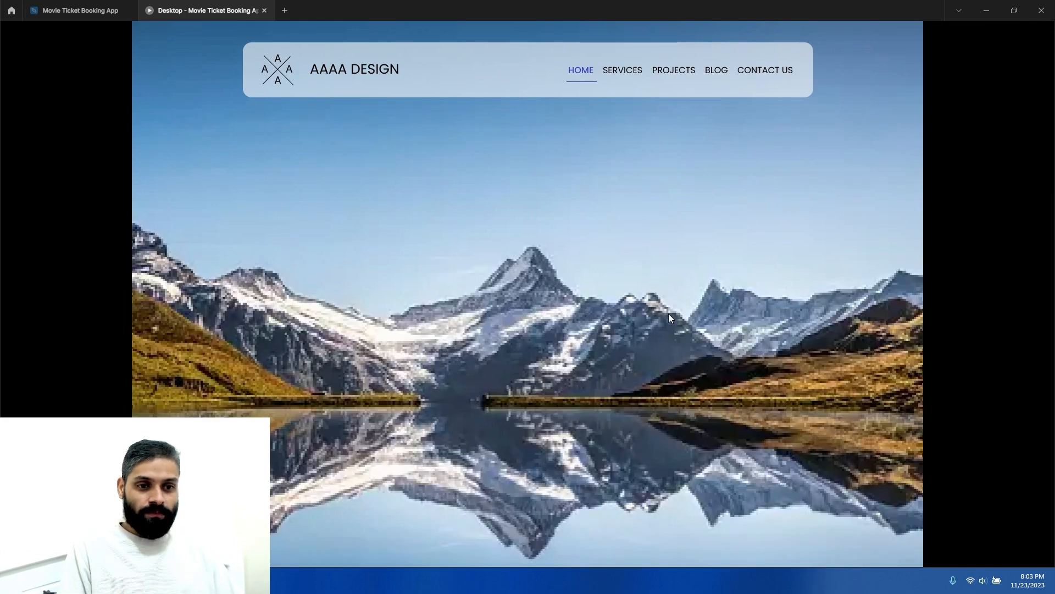
Review the presented page's header, hero image, "Trusted by" logo cards and "About Us" video section
scroll(637, 318, "down", 6)
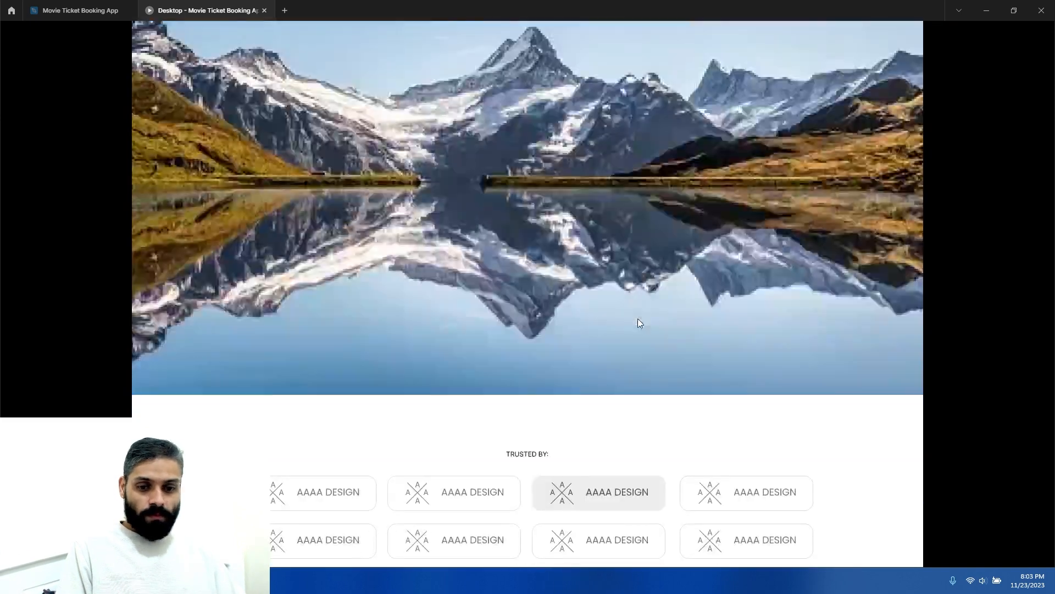
scroll(637, 318, "down", 2)
scroll(638, 318, "up", 8)
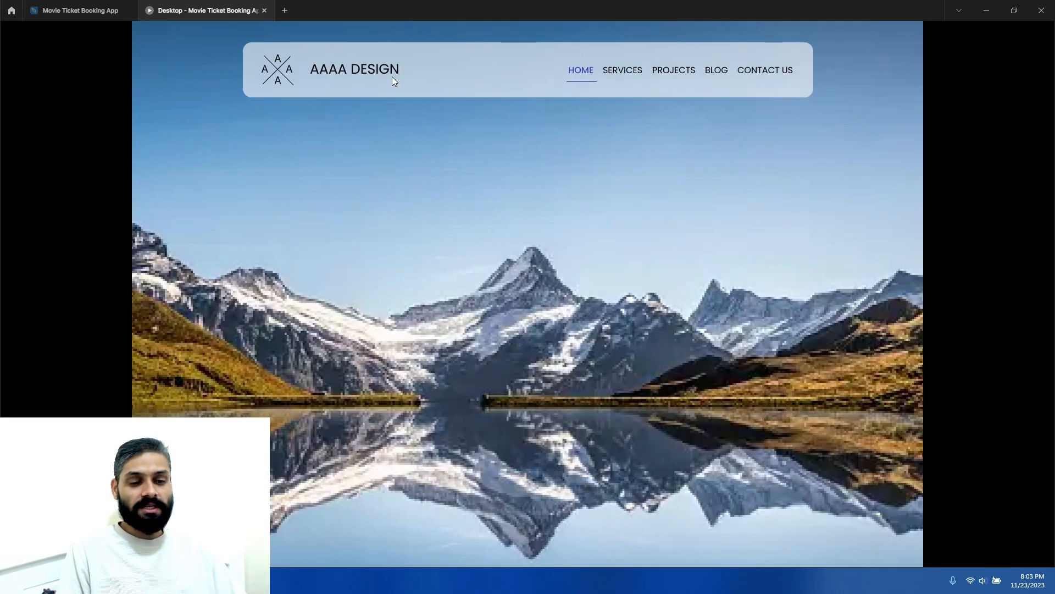
scroll(731, 132, "down", 7)
scroll(733, 178, "up", 3)
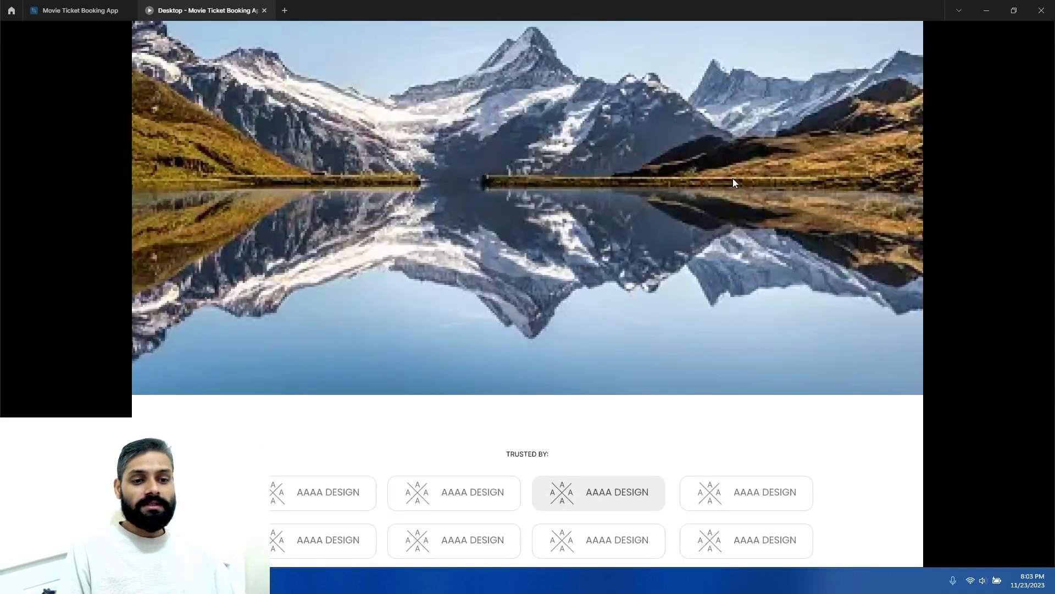
scroll(733, 178, "up", 3)
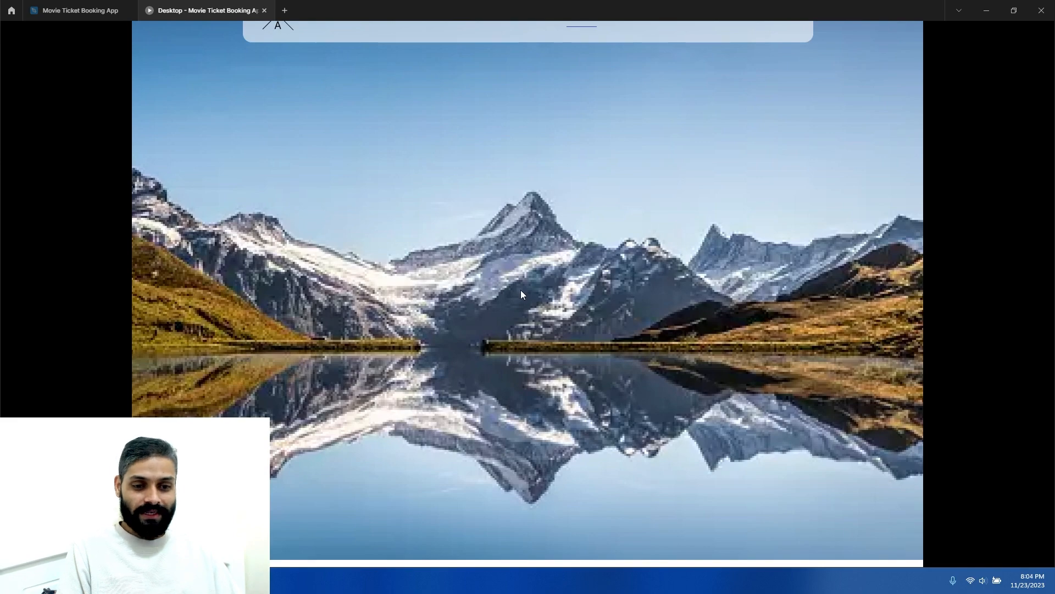
scroll(523, 326, "down", 7)
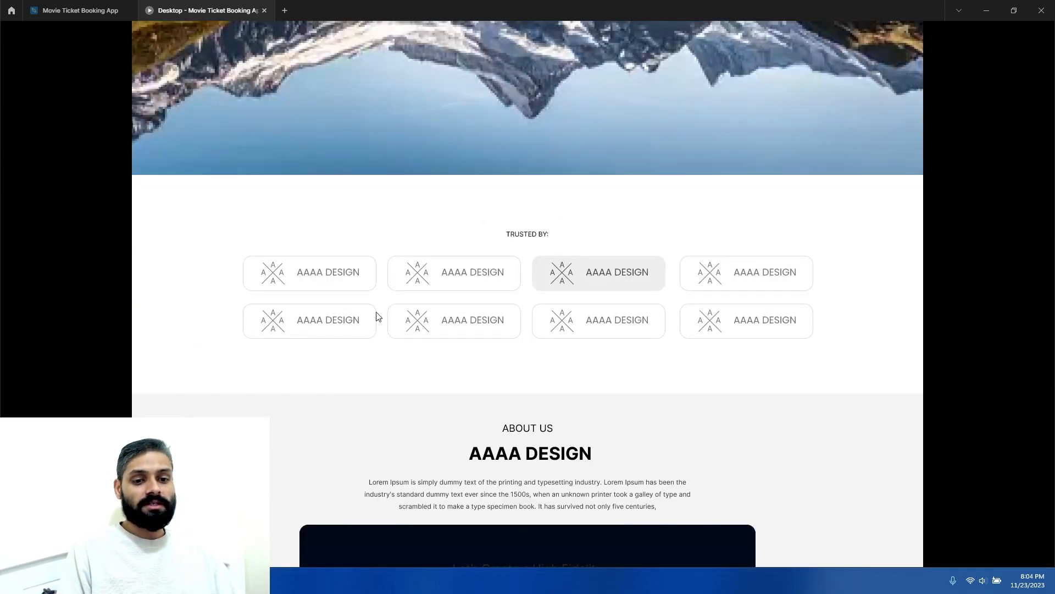
scroll(652, 321, "down", 5)
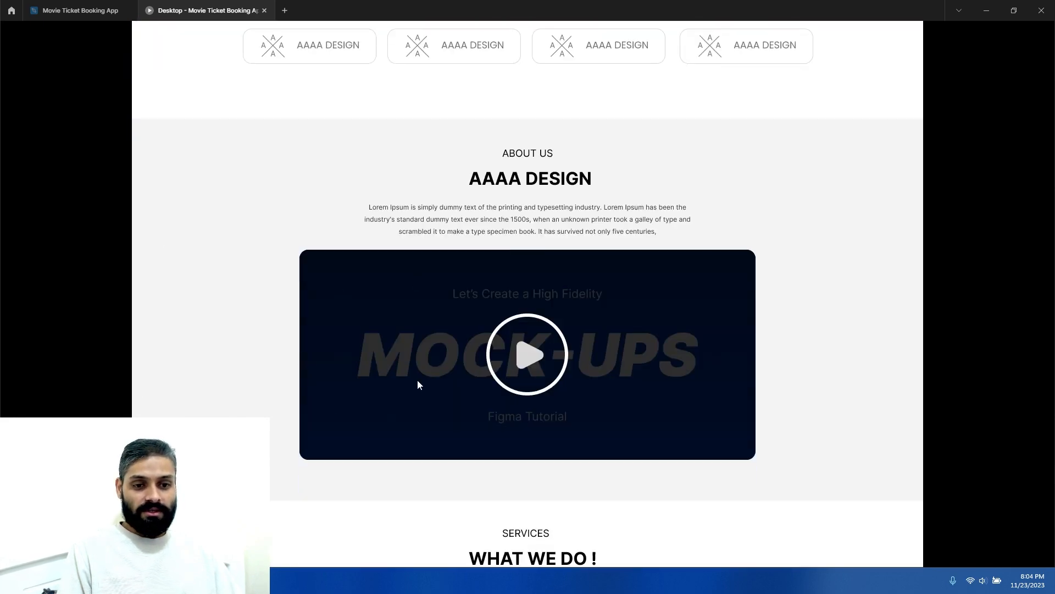
scroll(567, 327, "down", 5)
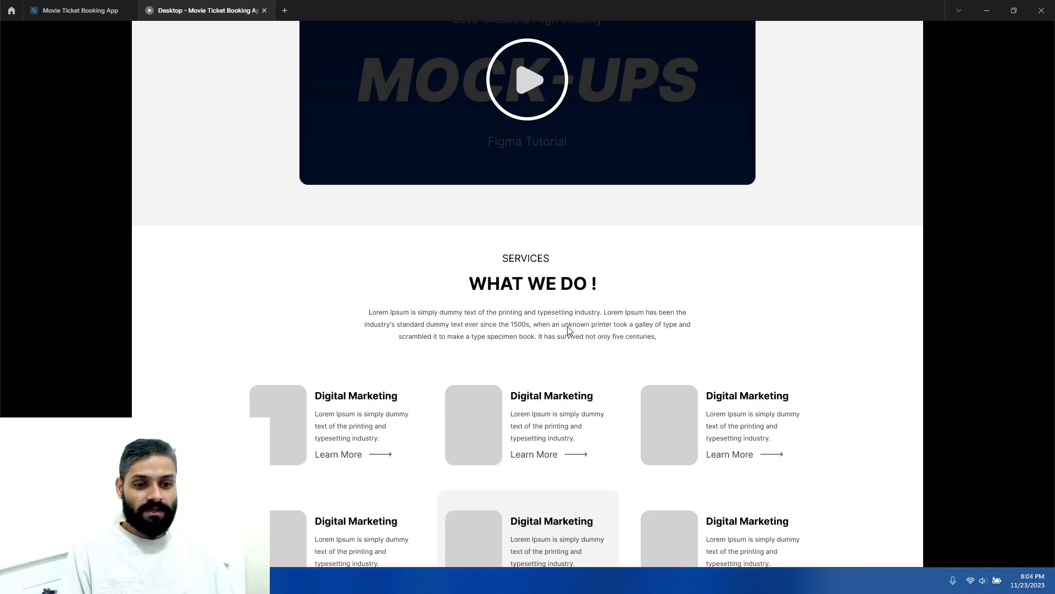
Review the "What We Do" services cards and the "How We Do" process cards in the presentation
scroll(561, 341, "down", 2)
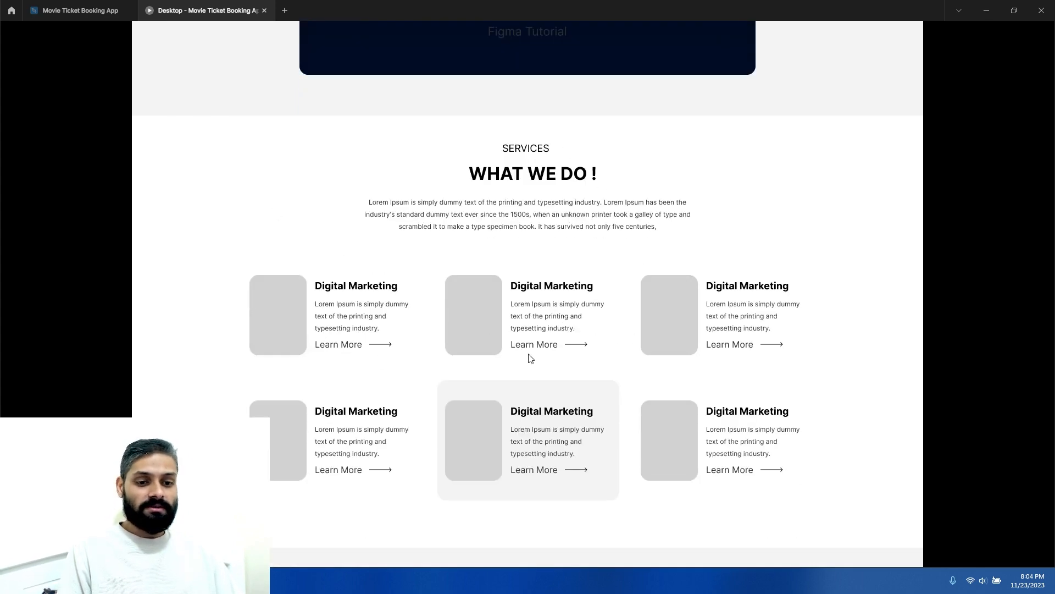
scroll(570, 397, "down", 1)
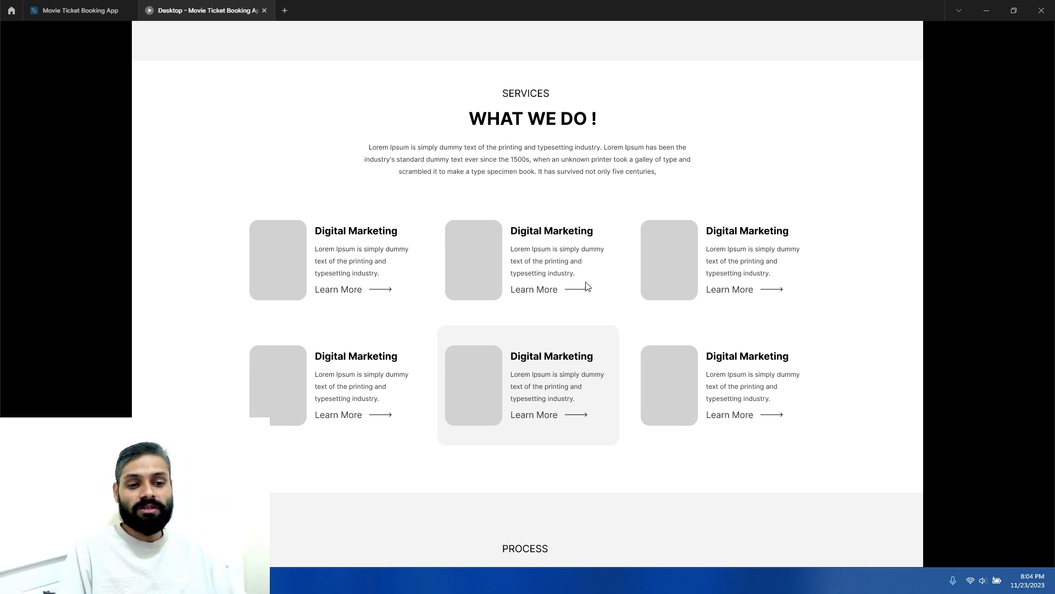
scroll(585, 283, "down", 1)
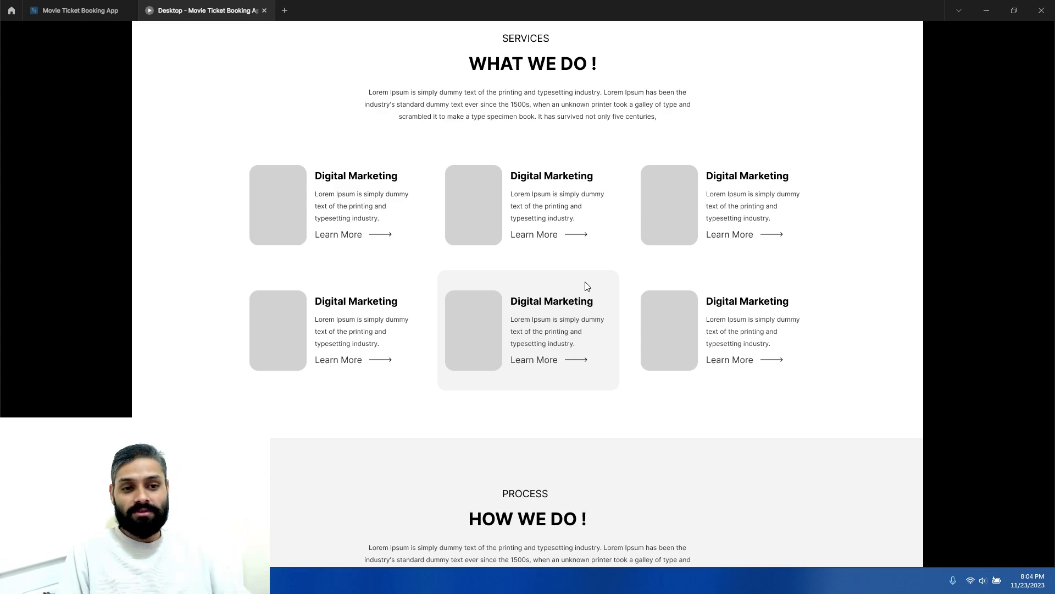
scroll(586, 285, "down", 4)
scroll(572, 304, "down", 5)
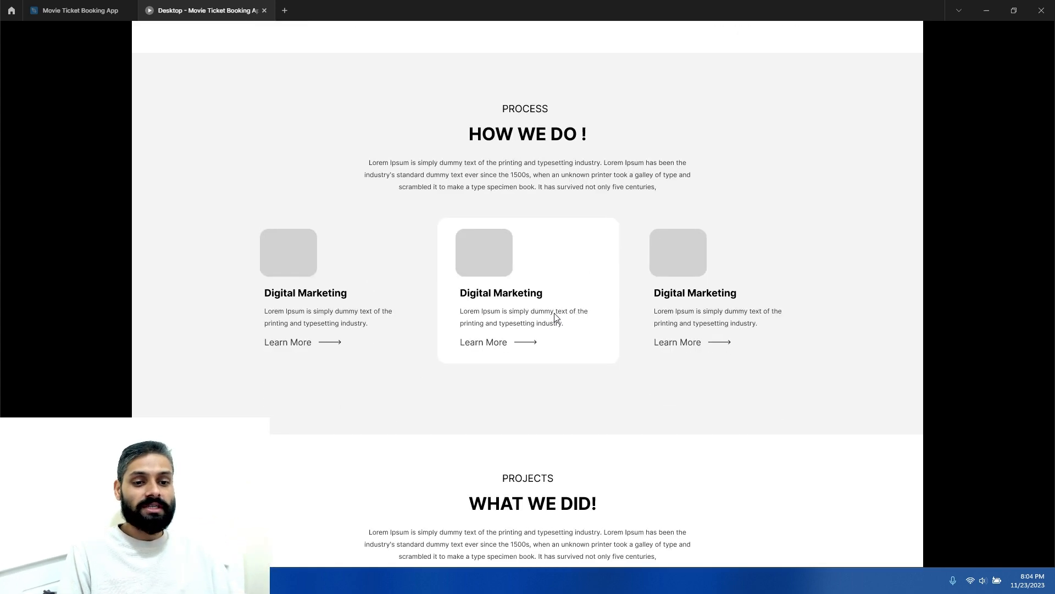
scroll(566, 318, "up", 4)
scroll(577, 323, "up", 8)
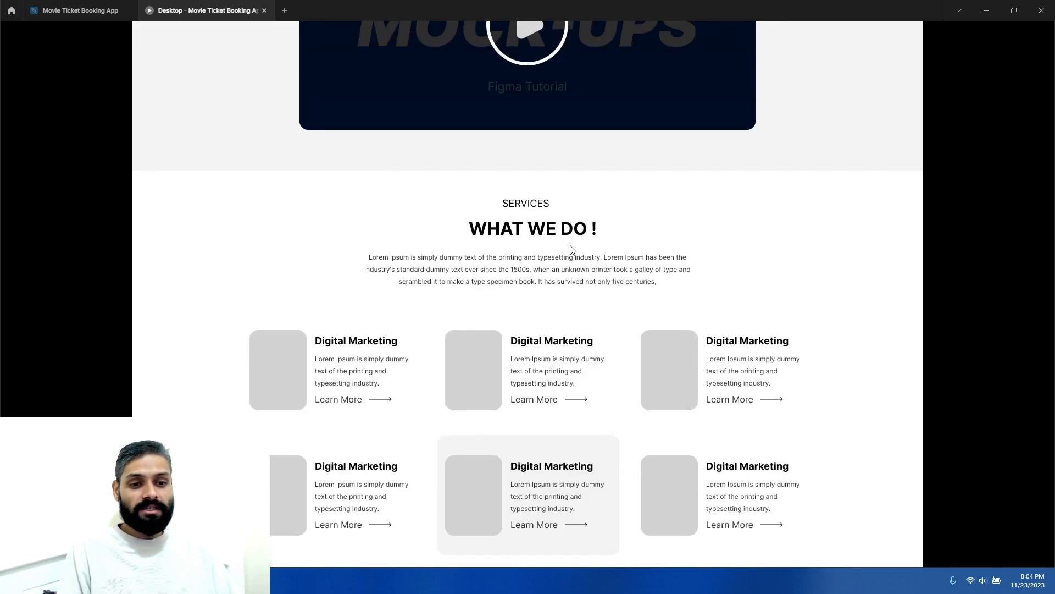
scroll(524, 242, "down", 3)
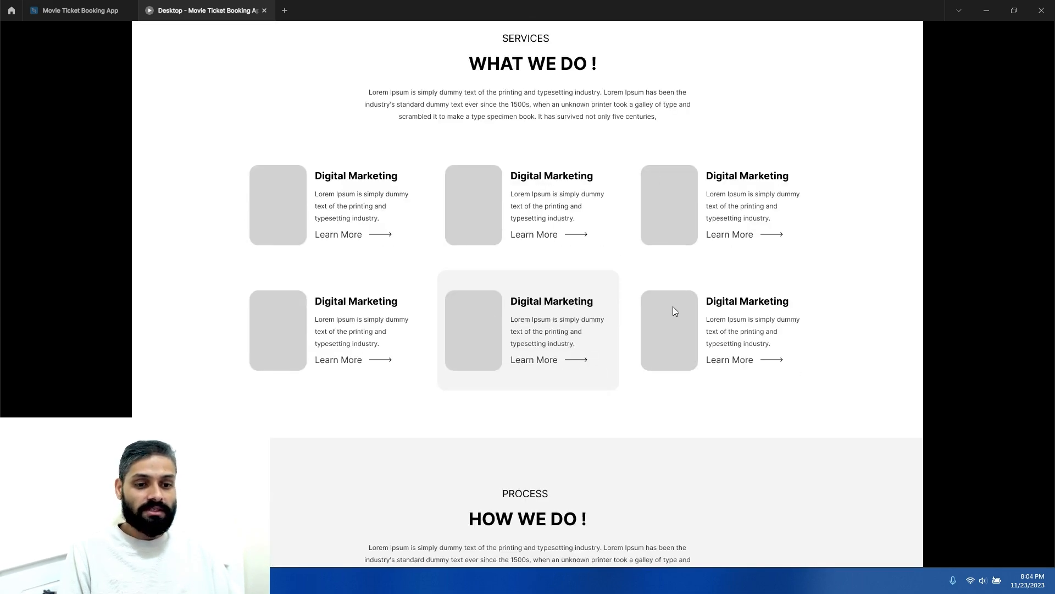
scroll(602, 309, "down", 5)
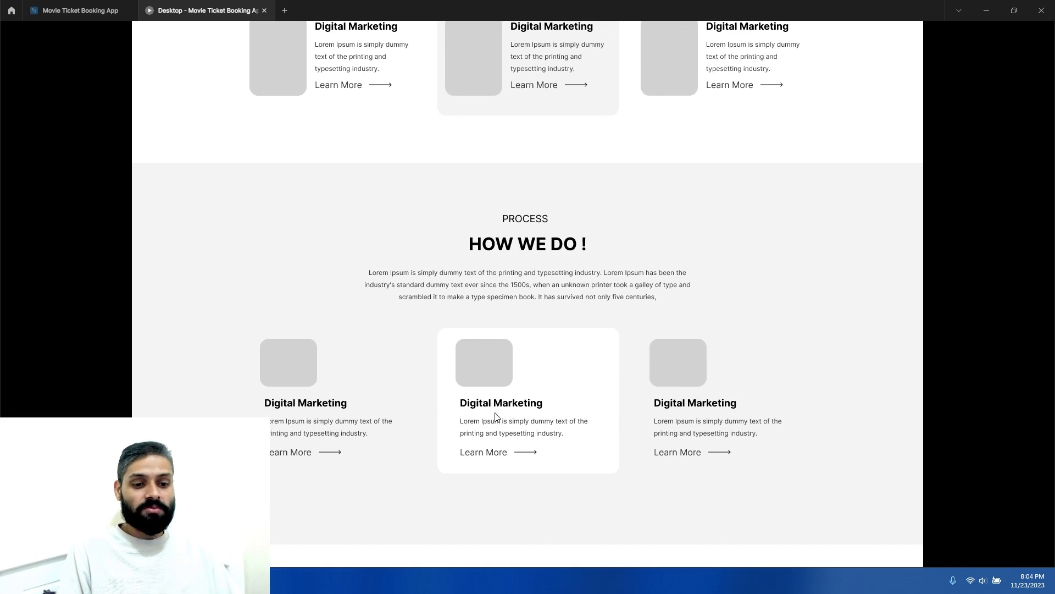
scroll(698, 400, "down", 1)
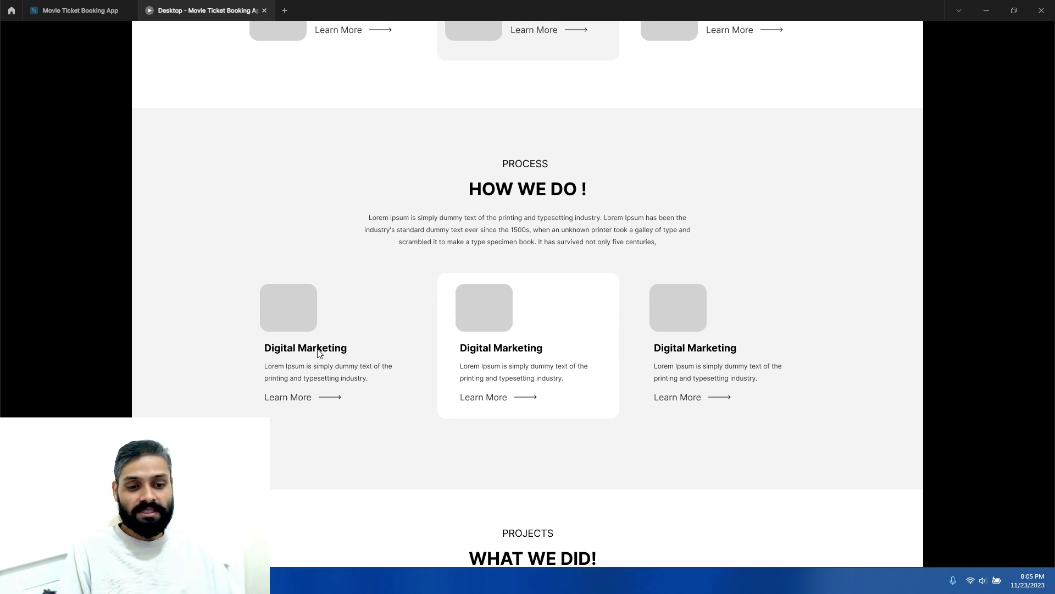
scroll(319, 353, "down", 1)
scroll(492, 345, "down", 4)
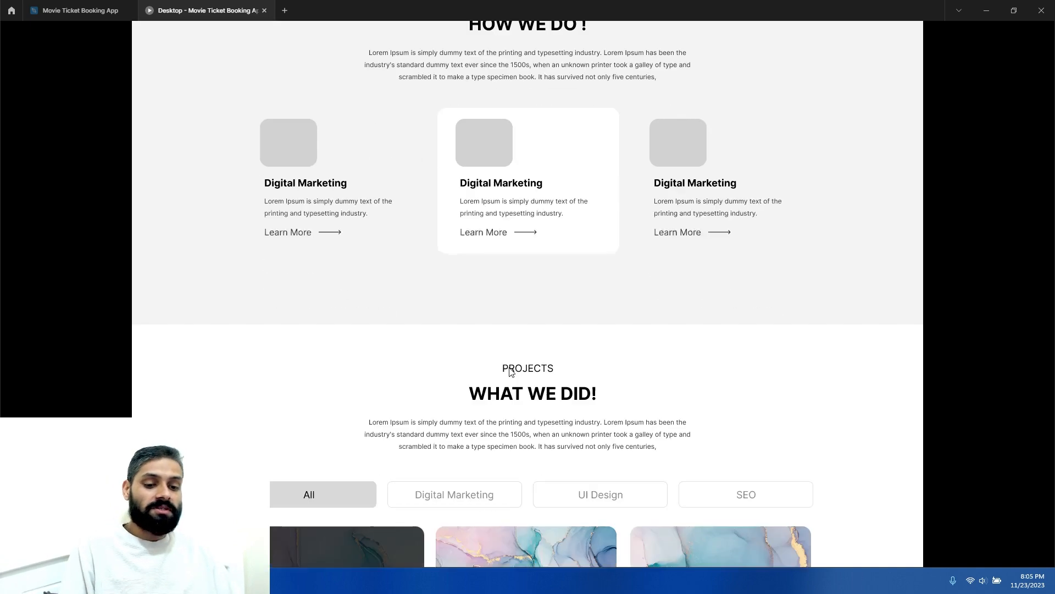
Review the projects gallery, testimonials and footer in the presentation, checking the spacing between these sections
scroll(485, 341, "down", 3)
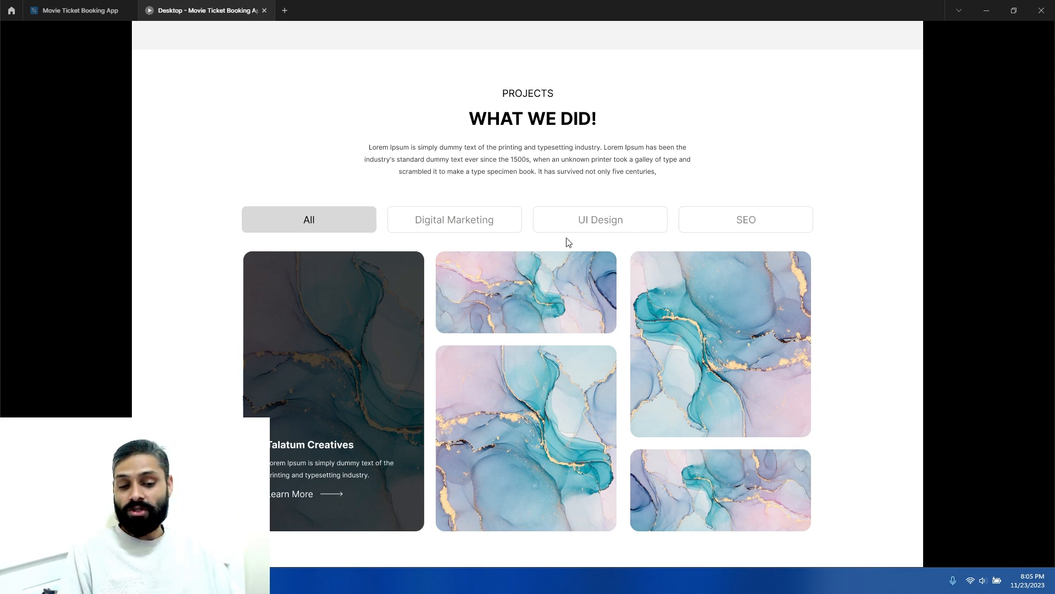
scroll(369, 220, "down", 1)
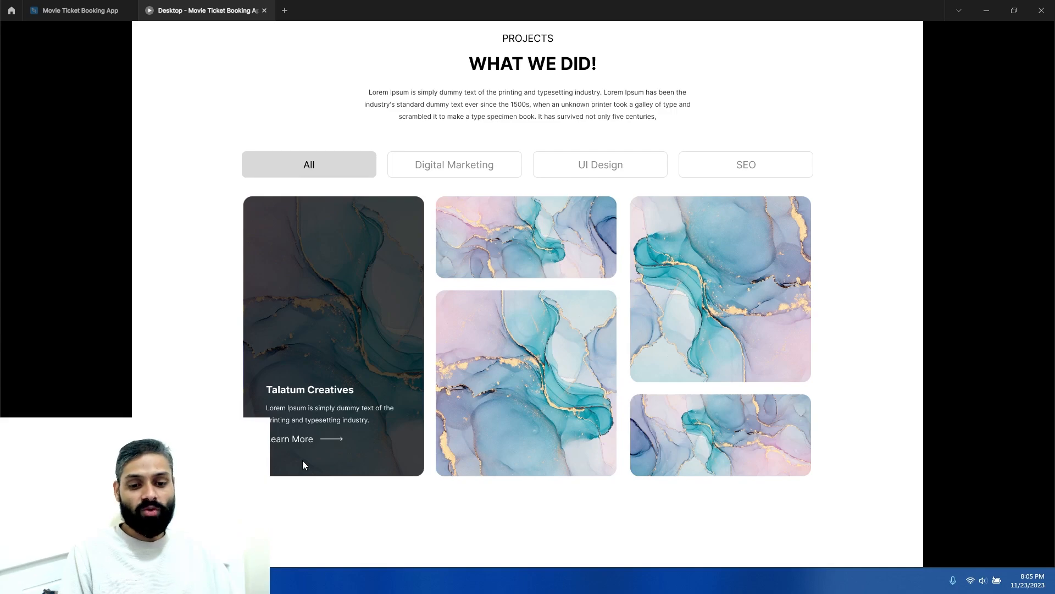
scroll(336, 352, "down", 9)
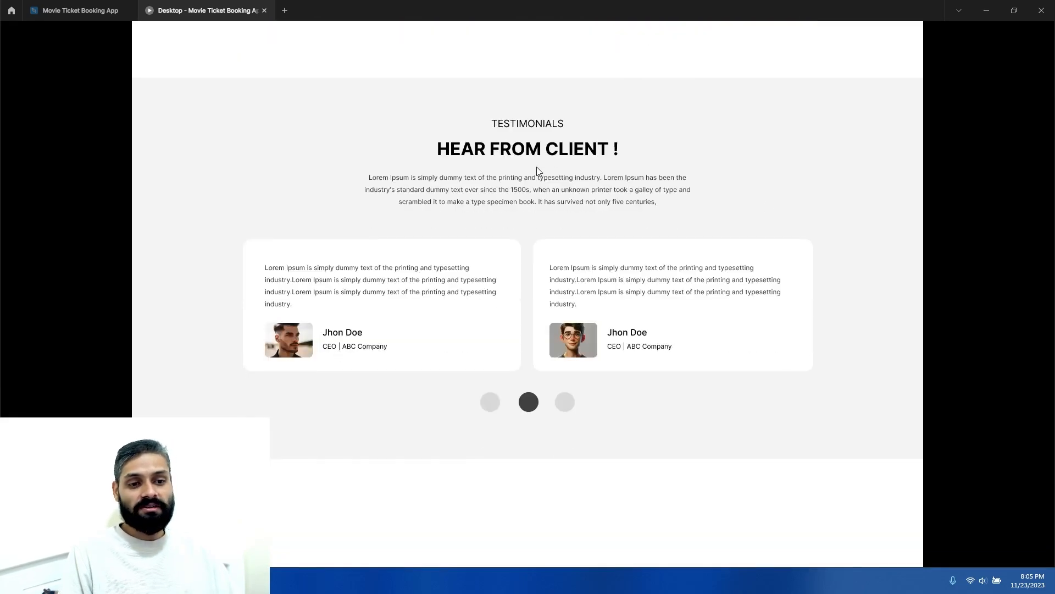
scroll(563, 197, "down", 1)
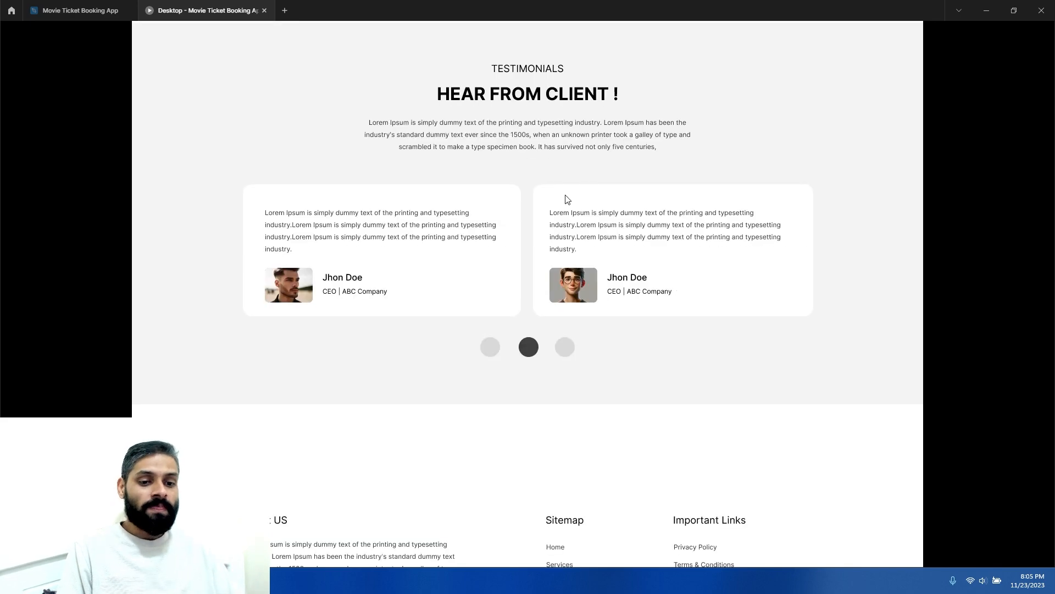
scroll(544, 160, "up", 5)
scroll(522, 249, "down", 1)
scroll(522, 249, "up", 3)
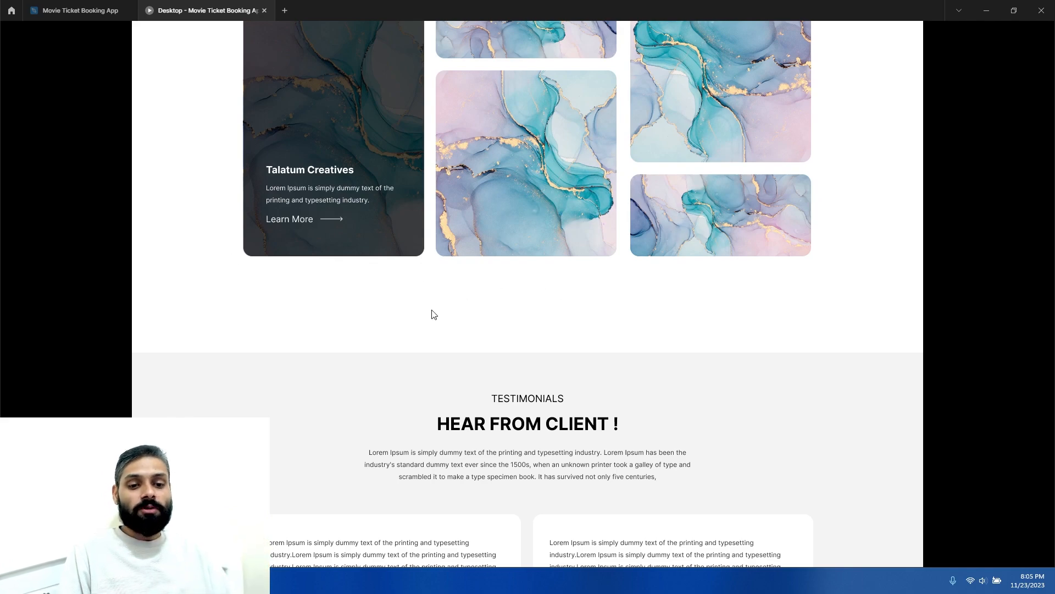
scroll(432, 314, "down", 6)
scroll(530, 377, "up", 4)
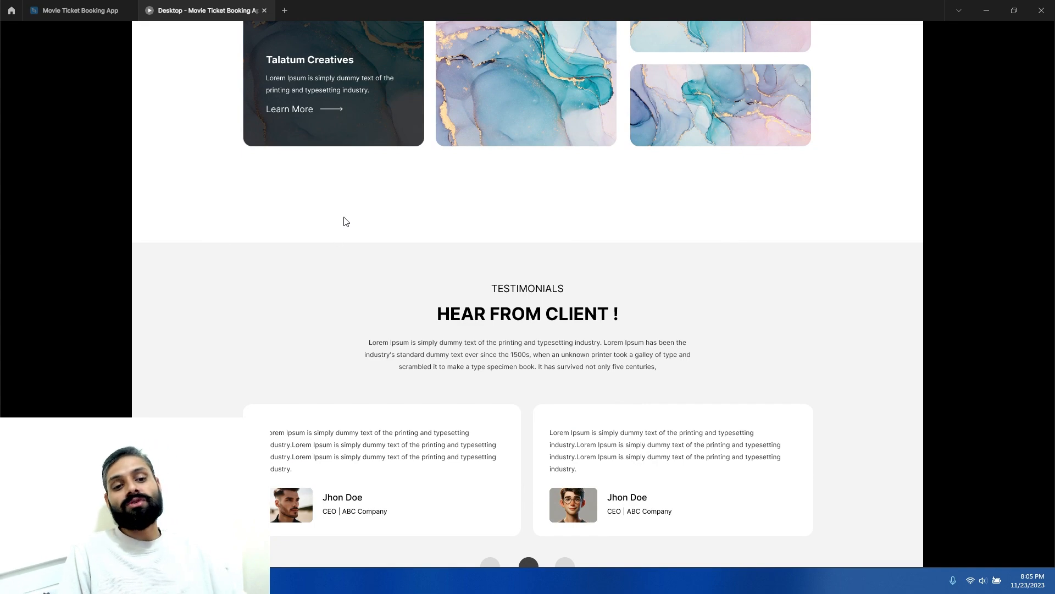
scroll(408, 255, "down", 4)
scroll(531, 322, "down", 3)
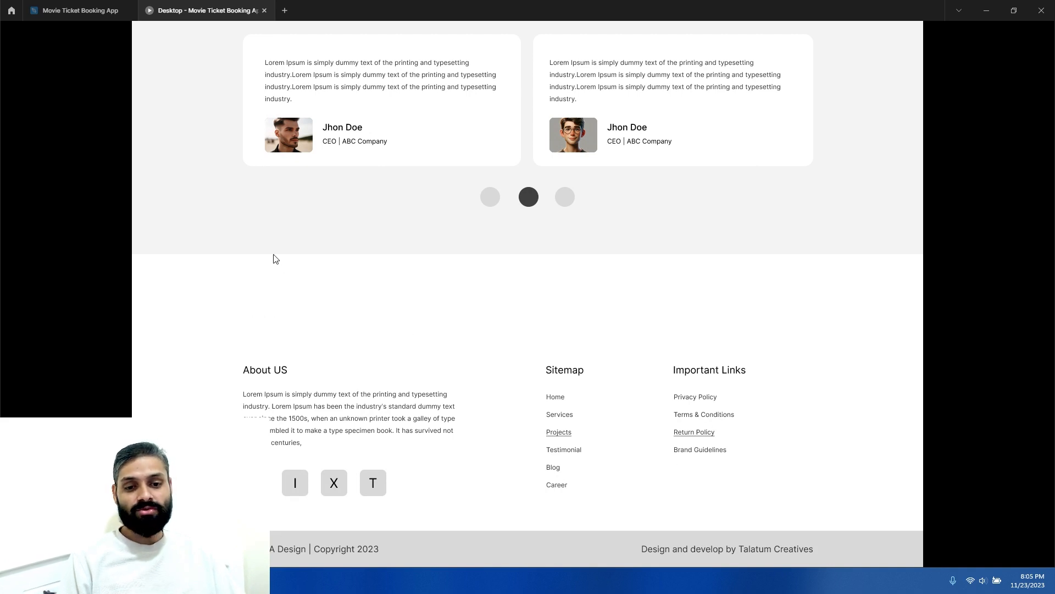
Return to the Movie Ticket Booking App design file and unlock the grey background rectangle behind the testimonials section
left_click(105, 10)
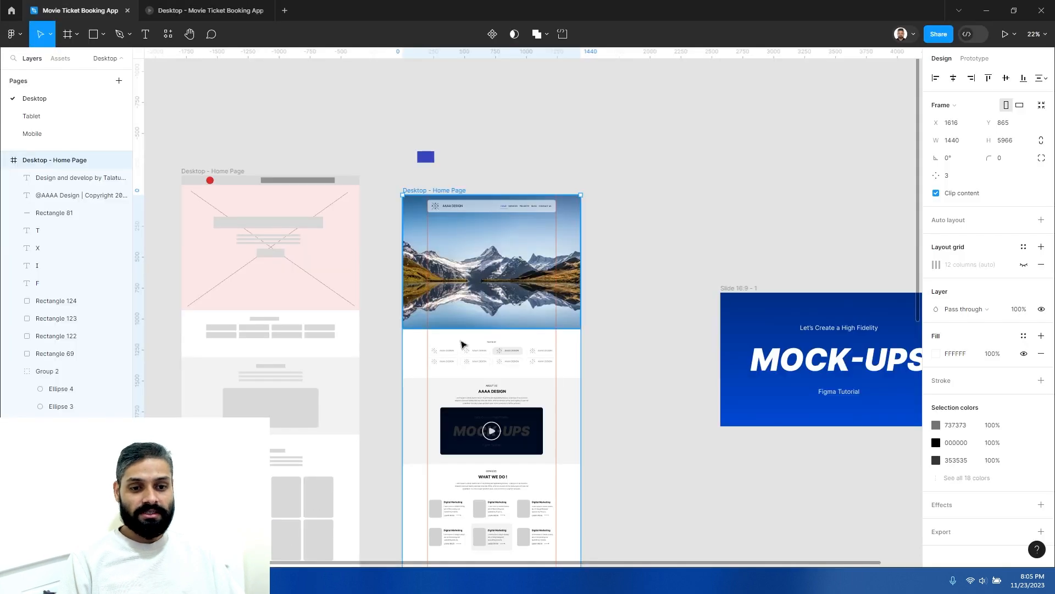
left_click(632, 448)
scroll(627, 466, "up", 3)
left_click_drag(621, 484, 662, 308)
left_click_drag(610, 364, 622, 186)
left_click_drag(643, 406, 698, 188)
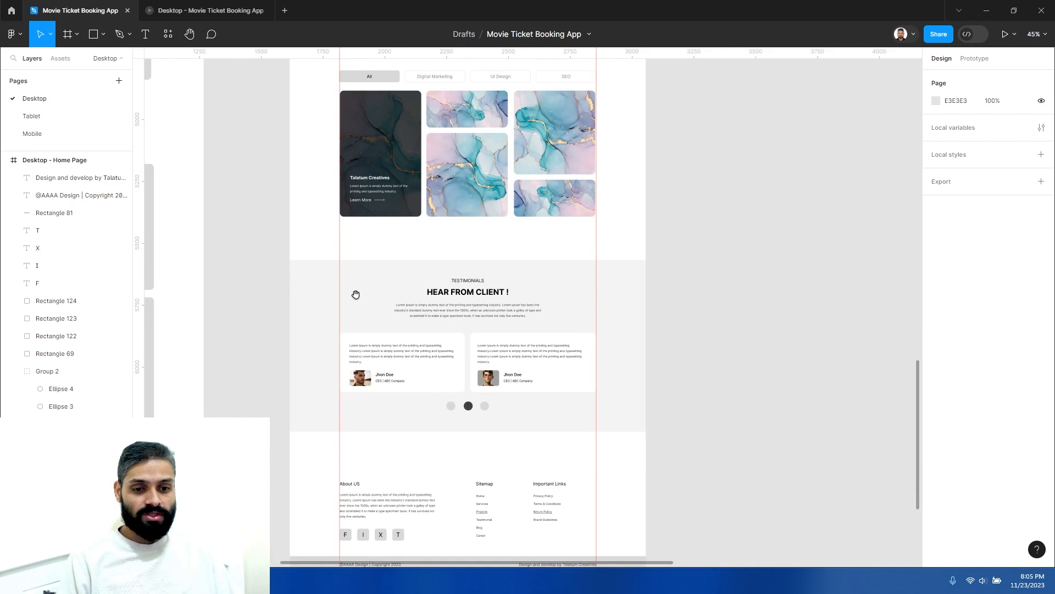
left_click_drag(314, 250, 577, 448)
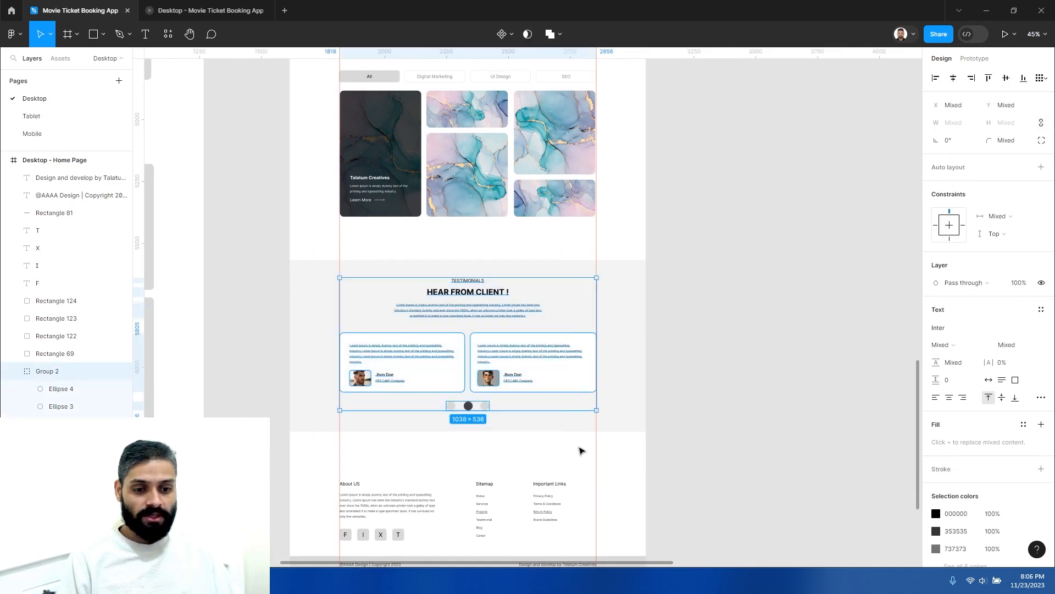
left_click(559, 422)
right_click(554, 422)
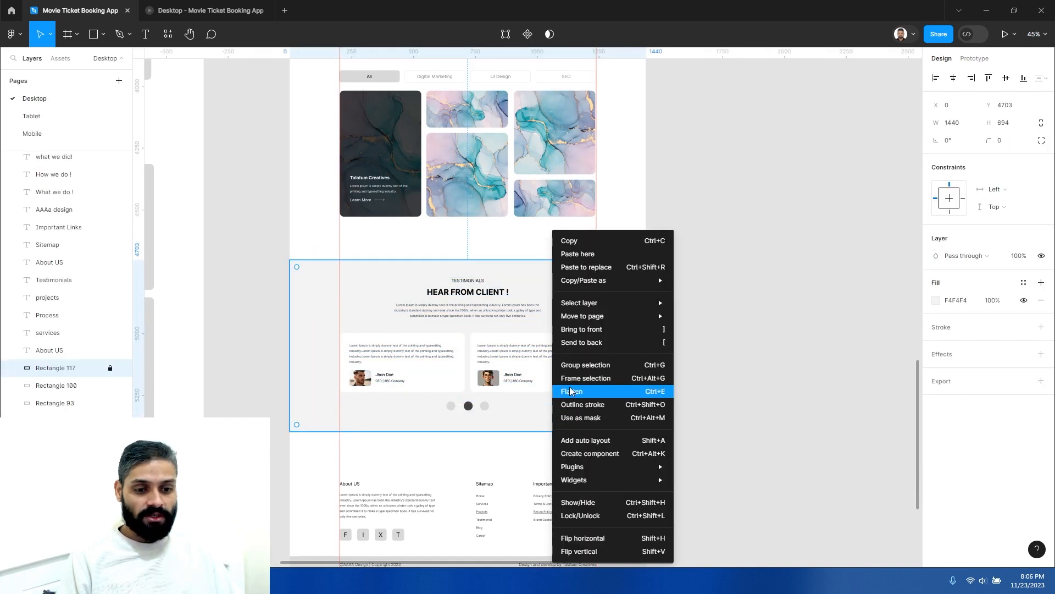
left_click(585, 512)
Move the whole testimonials section, including its grey background, up closer to the project images
key("Escape")
left_click_drag(287, 247, 545, 412)
left_click(401, 455)
Move the footer columns, social squares and copyright bar up closer to the testimonials section
left_click_drag(413, 452, 415, 350)
left_click_drag(311, 363, 618, 429)
left_click(495, 476)
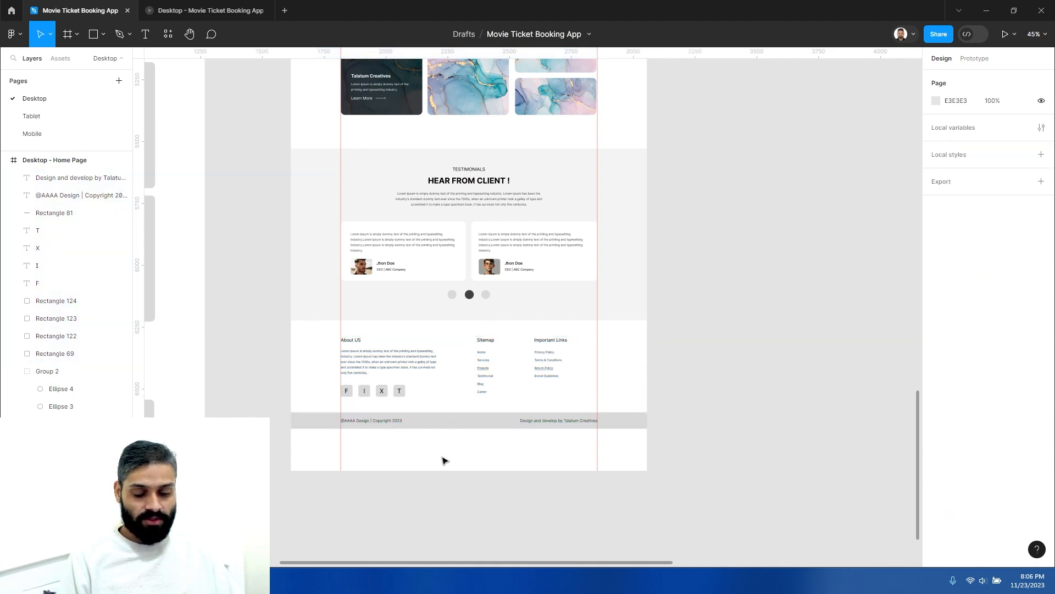
Shorten the mock-up's home page frame to 1440 × 5796 so it ends at the copyright bar's lower edge
scroll(83, 373, "up", 3)
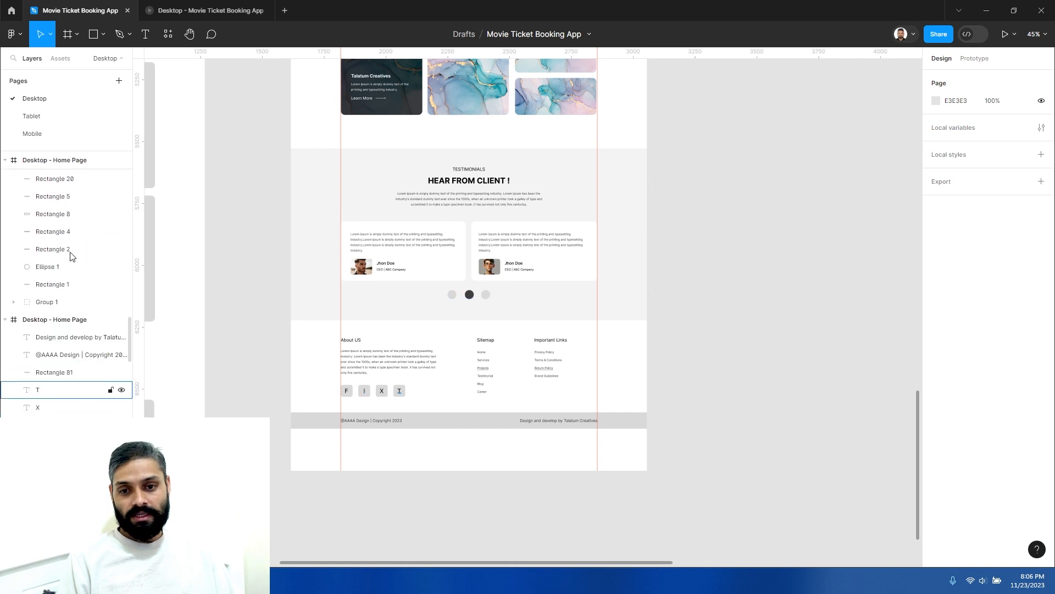
left_click(42, 325)
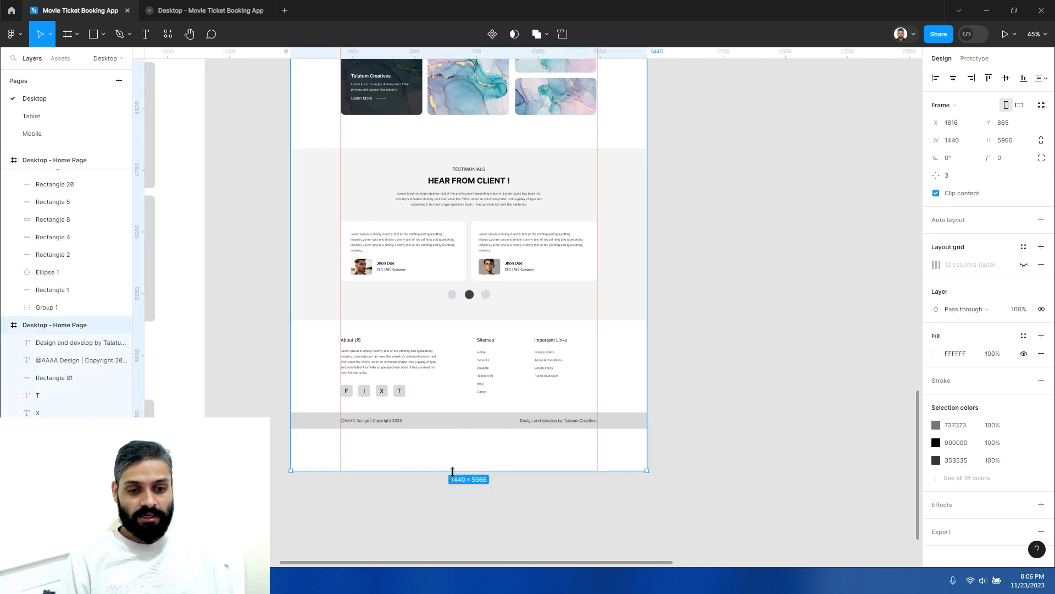
left_click_drag(452, 471, 462, 429)
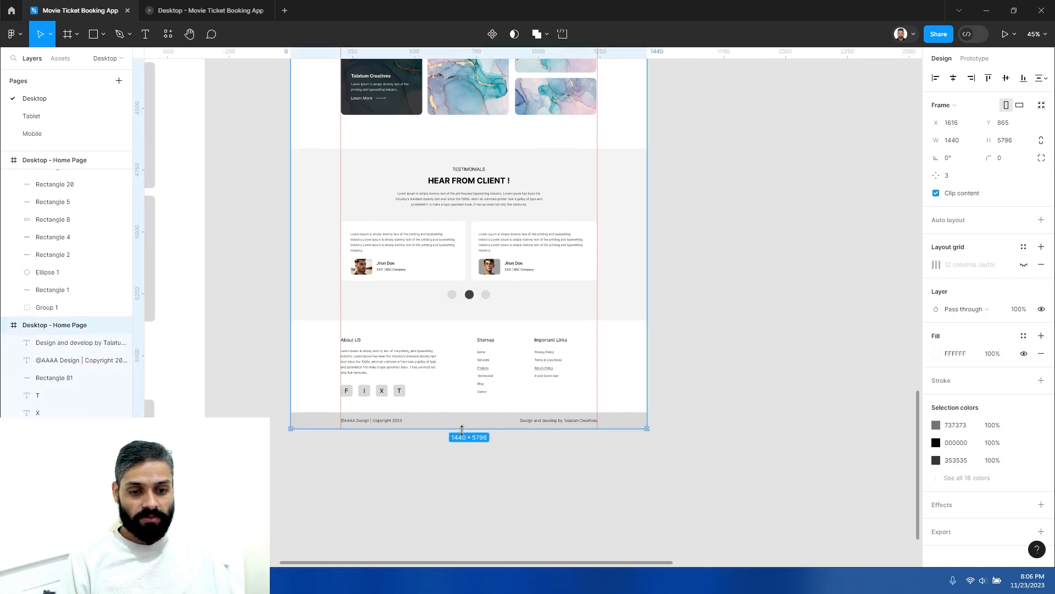
Review the home page mock-up in the presentation from the footer up to the header and return to the design file
left_click(454, 481)
left_click(458, 375, "ctrl+alt")
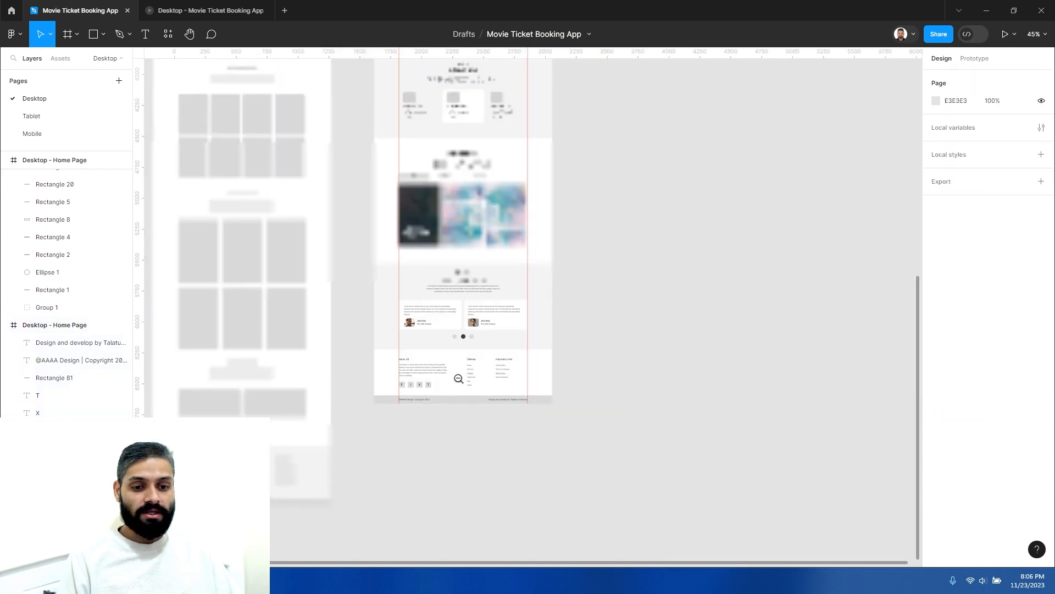
left_click_drag(443, 325, 464, 417)
left_click(204, 12)
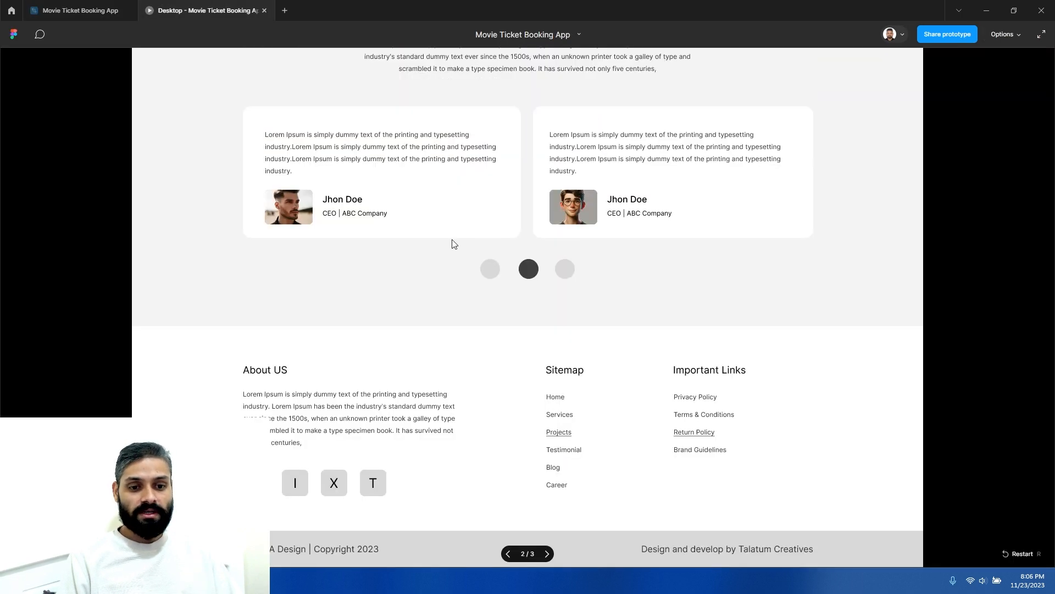
scroll(476, 353, "up", 2)
scroll(476, 353, "down", 2)
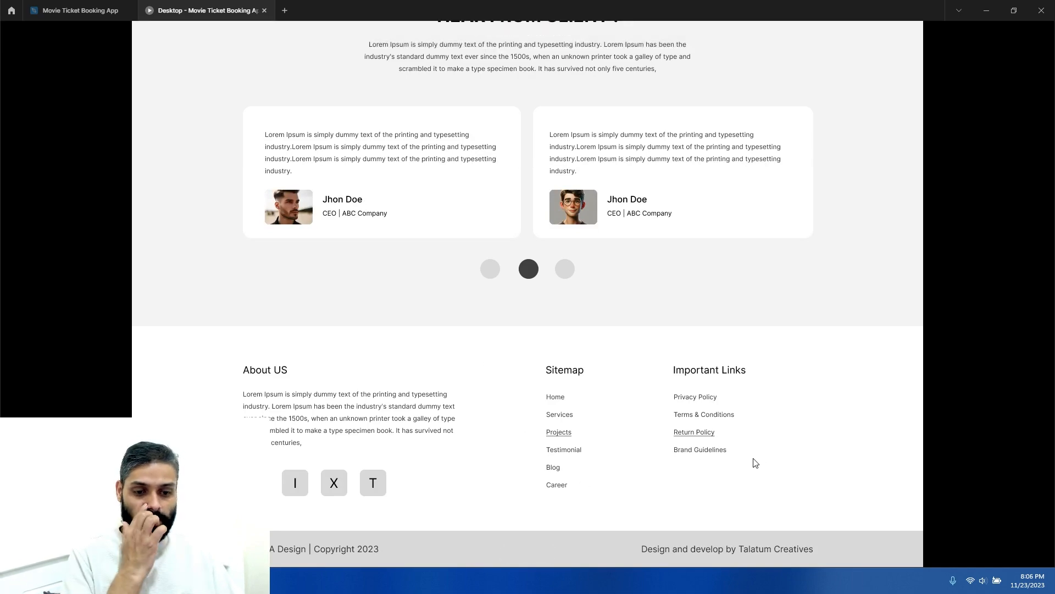
scroll(318, 421, "up", 20)
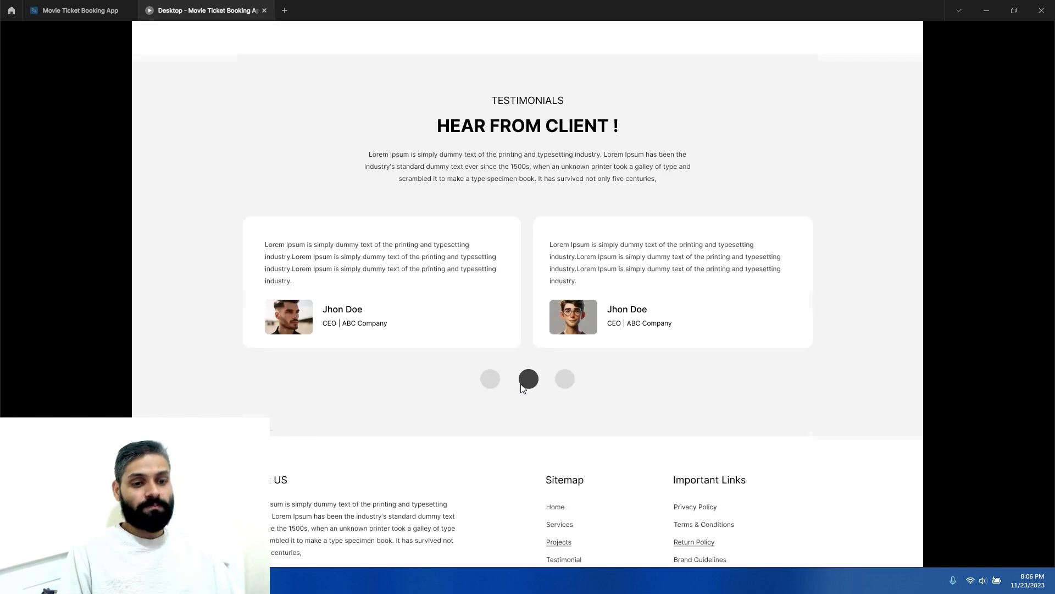
scroll(522, 295, "up", 20)
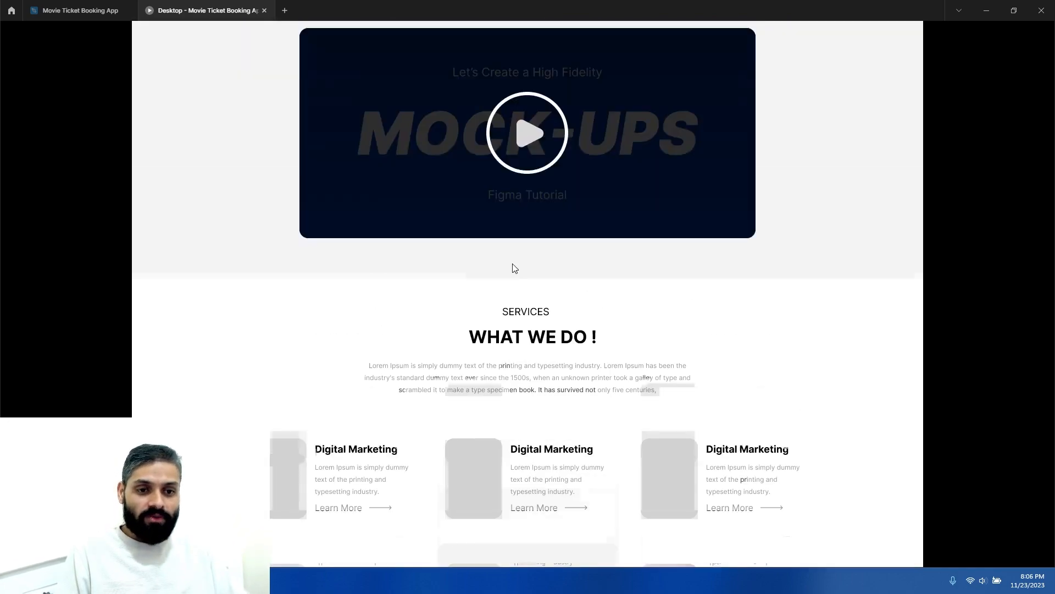
scroll(433, 197, "up", 3)
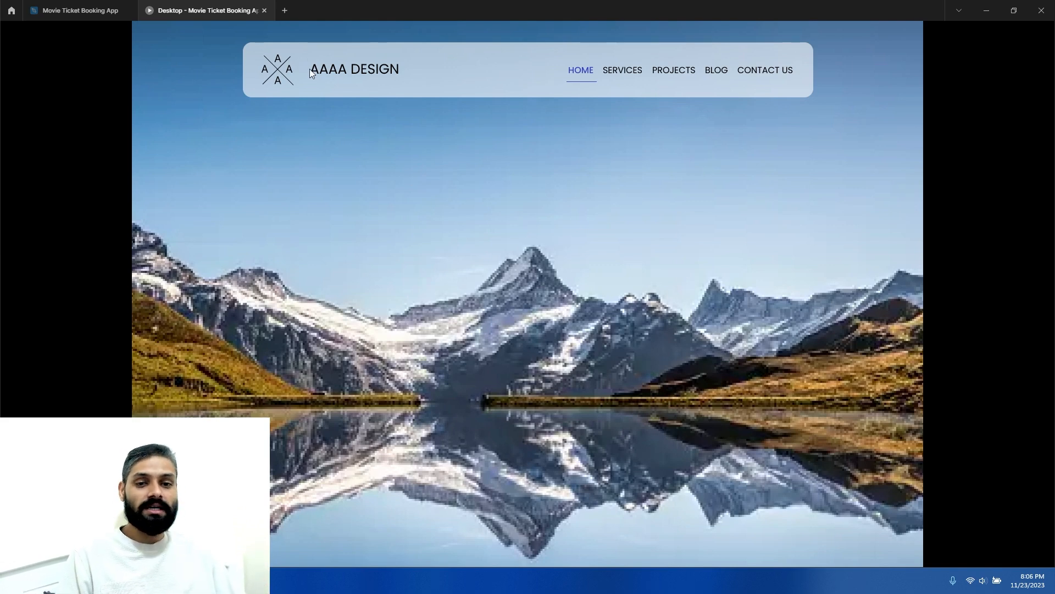
left_click(77, 10)
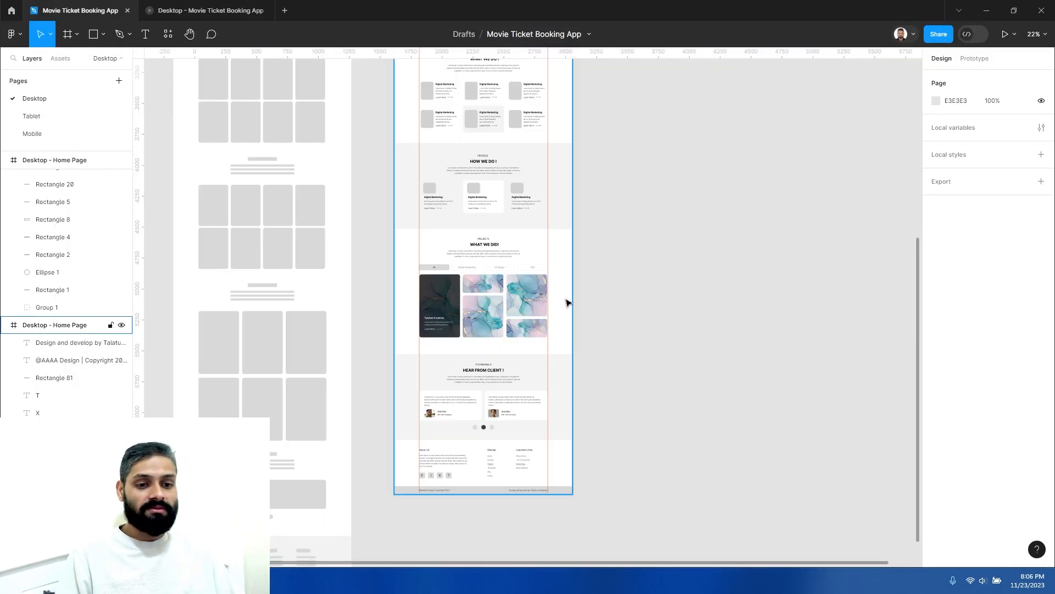
Add a drop shadow effect to the upper image in the last column of the projects section and open its settings
scroll(566, 278, "up", 10)
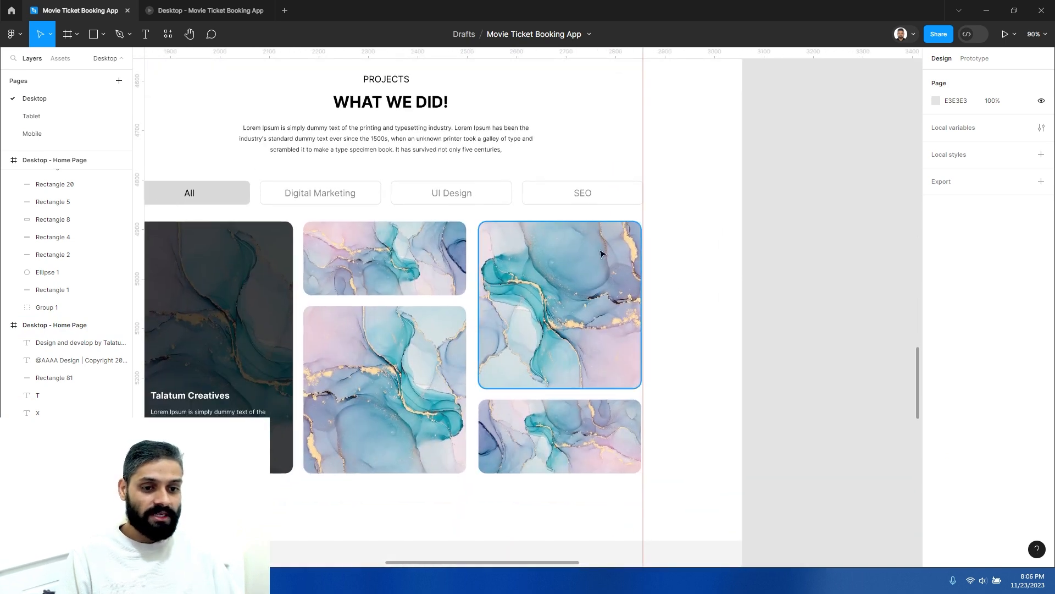
left_click(601, 253)
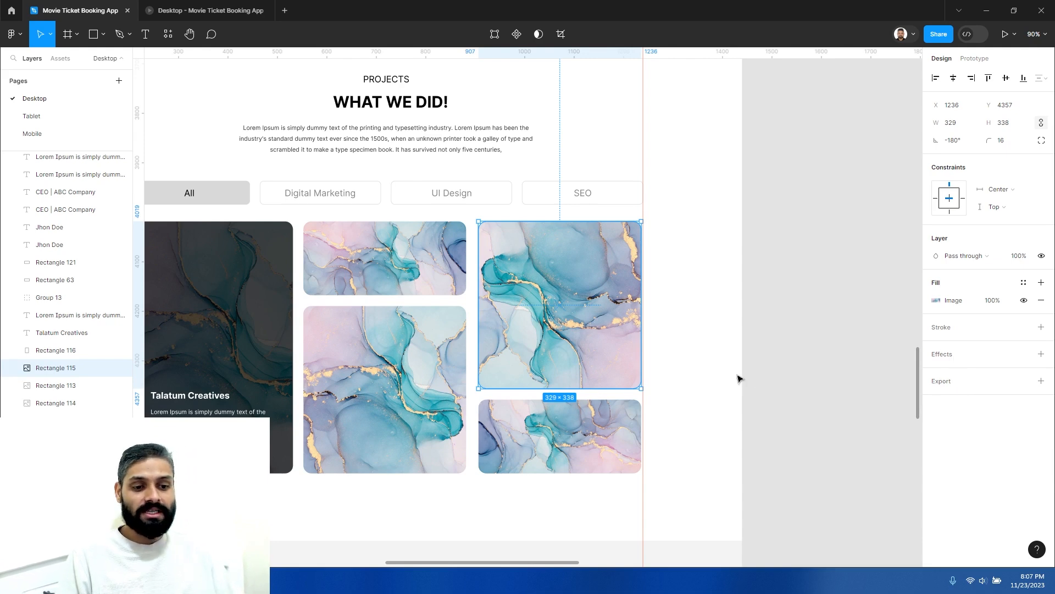
left_click(1041, 354)
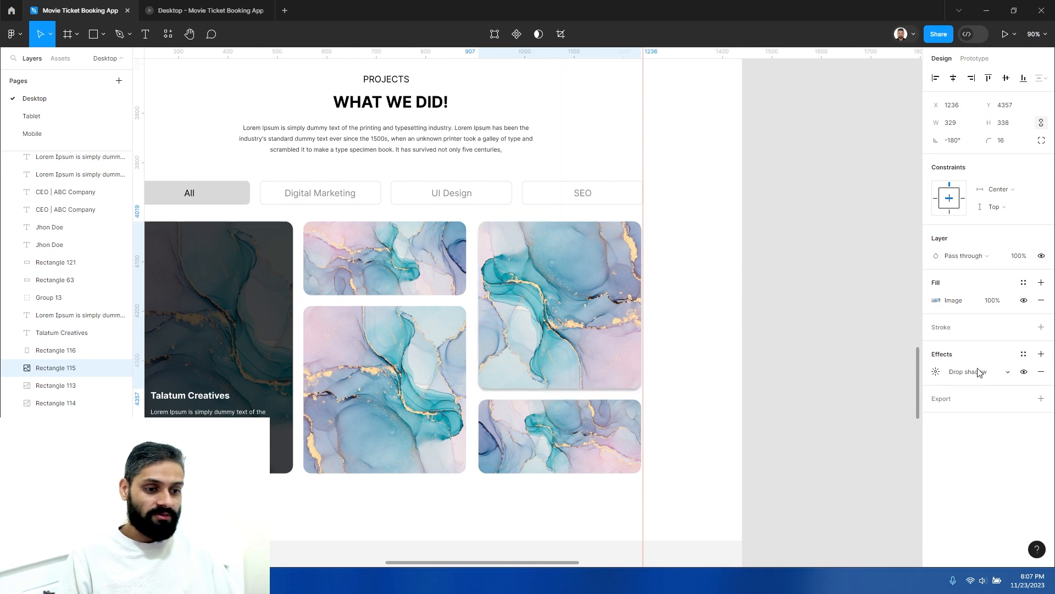
left_click(970, 374)
left_click(970, 372)
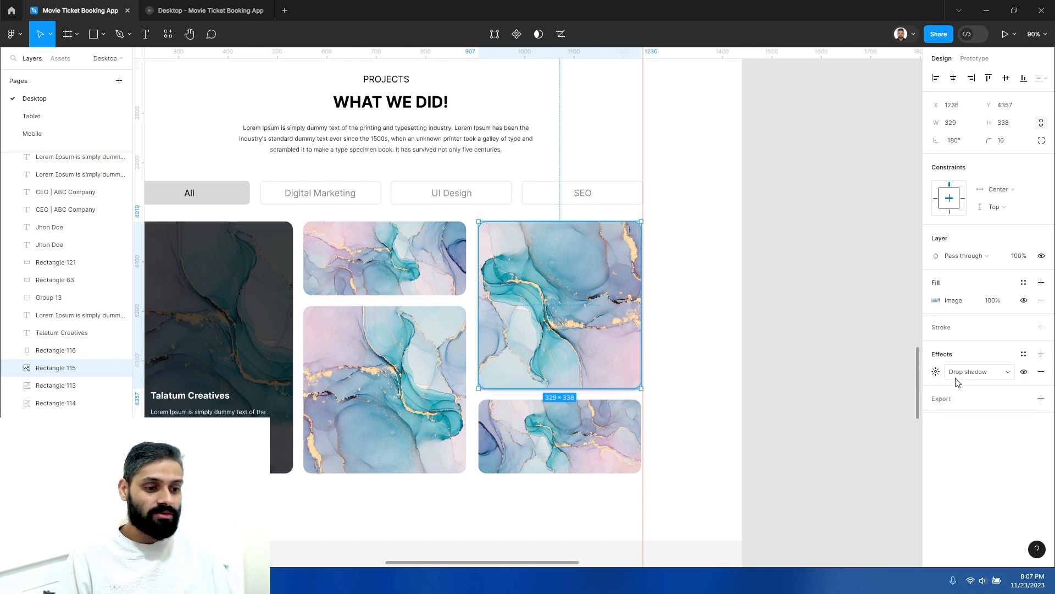
left_click(936, 371)
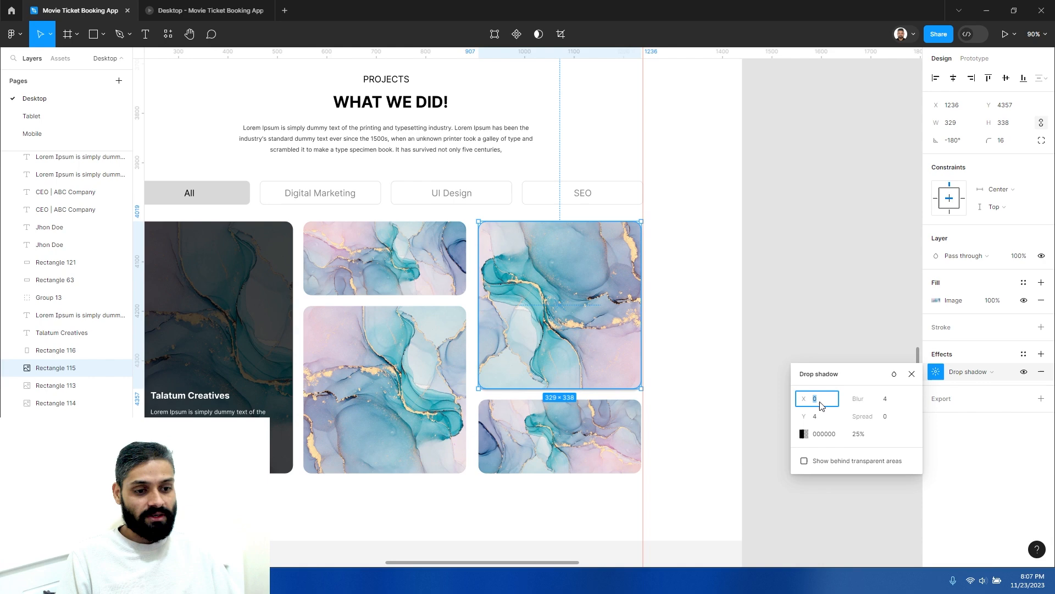
Offset the project image's drop shadow to X 7 and Y 10
key("Up")
key("Up")
key("Up")
key("Up")
key("Up")
key("Up")
key("Up")
left_click(826, 420)
key("Up")
key("Up")
key("Up")
key("Up")
key("Up")
key("Up")
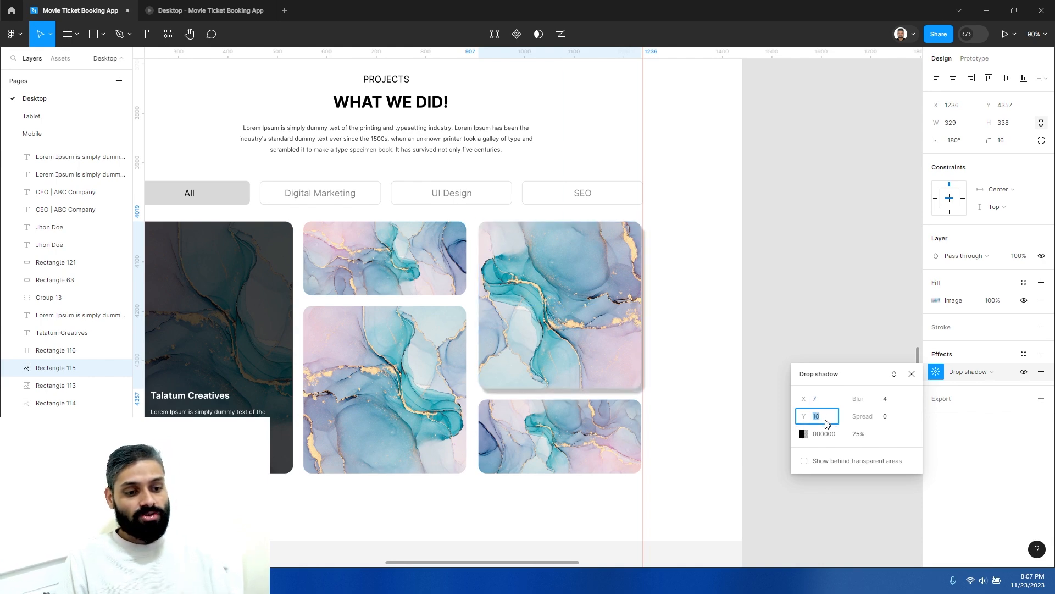
Set the drop shadow's blur to 16, its spread to 15 and its opacity to 50%
left_click(891, 405)
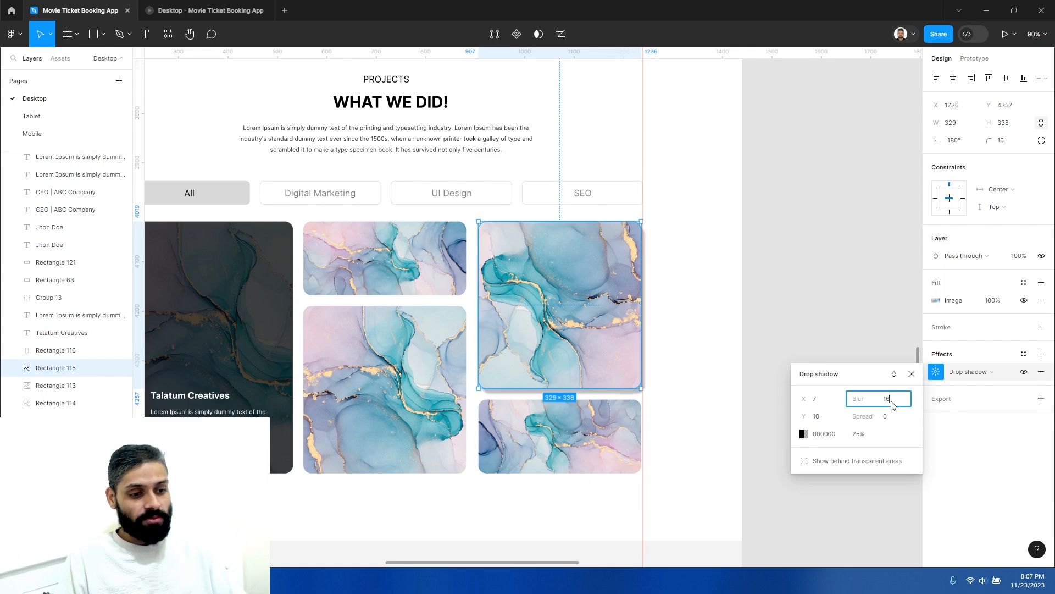
left_click(894, 418)
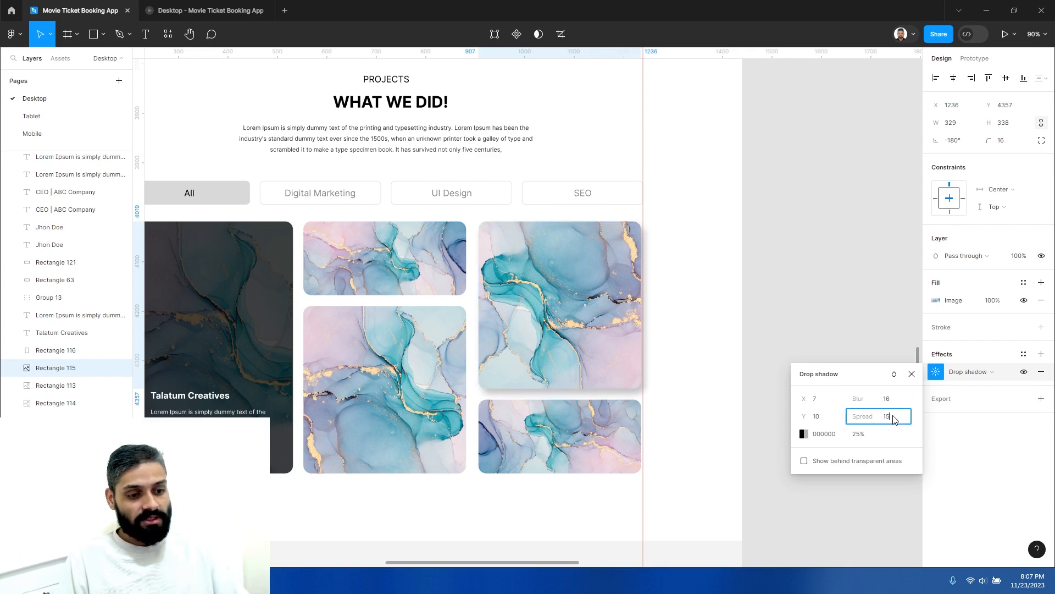
left_click(864, 434)
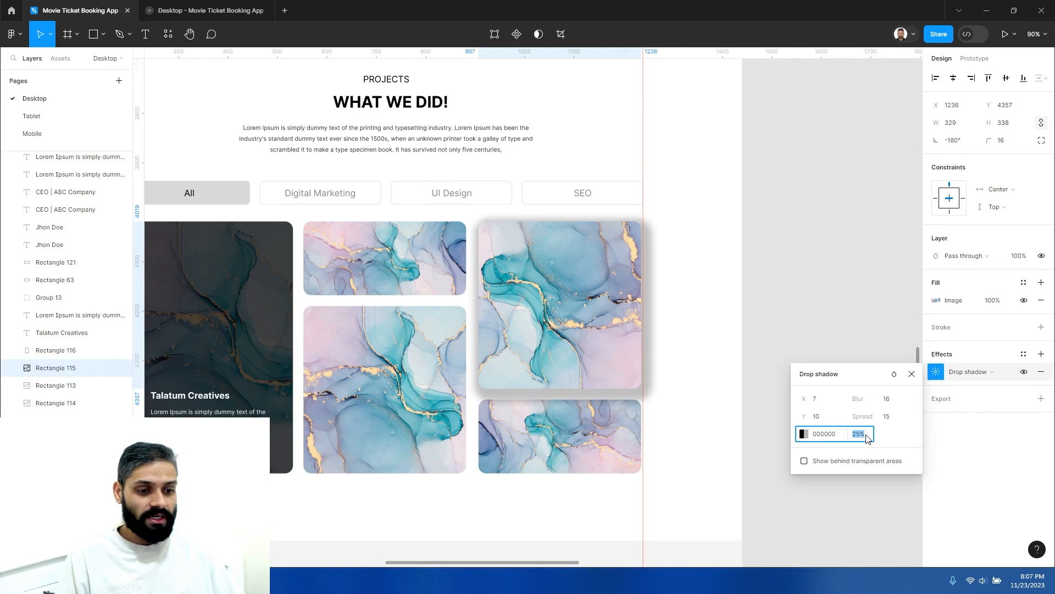
key("Tab")
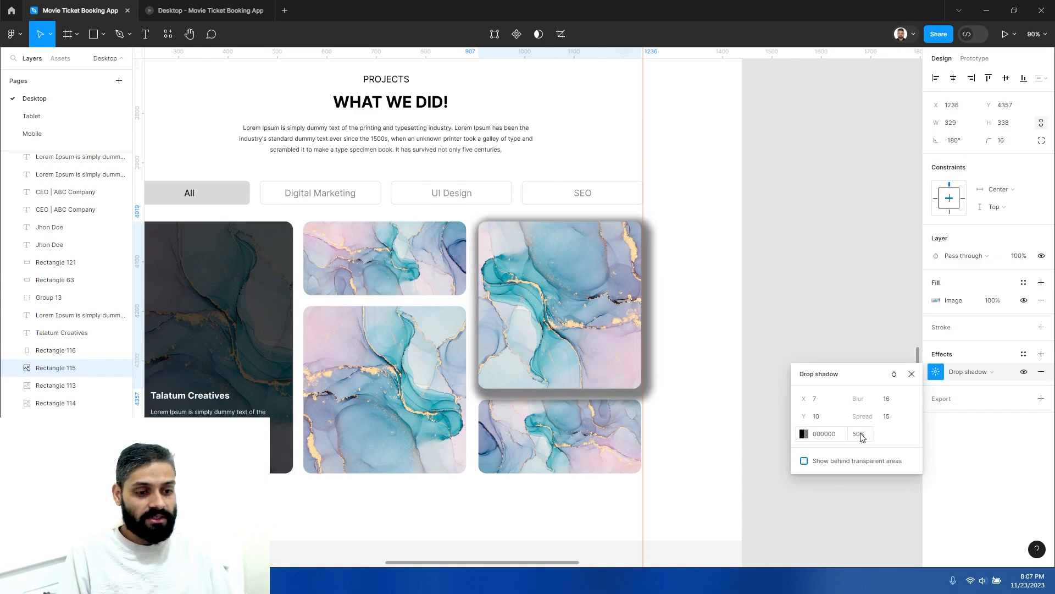
Lower the drop shadow's opacity, close its settings and remove the effect from the project image
left_click(859, 434)
type("0")
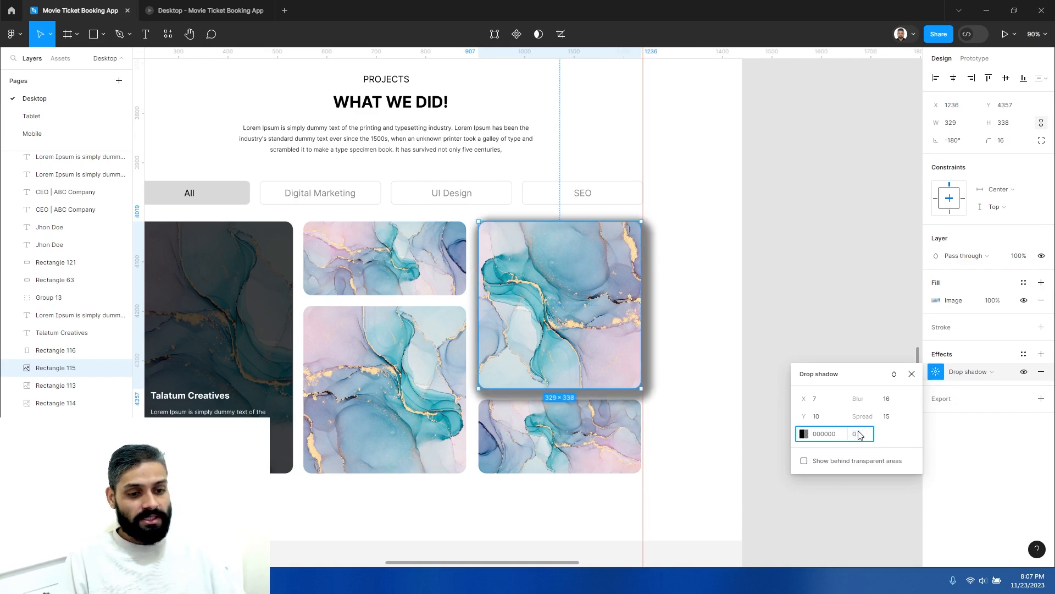
key("Return")
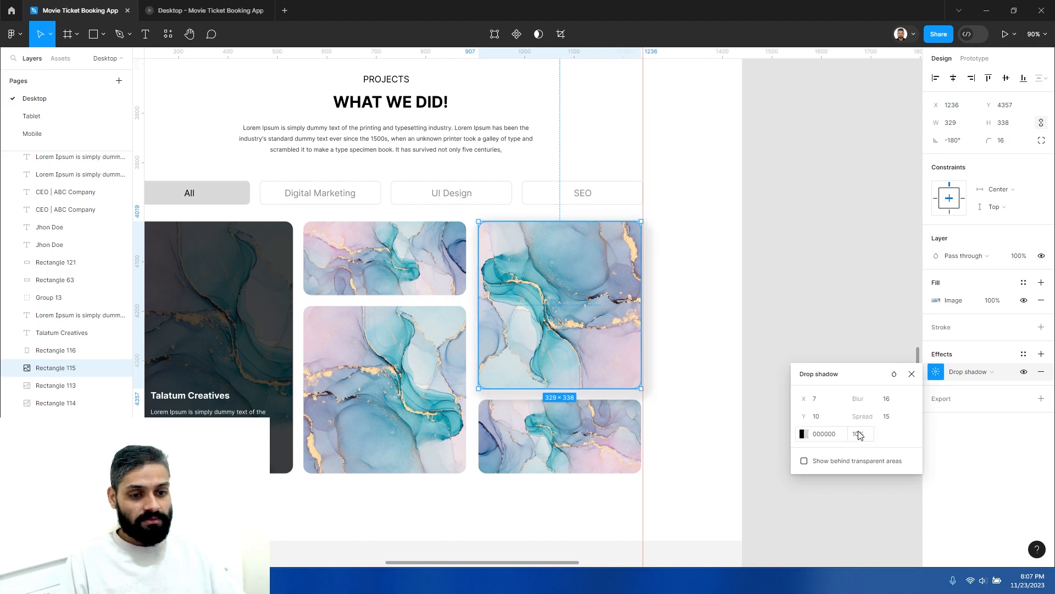
left_click(912, 374)
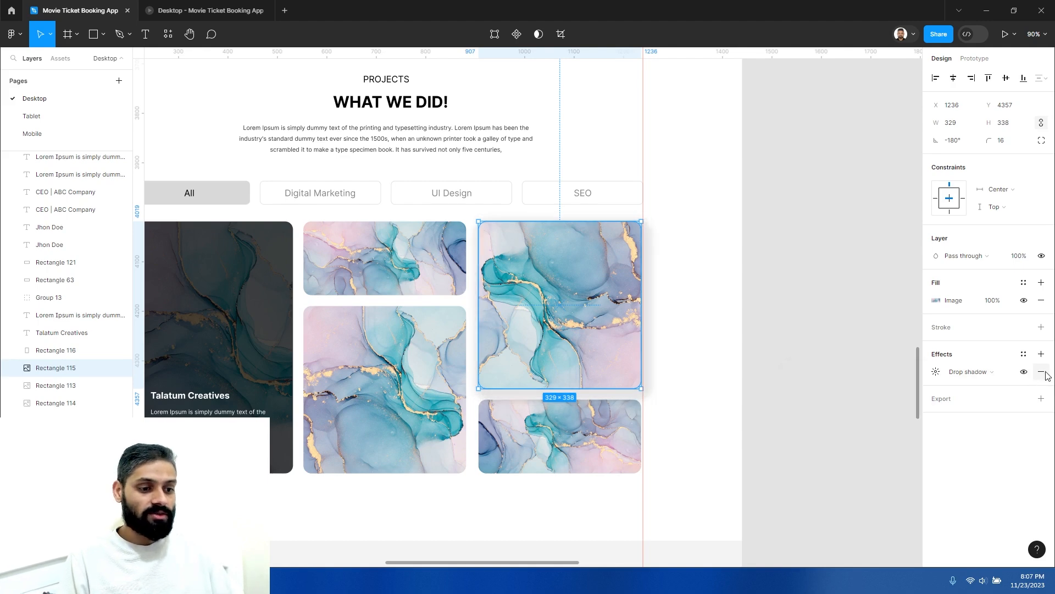
left_click(800, 309)
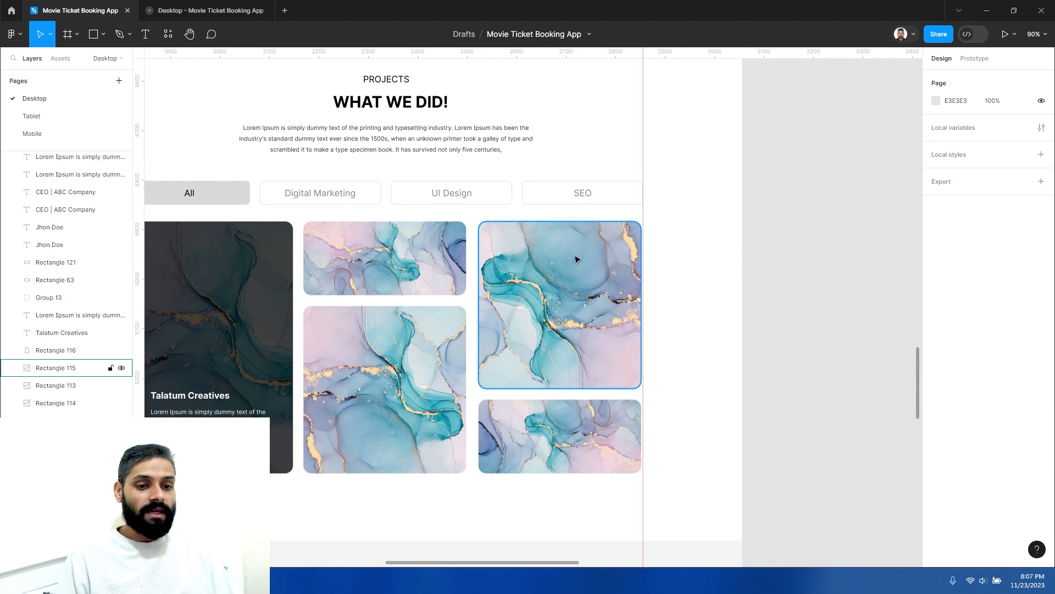
Add an on-click prototype interaction to the same project image, remove it again and return to the design properties
left_click(550, 261)
left_click(974, 59)
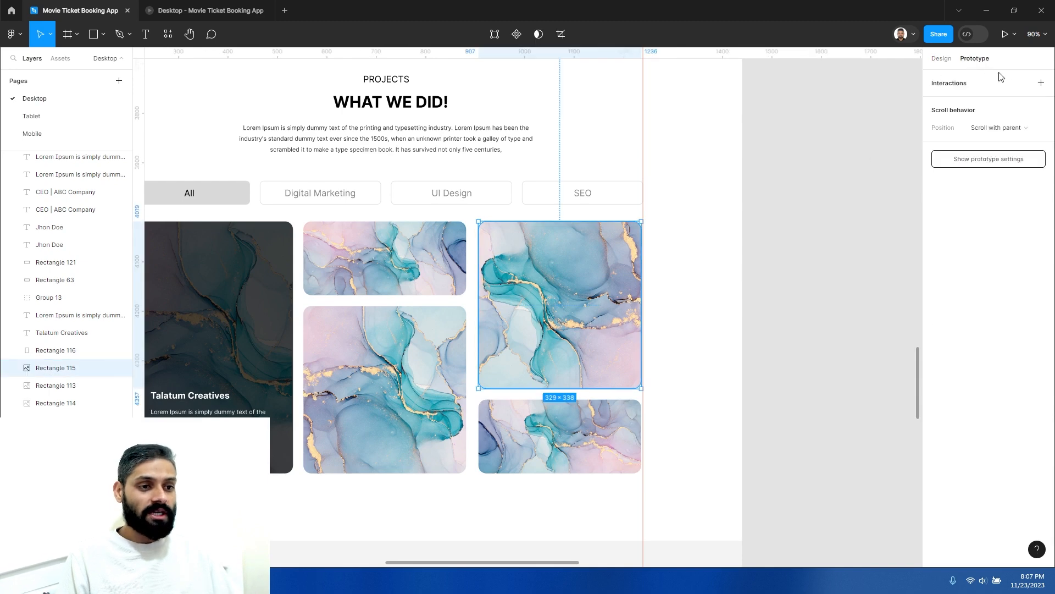
left_click(955, 89)
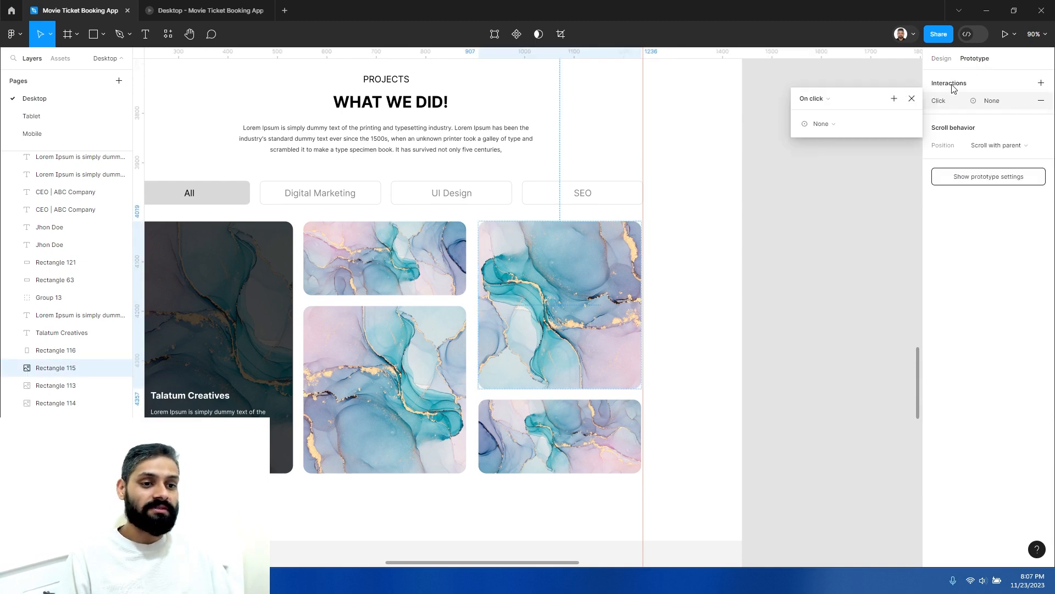
left_click(669, 268)
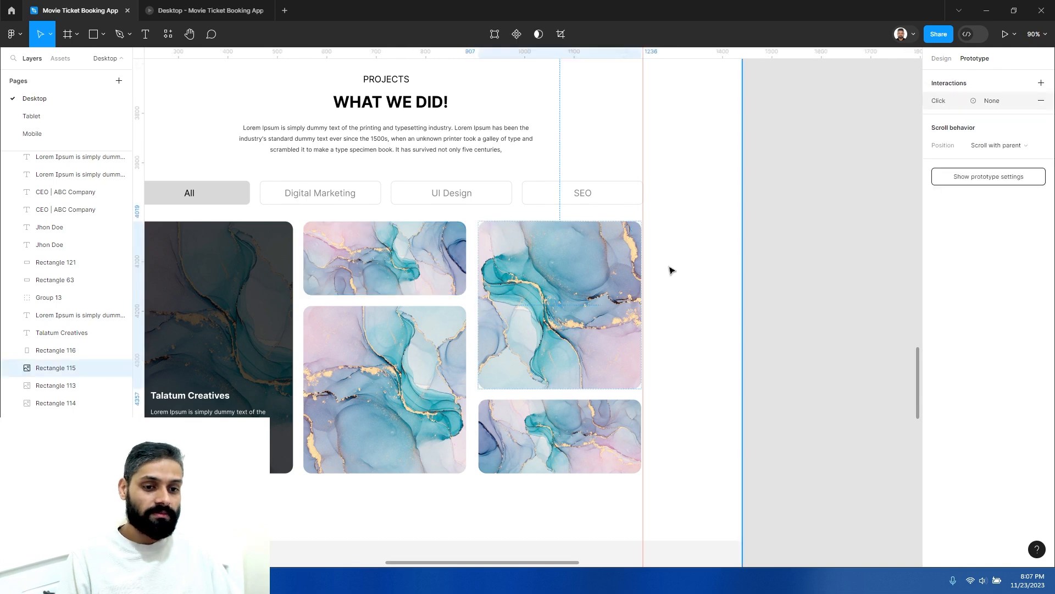
left_click(1043, 101)
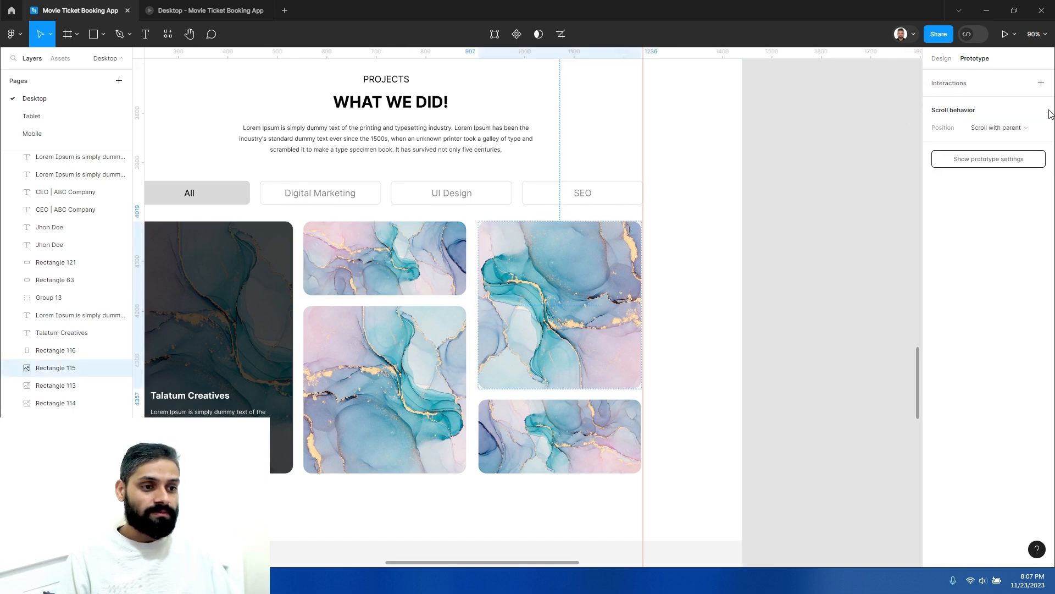
left_click(941, 59)
left_click(686, 321)
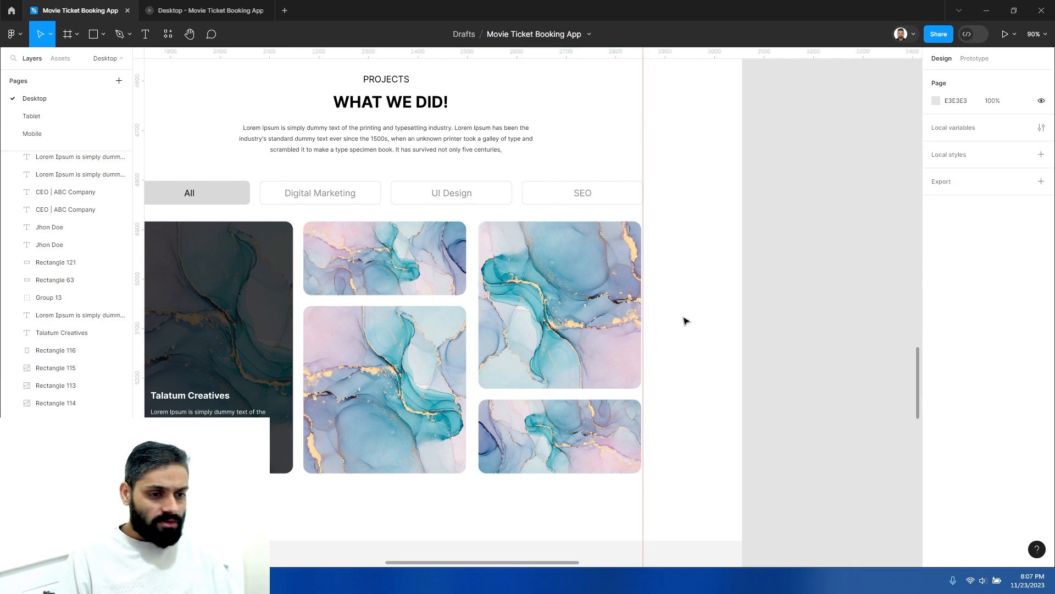
Inspect the projects section's tall image, description and heading, and view the whole home page mock-up beside the wireframe
scroll(683, 317, "down", 2)
scroll(700, 279, "up", 2)
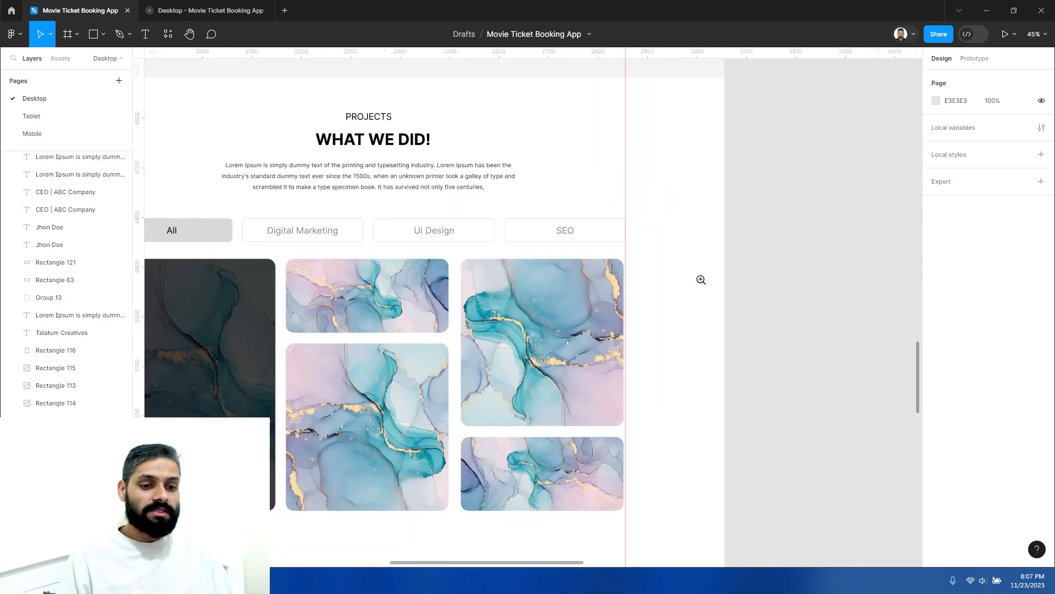
left_click(591, 309)
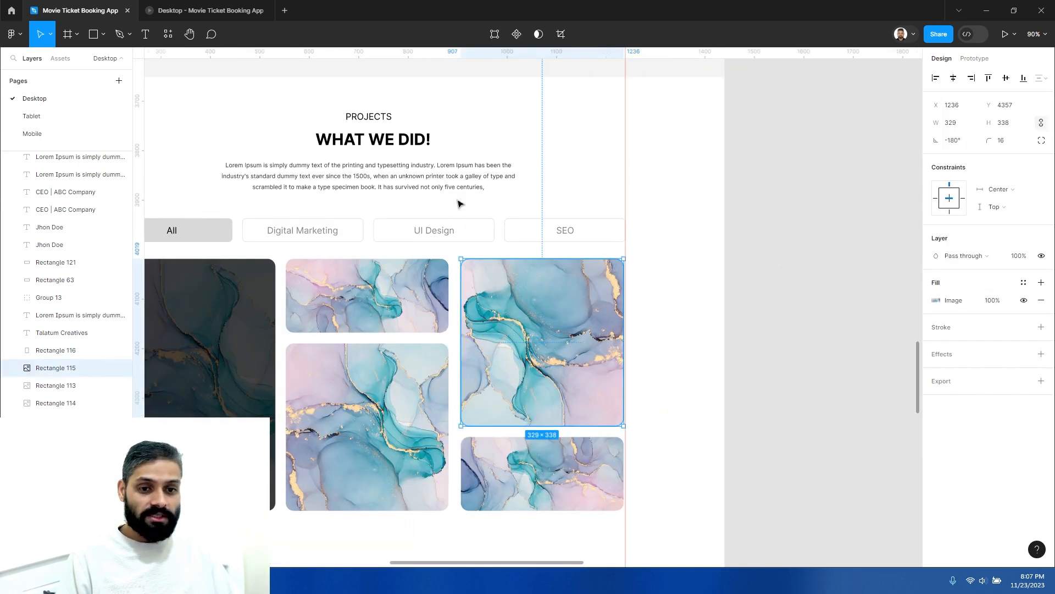
left_click(431, 186)
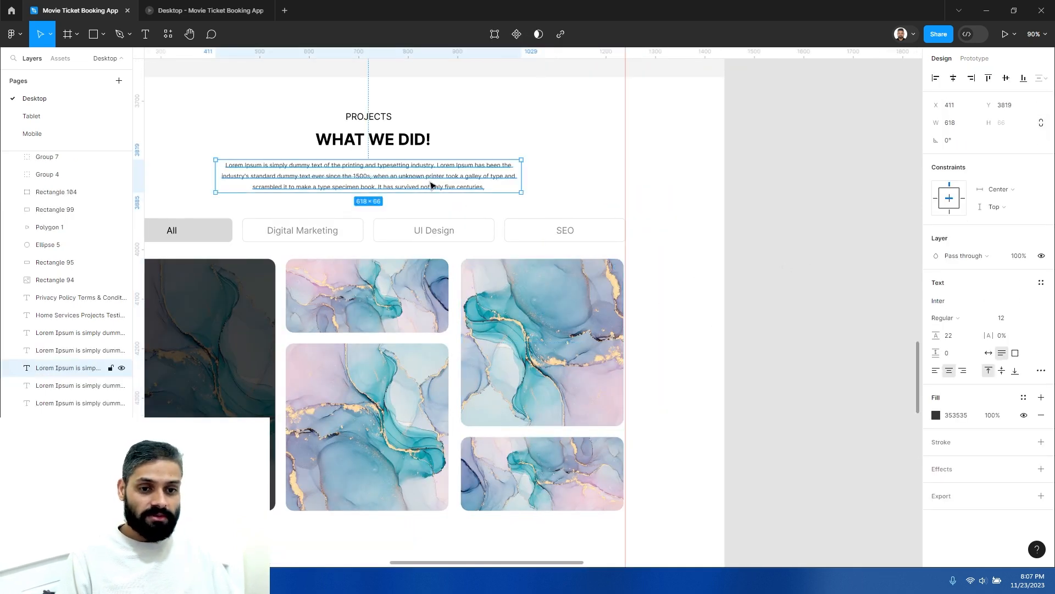
left_click(371, 144, "shift")
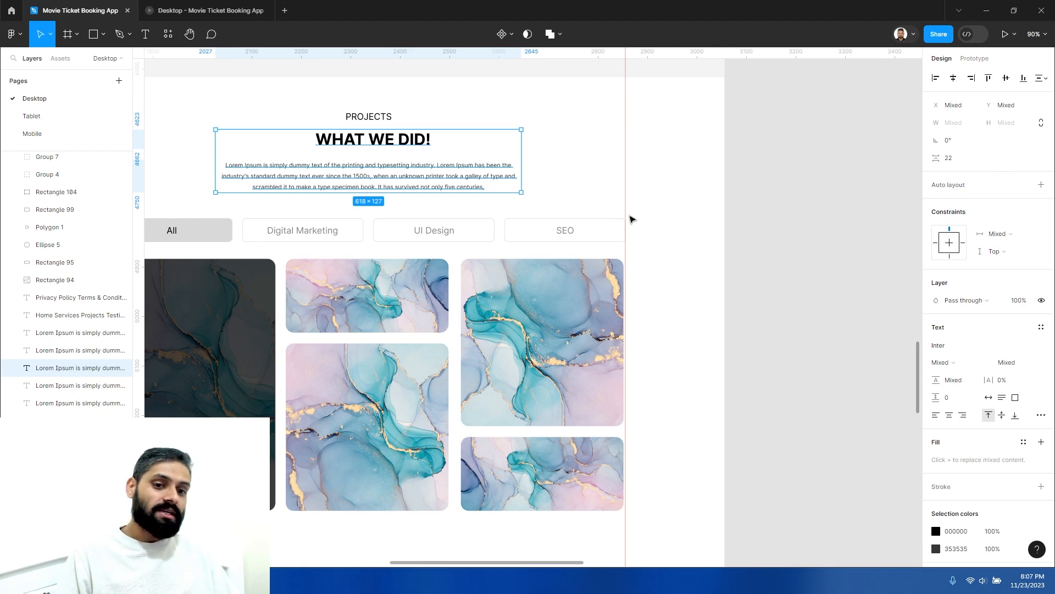
left_click(560, 149)
scroll(560, 150, "down", 10)
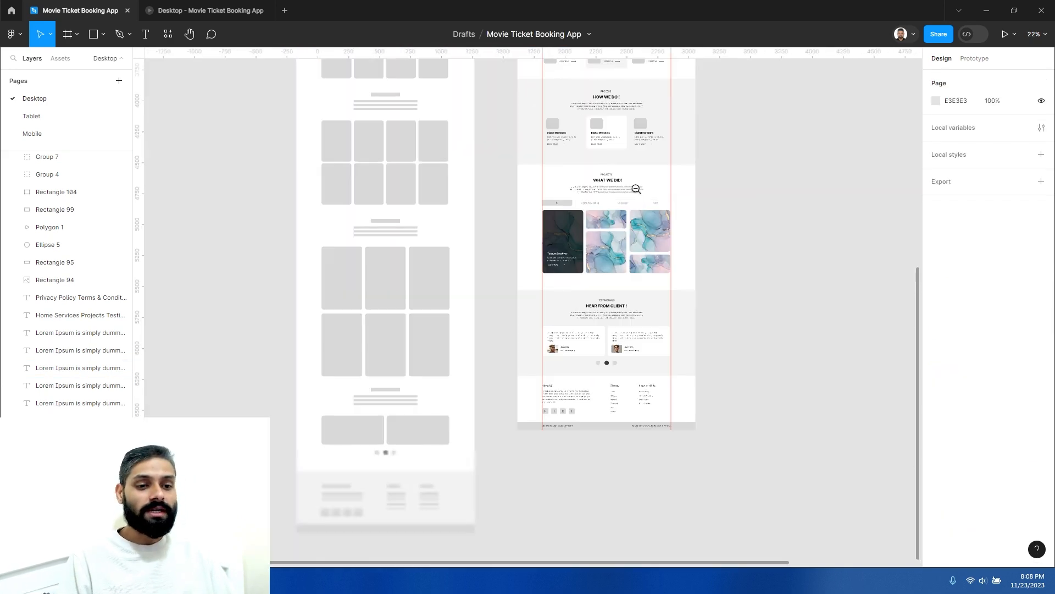
left_click_drag(650, 192, 562, 278)
left_click(561, 264)
left_click(560, 264, "alt")
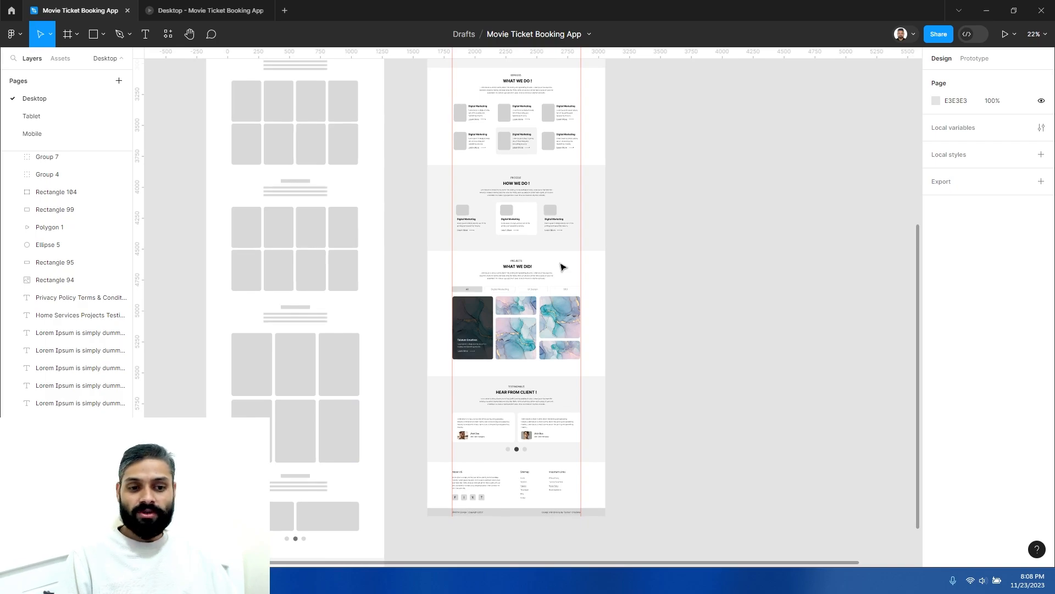